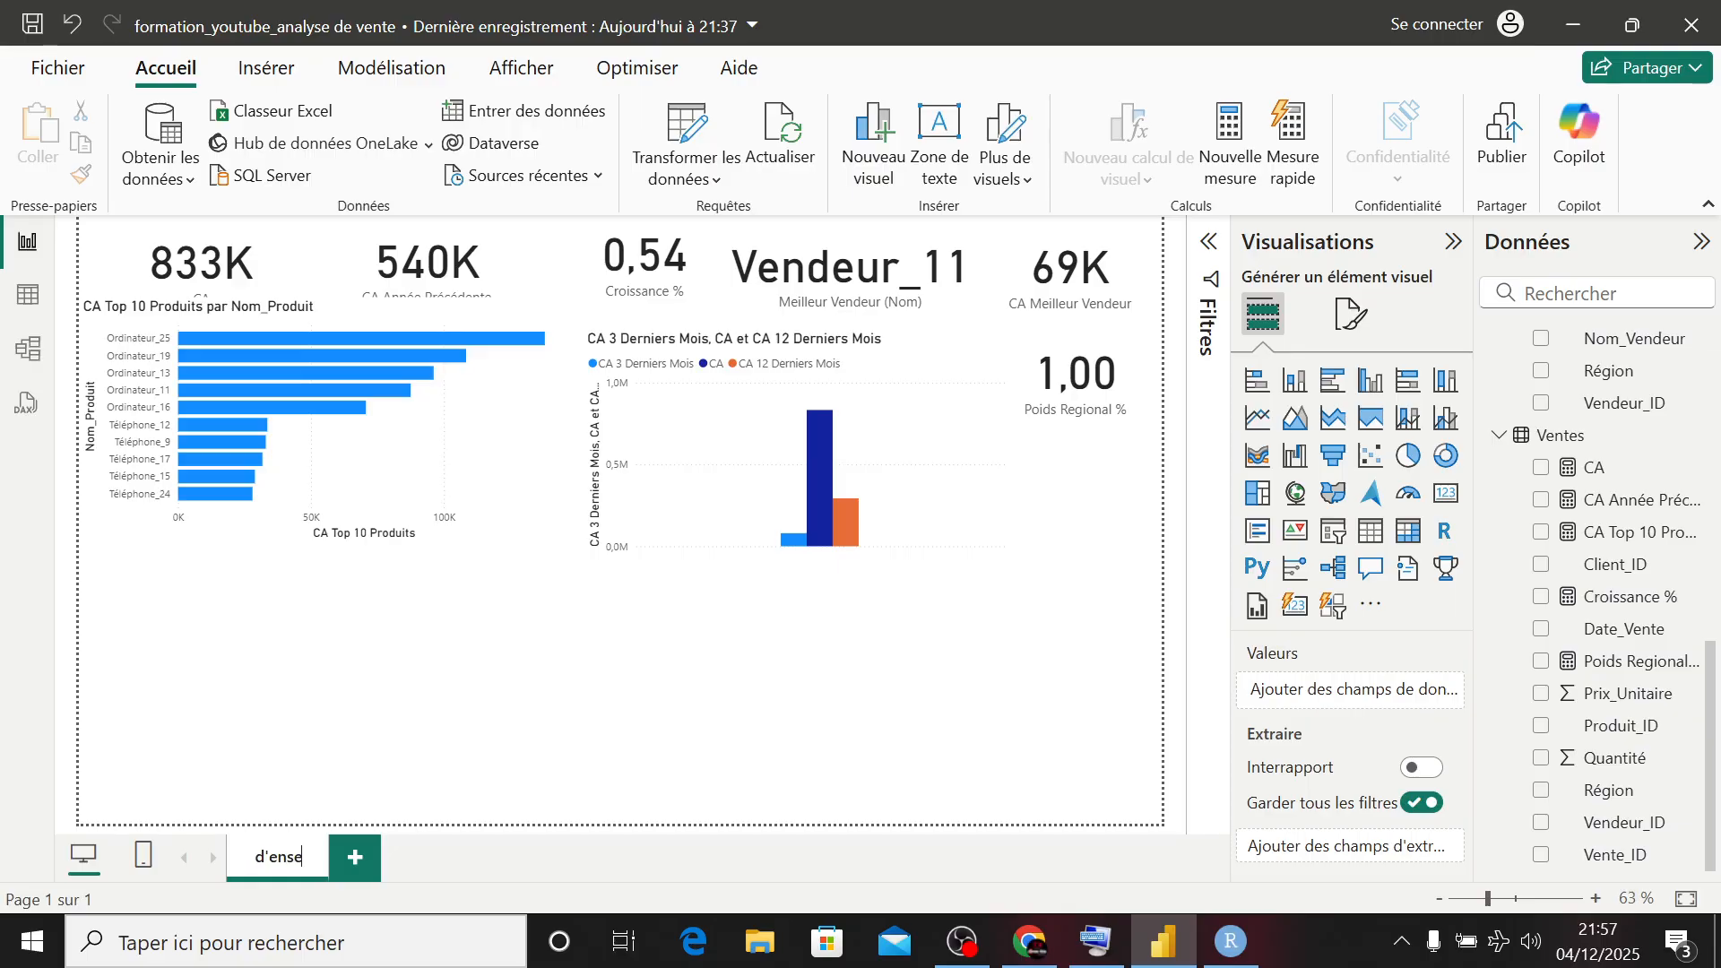
- Finish renaming the existing report page as "Vue d'ensemble"
{"action": "key", "text": "BackSpace"}
{"action": "key", "text": "BackSpace"}
{"action": "key", "text": "BackSpace"}
{"action": "type", "text": "mble"}
{"action": "key", "text": "Return"}
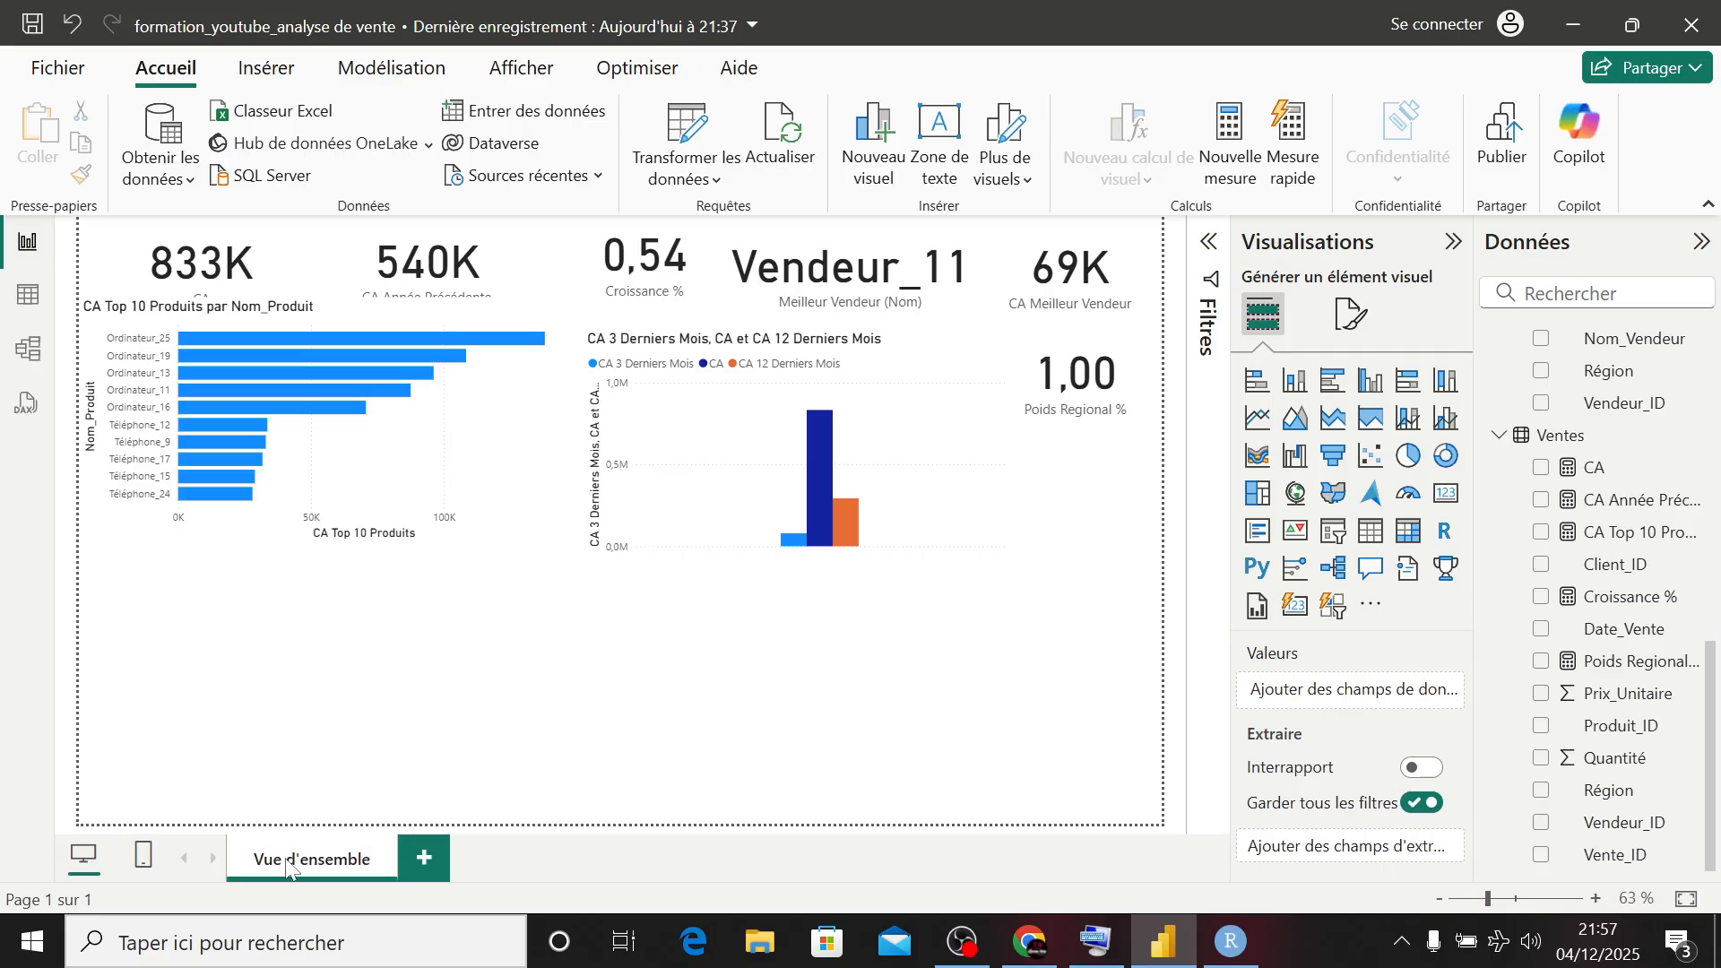
- Add a second report page and name it "Analyse regionale"
{"action": "left_click", "coordinate": [425, 859]}
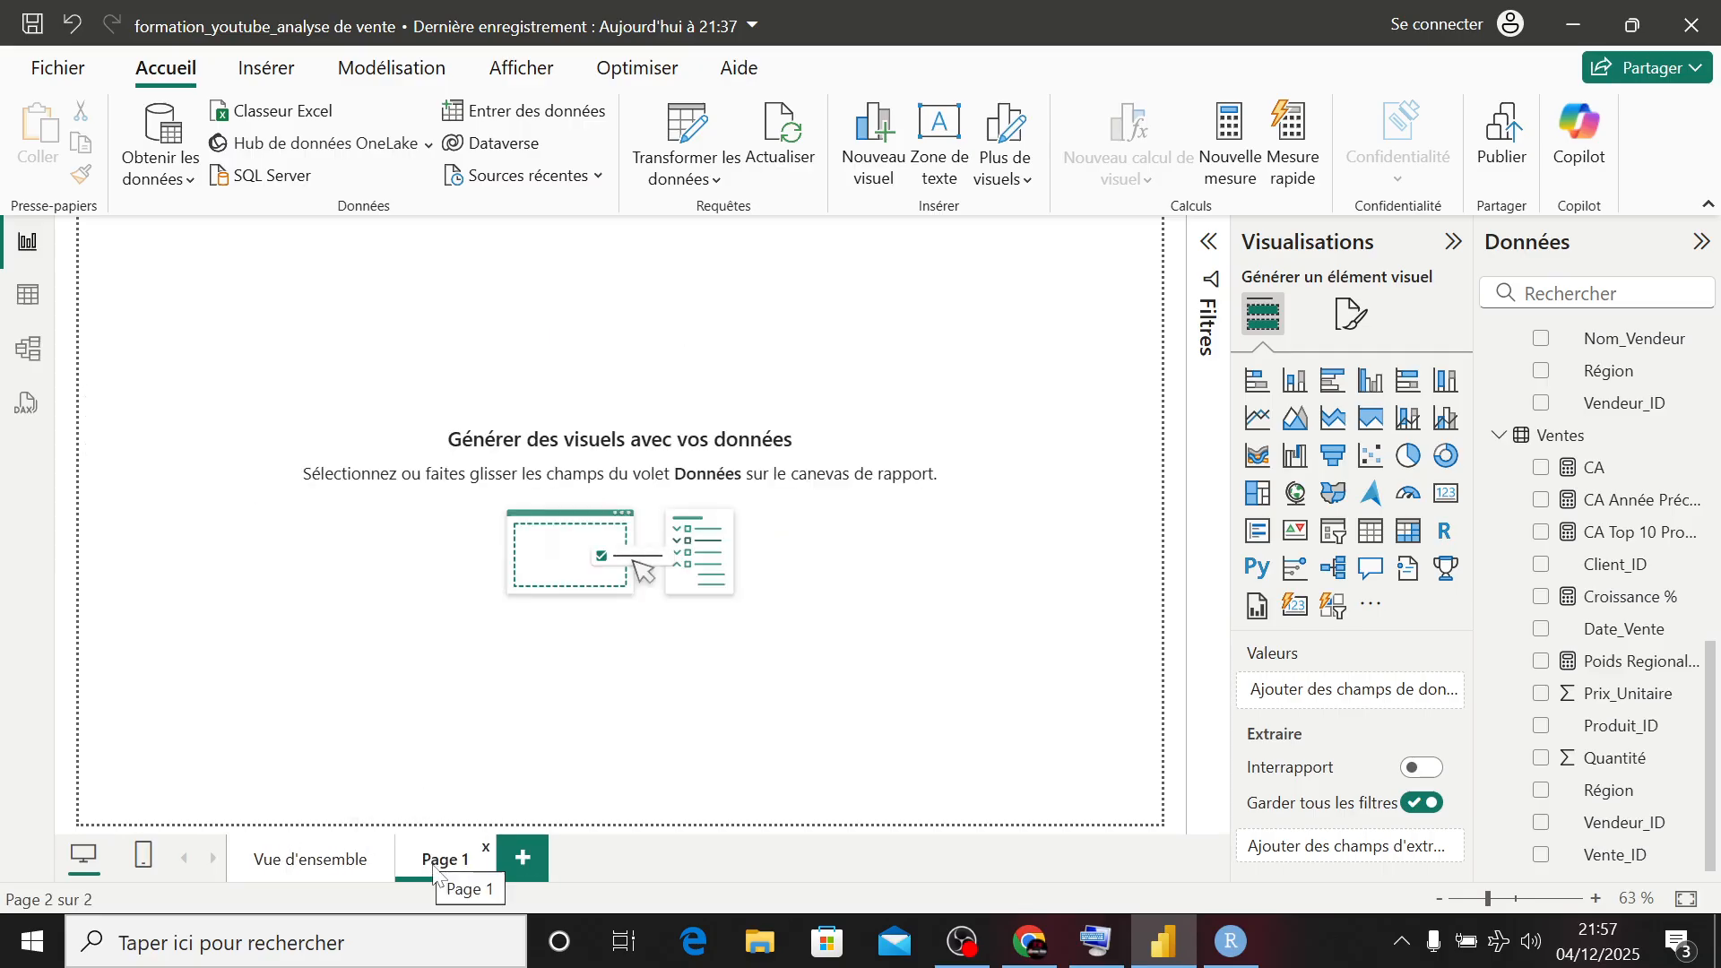
{"action": "double_click", "coordinate": [443, 858]}
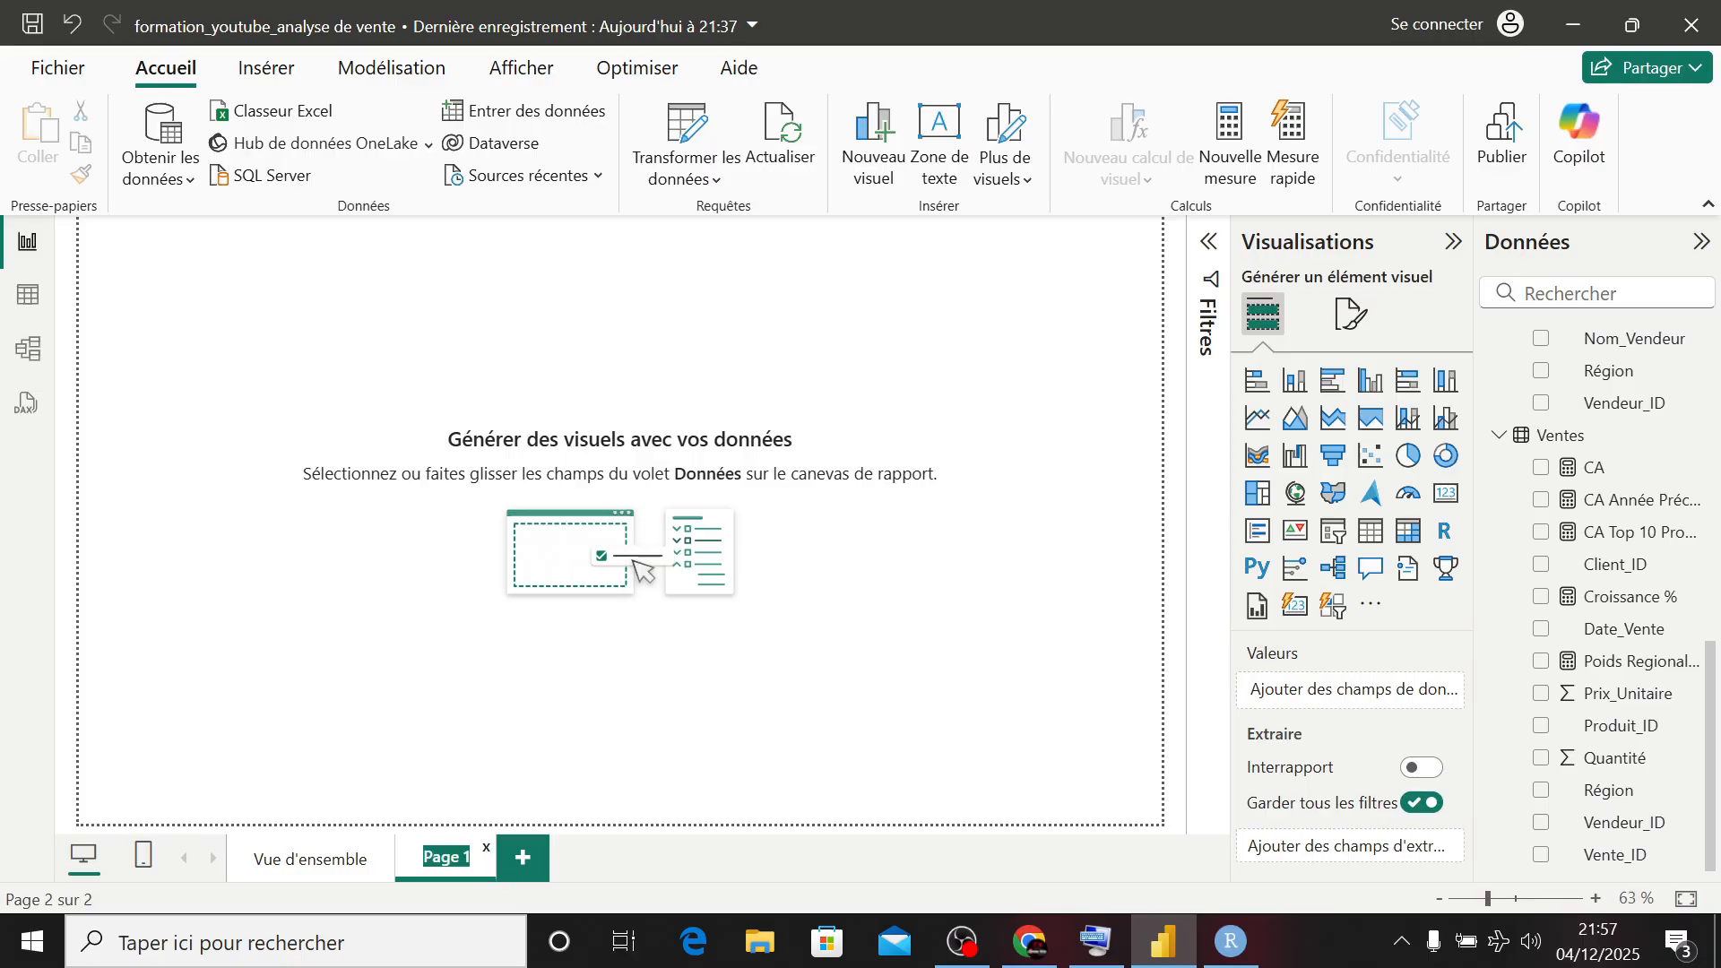
{"action": "type", "text": "Analyse"}
{"action": "type", "text": " Regiona"}
{"action": "type", "text": "le"}
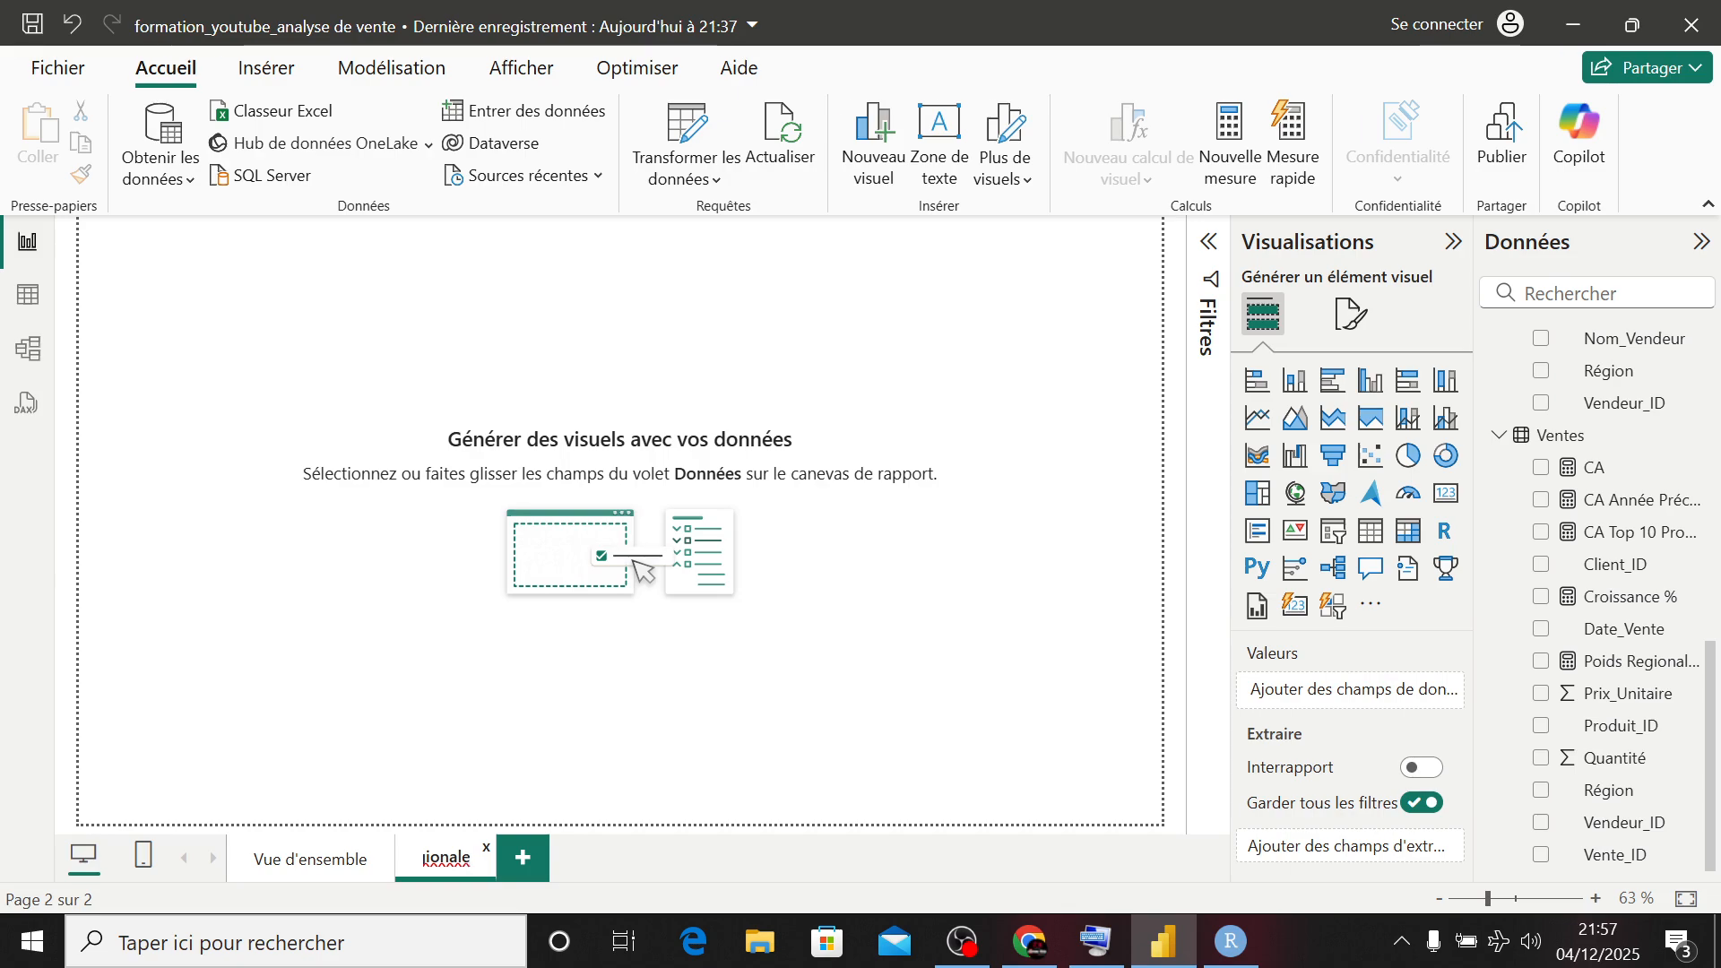
{"action": "key", "text": "Return"}
- Add a third report page and name it "Performance Vendeurs"
{"action": "left_click", "coordinate": [603, 858]}
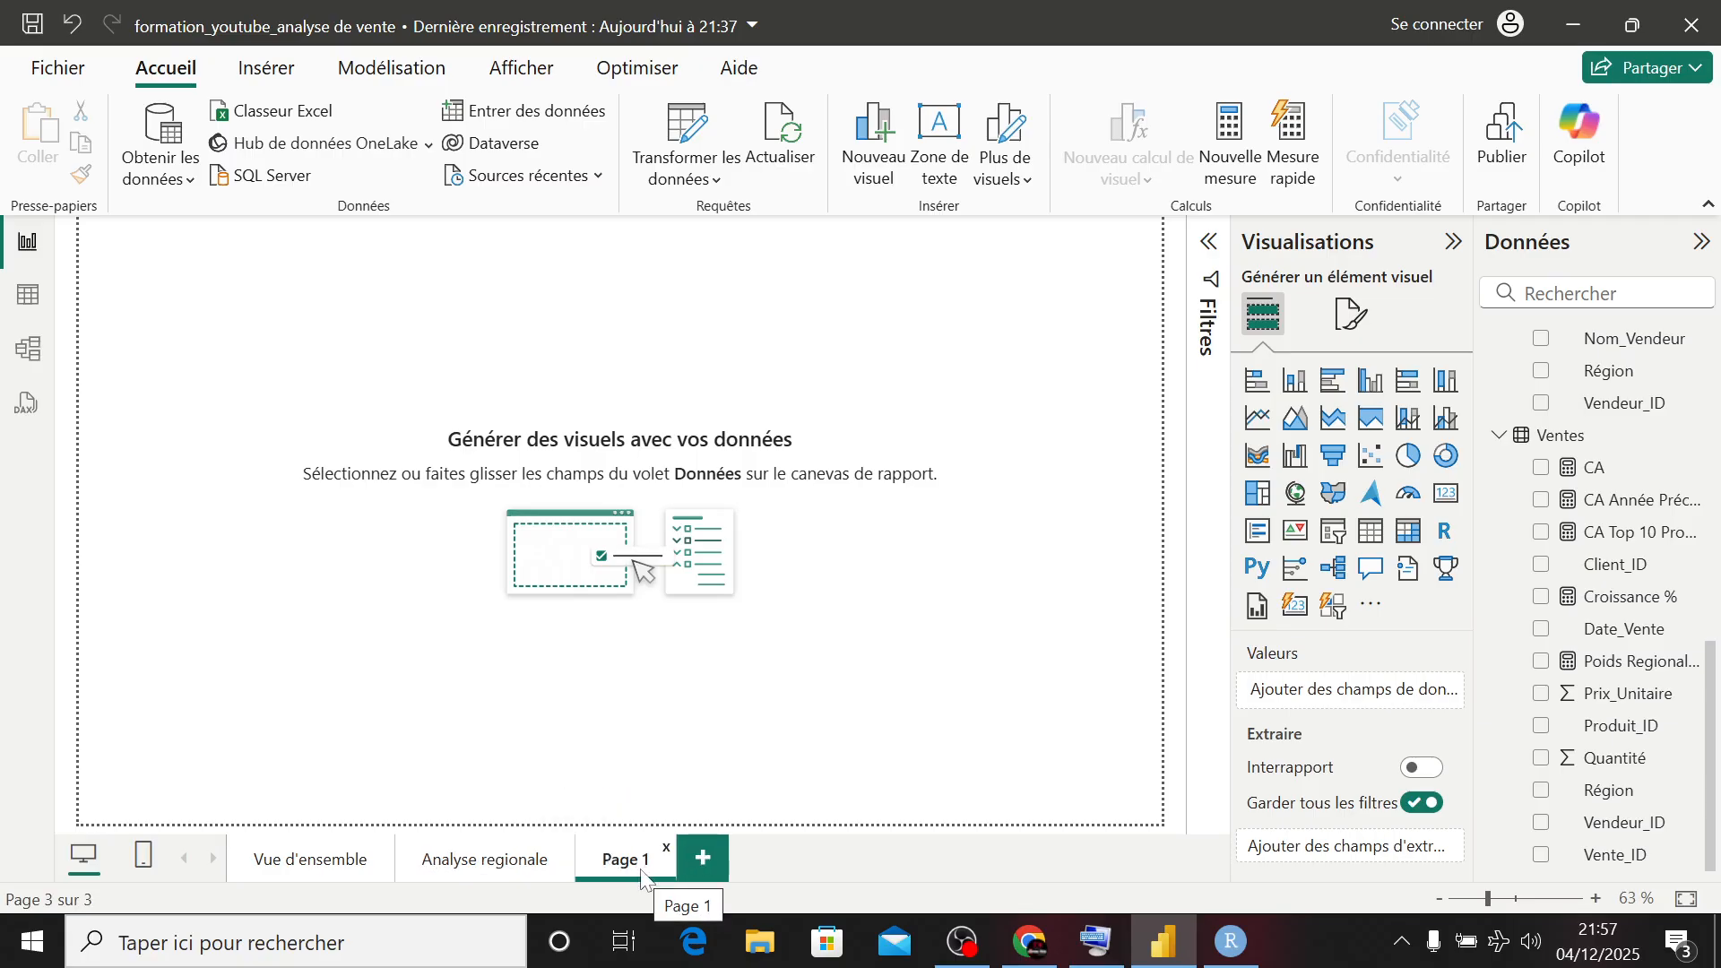
{"action": "double_click", "coordinate": [628, 860]}
{"action": "type", "text": "Pe"}
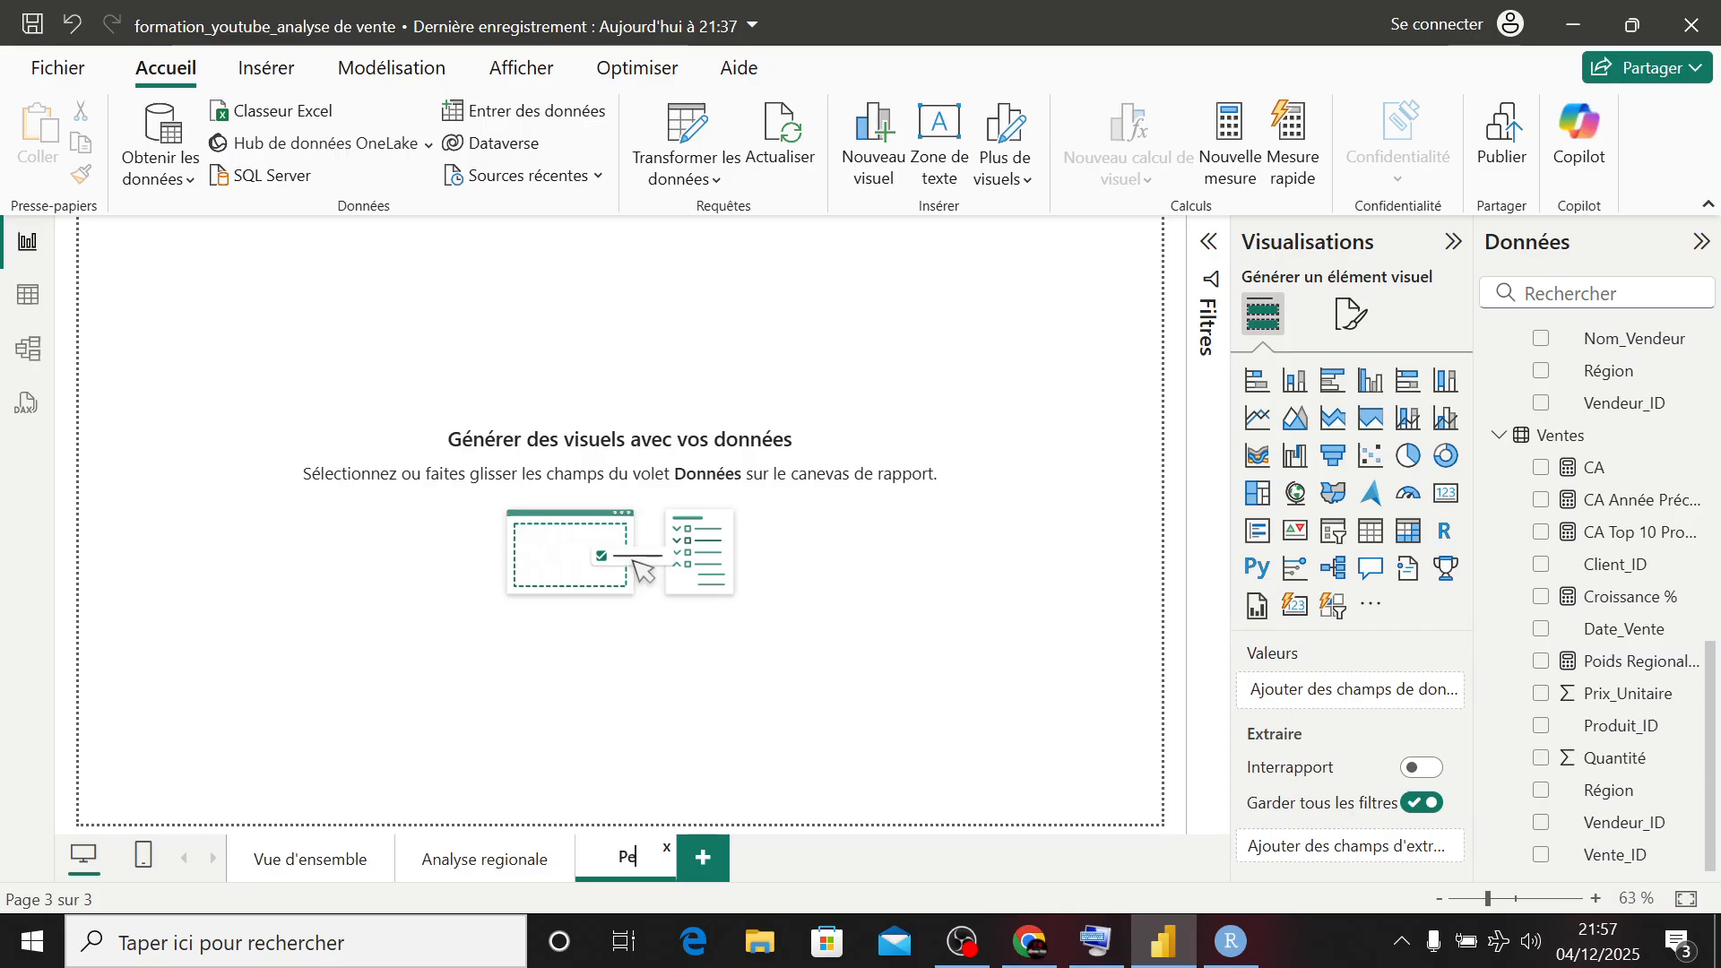
{"action": "type", "text": "rf"}
{"action": "type", "text": "o"}
{"action": "type", "text": "rmanc"}
{"action": "type", "text": "e"}
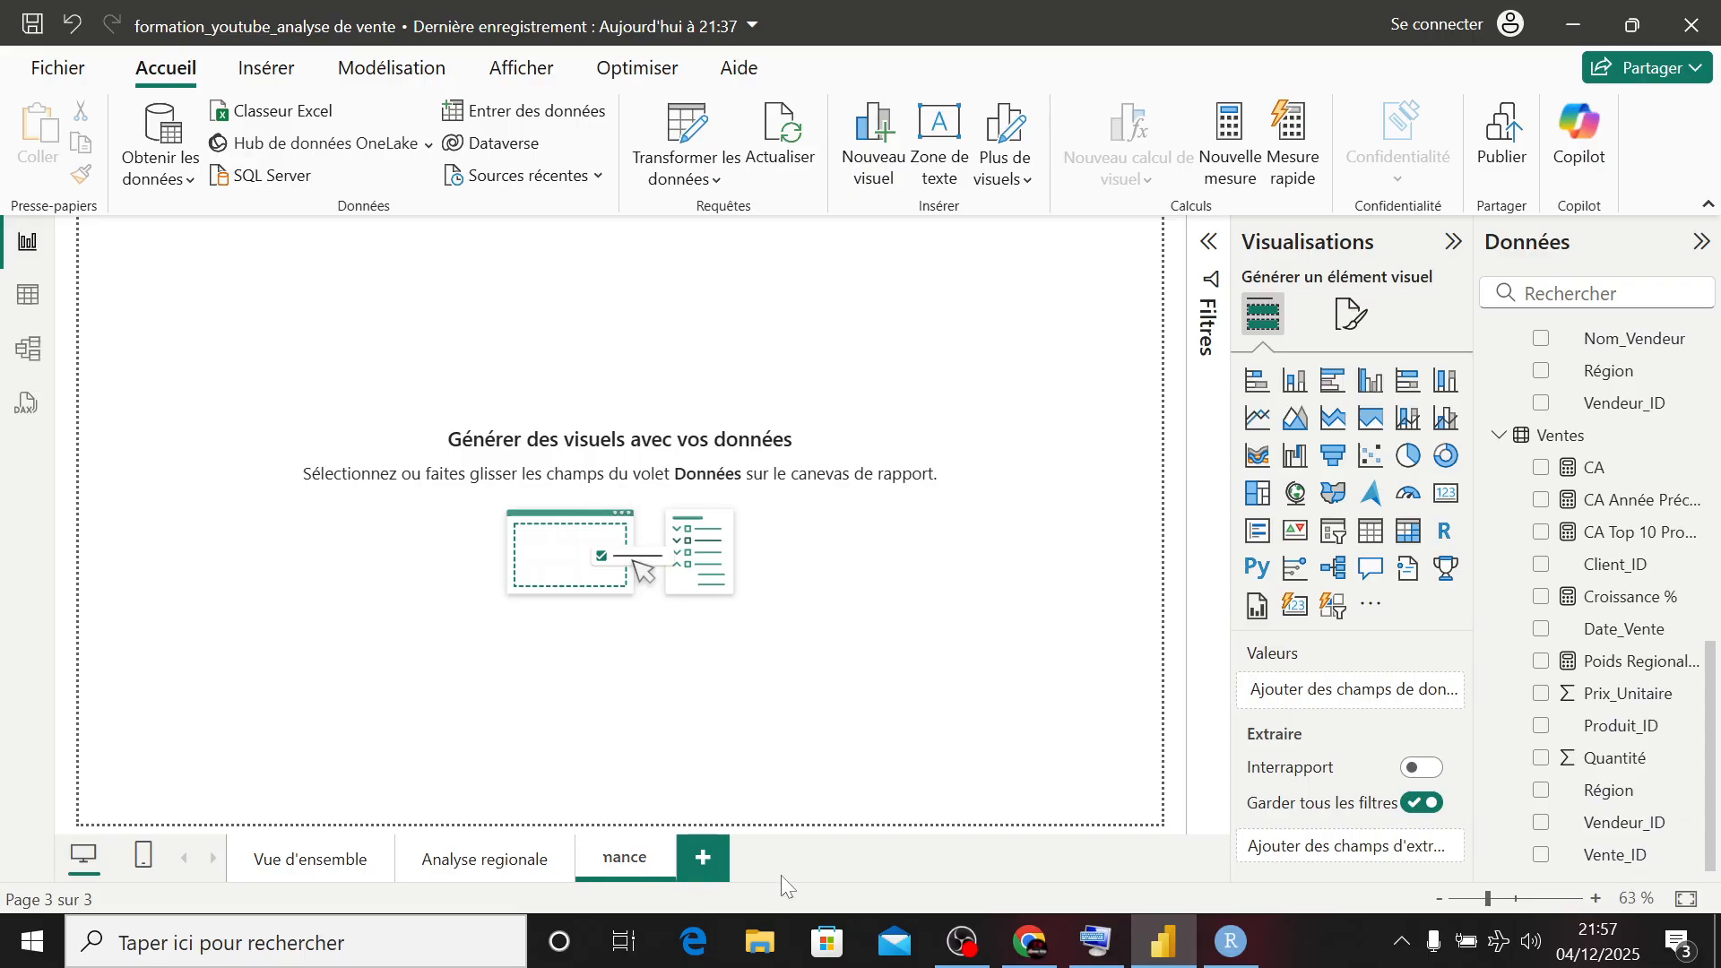
{"action": "type", "text": " Vendeur"}
{"action": "type", "text": "s"}
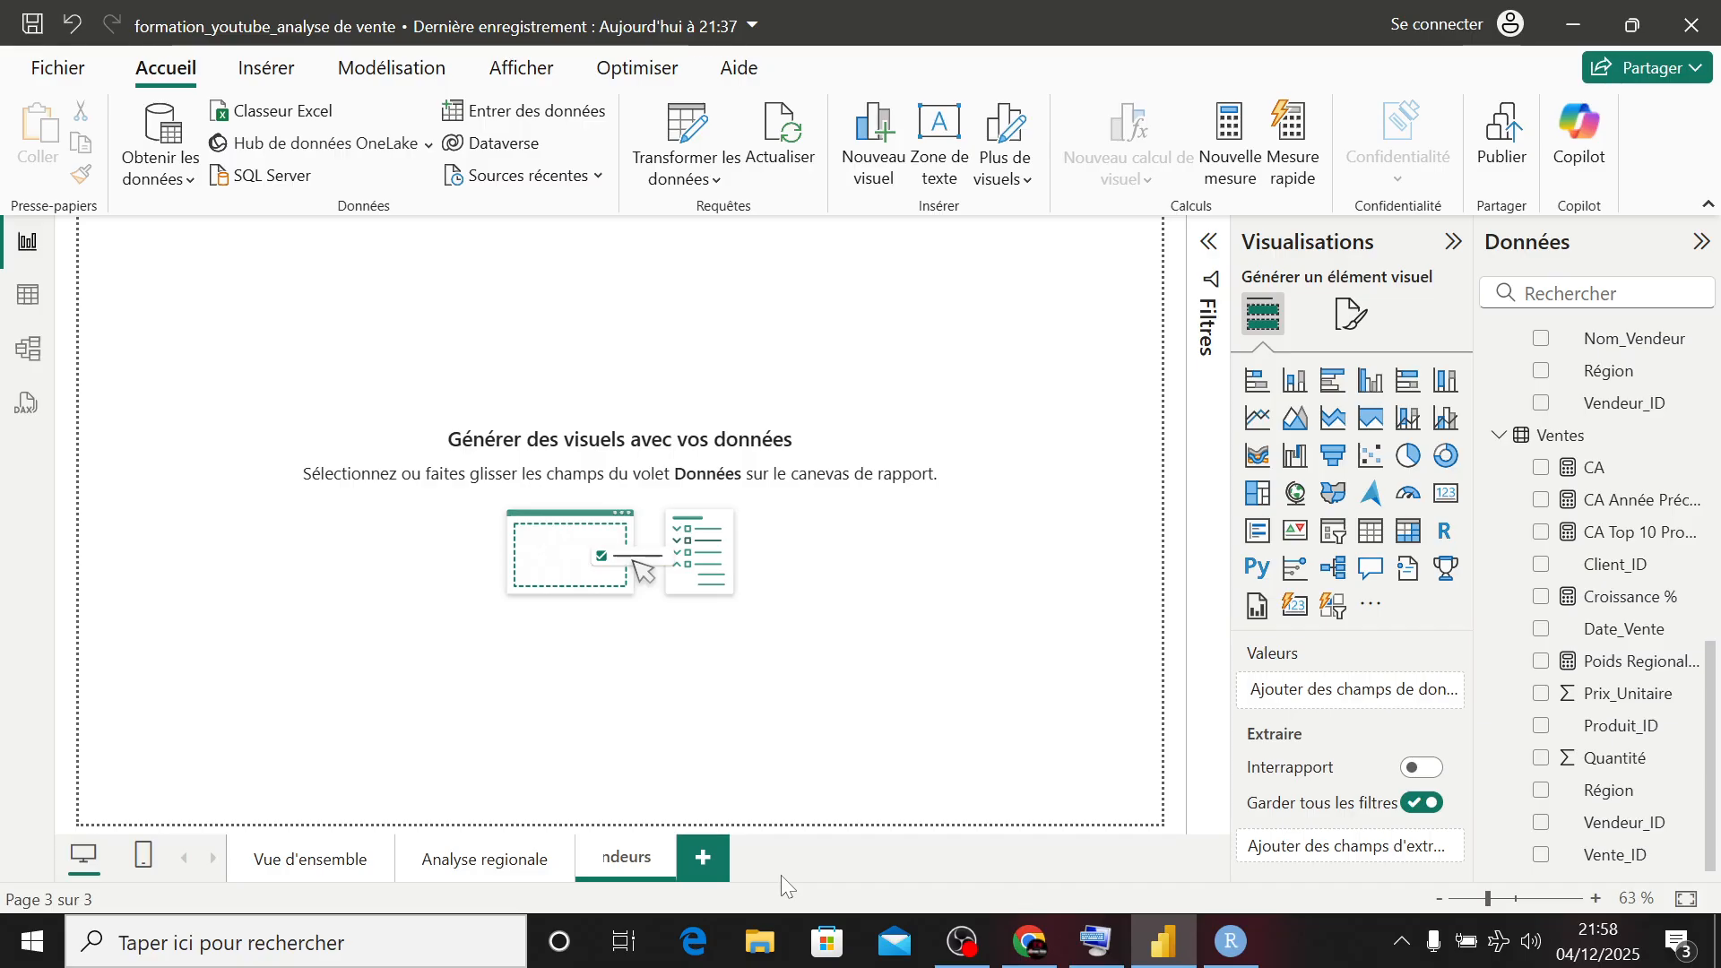
{"action": "key", "text": "Return"}
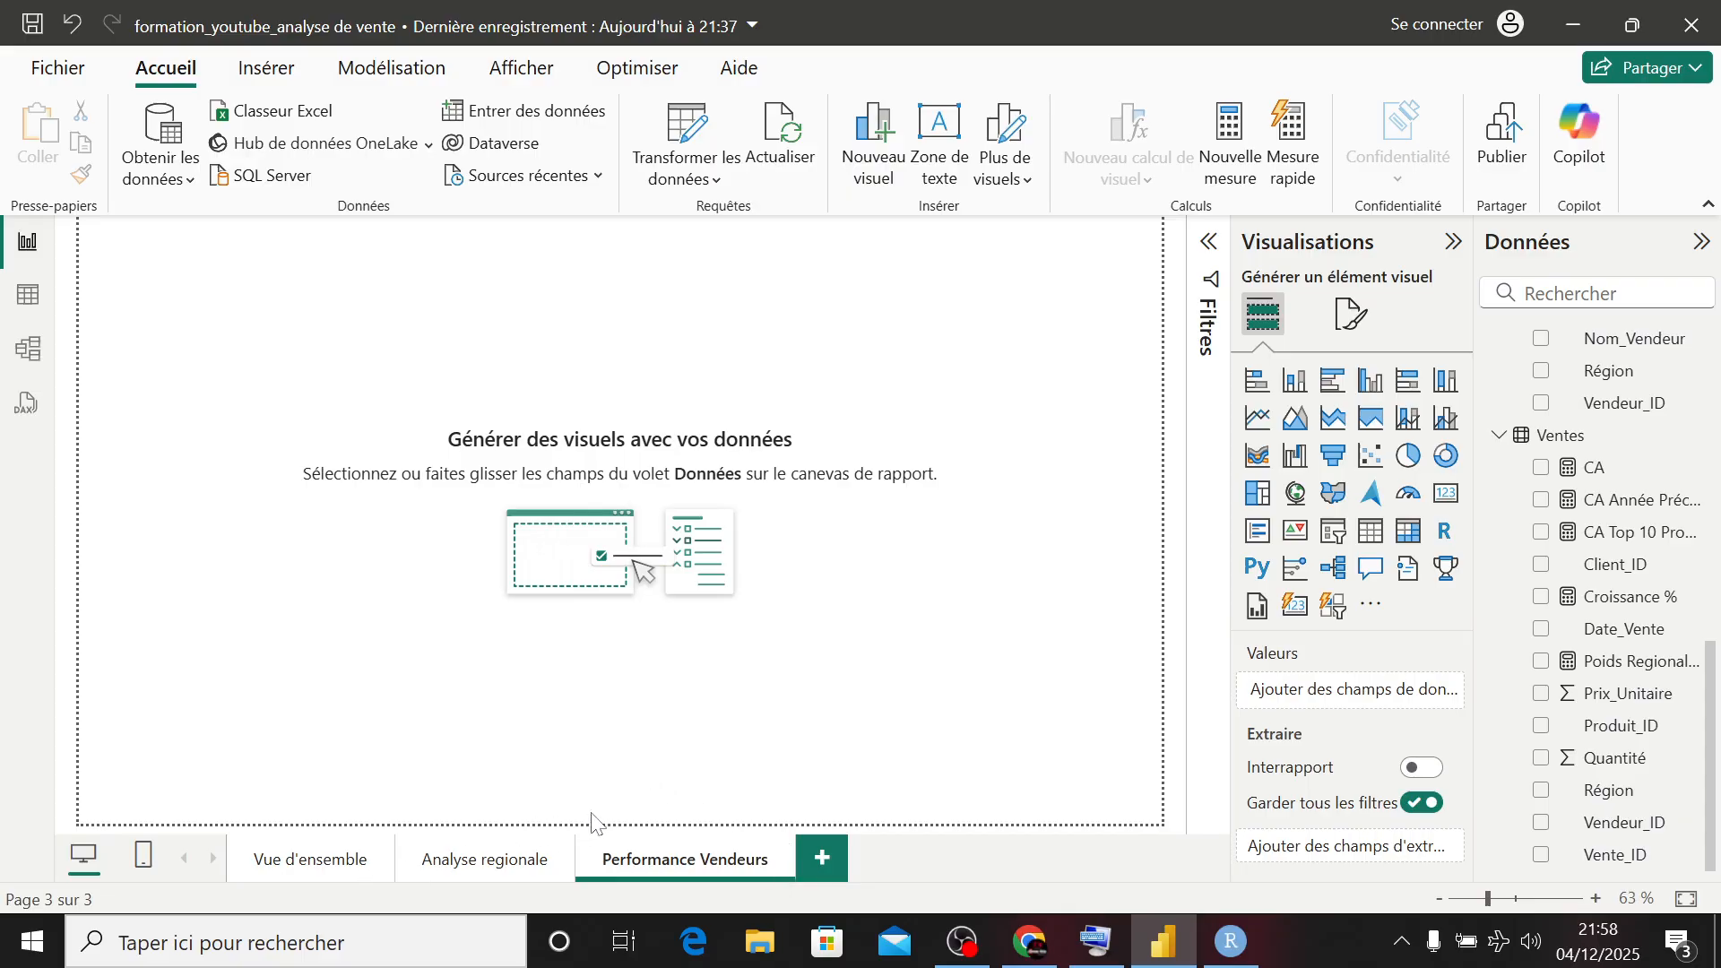
- On the Vue d'ensemble page, break down the CA periods chart by Région from Ventes and convert it to a stacked bar chart
{"action": "left_click", "coordinate": [308, 859]}
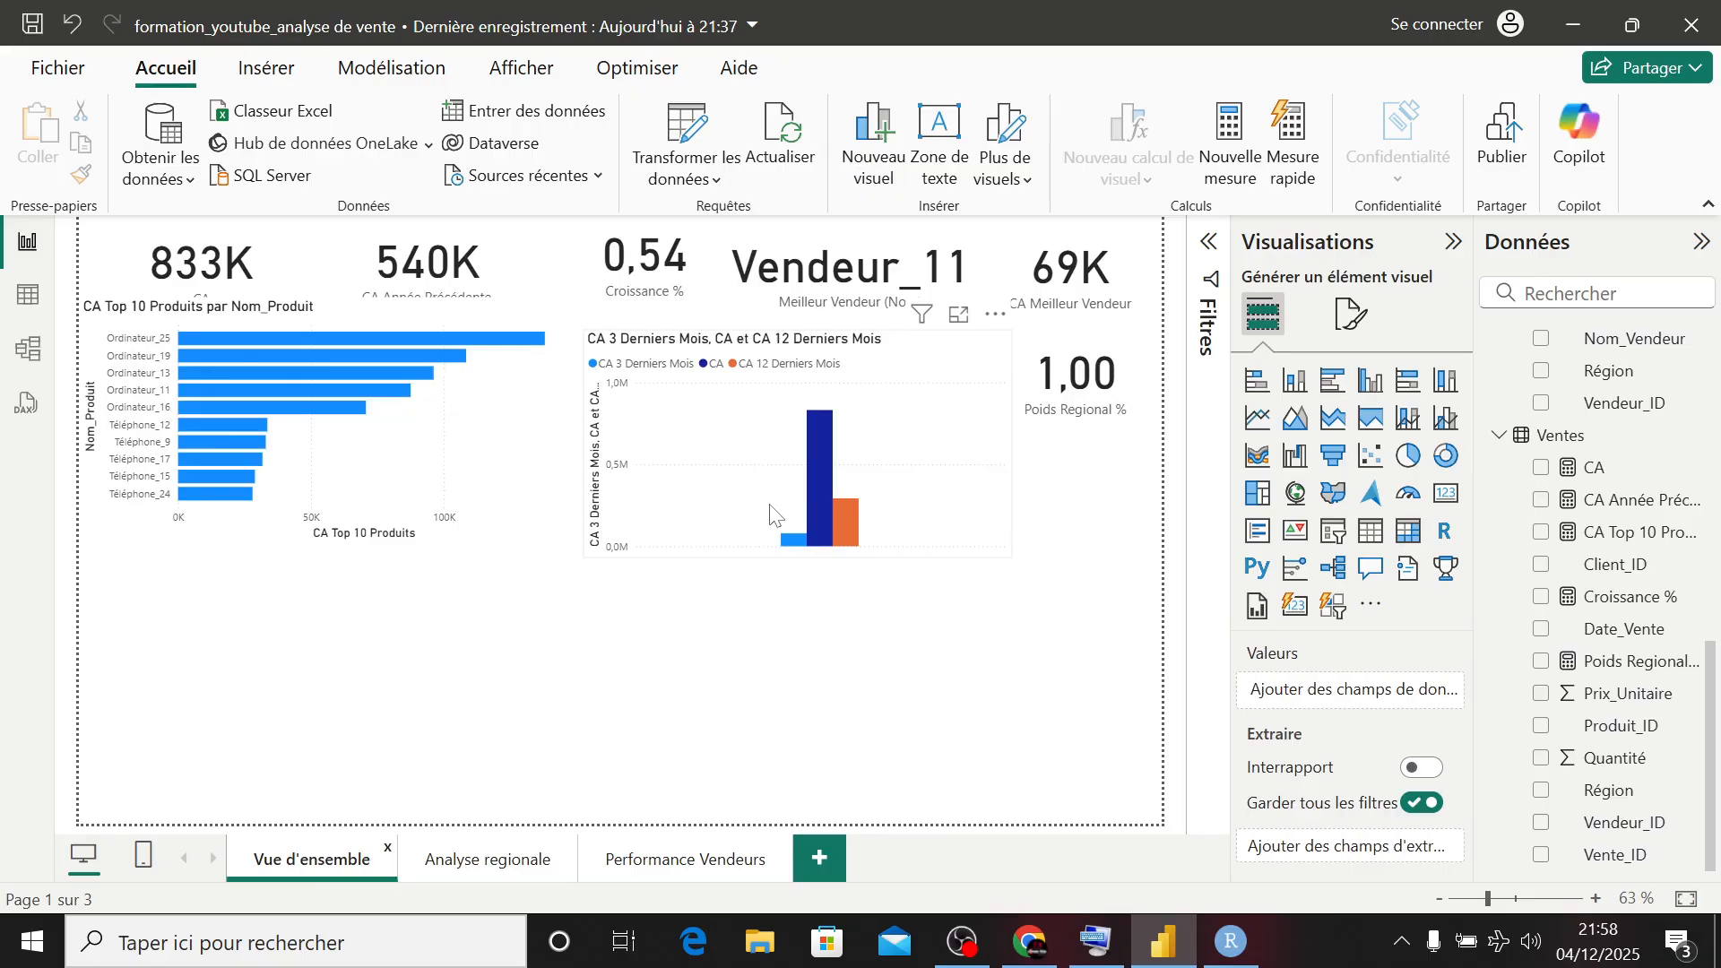
{"action": "left_click", "coordinate": [912, 447]}
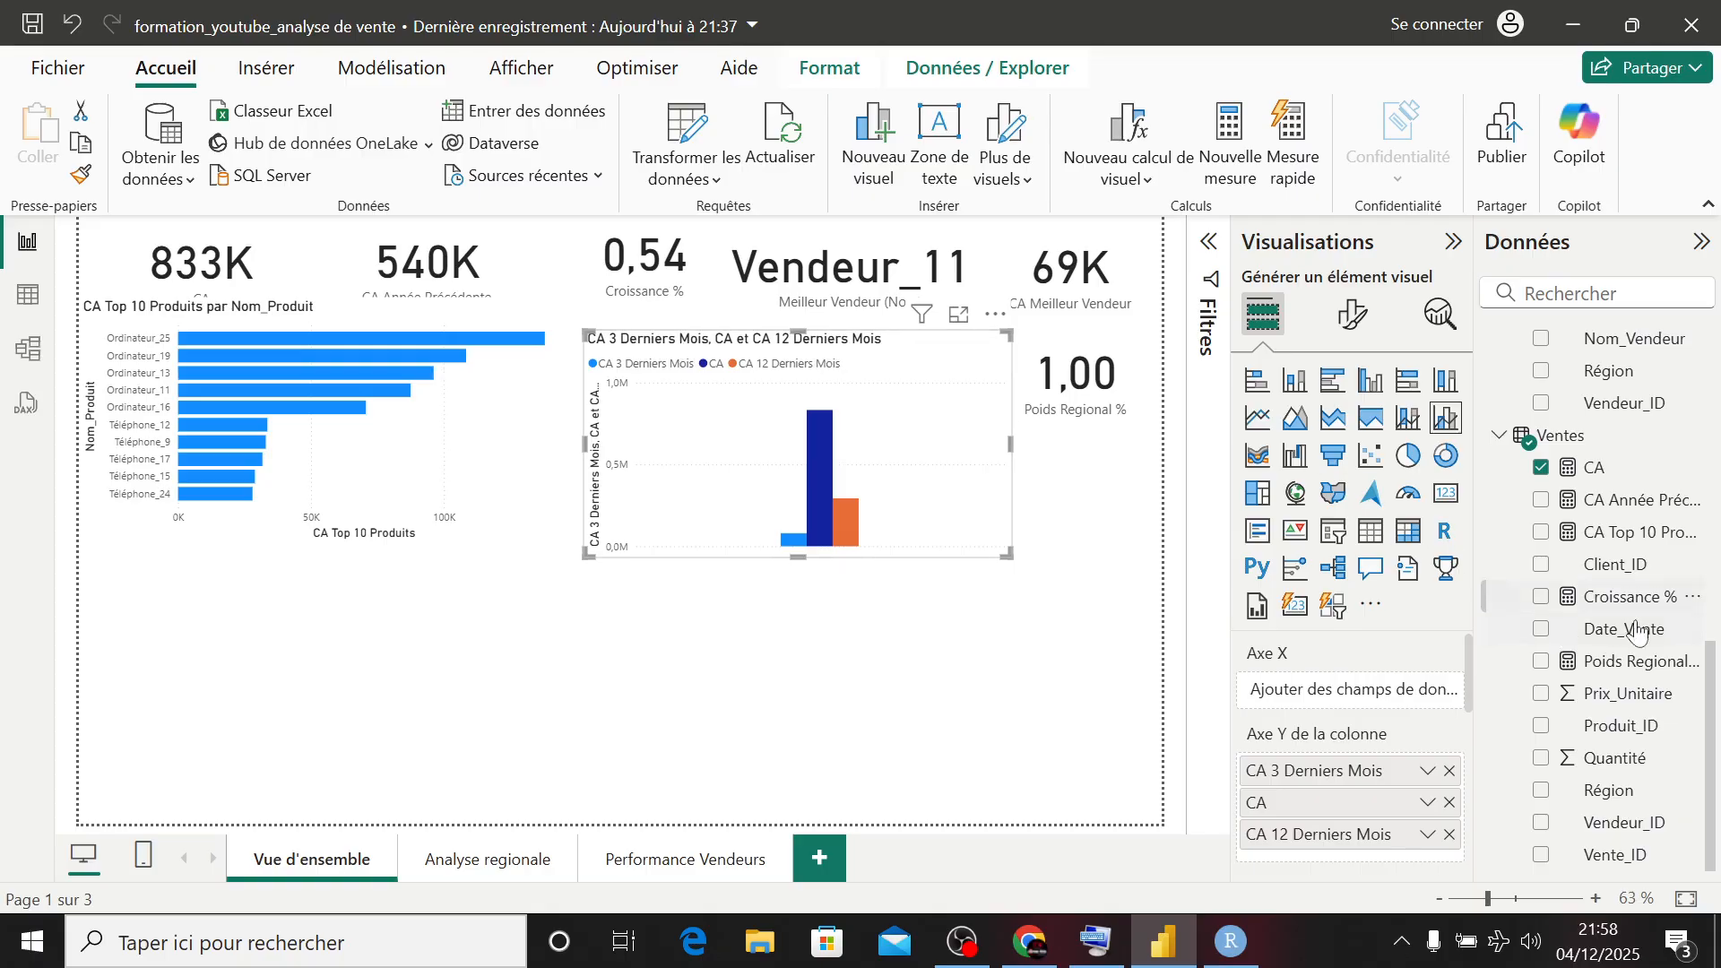
{"action": "scroll", "coordinate": [1597, 690], "scroll_direction": "up", "scroll_amount": 5}
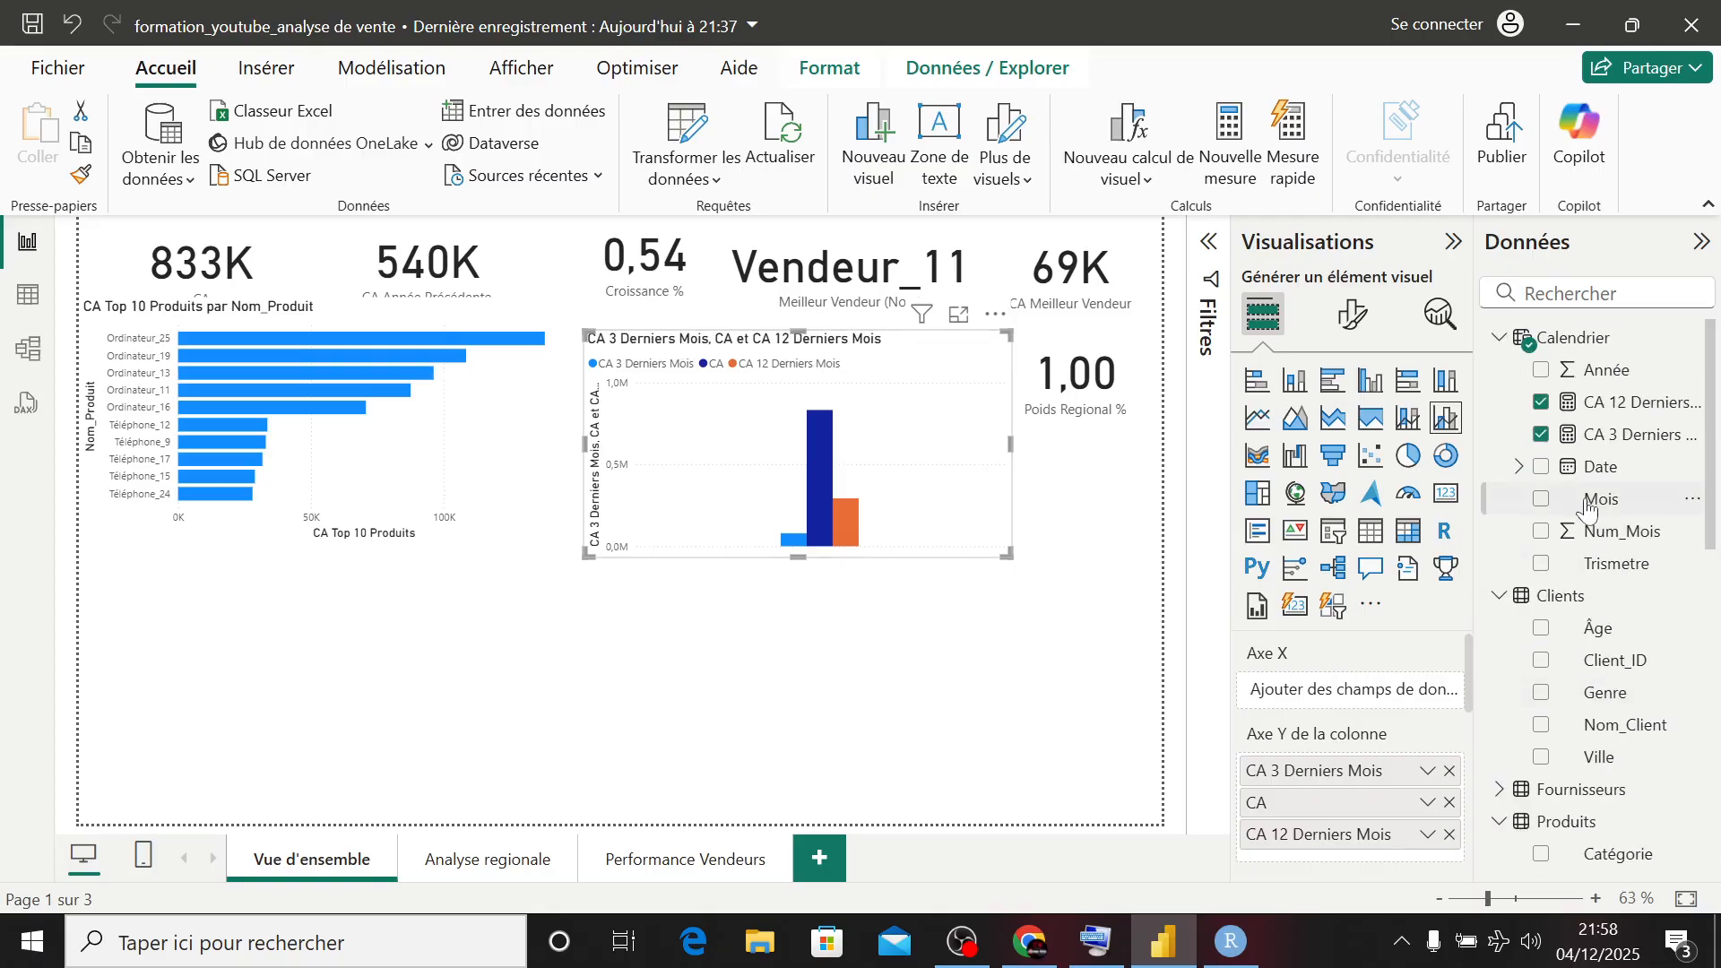
{"action": "scroll", "coordinate": [1591, 623], "scroll_direction": "down", "scroll_amount": 5}
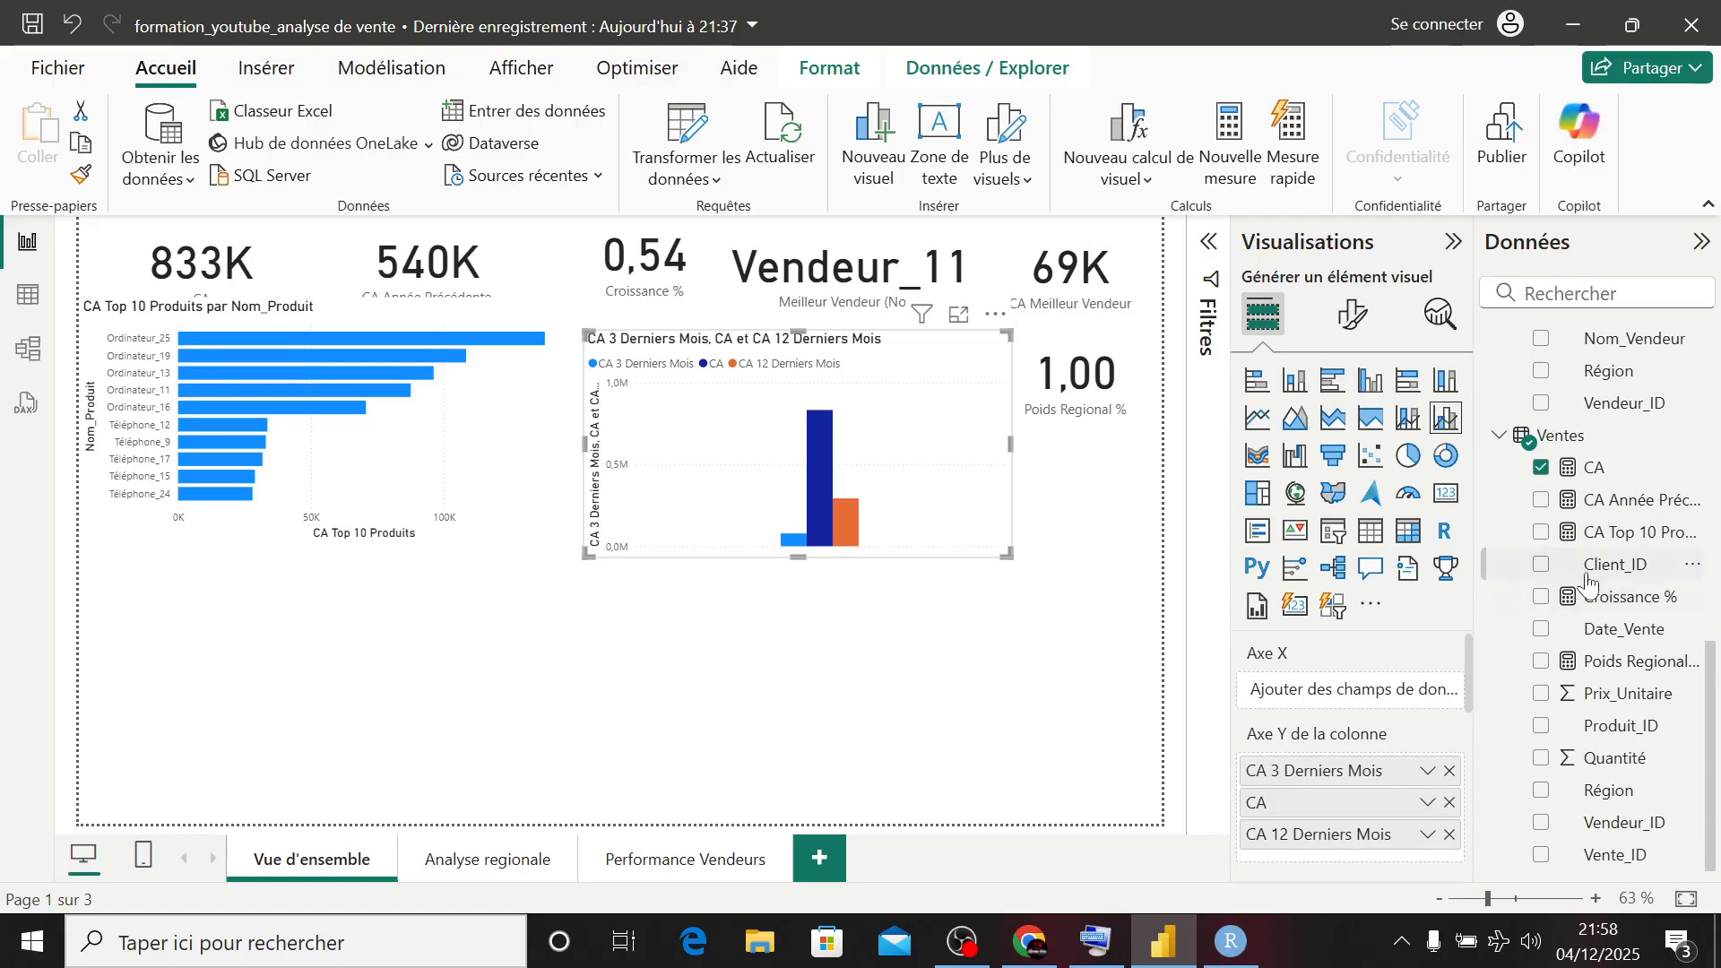
{"action": "left_click", "coordinate": [1541, 790]}
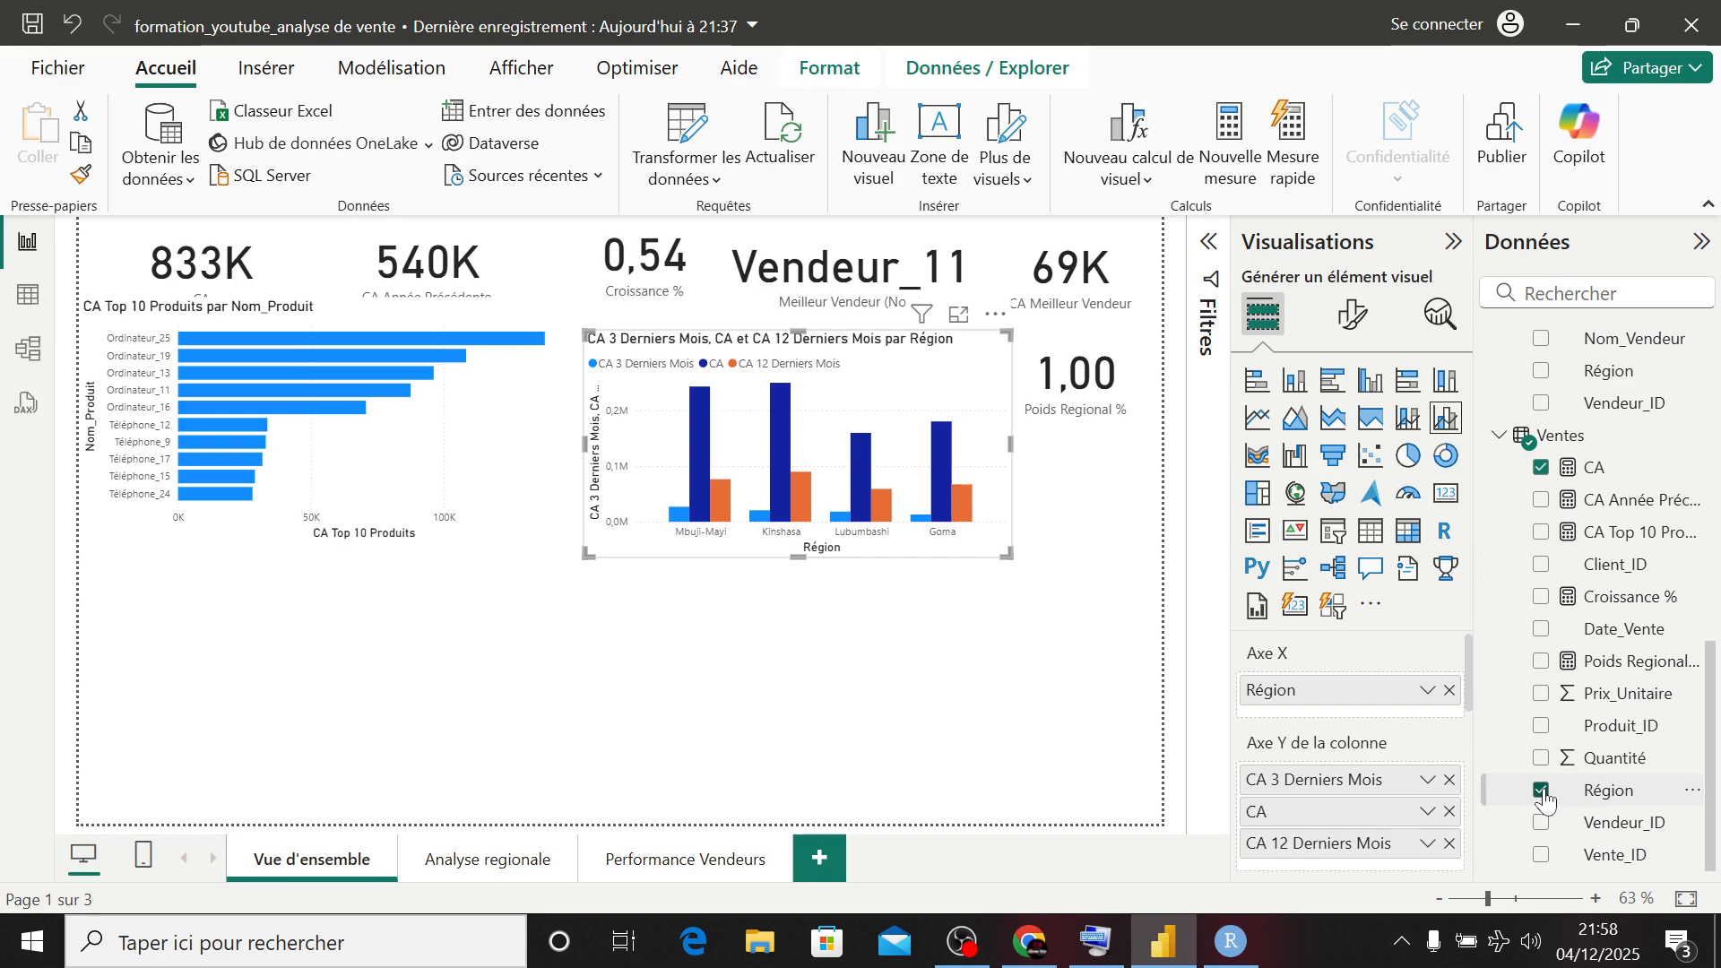
{"action": "left_click", "coordinate": [1255, 382]}
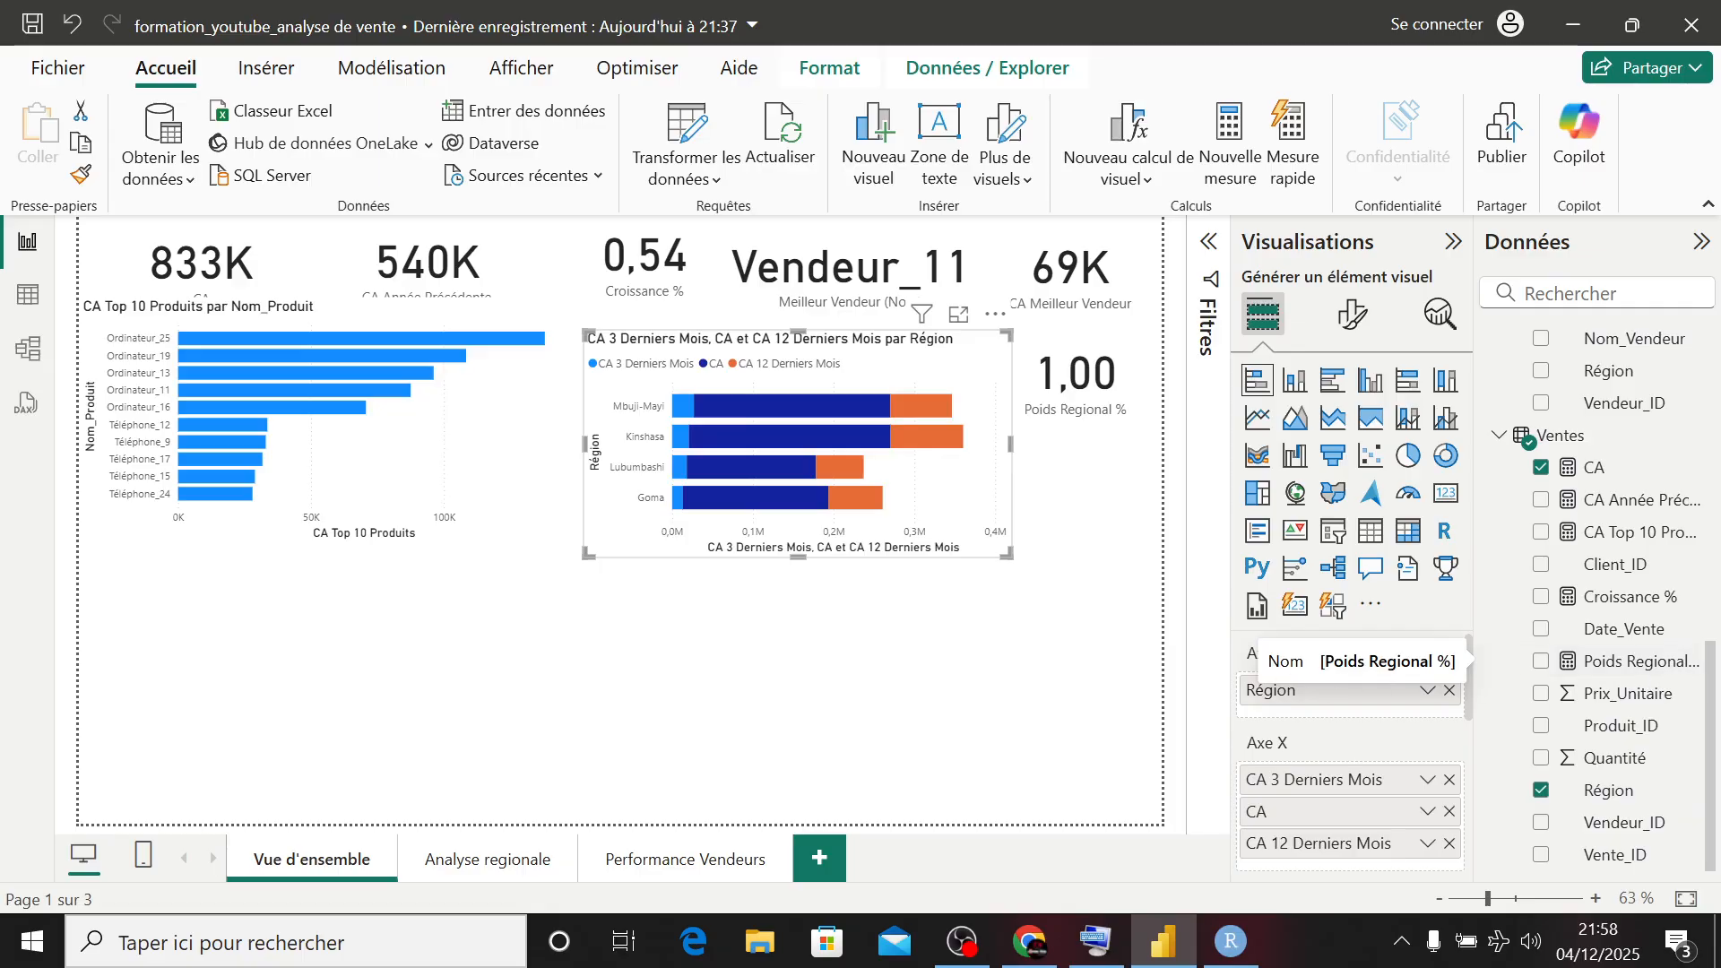
{"action": "left_click", "coordinate": [1097, 679]}
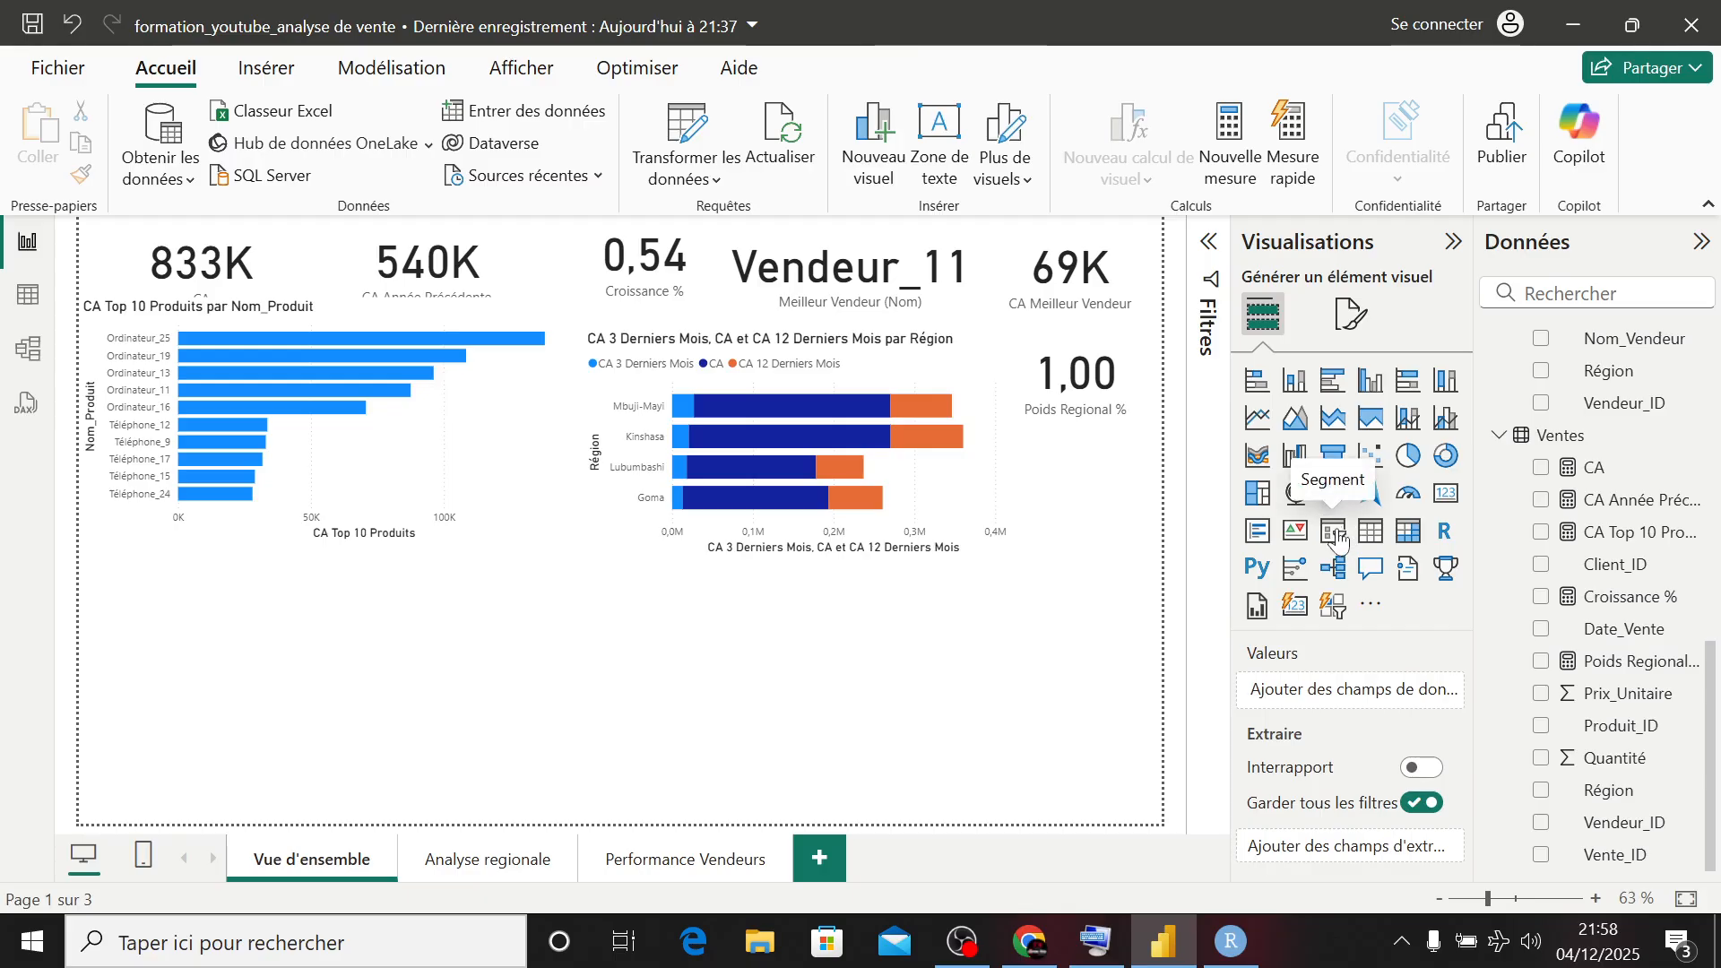
- Add a slicer with Année and Mois from Calendrier, and shrink it to a small box below the top 10 products chart
{"action": "left_click", "coordinate": [1342, 536]}
{"action": "scroll", "coordinate": [1561, 506], "scroll_direction": "up", "scroll_amount": 10}
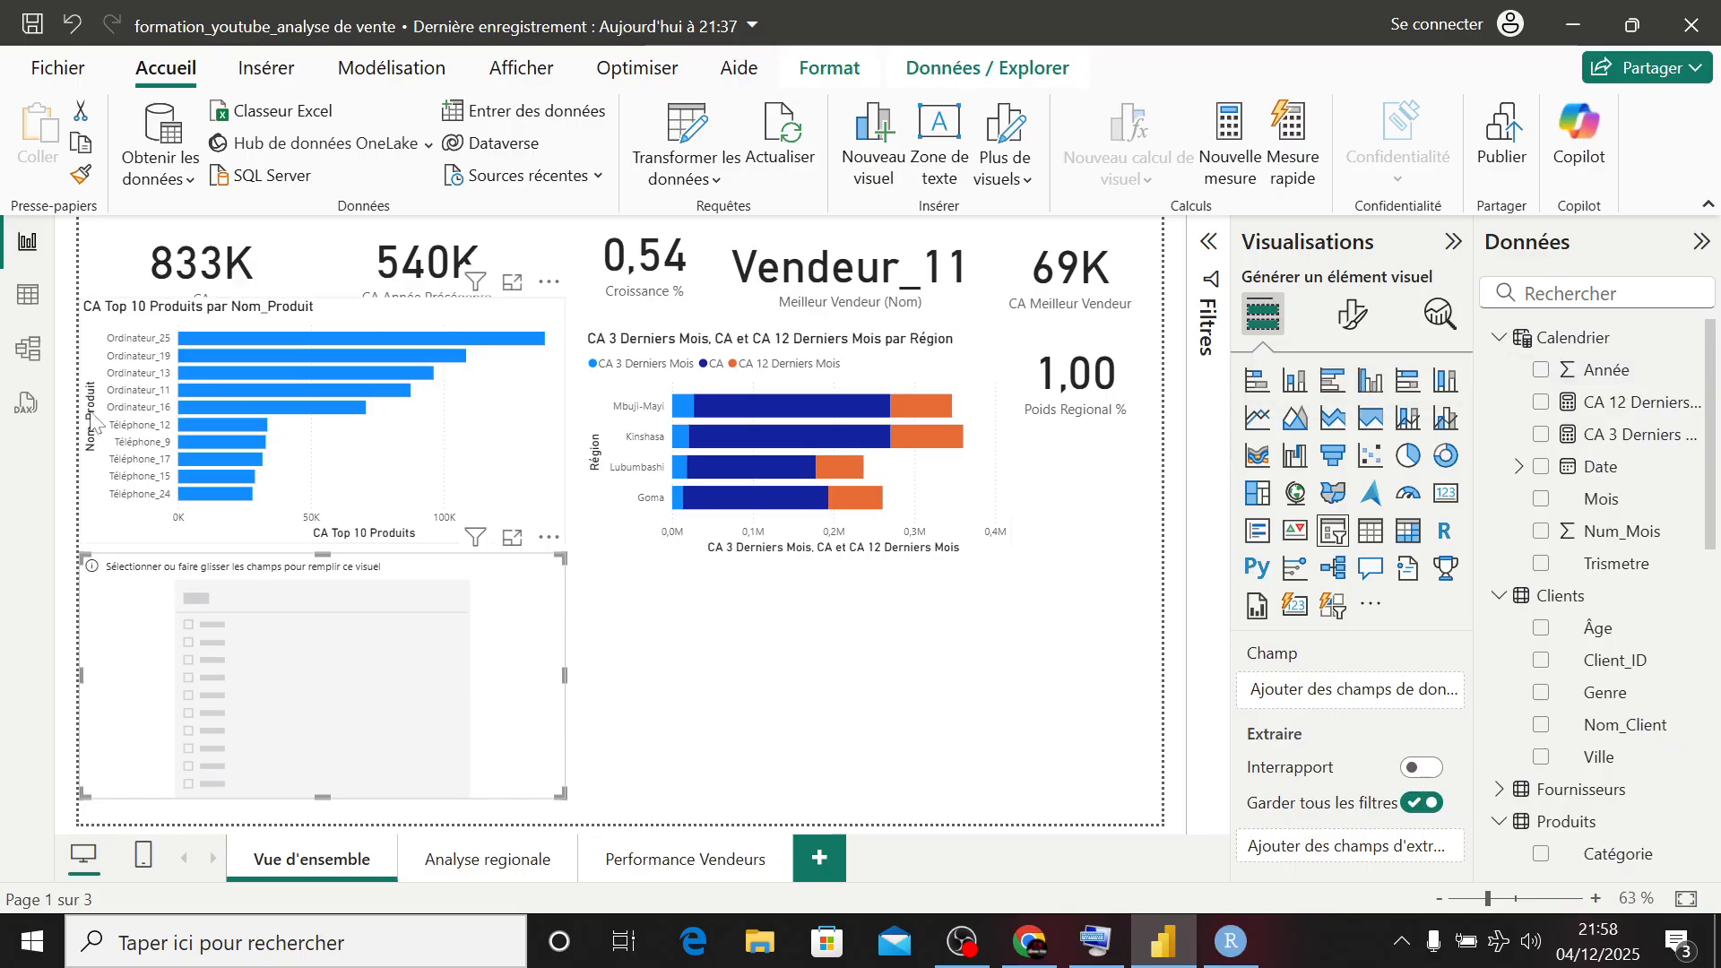
{"action": "left_click", "coordinate": [1540, 371]}
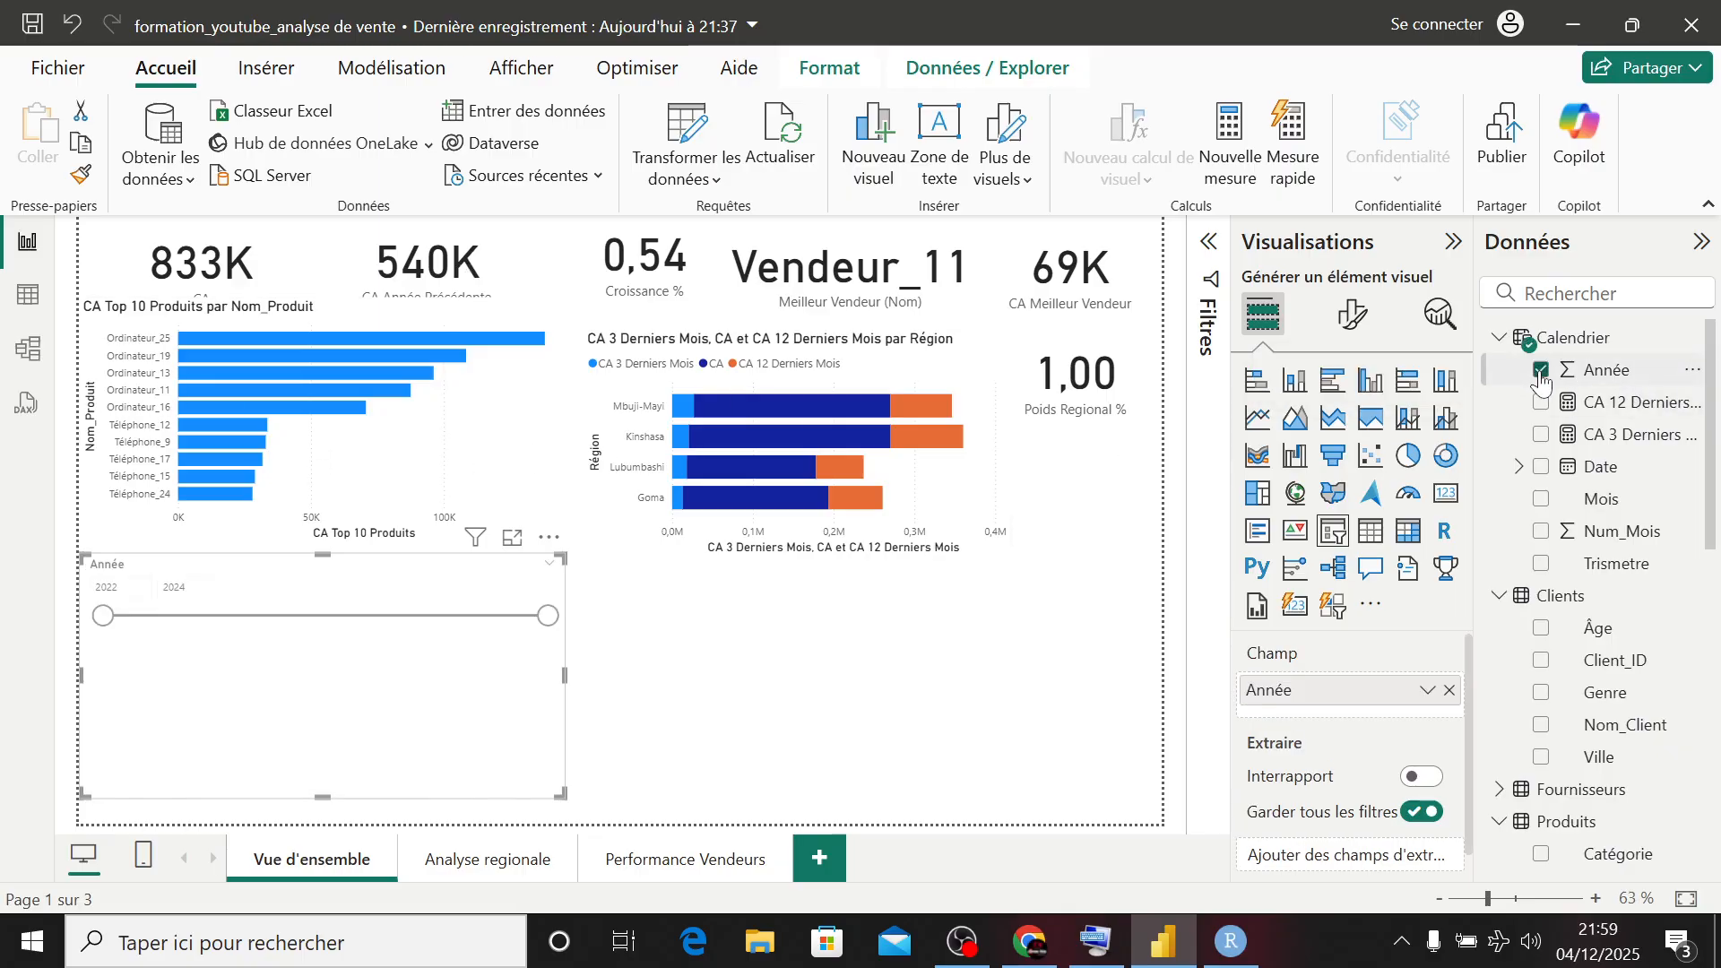
{"action": "left_click", "coordinate": [1540, 499]}
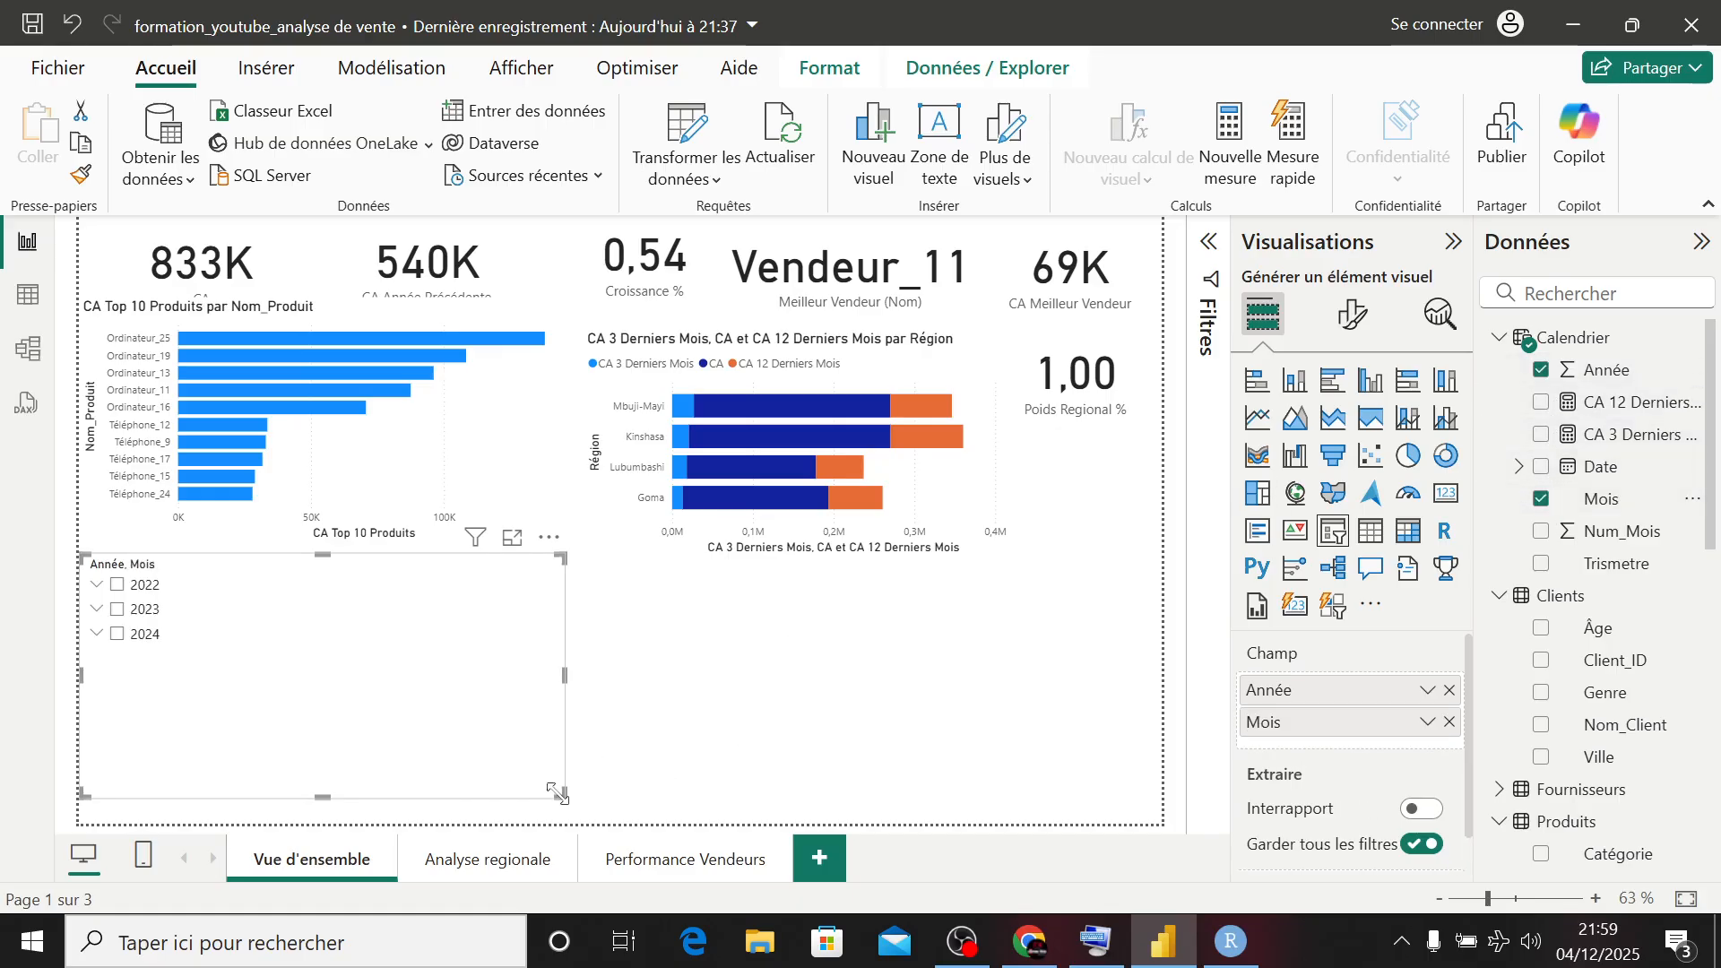
{"action": "left_click_drag", "start_coordinate": [560, 794], "coordinate": [190, 672]}
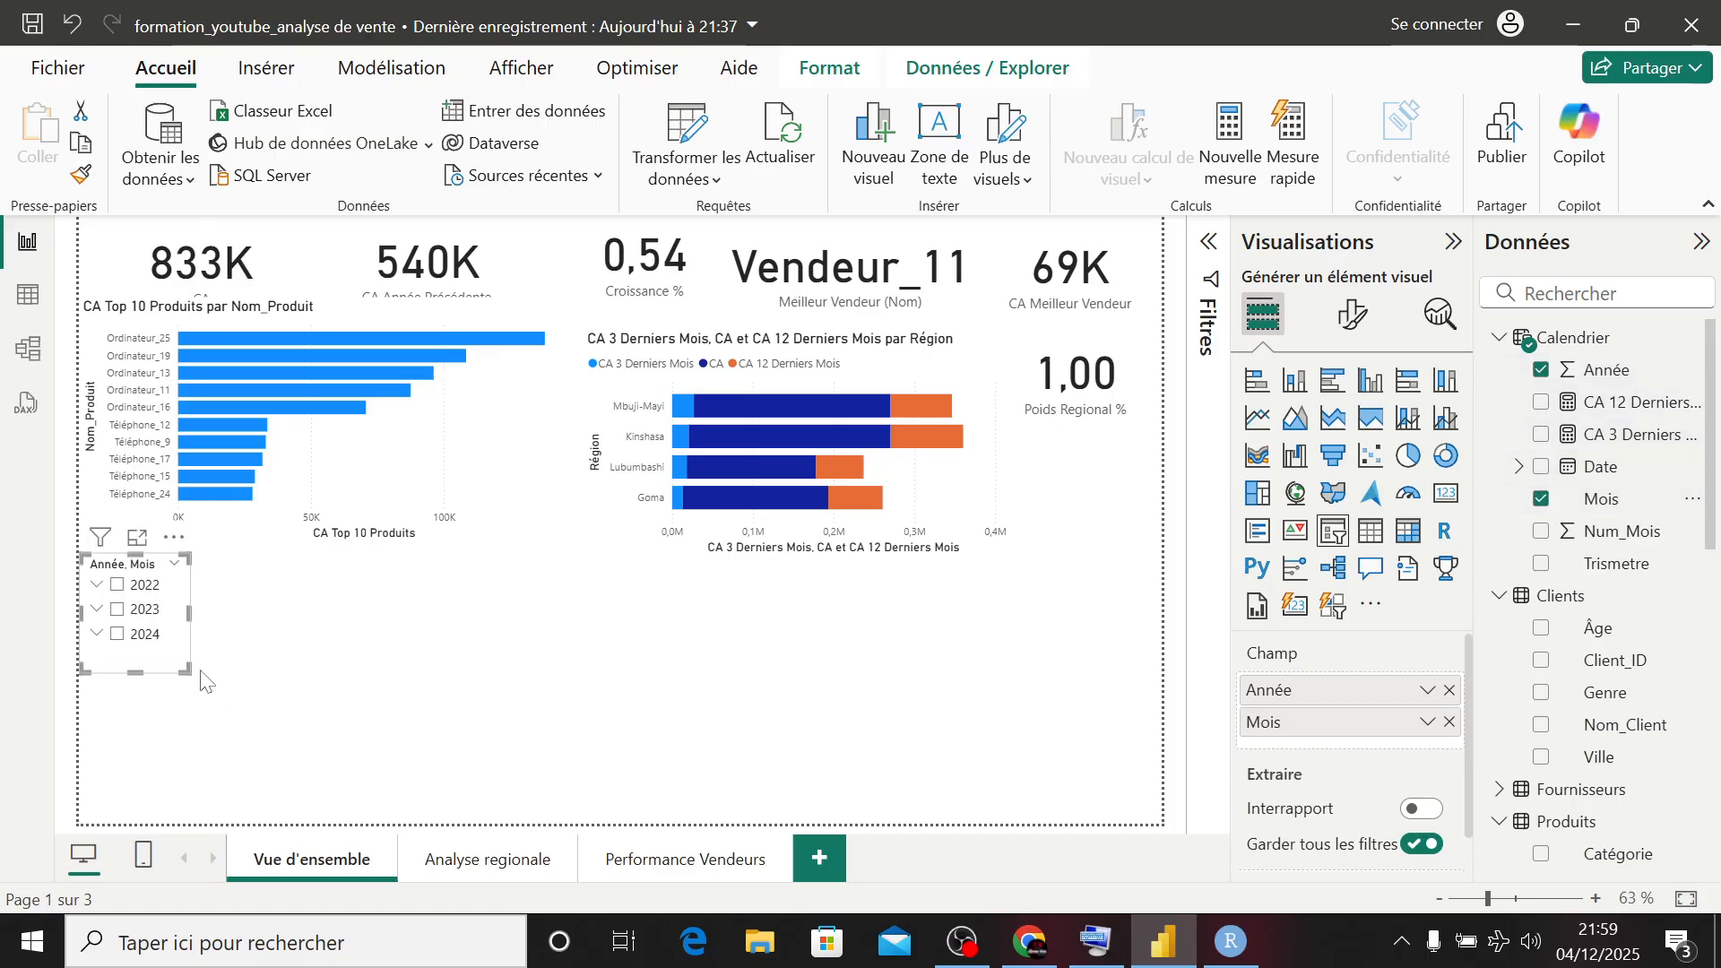
{"action": "left_click", "coordinate": [516, 647]}
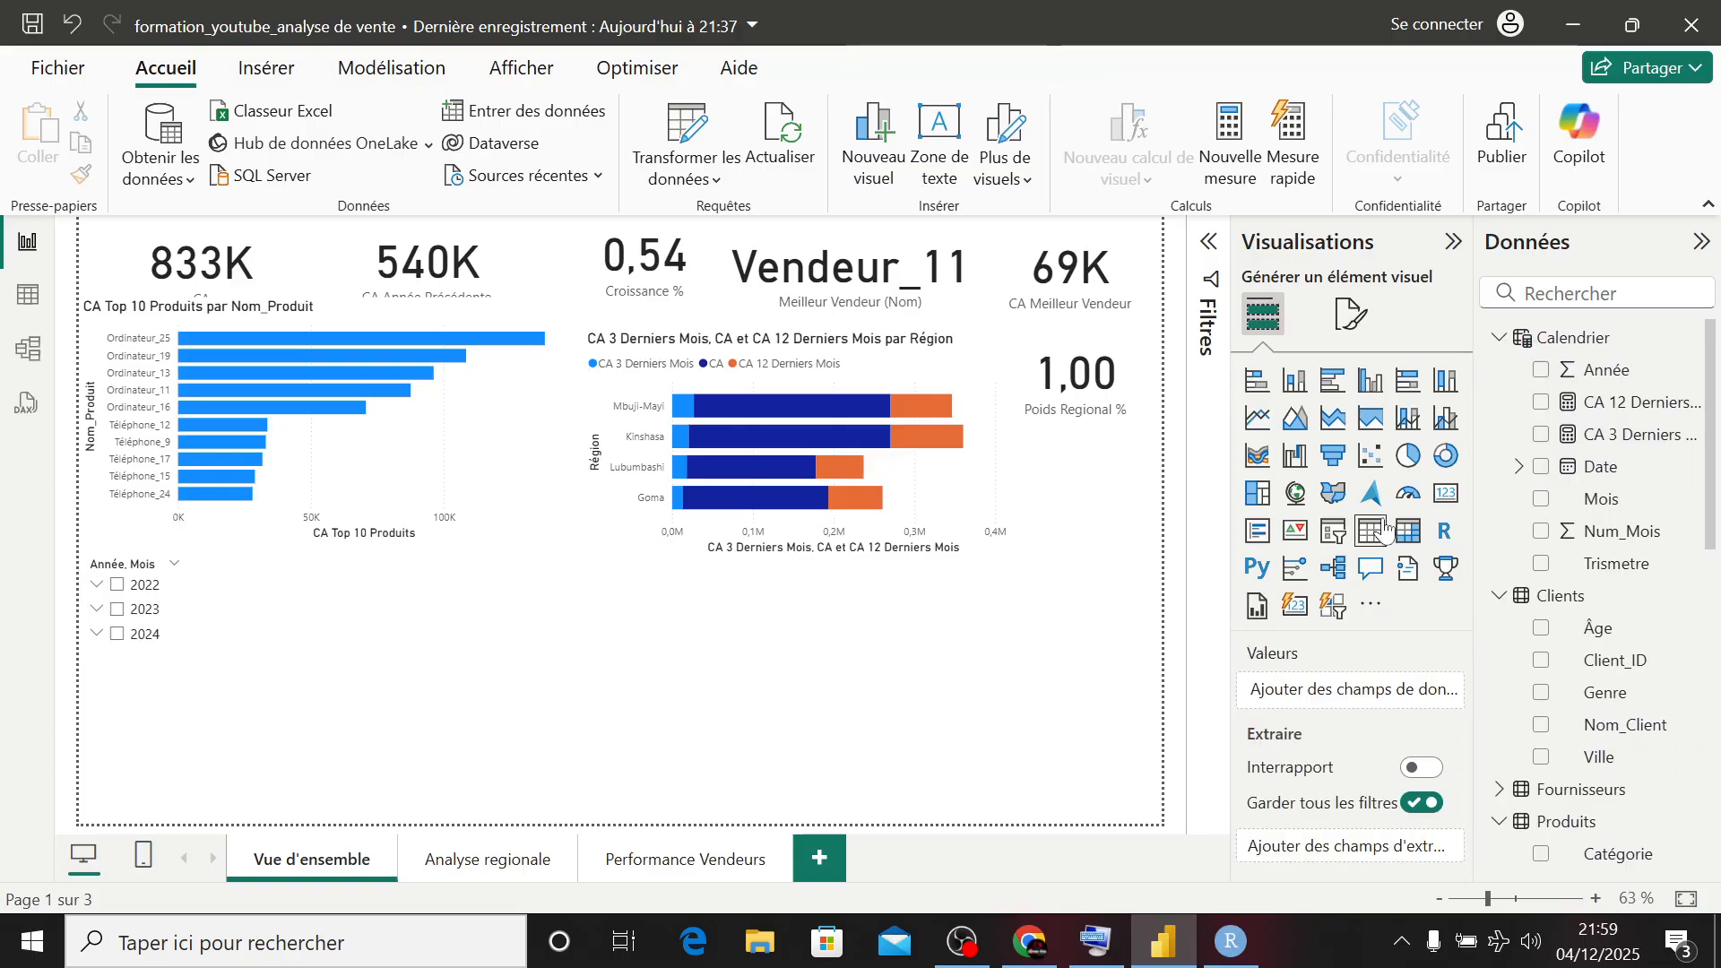
- Add a slicer on Catégorie from Produits and shrink it to the width of the Année, Mois slicer above it
{"action": "left_click", "coordinate": [1334, 533]}
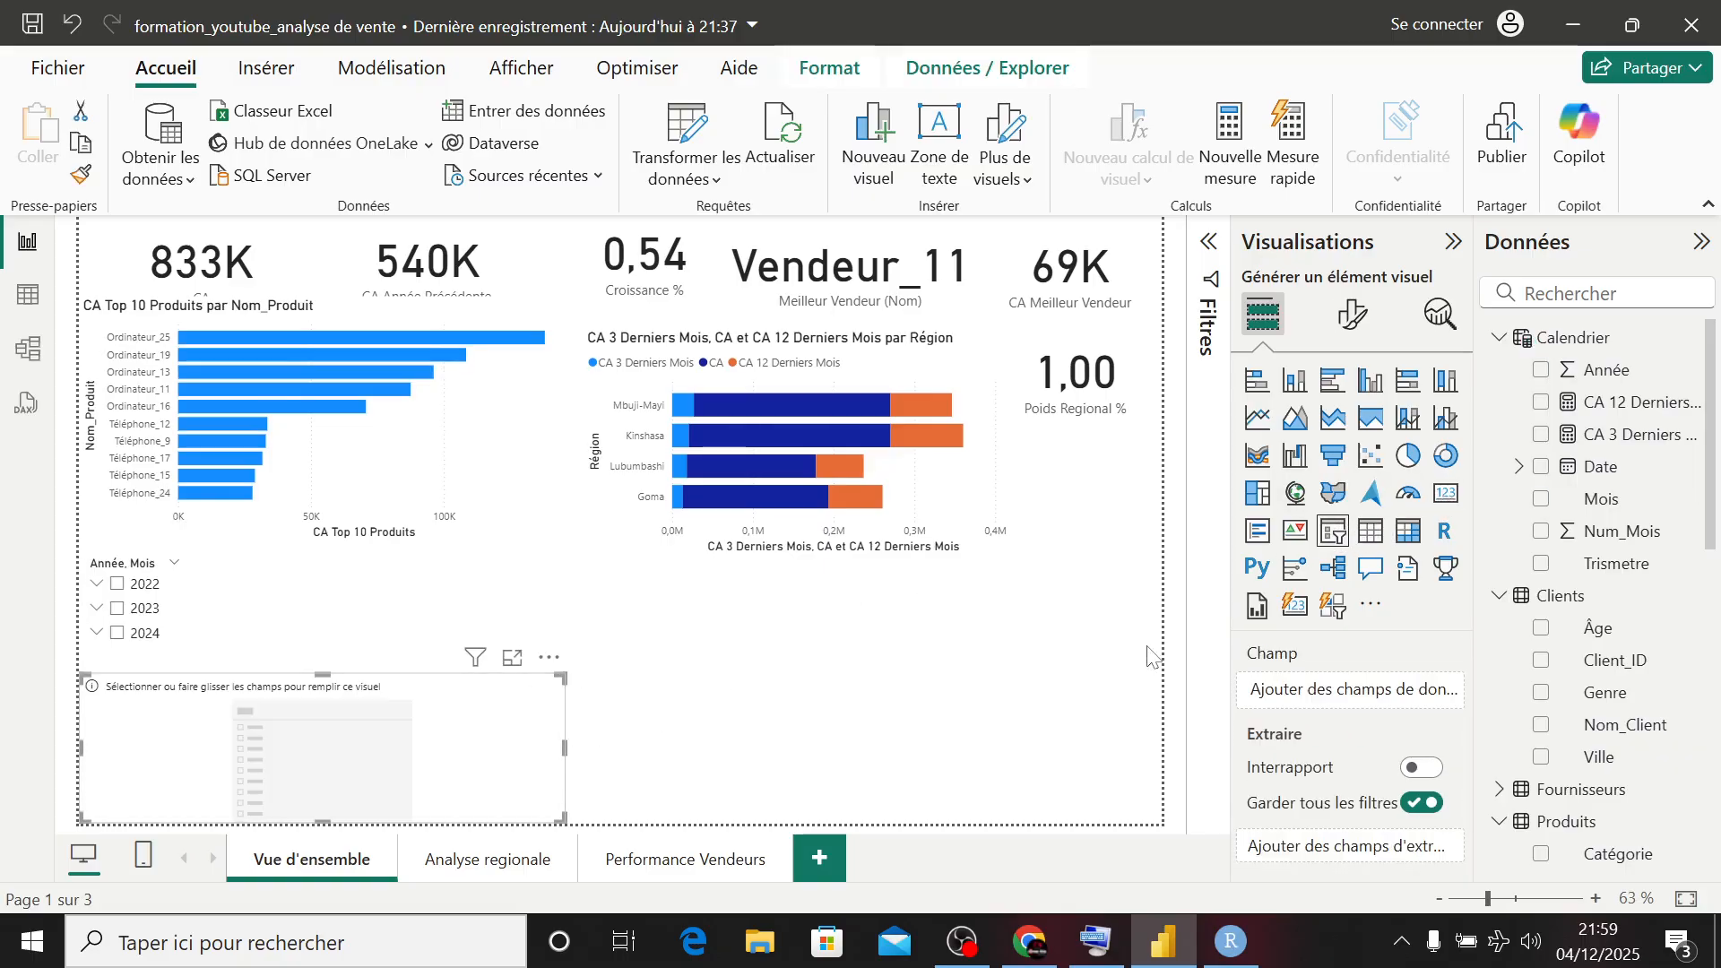
{"action": "scroll", "coordinate": [1604, 605], "scroll_direction": "down", "scroll_amount": 5}
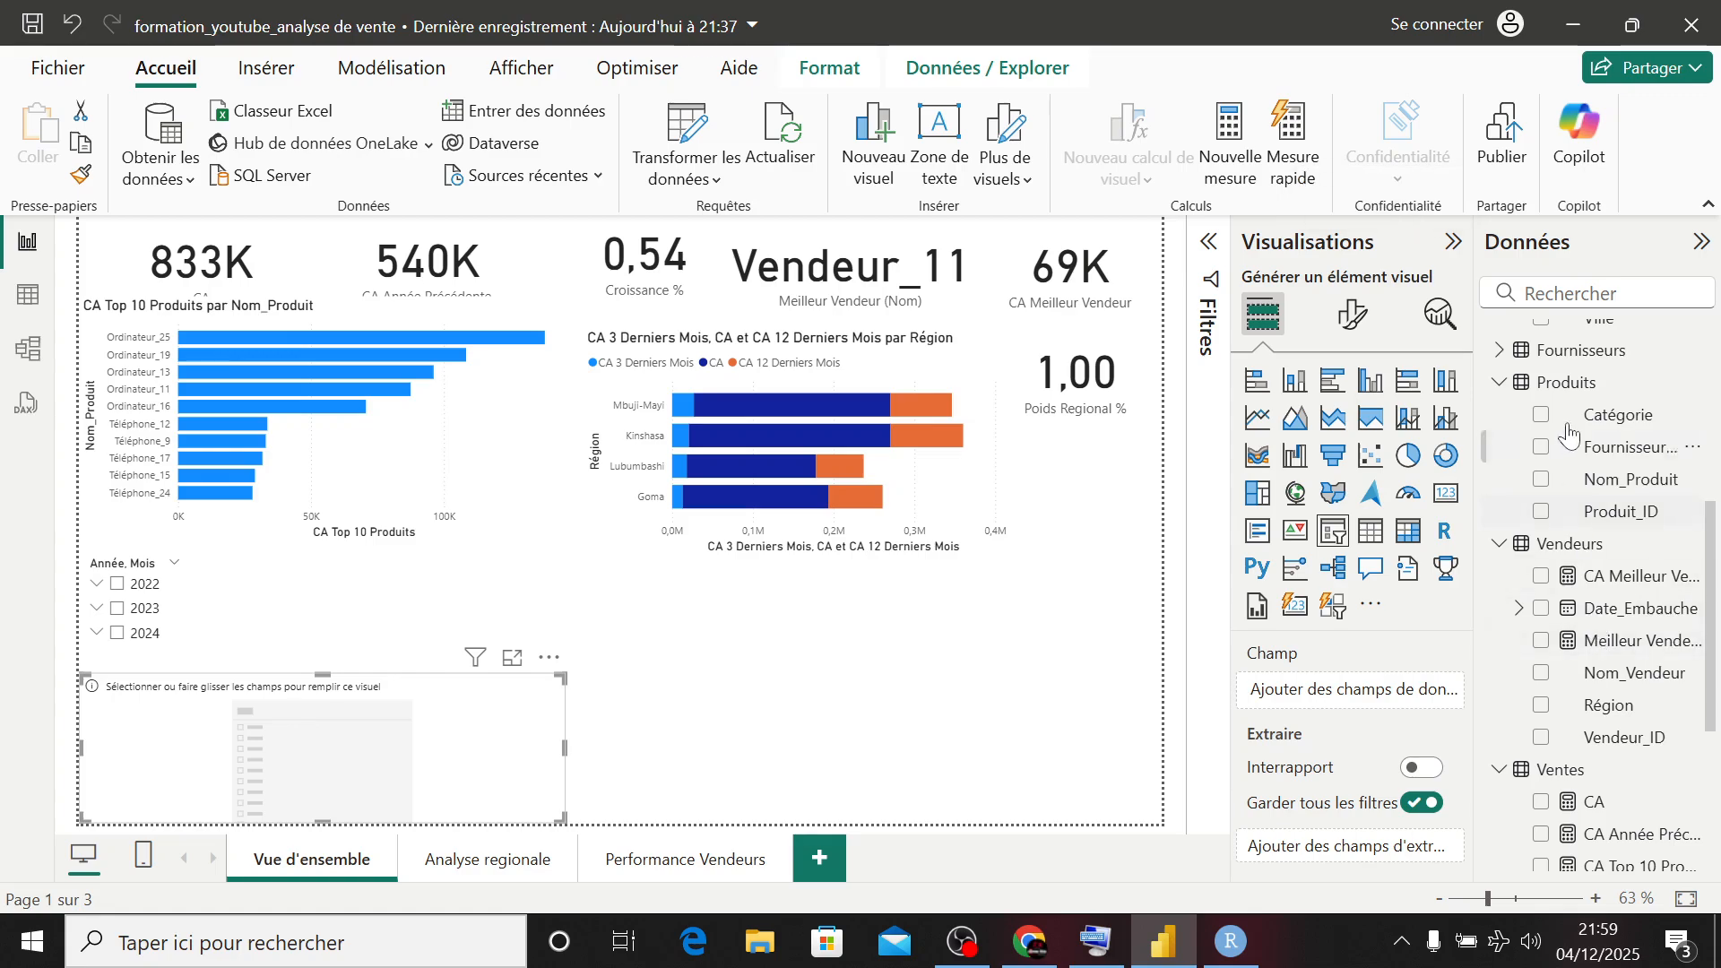
{"action": "left_click", "coordinate": [1540, 416]}
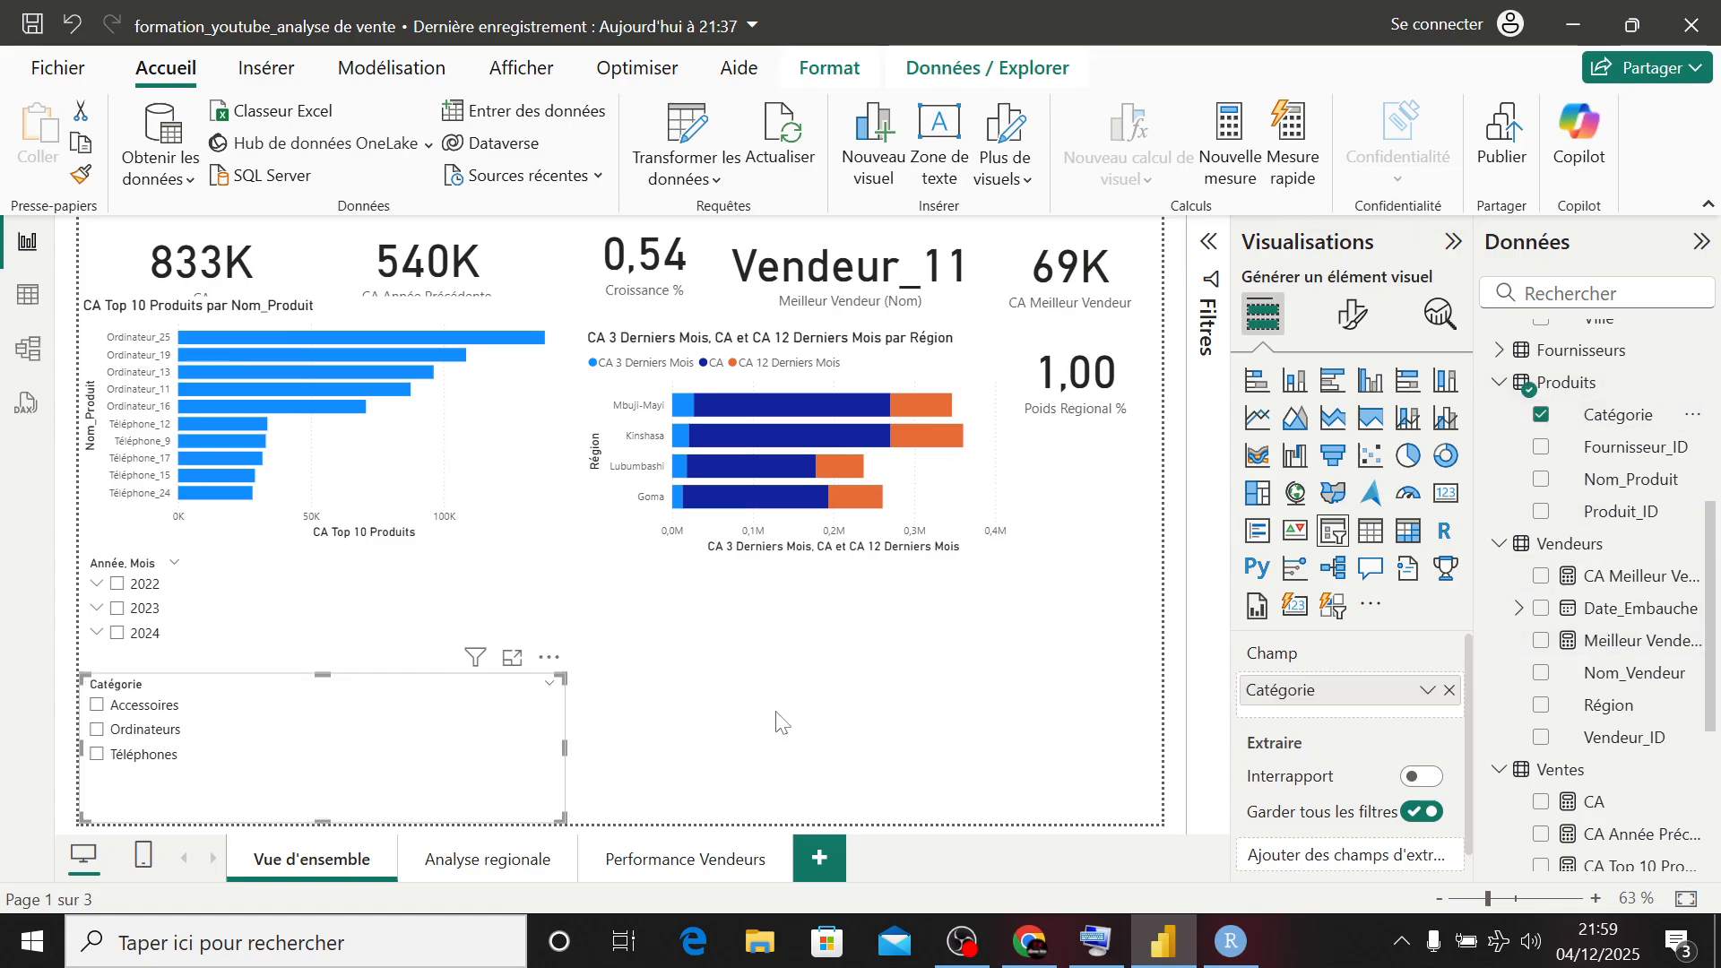
{"action": "left_click_drag", "start_coordinate": [563, 818], "coordinate": [190, 789]}
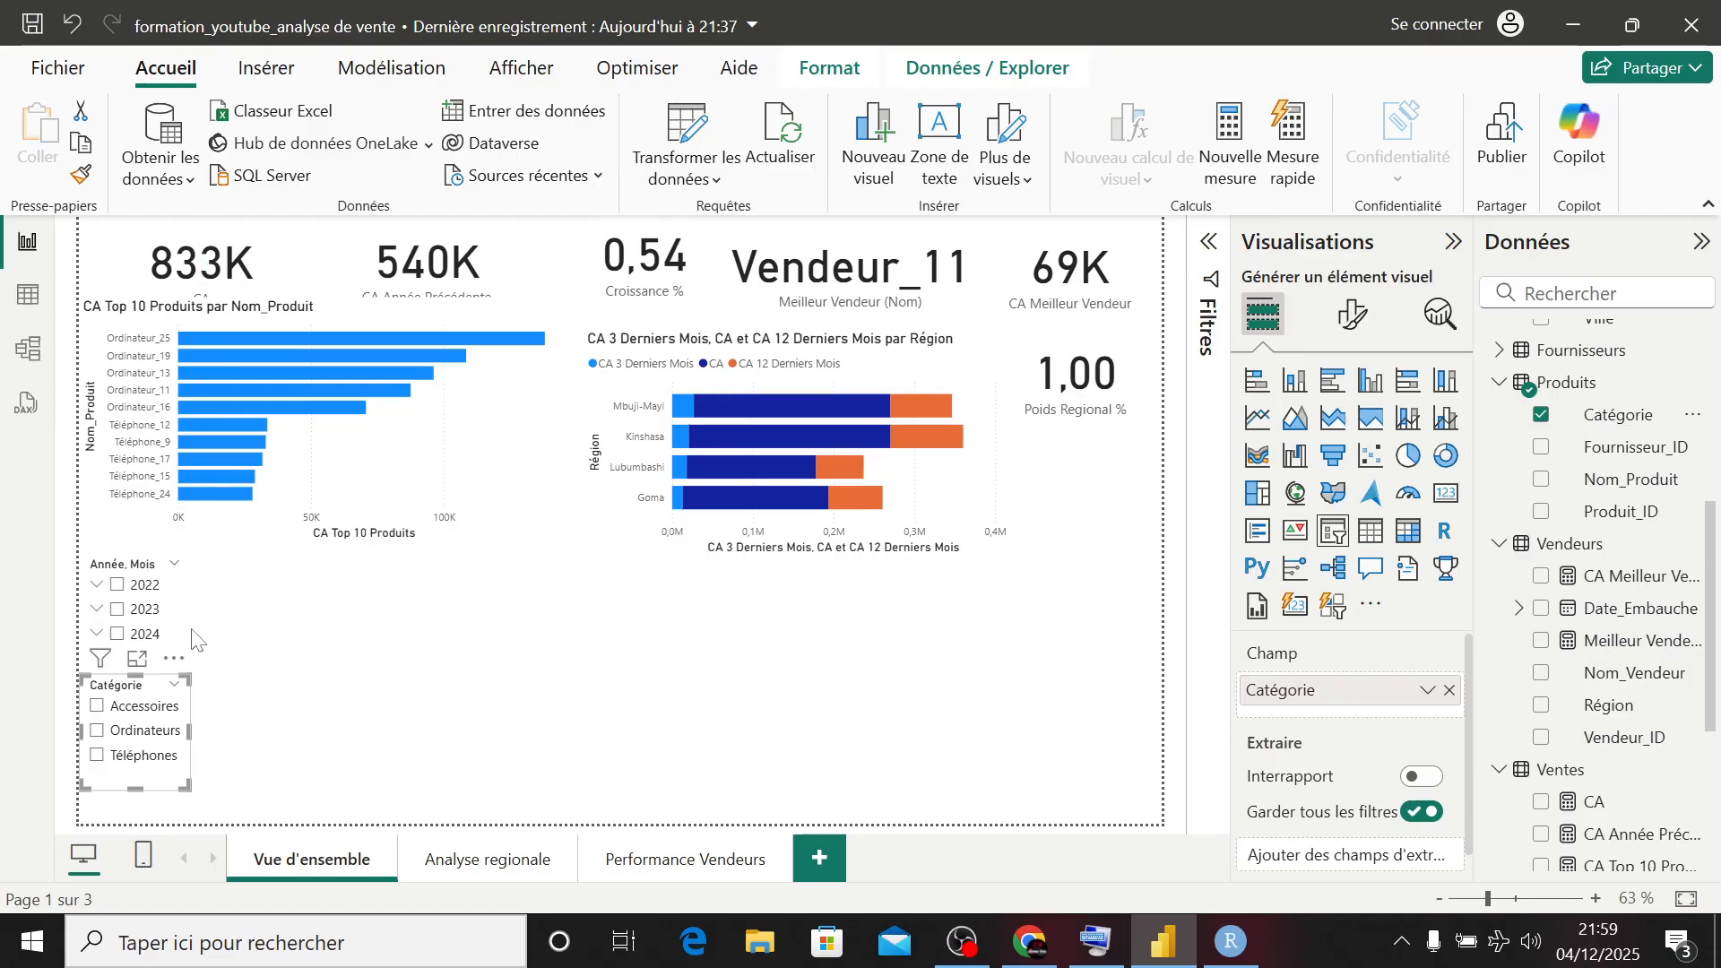
{"action": "left_click", "coordinate": [242, 667]}
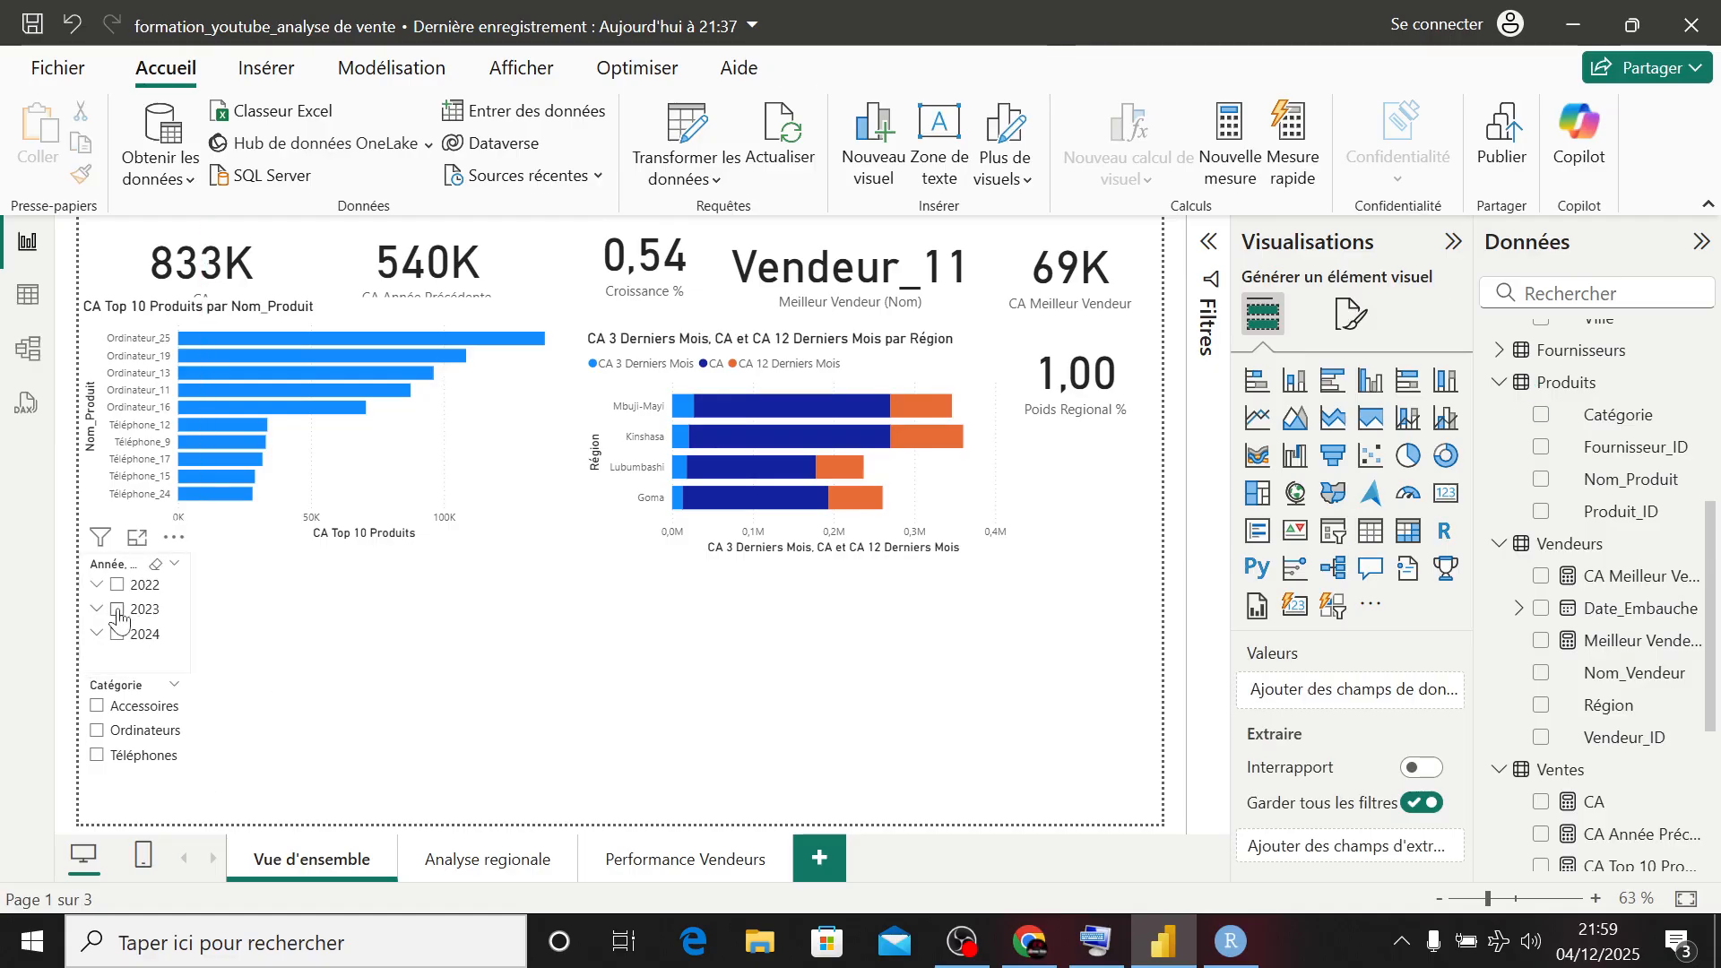
- Test the Année, Mois slicer by filtering the page on 2023, on 2022, and again on 2023
{"action": "left_click", "coordinate": [117, 611]}
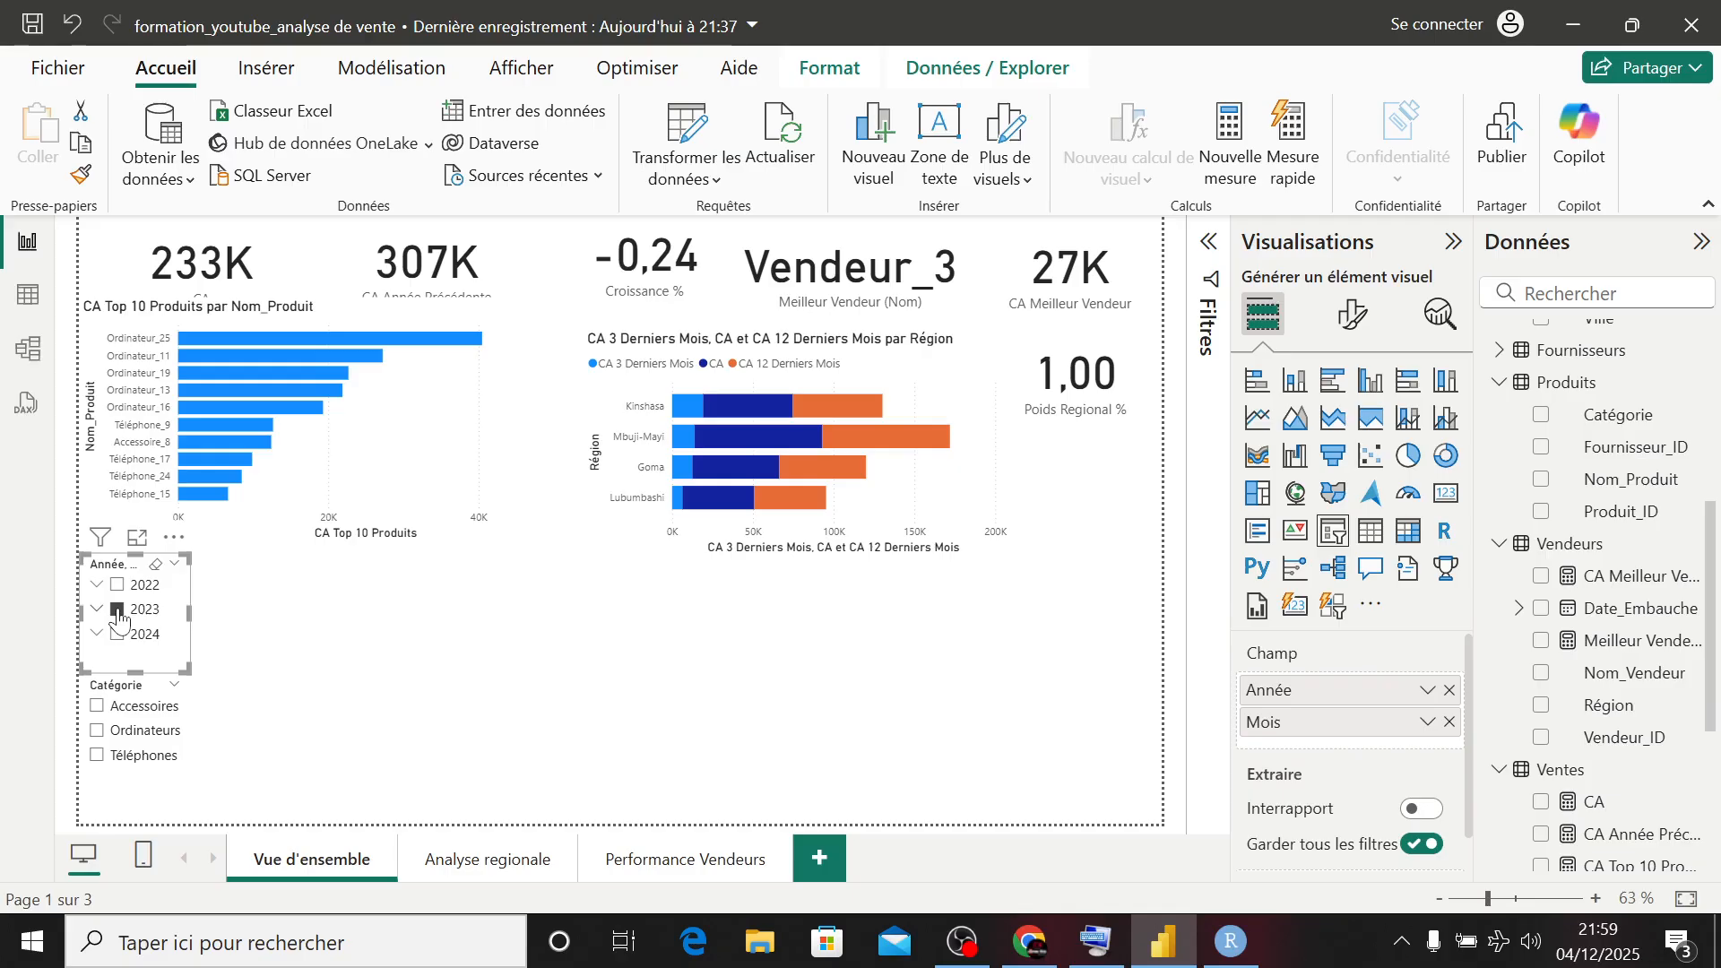
{"action": "left_click", "coordinate": [119, 585]}
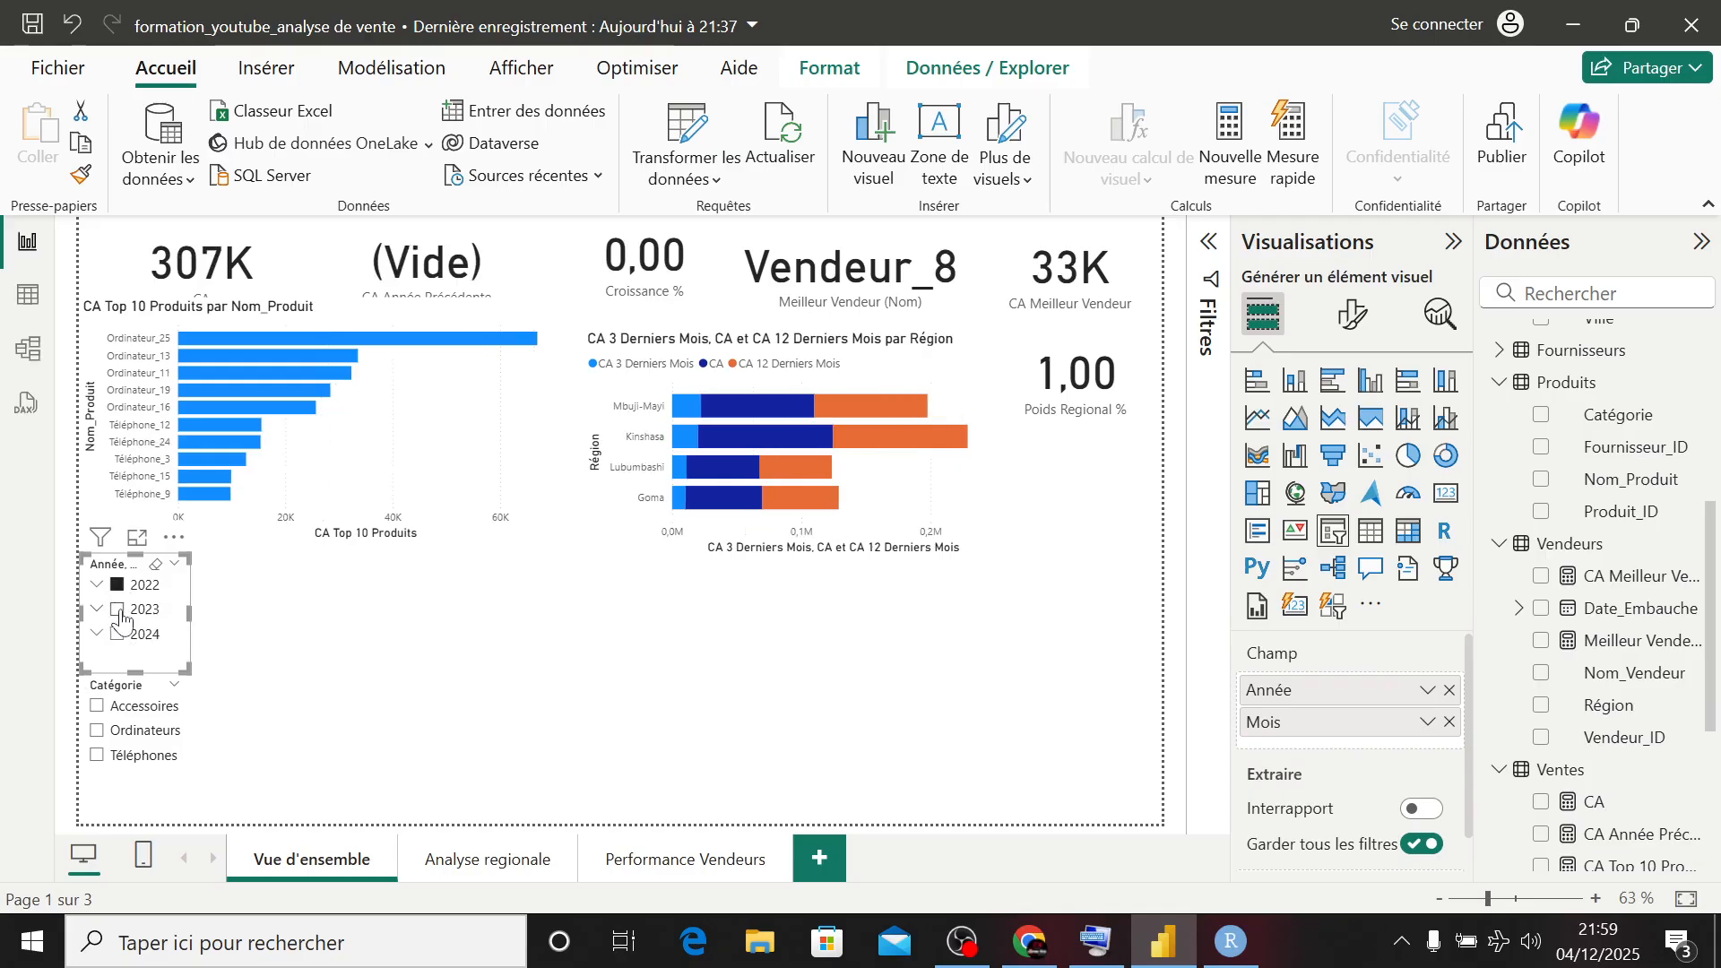
{"action": "left_click", "coordinate": [119, 610]}
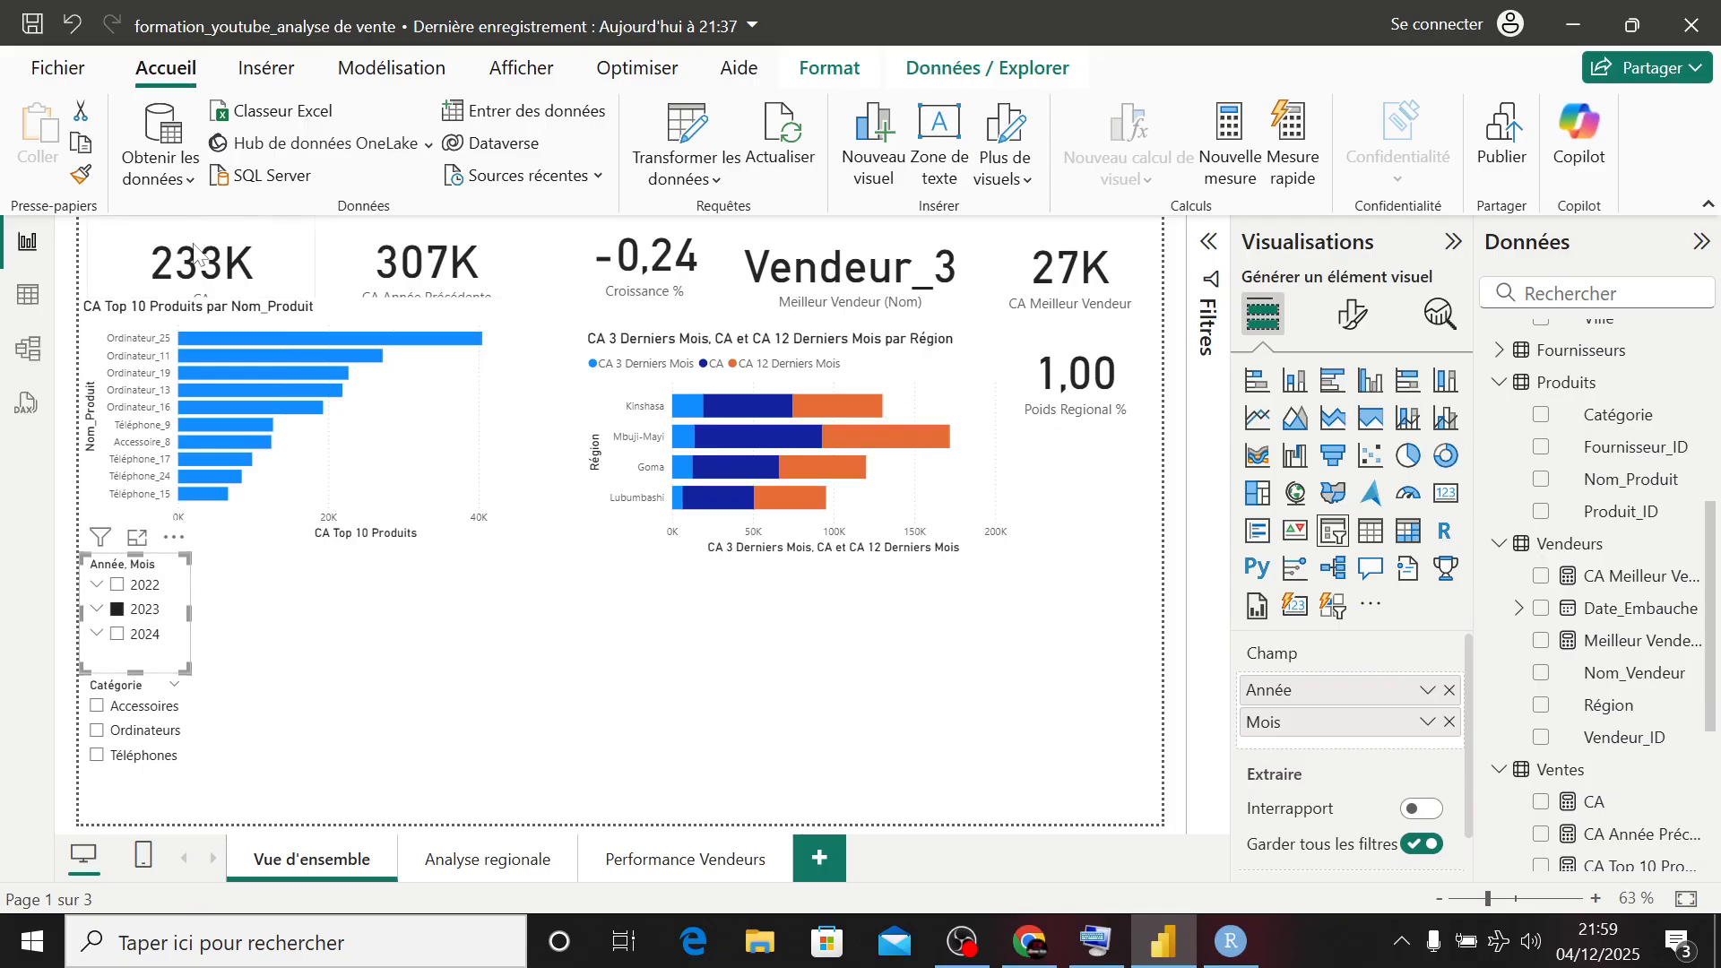
- Test the Catégorie slicer by filtering on Accessoires, on Ordinateurs, and finally on Téléphones
{"action": "left_click", "coordinate": [99, 713]}
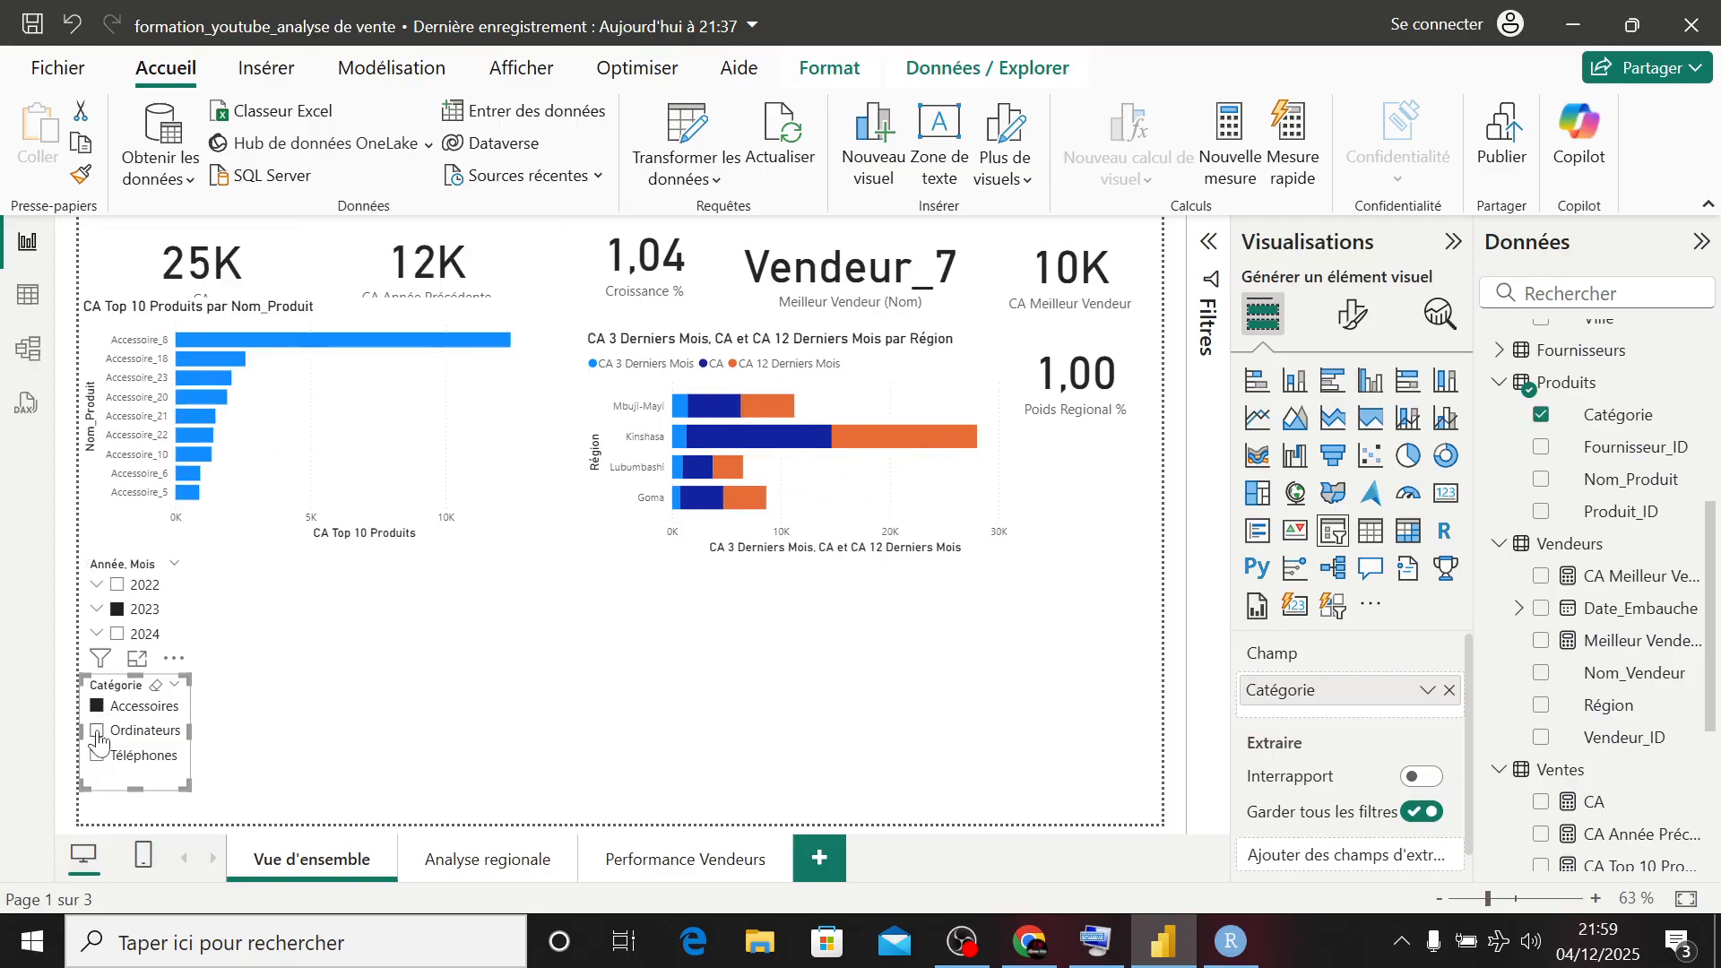
{"action": "left_click", "coordinate": [98, 731]}
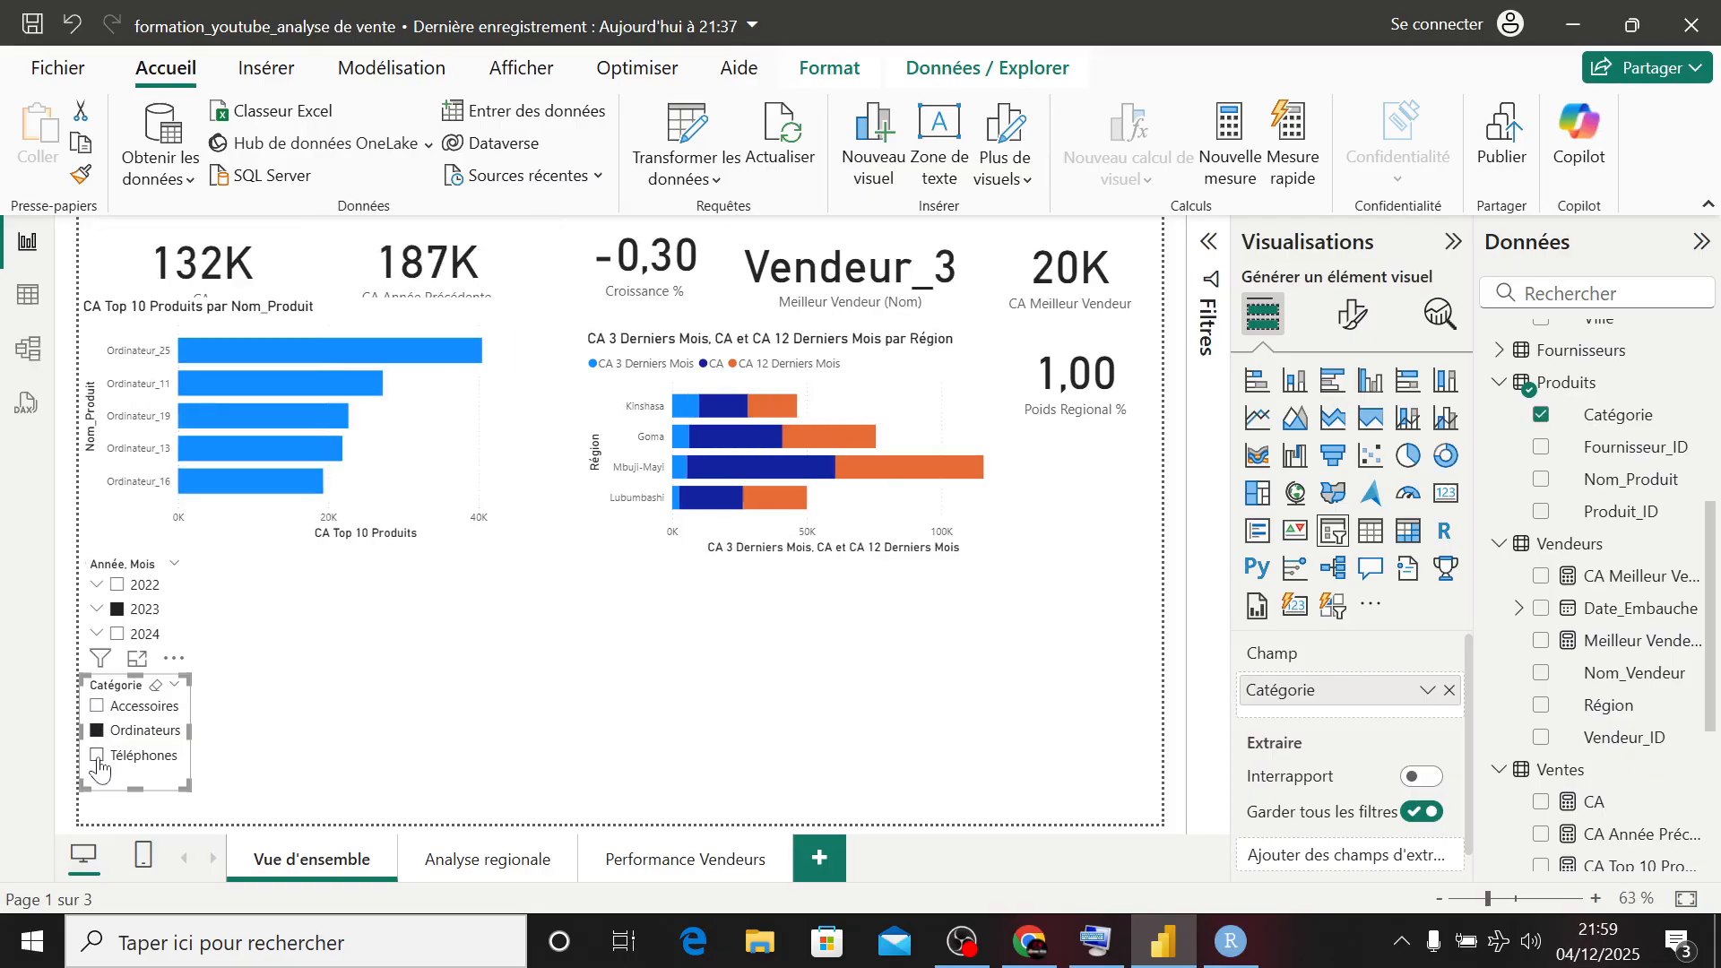
{"action": "left_click", "coordinate": [97, 757]}
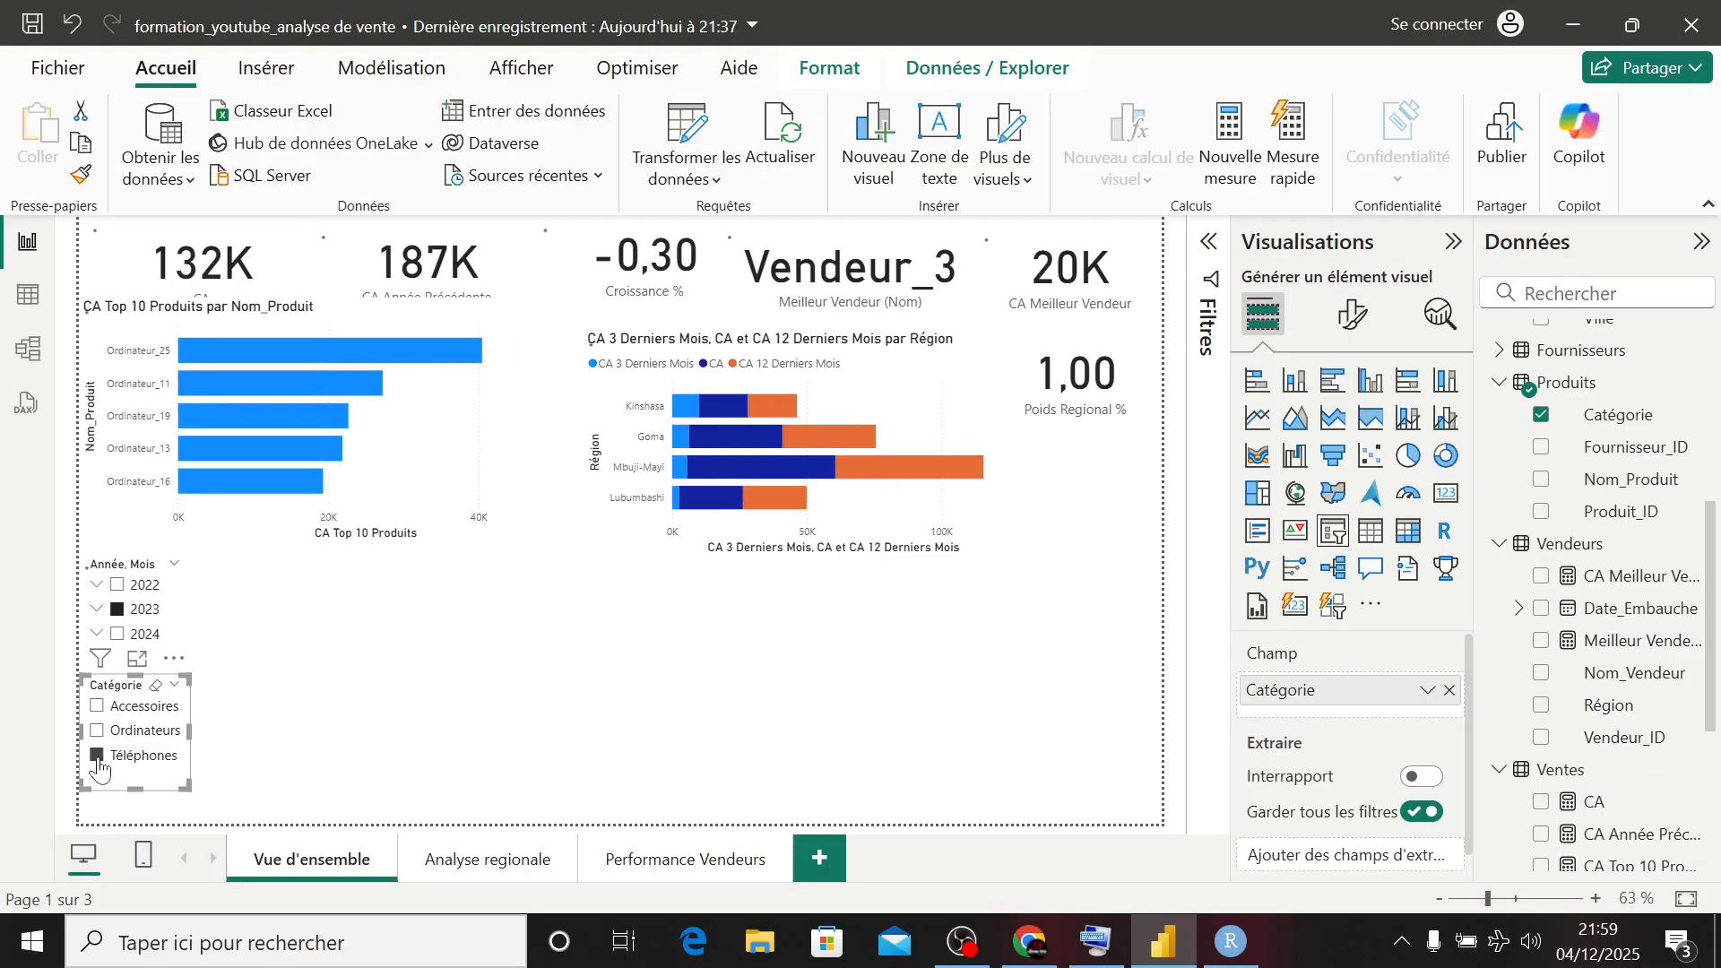
{"action": "left_click", "coordinate": [242, 747]}
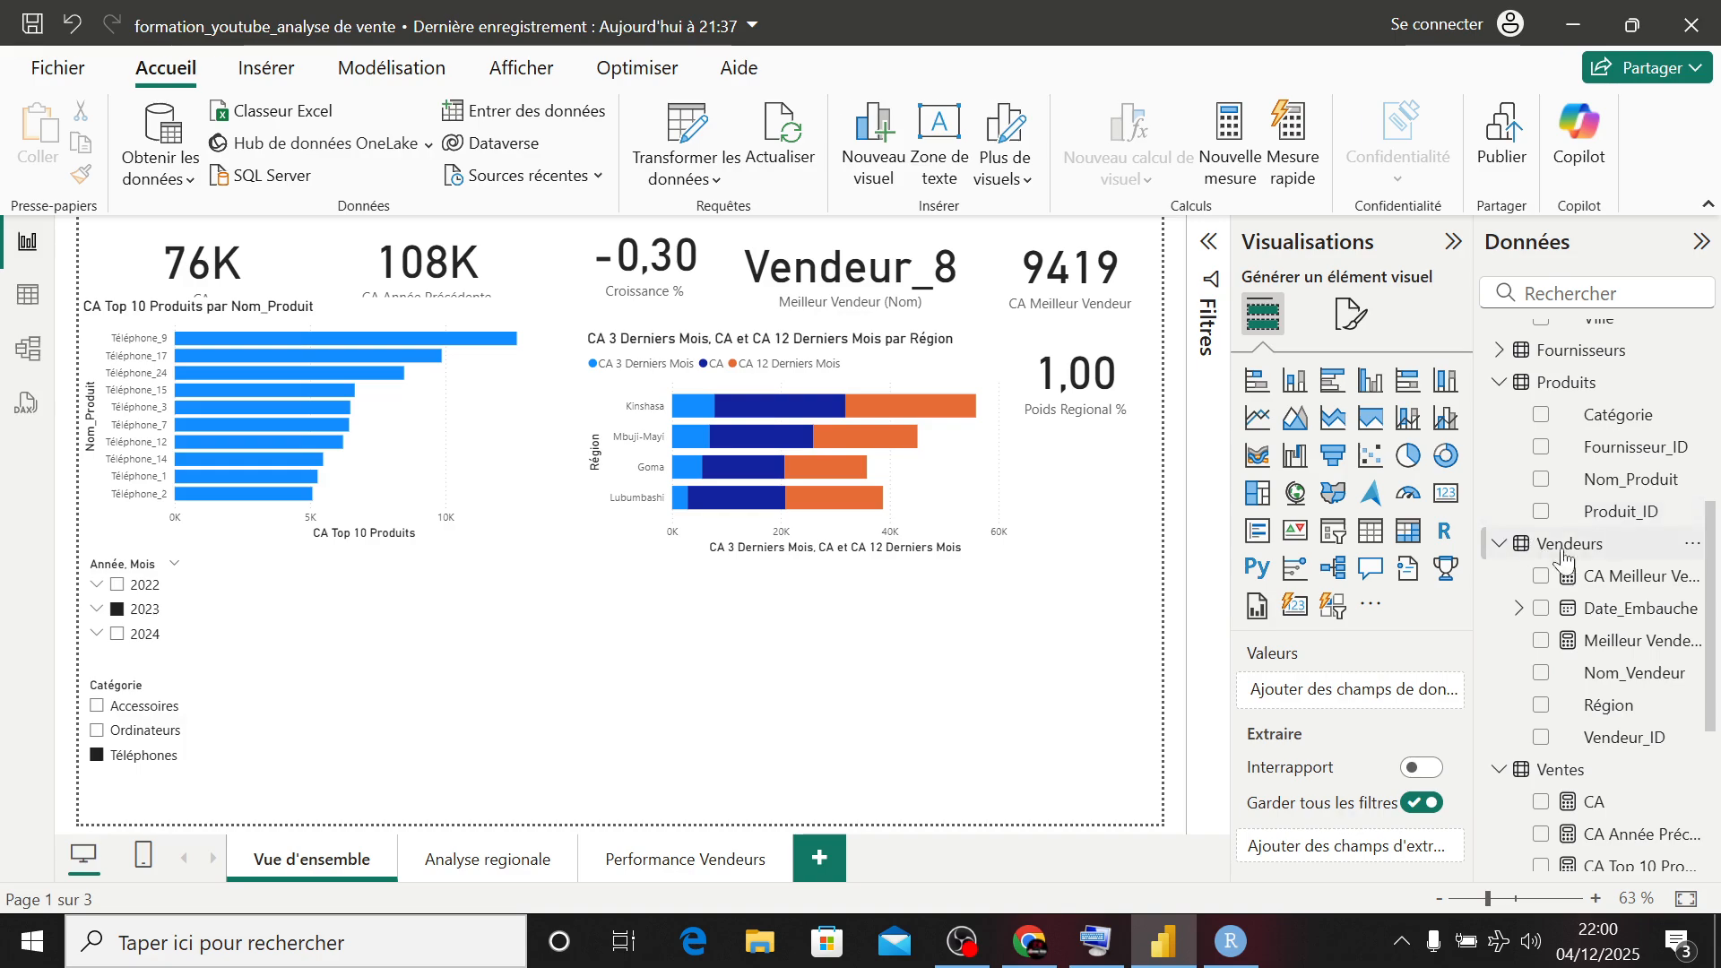
- Create a new measure in the Clients table and name it Recence (jour)
{"action": "scroll", "coordinate": [1564, 560], "scroll_direction": "up", "scroll_amount": 5}
{"action": "right_click", "coordinate": [1556, 599]}
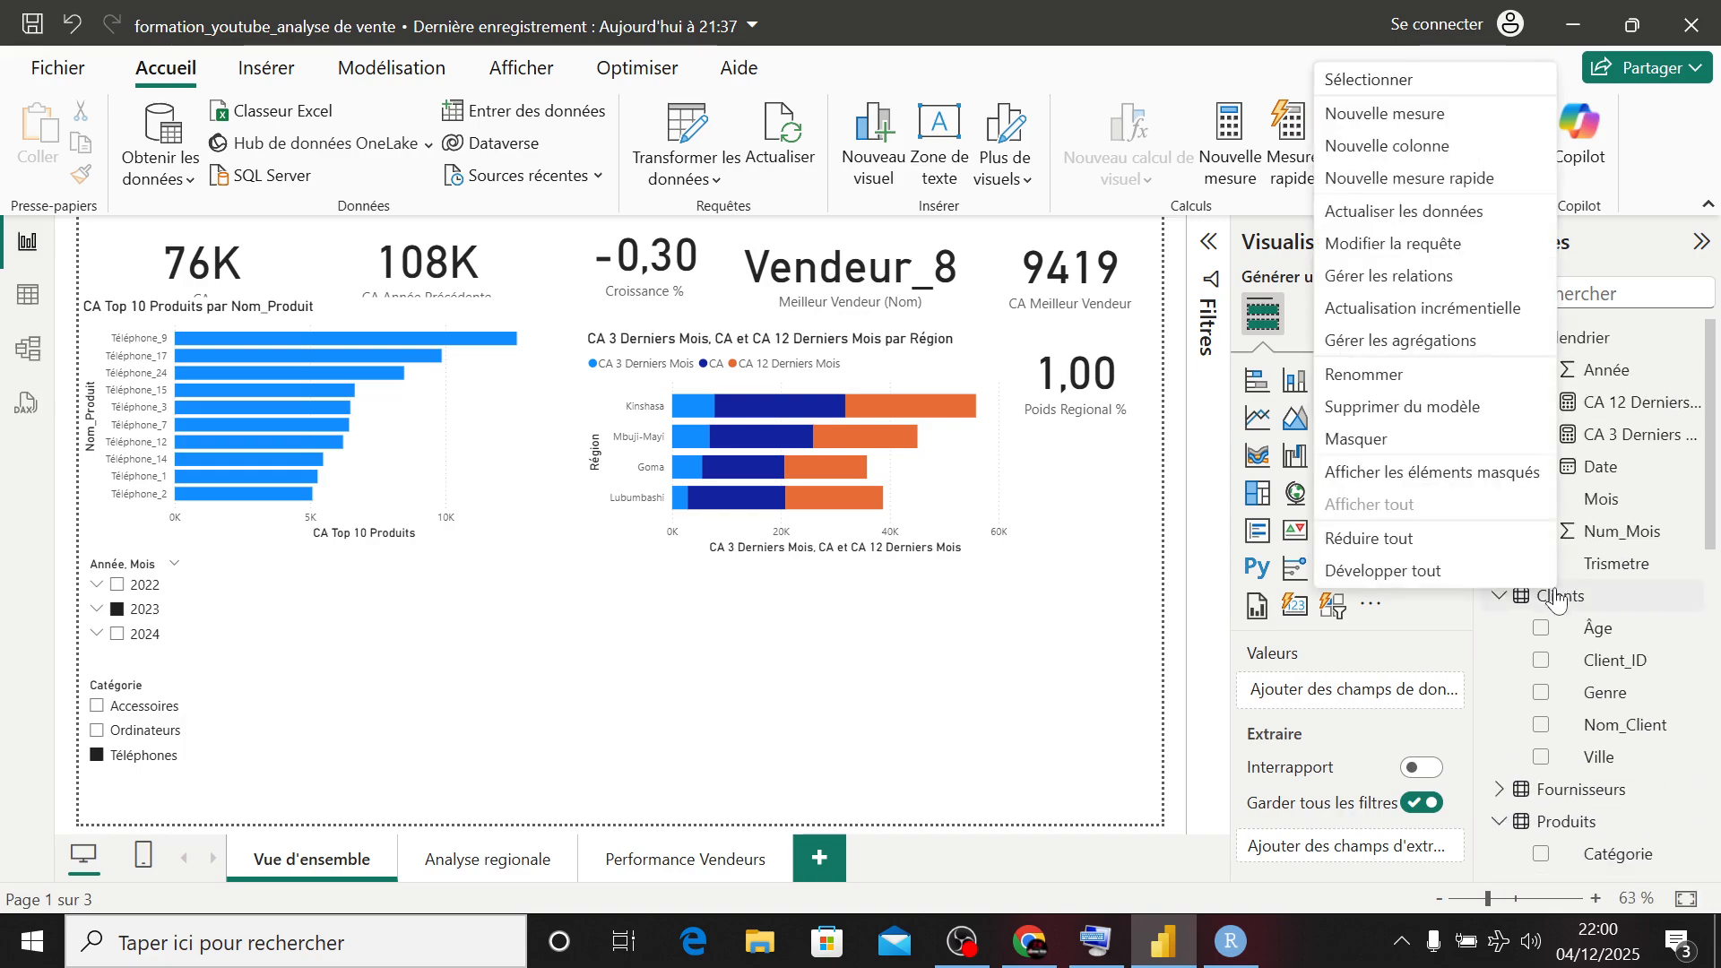
{"action": "left_click", "coordinate": [1367, 115]}
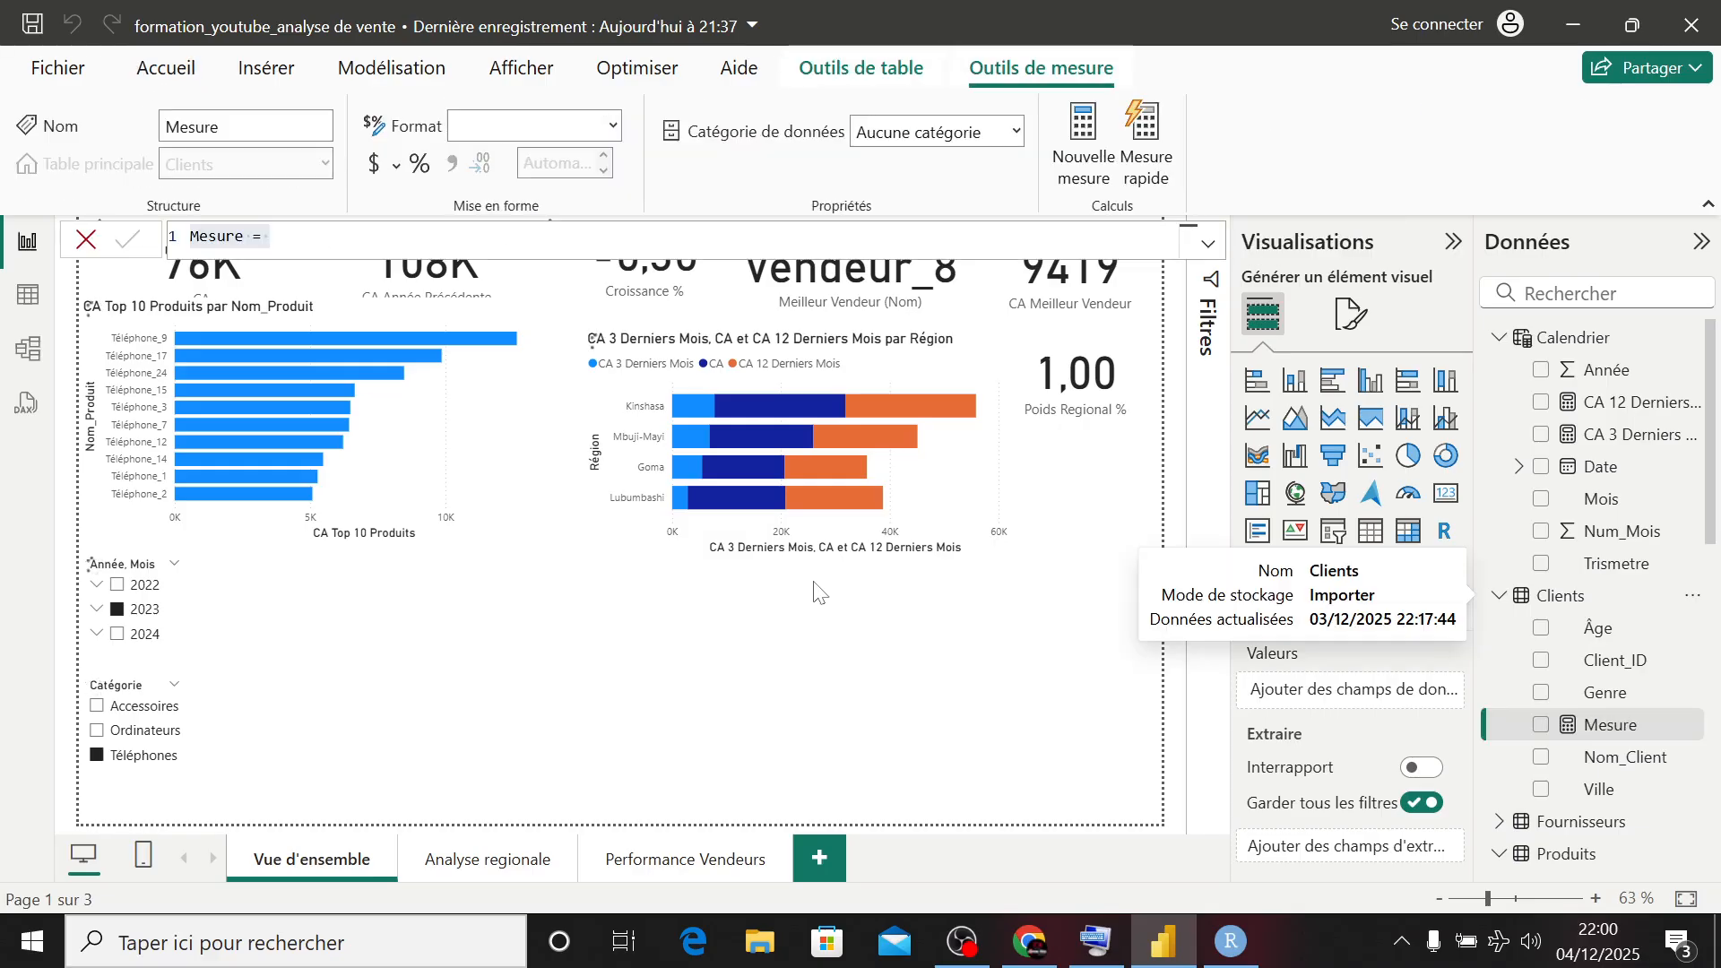
{"action": "type", "text": "Rece"}
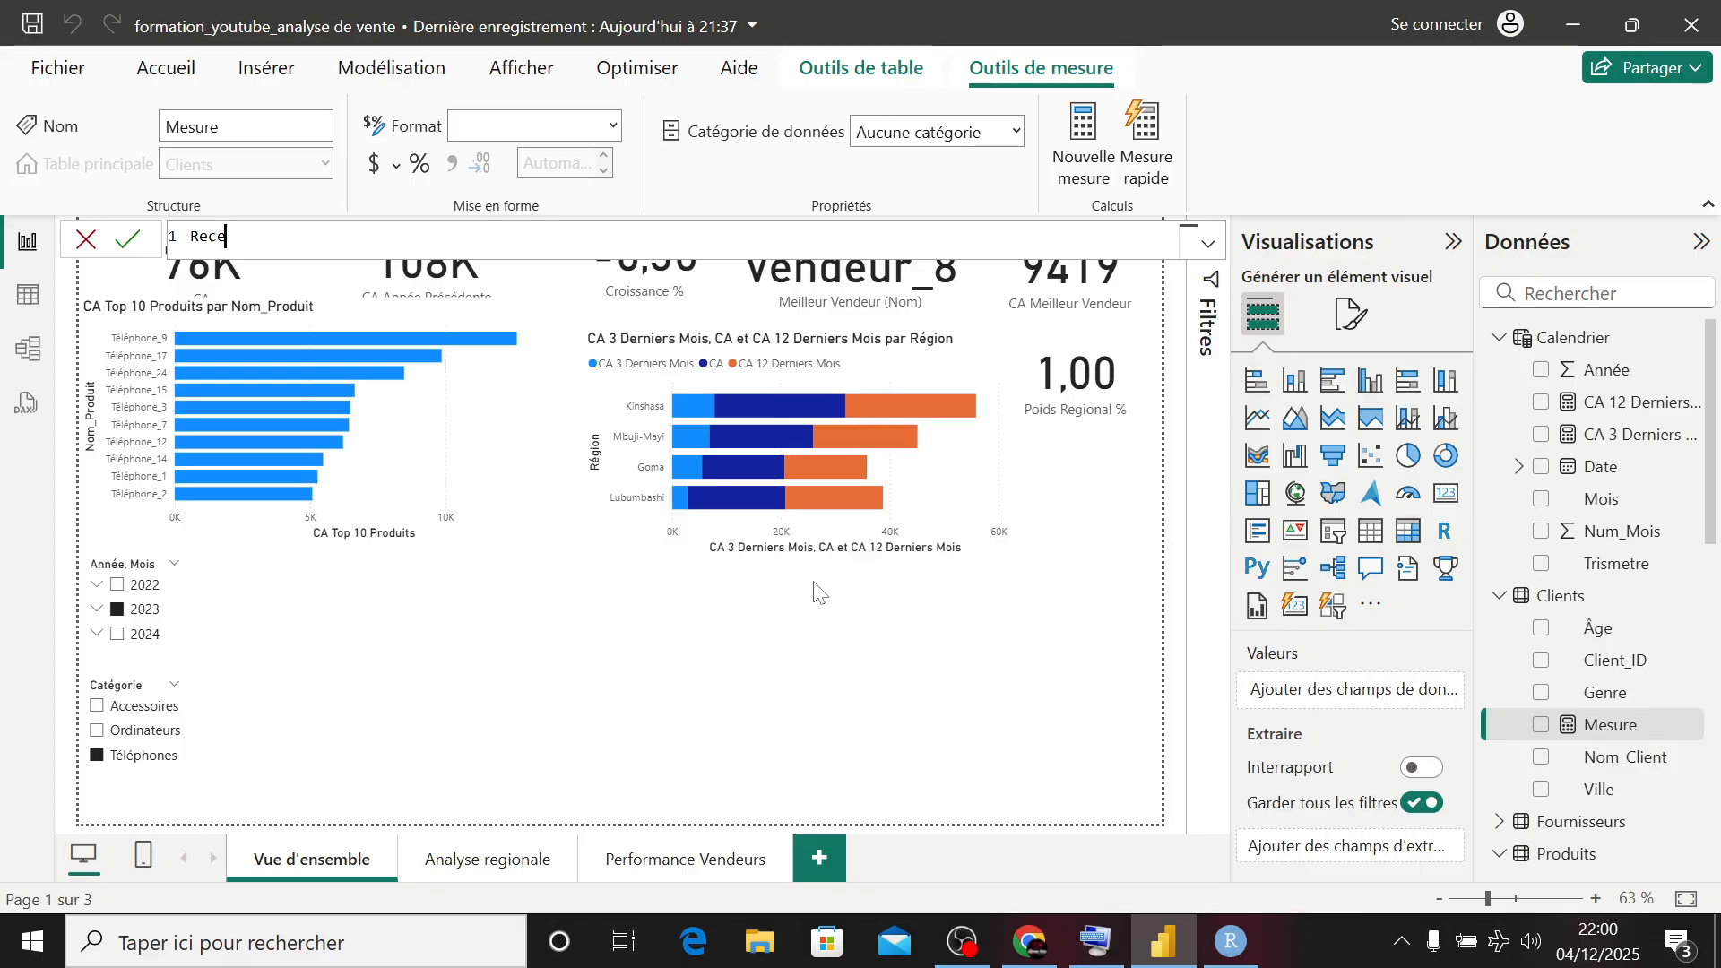
{"action": "type", "text": "nce"}
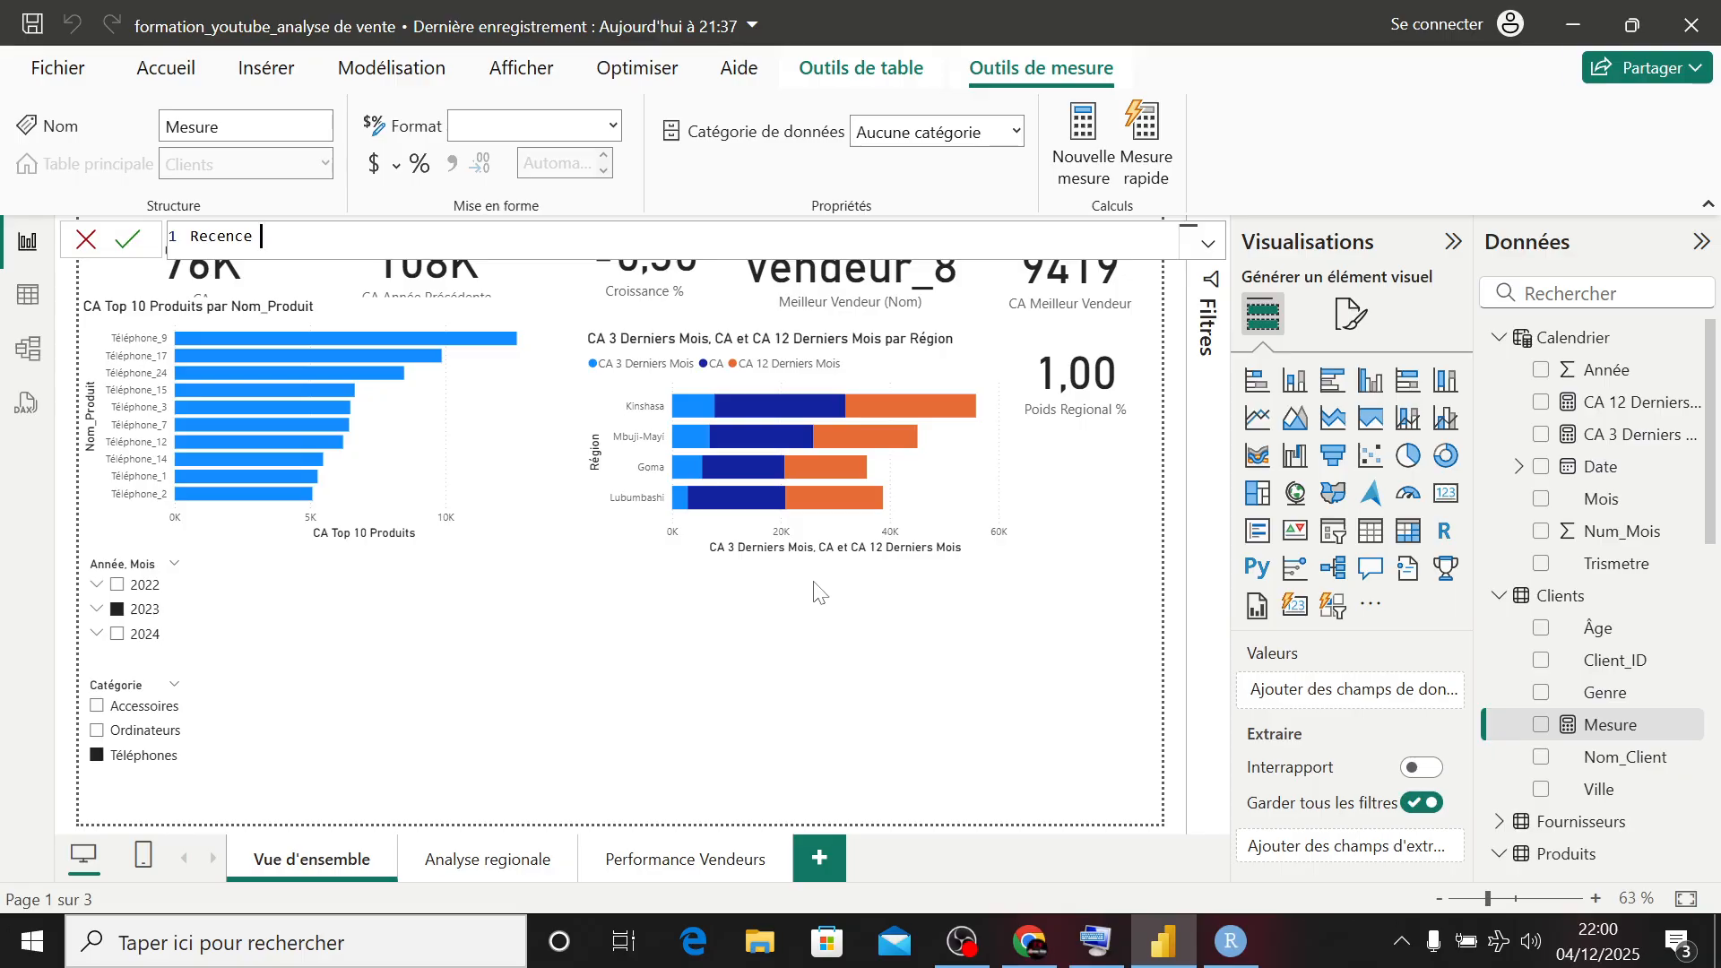
{"action": "type", "text": "(jour) = dad"}
- Begin the Recence (jour) formula with DATEDIFF, opening a CALCULATE as its first date argument
{"action": "key", "text": "BackSpace"}
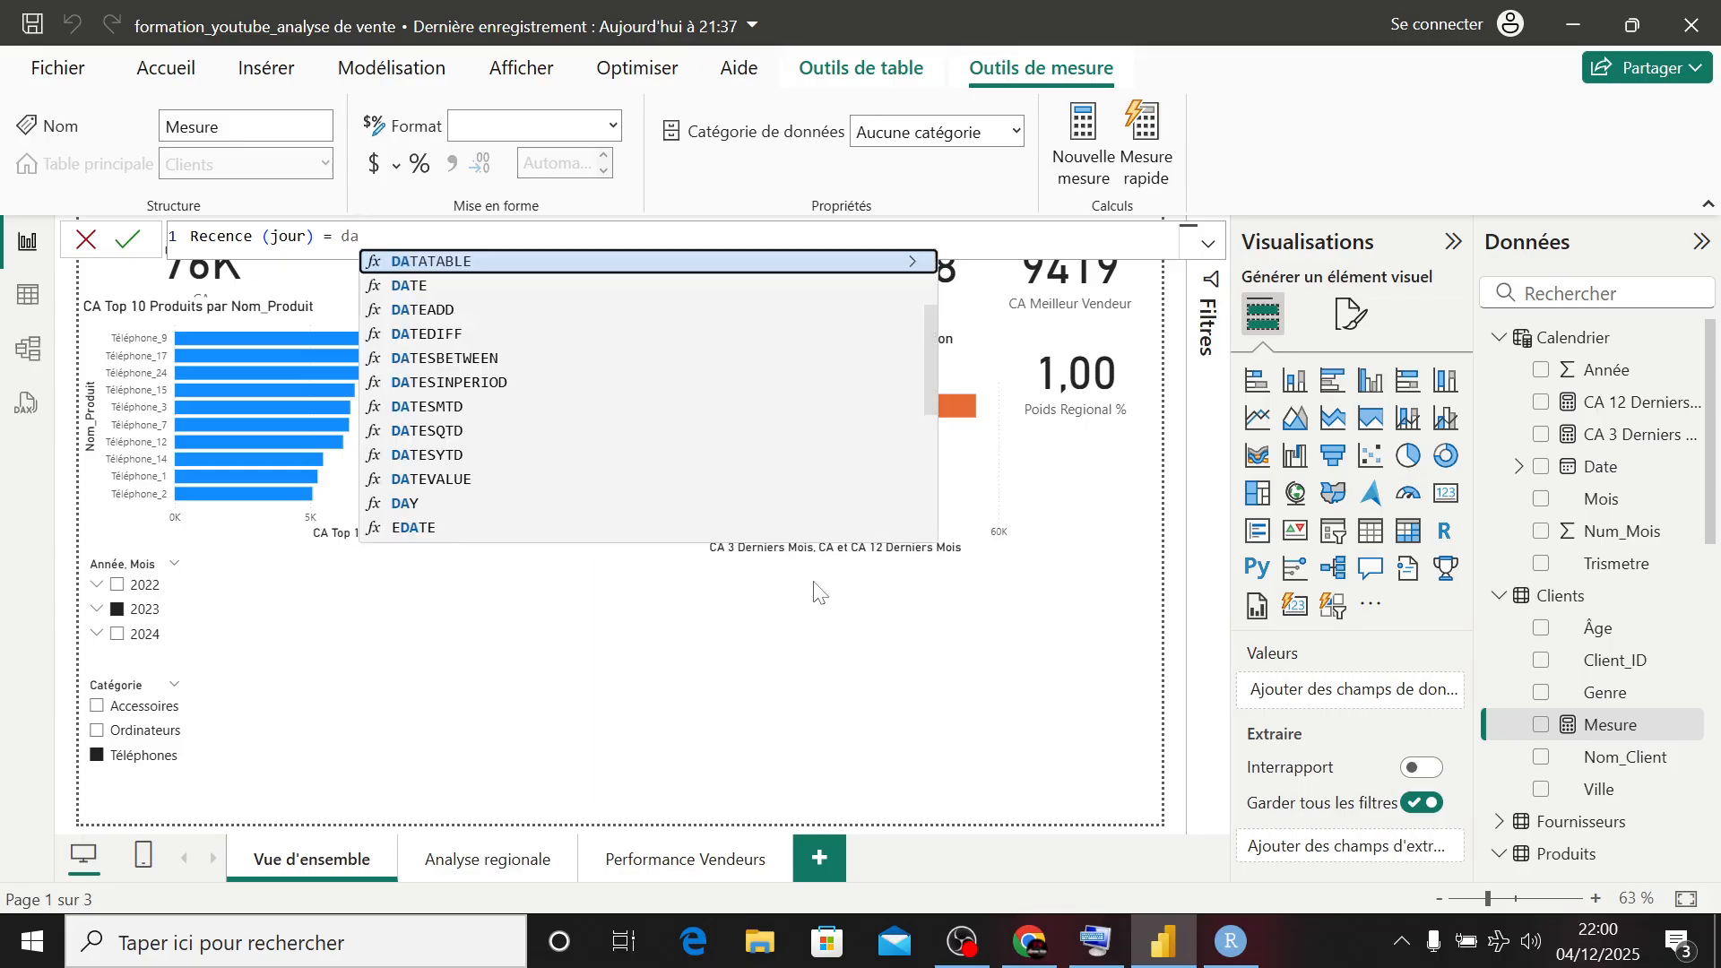
{"action": "type", "text": "td"}
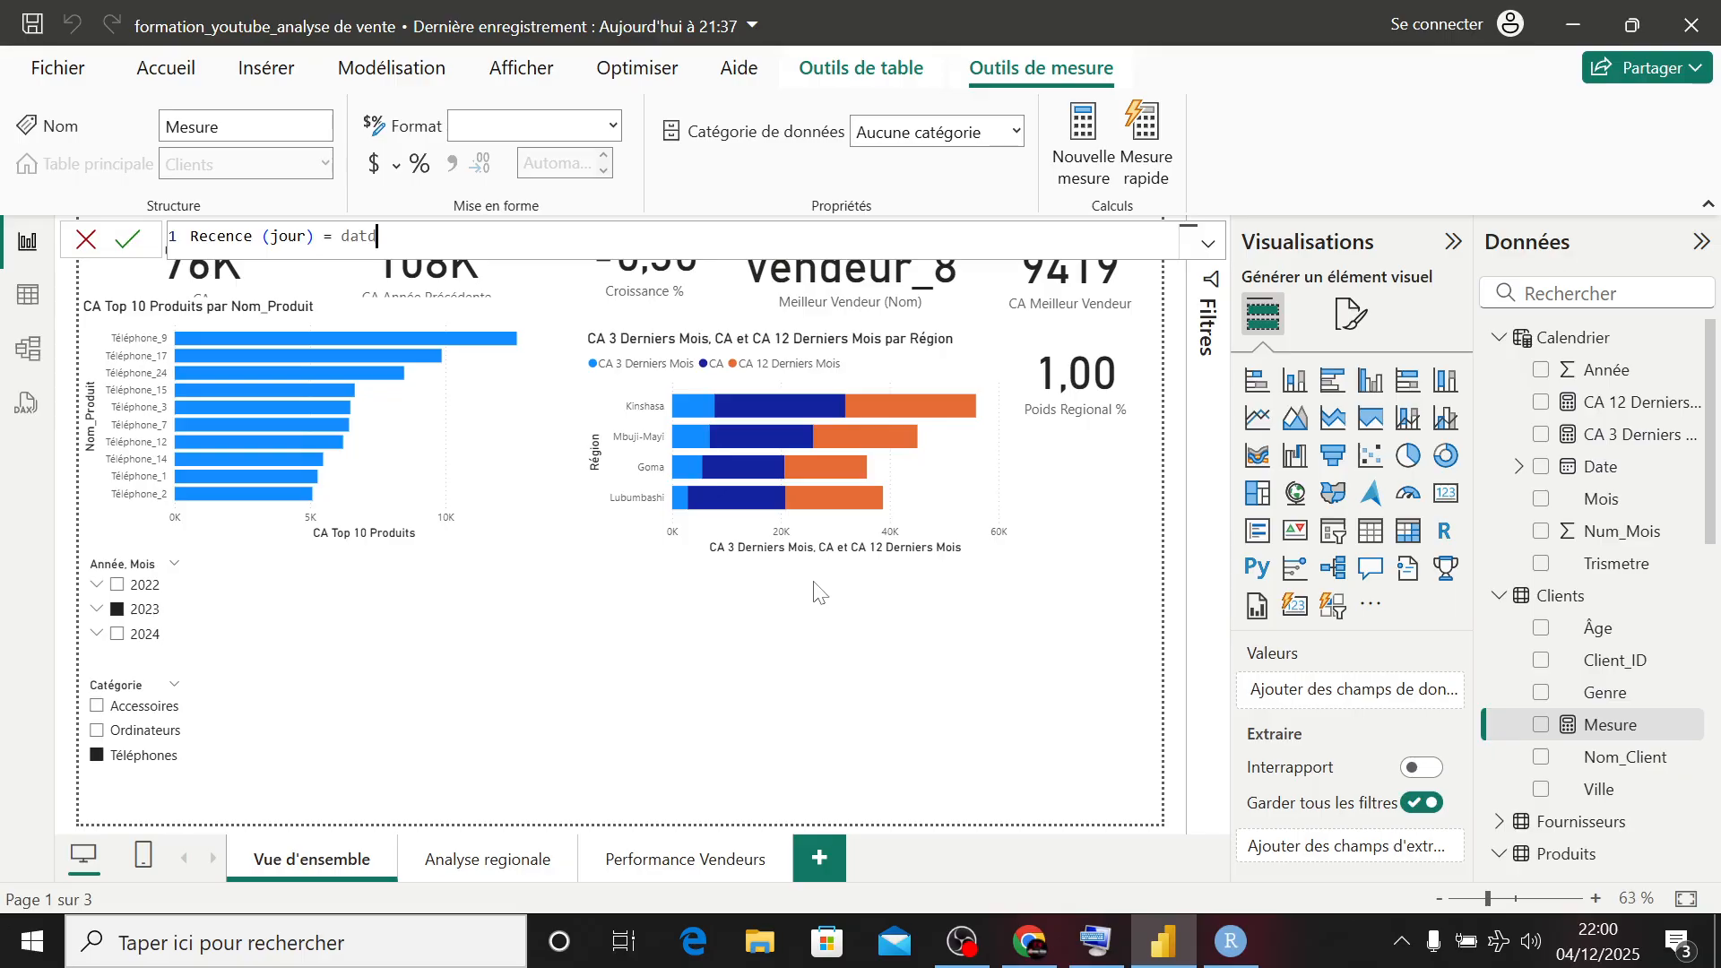
{"action": "key", "text": "BackSpace"}
{"action": "type", "text": "e"}
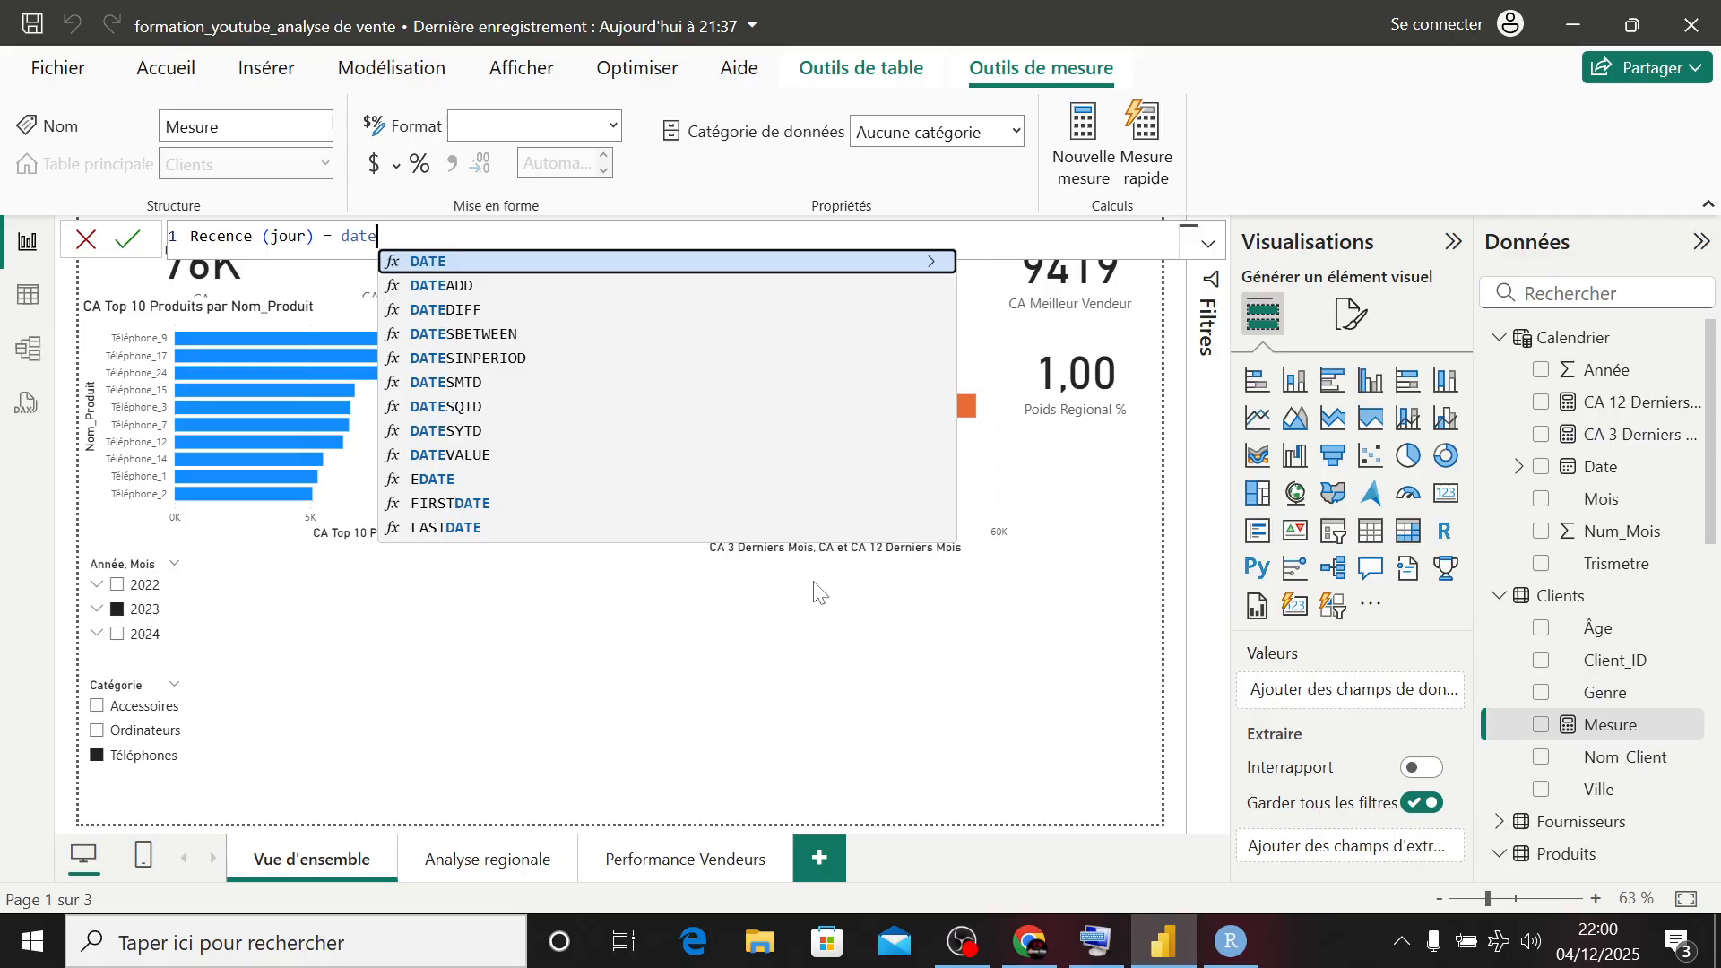
{"action": "key", "text": "Down"}
{"action": "key", "text": "Down"}
{"action": "key", "text": "Tab"}
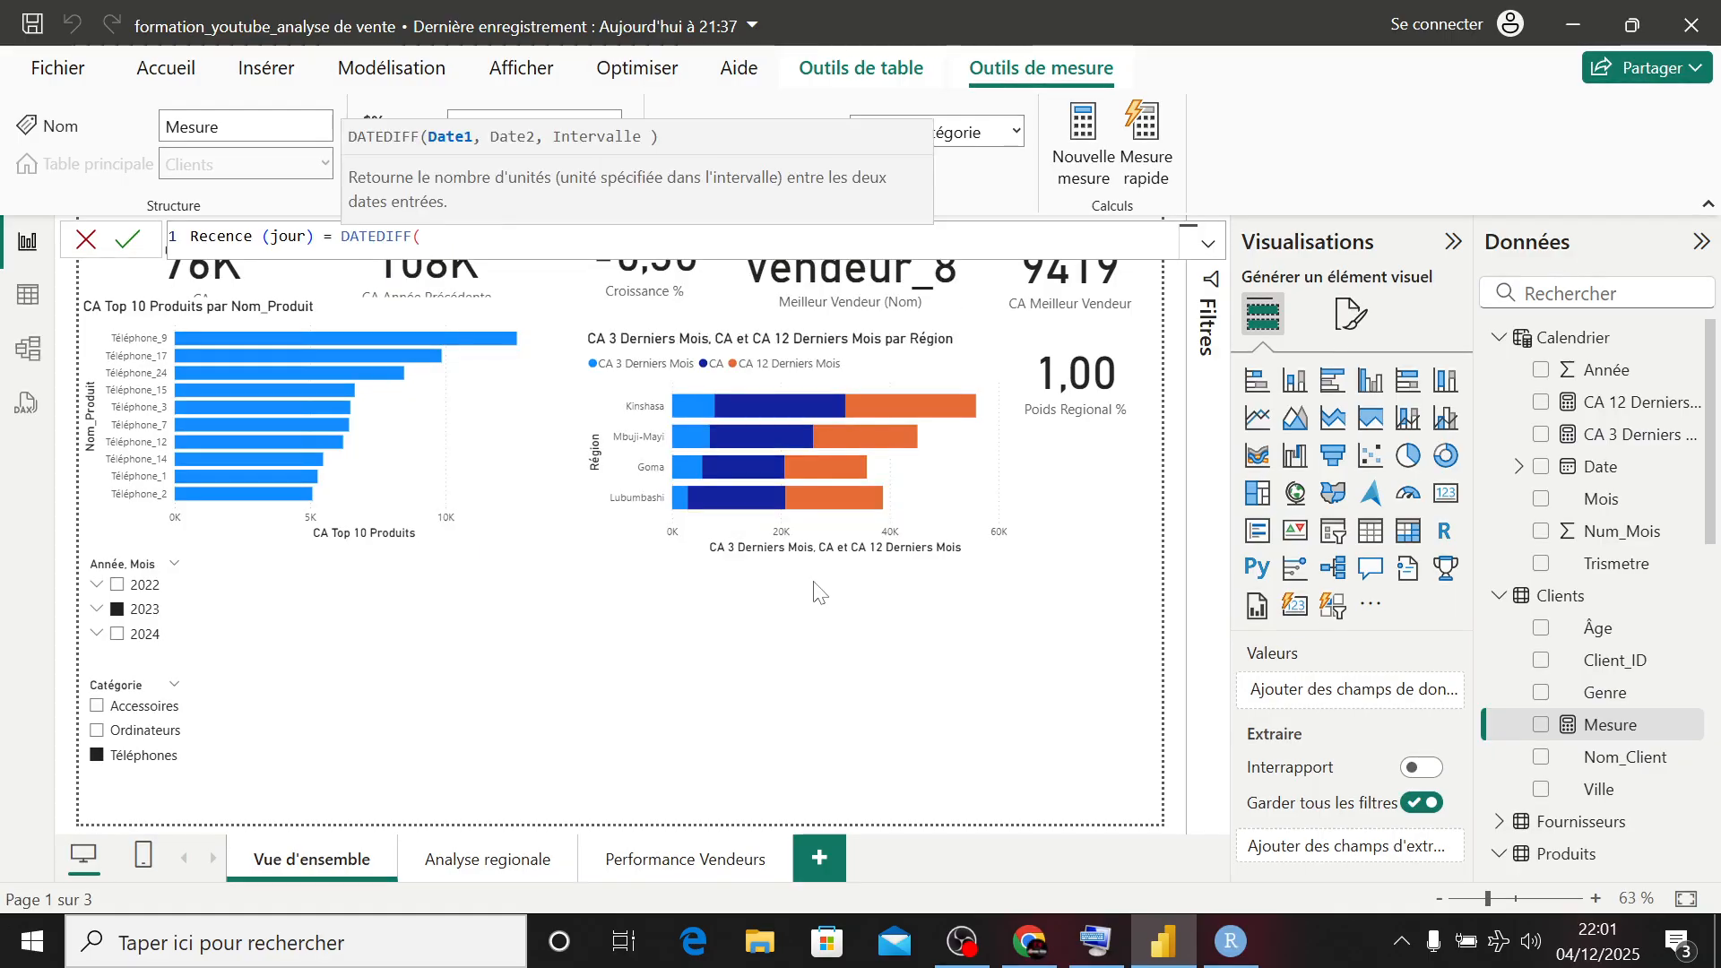
{"action": "type", "text": "calc"}
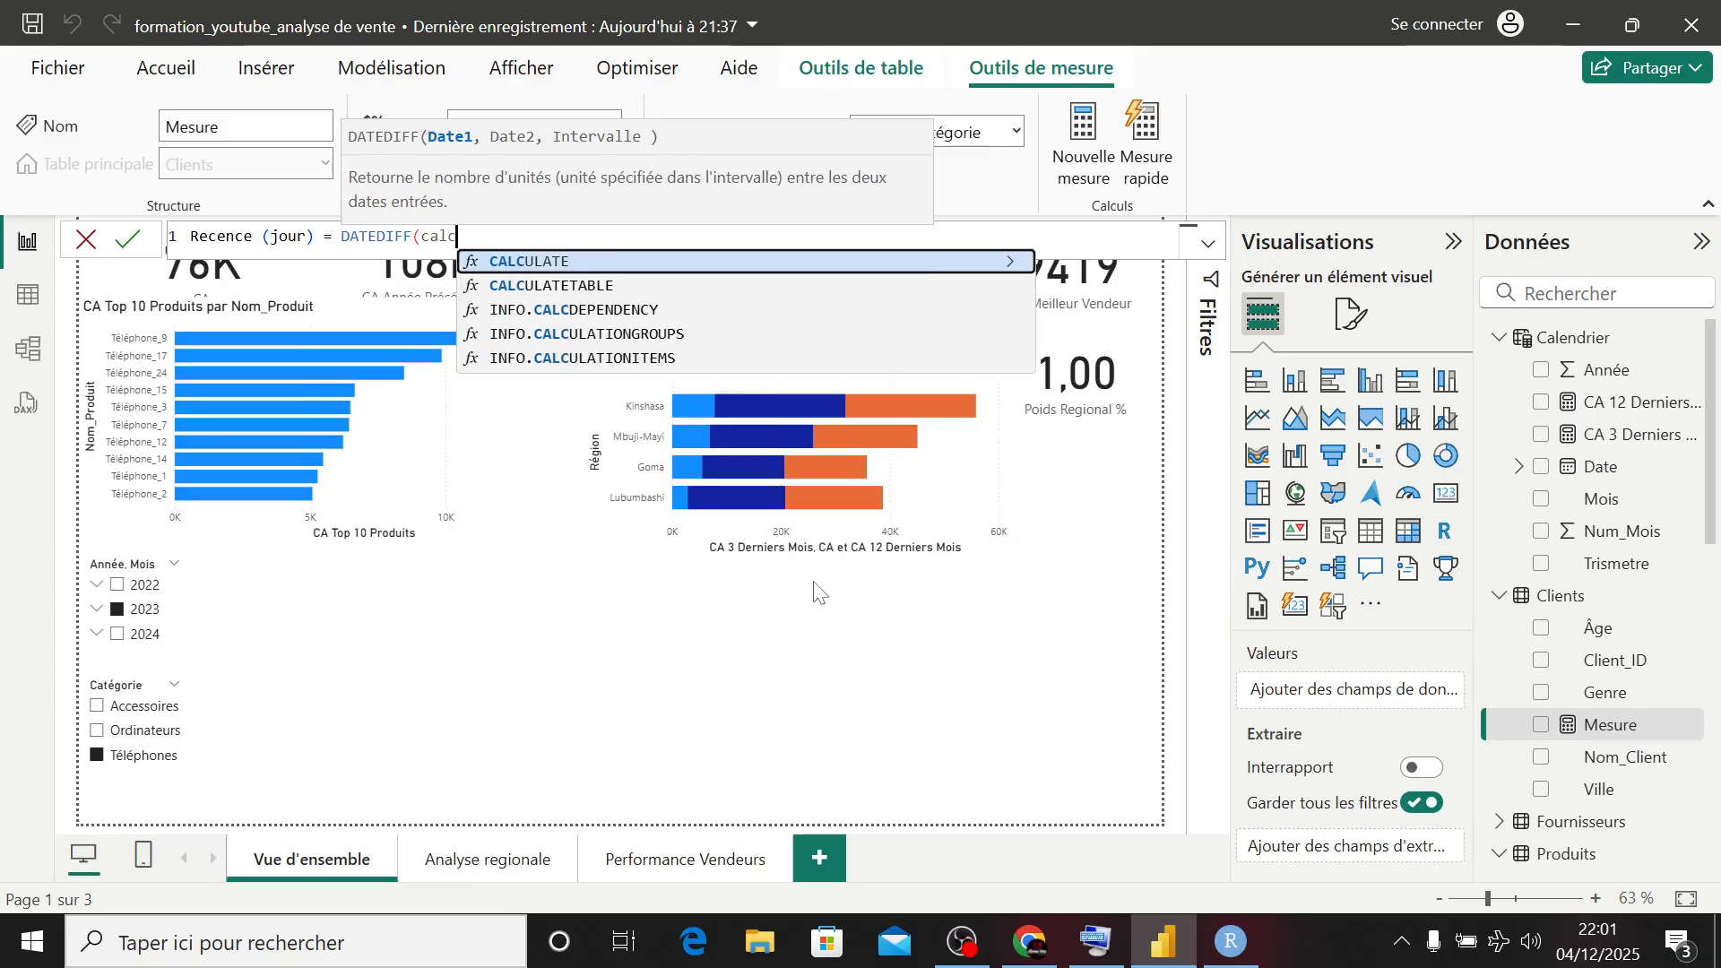
{"action": "key", "text": "Tab"}
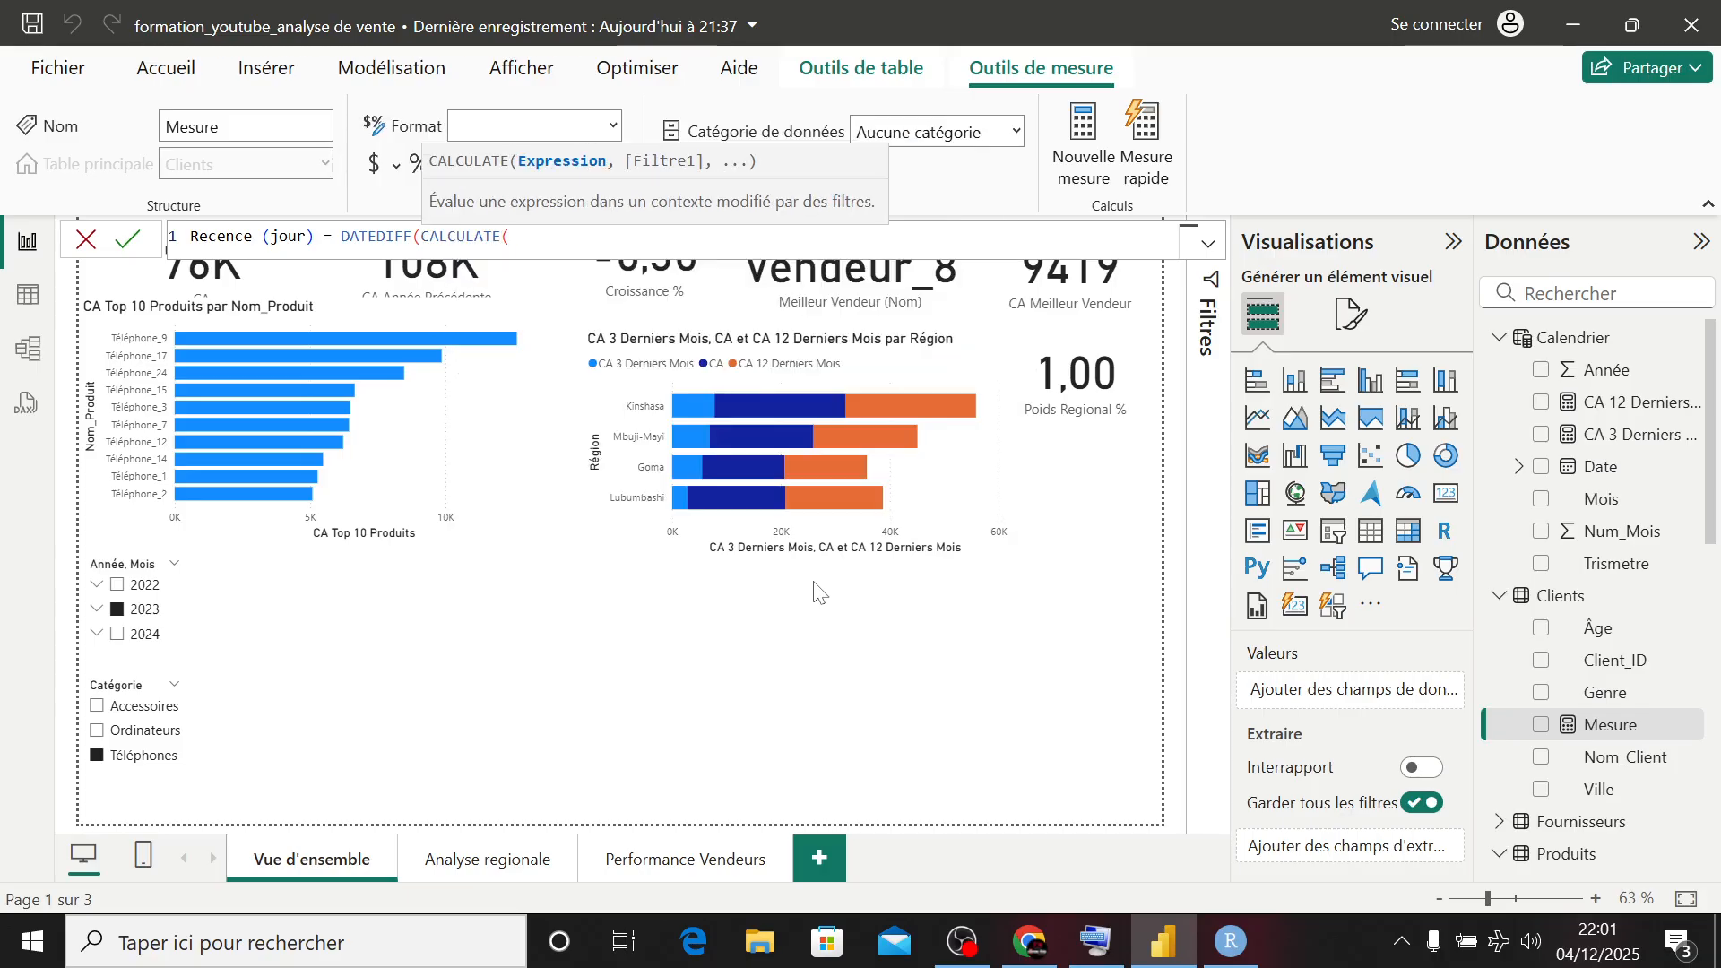
- Enter MAX of Ventes[Date_Vente] as the expression evaluated by CALCULATE
{"action": "type", "text": "max"}
{"action": "key", "text": "Tab"}
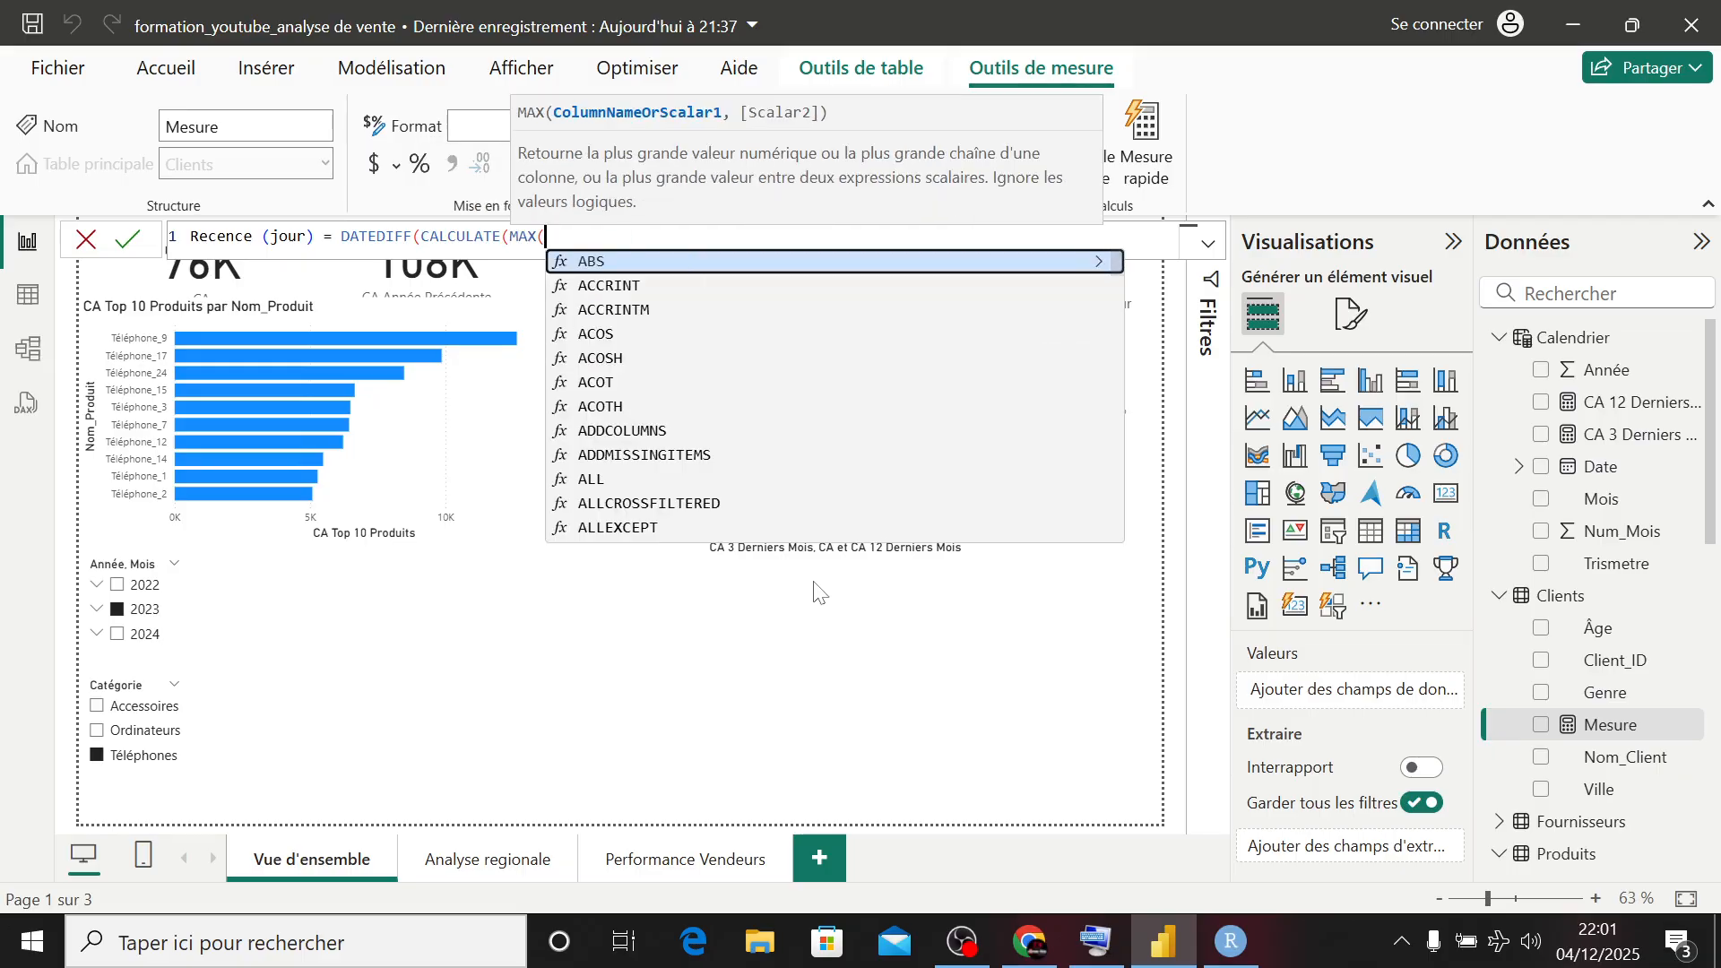
{"action": "type", "text": "vente"}
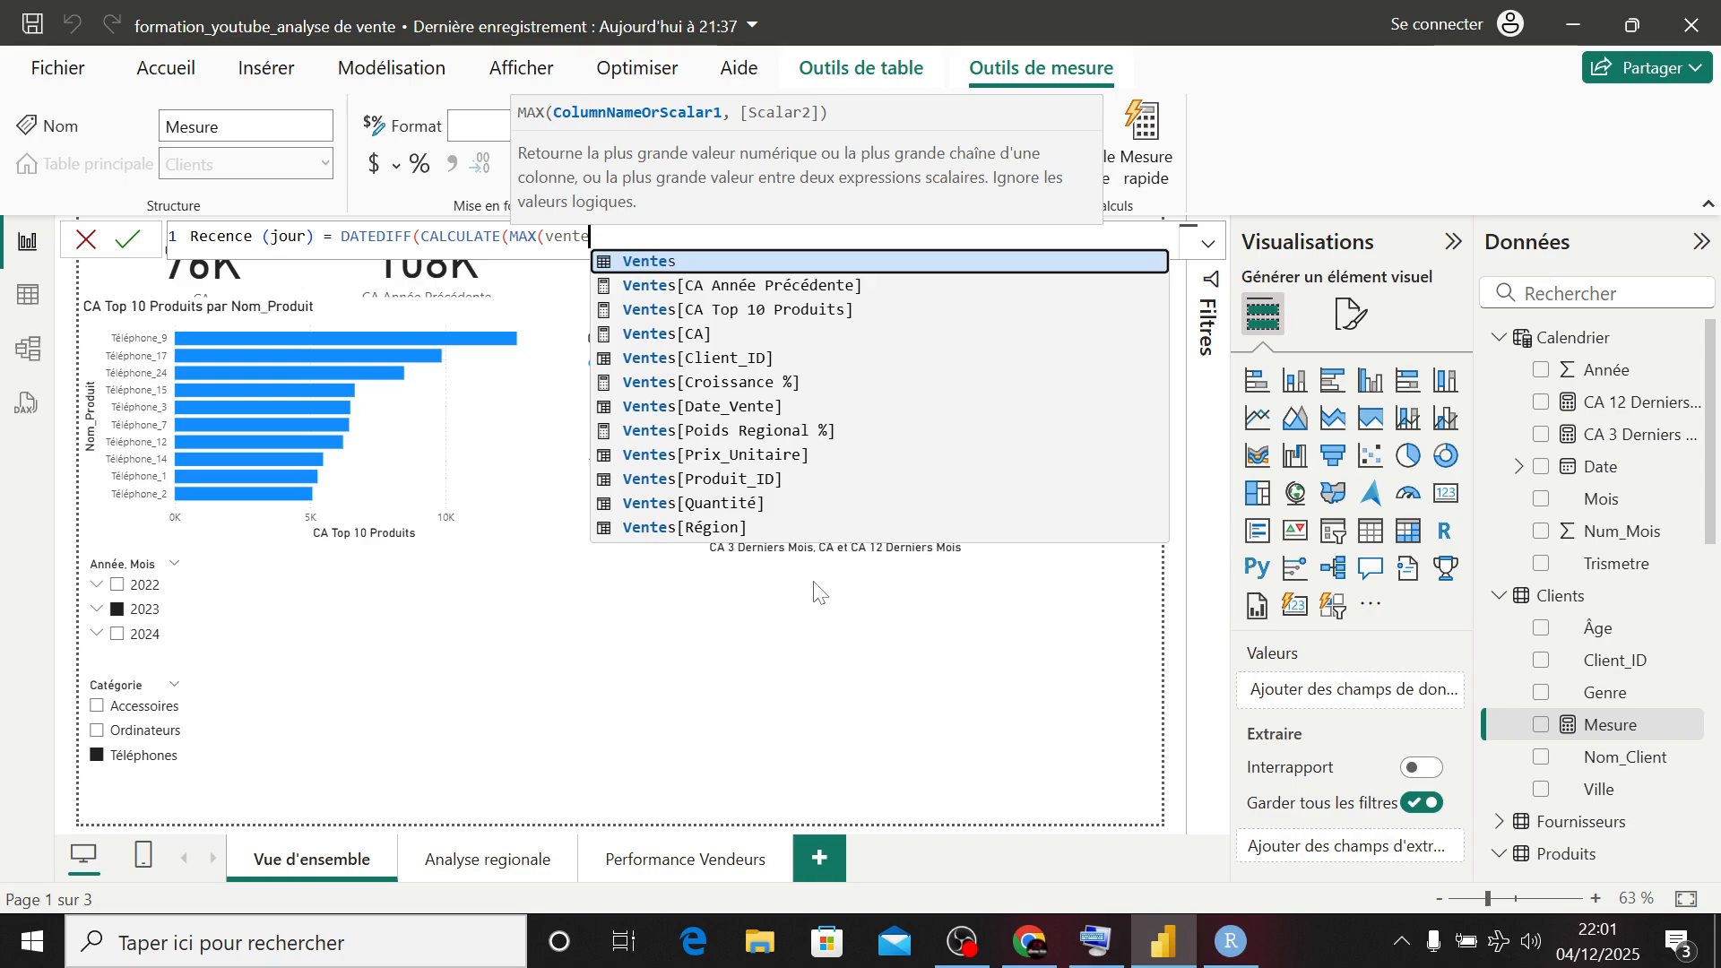
{"action": "key", "text": "Down"}
{"action": "key", "text": "Down"}
{"action": "key", "text": "Down"}
{"action": "key", "text": "Down"}
{"action": "key", "text": "Down"}
{"action": "key", "text": "Down"}
{"action": "key", "text": "Down"}
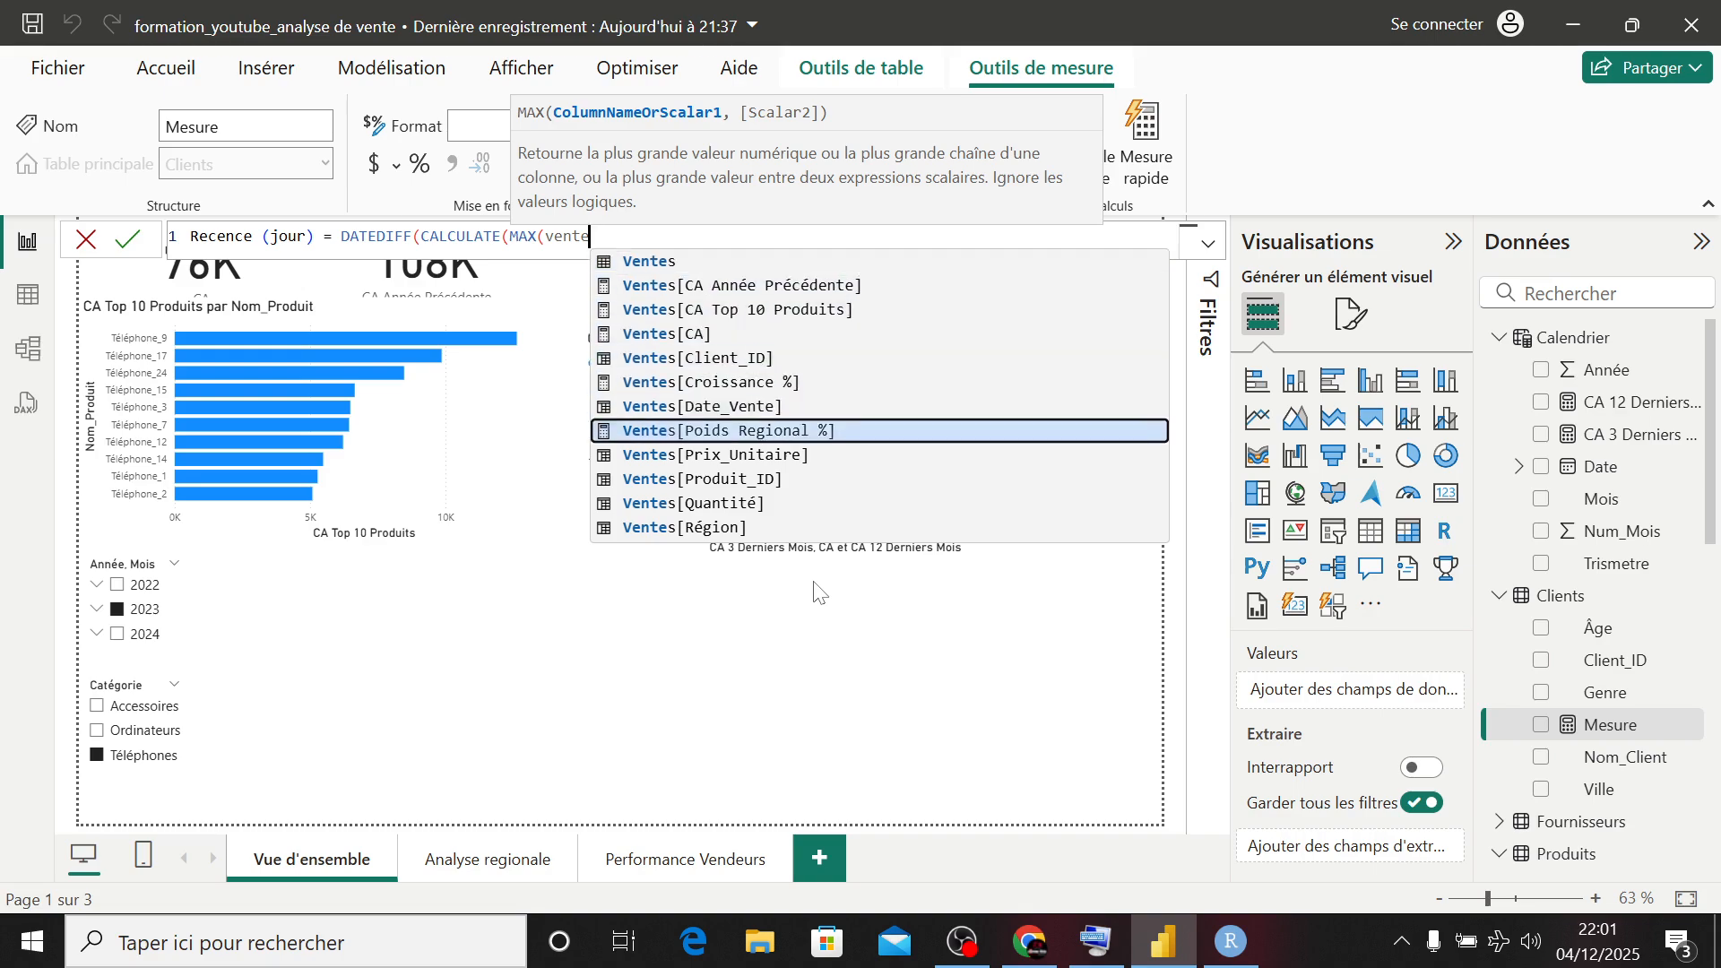
{"action": "key", "text": "Up"}
{"action": "key", "text": "Tab"}
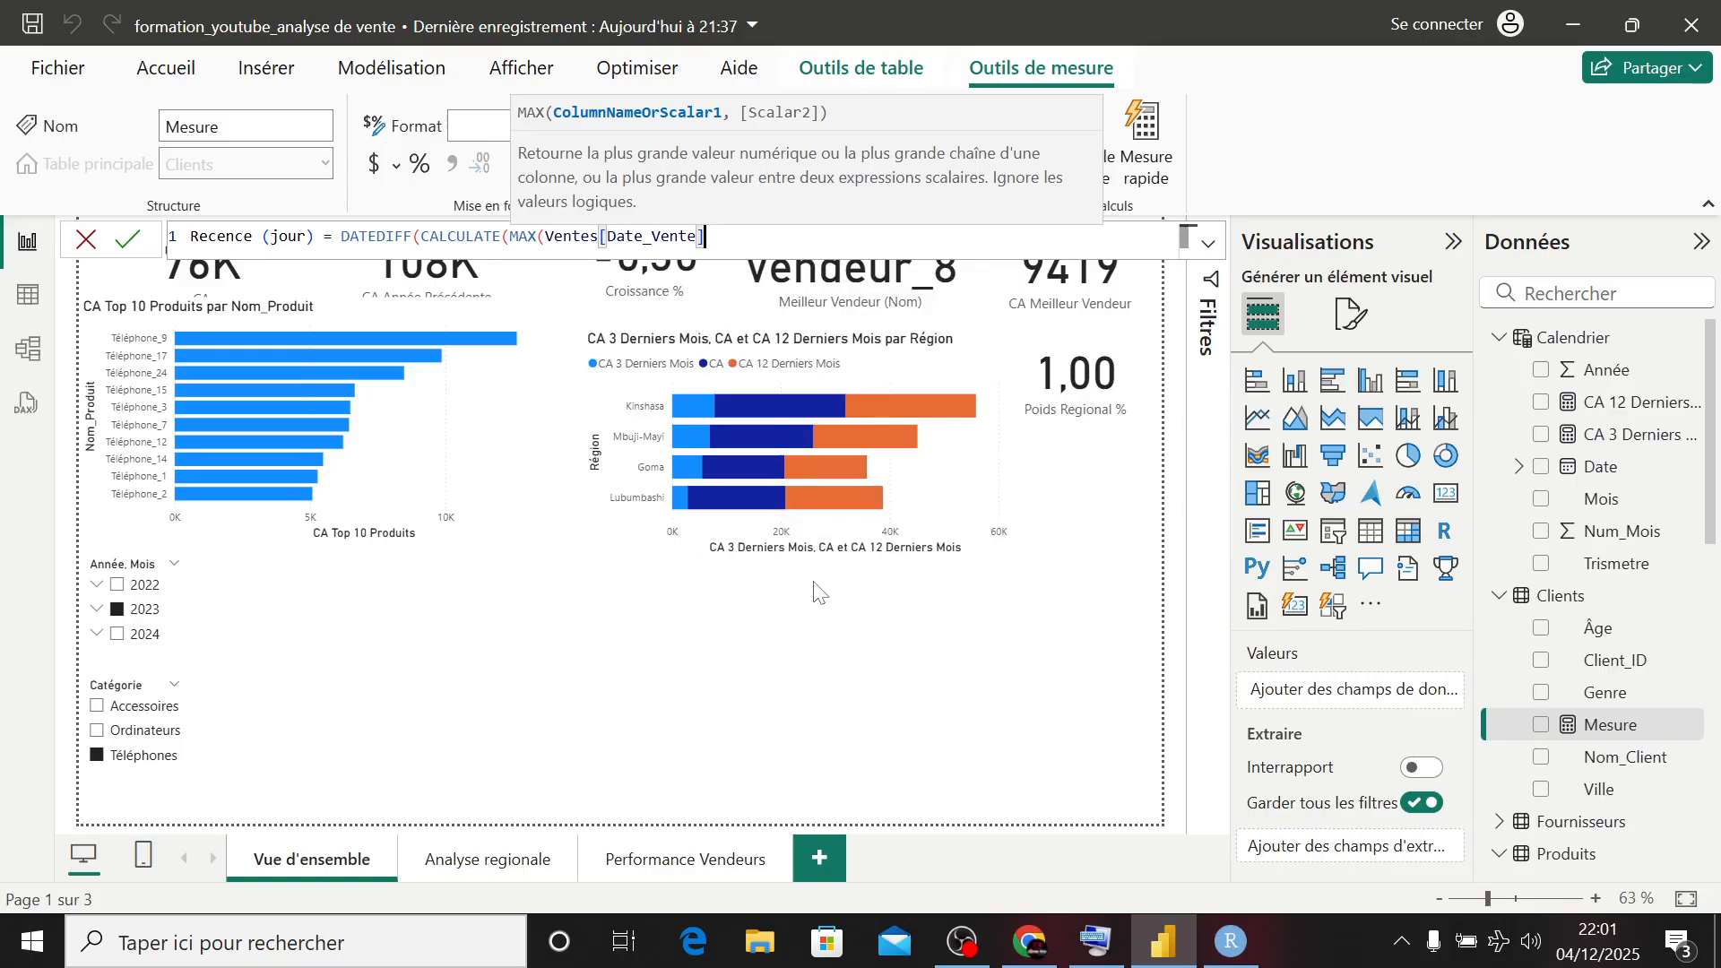
- Add the filter ALLEXCEPT(Clients, Clients[Client_ID]) to CALCULATE and close the function
{"action": "type", "text": "), "}
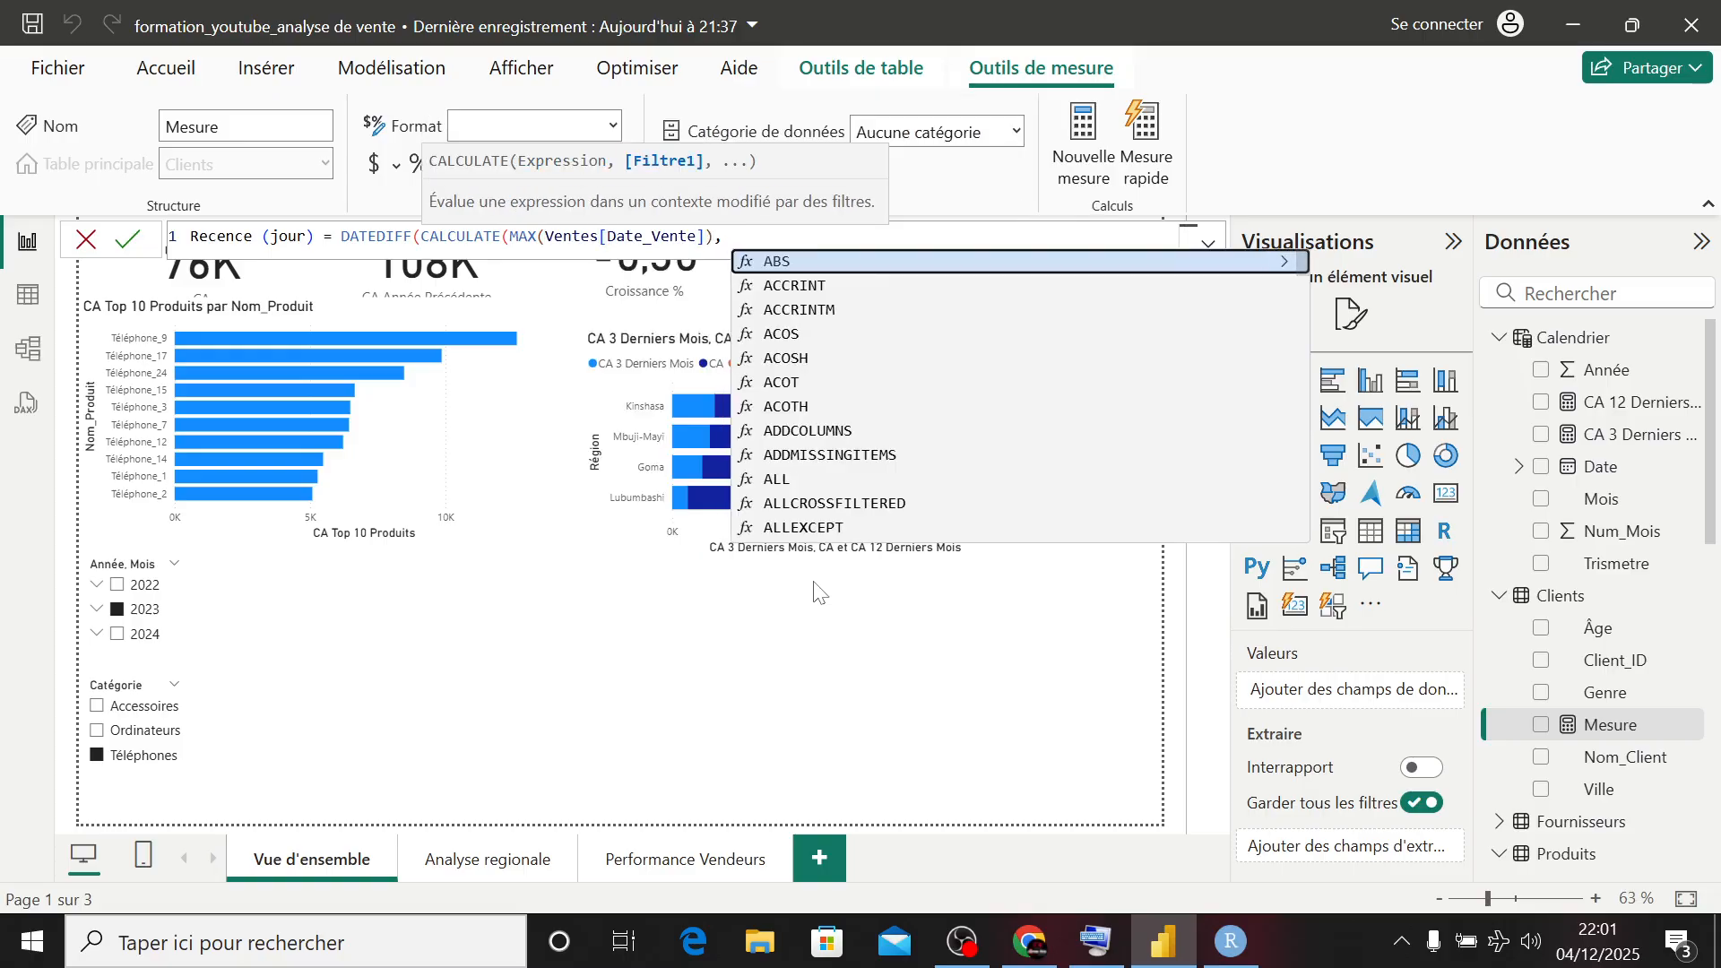
{"action": "type", "text": "alle"}
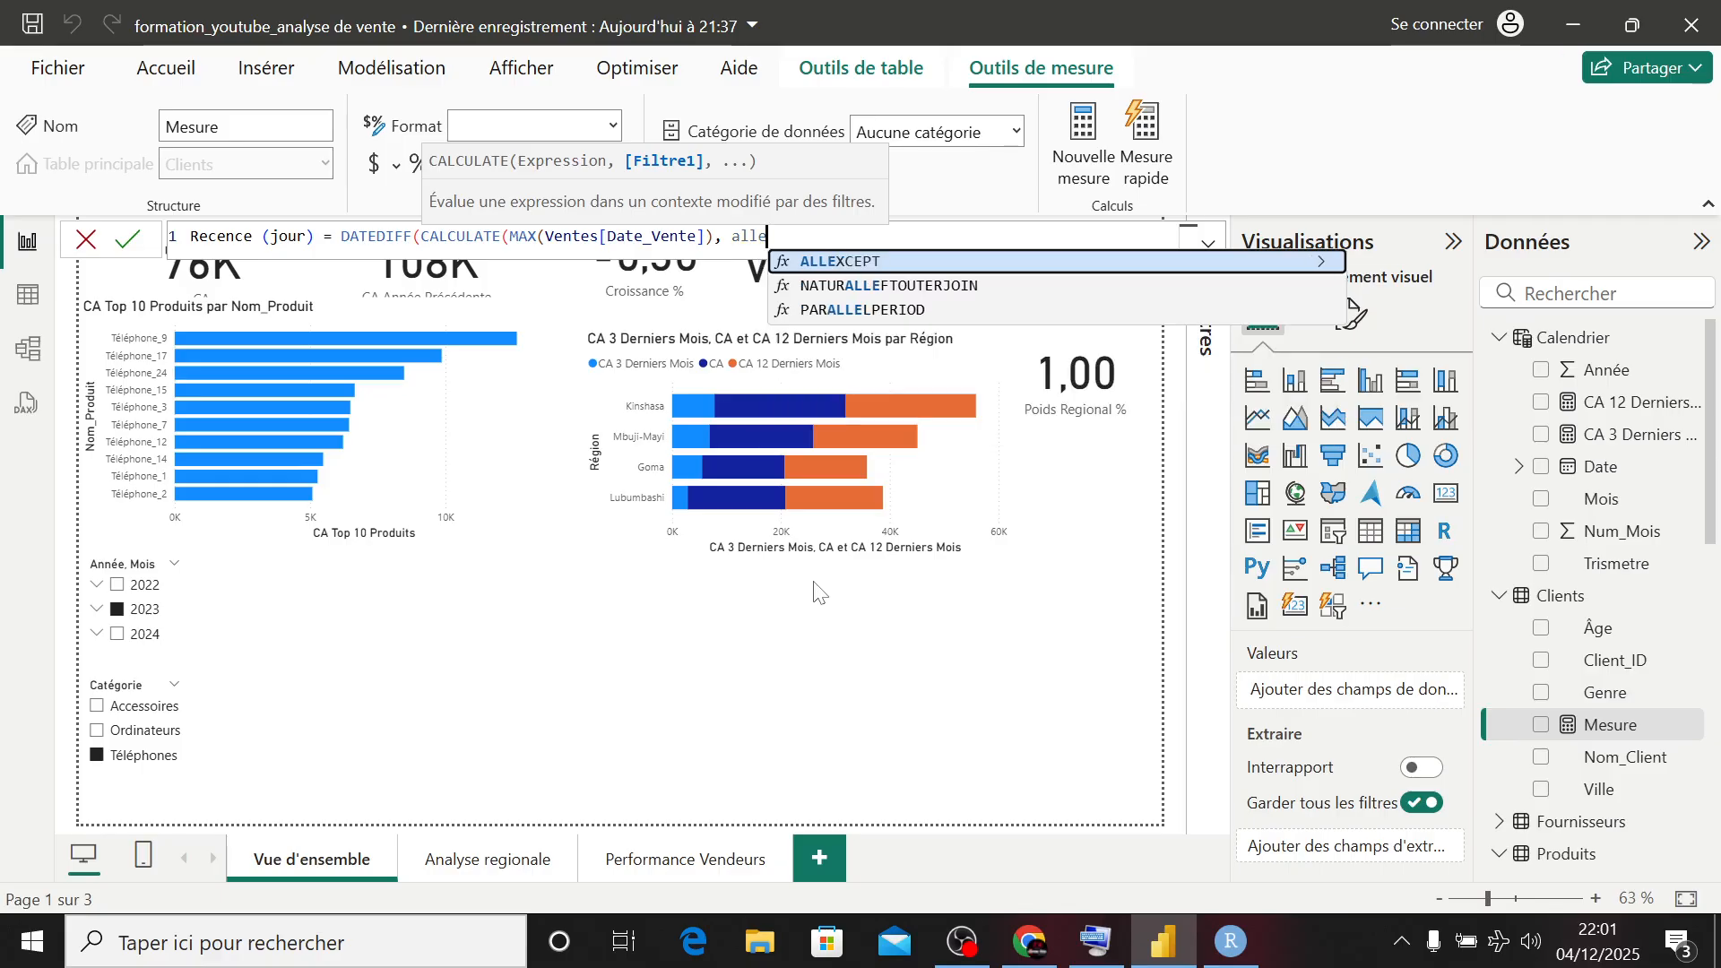
{"action": "key", "text": "Tab"}
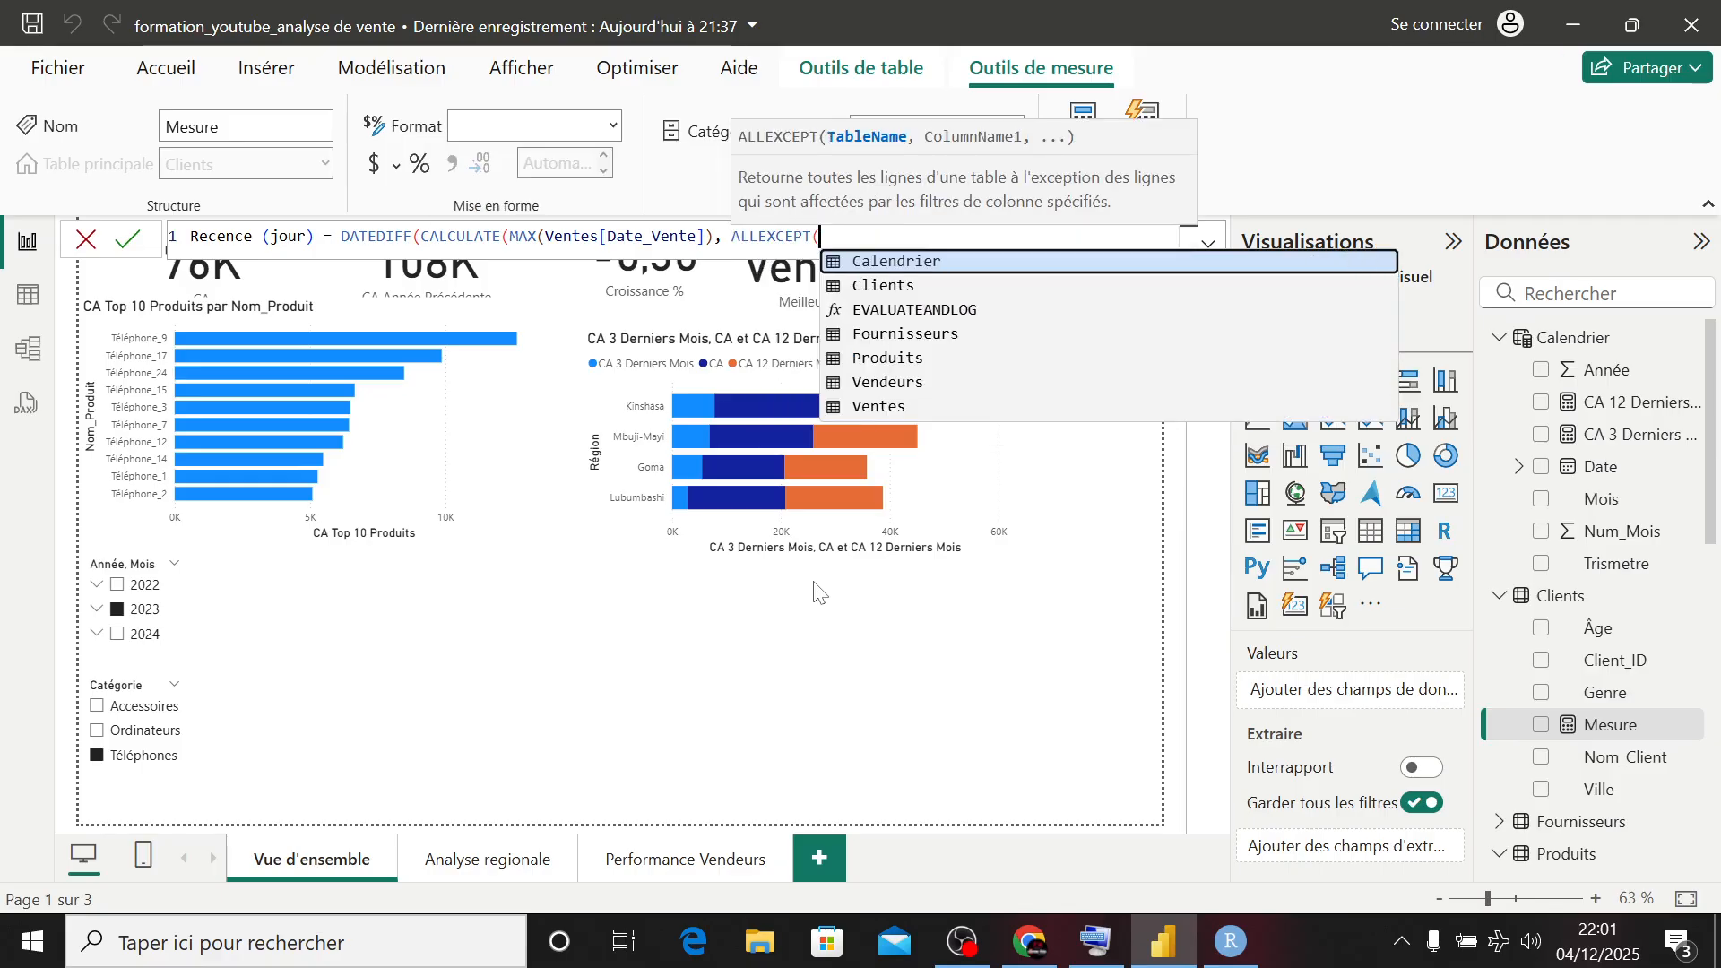
{"action": "type", "text": "cli"}
{"action": "key", "text": "Tab"}
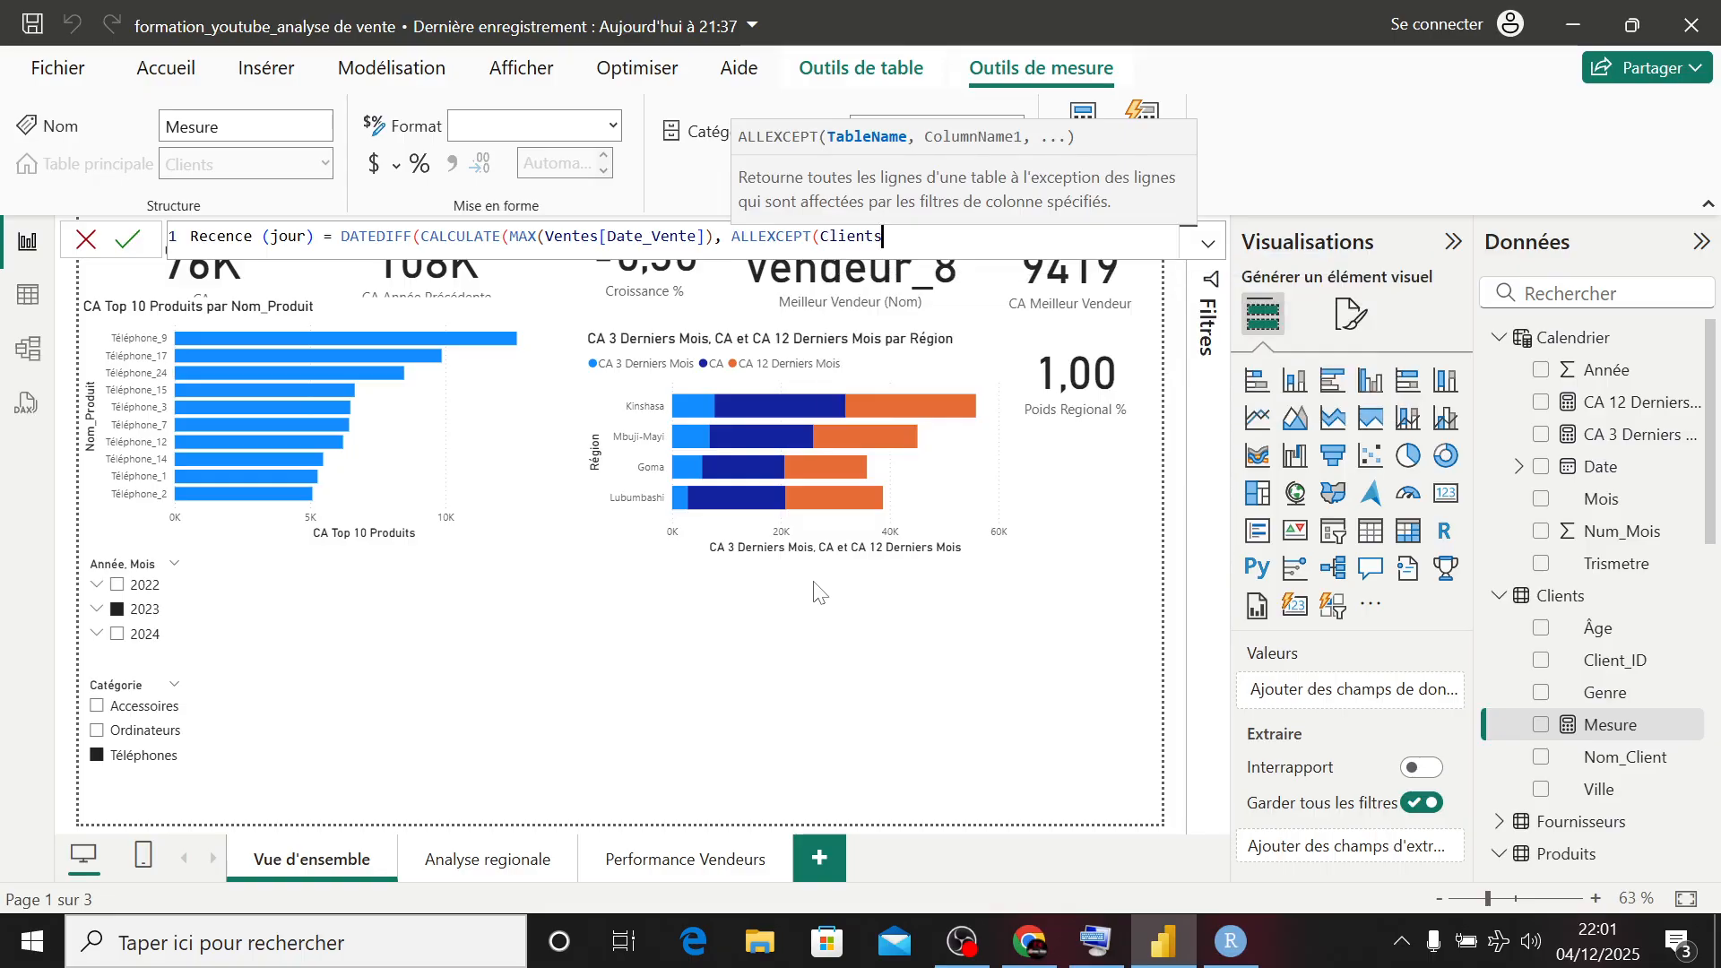
{"action": "type", "text": ", client"}
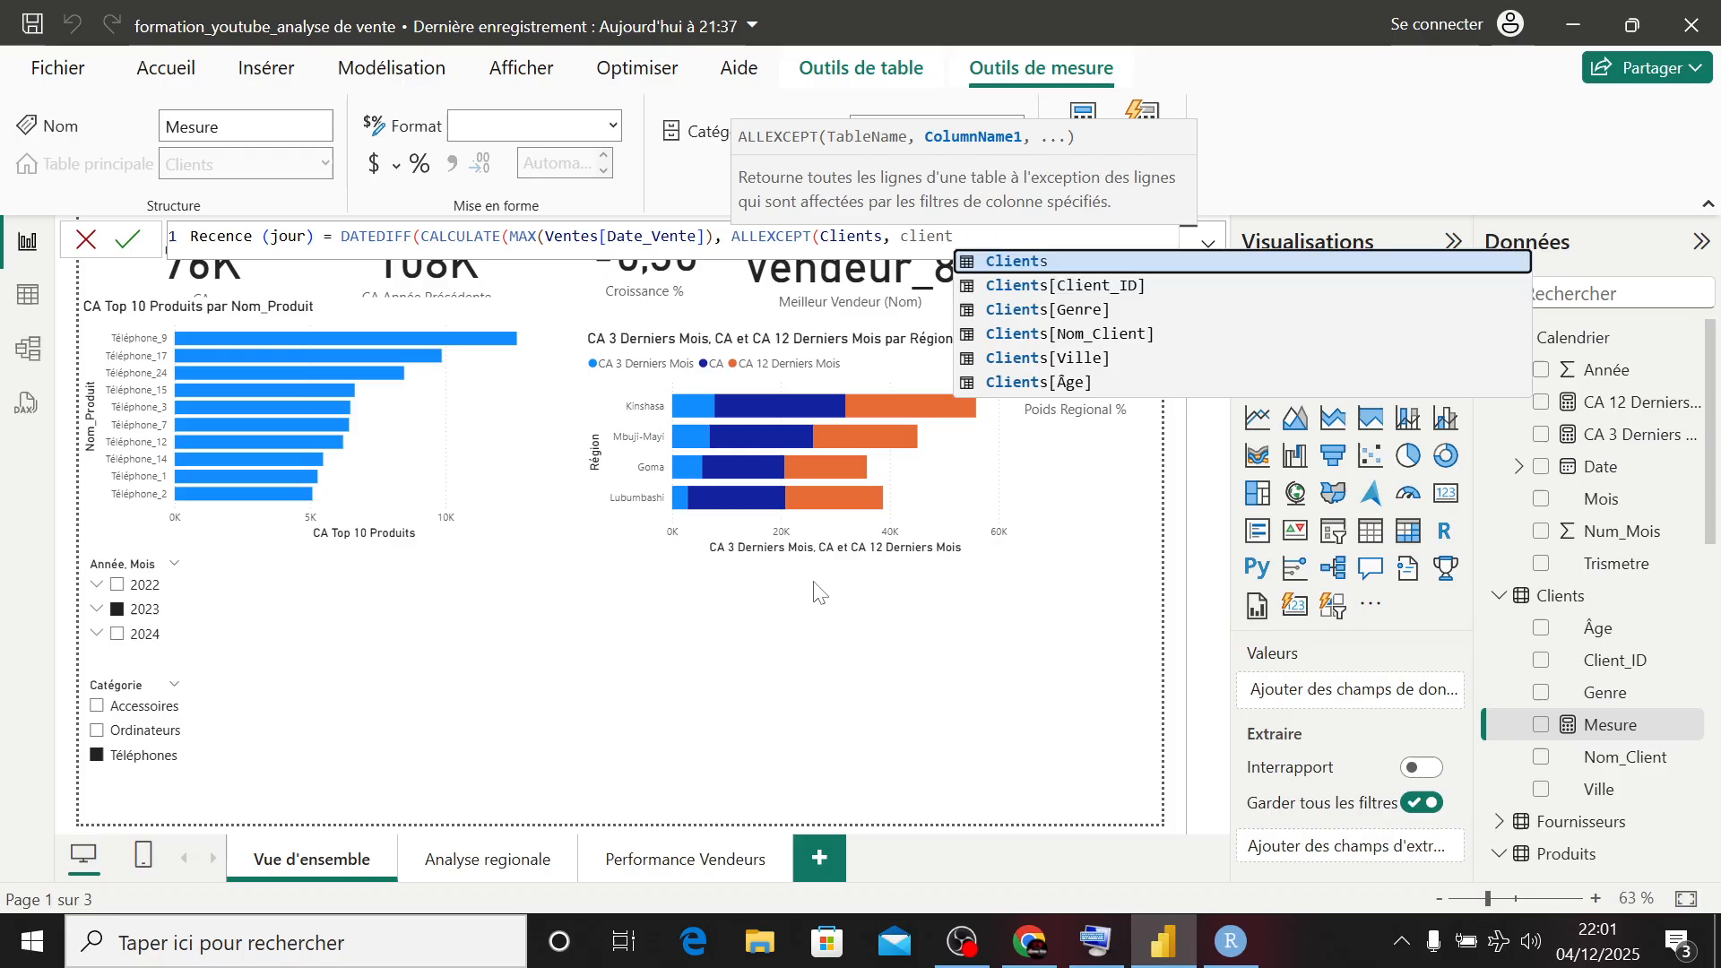
{"action": "key", "text": "Down"}
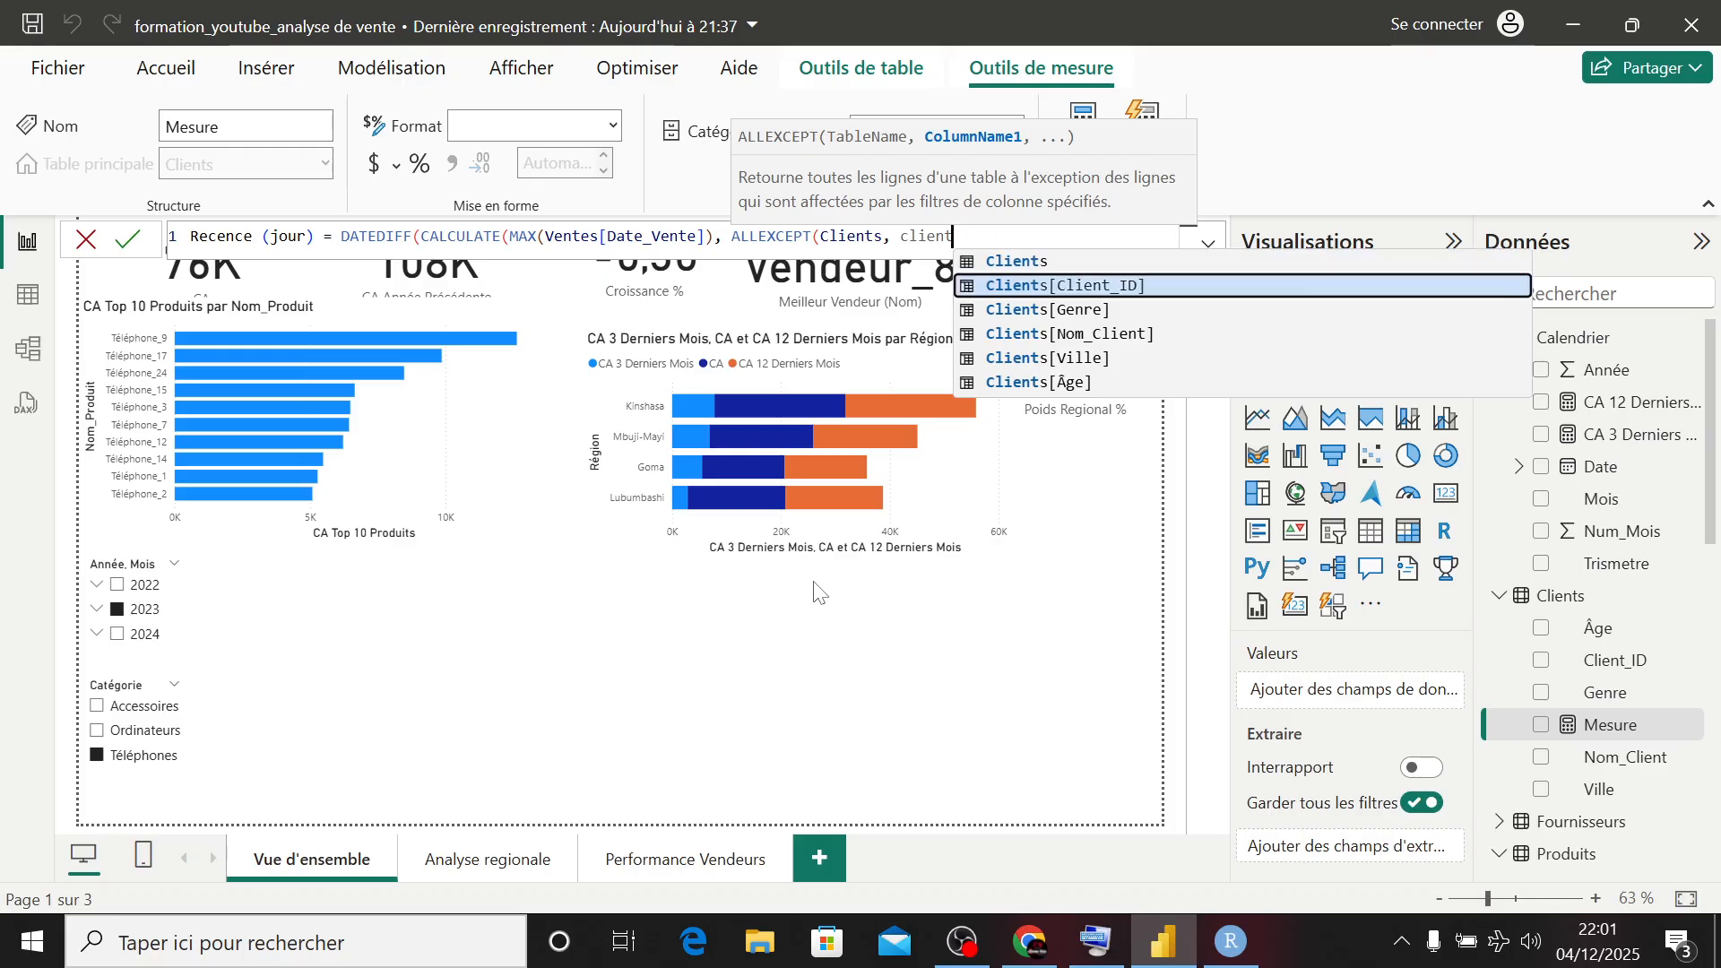
{"action": "key", "text": "Tab"}
{"action": "type", "text": ")"}
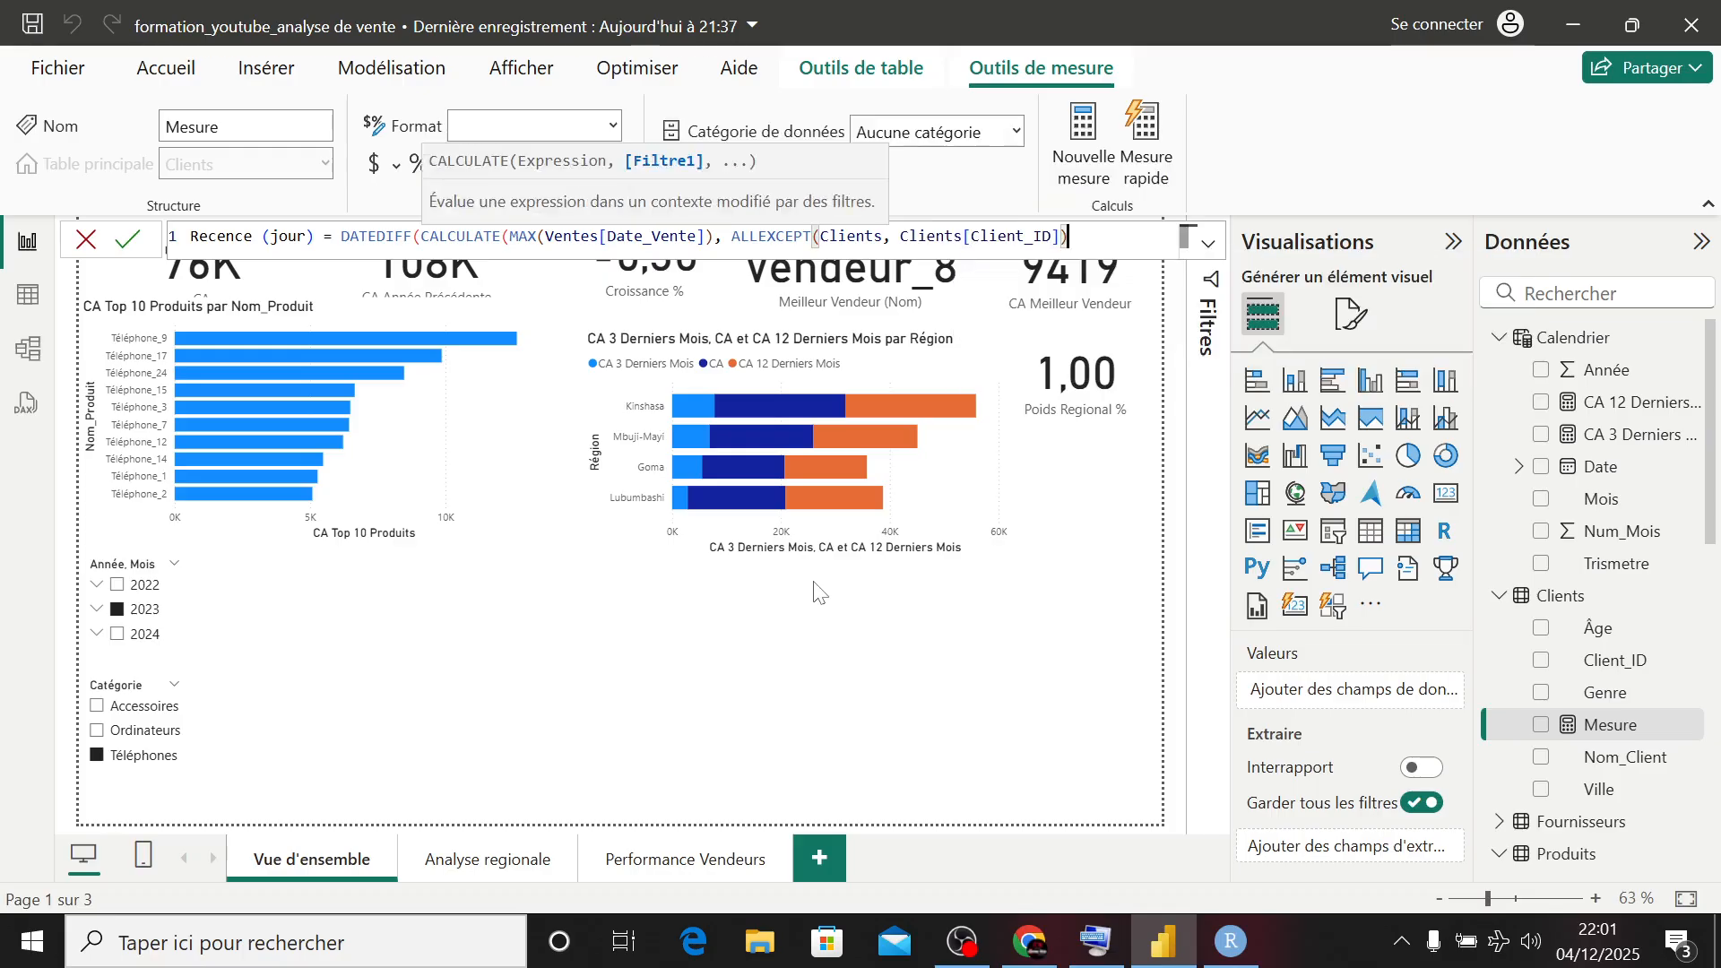
{"action": "type", "text": "), "}
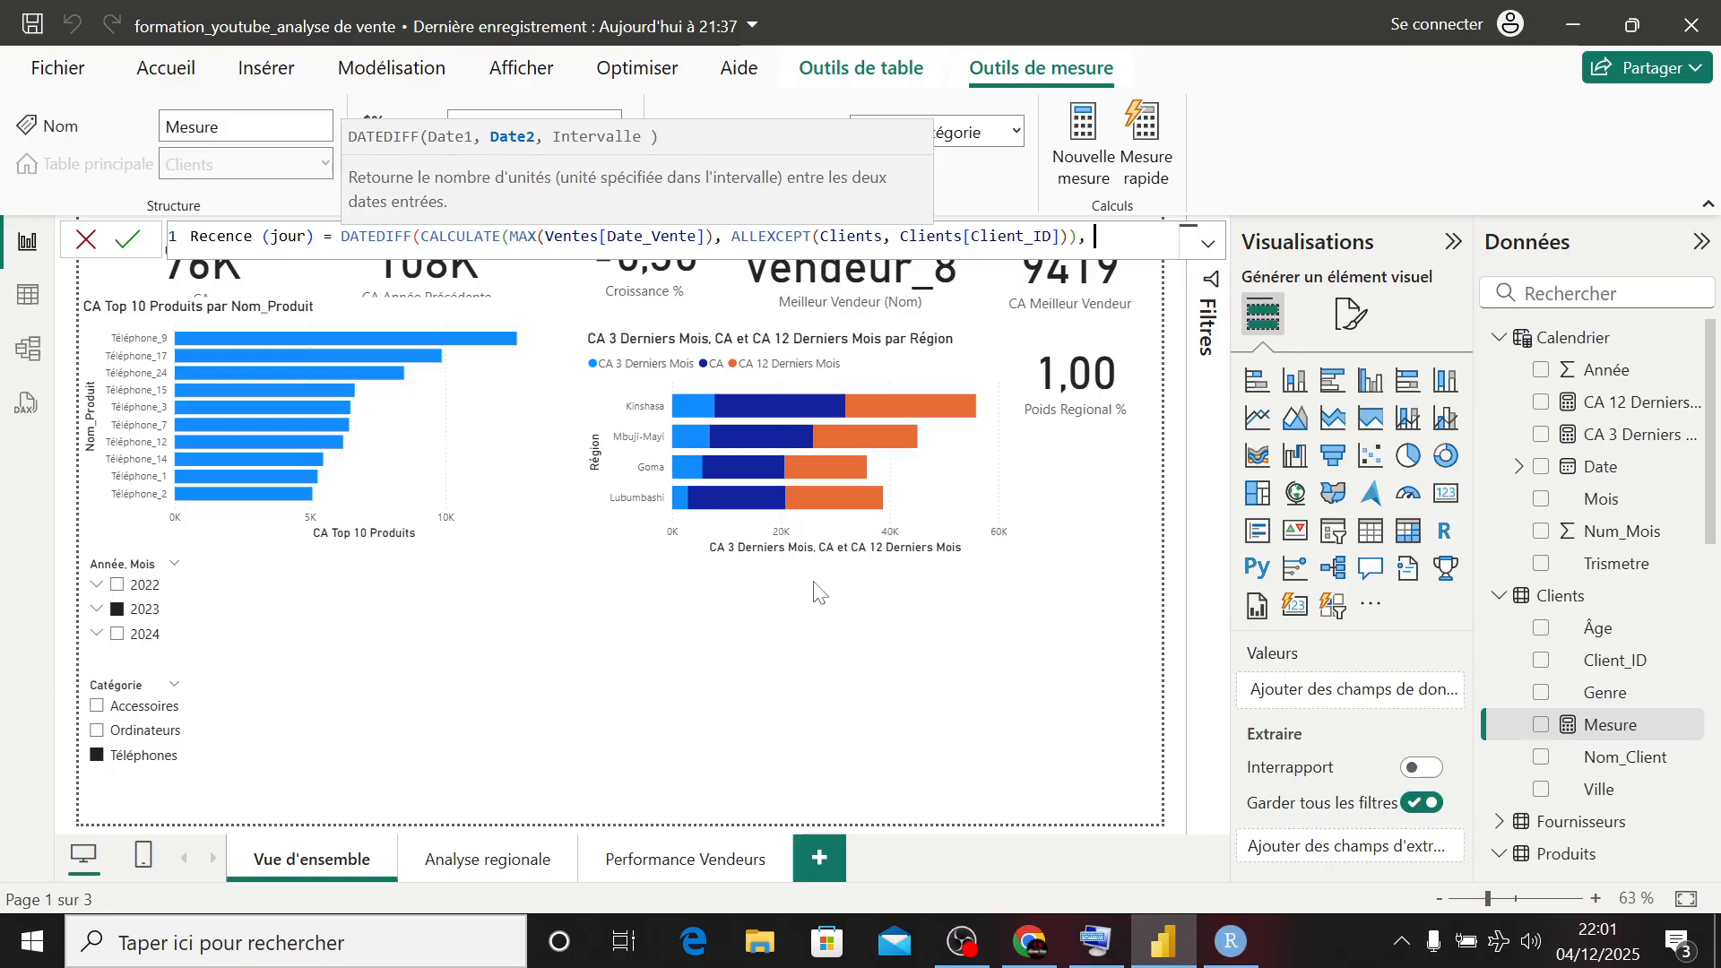
{"action": "type", "text": "toda"}
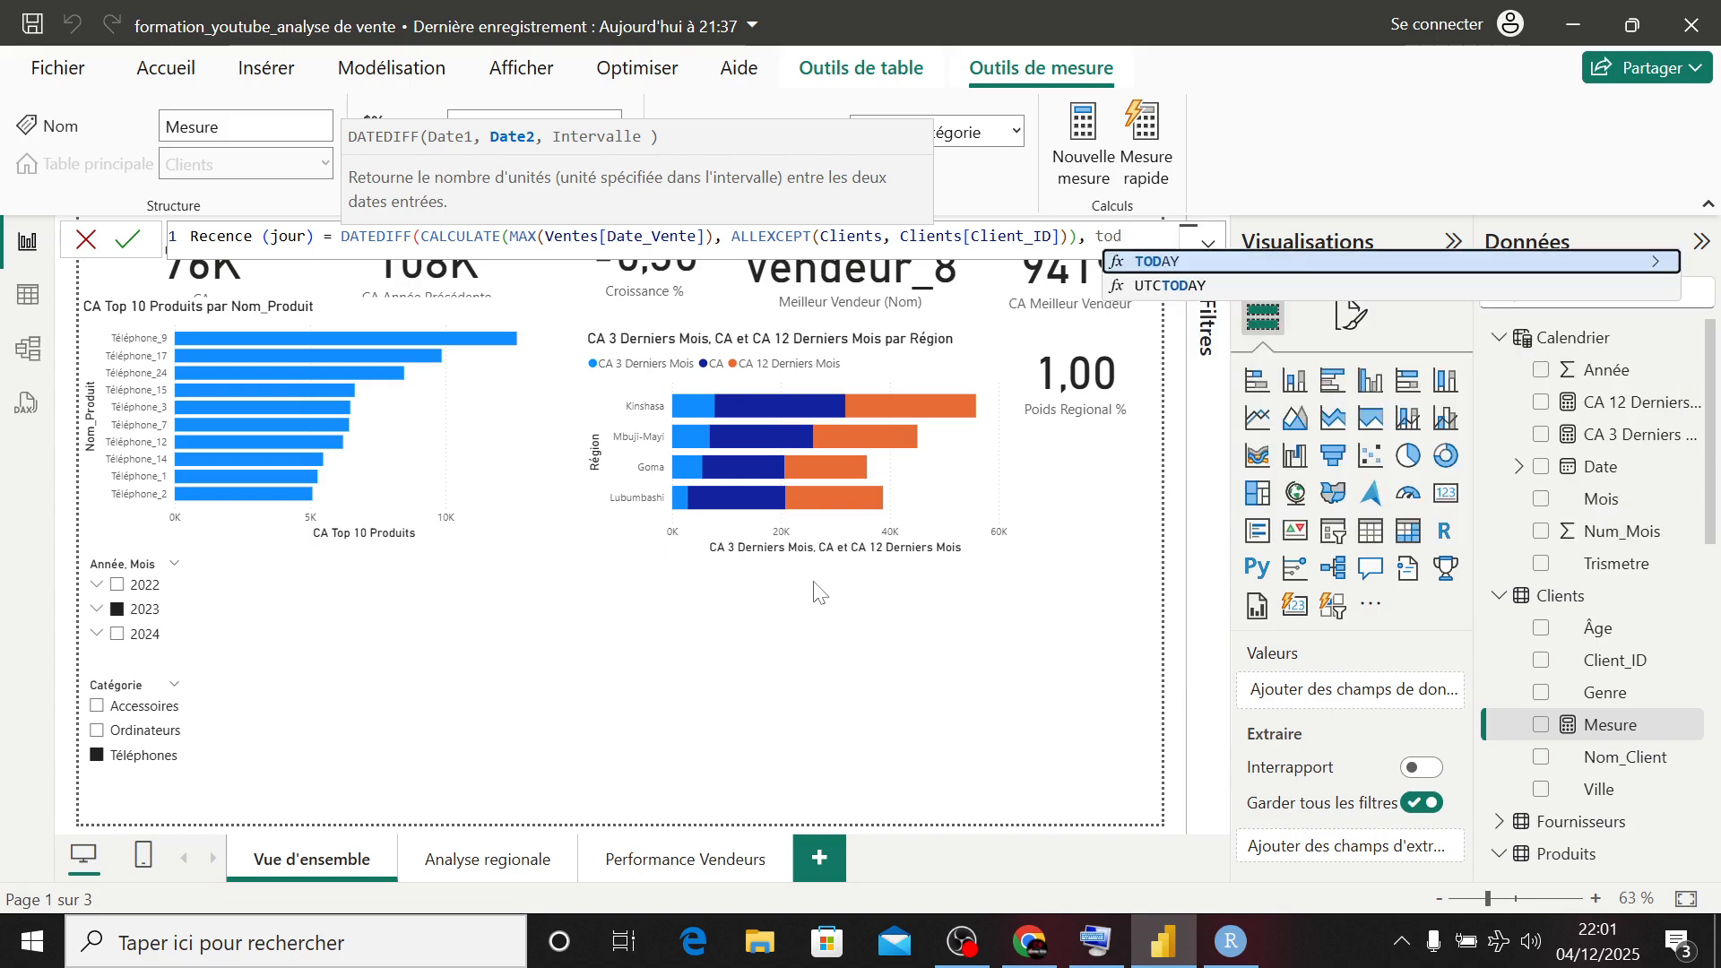
- Complete DATEDIFF with TODAY() as the second date and DAY as the interval, and commit the measure
{"action": "key", "text": "Tab"}
{"action": "type", "text": ")"}
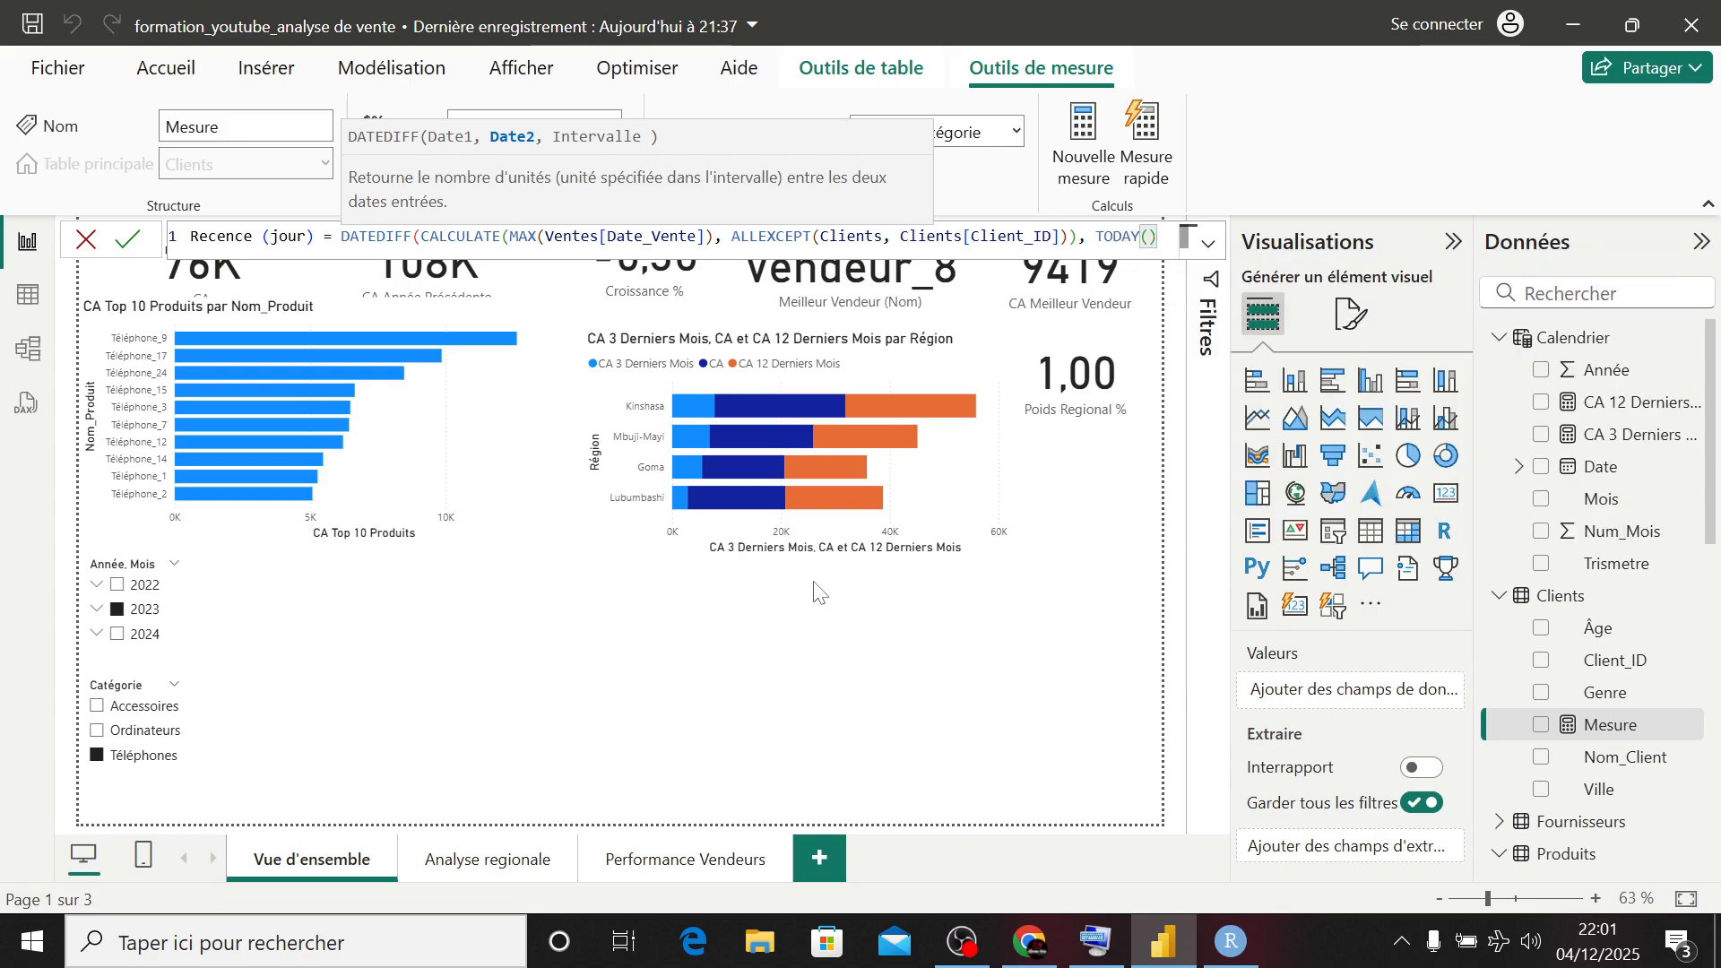
{"action": "type", "text": ",day"}
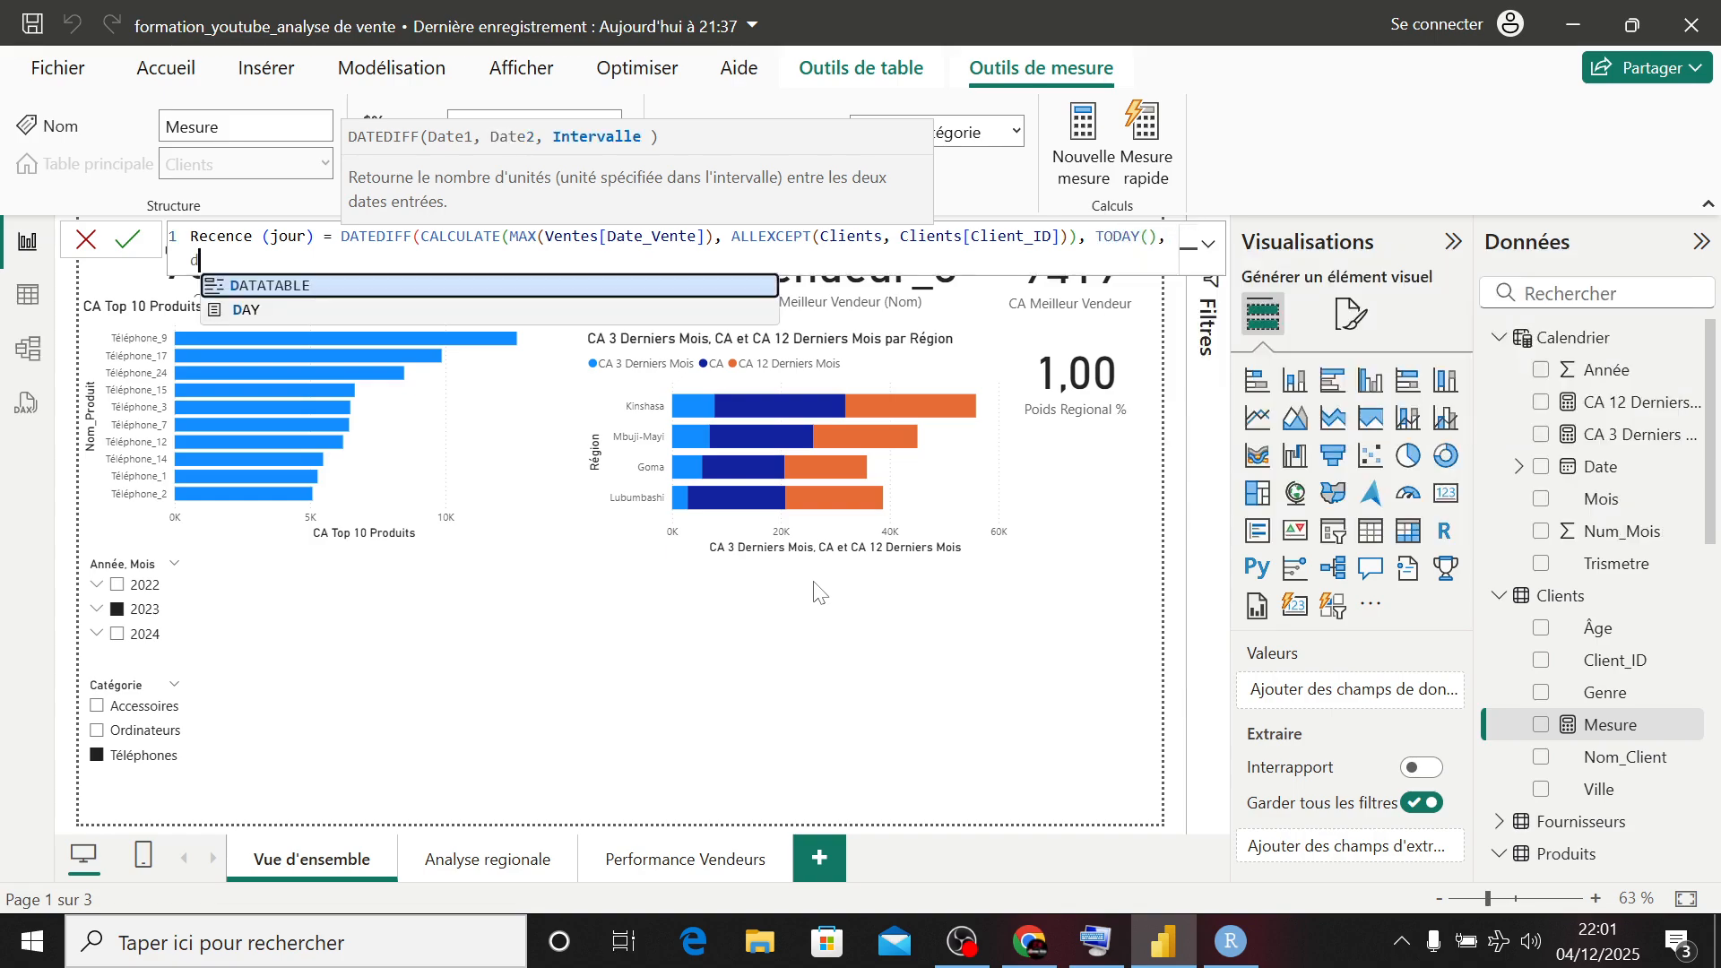
{"action": "key", "text": "Tab"}
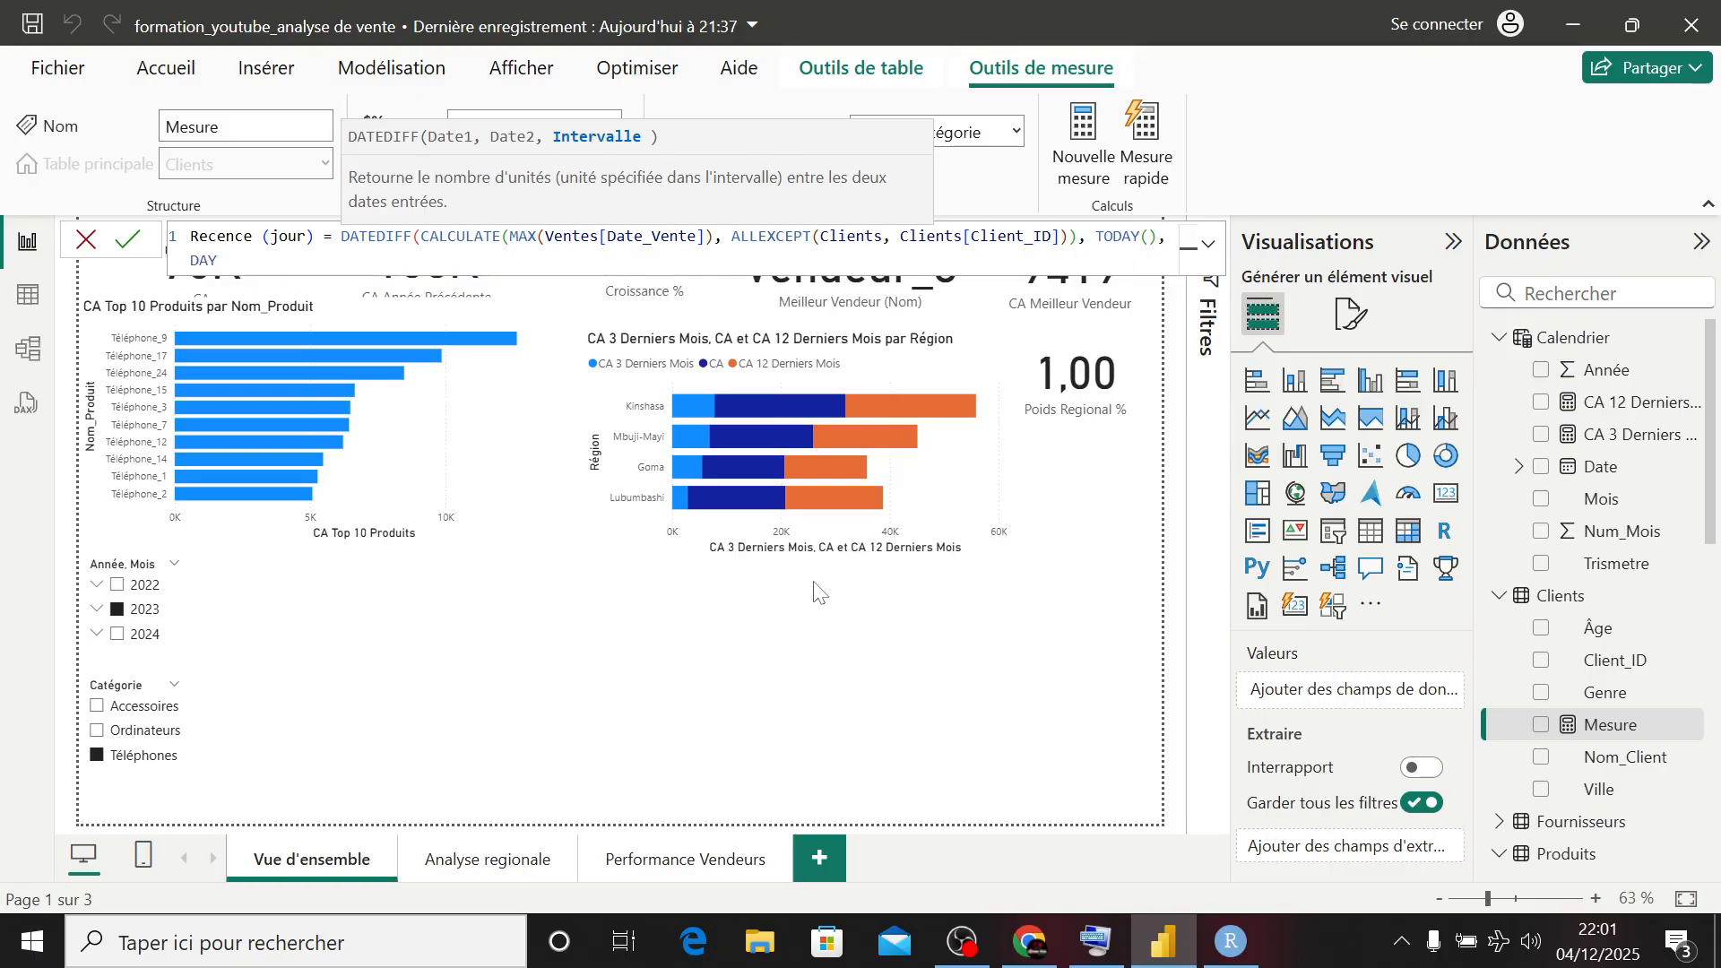
{"action": "type", "text": ")"}
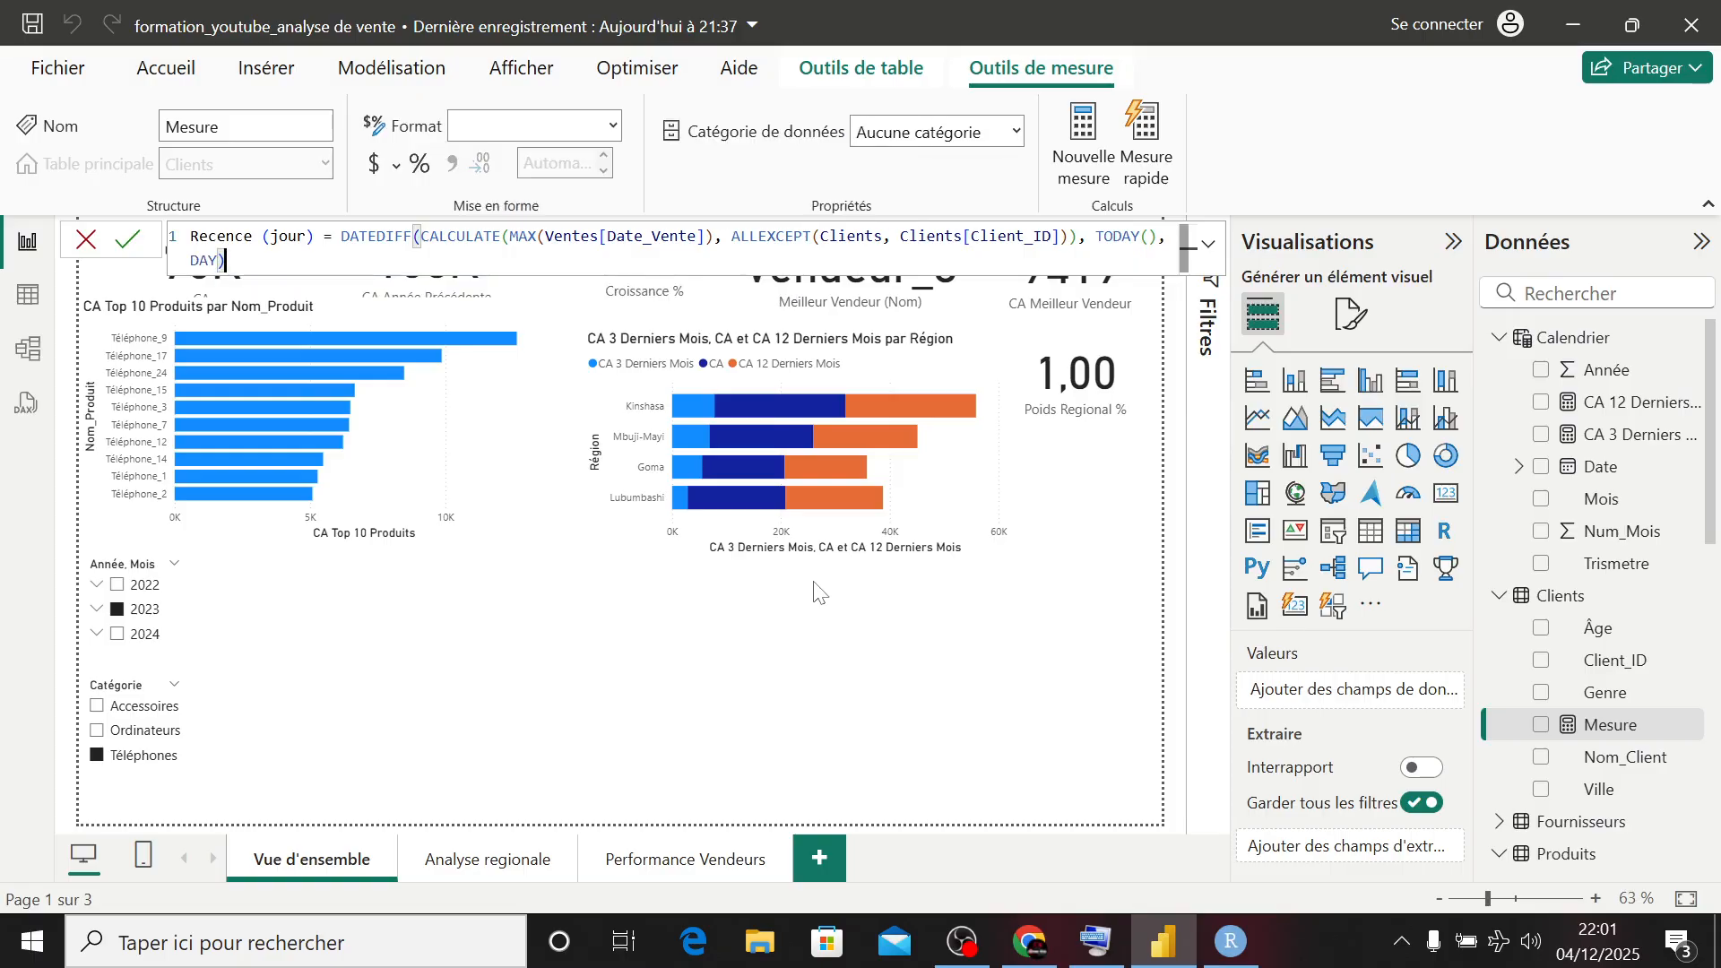
{"action": "key", "text": "Return"}
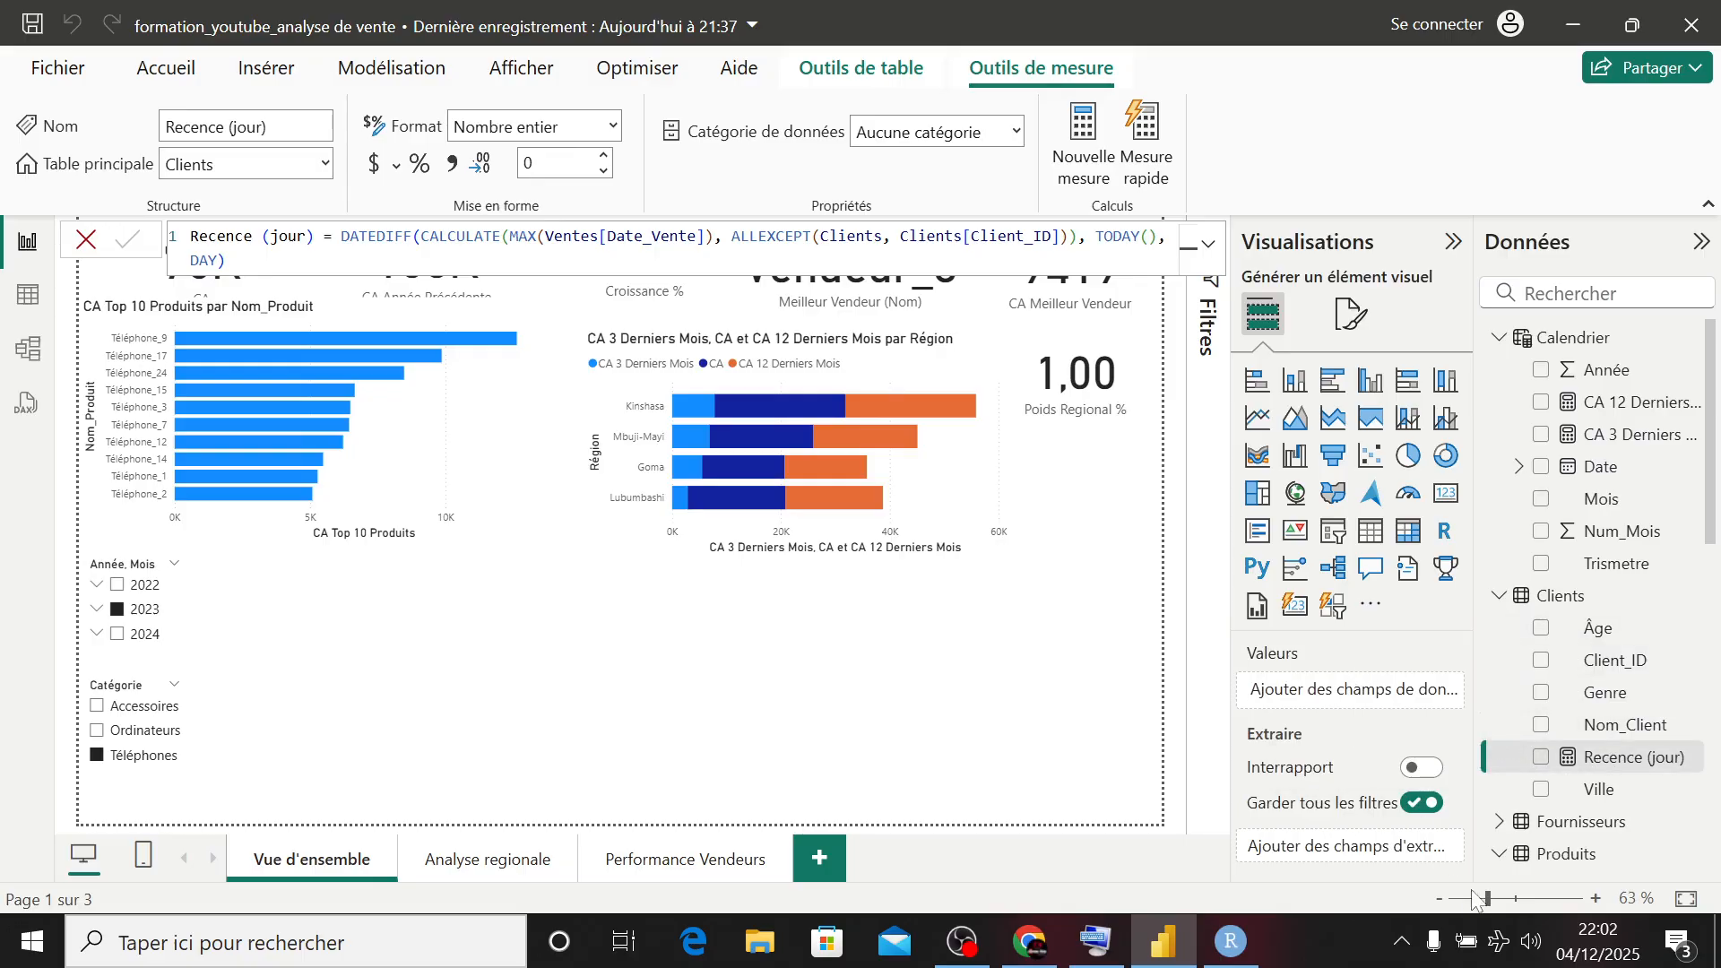
- Turn on the computer's Wi-Fi and connect to the EXTREME META network
{"action": "left_click", "coordinate": [1495, 939]}
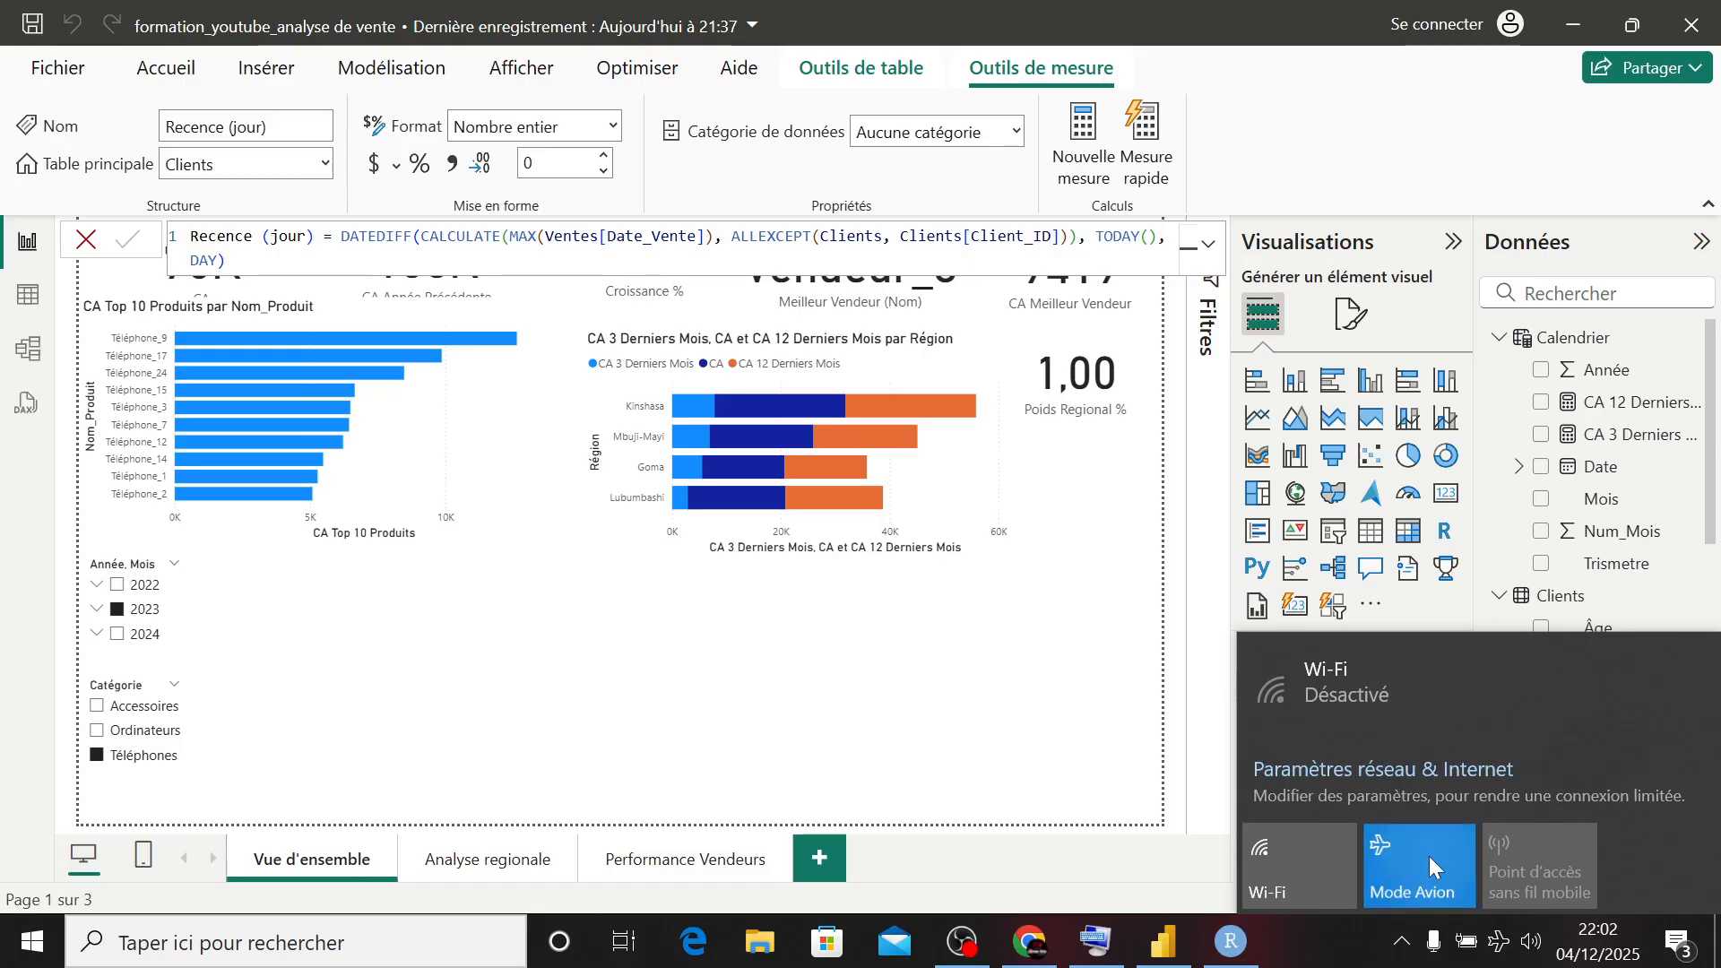
{"action": "left_click", "coordinate": [1293, 863]}
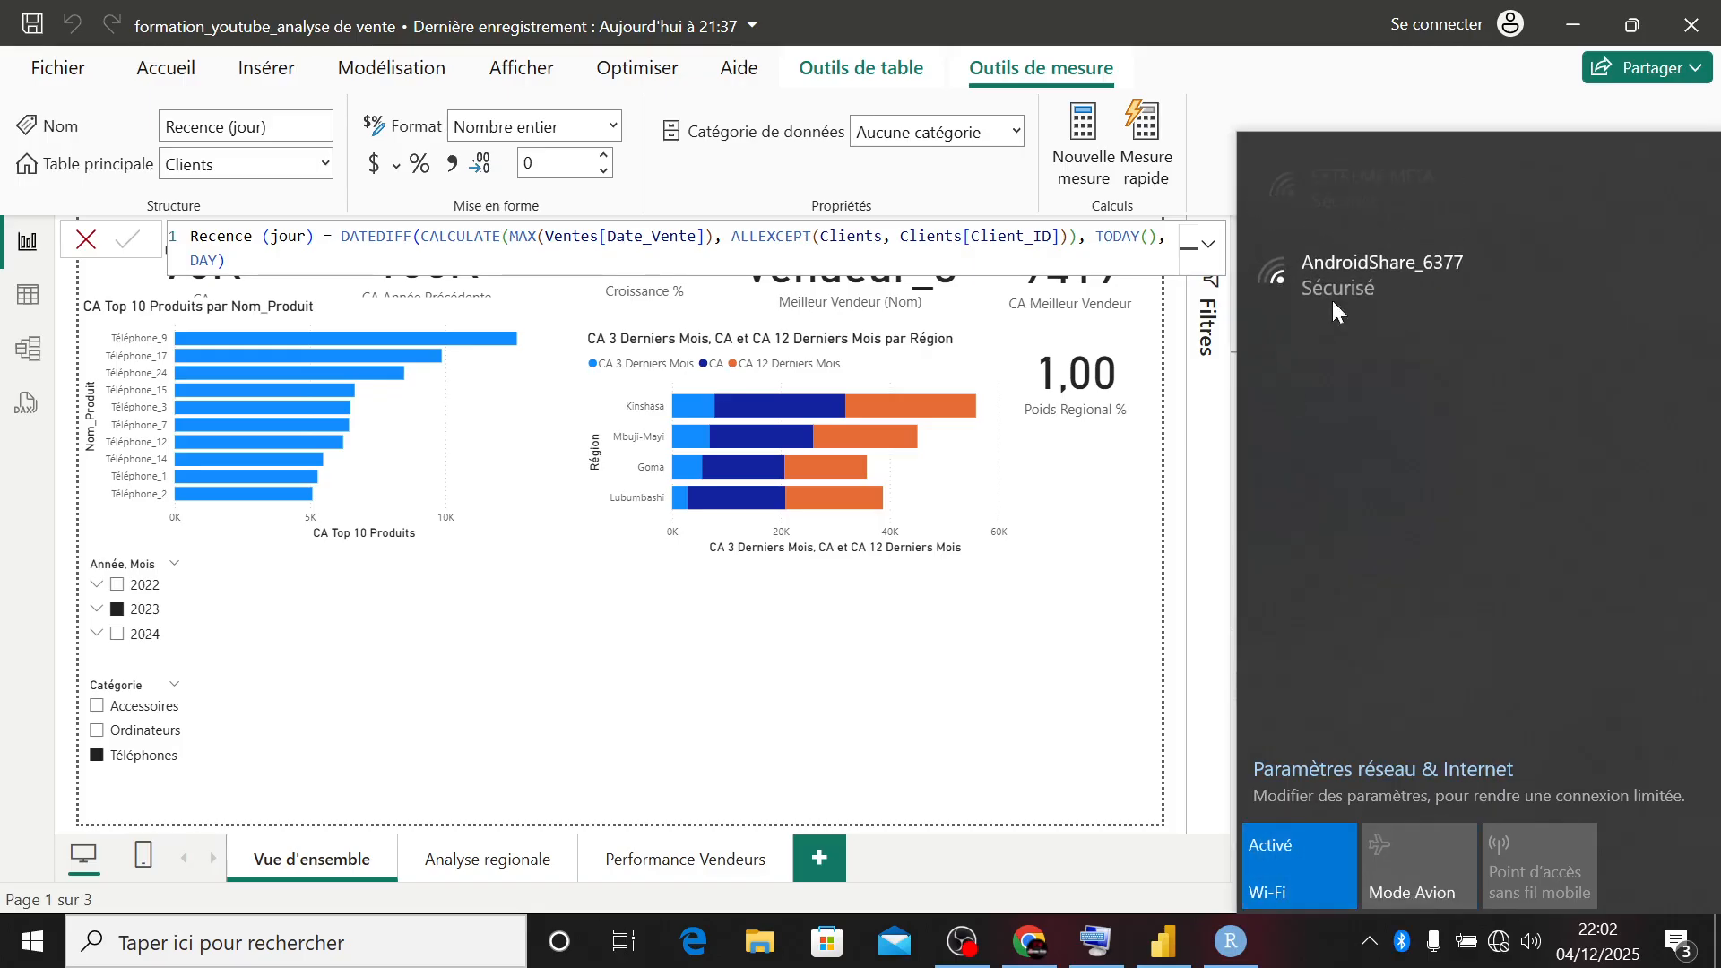
{"action": "left_click", "coordinate": [1328, 174]}
{"action": "left_click", "coordinate": [1538, 309]}
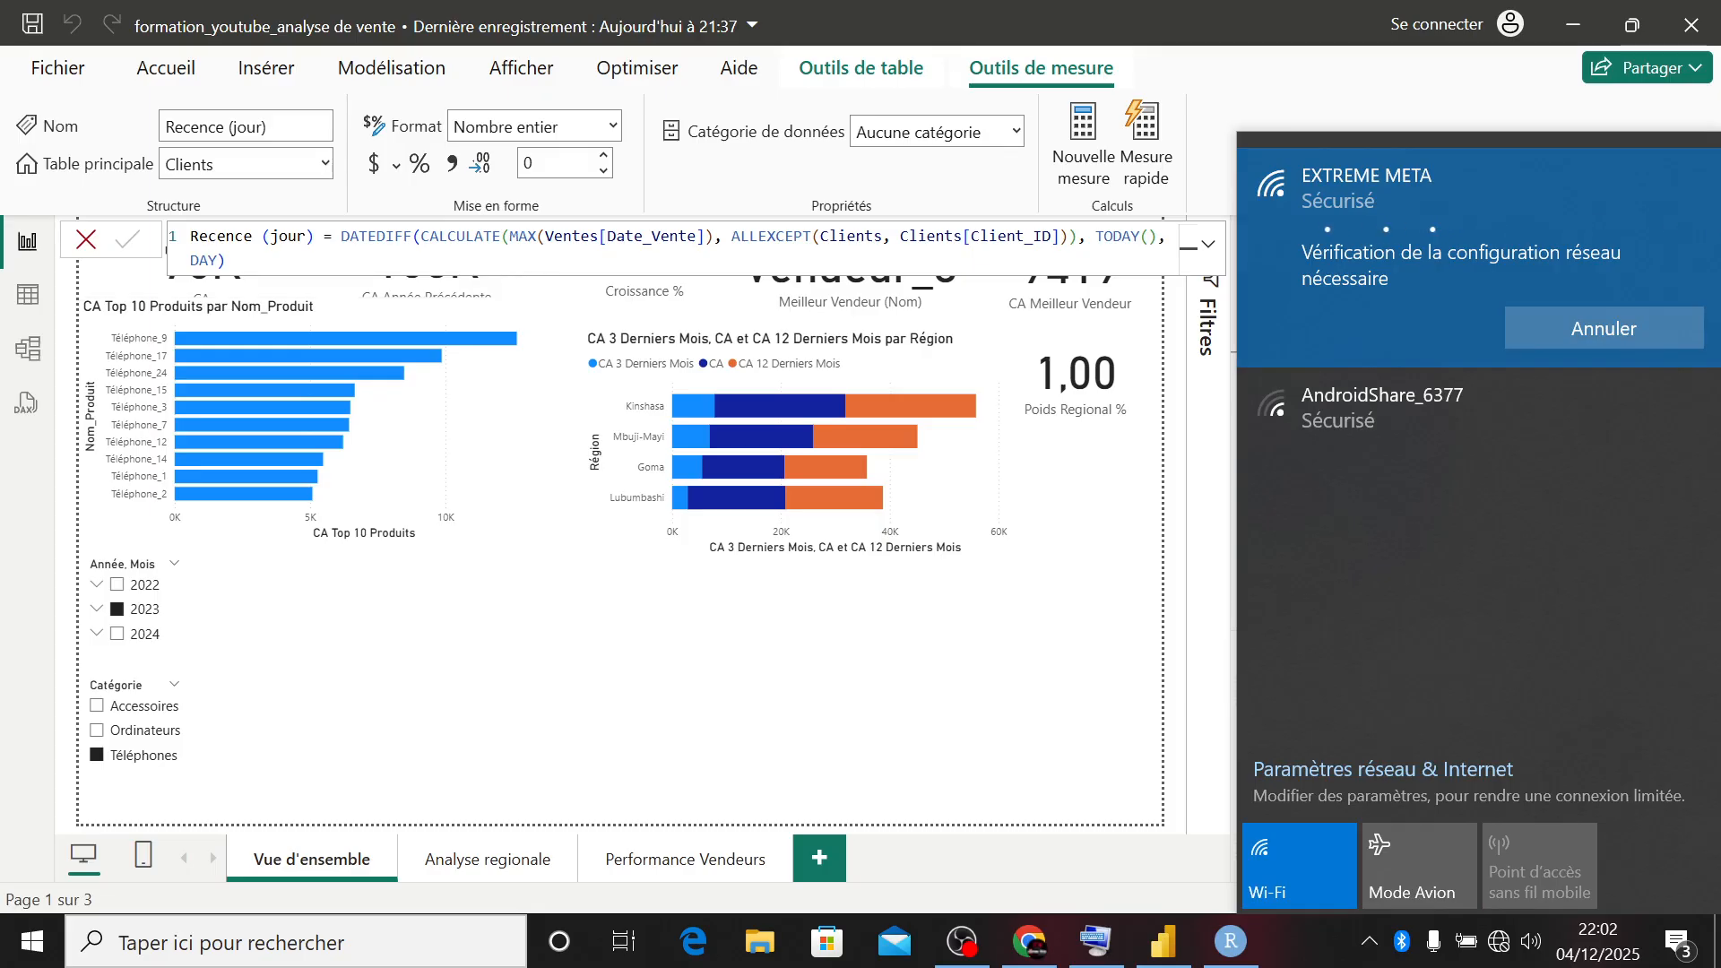
- Copy ALLEXCEPT from the measure formula, switch to Chrome and search Google for "allexcept dax"
{"action": "left_click", "coordinate": [730, 235]}
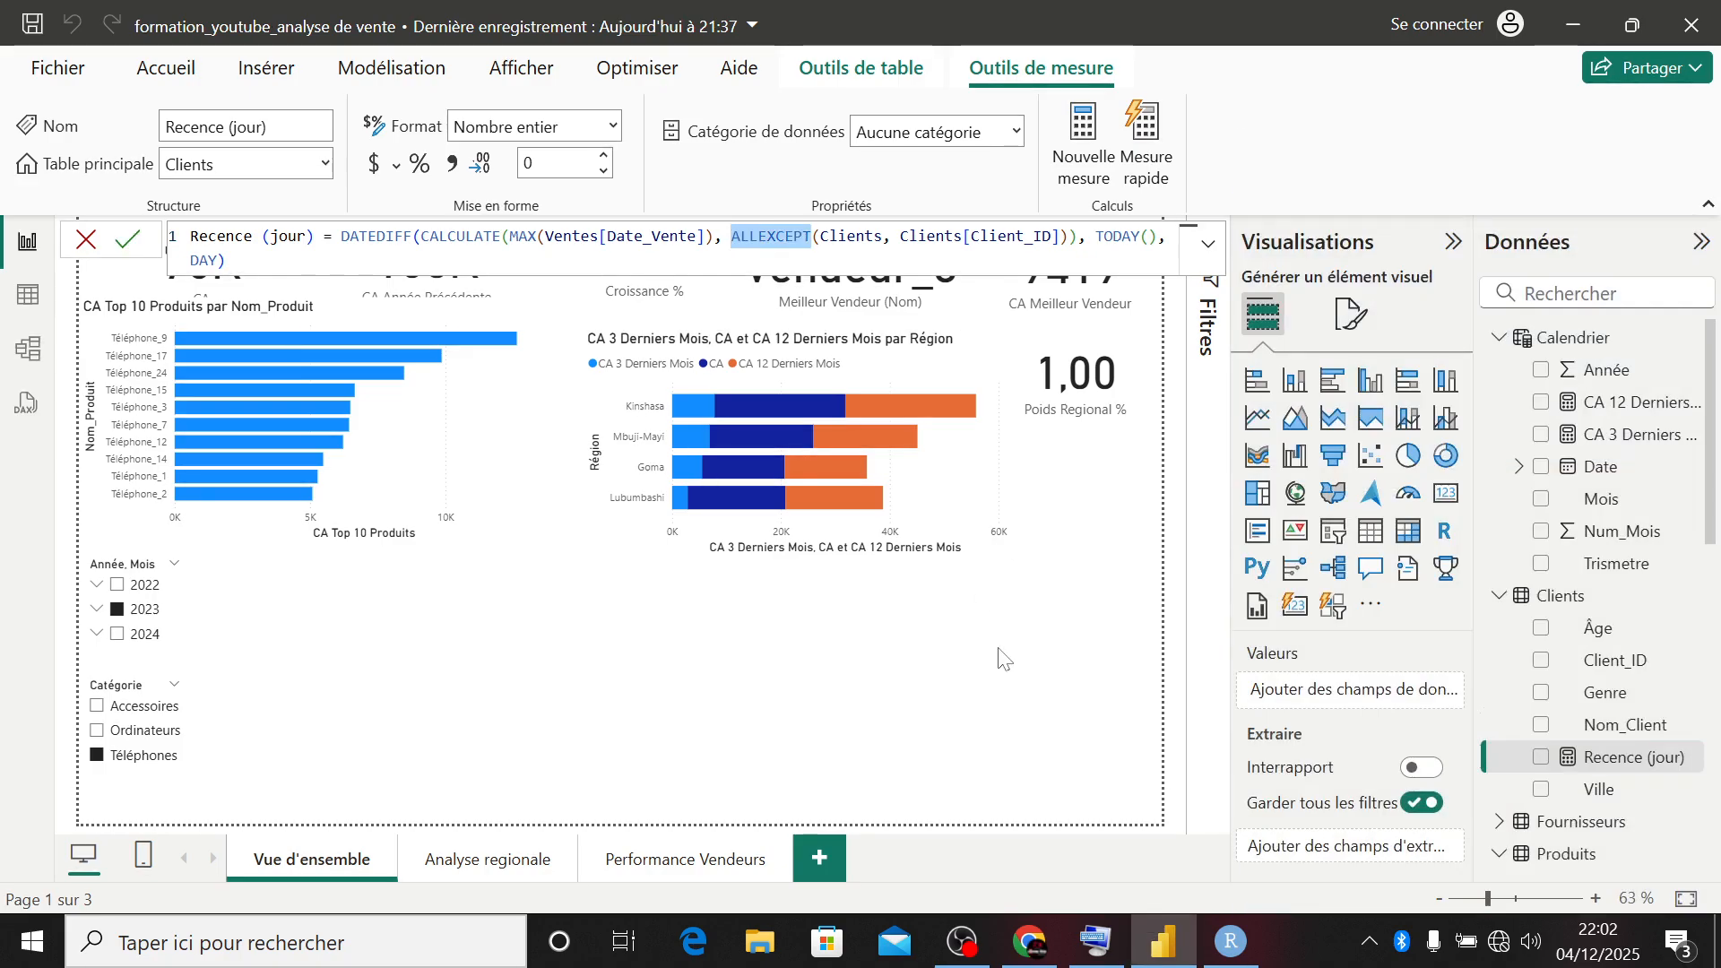
{"action": "left_click", "coordinate": [1029, 937]}
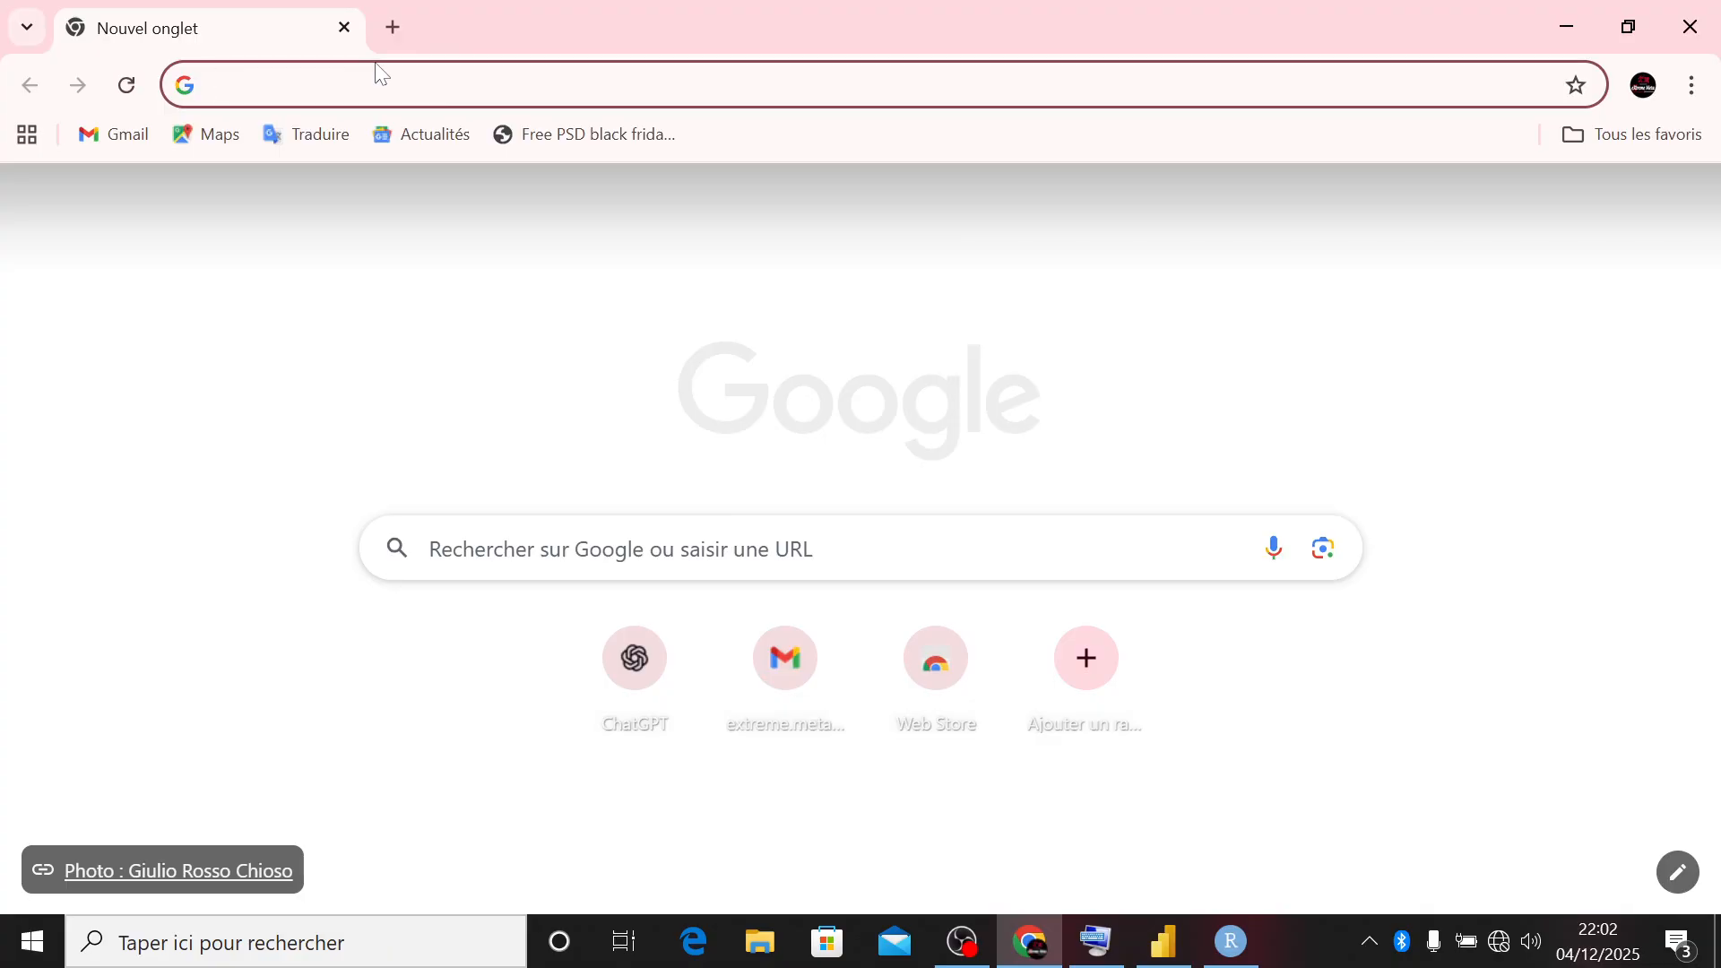
{"action": "type", "text": "ALLEXCEPT"}
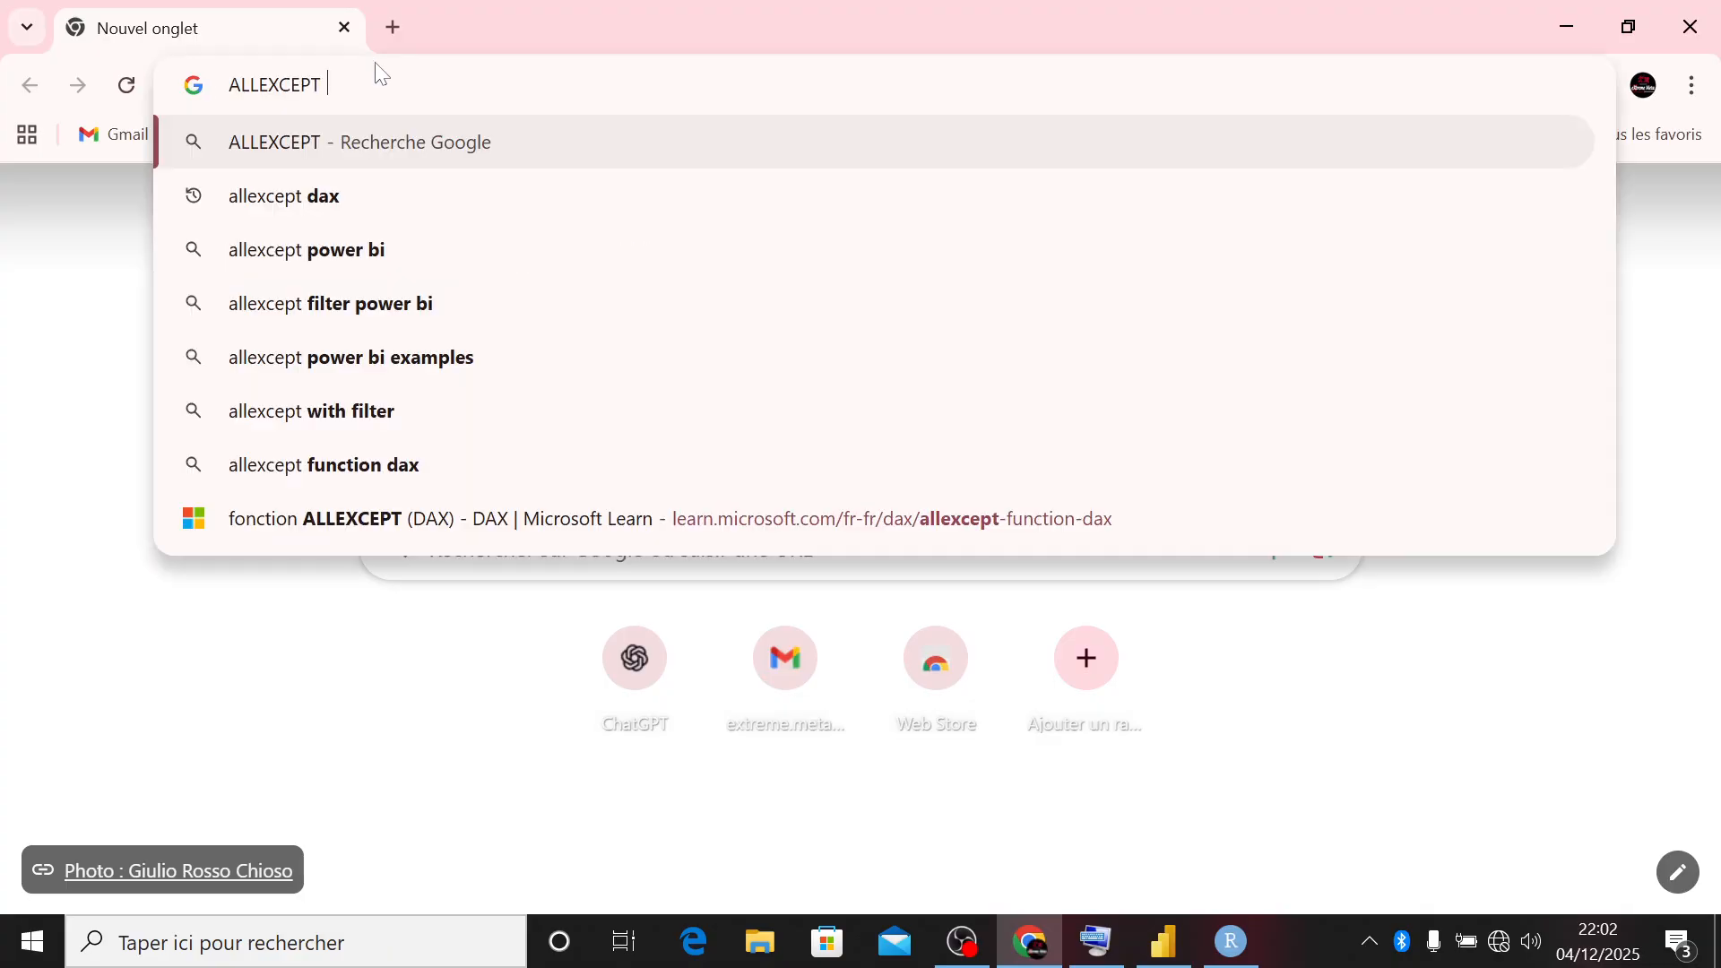
{"action": "left_click", "coordinate": [344, 195]}
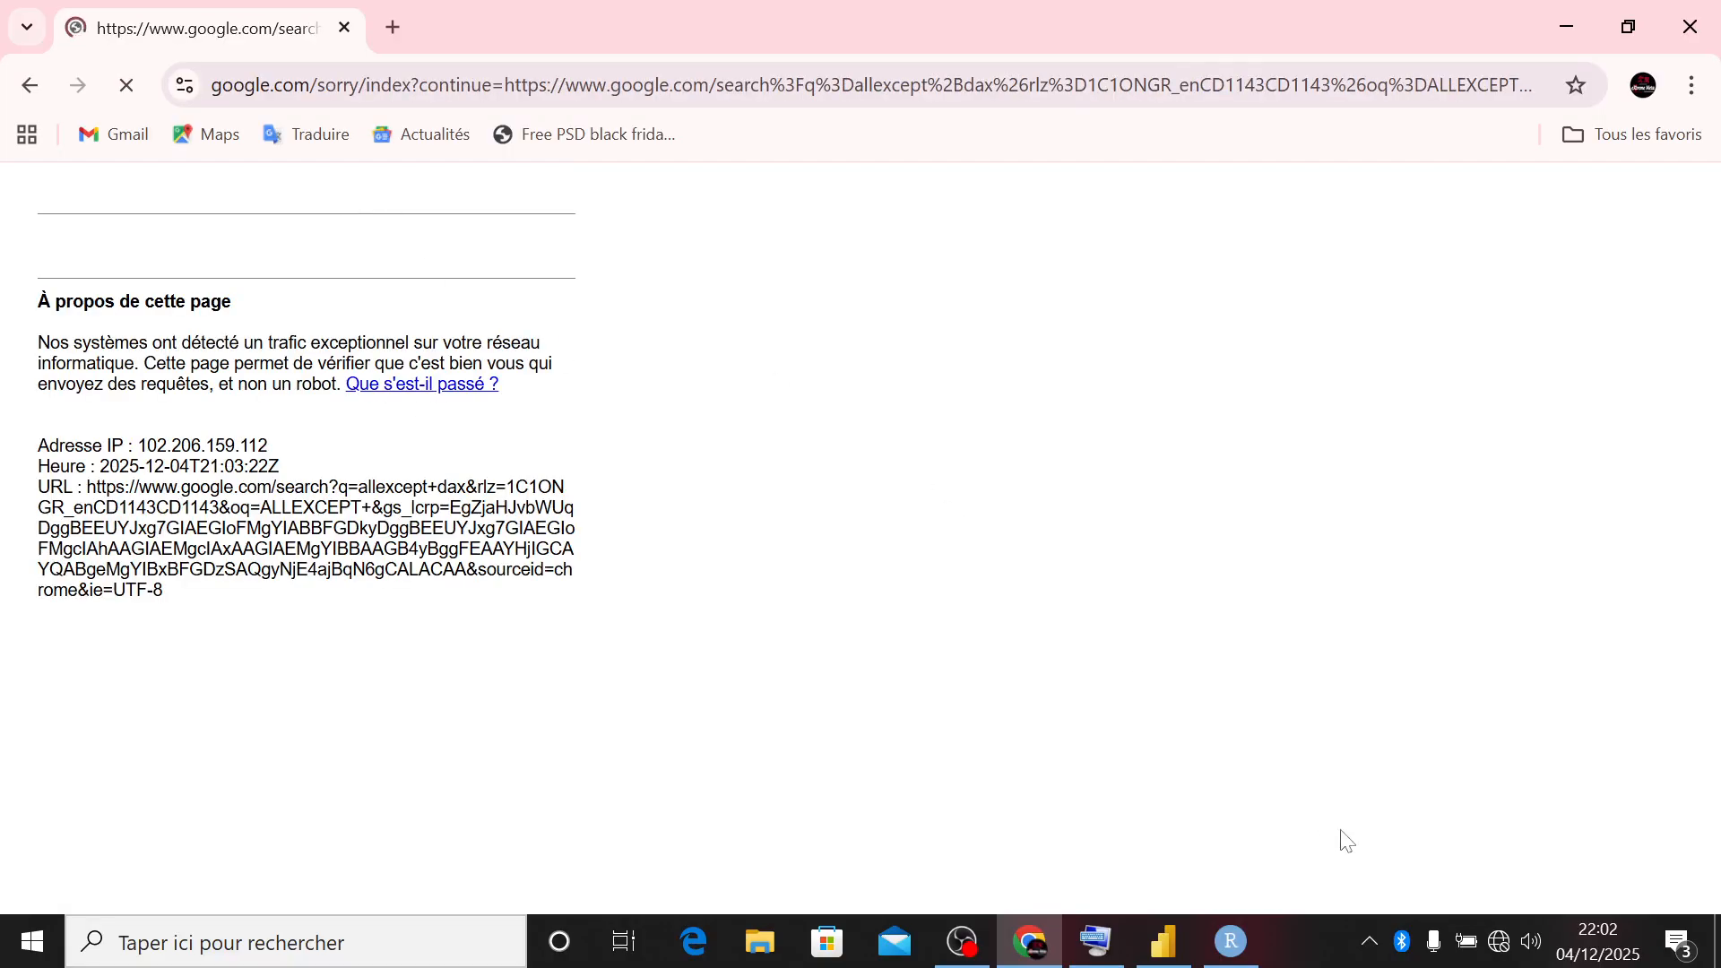
- Check the Wi-Fi connection status and replace the blocked Google search page with a new blank tab
{"action": "left_click", "coordinate": [1500, 945]}
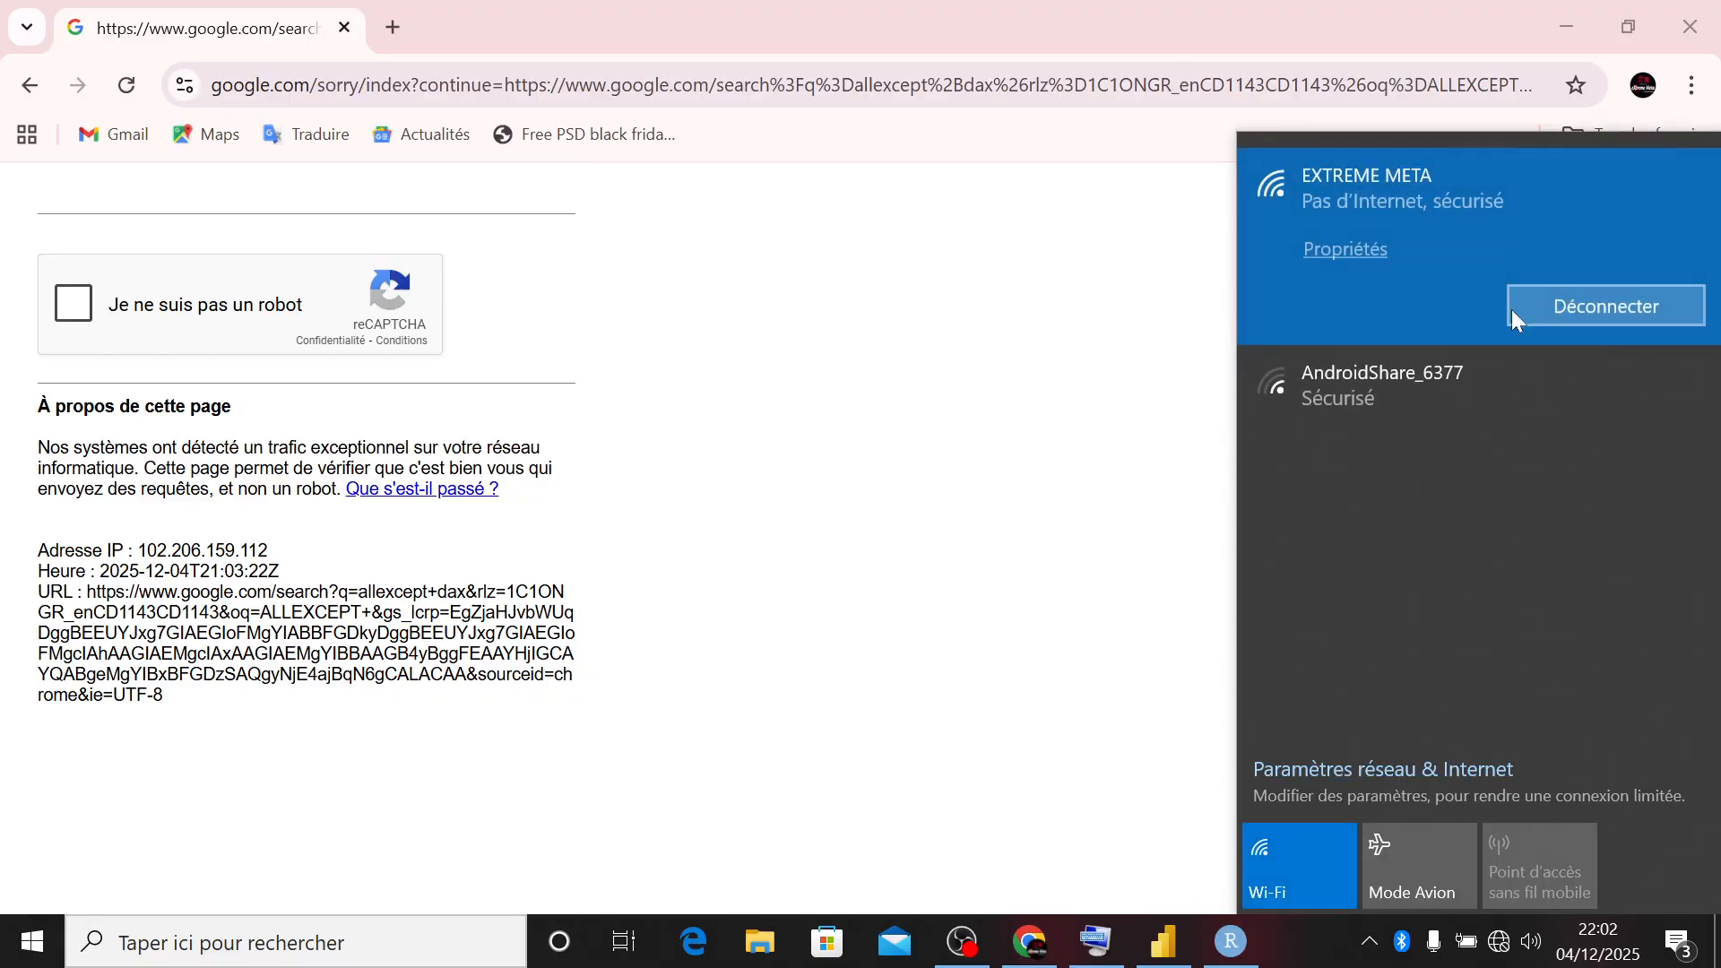
{"action": "left_click", "coordinate": [1210, 405]}
{"action": "left_click", "coordinate": [1500, 942]}
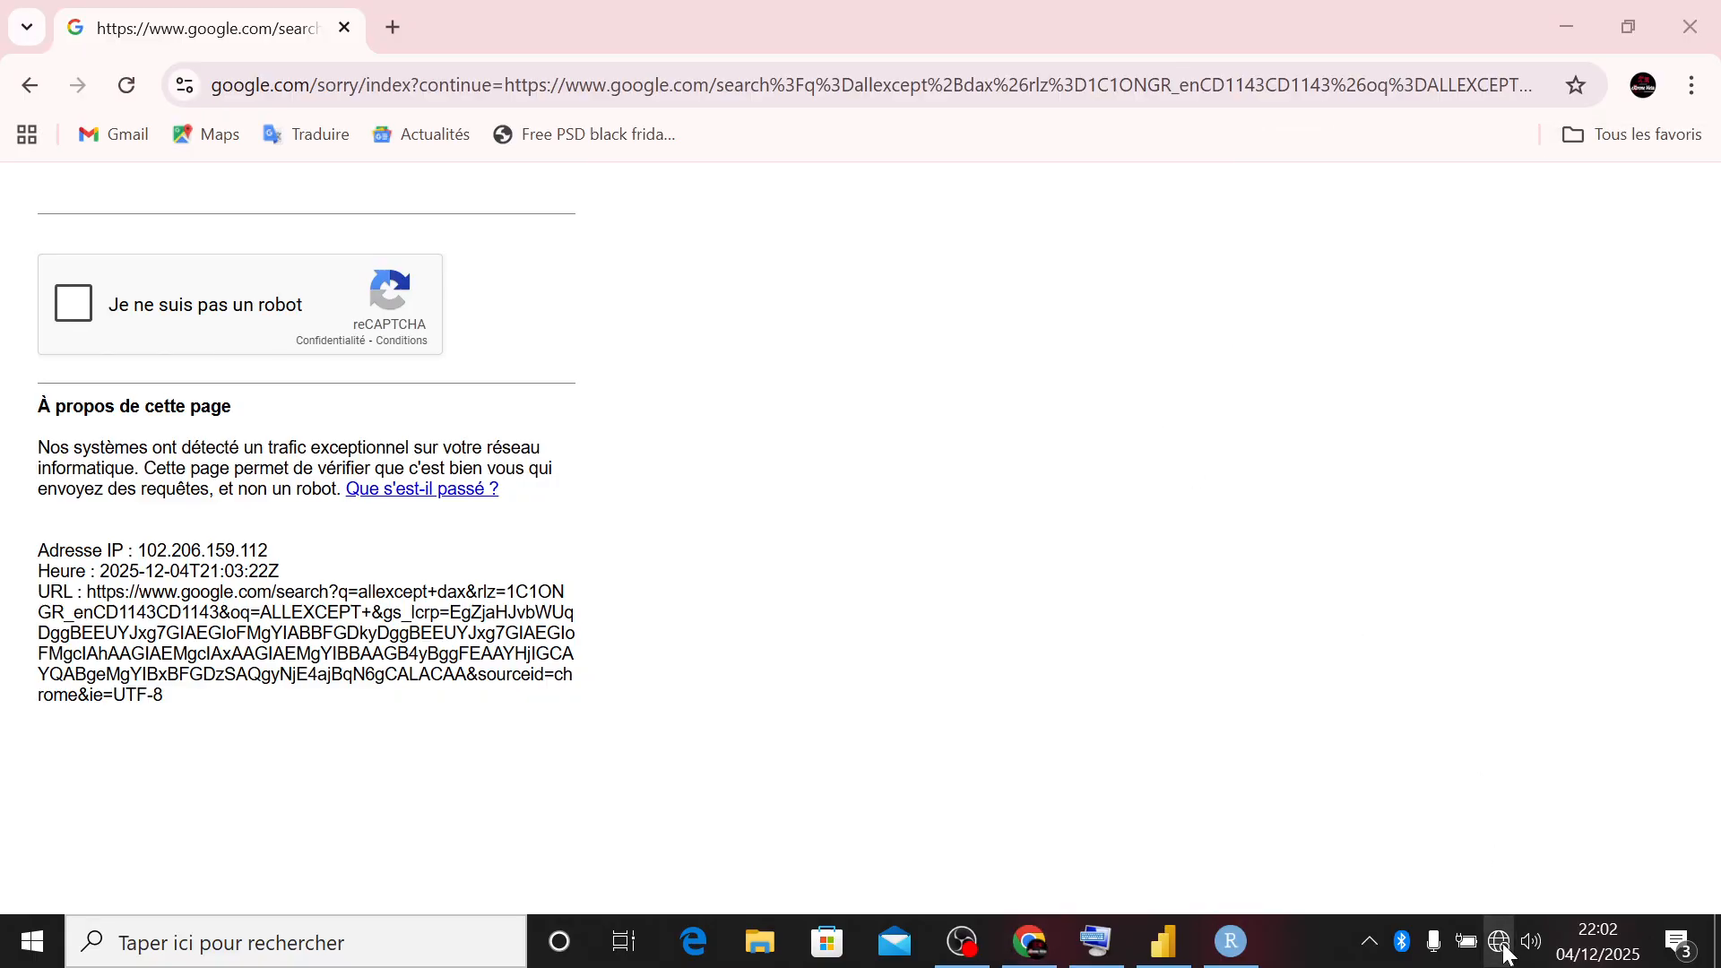
{"action": "left_click", "coordinate": [1502, 945]}
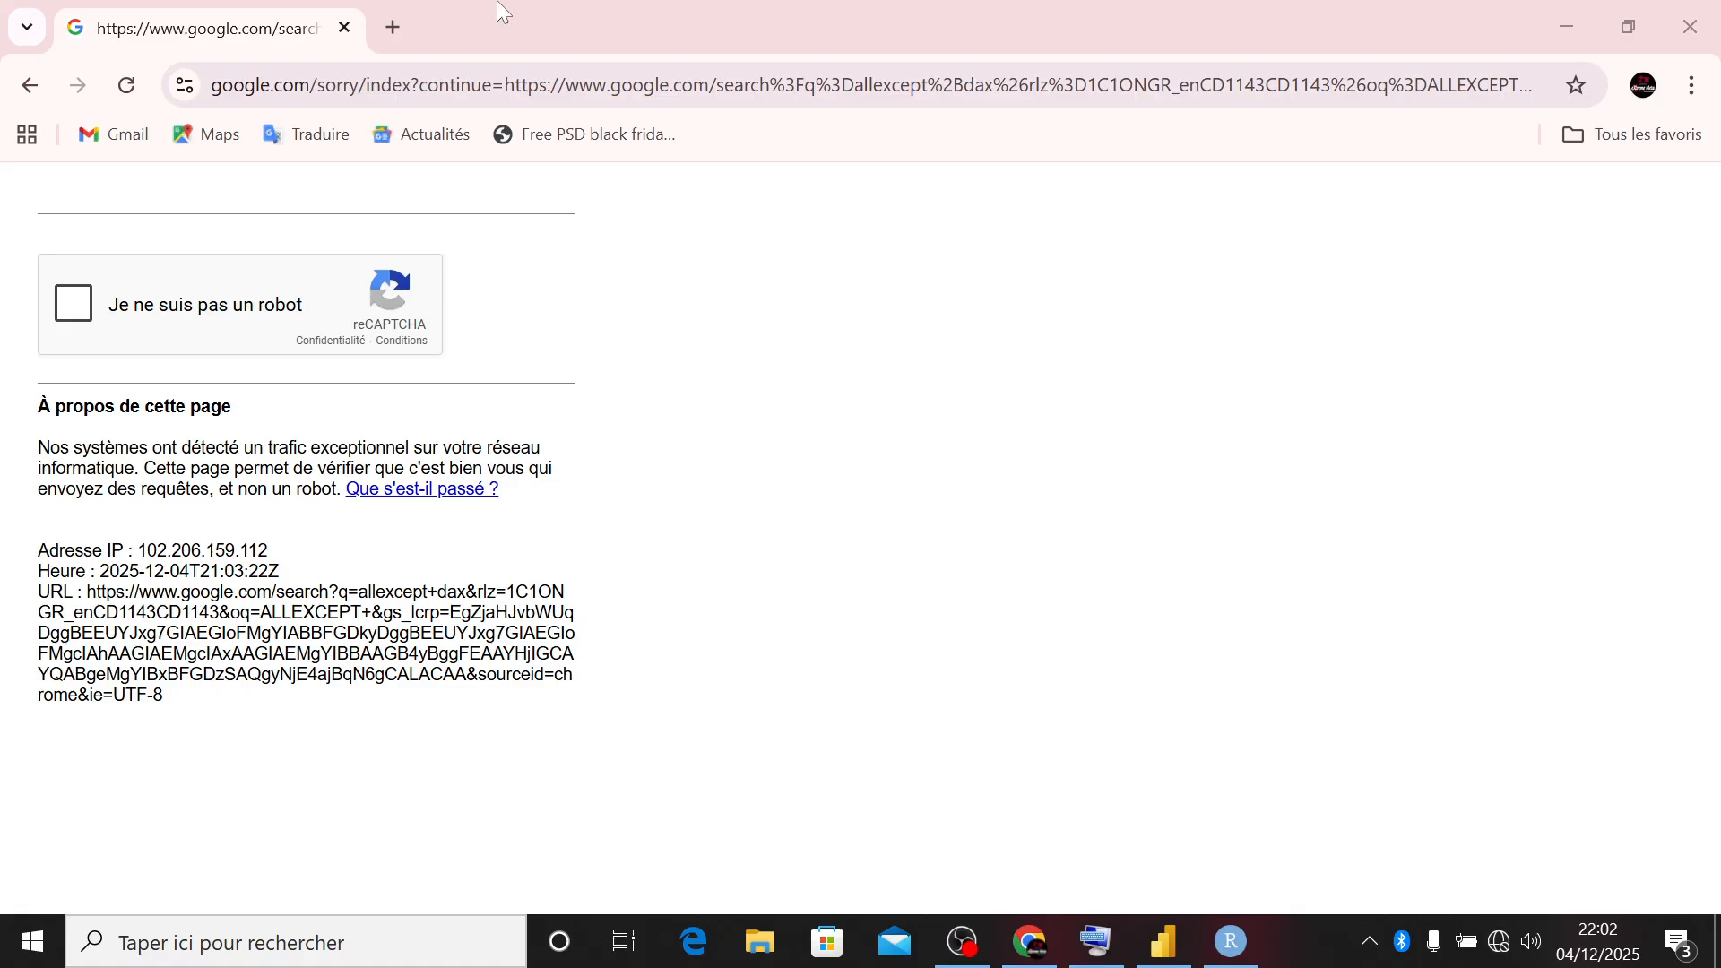
{"action": "left_click", "coordinate": [392, 26]}
{"action": "left_click", "coordinate": [348, 28]}
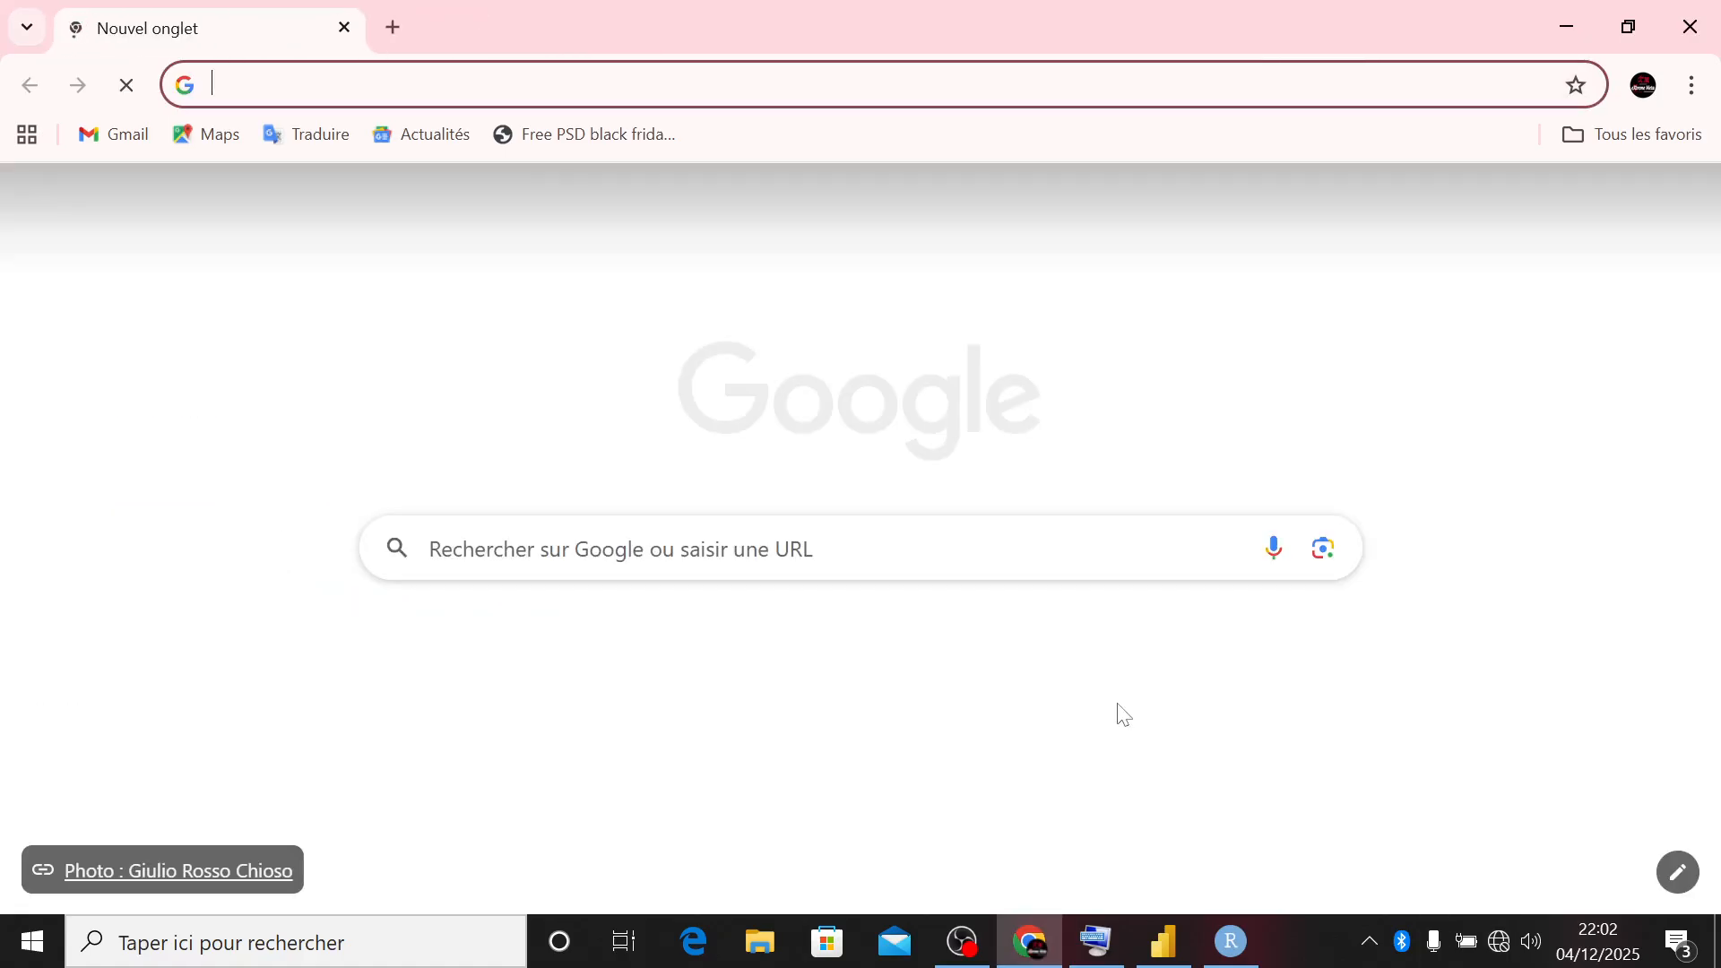
- Disconnect the computer from the EXTREME META Wi-Fi network and reconnect to it
{"action": "left_click", "coordinate": [1502, 945]}
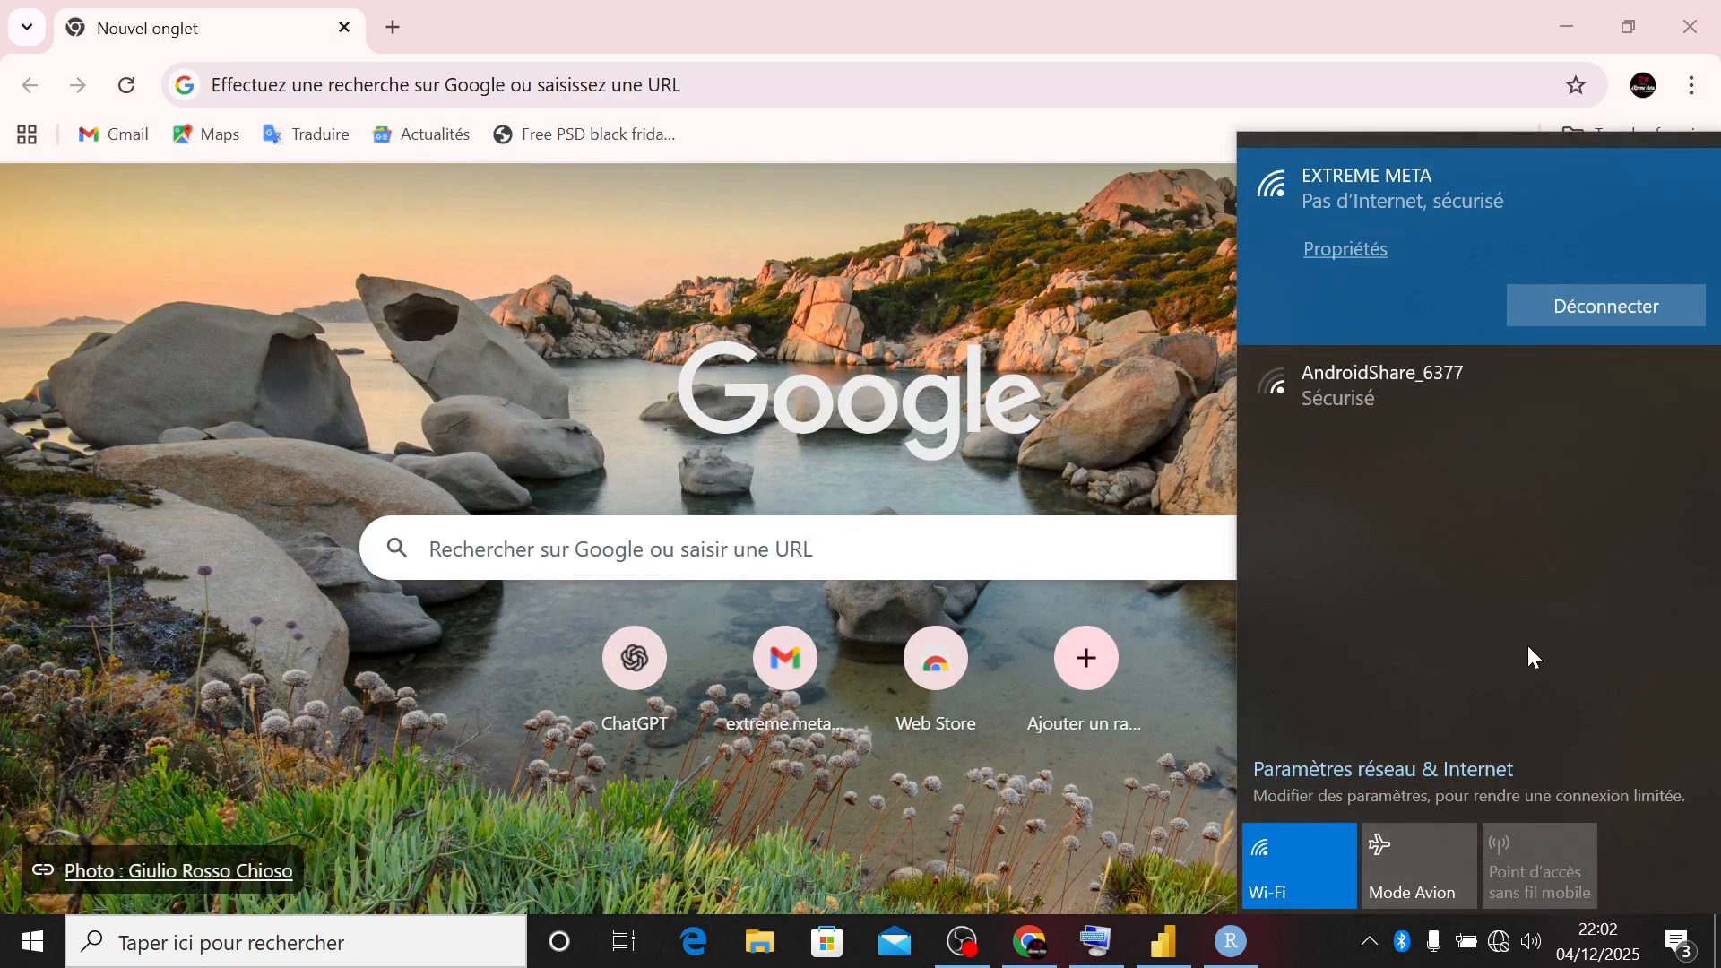
{"action": "left_click", "coordinate": [1504, 930]}
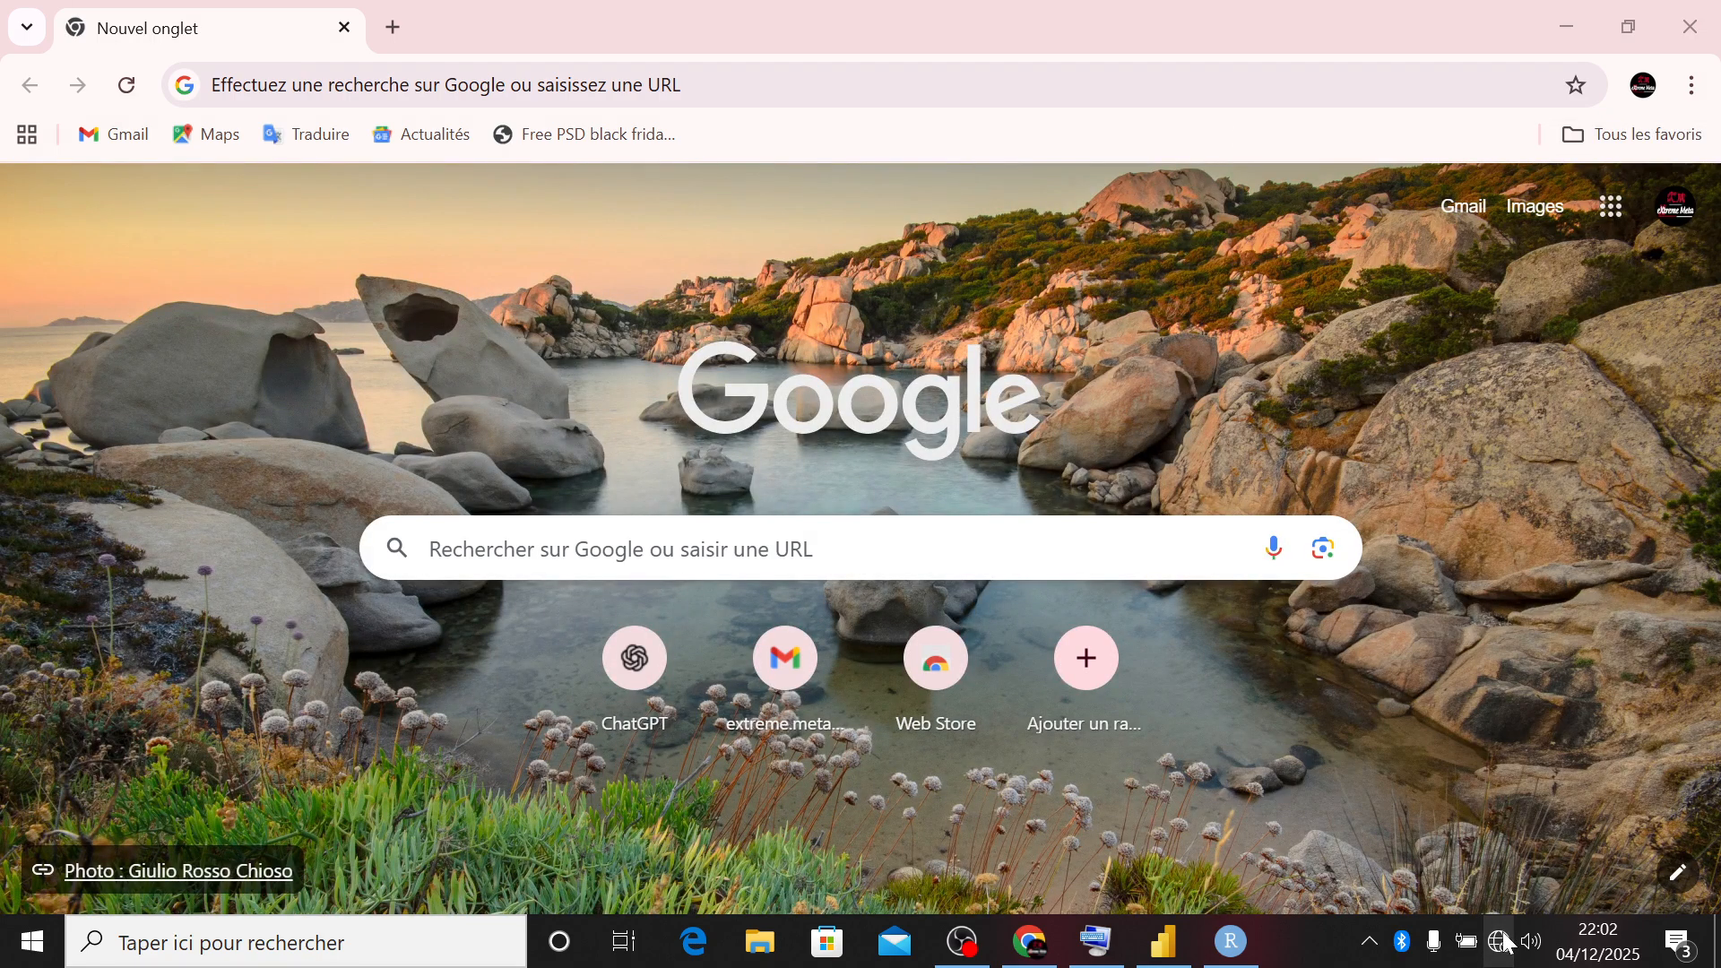
{"action": "left_click", "coordinate": [1502, 941]}
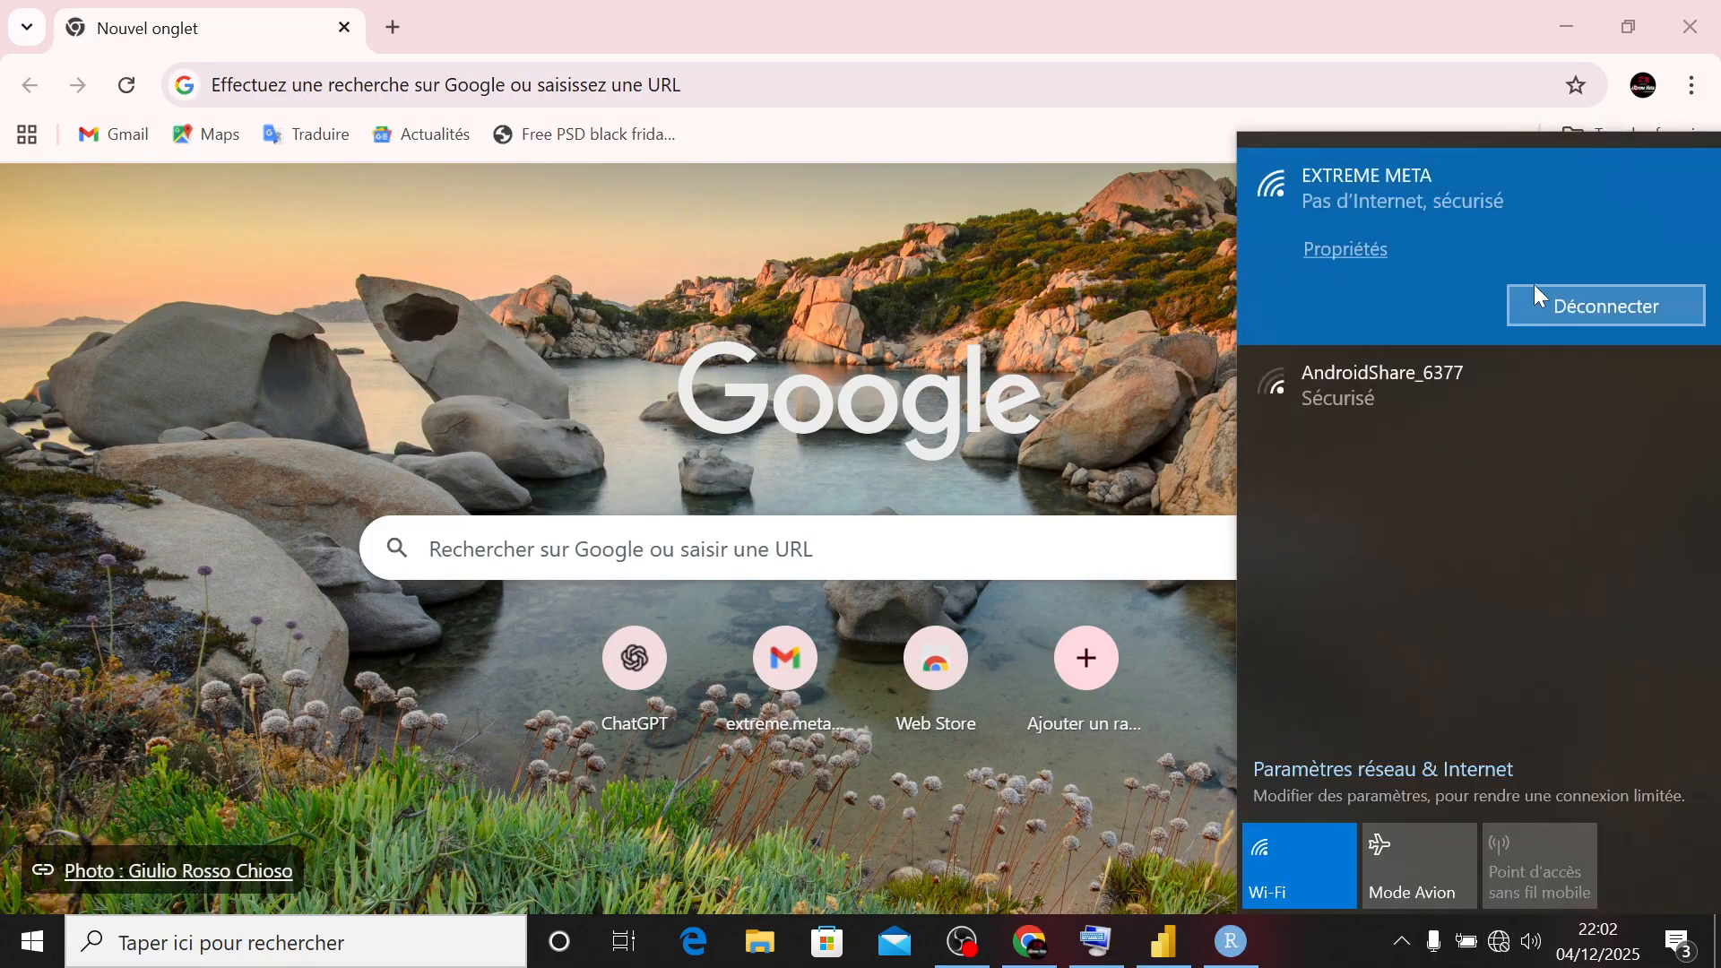
{"action": "left_click", "coordinate": [1535, 307]}
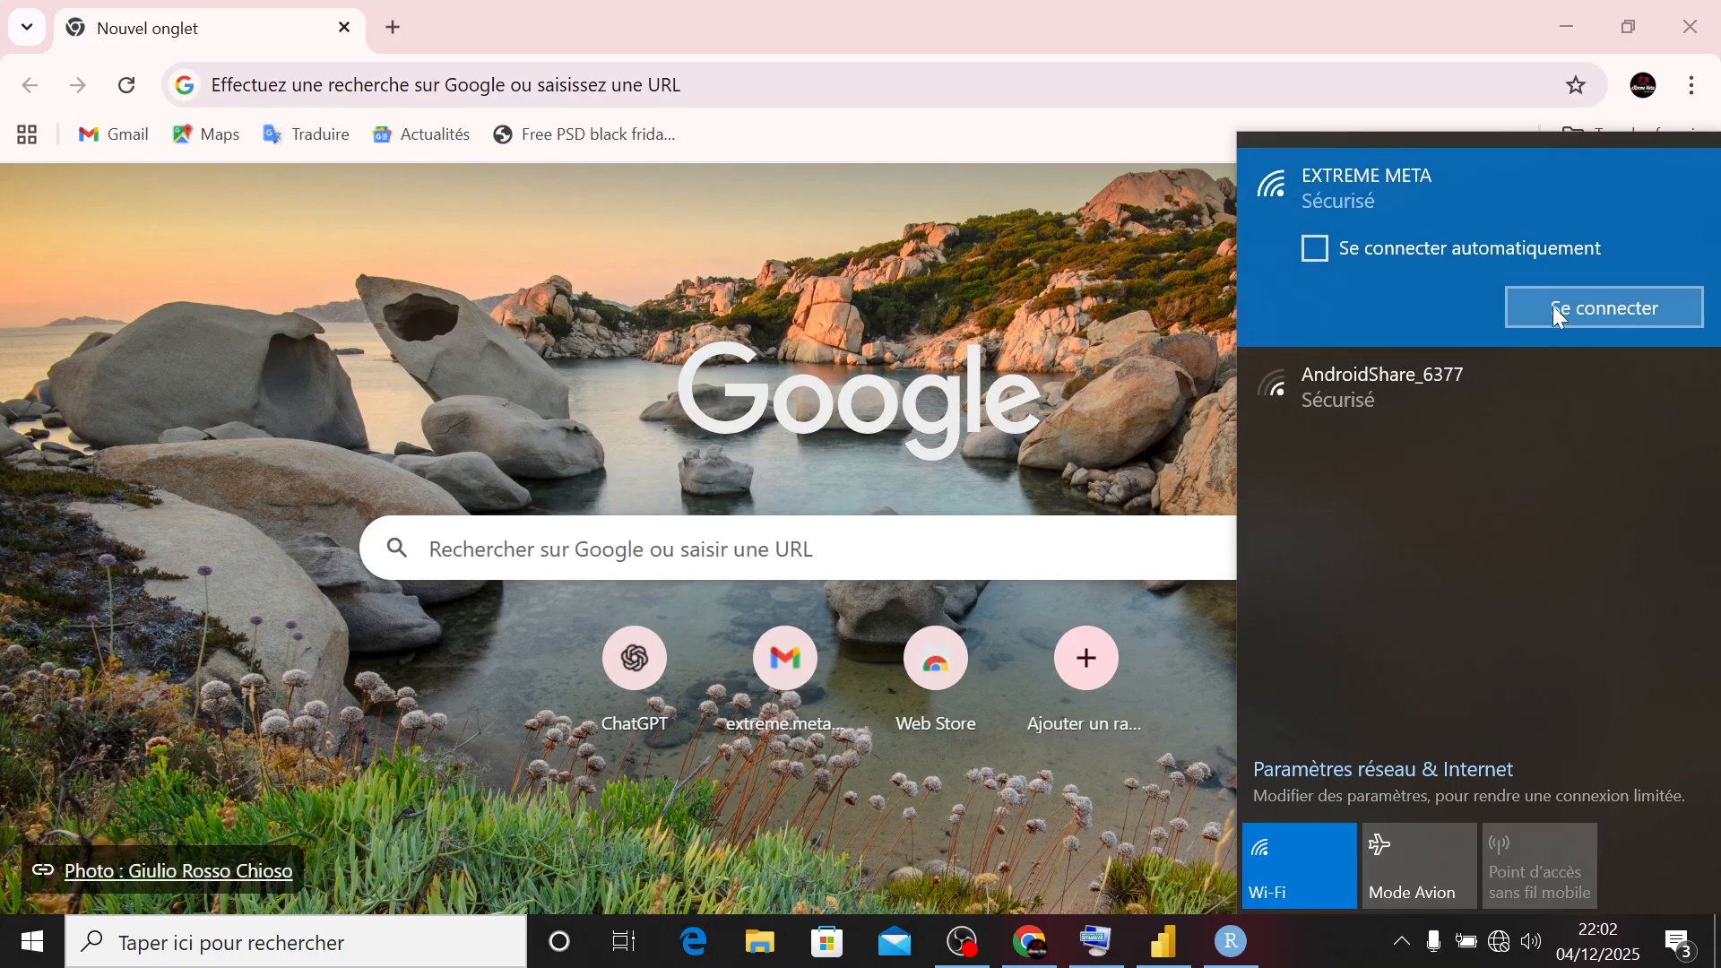
{"action": "left_click", "coordinate": [1549, 309]}
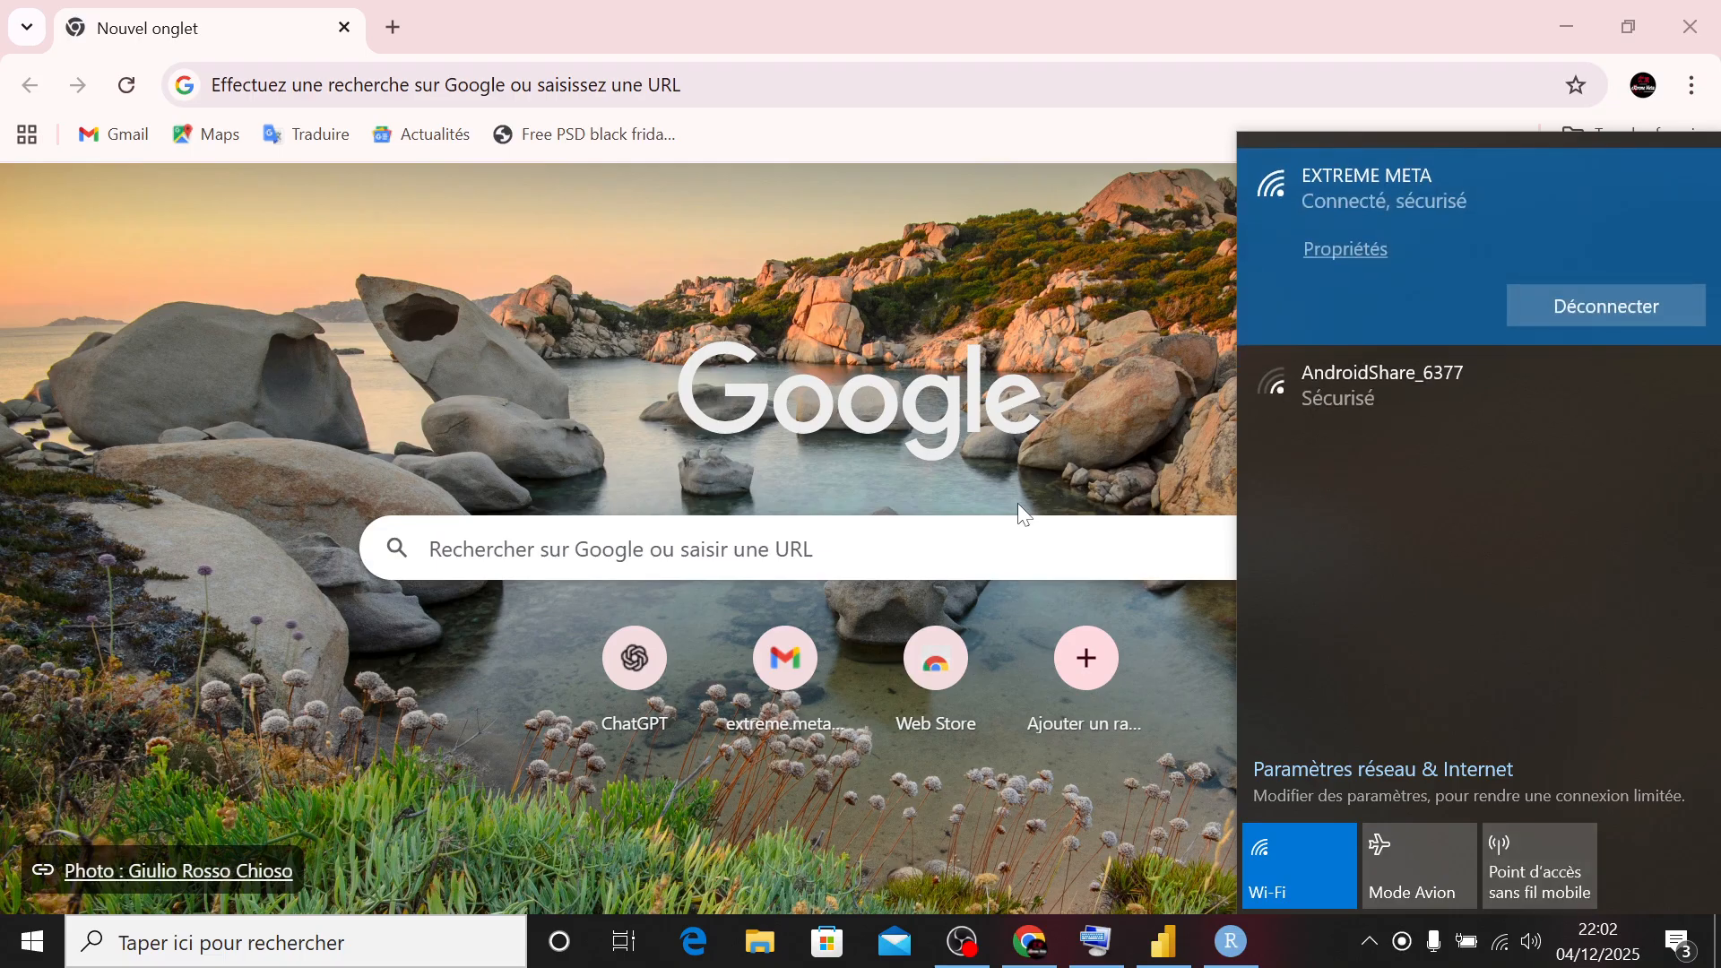
- Search Google for "allexcept dax" and complete the reCAPTCHA check
{"action": "left_click", "coordinate": [460, 104]}
{"action": "type", "text": "ALLEXCEPT"}
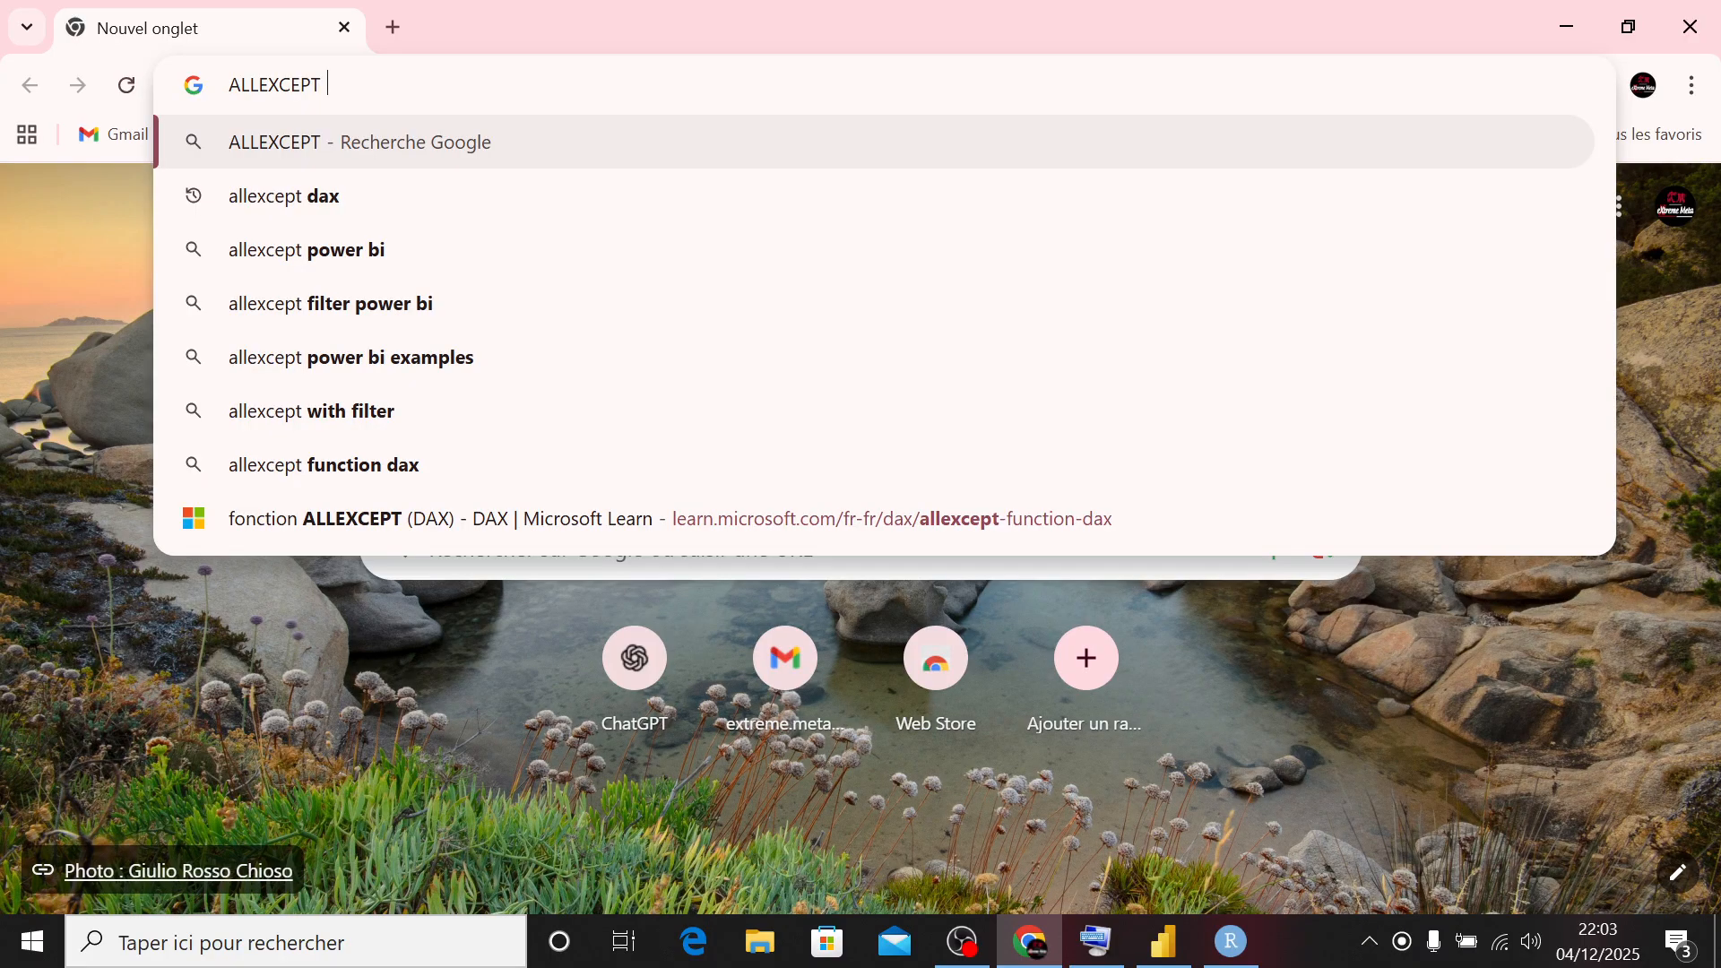
{"action": "left_click", "coordinate": [389, 195]}
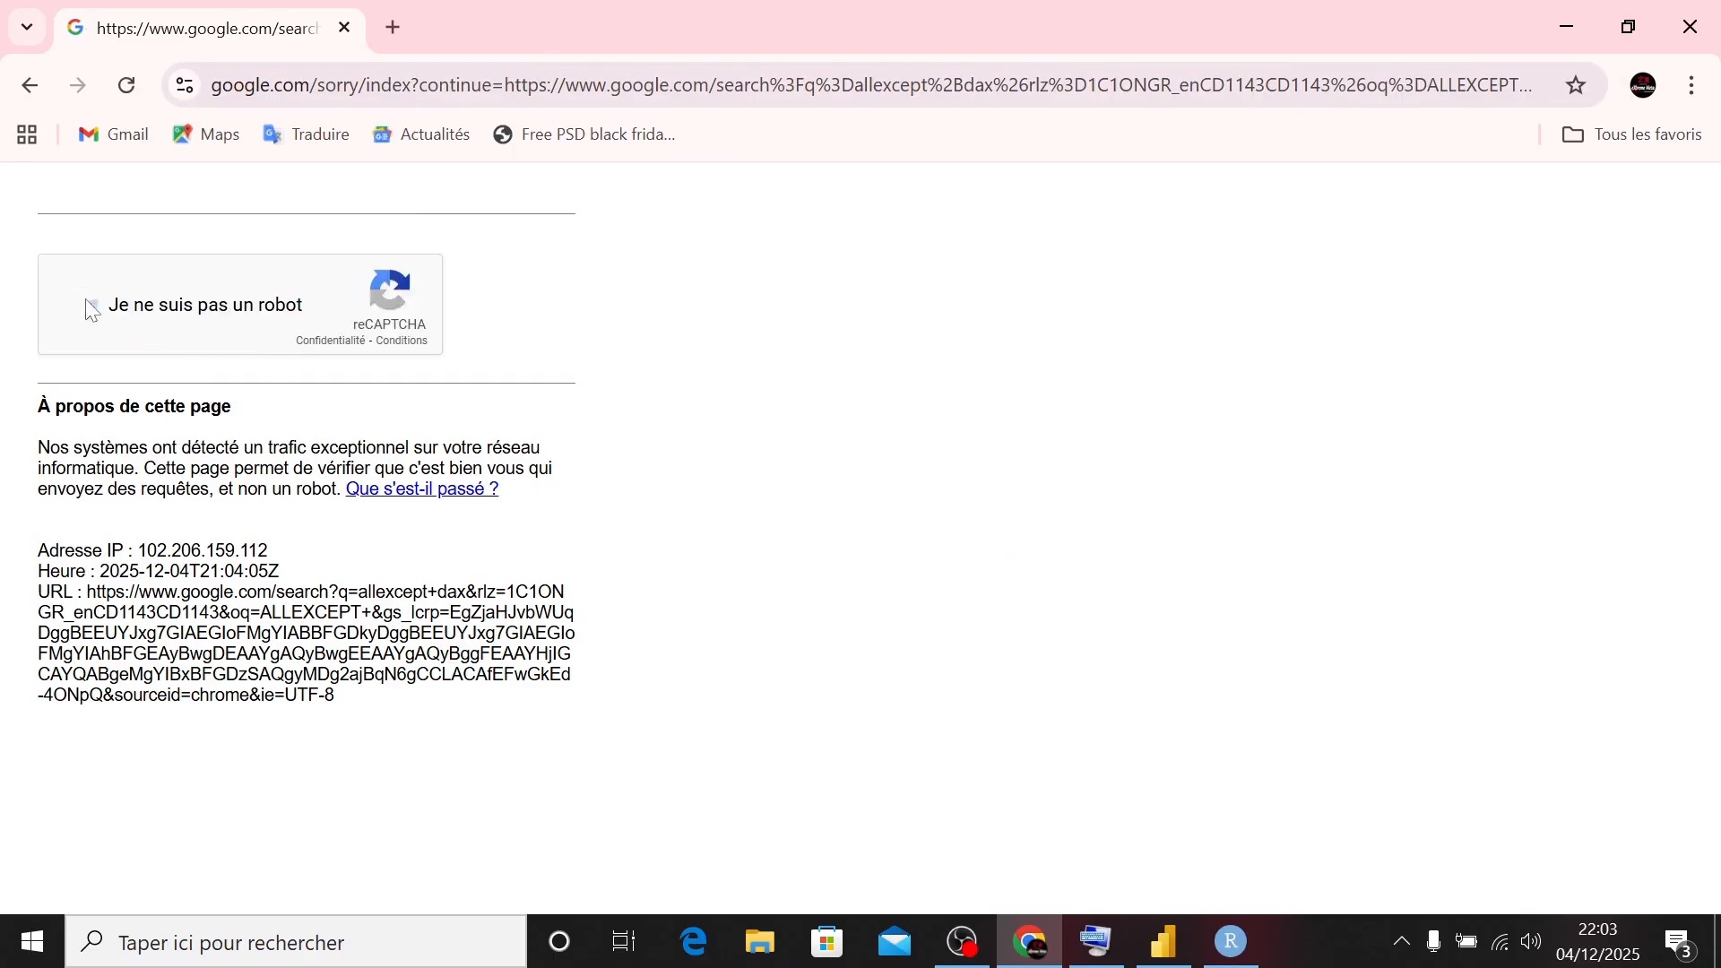
{"action": "left_click", "coordinate": [91, 306]}
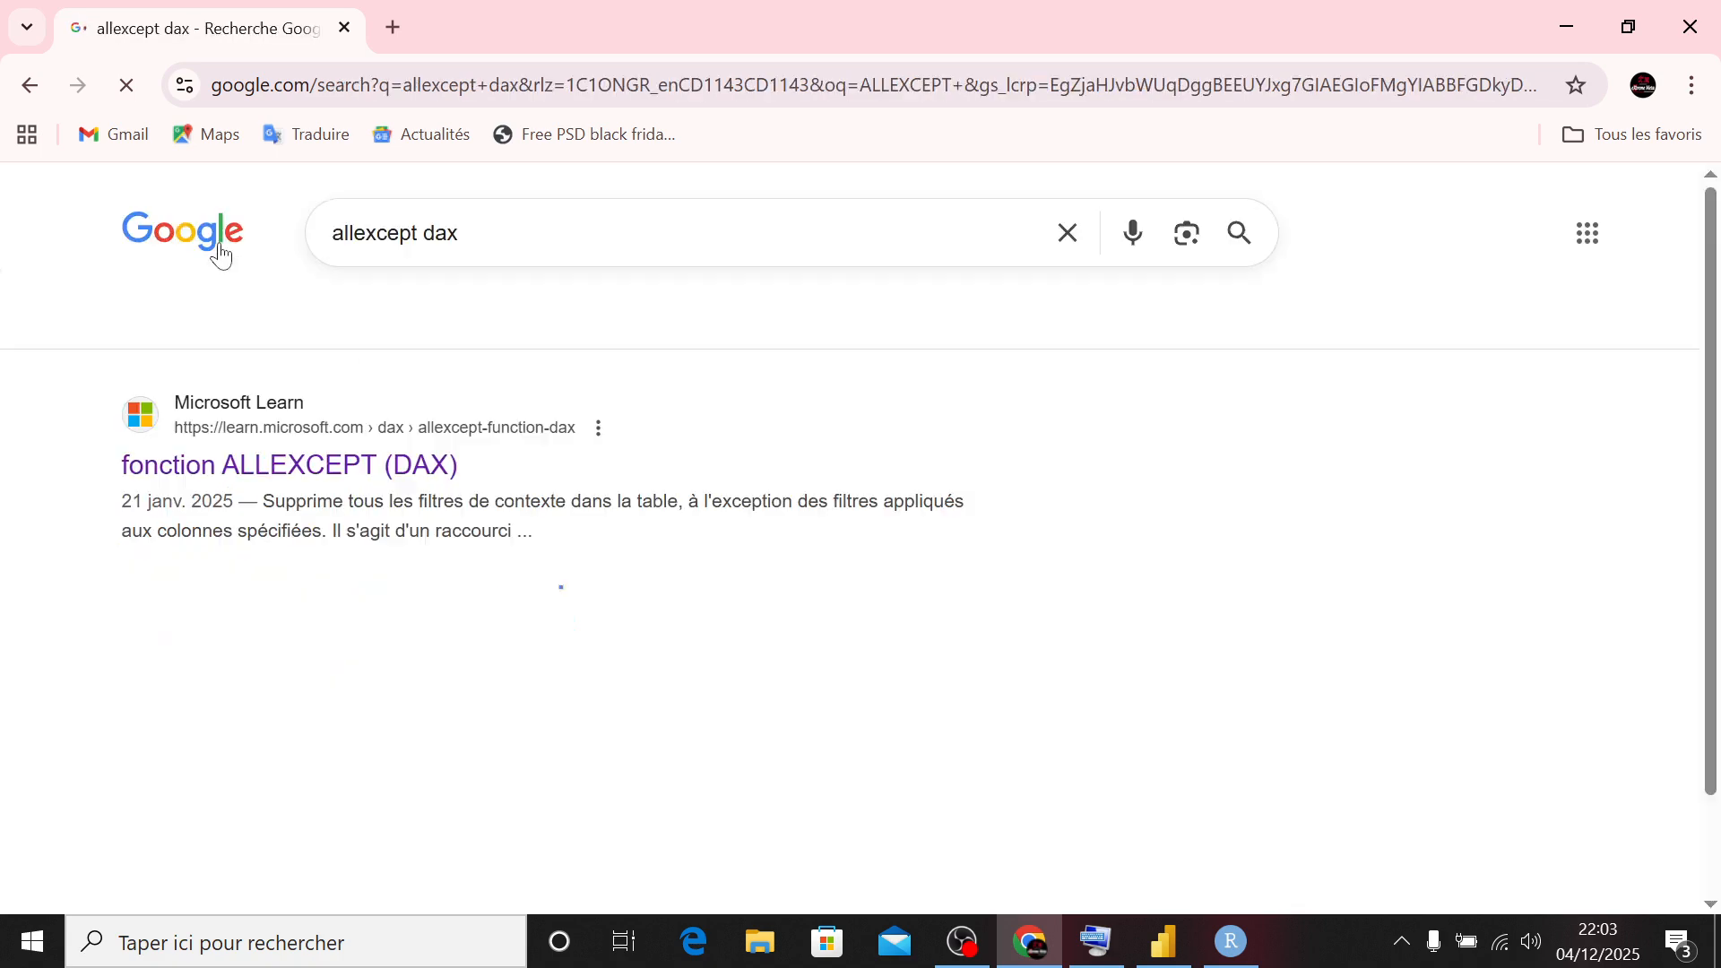
- Open the Microsoft Learn article on ALLEXCEPT and compare its syntax with the Recence (jour) formula in Power BI
{"action": "left_click", "coordinate": [278, 468]}
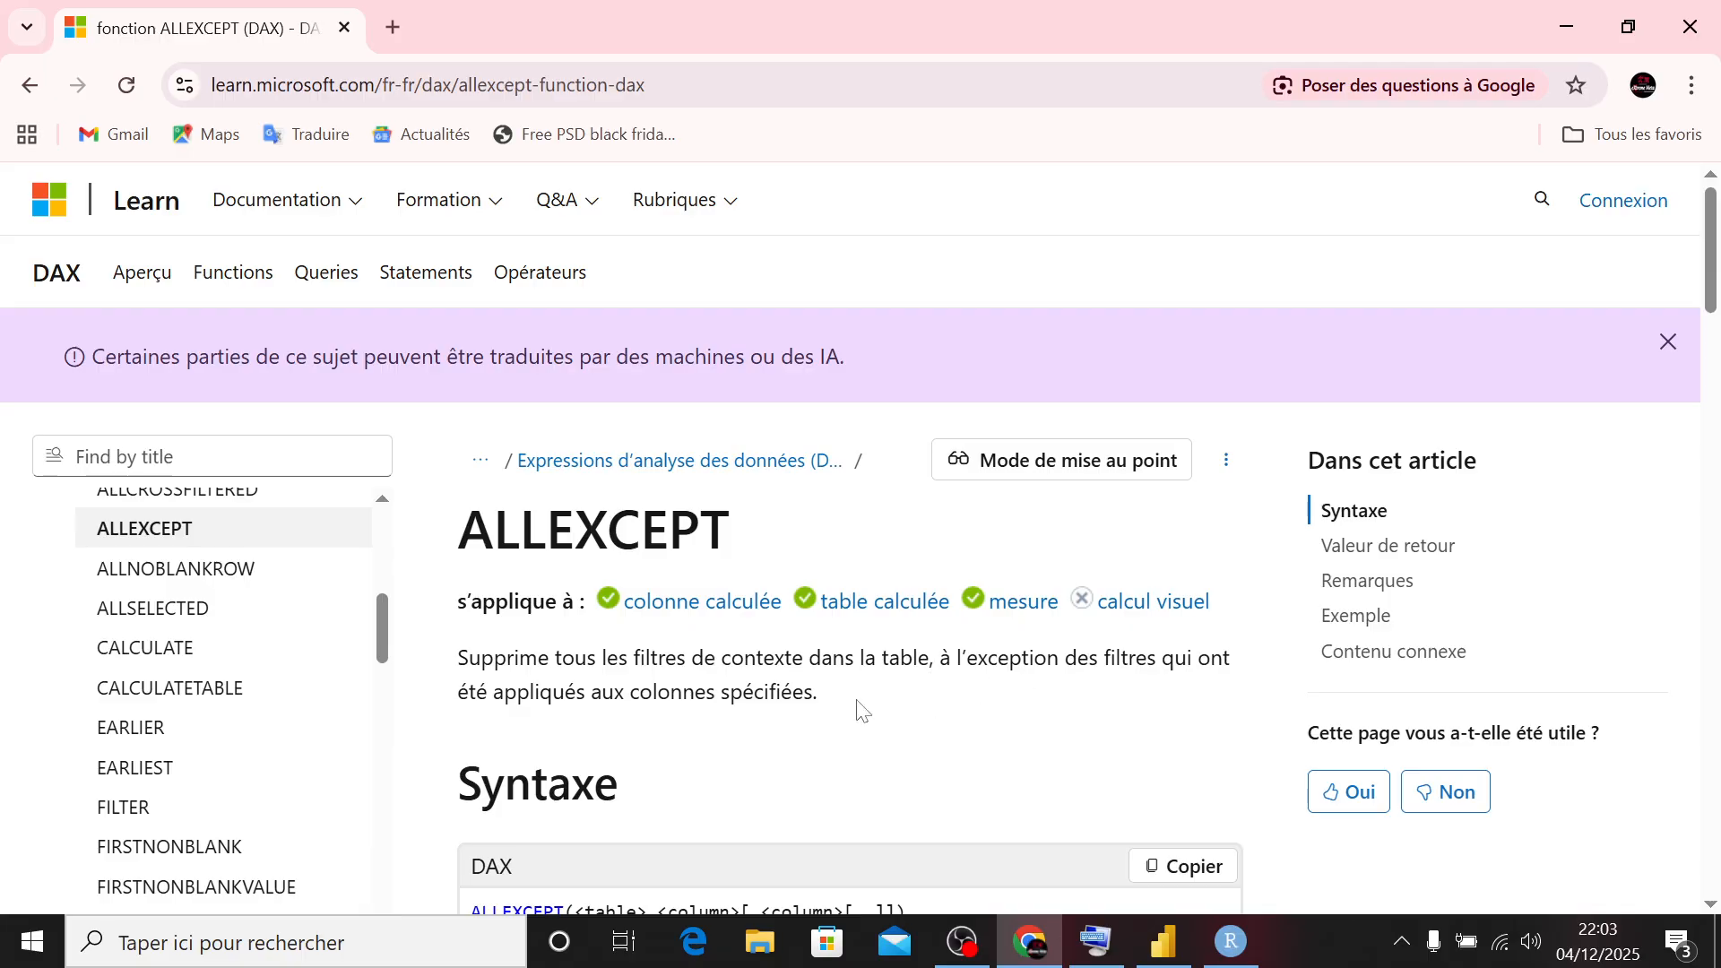
{"action": "scroll", "coordinate": [860, 707], "scroll_direction": "down", "scroll_amount": 3}
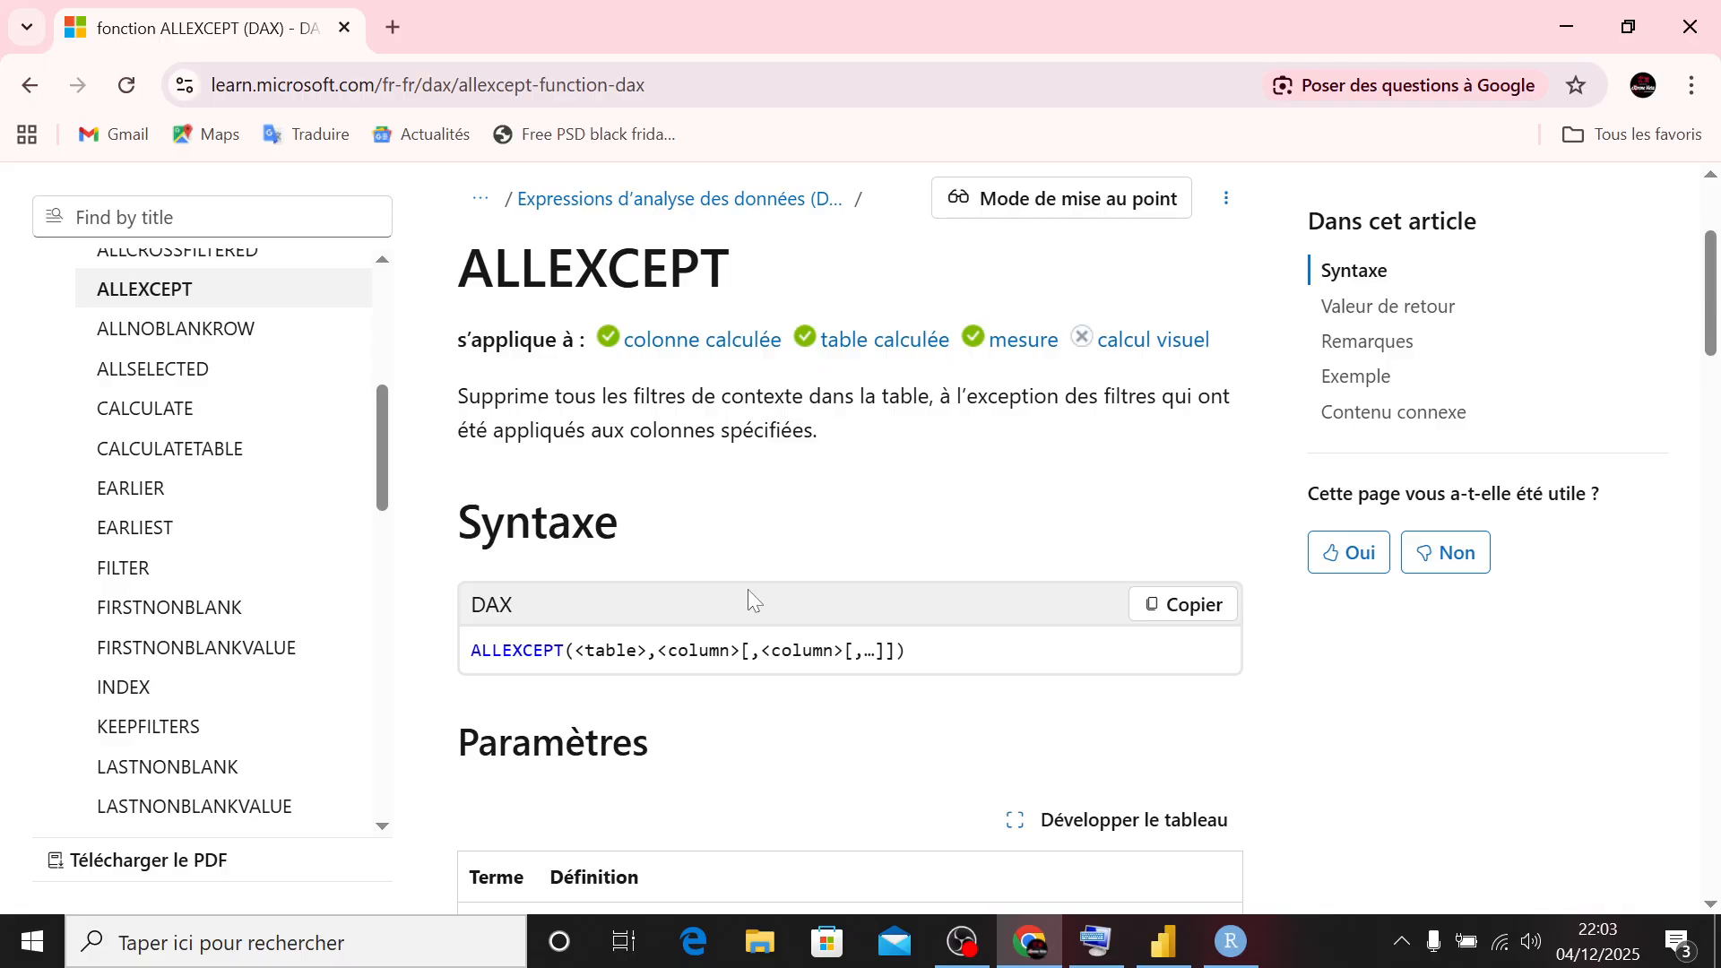
{"action": "left_click", "coordinate": [1162, 943]}
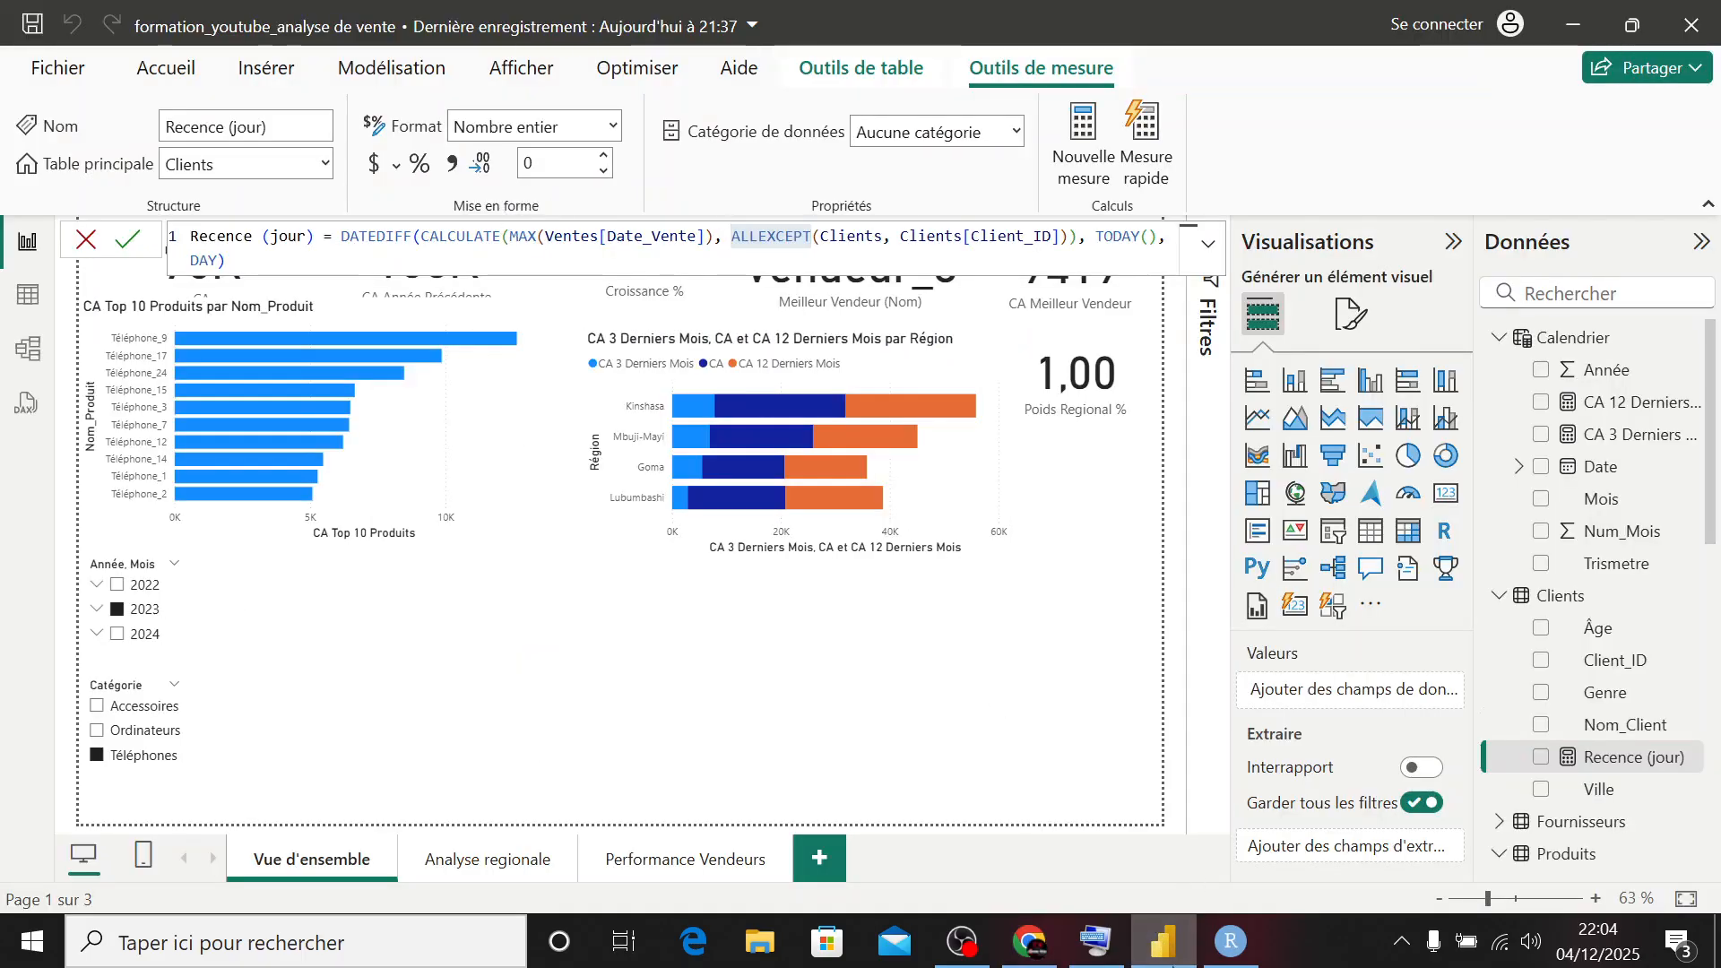
- Switch back to Chrome, search Google for "max dax" and open the Microsoft Learn article on the MAX function
{"action": "left_click", "coordinate": [1029, 941]}
{"action": "key", "text": "ctrl+l"}
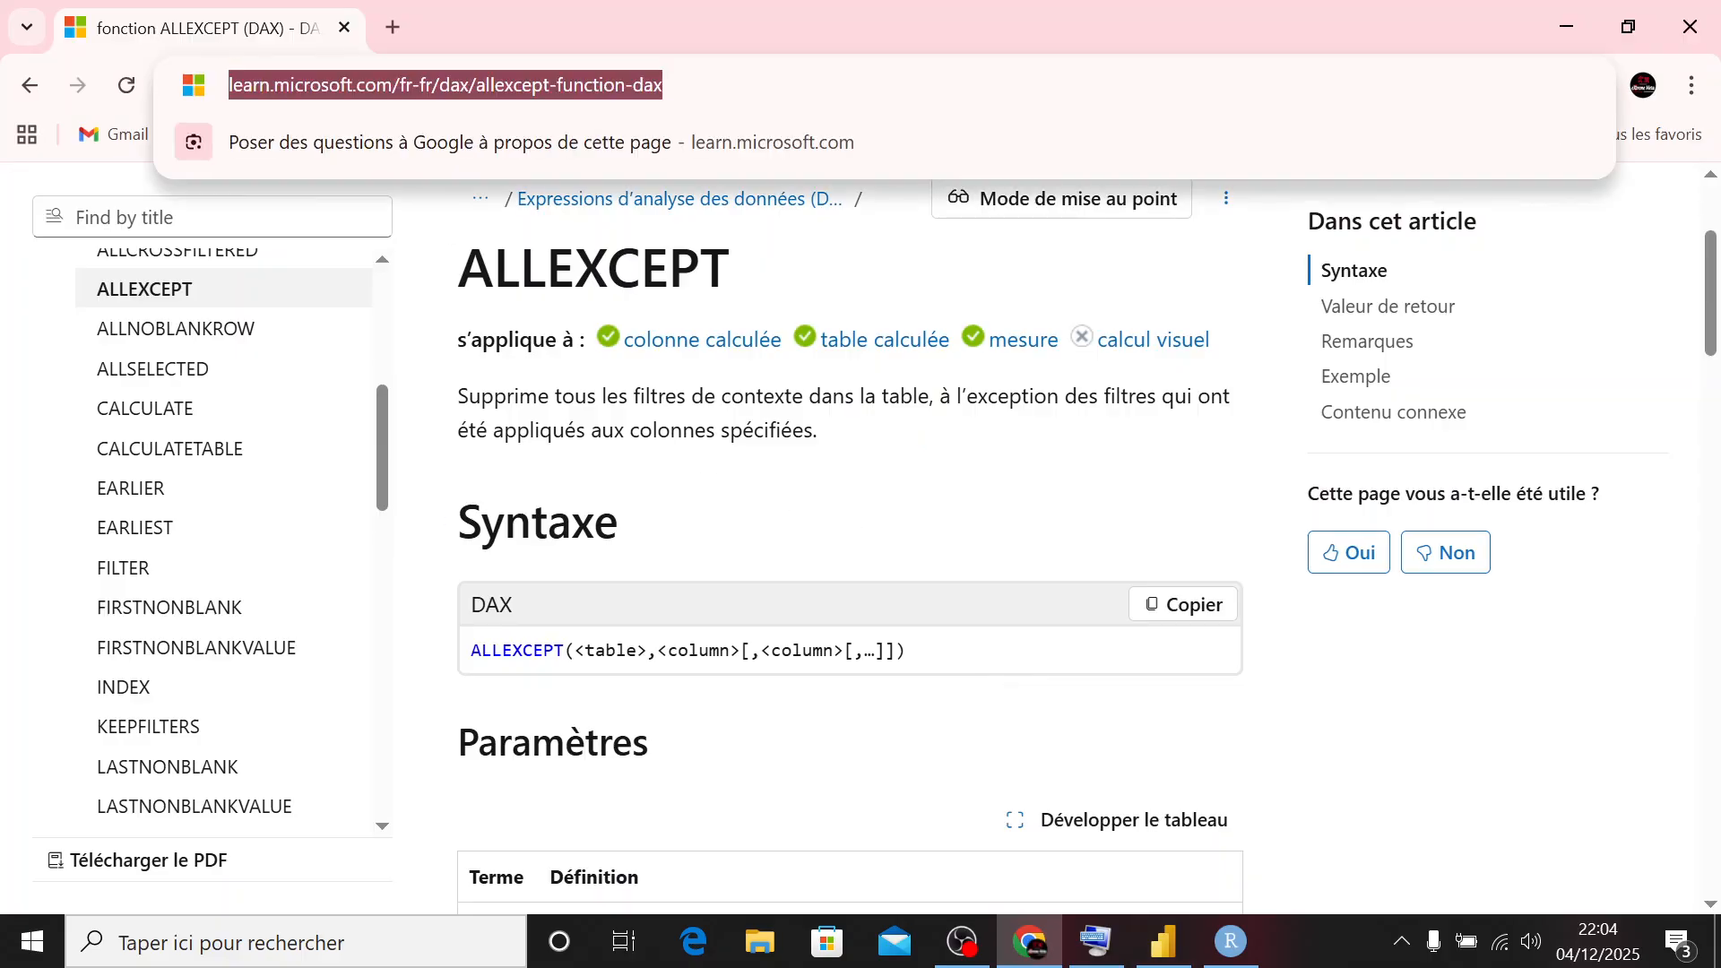
{"action": "type", "text": "max "}
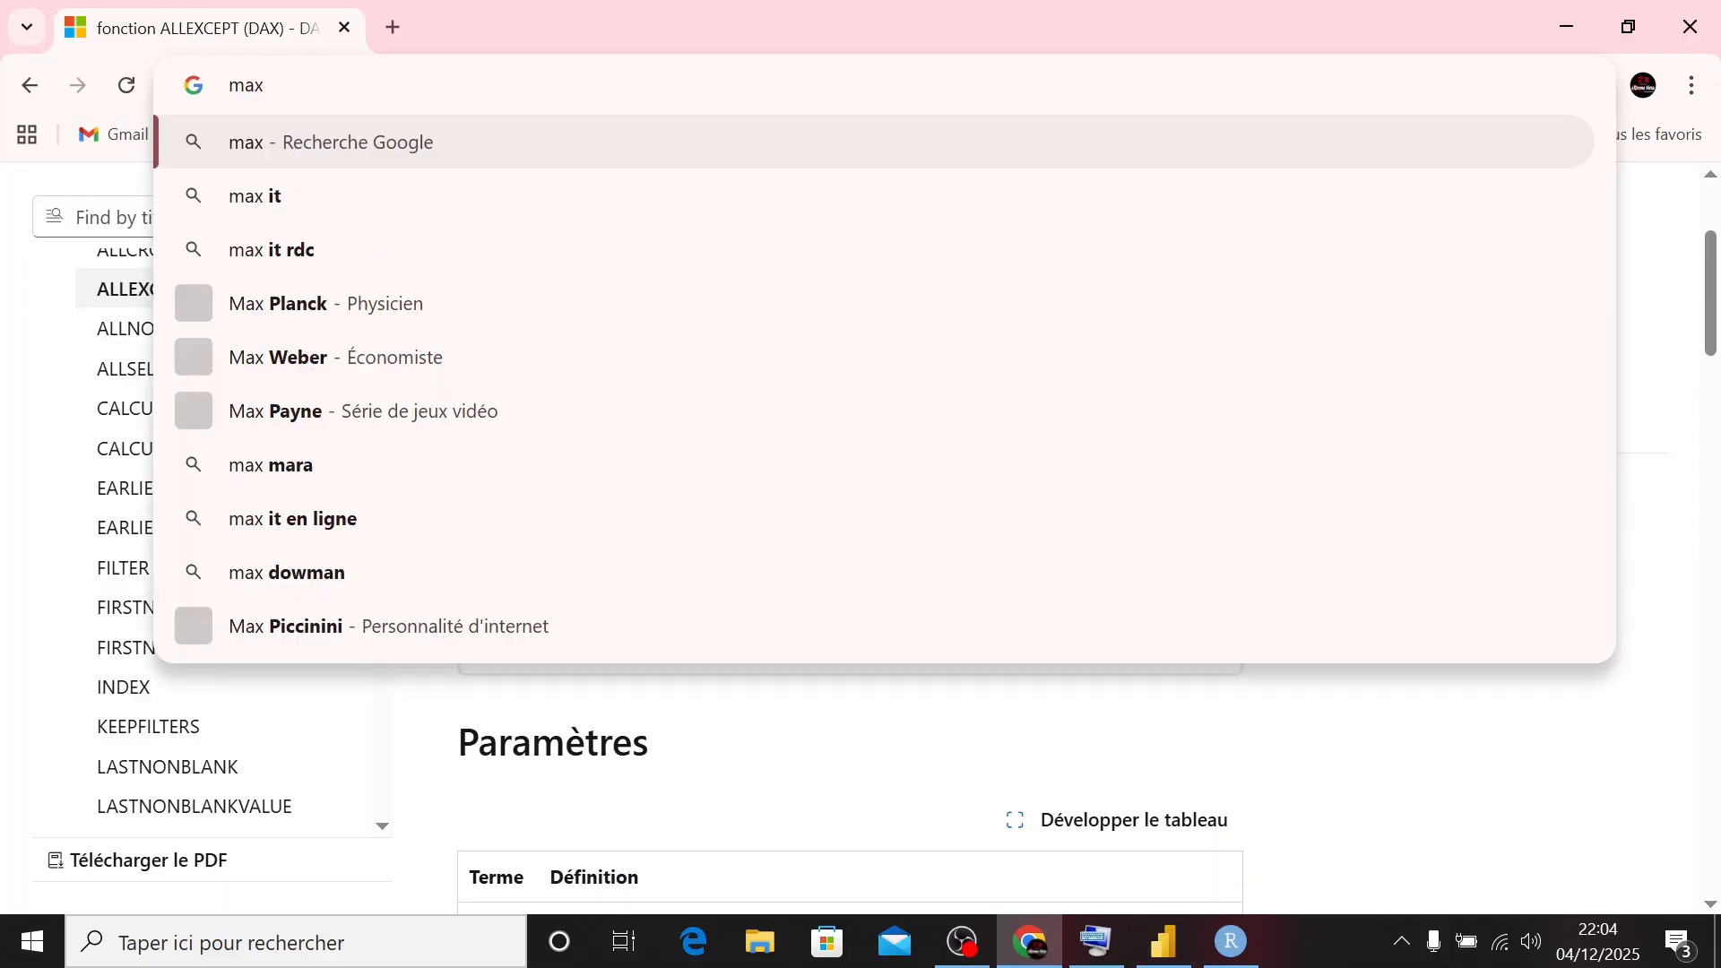
{"action": "type", "text": "dax"}
{"action": "key", "text": "Return"}
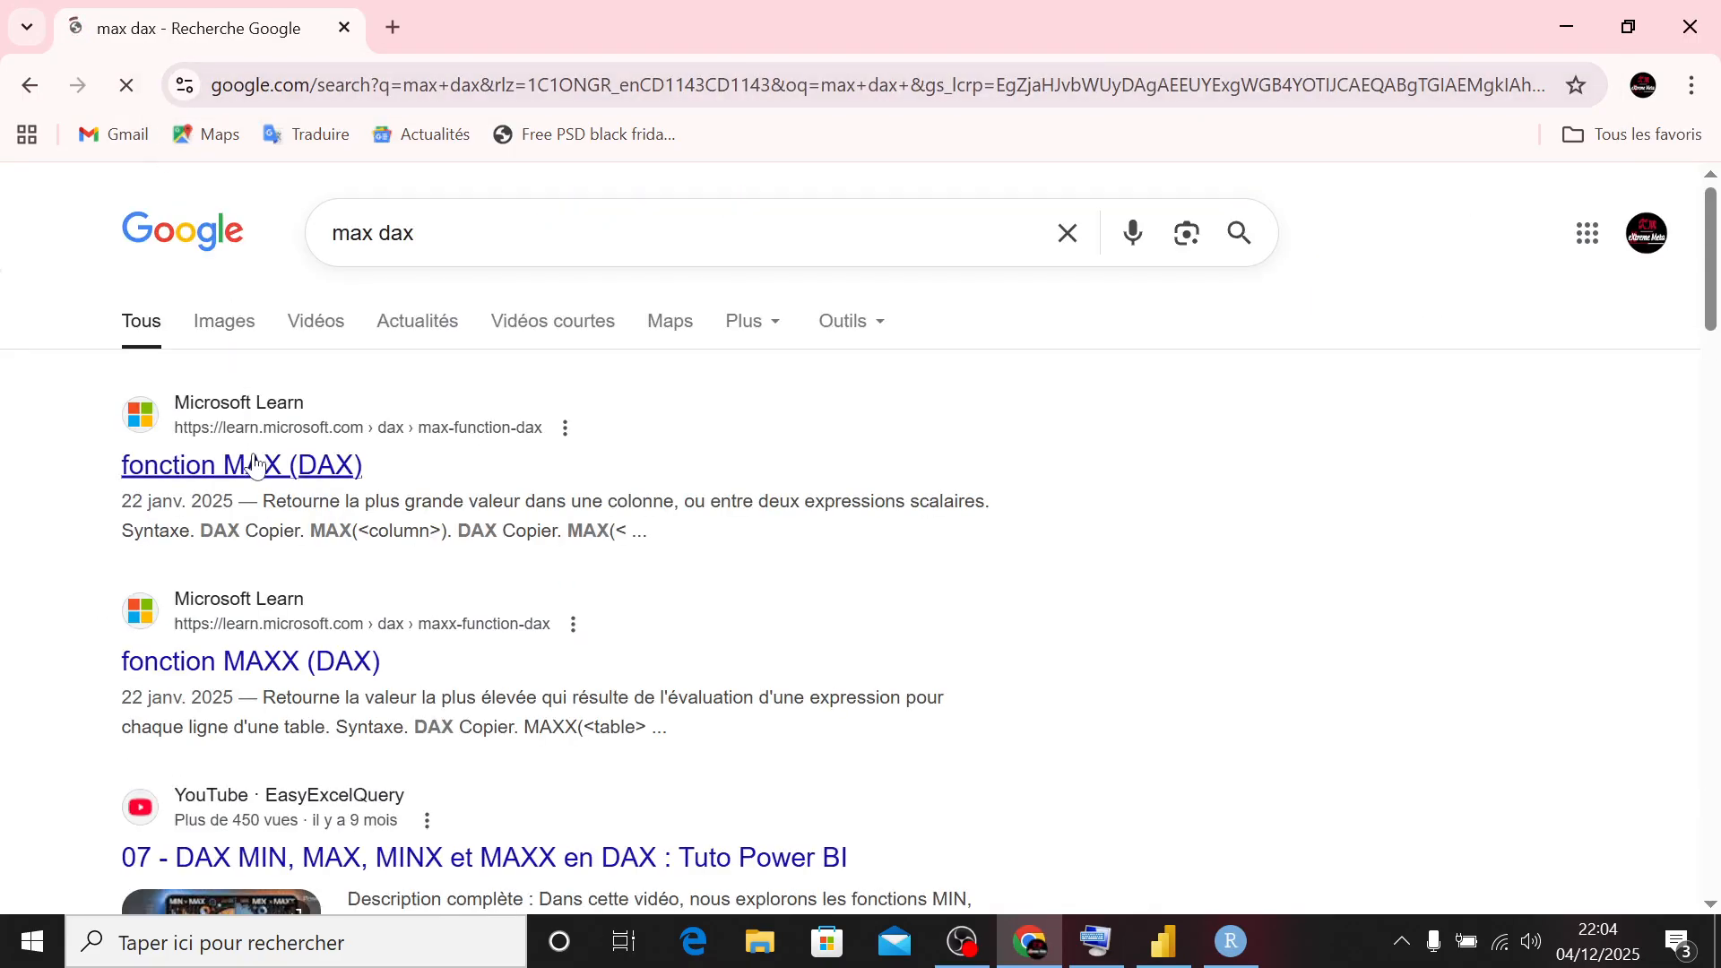
{"action": "left_click", "coordinate": [244, 461]}
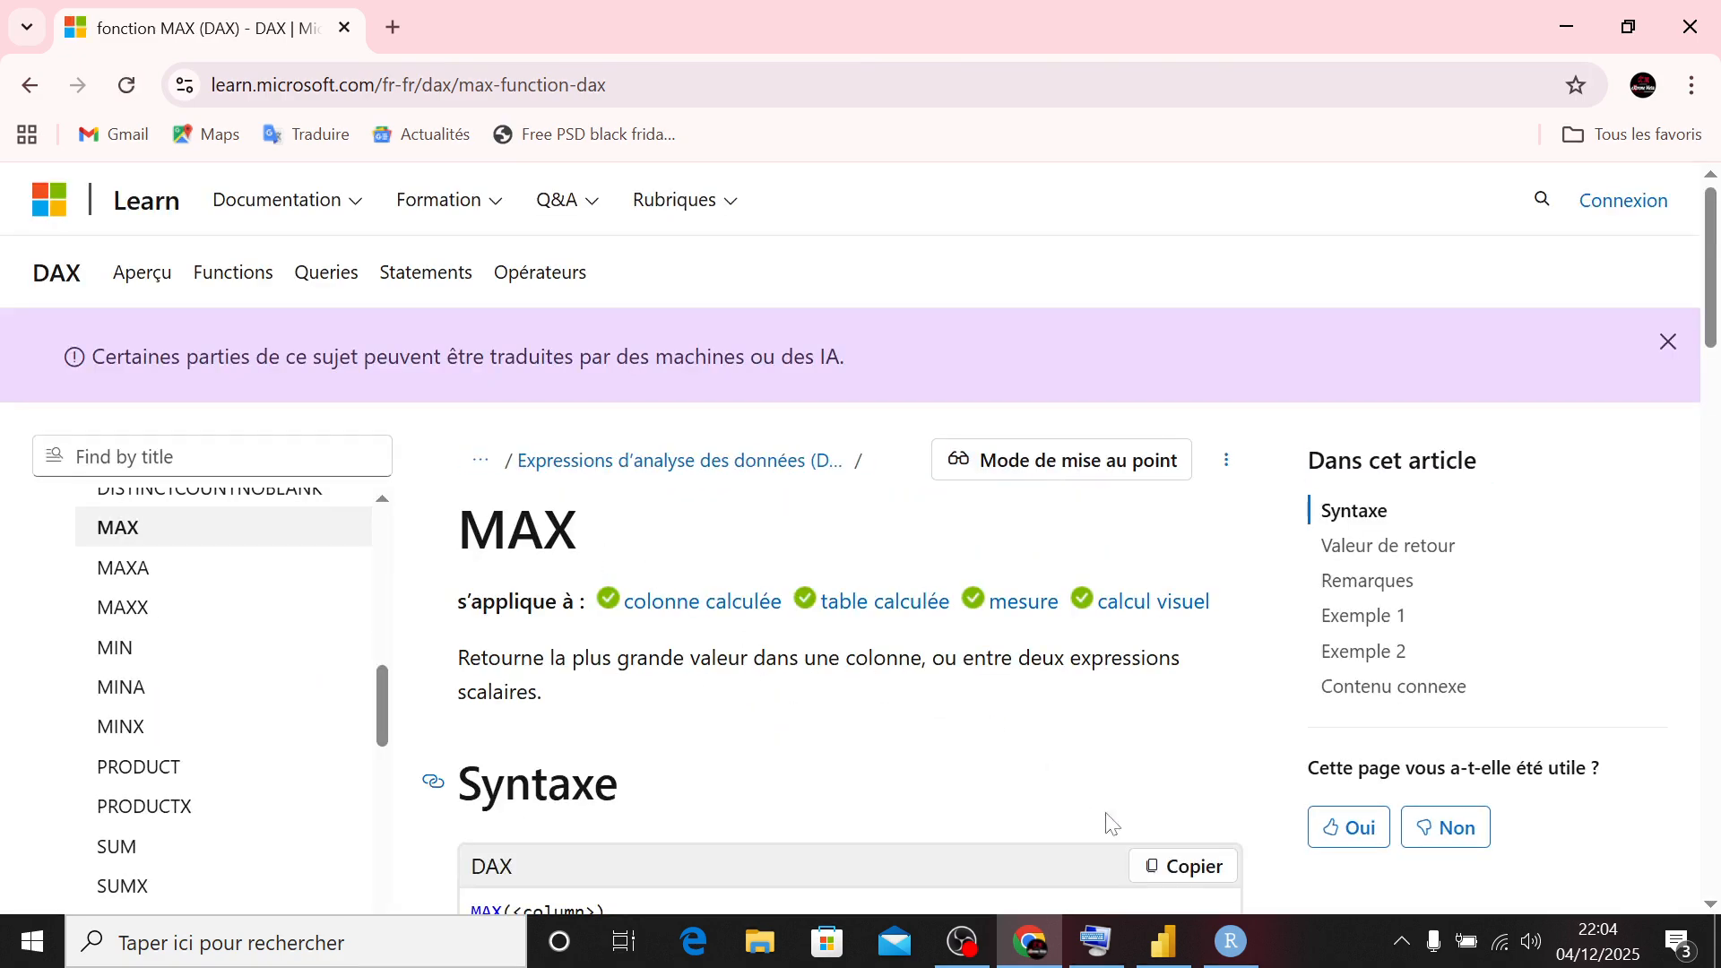
- Compare the MAX syntax in the Microsoft Learn article with its use in the Recence (jour) formula in Power BI
{"action": "left_click", "coordinate": [1163, 939]}
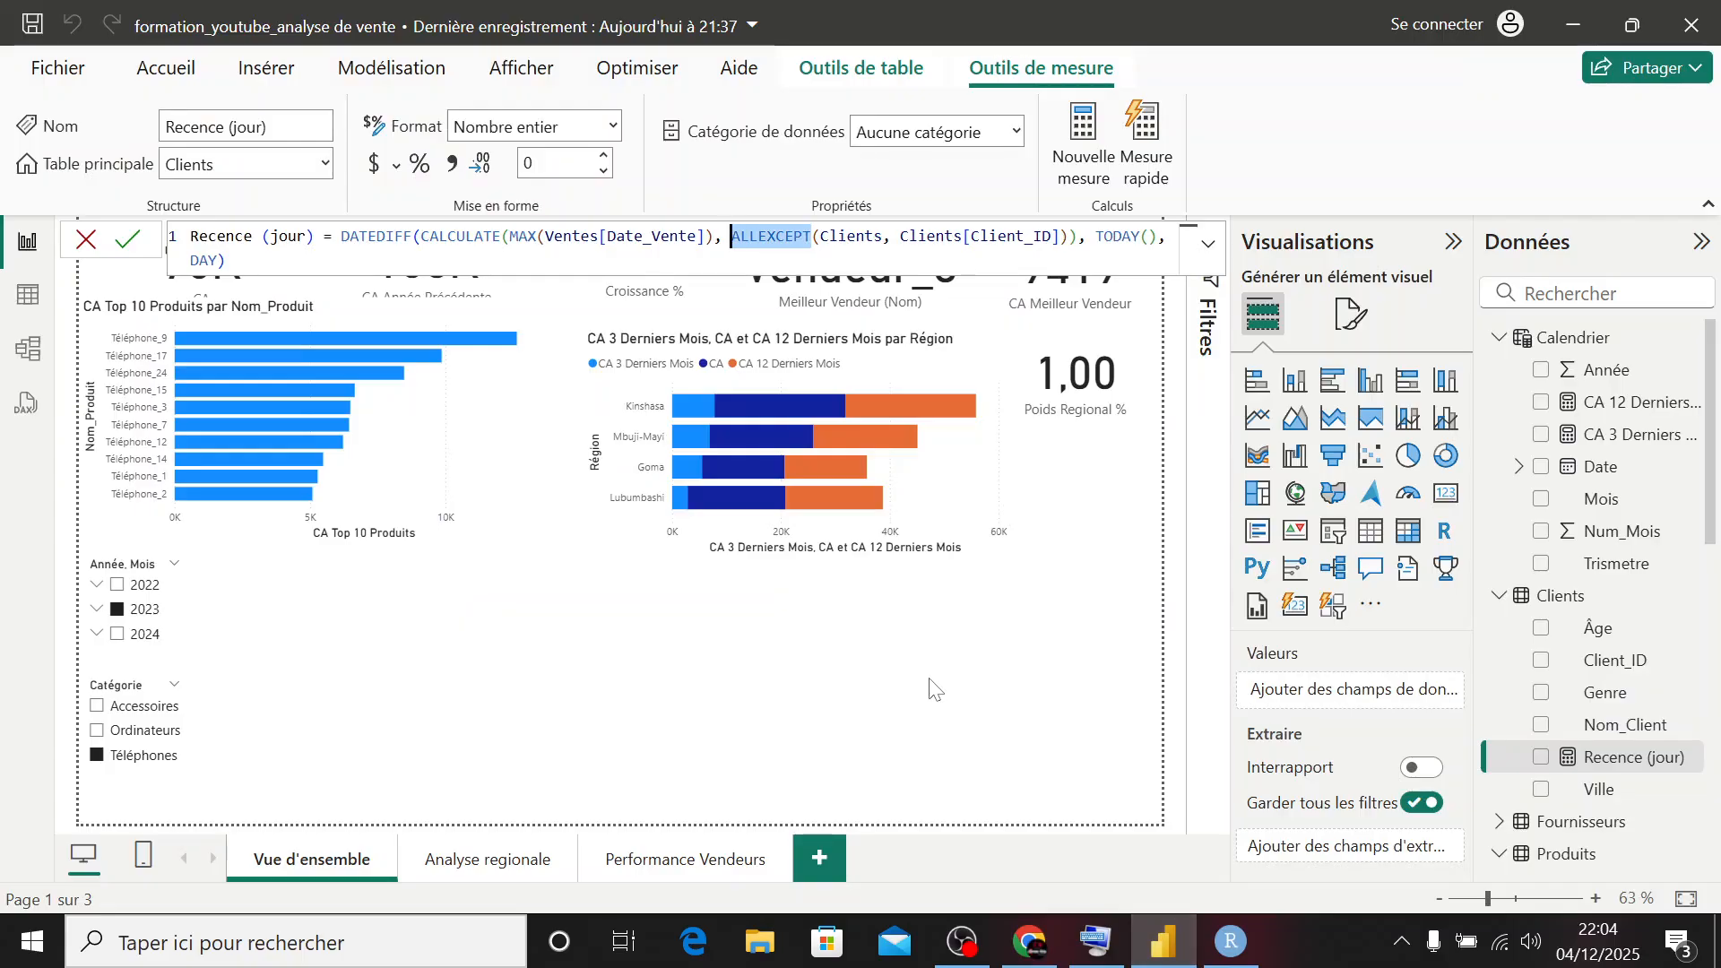
{"action": "left_click", "coordinate": [1163, 939]}
{"action": "scroll", "coordinate": [882, 701], "scroll_direction": "down", "scroll_amount": 5}
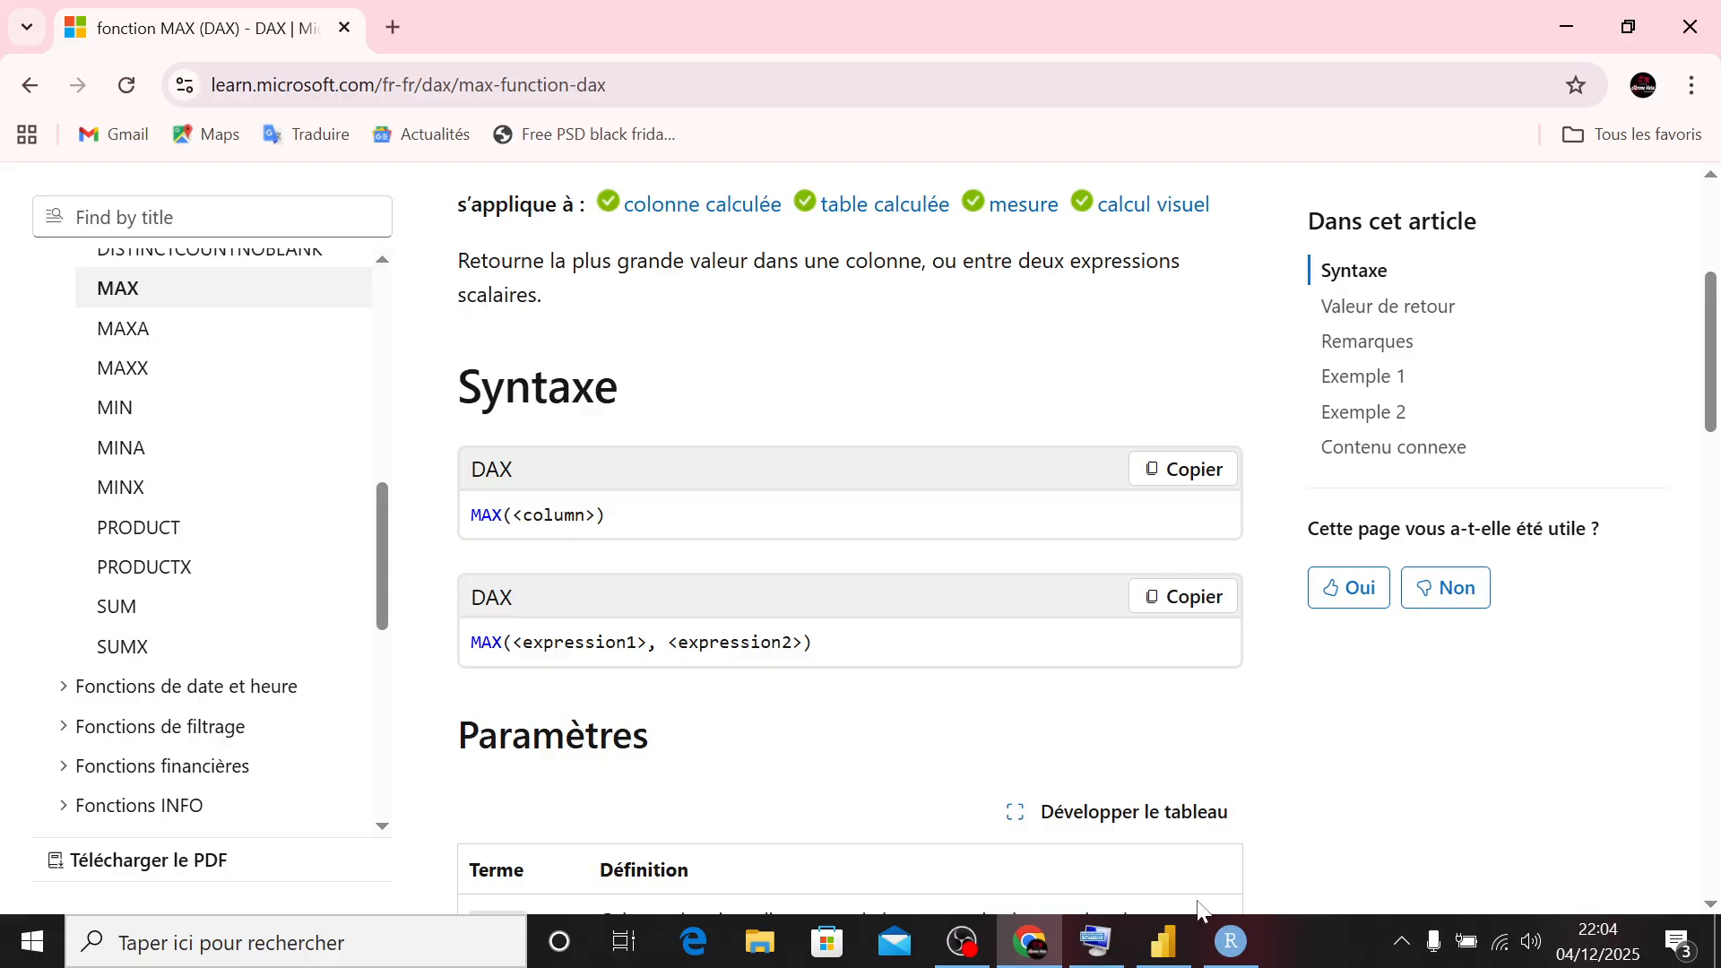
{"action": "left_click", "coordinate": [1162, 941]}
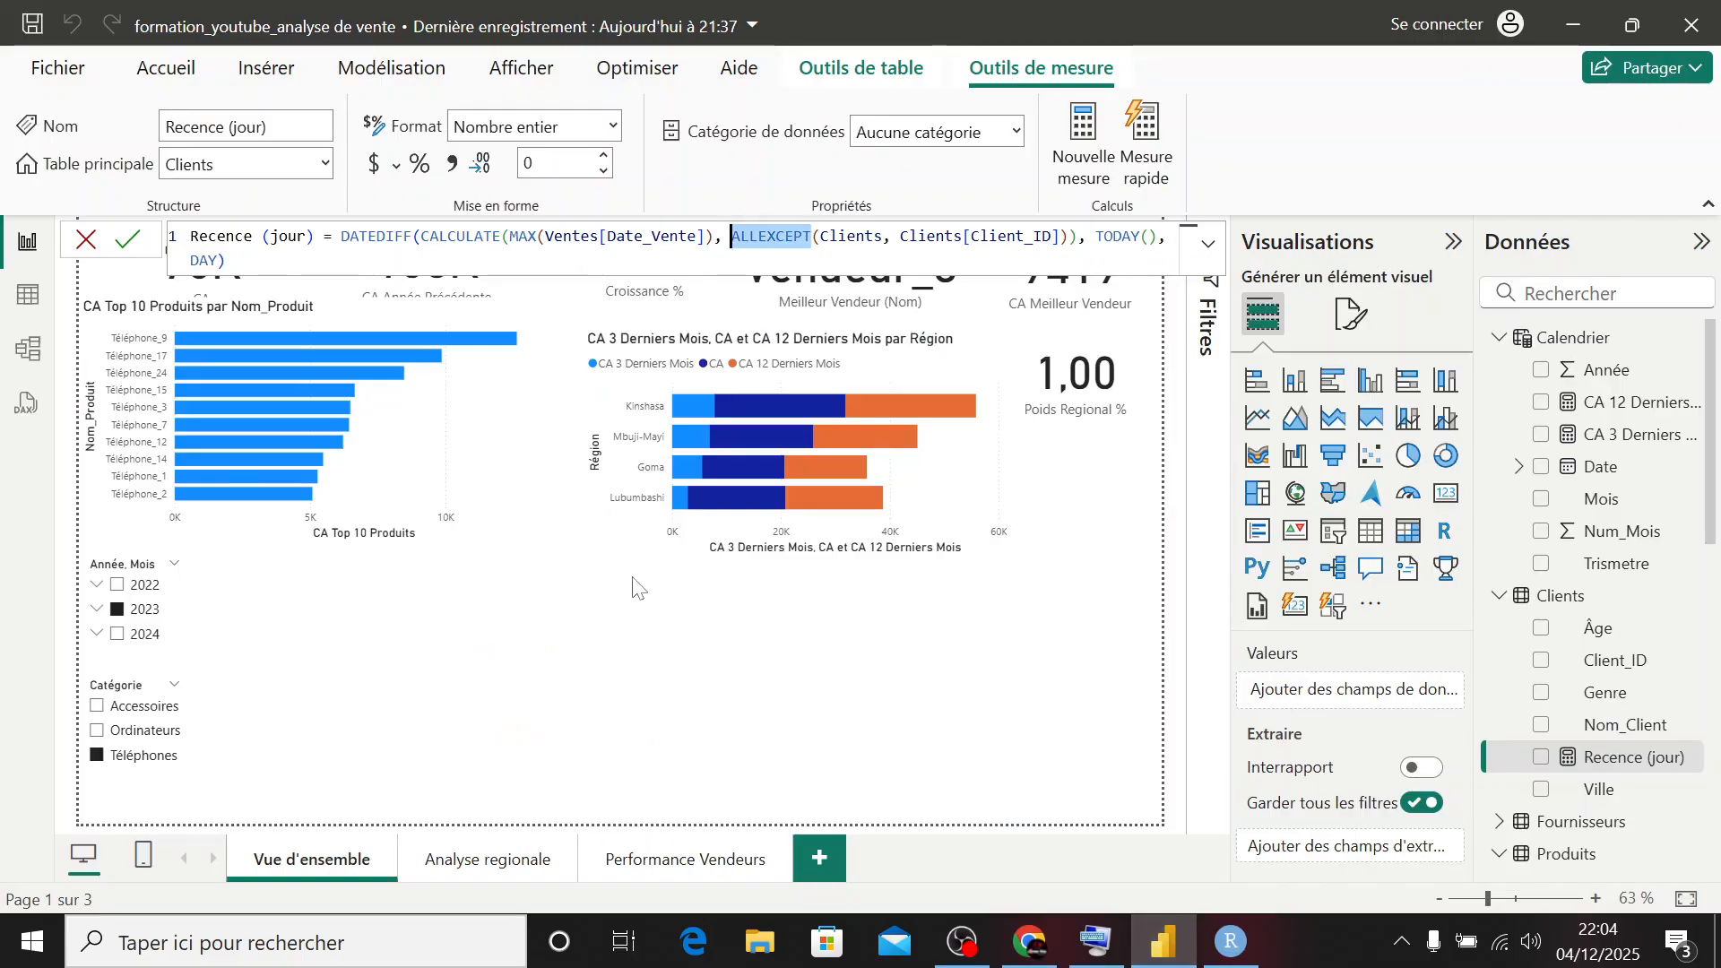
{"action": "left_click", "coordinate": [1162, 941]}
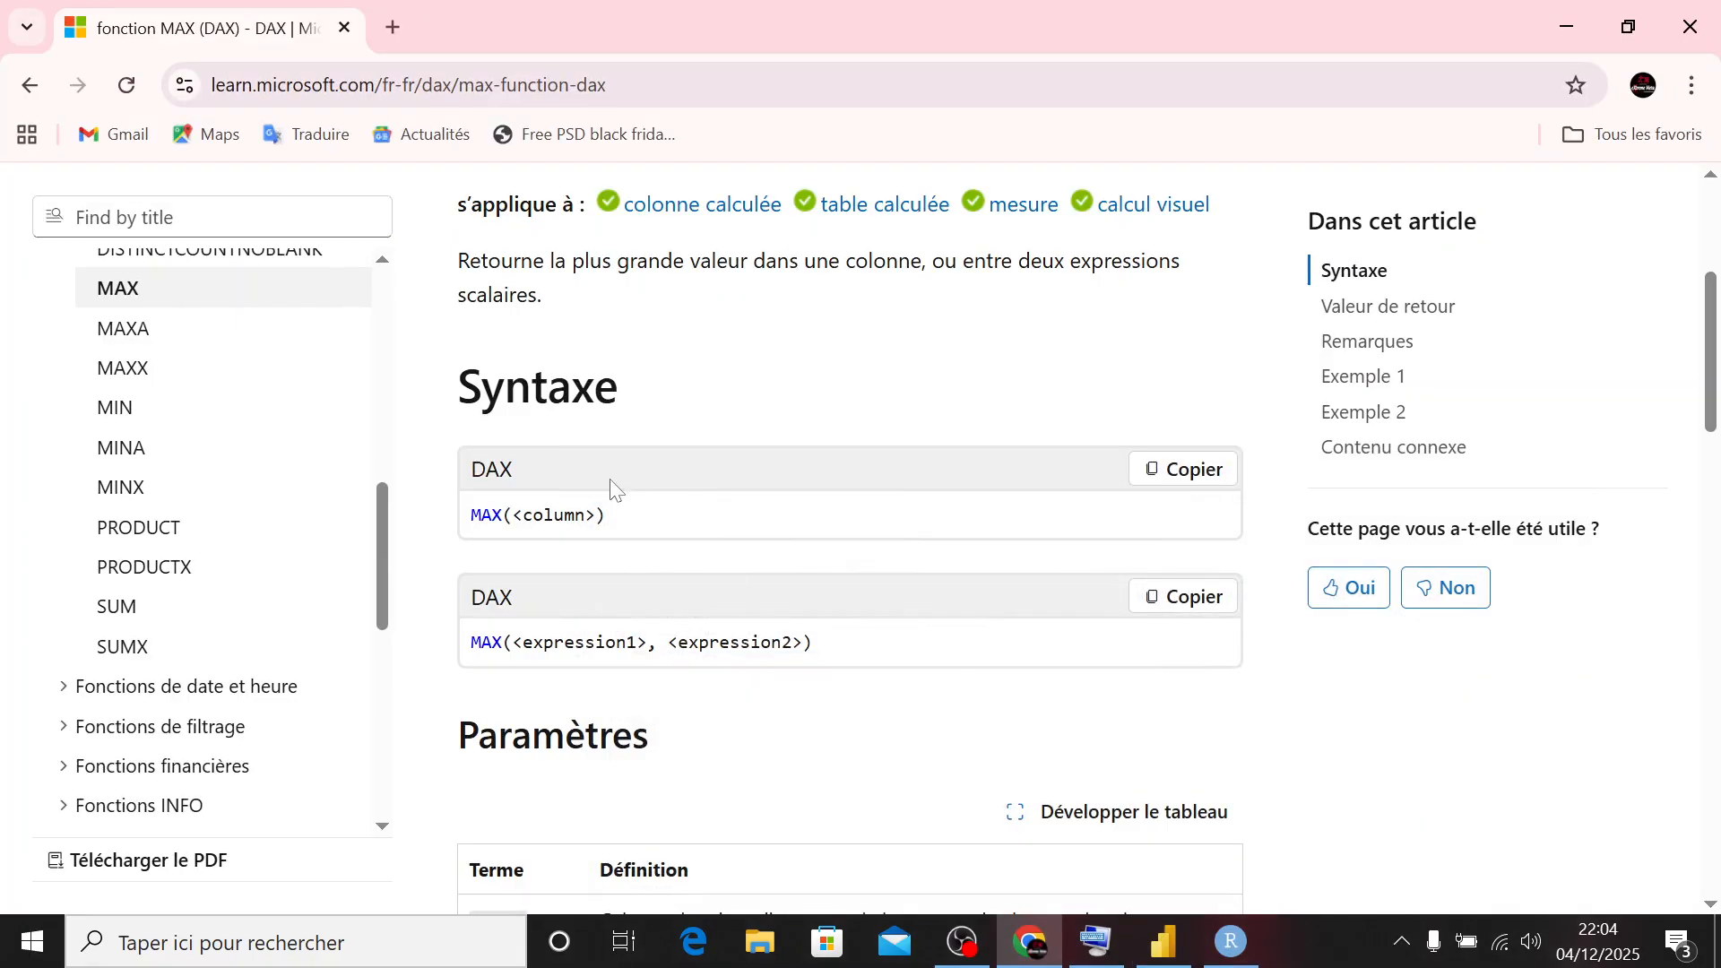
- Search Google for "datediff dax" and read the DATEDIFF summaries in the results
{"action": "left_click", "coordinate": [630, 97]}
{"action": "type", "text": "d"}
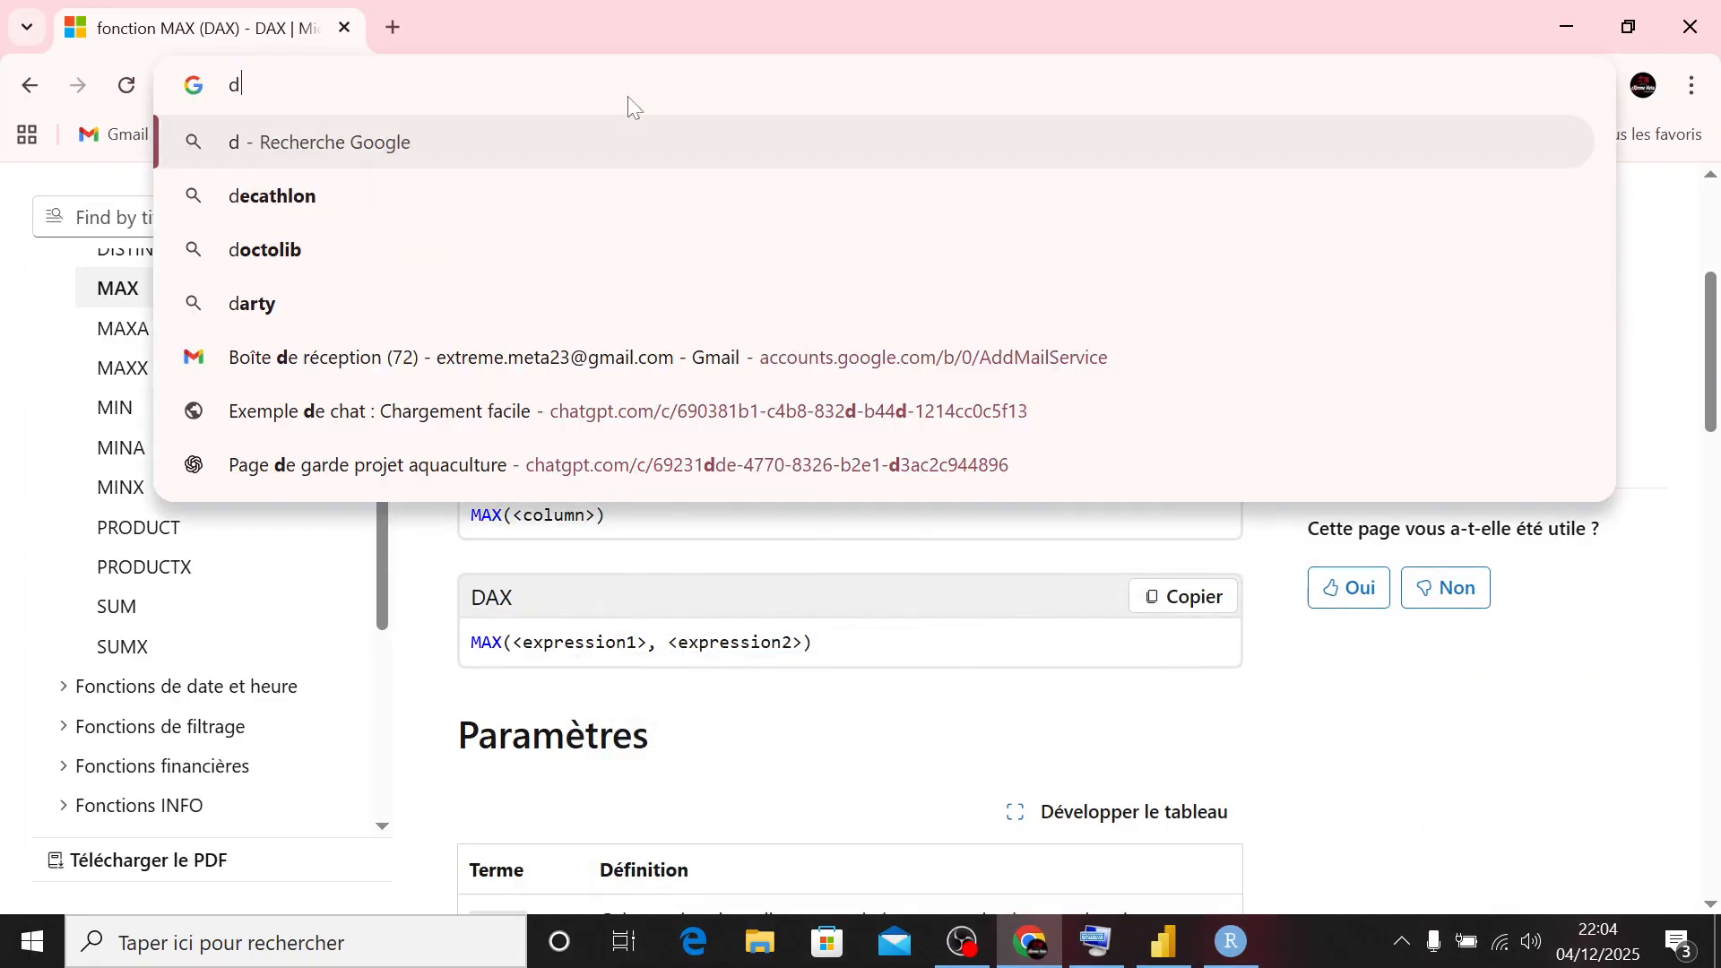
{"action": "type", "text": "atedif"}
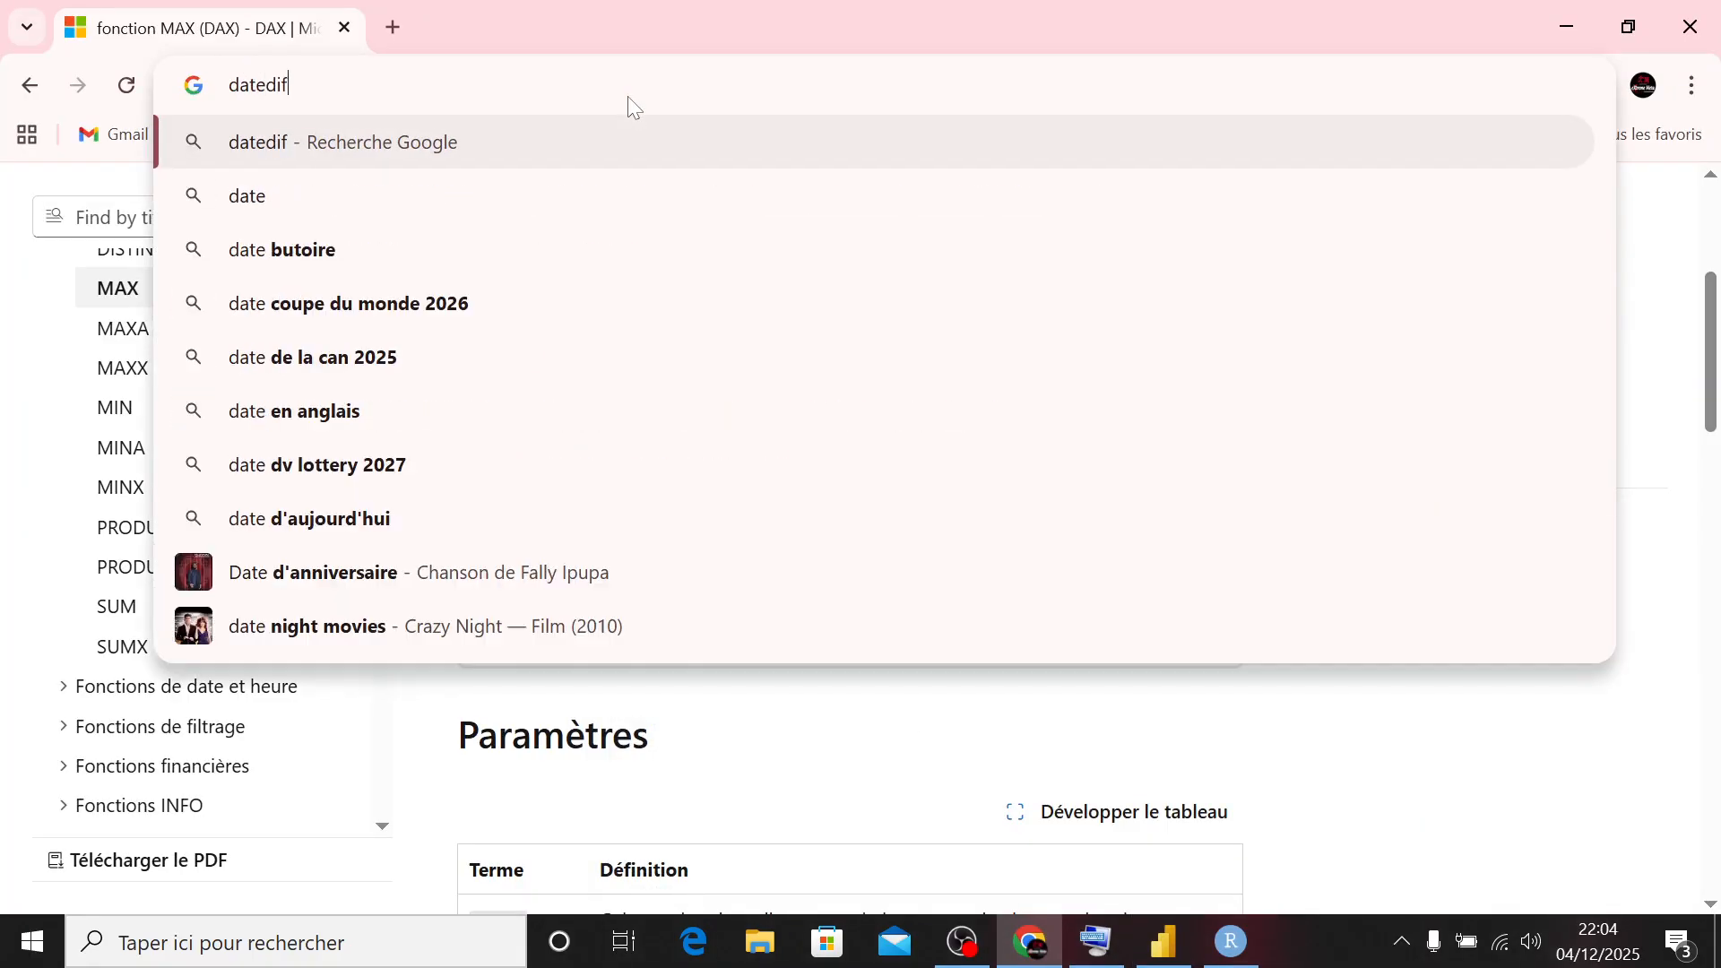
{"action": "type", "text": "f dax"}
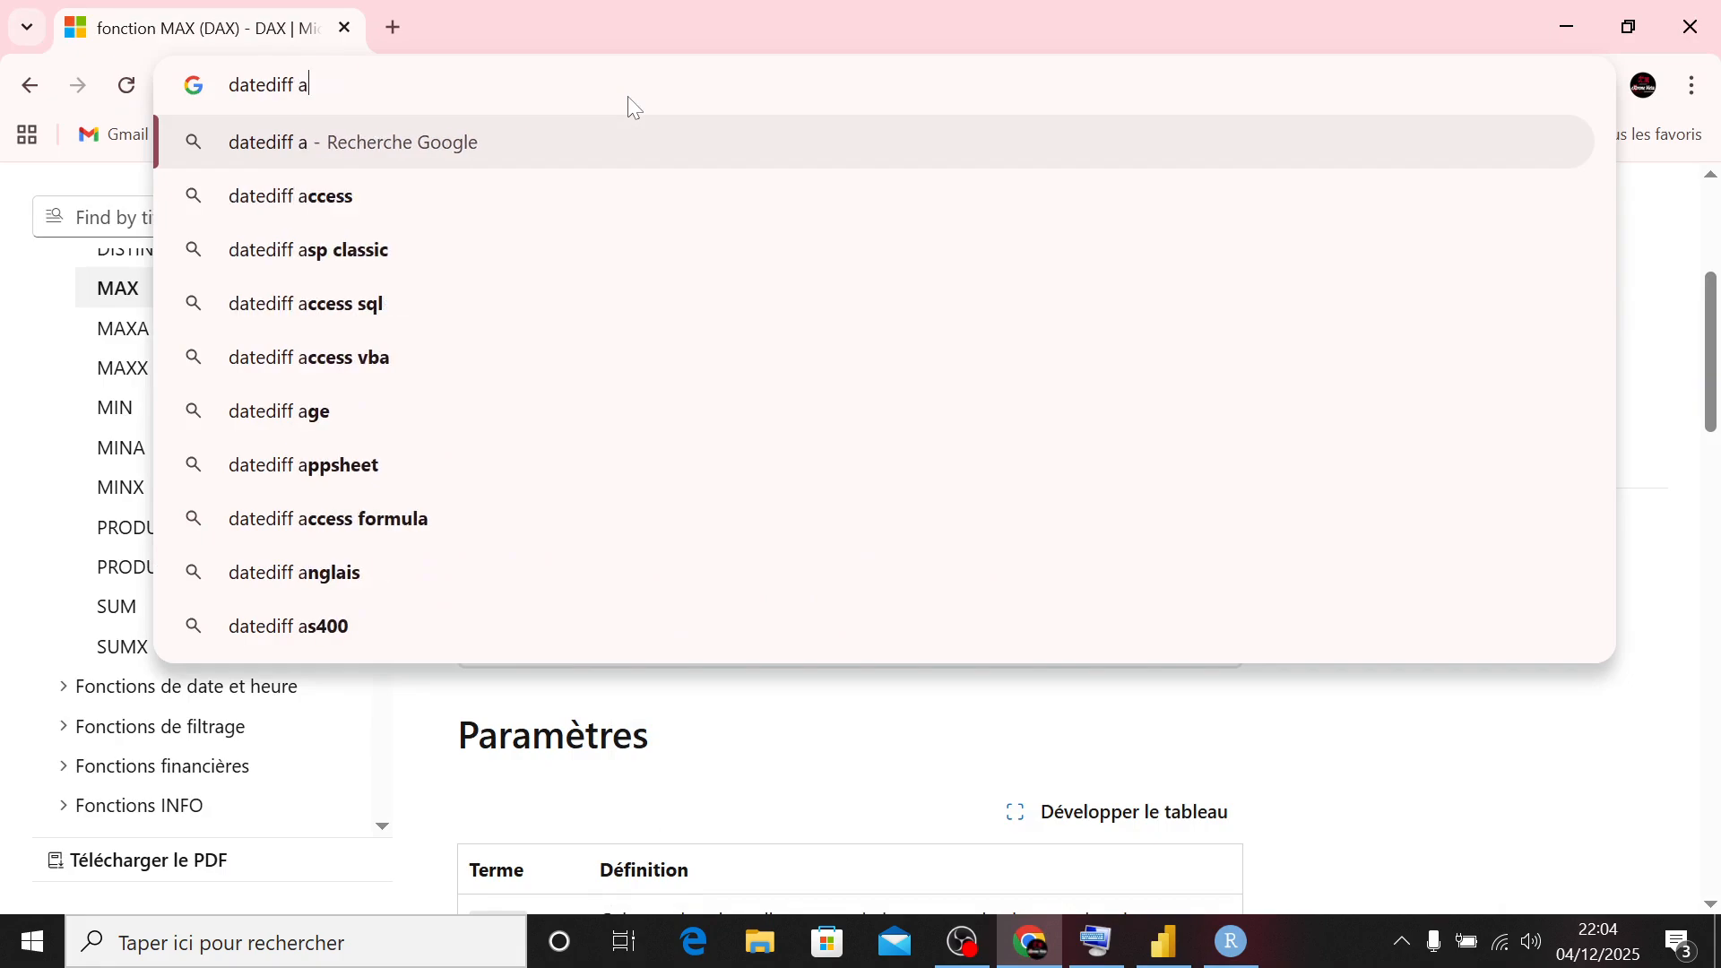
{"action": "key", "text": "Return"}
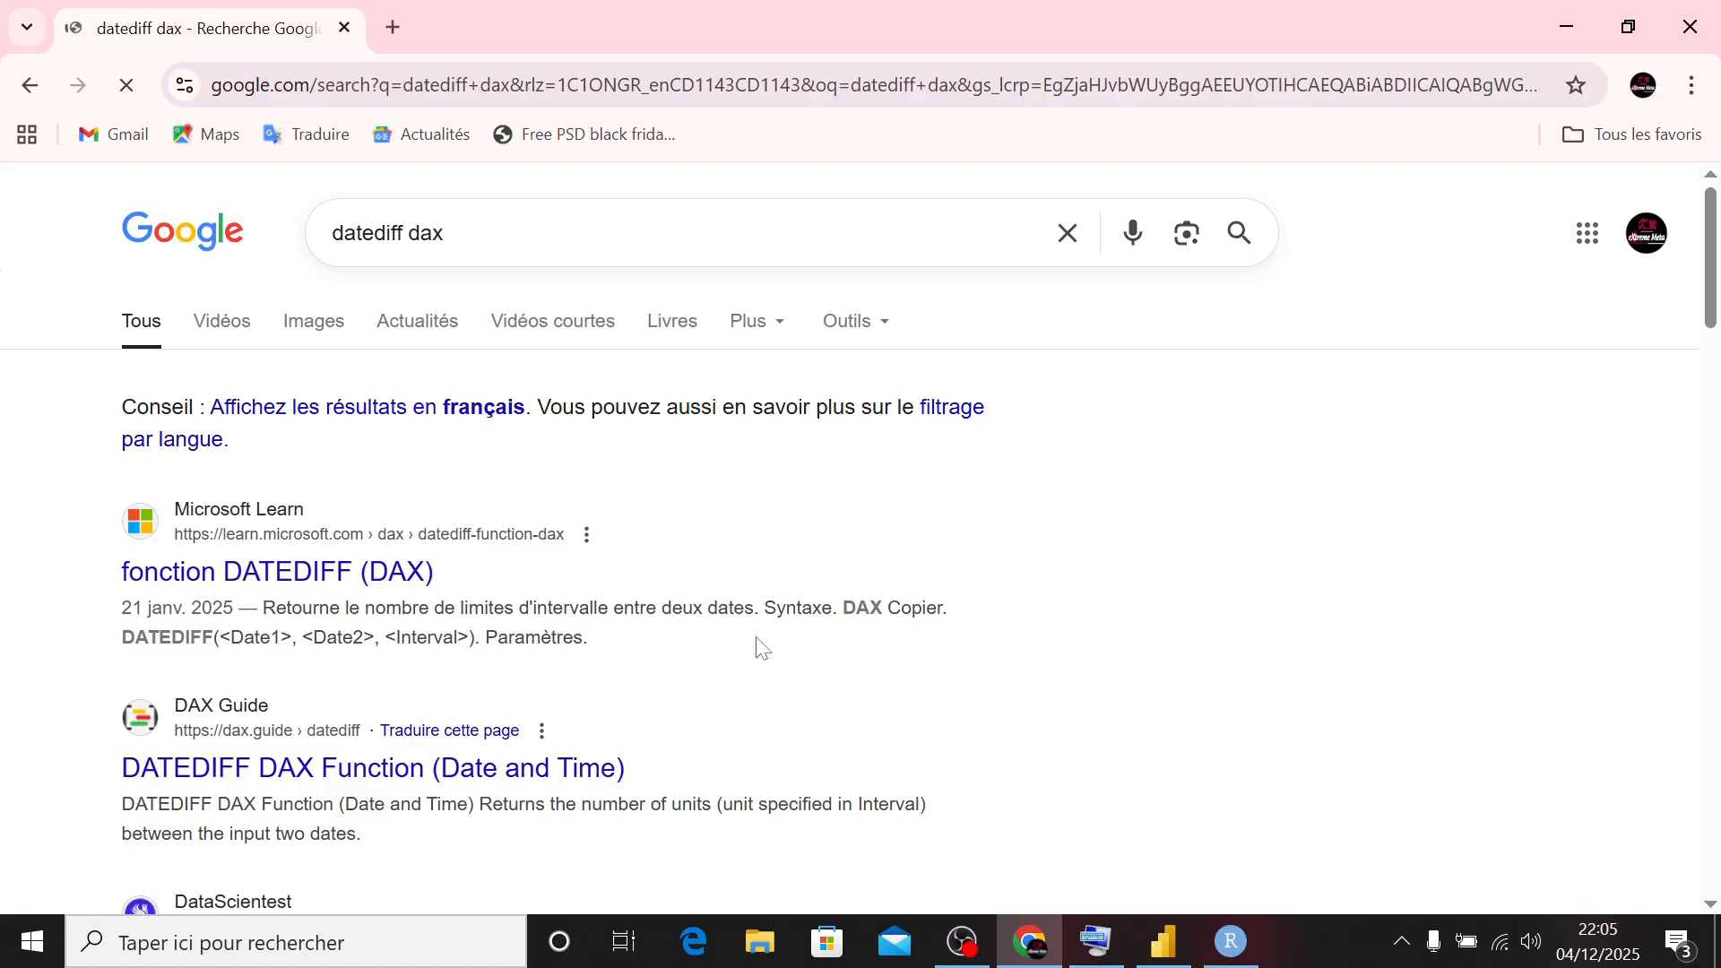
- Switch to Power BI, leave the Recence (jour) formula, and start a new measure named Frequence in the Clients table
{"action": "left_click", "coordinate": [1156, 942]}
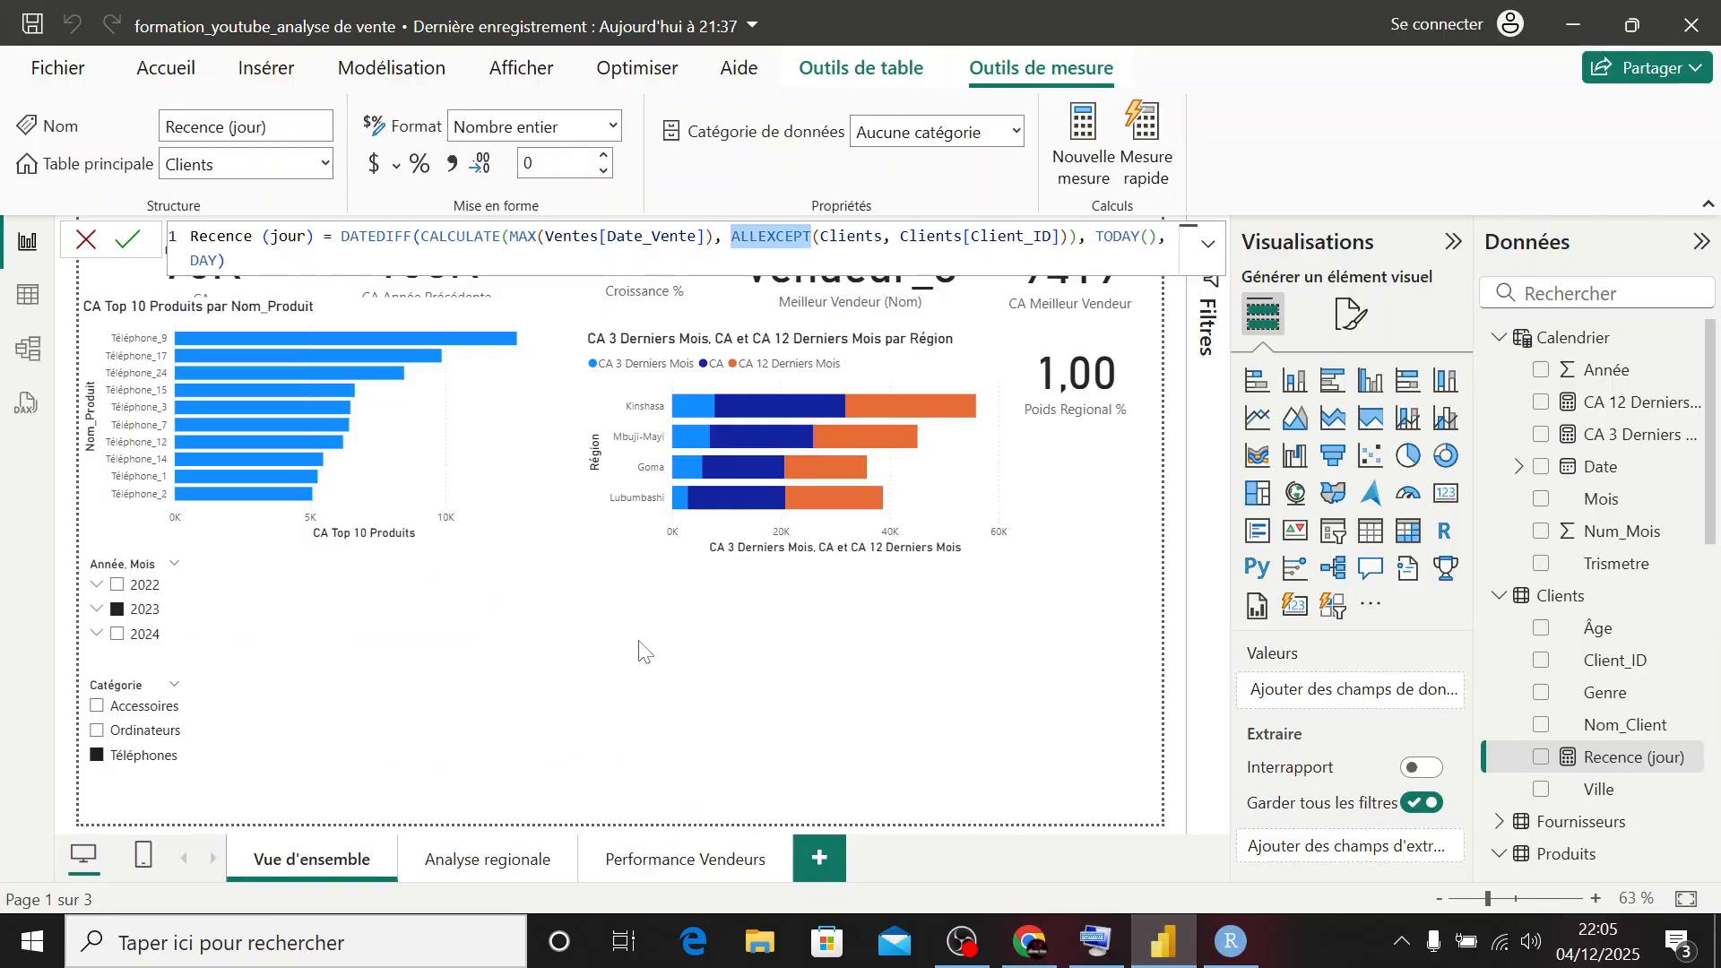
{"action": "left_click", "coordinate": [538, 439]}
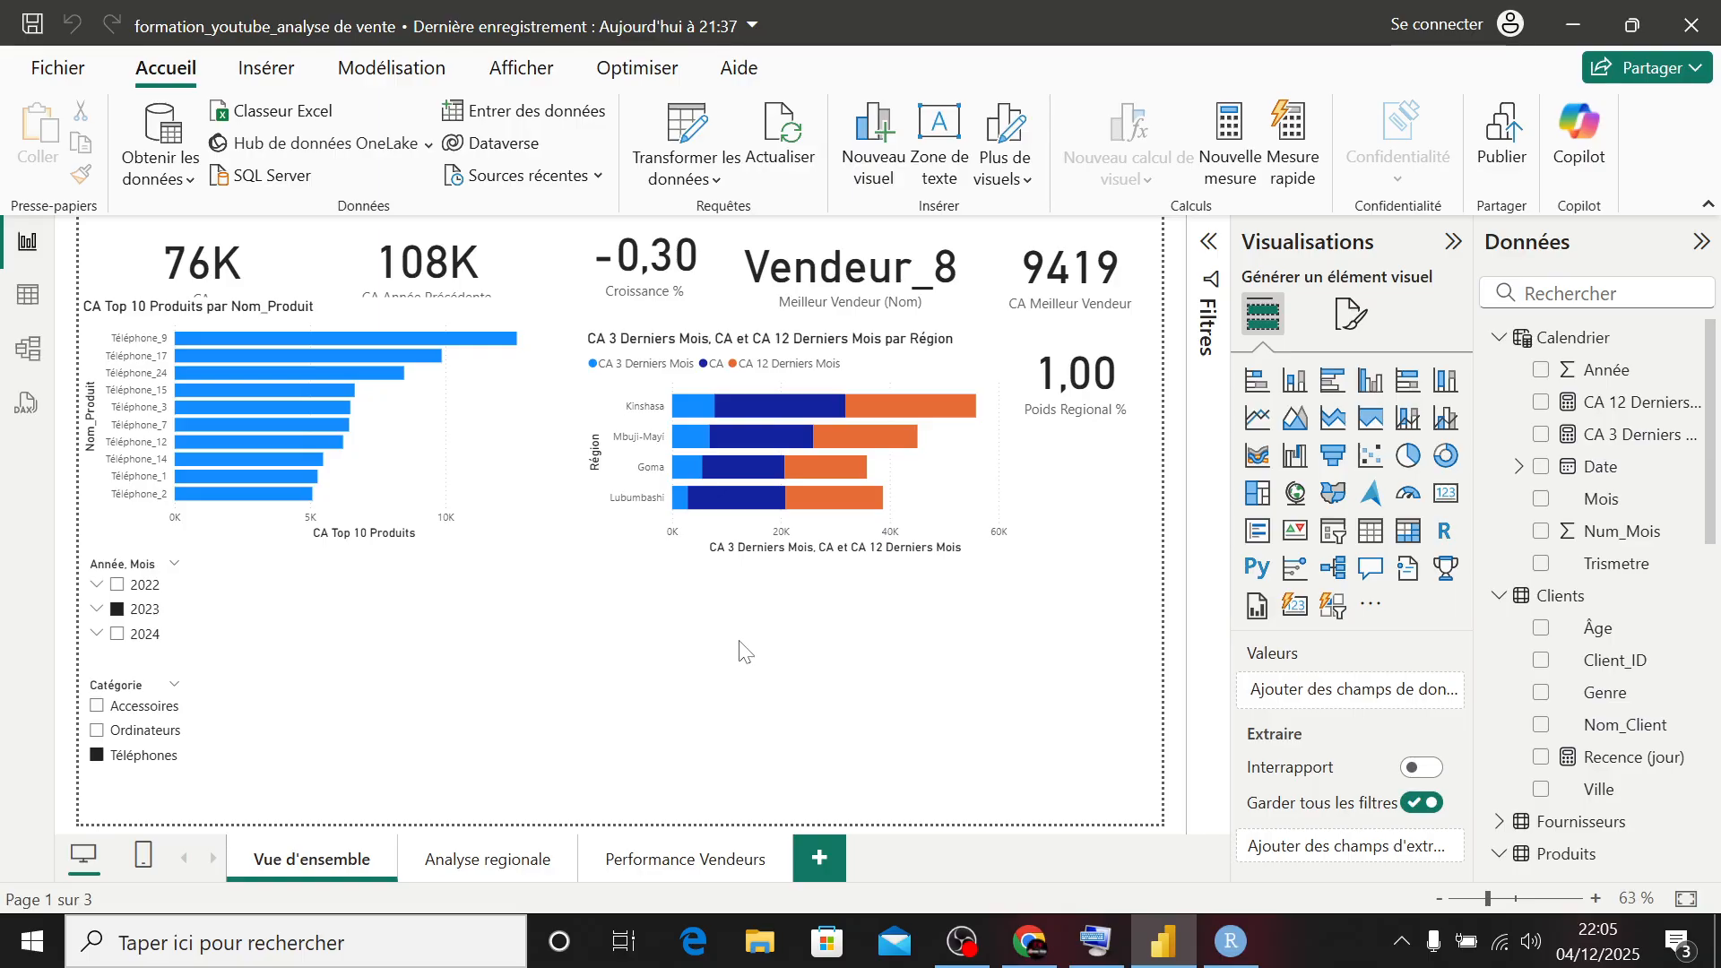
{"action": "right_click", "coordinate": [1560, 597]}
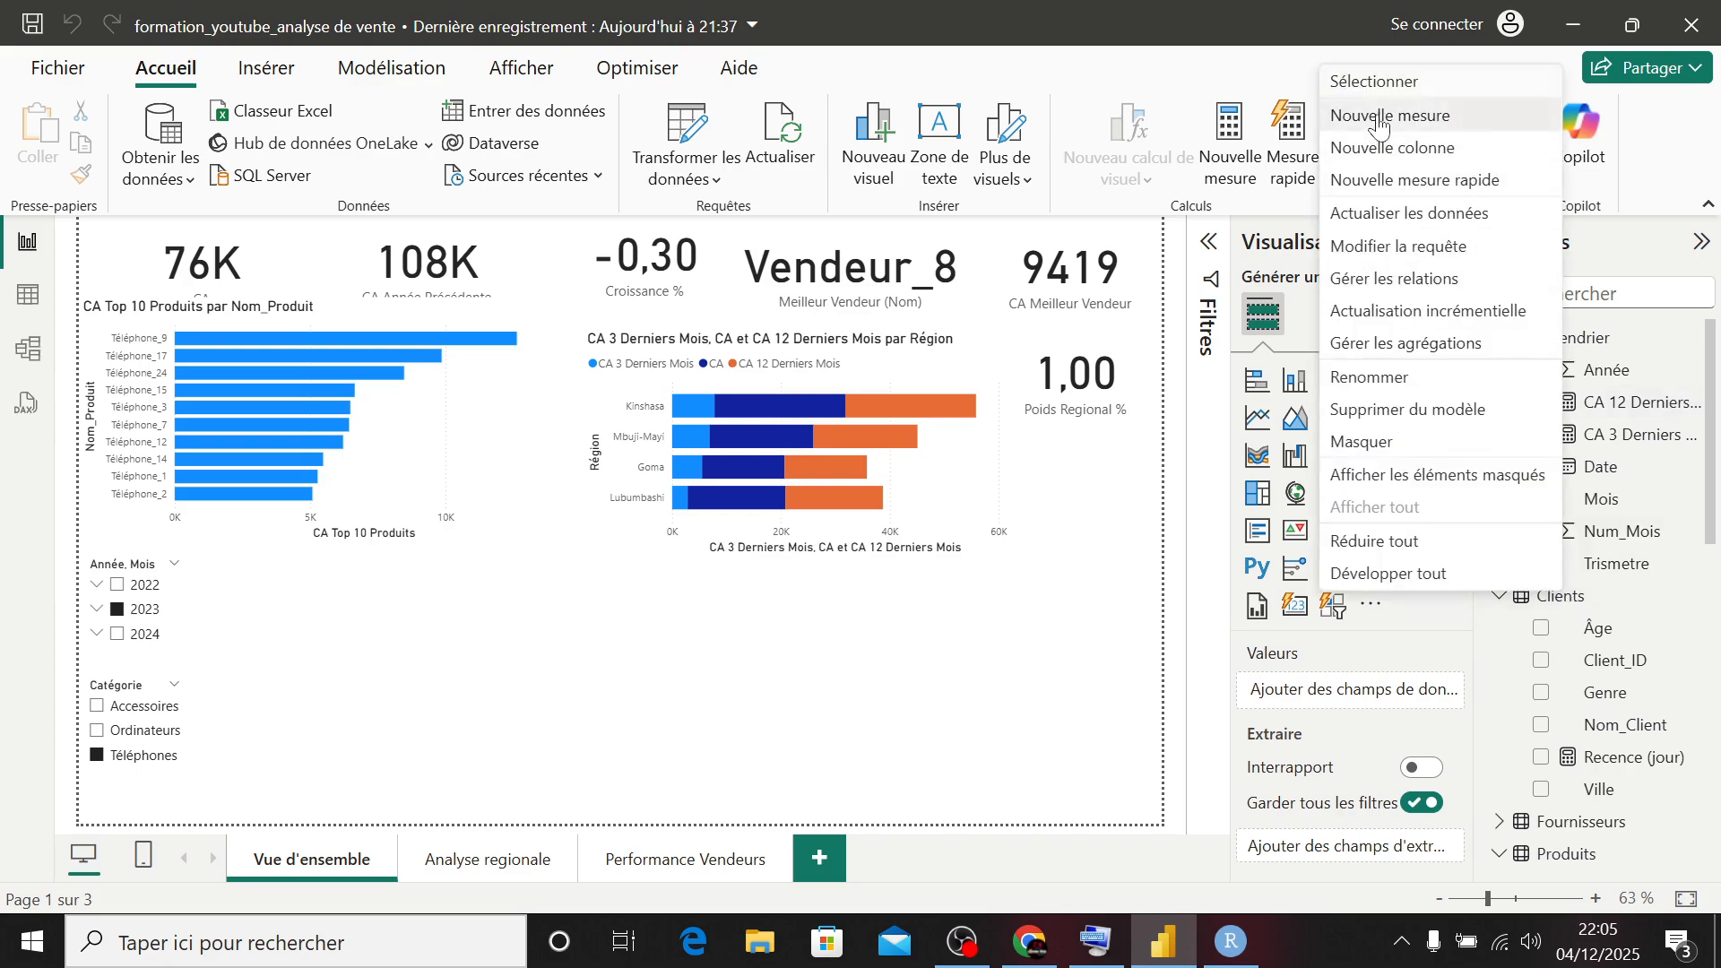
{"action": "left_click", "coordinate": [1182, 388]}
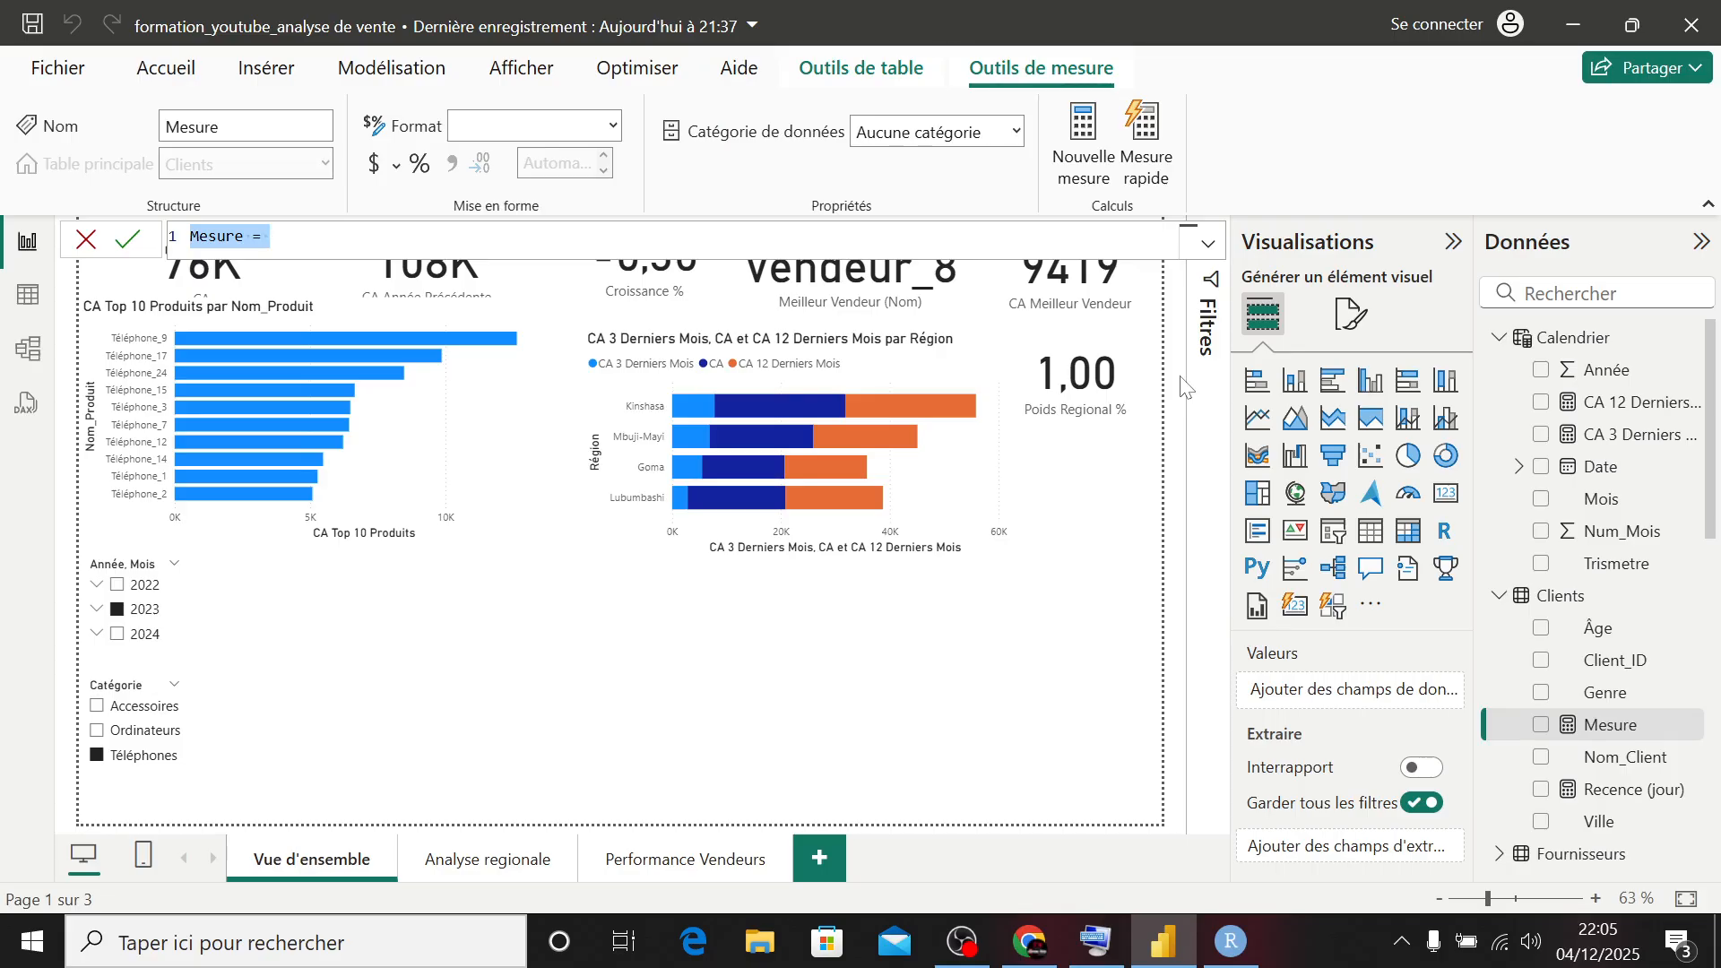
{"action": "type", "text": "Frequenc"}
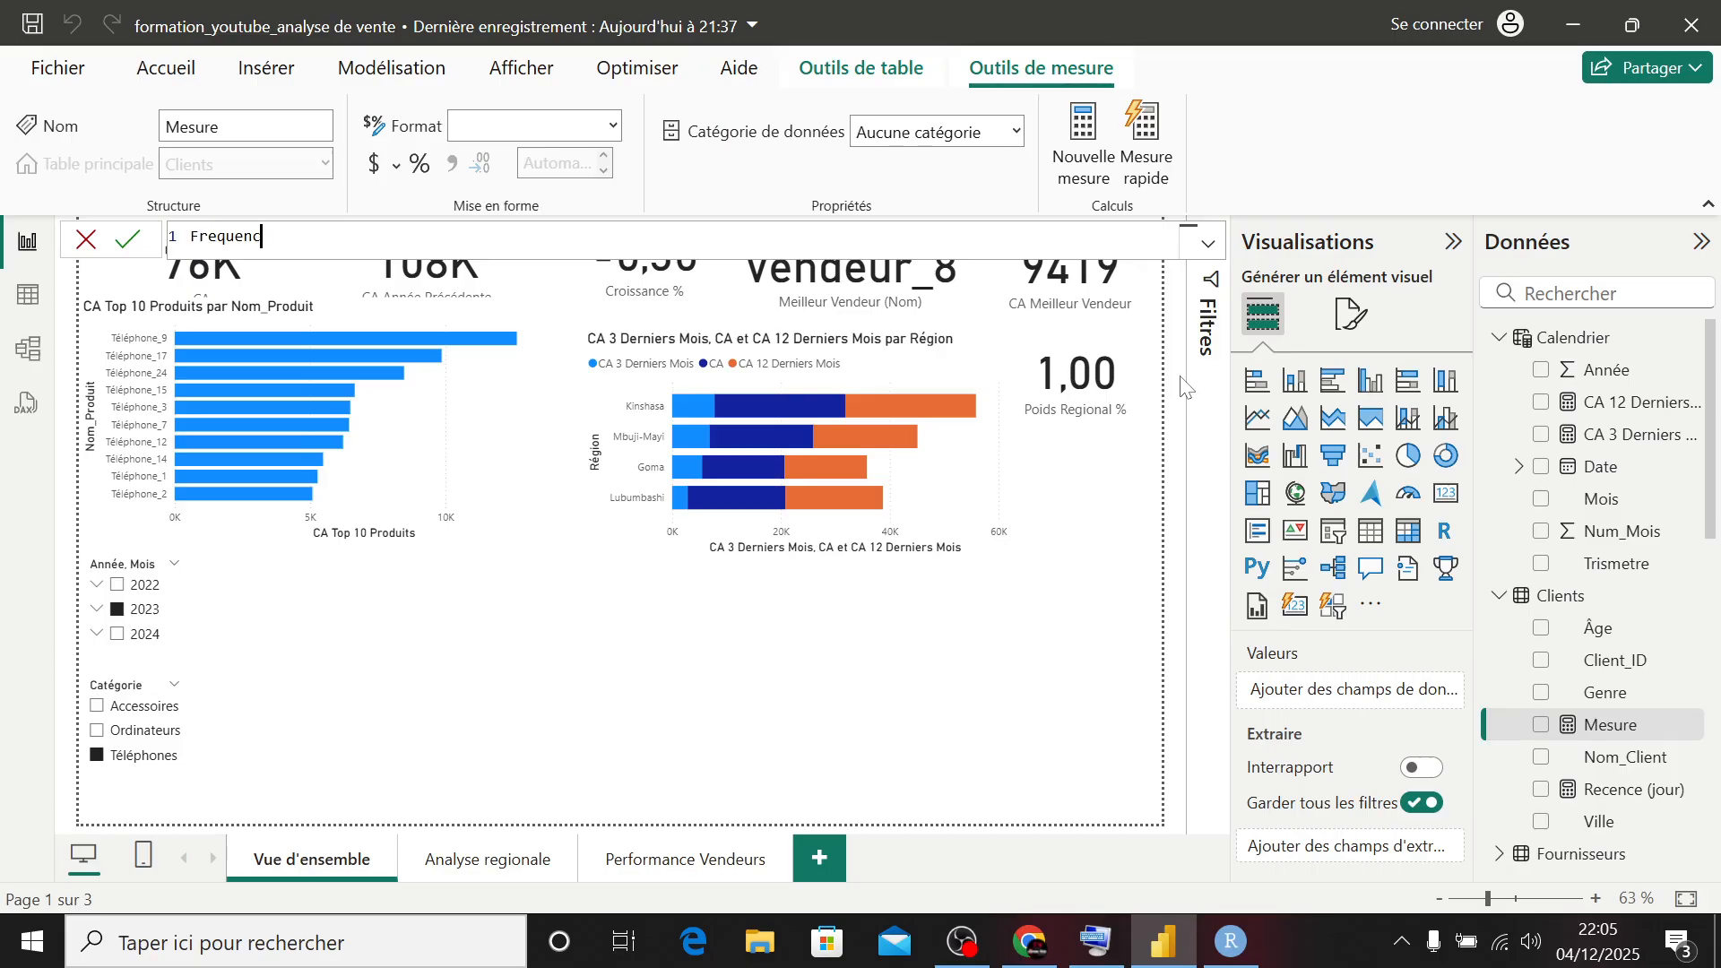
{"action": "type", "text": "e = CALCULATE("}
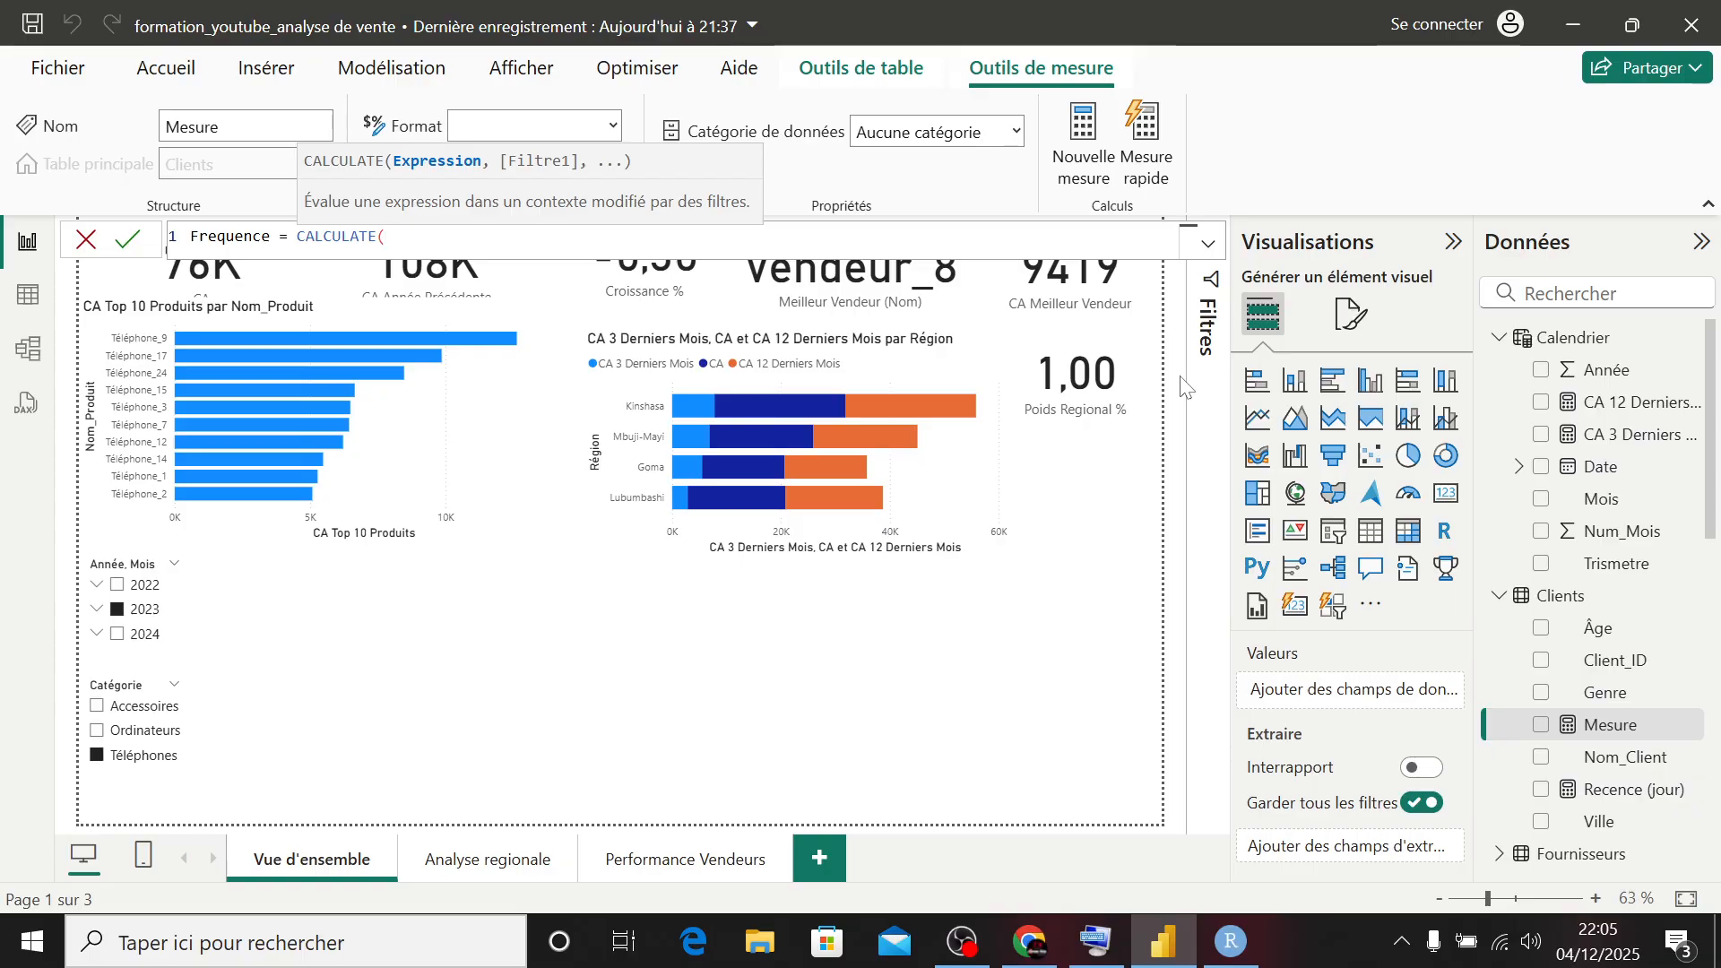
- Start the Frequence formula with CALCULATE, using COUNTROWS on the Ventes table as its expression
{"action": "type", "text": "count"}
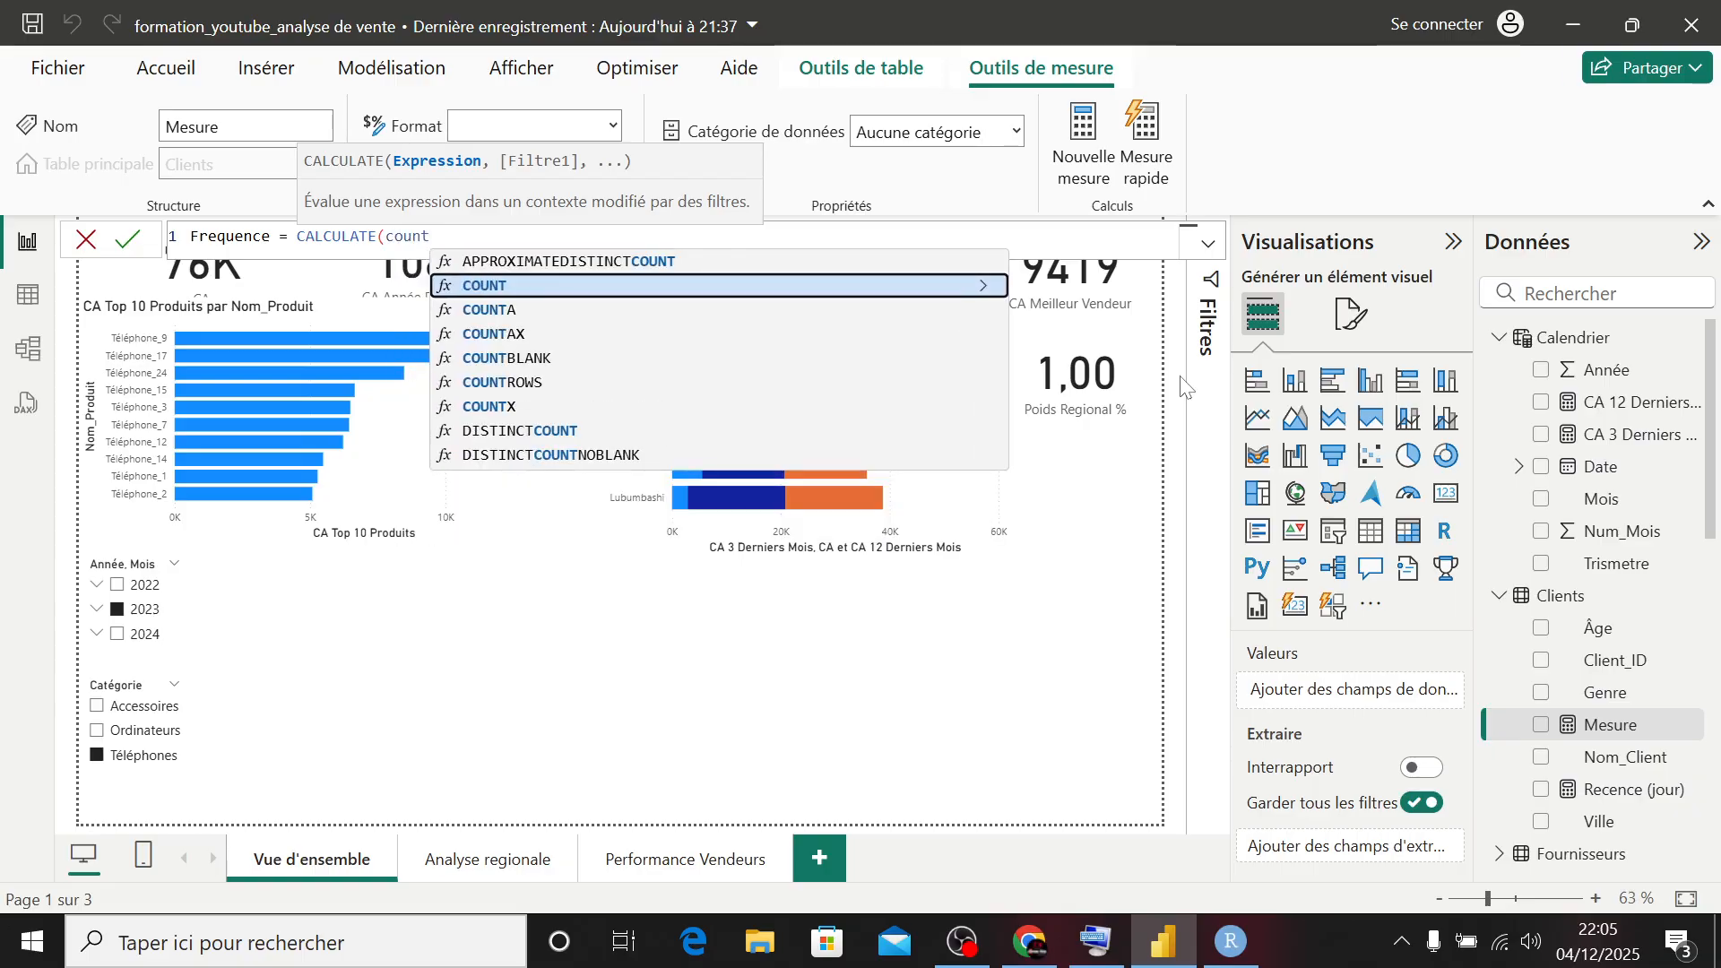
{"action": "key", "text": "Down"}
{"action": "key", "text": "Down"}
{"action": "key", "text": "Down"}
{"action": "key", "text": "Down"}
{"action": "key", "text": "Tab"}
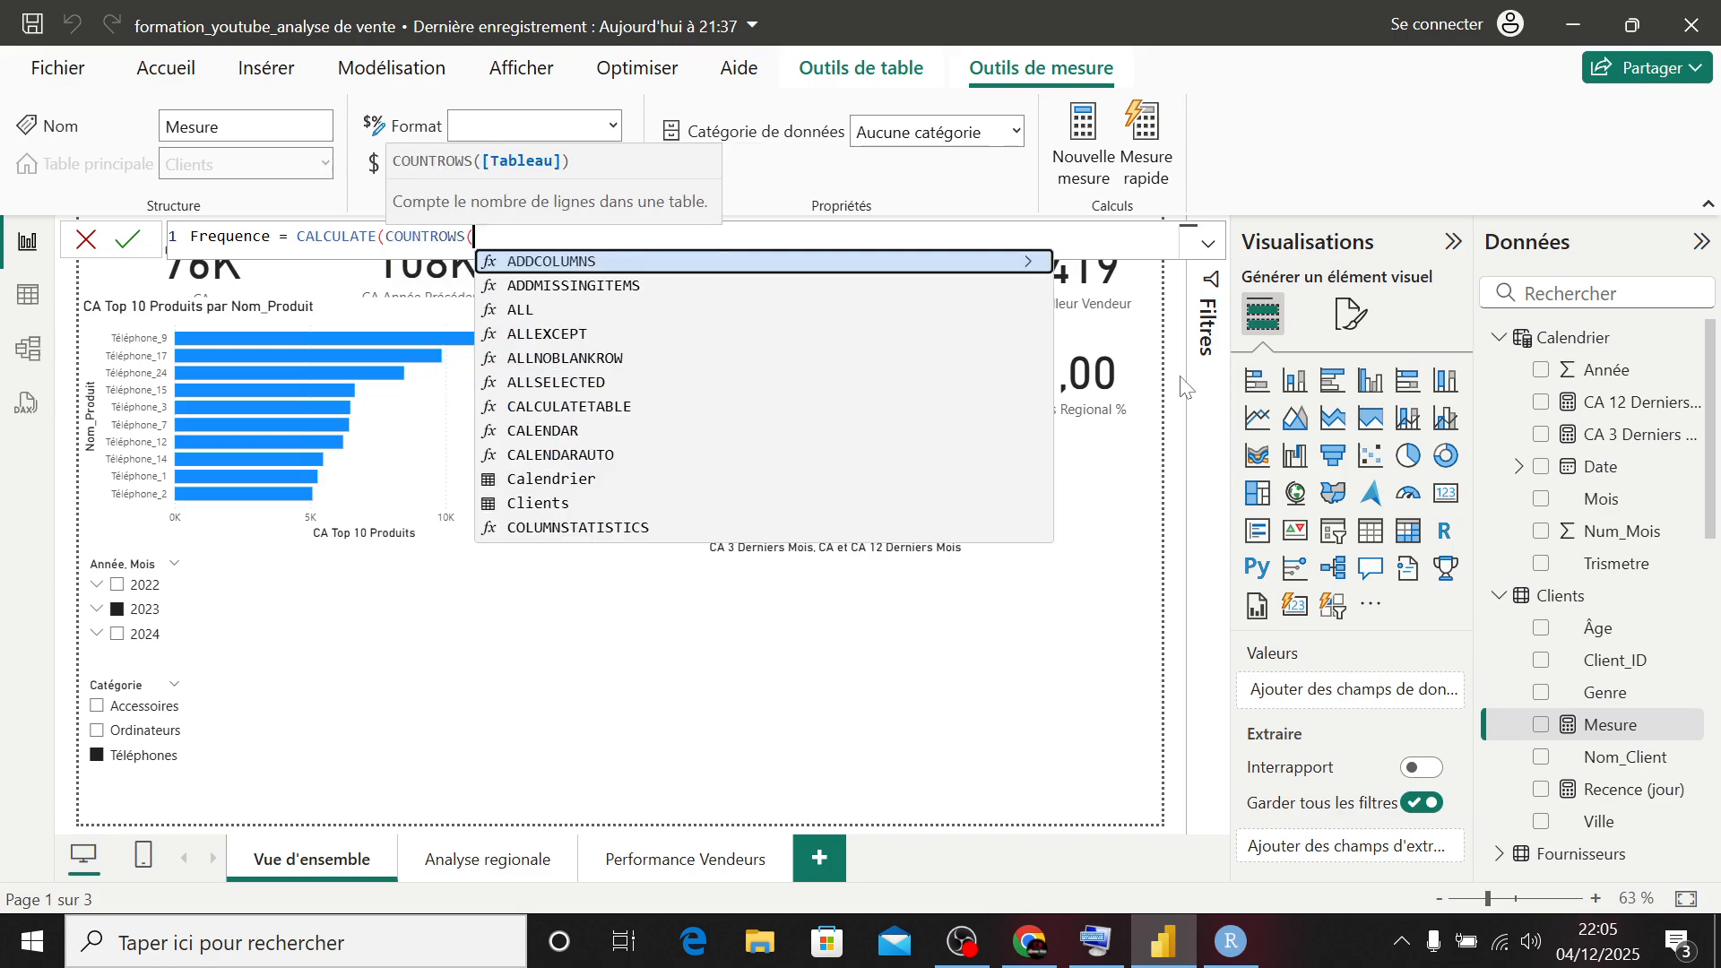
{"action": "type", "text": "ven"}
{"action": "key", "text": "Down"}
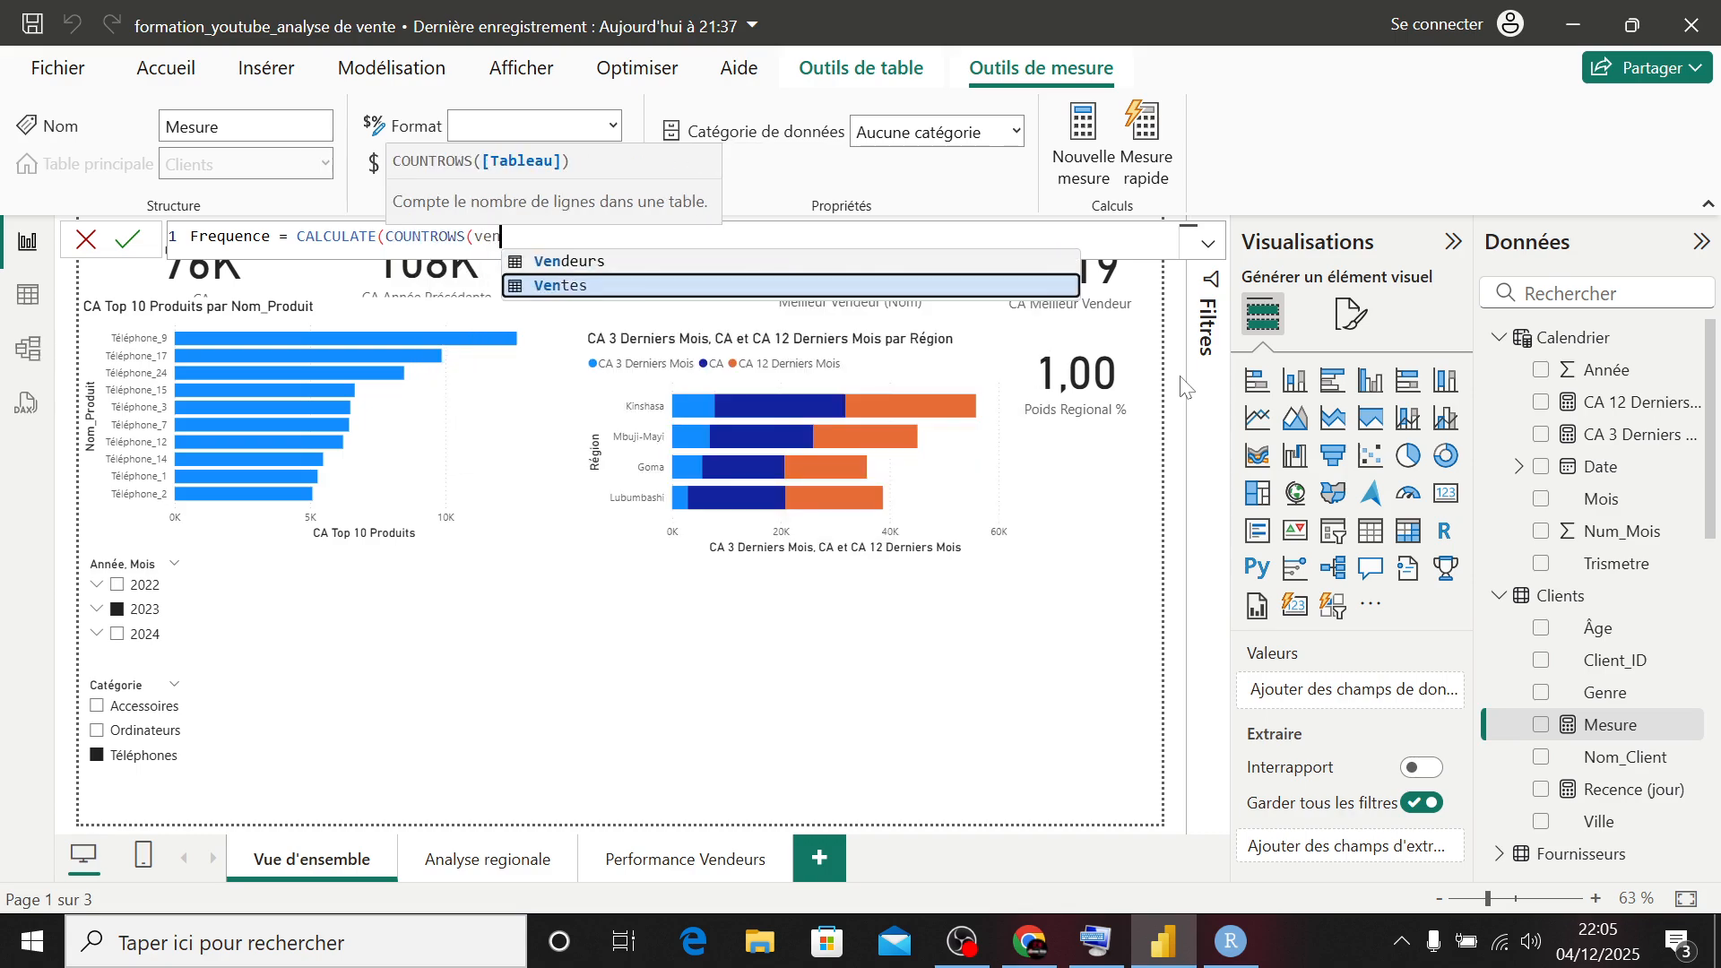
{"action": "key", "text": "Tab"}
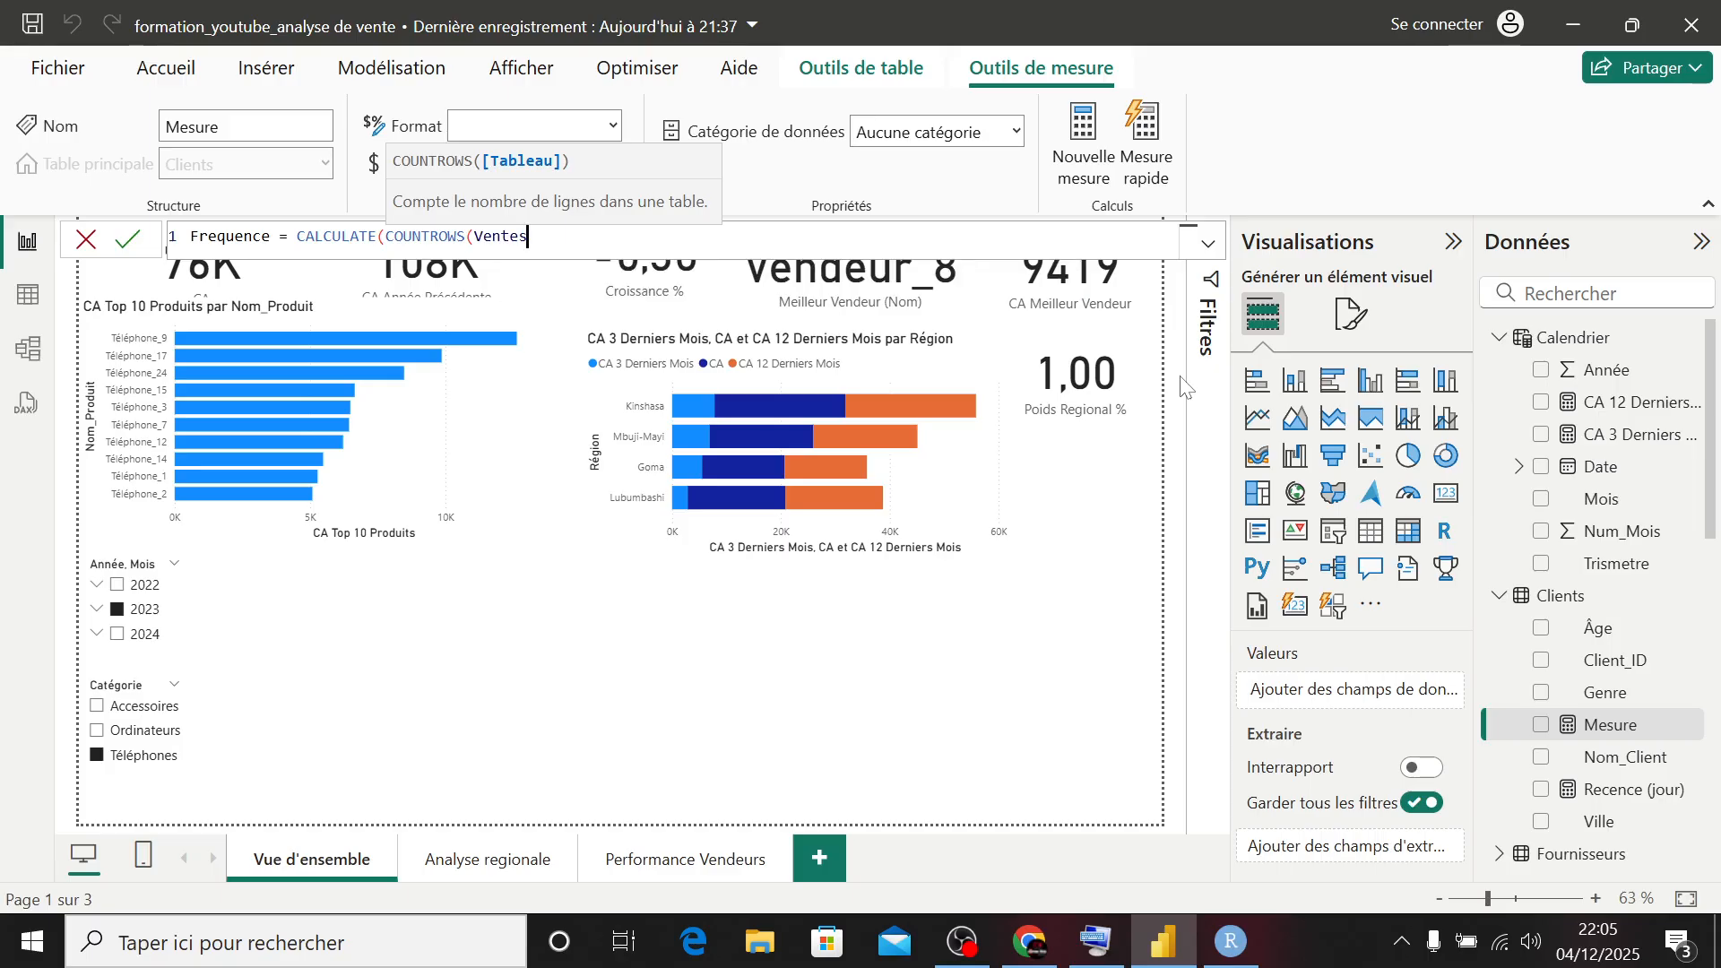
{"action": "type", "text": ","}
{"action": "key", "text": "BackSpace"}
- Close the COUNTROWS expression and add the ALLEXCEPT function as the CALCULATE filter in the Frequence formula
{"action": "type", "text": "),"}
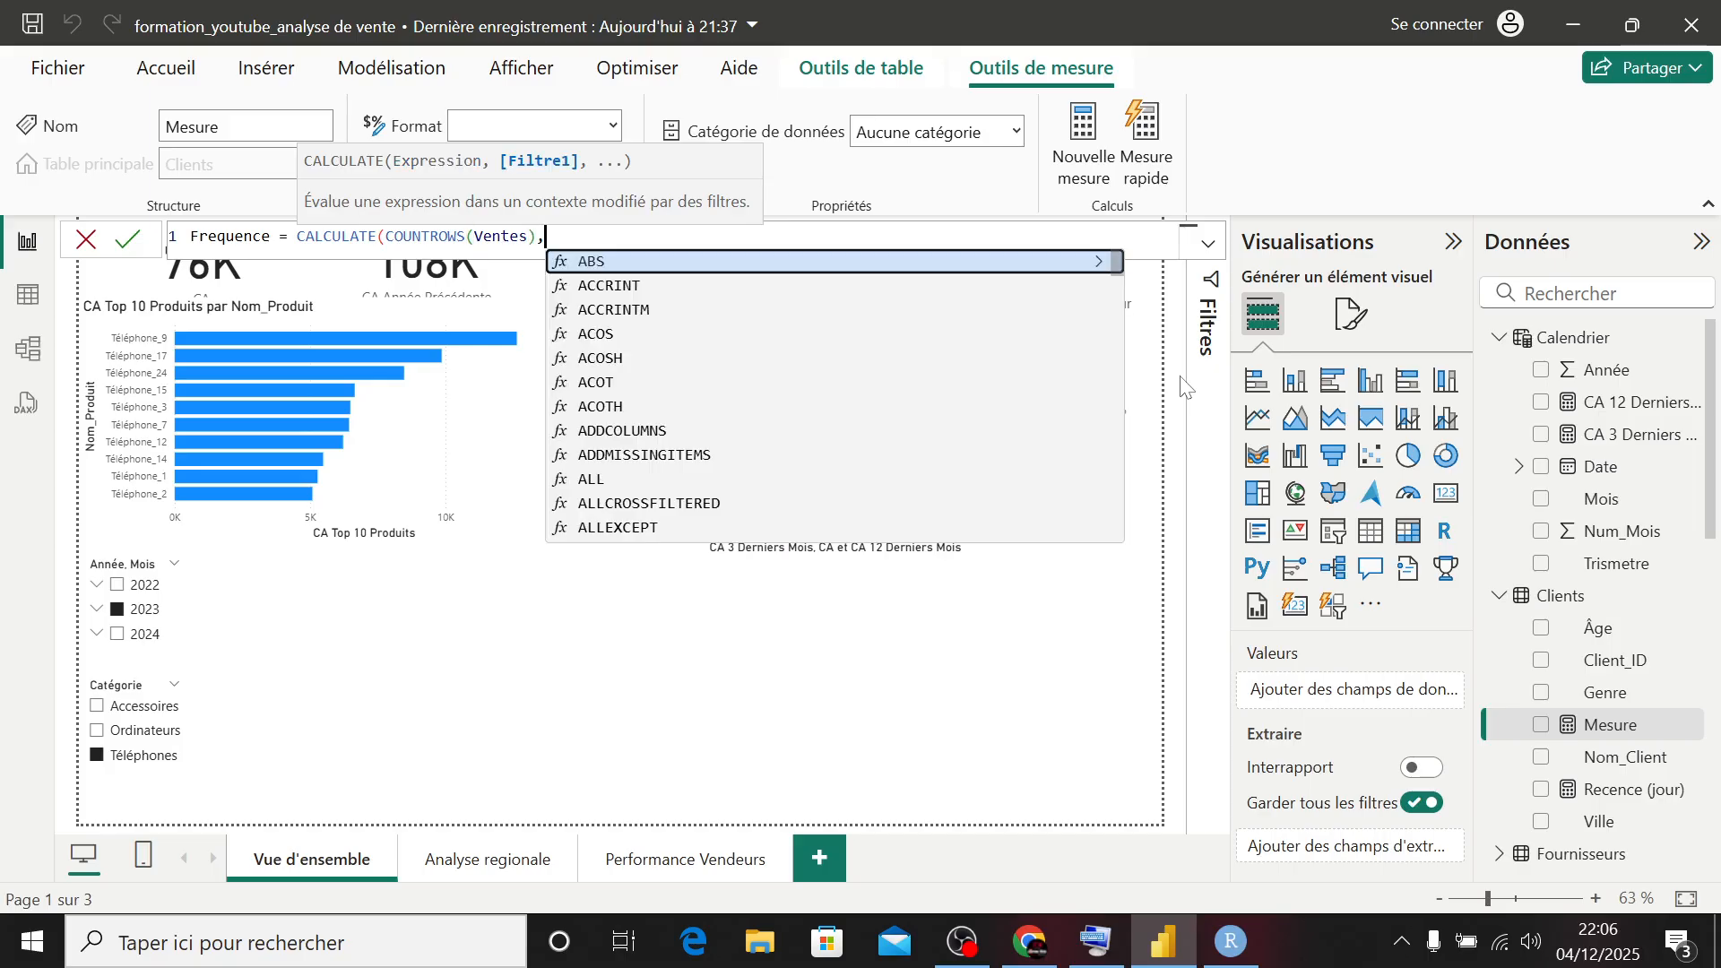
{"action": "type", "text": " all"}
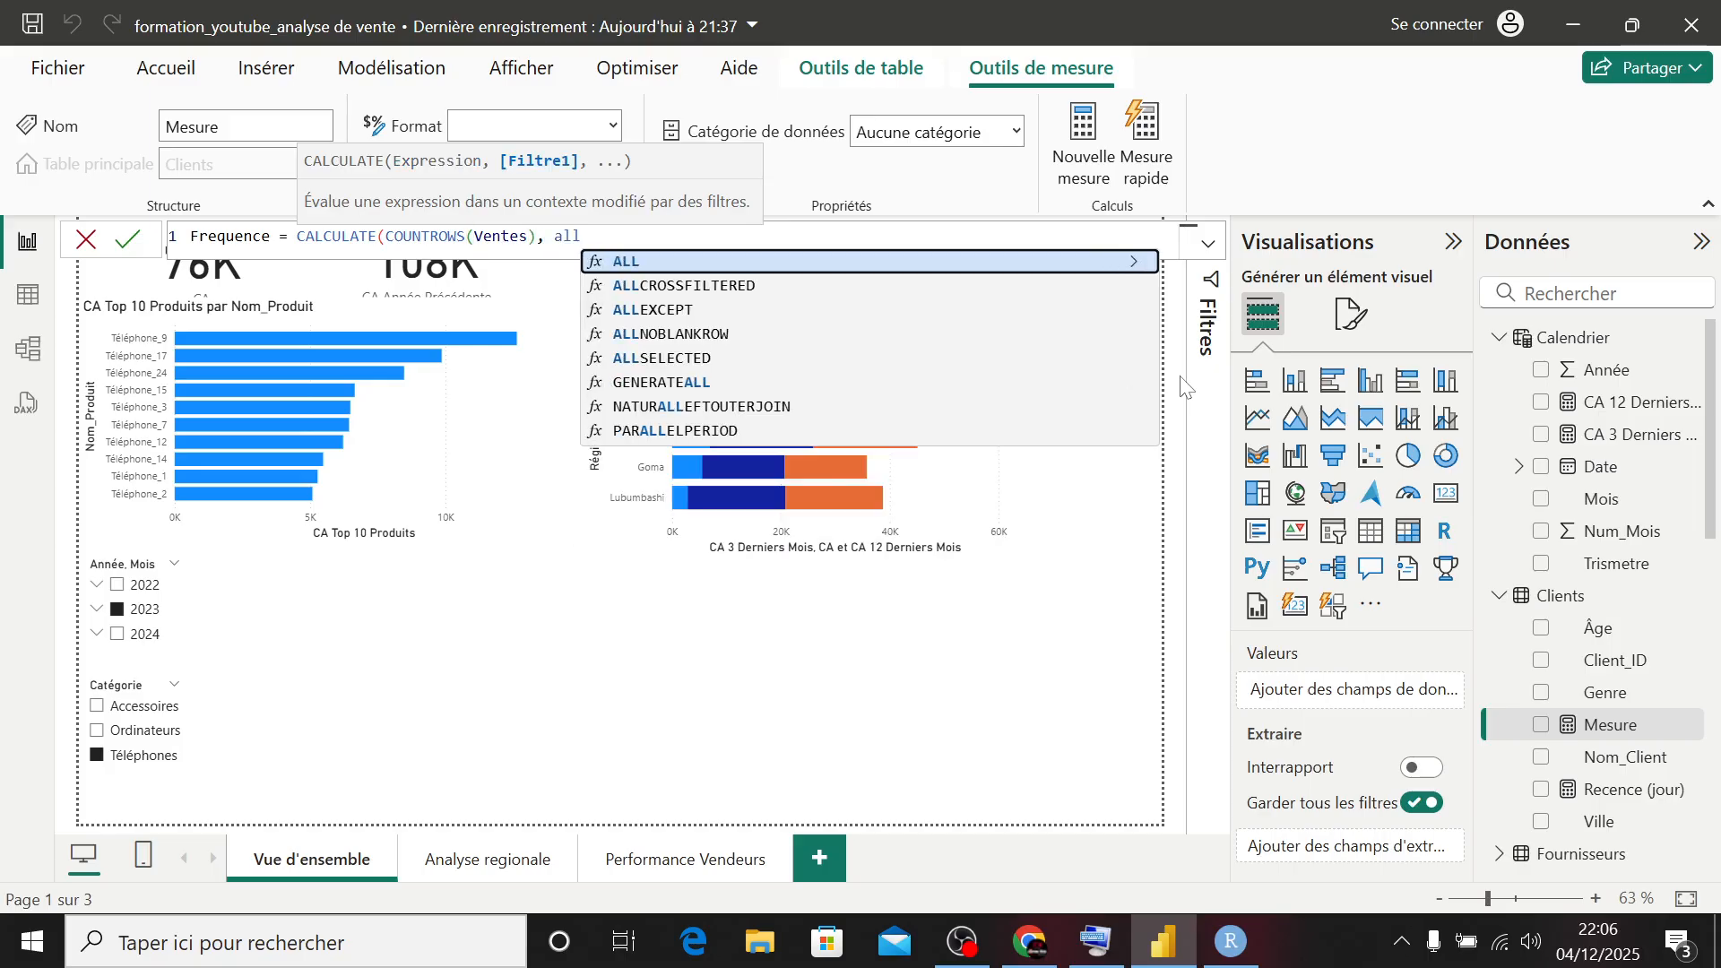
{"action": "key", "text": "Down"}
{"action": "key", "text": "Down"}
{"action": "key", "text": "Down"}
{"action": "key", "text": "Tab"}
{"action": "key", "text": "BackSpace"}
{"action": "key", "text": "BackSpace"}
{"action": "key", "text": "BackSpace"}
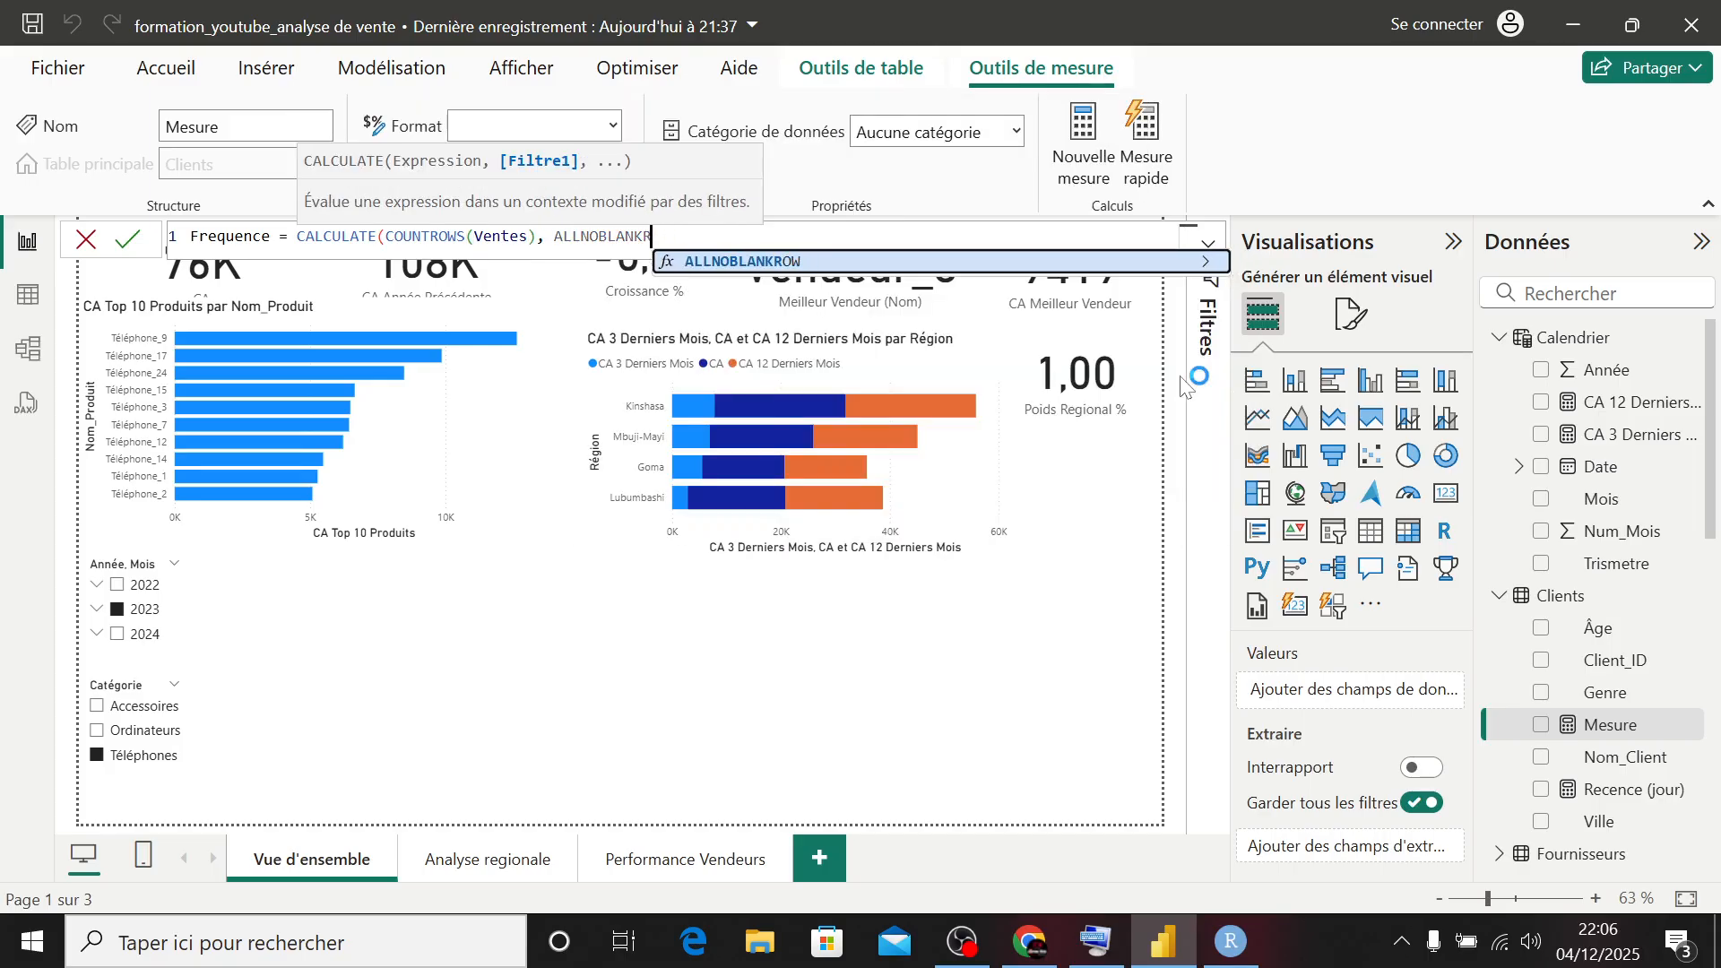
{"action": "key", "text": "BackSpace"}
{"action": "key", "text": "BackSpace"}
{"action": "key", "text": "BackSpace"}
{"action": "key", "text": "BackSpace"}
{"action": "key", "text": "BackSpace"}
{"action": "key", "text": "BackSpace"}
{"action": "key", "text": "BackSpace"}
{"action": "key", "text": "BackSpace"}
{"action": "type", "text": "e"}
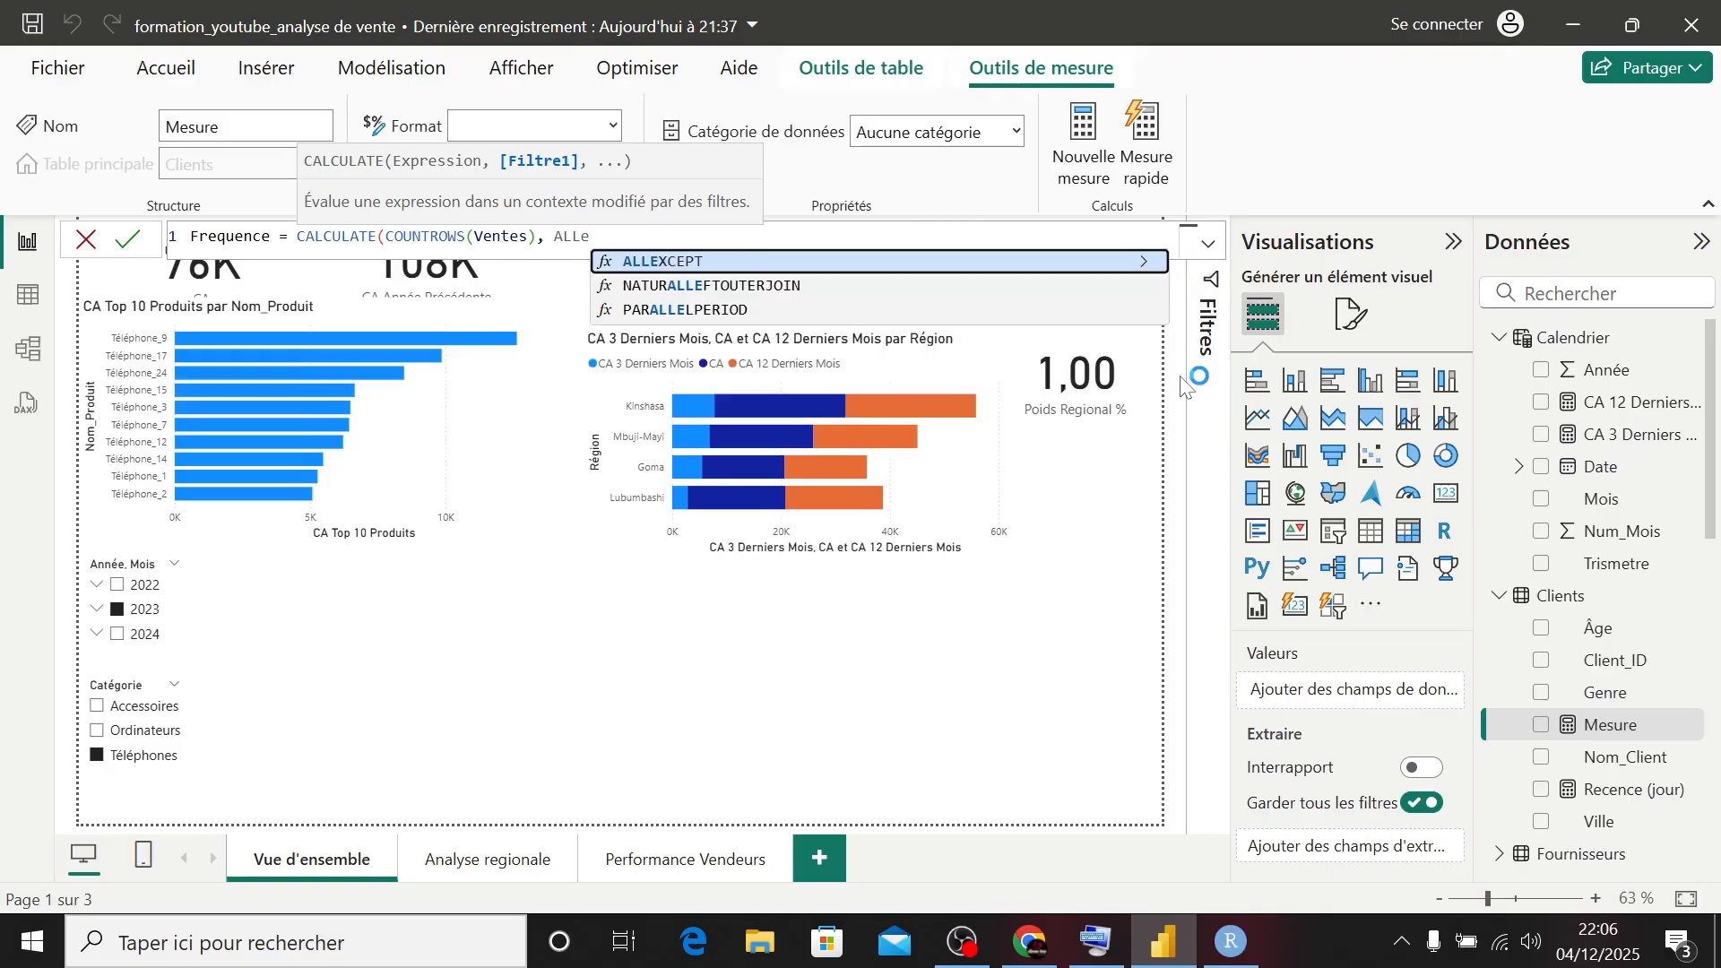
{"action": "key", "text": "Tab"}
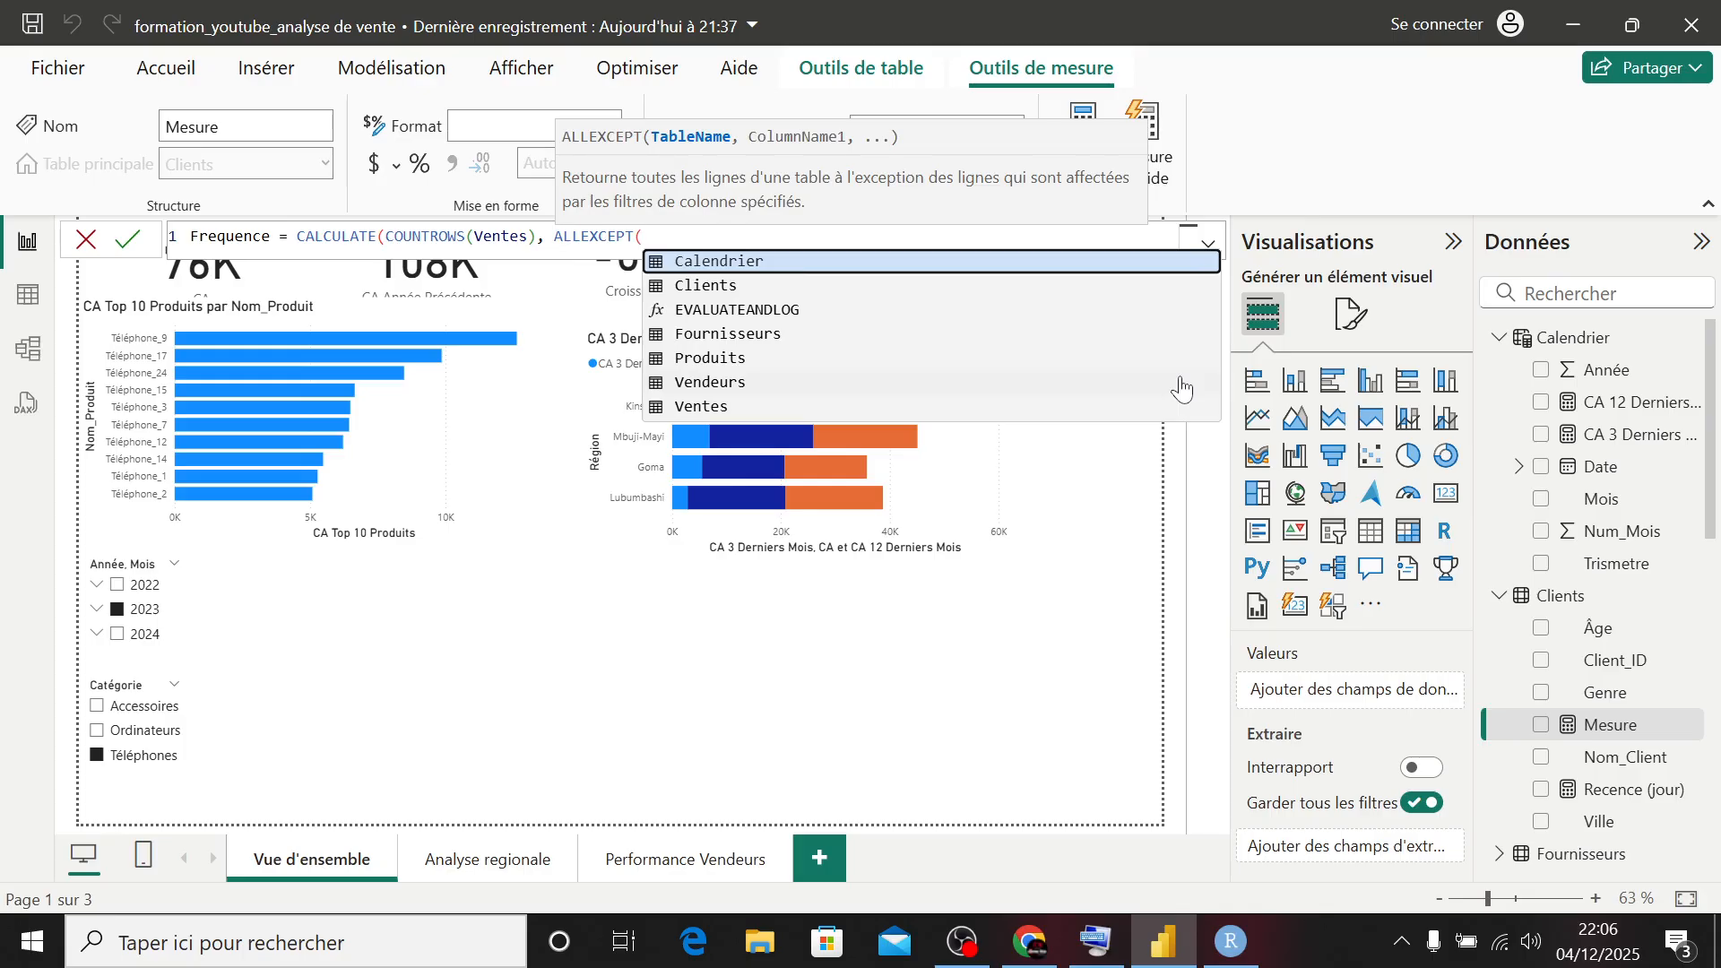
- Complete ALLEXCEPT with the Clients table and the Clients[Client_ID] column, then commit the Frequence measure
{"action": "type", "text": "cl"}
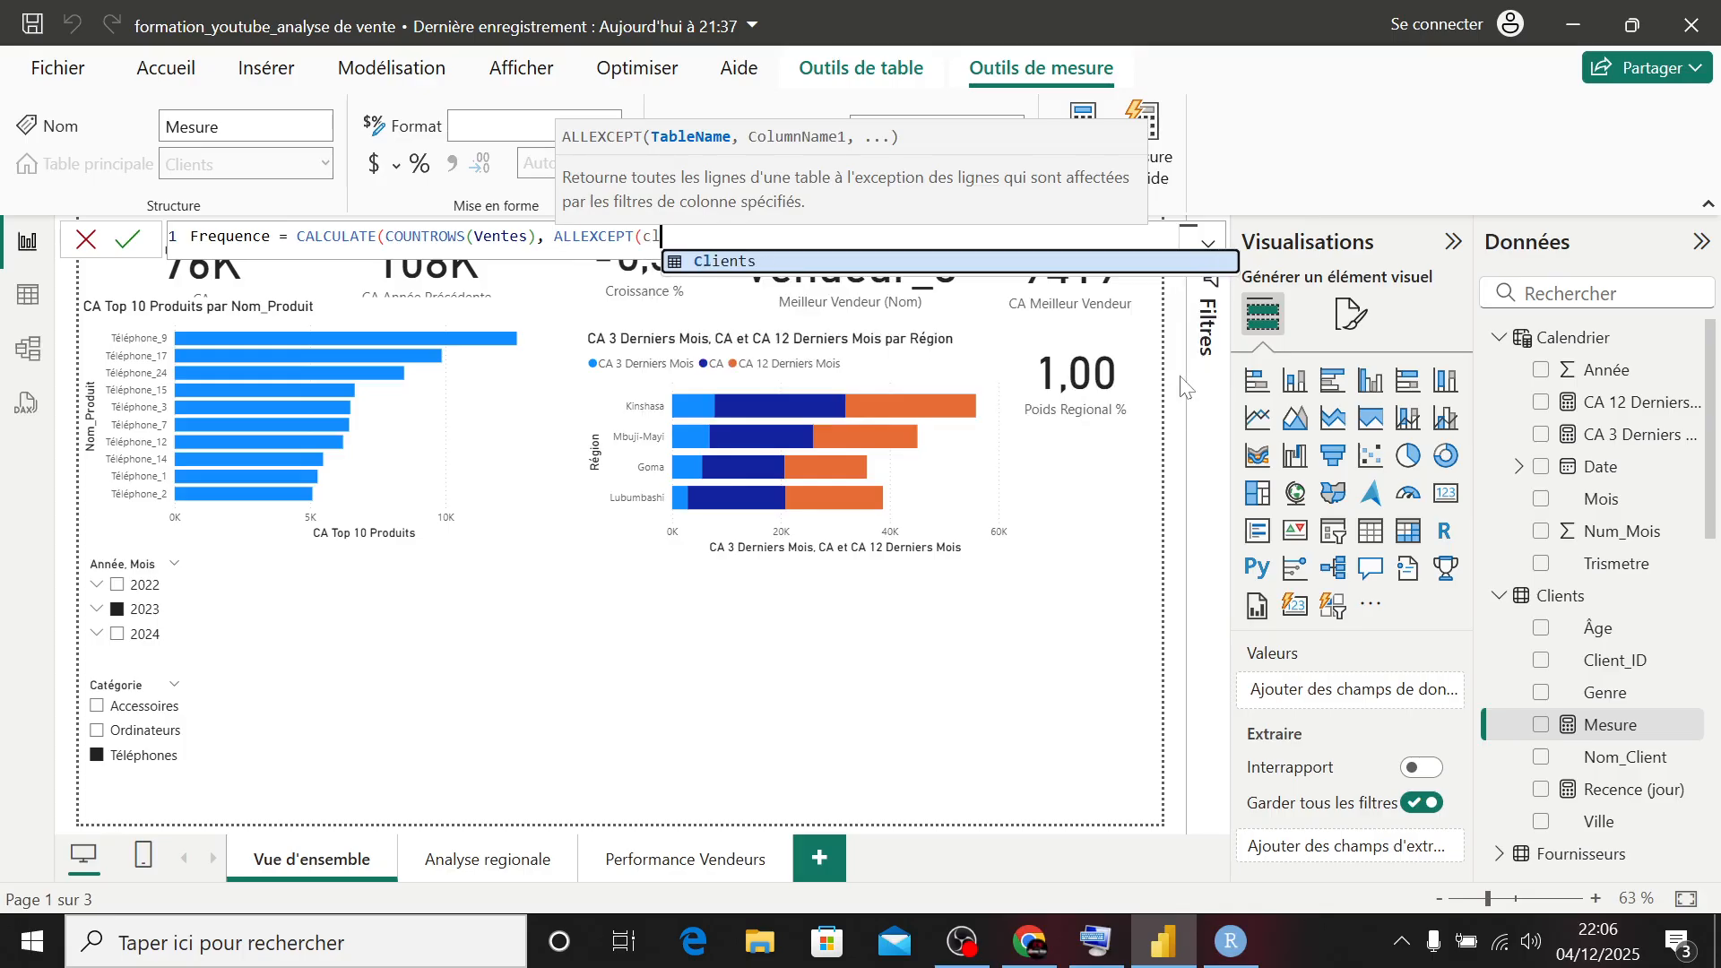
{"action": "key", "text": "Tab"}
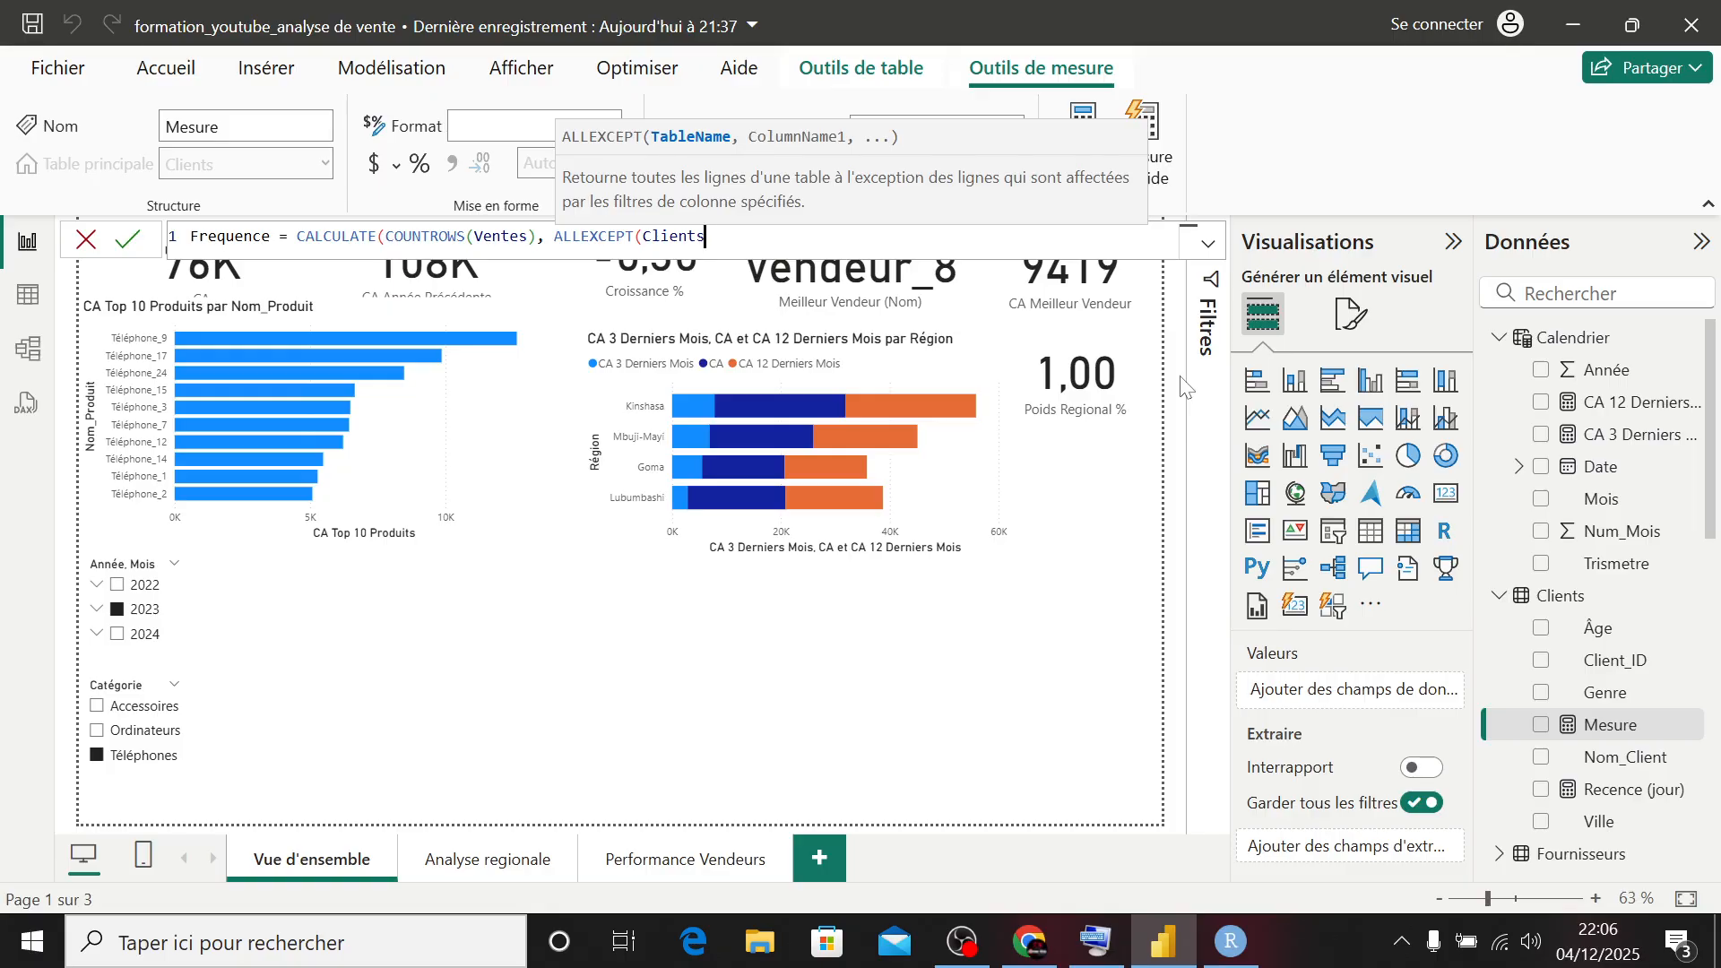
{"action": "type", "text": ", clien"}
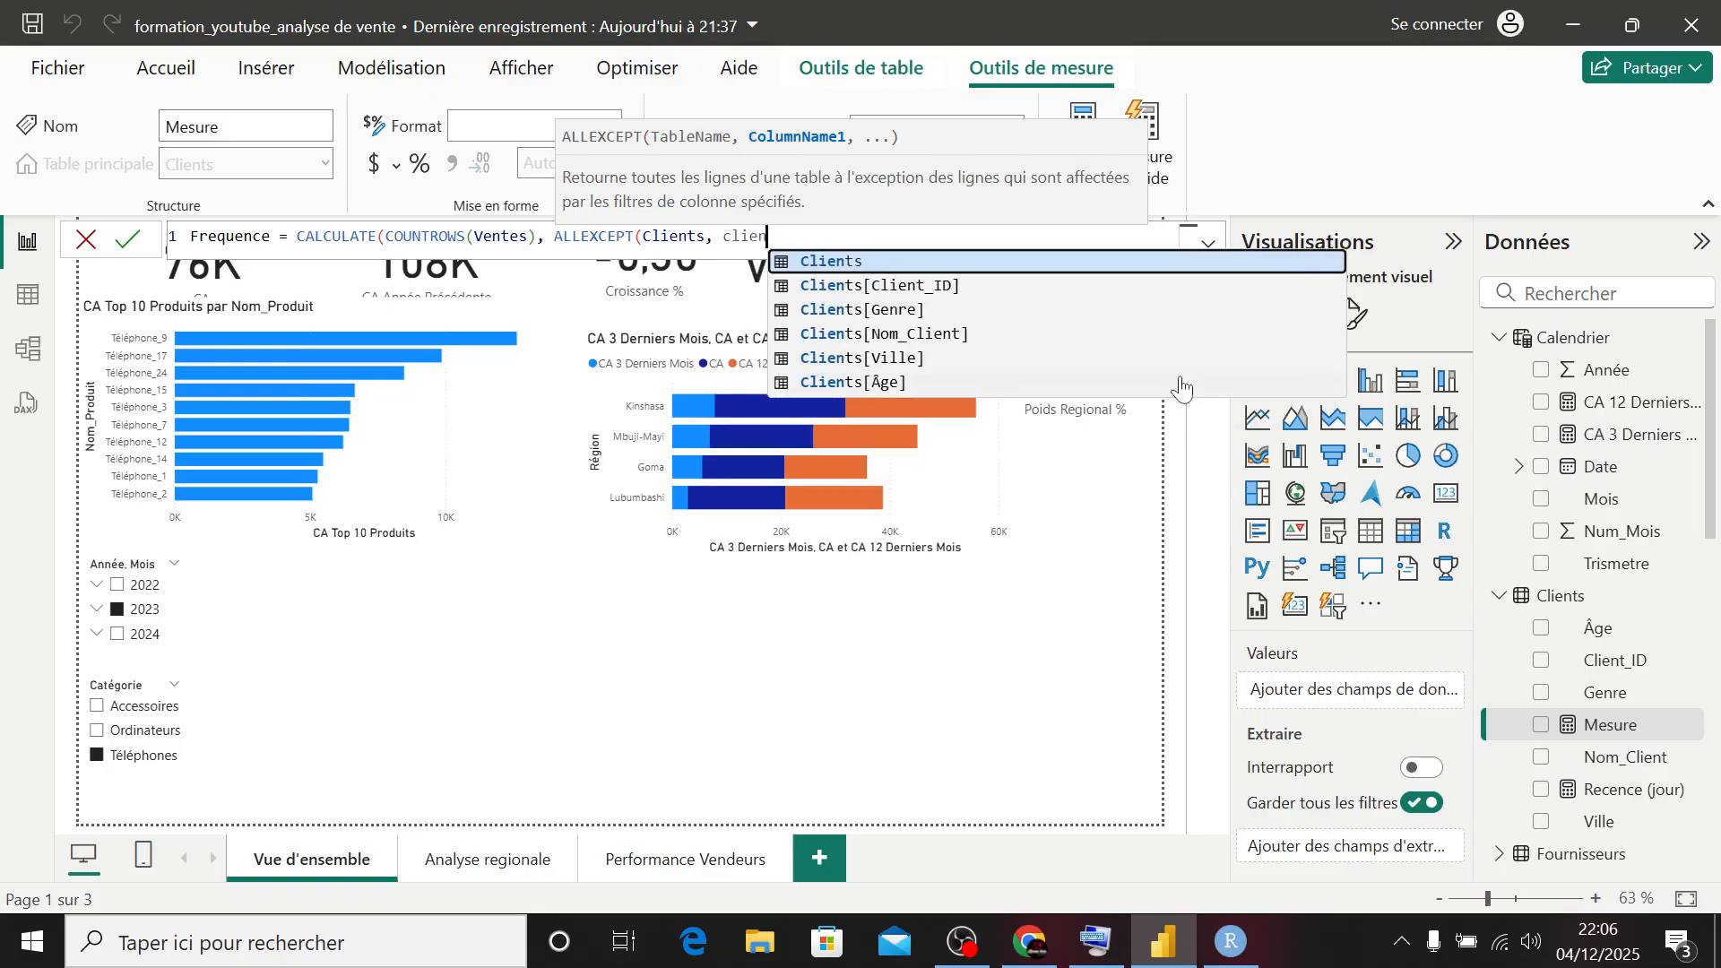
{"action": "key", "text": "Tab"}
{"action": "type", "text": ")"}
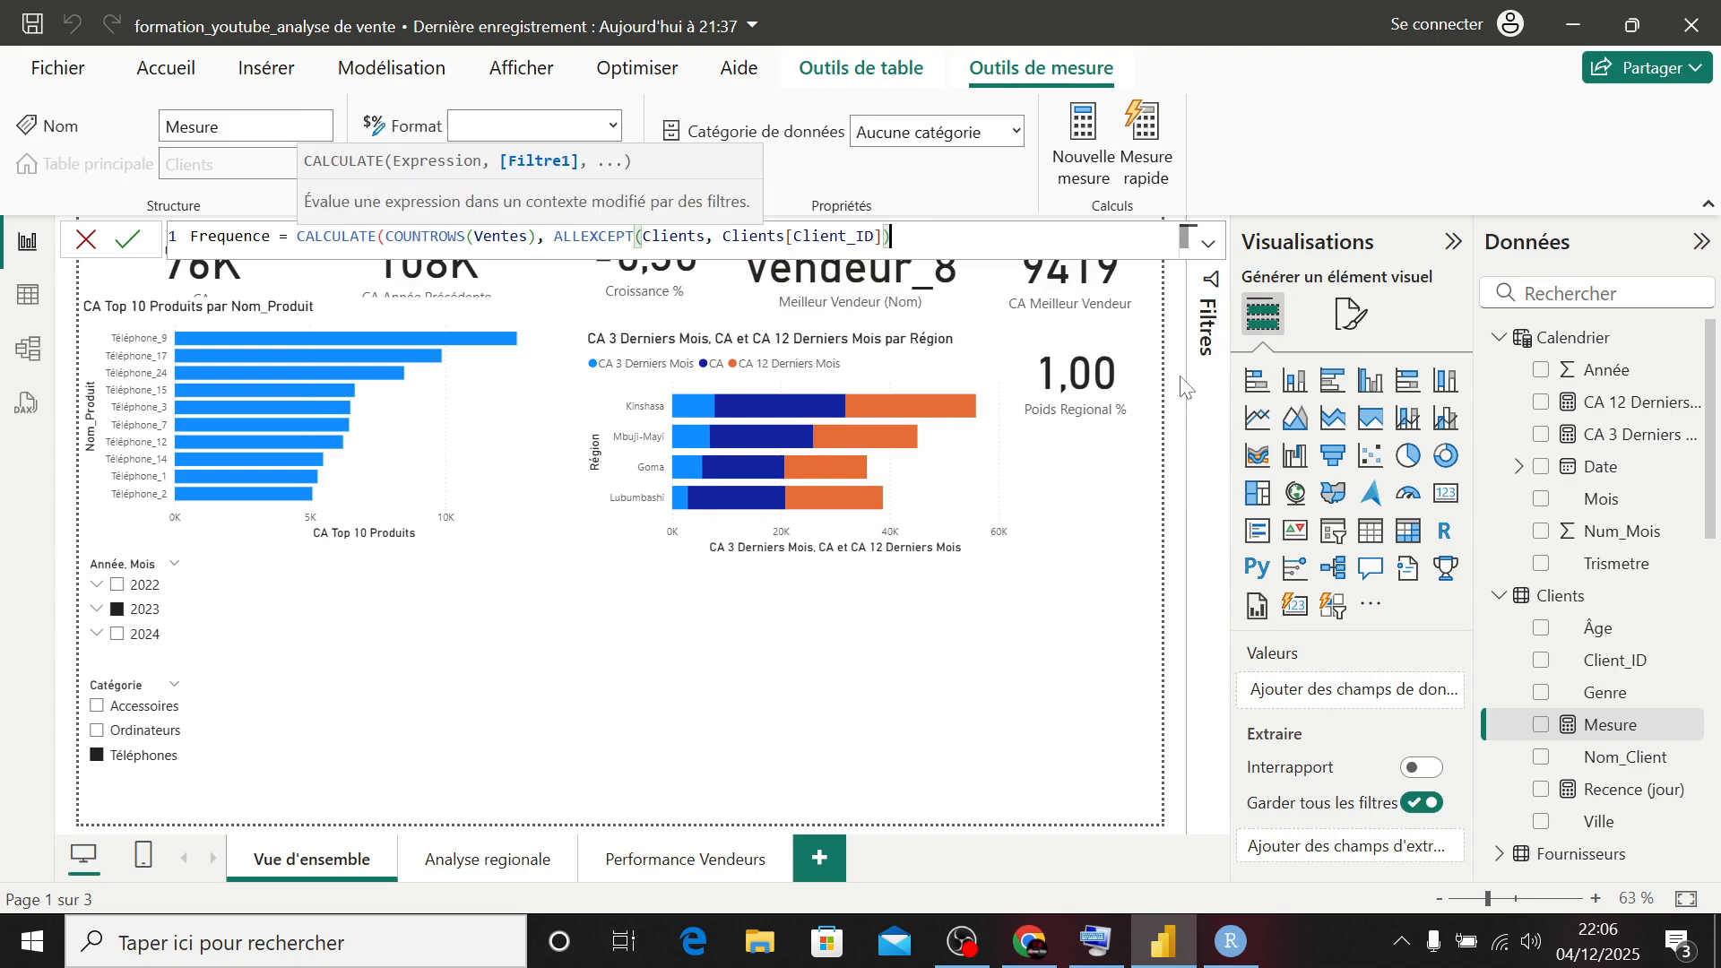
{"action": "type", "text": ")"}
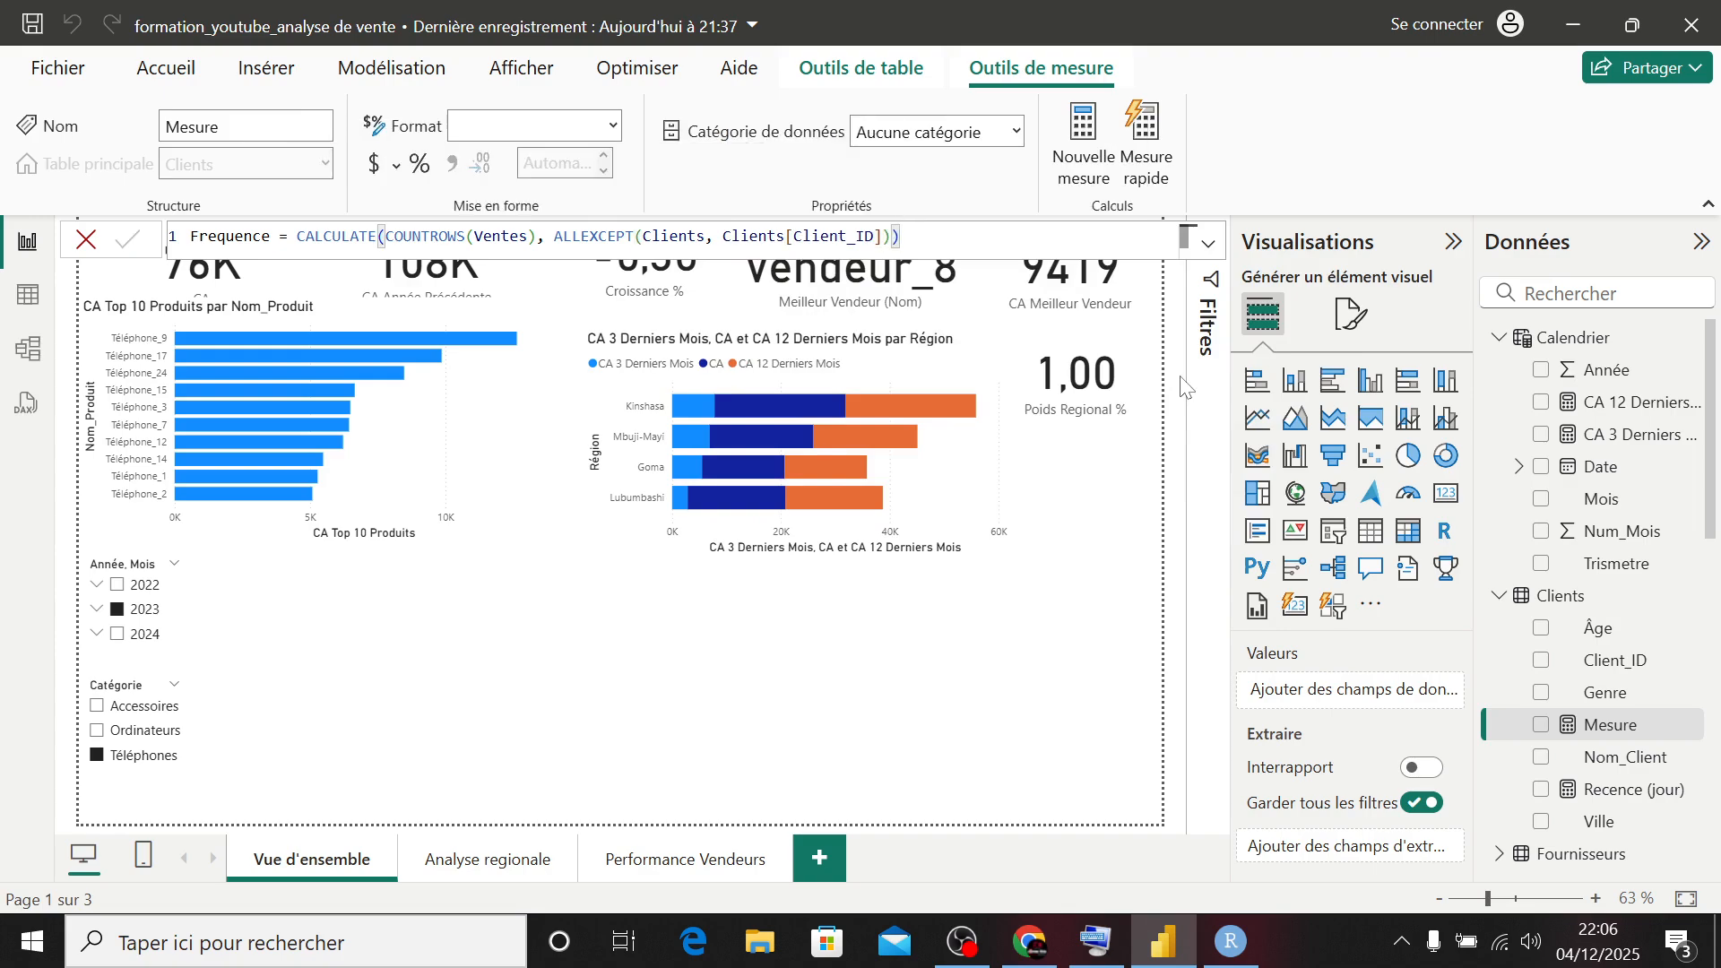
{"action": "key", "text": "Return"}
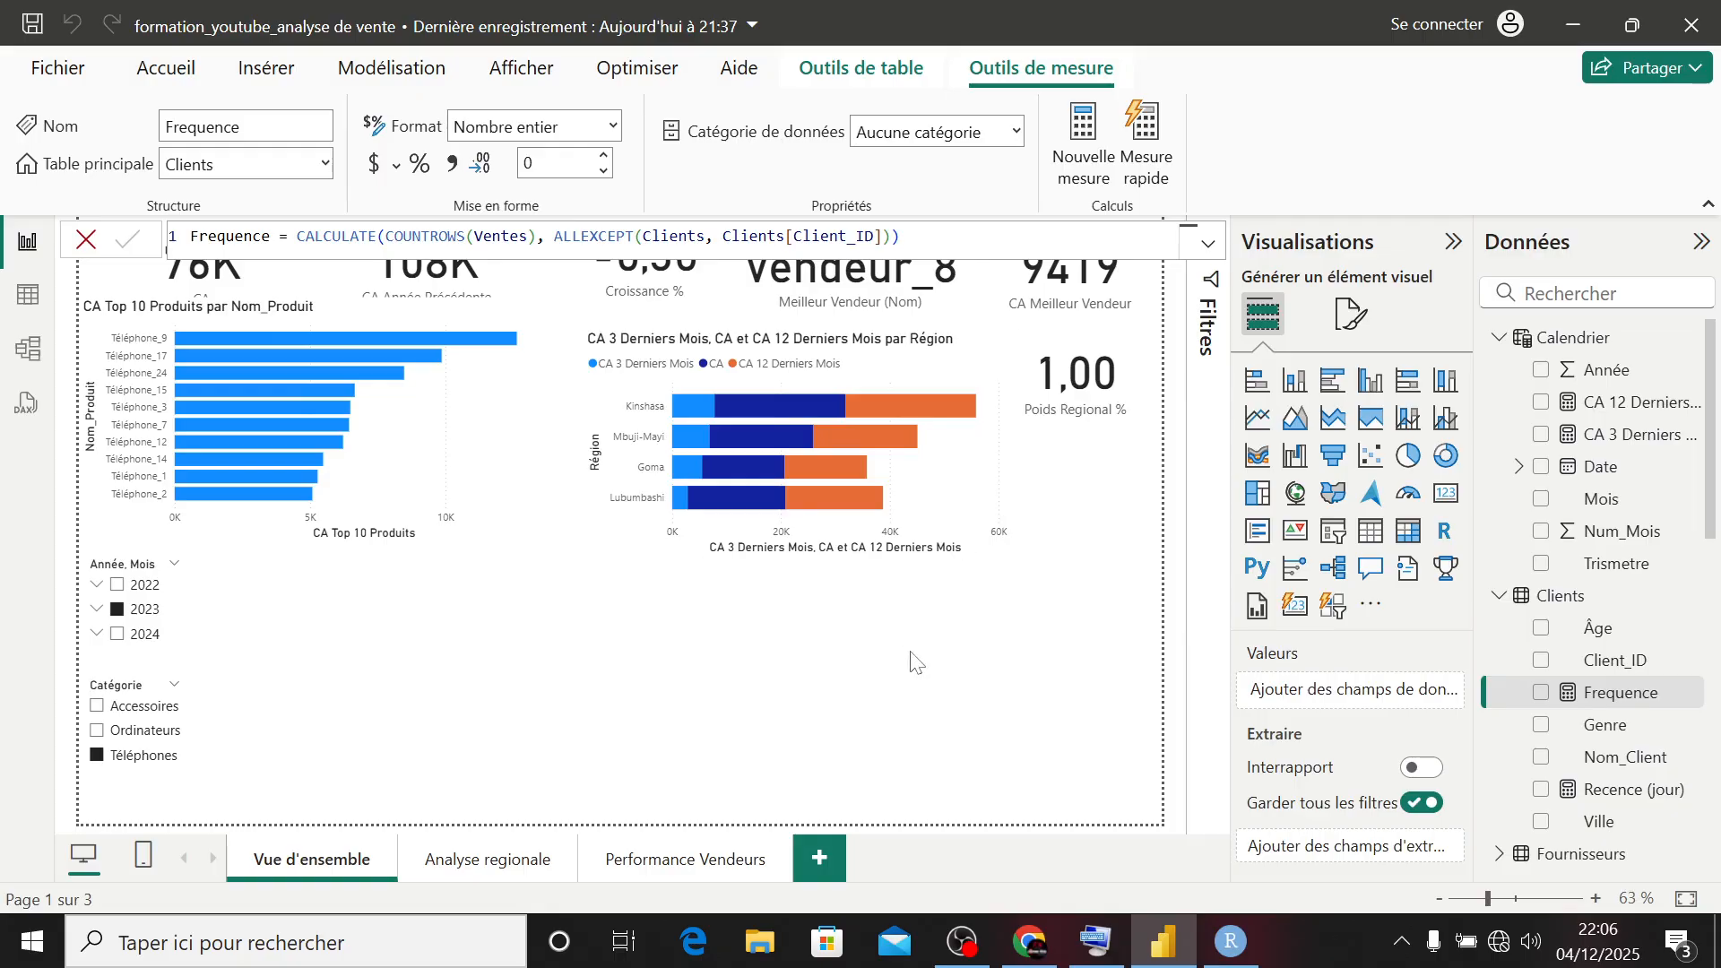
{"action": "left_click", "coordinate": [874, 702]}
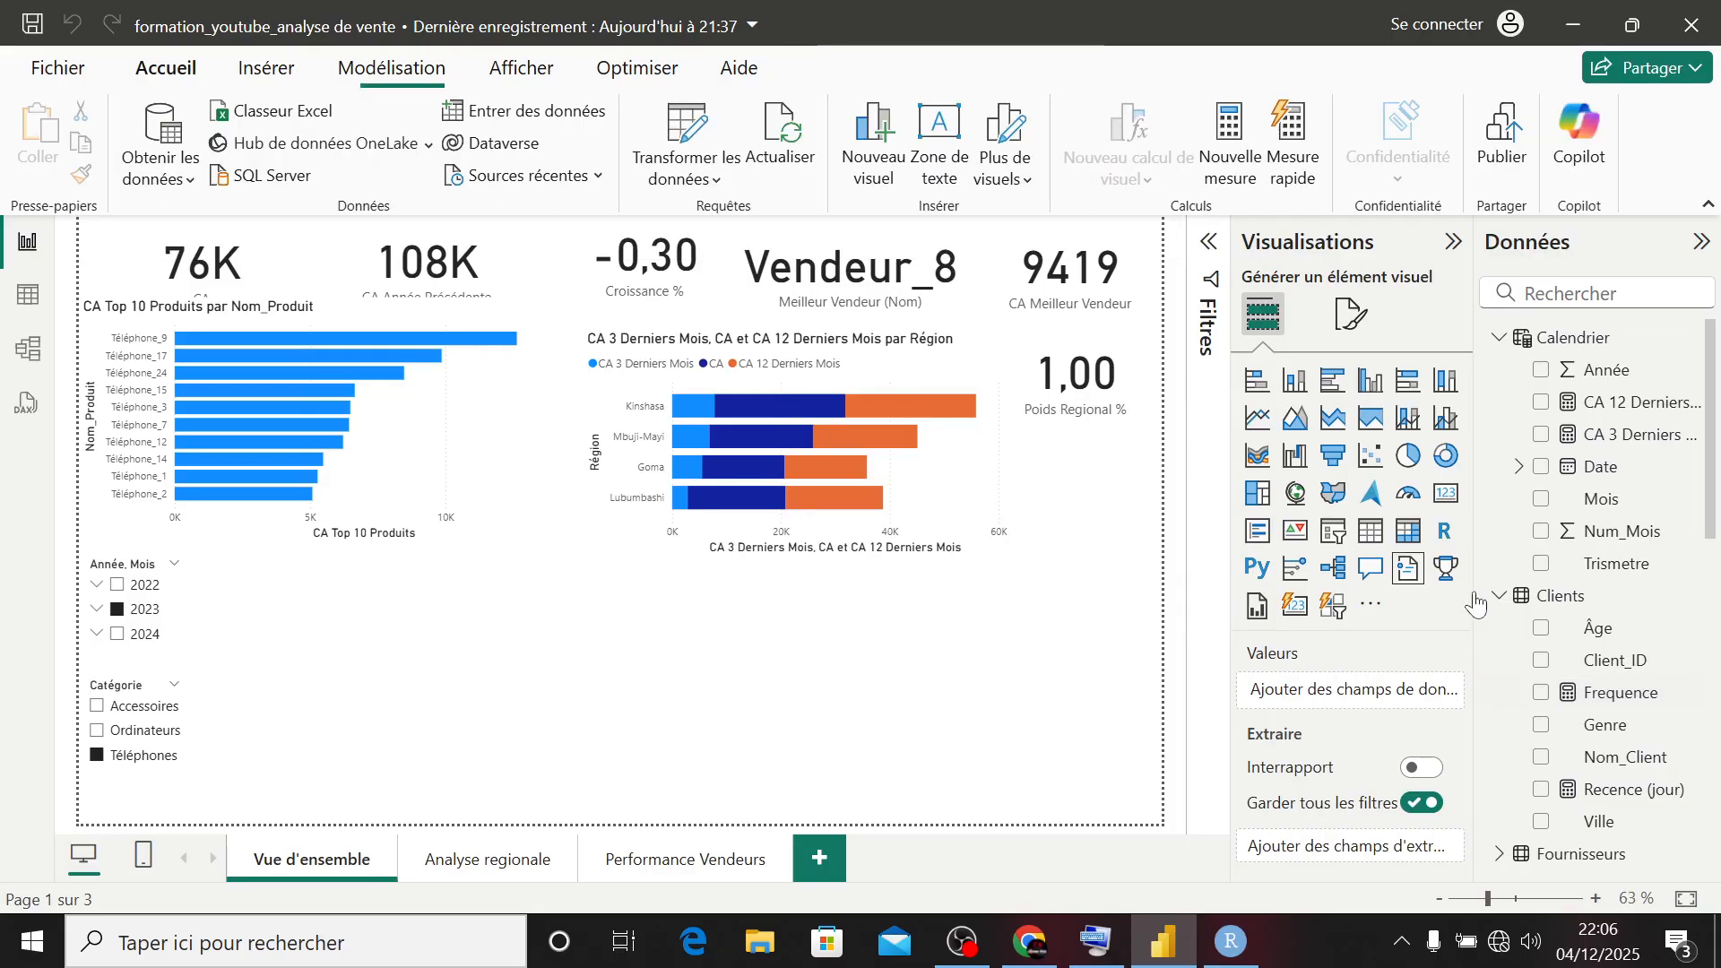
- Create a new measure in the Clients table and name it Montant Total Client
{"action": "right_click", "coordinate": [1565, 604]}
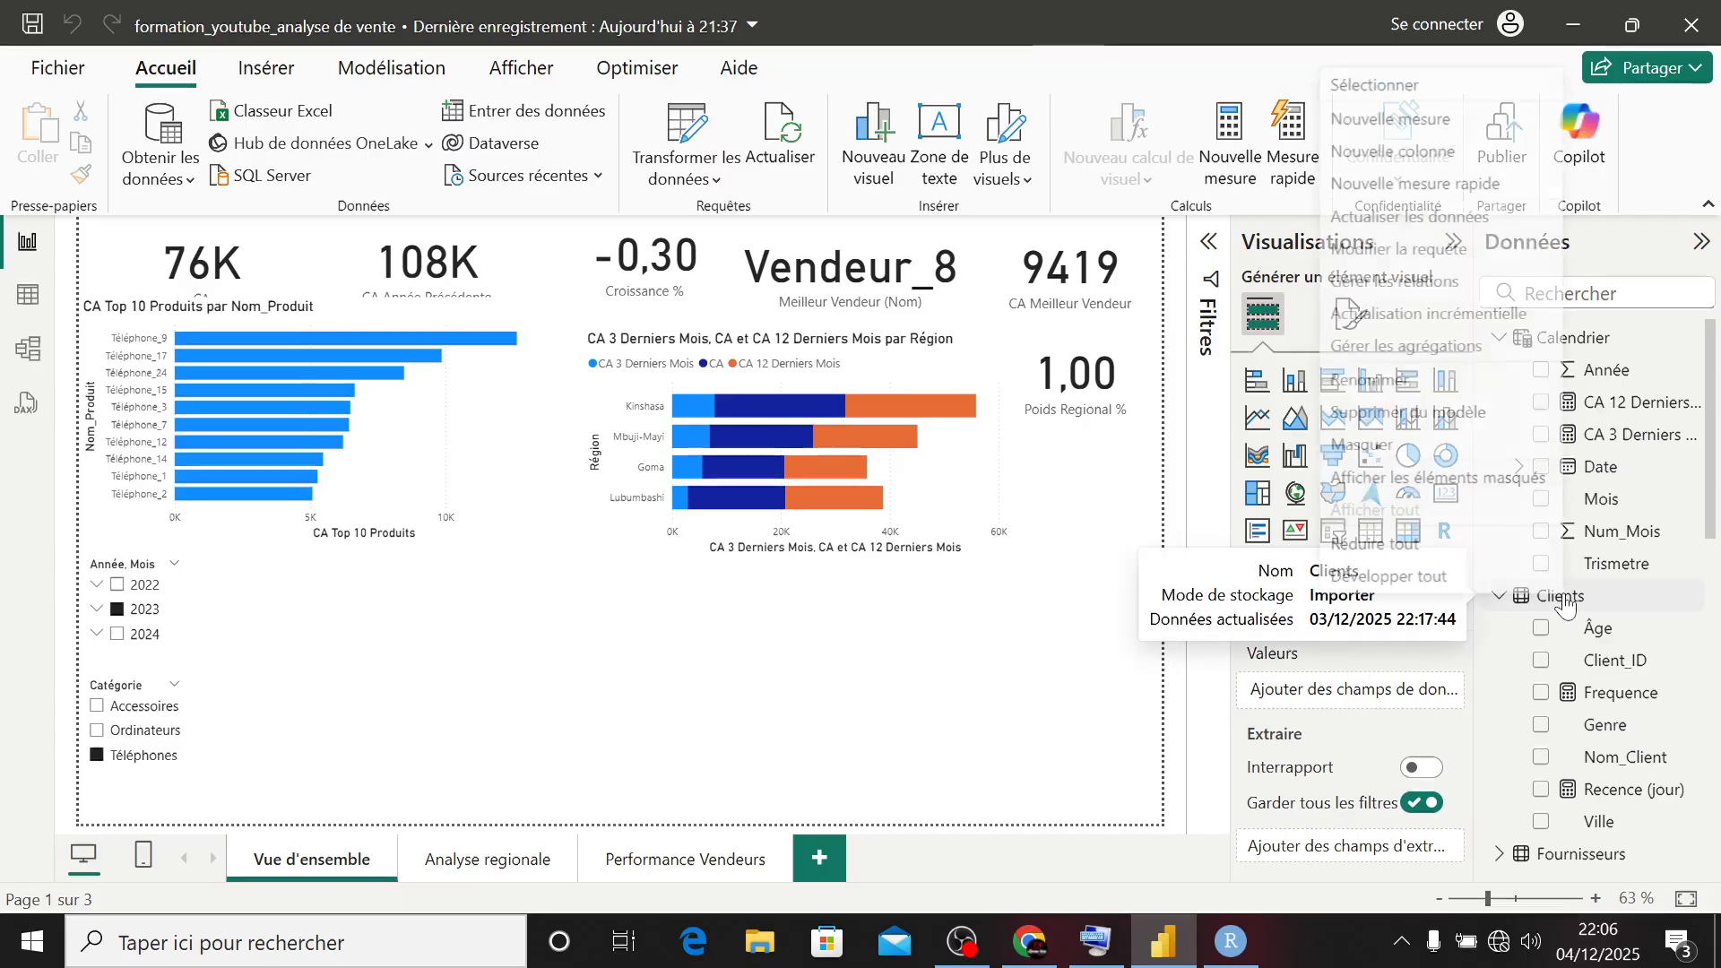
{"action": "left_click", "coordinate": [1395, 123]}
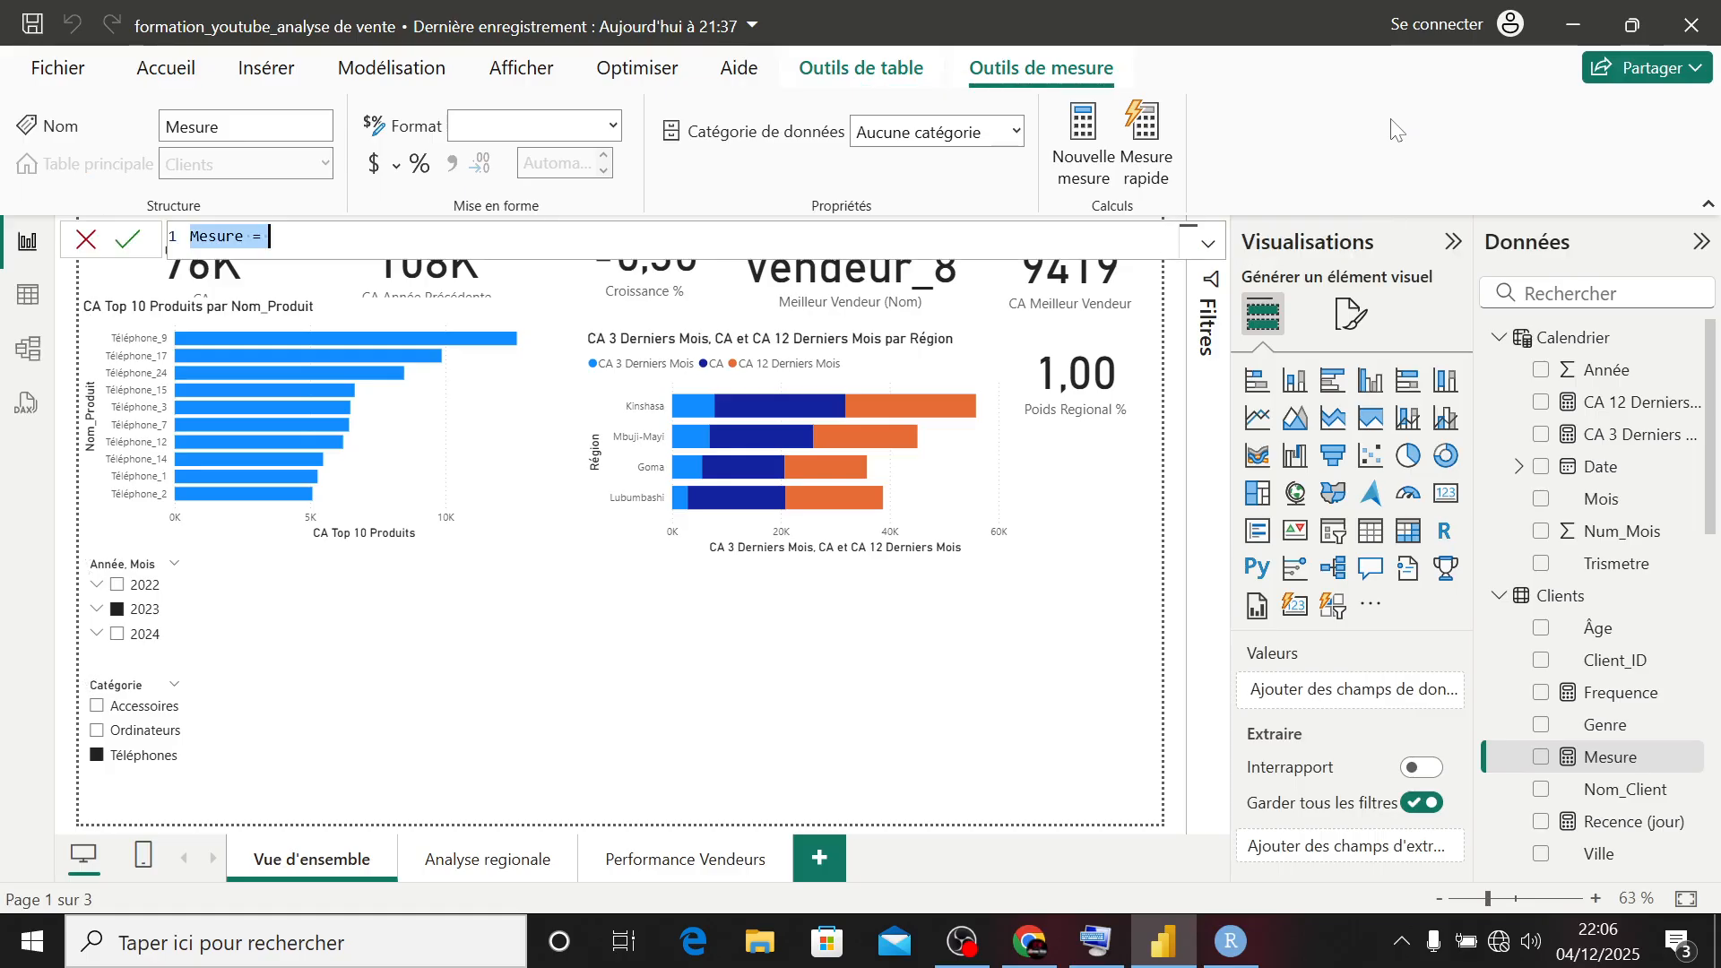
{"action": "type", "text": "Montant "}
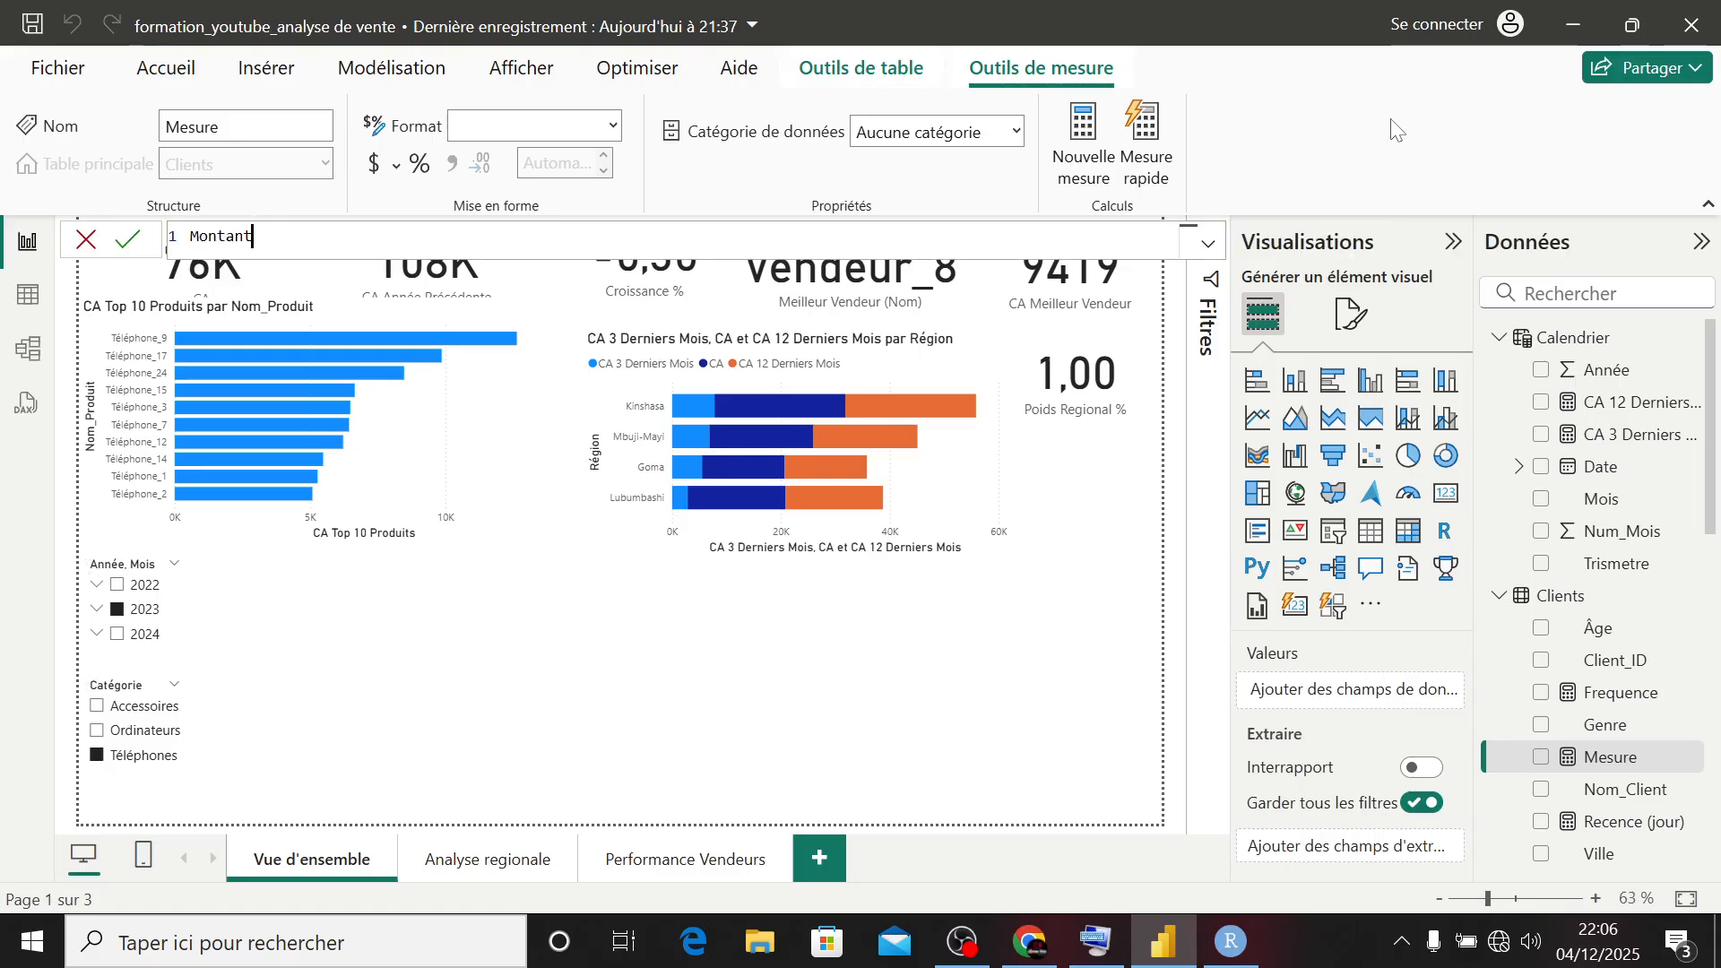
{"action": "type", "text": "Tot"}
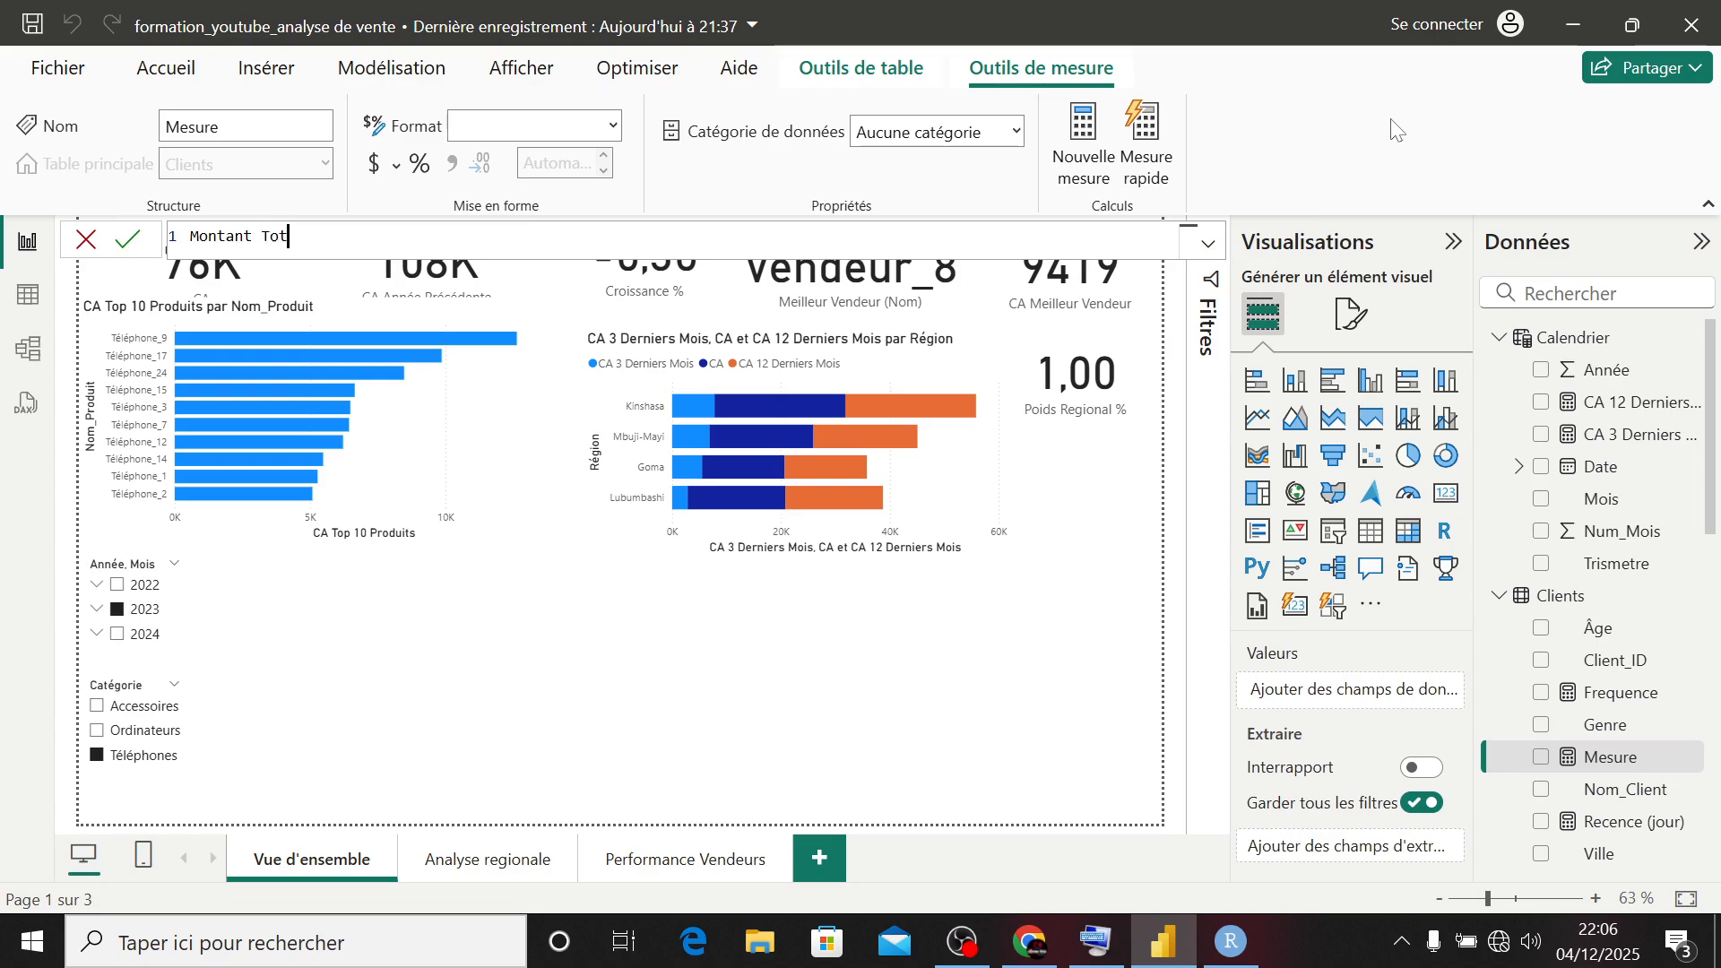
{"action": "type", "text": "al Client = CAL"}
- Start the Montant Total Client formula with CALCULATE on the [CA] measure and an ALLEXCEPT filter
{"action": "key", "text": "Tab"}
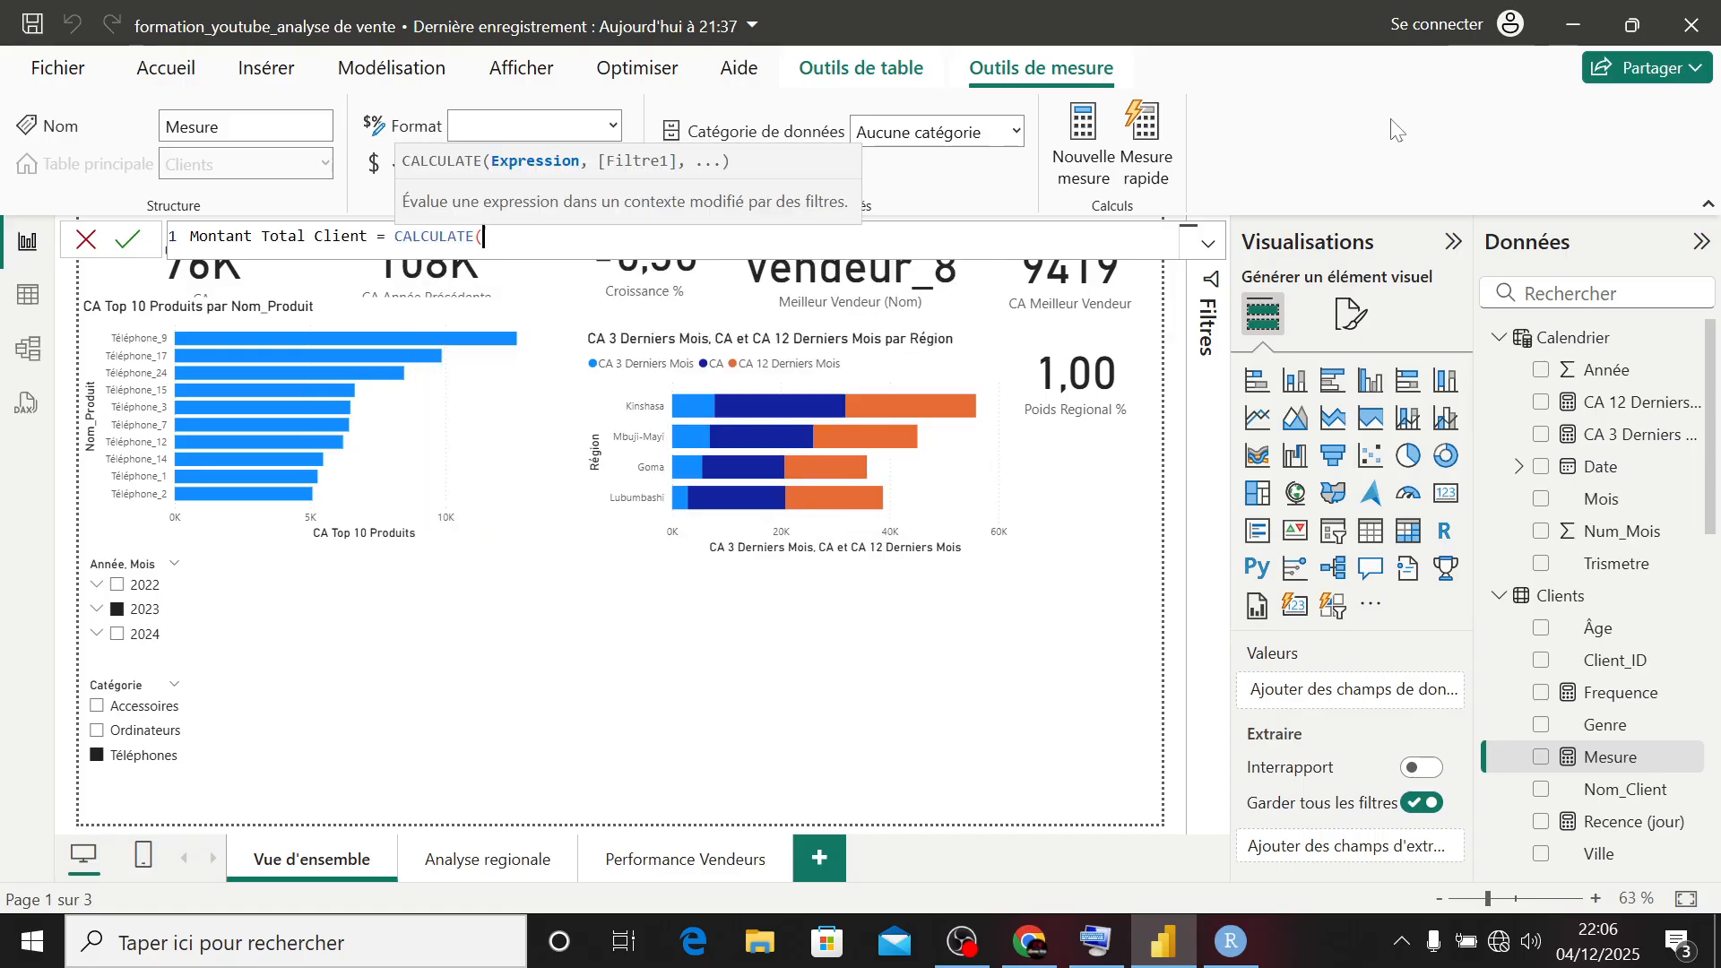
{"action": "type", "text": "[CA"}
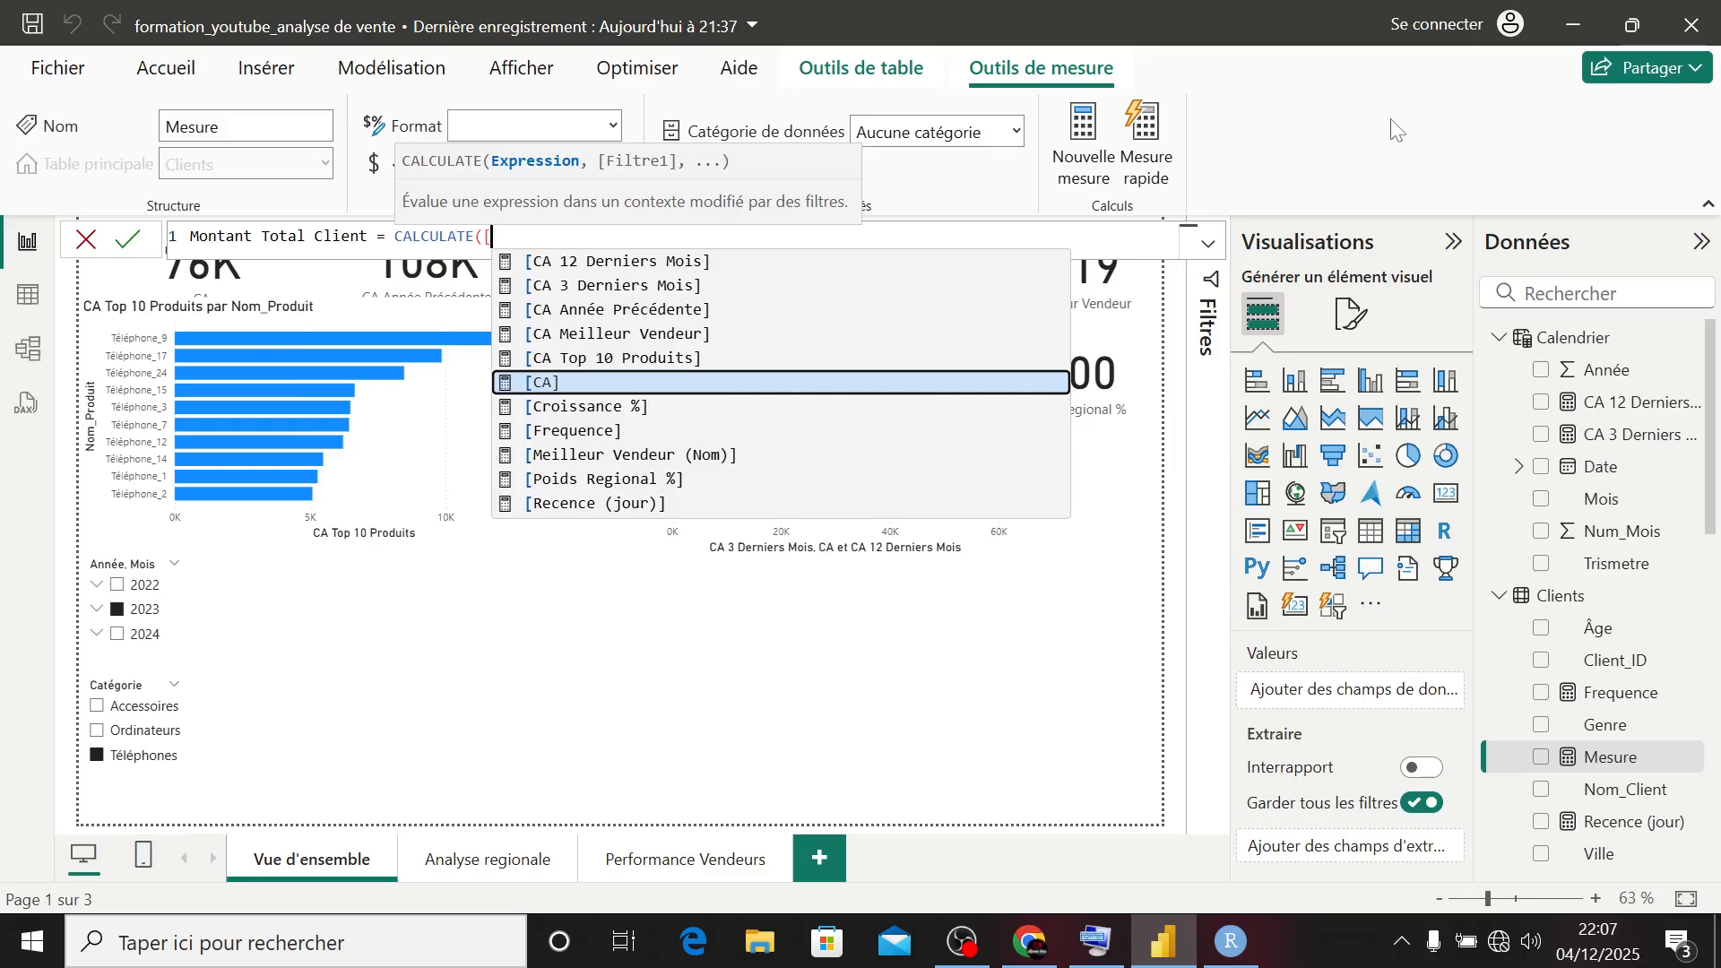
{"action": "key", "text": "Tab"}
{"action": "type", "text": ", all"}
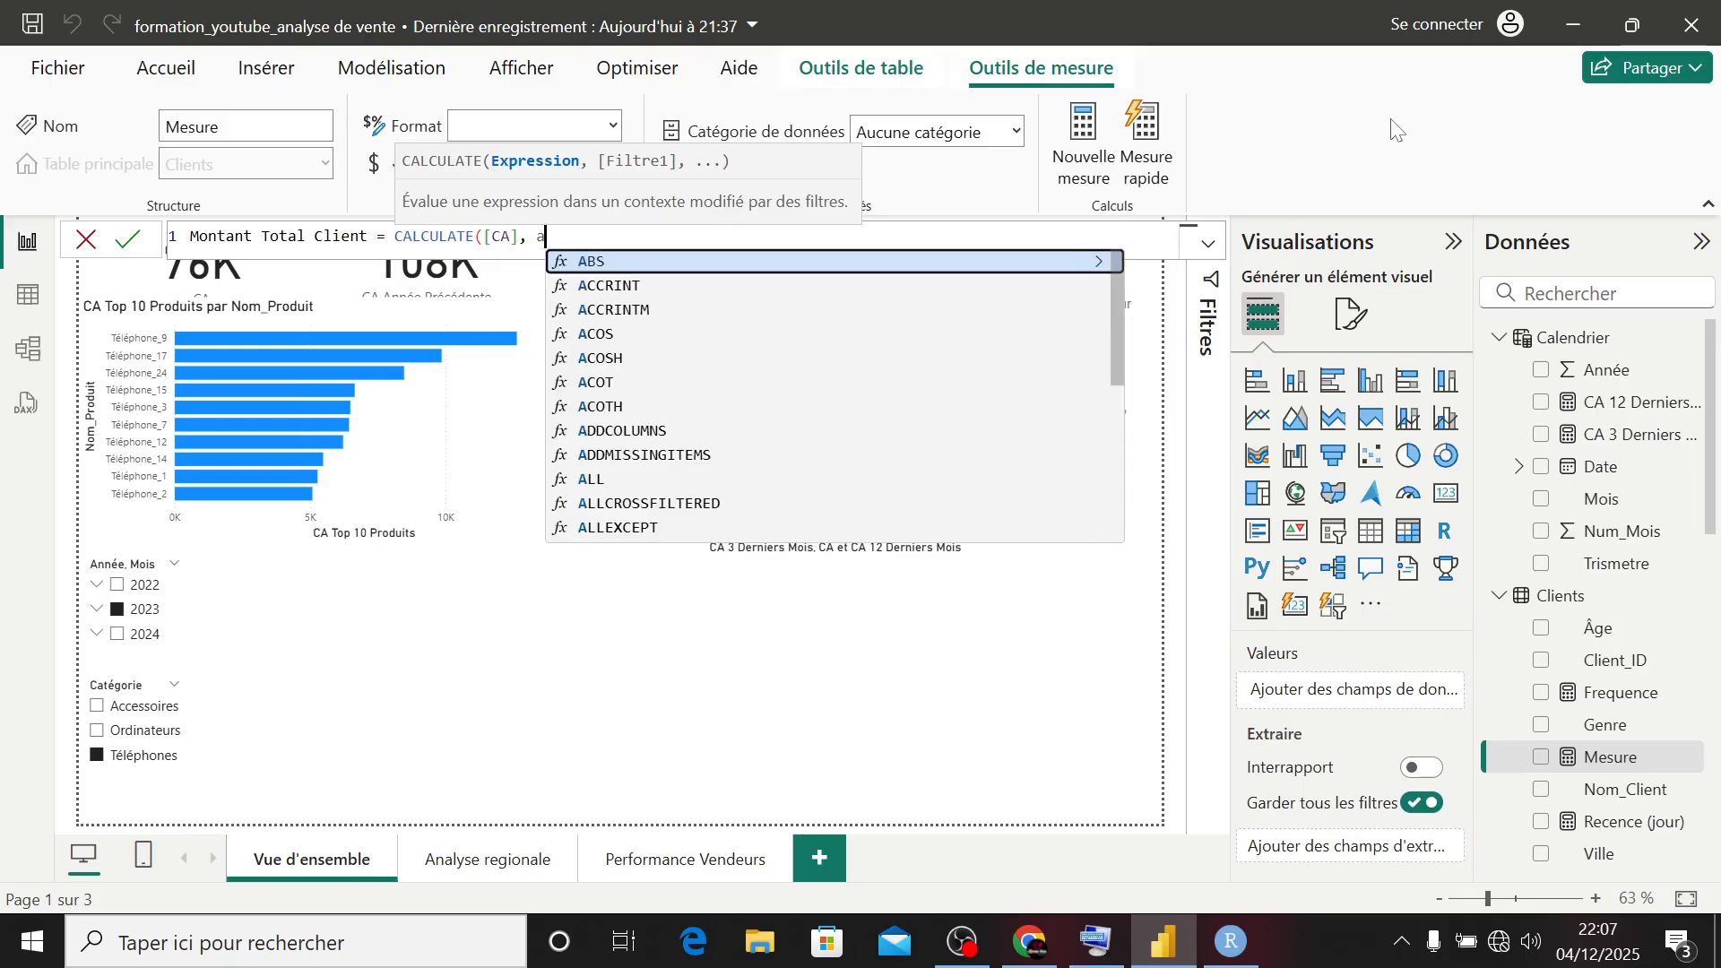
{"action": "key", "text": "Down"}
{"action": "key", "text": "Down"}
{"action": "key", "text": "Tab"}
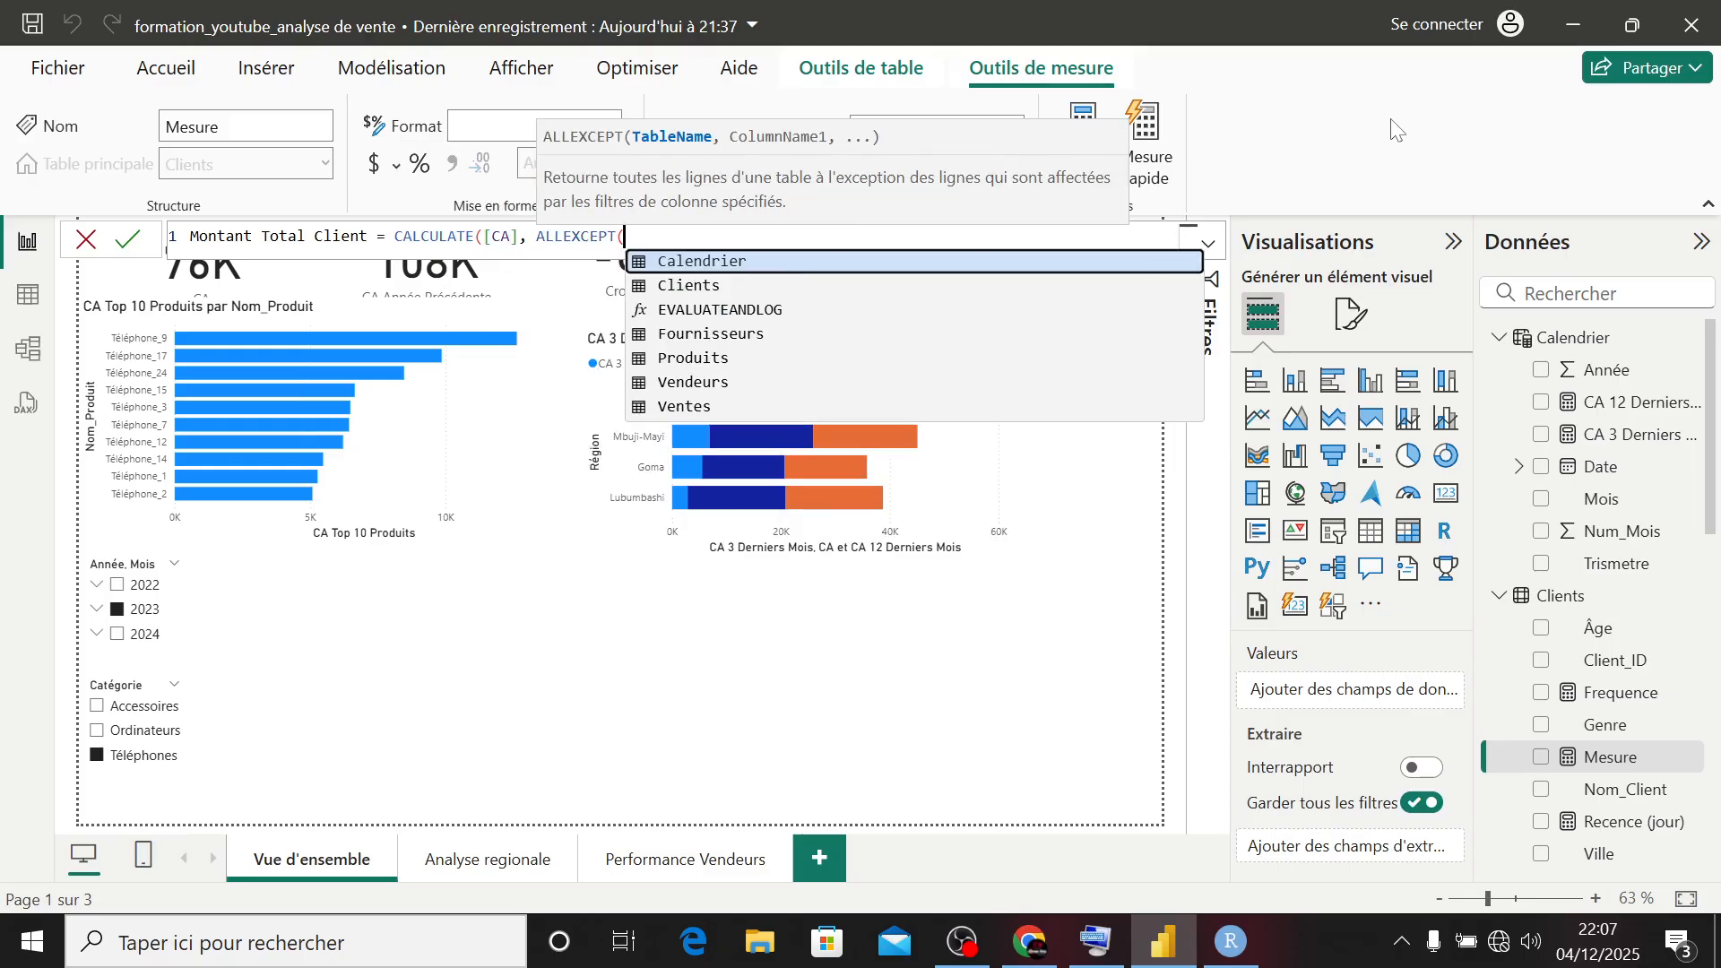
- Fill in ALLEXCEPT with Clients and Clients[Client_ID], then commit the Montant Total Client measure
{"action": "type", "text": "clien"}
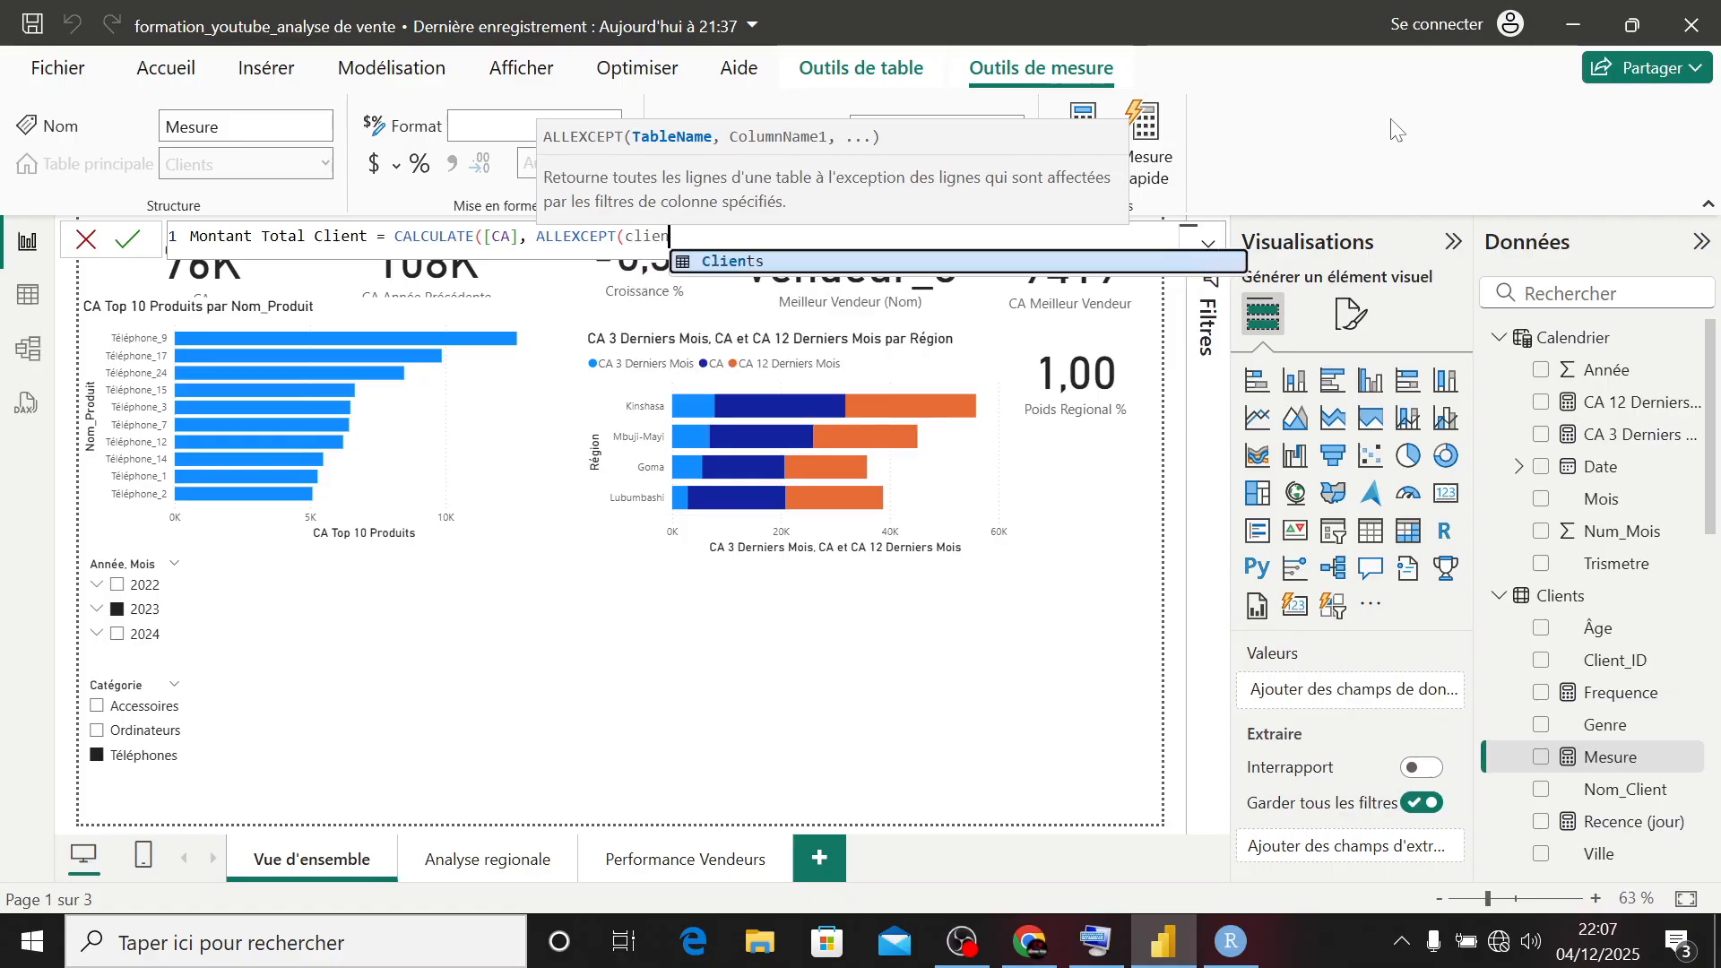
{"action": "key", "text": "Tab"}
{"action": "type", "text": ", cli"}
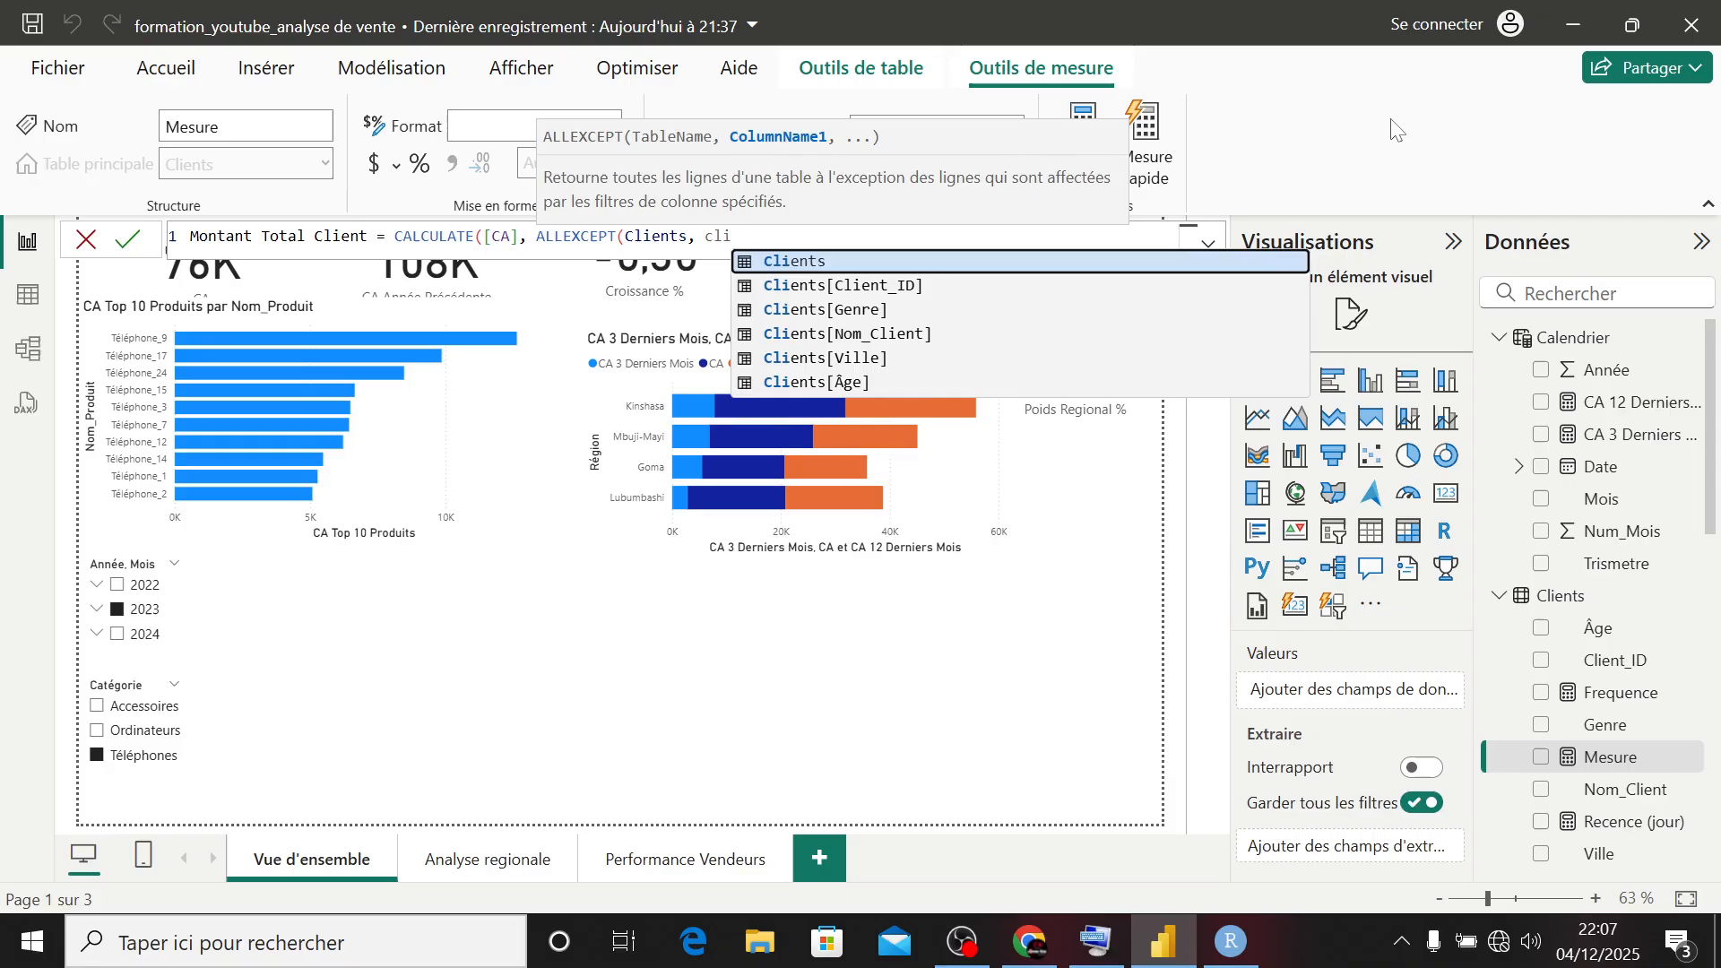
{"action": "key", "text": "Down"}
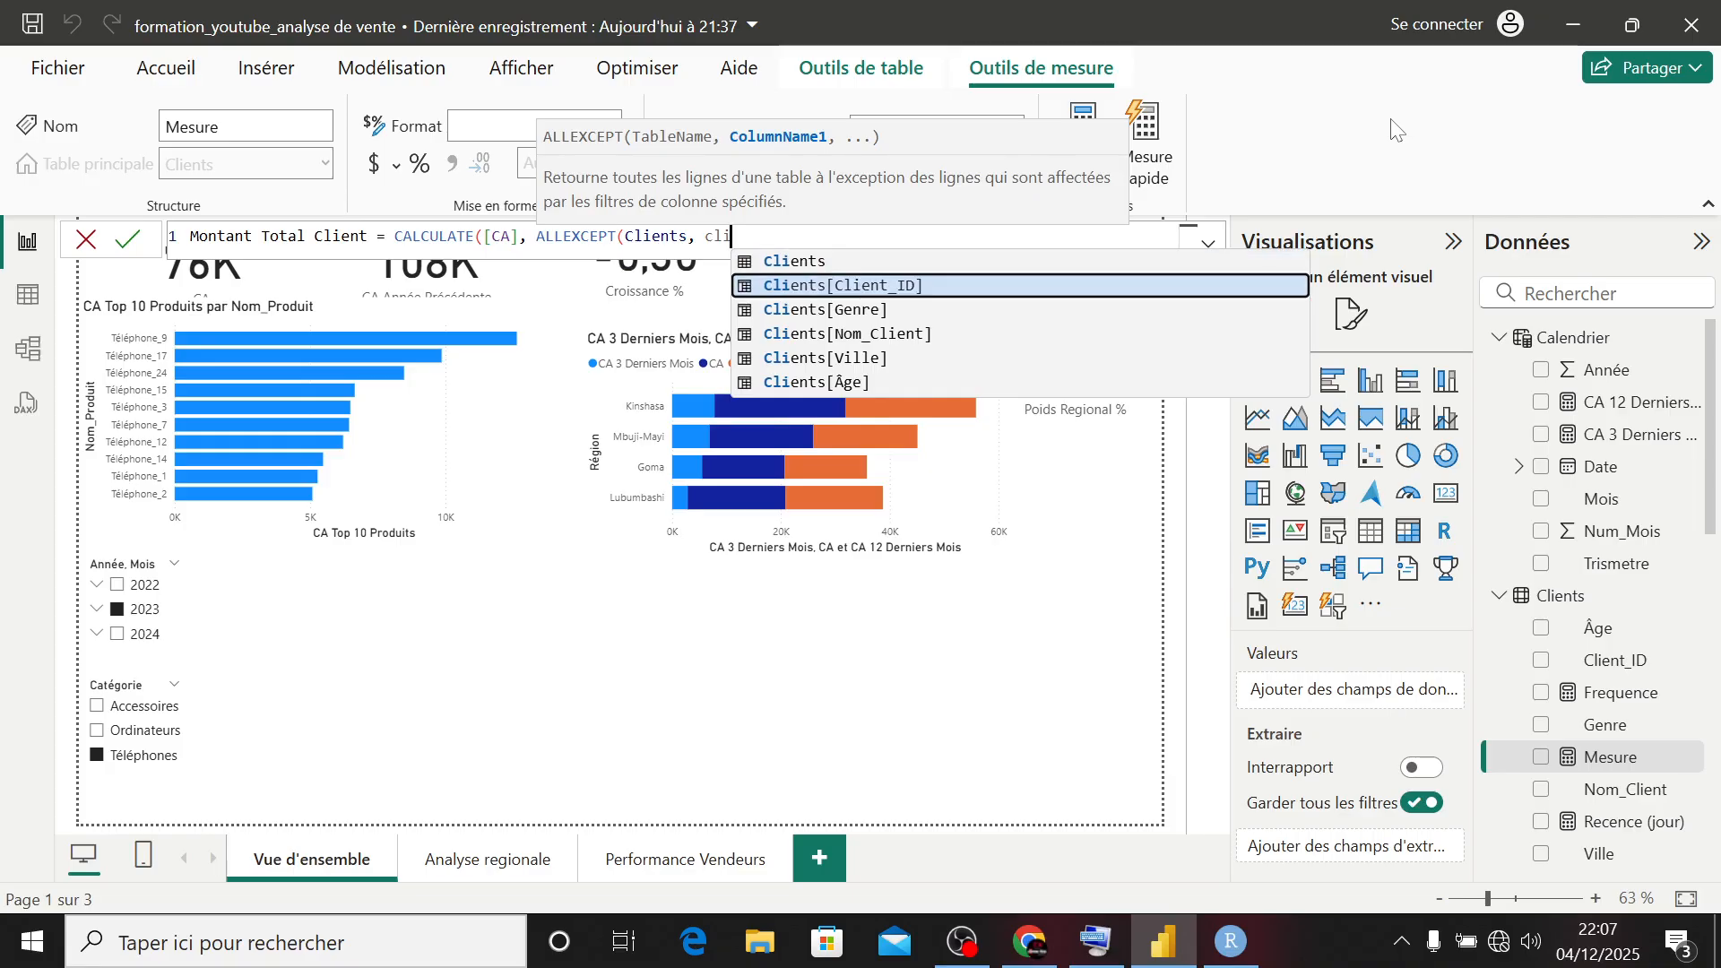
{"action": "key", "text": "Tab"}
{"action": "type", "text": "))"}
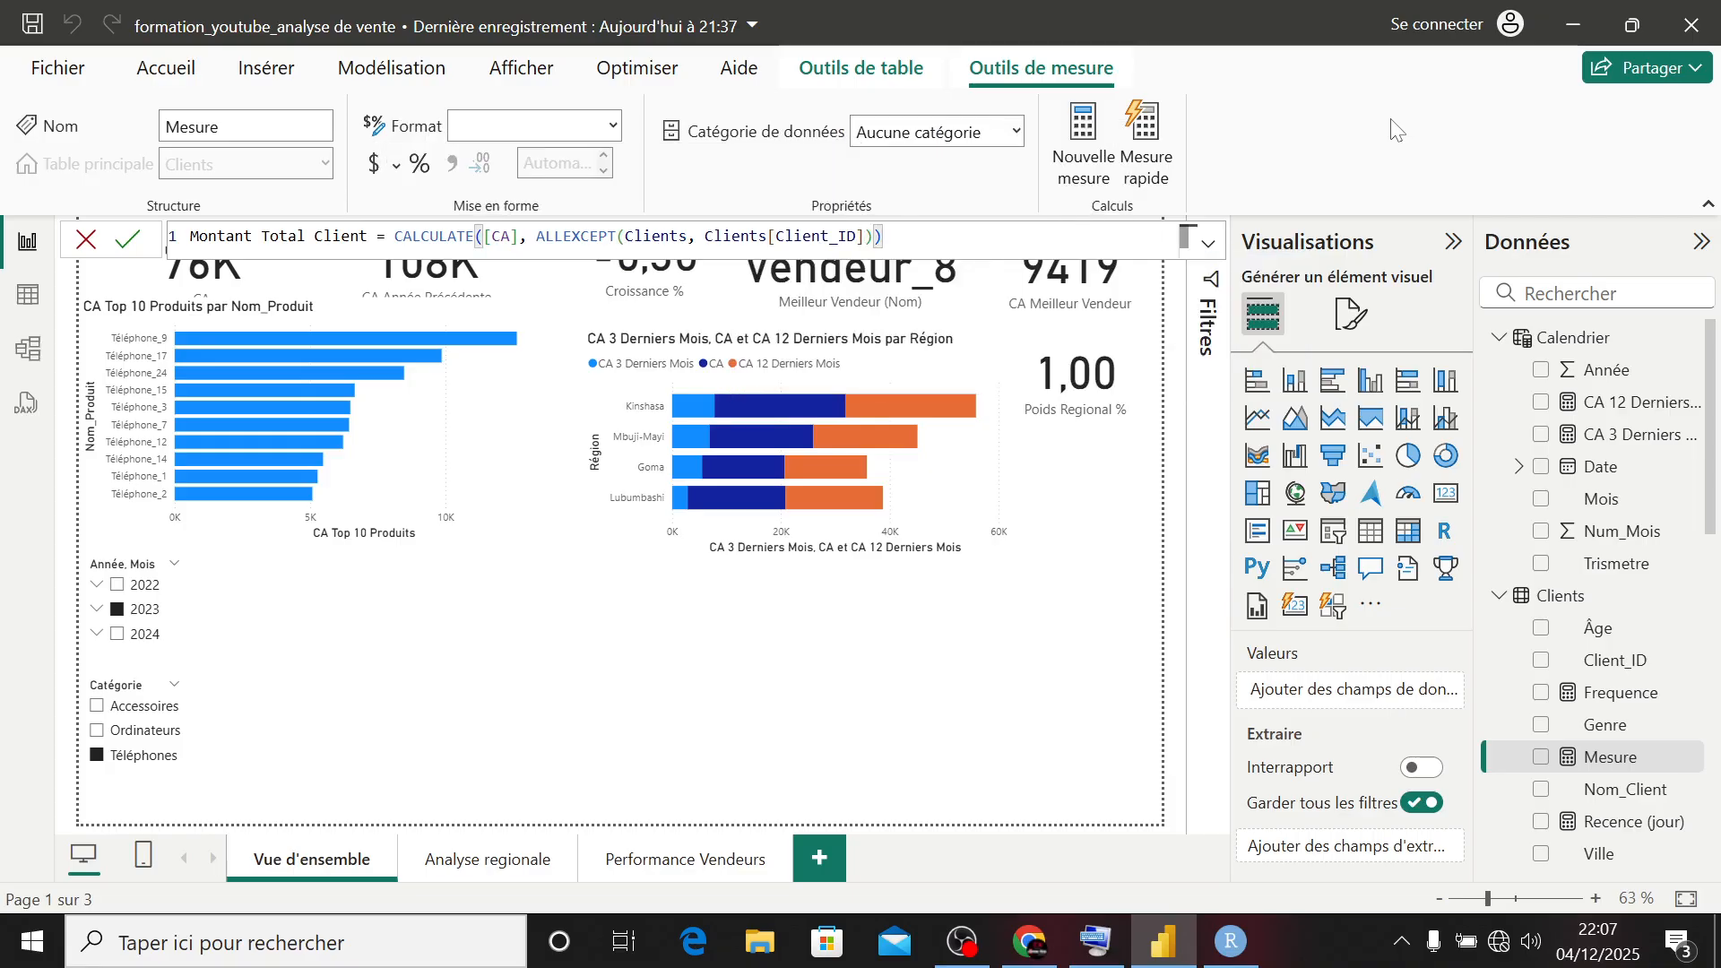
{"action": "key", "text": "Return"}
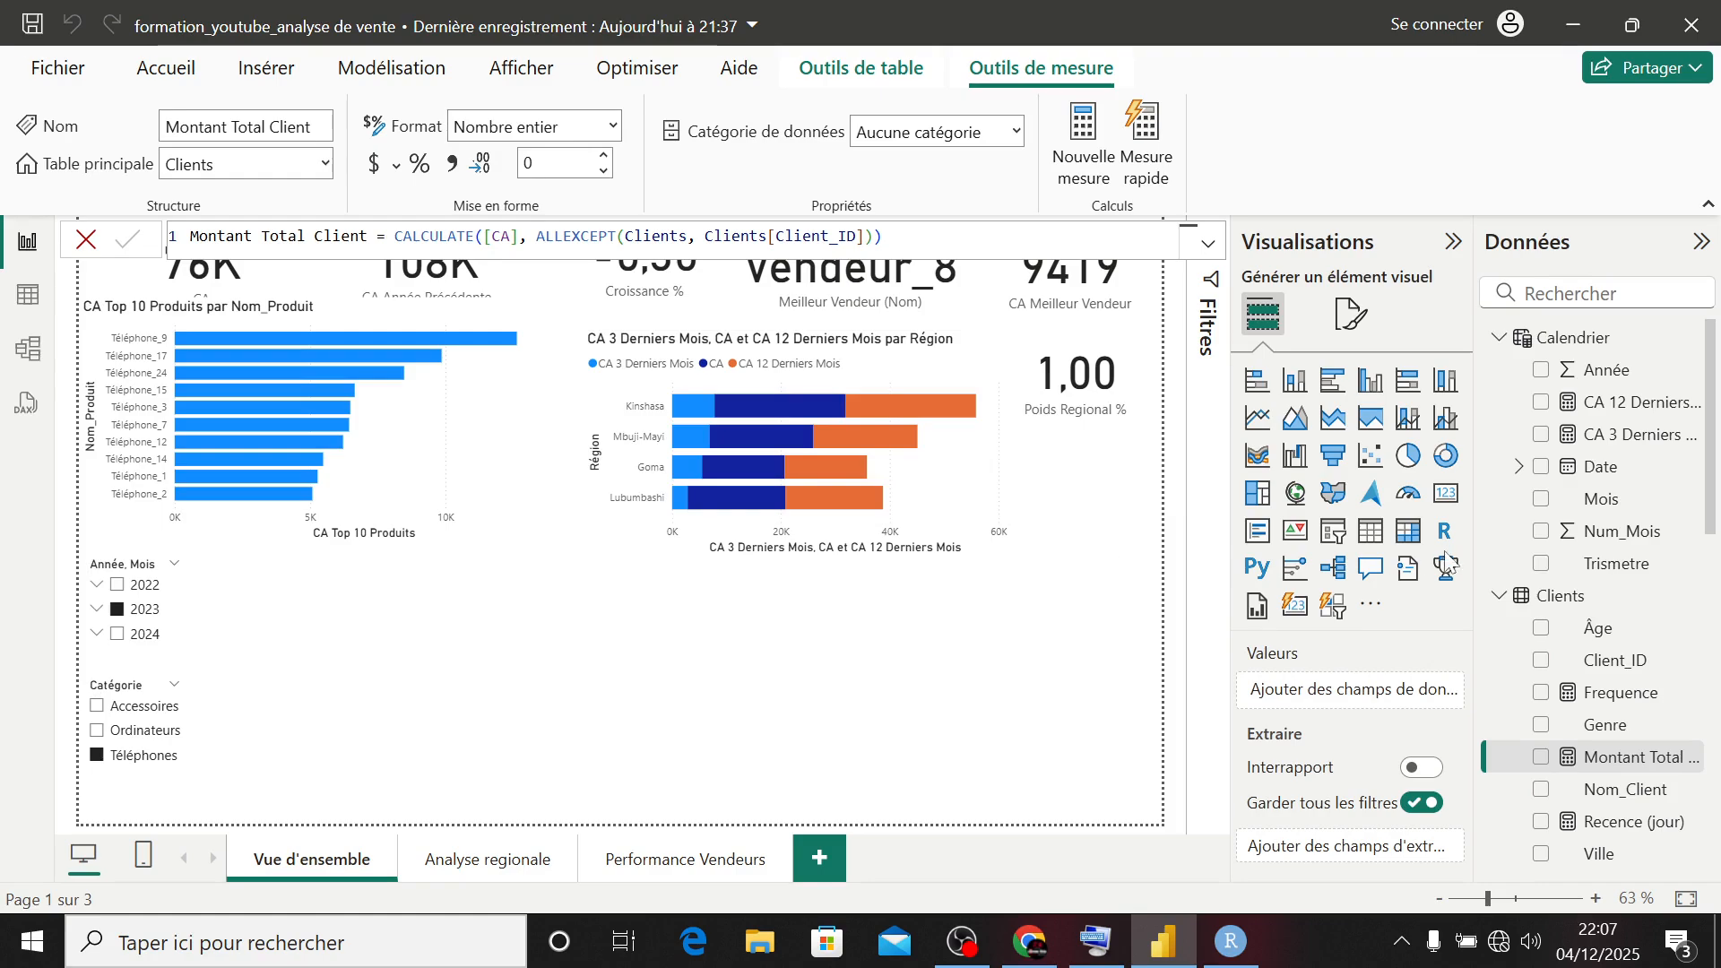
{"action": "left_click", "coordinate": [875, 706]}
- Insert a table visual next to the Catégorie slicer and add the Nom_Client and Recence (jour) fields to it
{"action": "left_click", "coordinate": [1376, 536]}
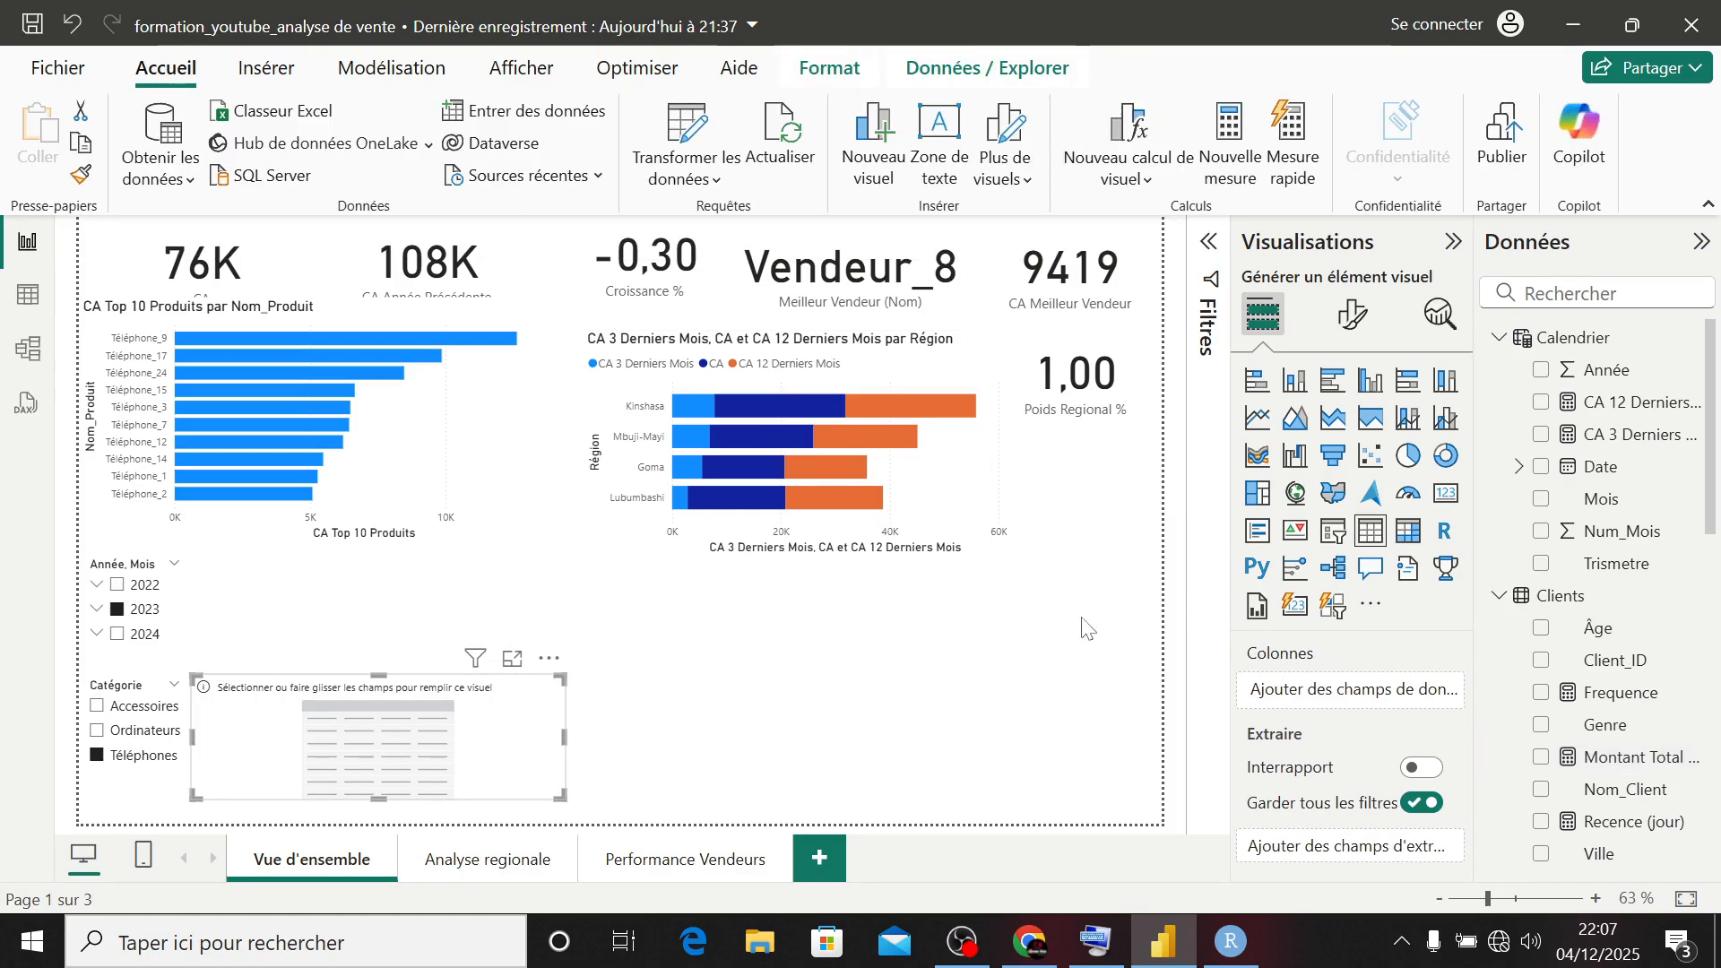
{"action": "left_click_drag", "start_coordinate": [528, 706], "coordinate": [564, 674]}
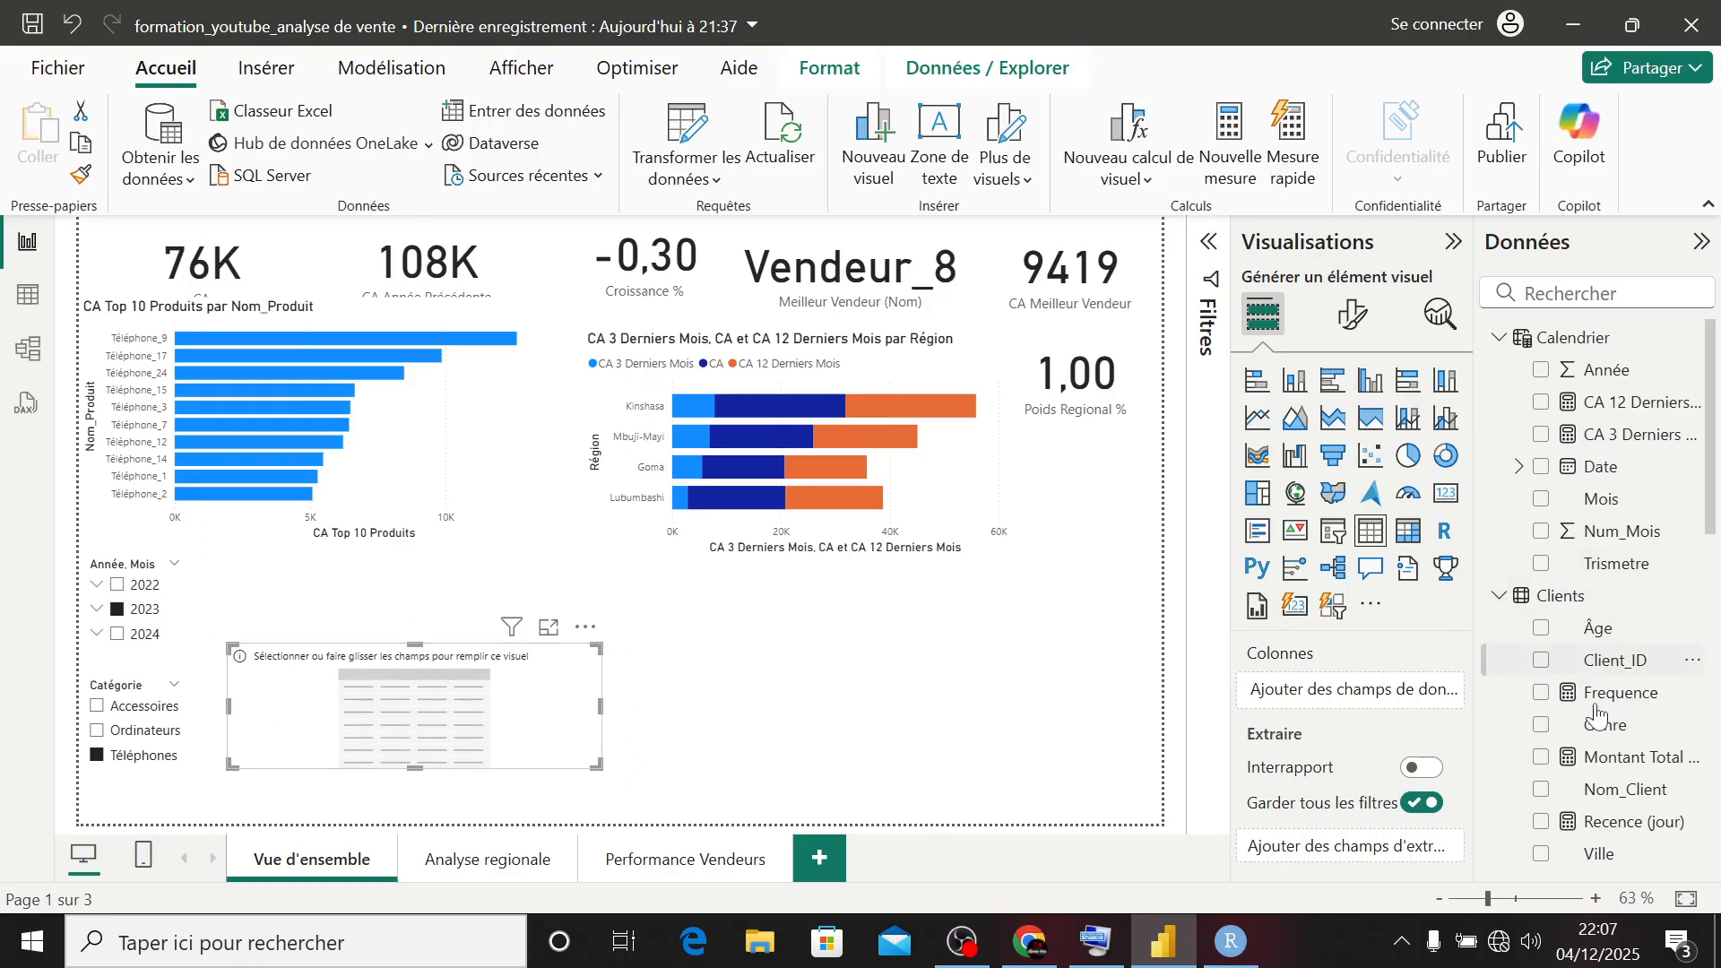
{"action": "left_click", "coordinate": [1541, 792]}
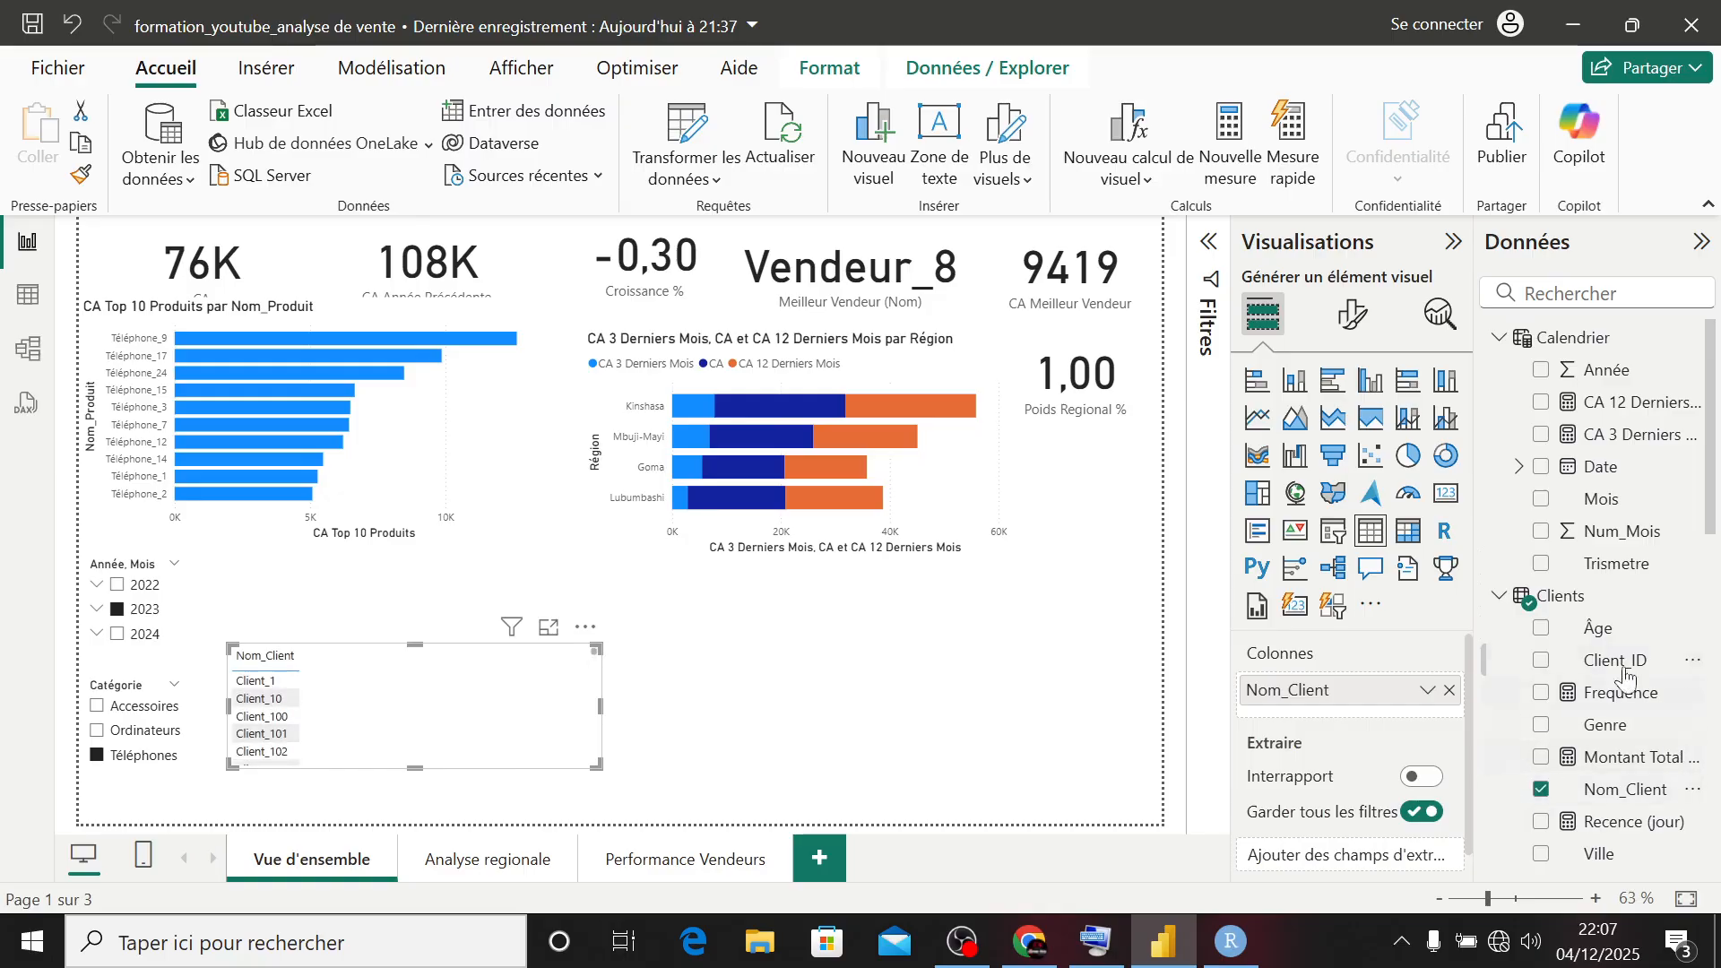
{"action": "scroll", "coordinate": [1600, 622], "scroll_direction": "down", "scroll_amount": 5}
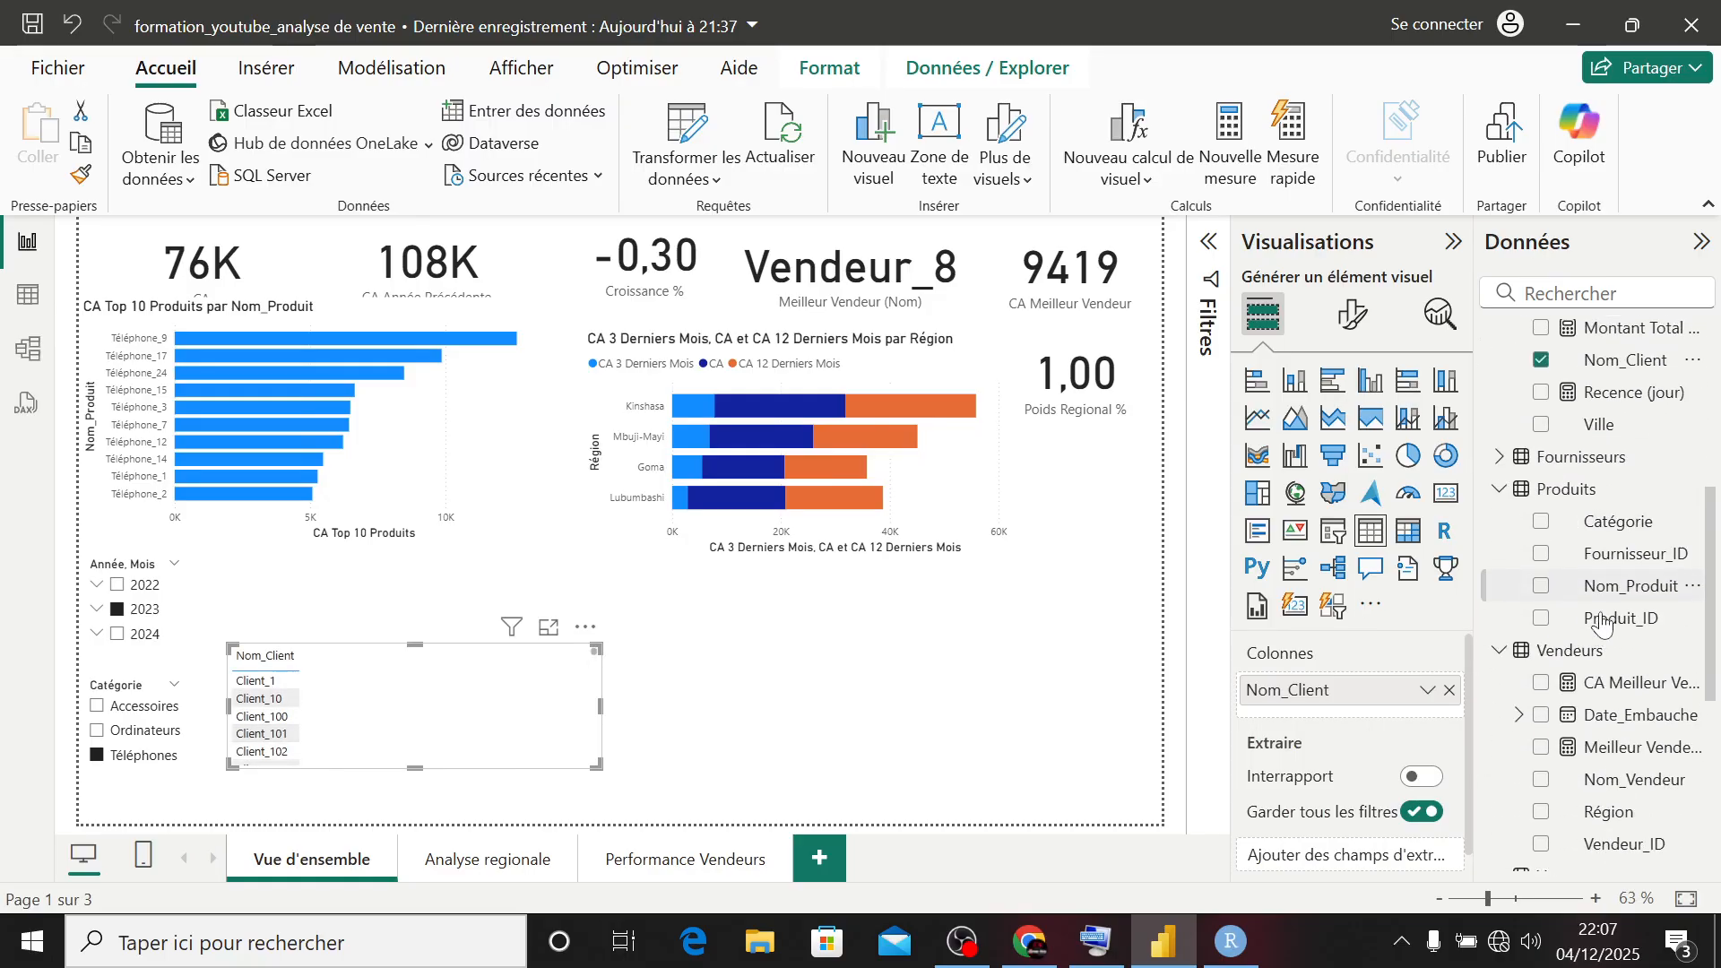
{"action": "scroll", "coordinate": [1563, 609], "scroll_direction": "up", "scroll_amount": 3}
{"action": "left_click", "coordinate": [1546, 594]}
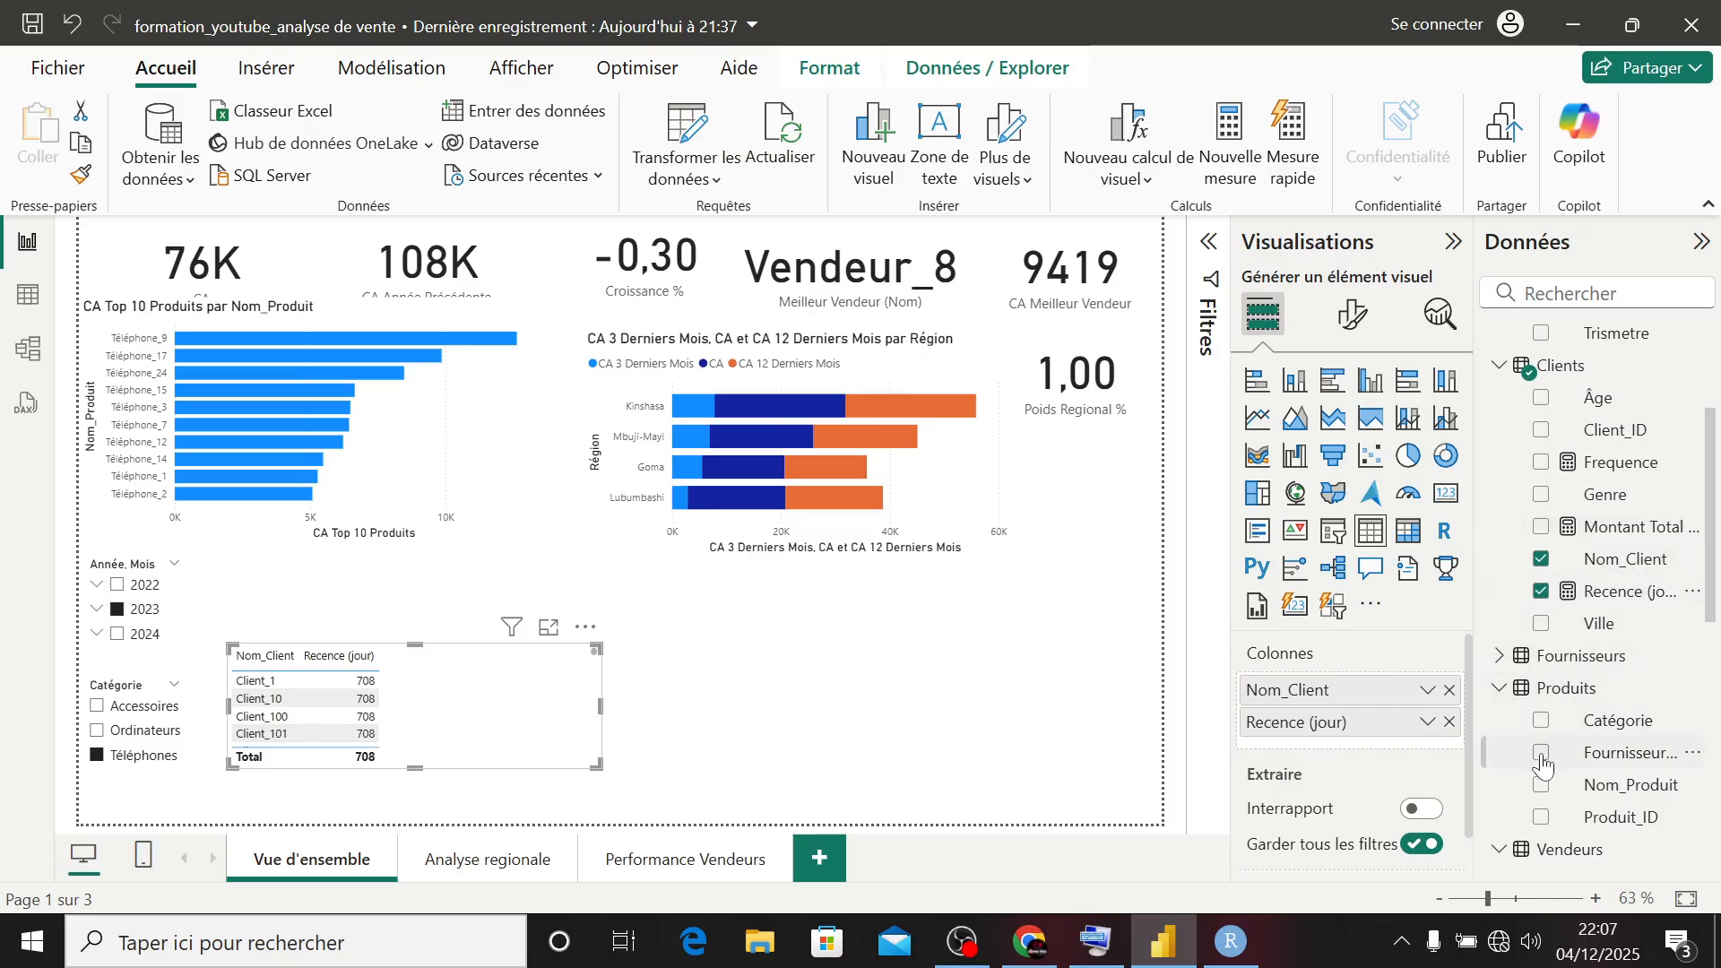
- Add the Frequence measure to the client table, and try the CA measure as an extra column before removing it
{"action": "left_click", "coordinate": [1541, 464]}
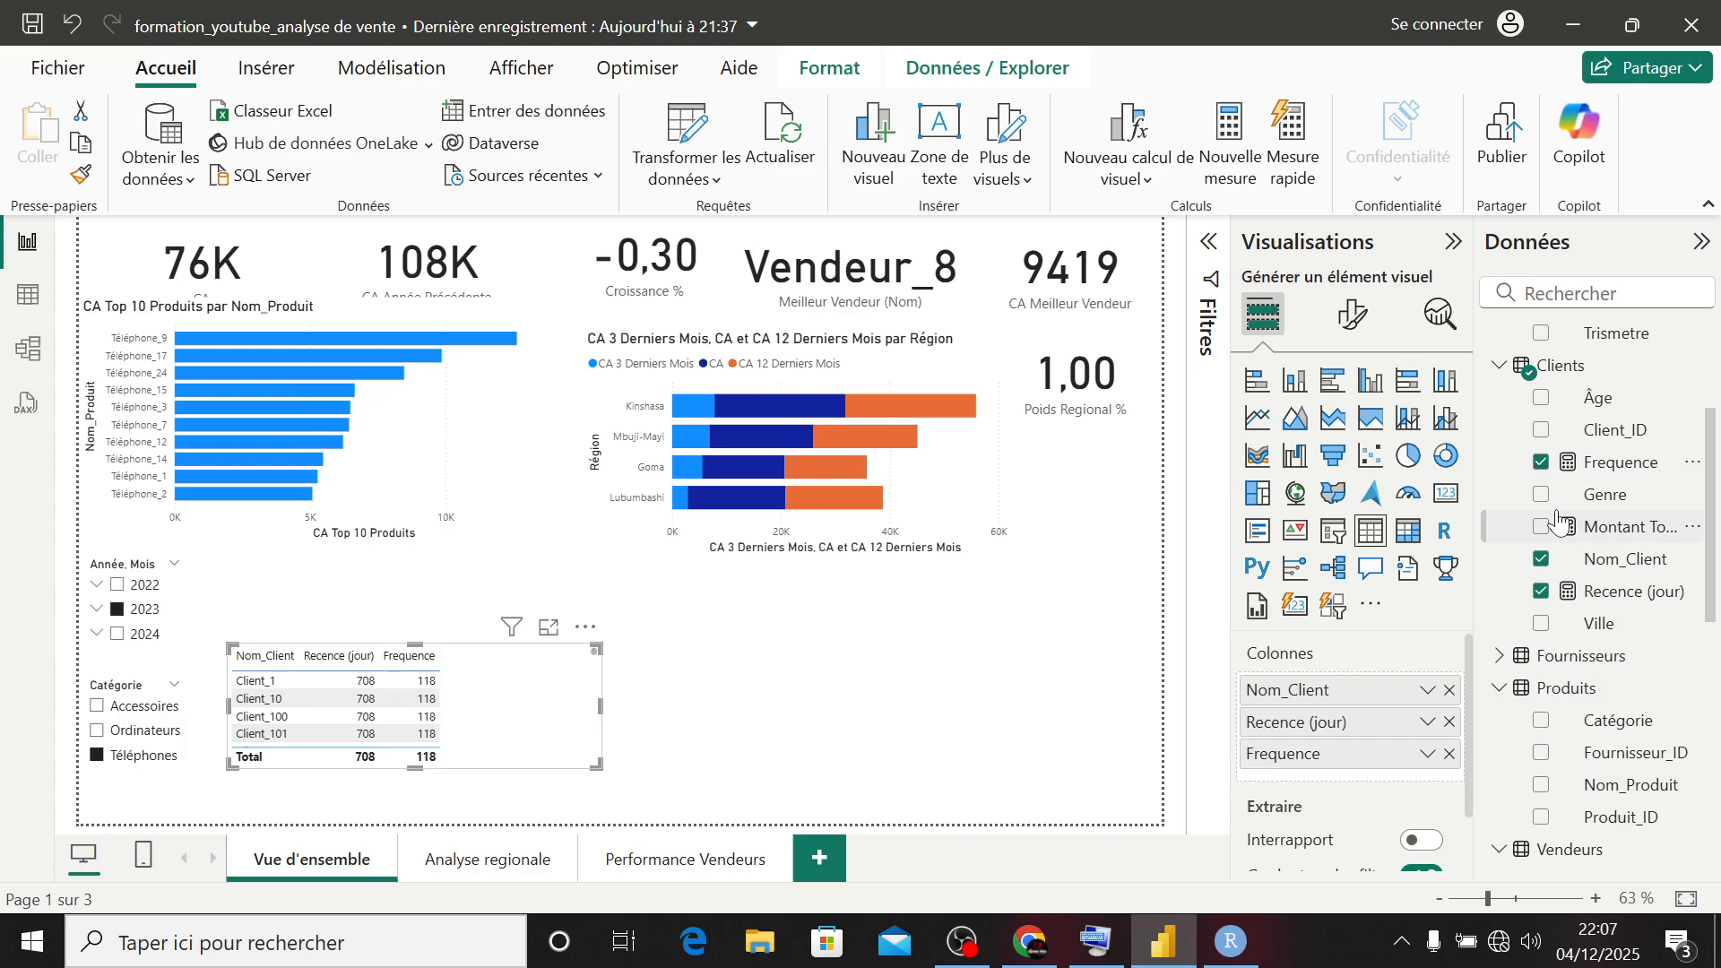
{"action": "scroll", "coordinate": [1604, 647], "scroll_direction": "down", "scroll_amount": 6}
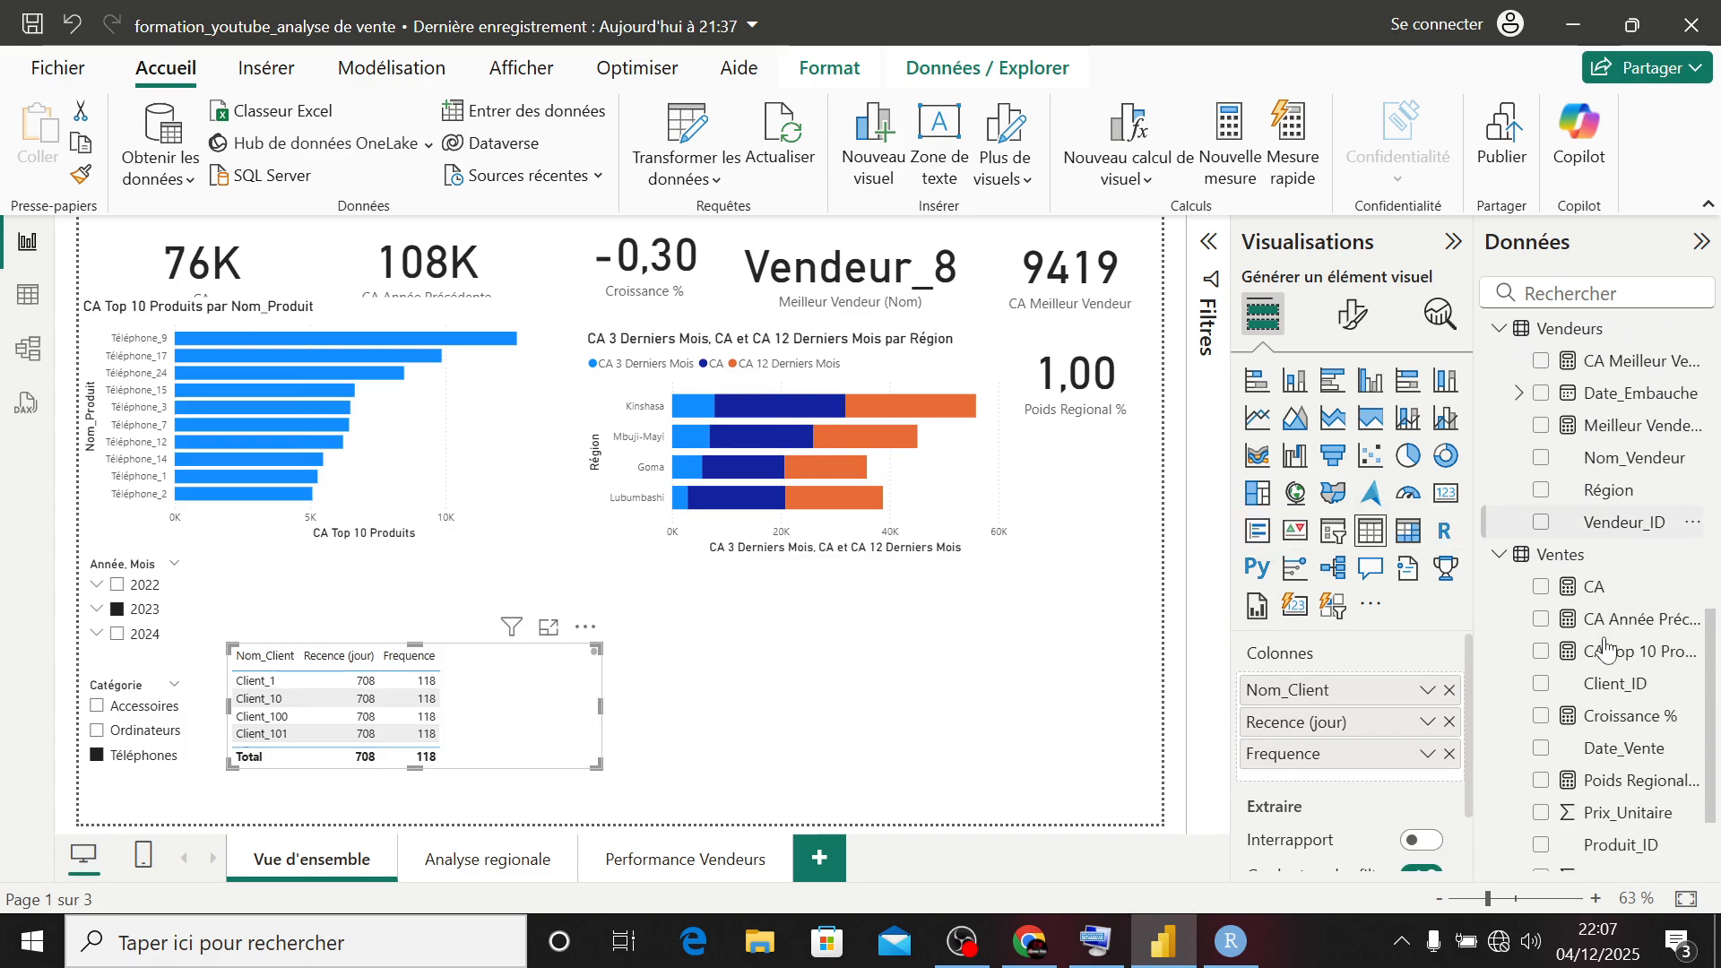
{"action": "left_click", "coordinate": [1540, 585]}
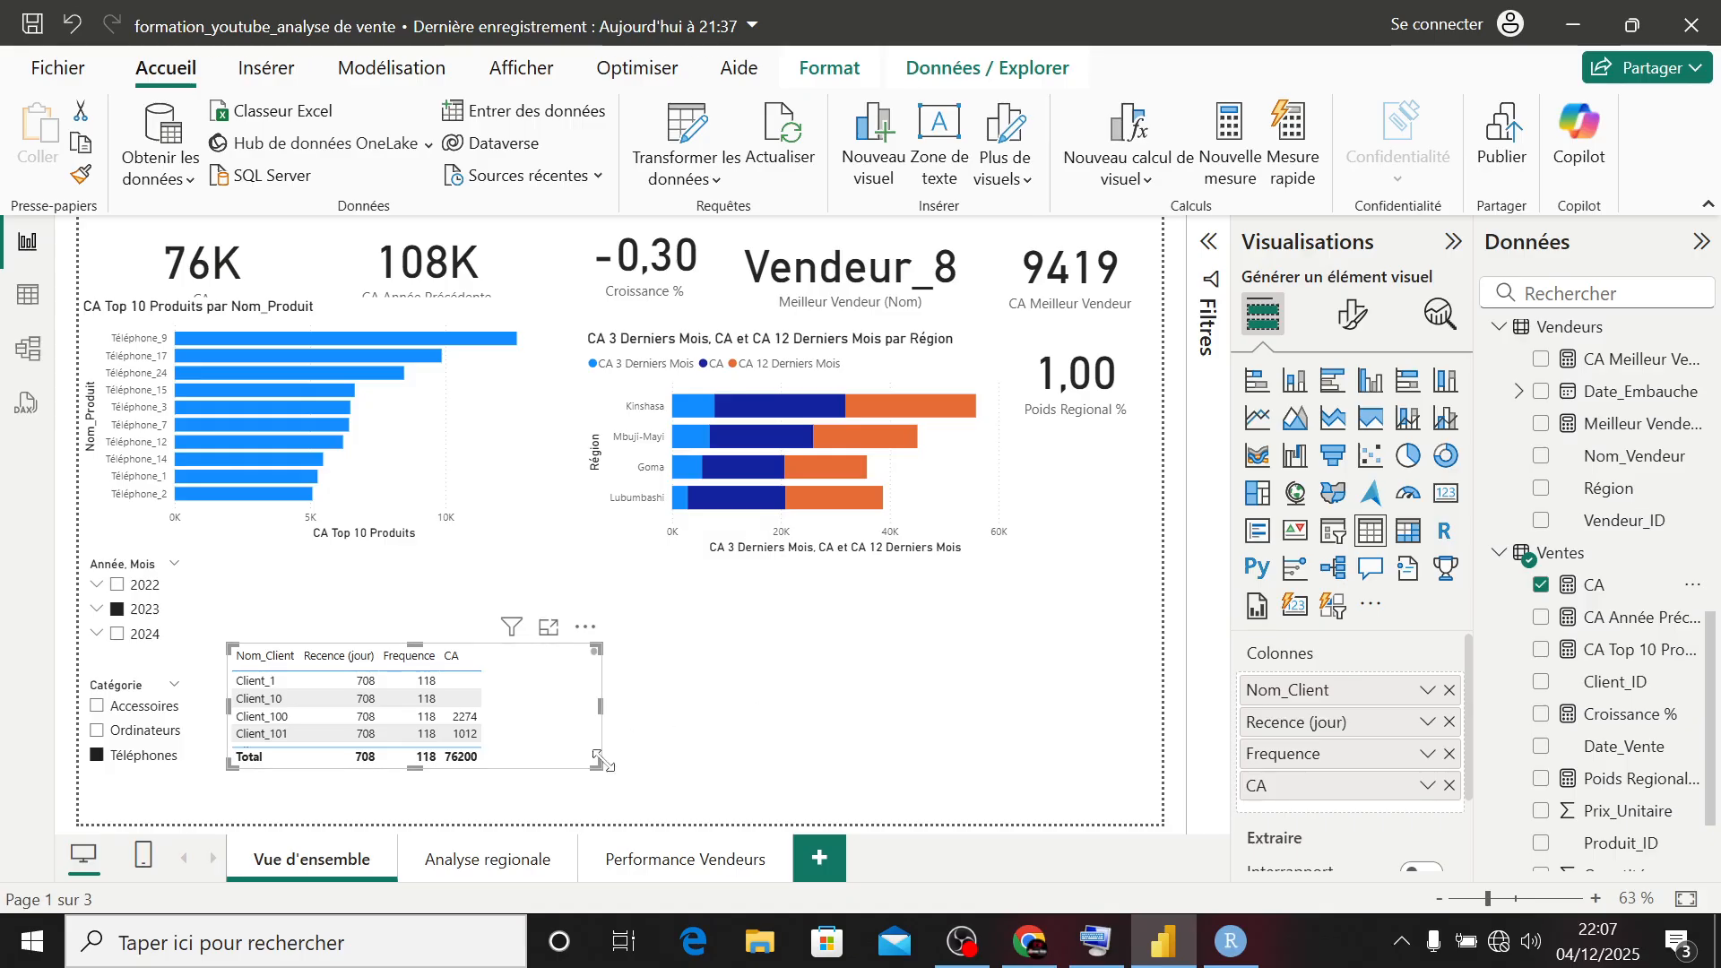
{"action": "left_click", "coordinate": [1543, 588]}
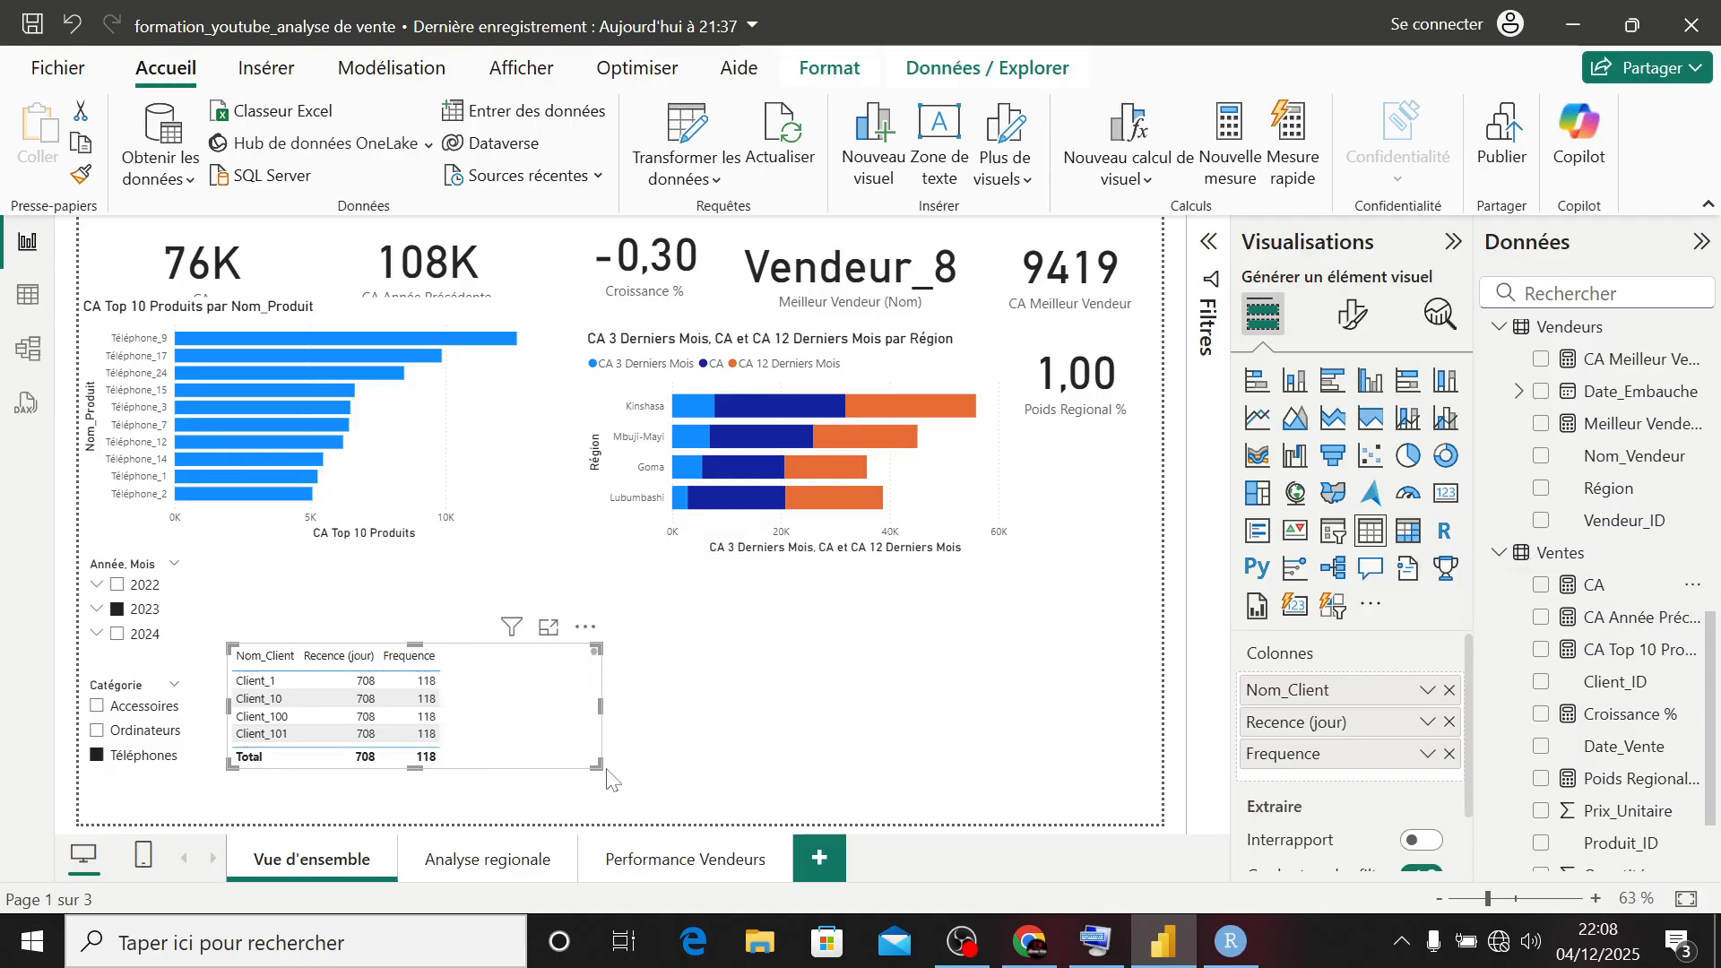
- Make the client table narrower and taller, and place it below the right end of the regional CA bar chart
{"action": "left_click_drag", "start_coordinate": [596, 765], "coordinate": [500, 813]}
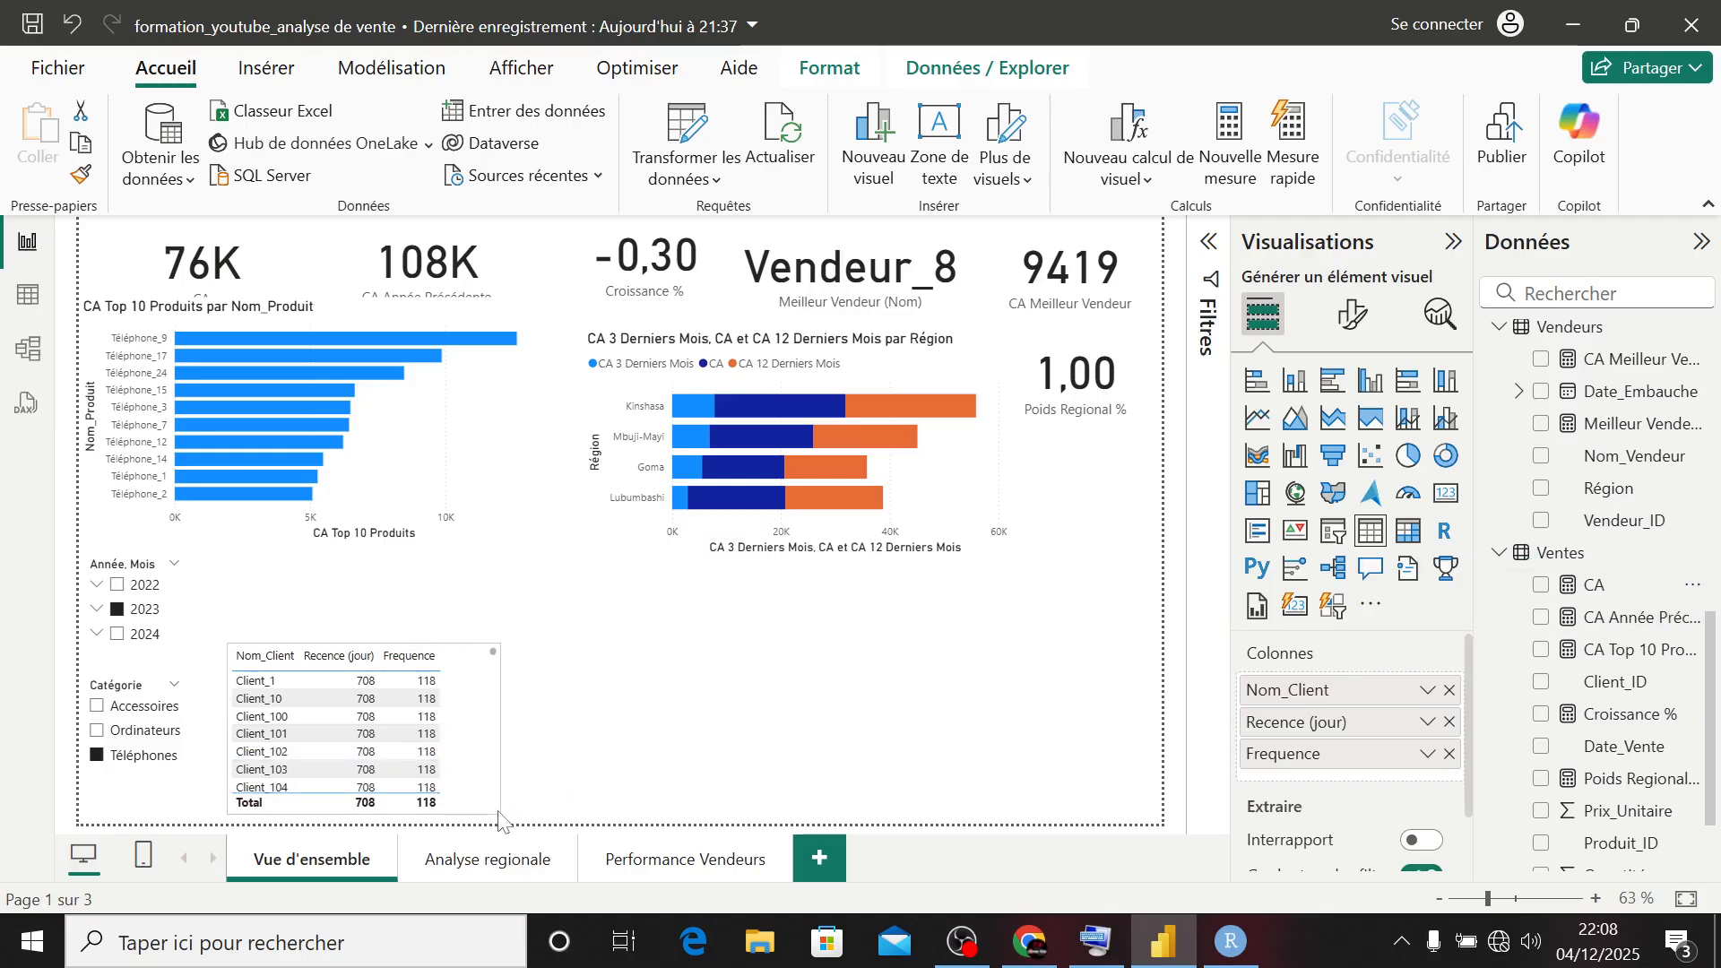
{"action": "left_click_drag", "start_coordinate": [431, 692], "coordinate": [1067, 608]}
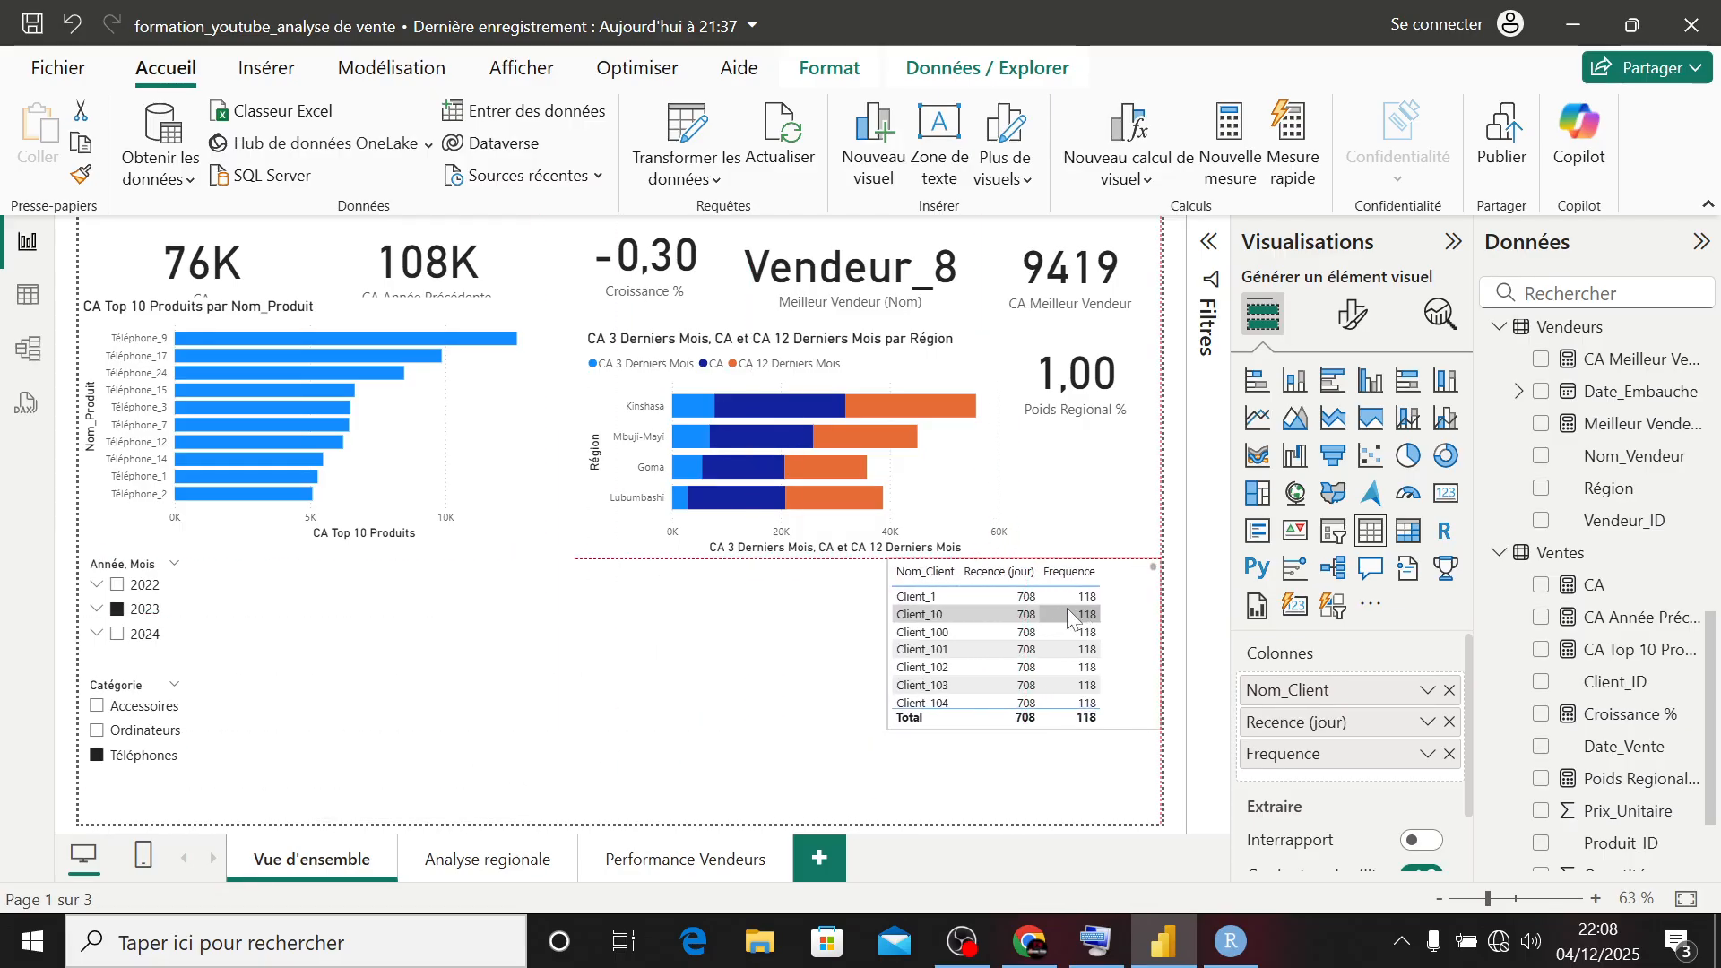
{"action": "left_click_drag", "start_coordinate": [1028, 730], "coordinate": [1026, 804]}
{"action": "left_click", "coordinate": [791, 730]}
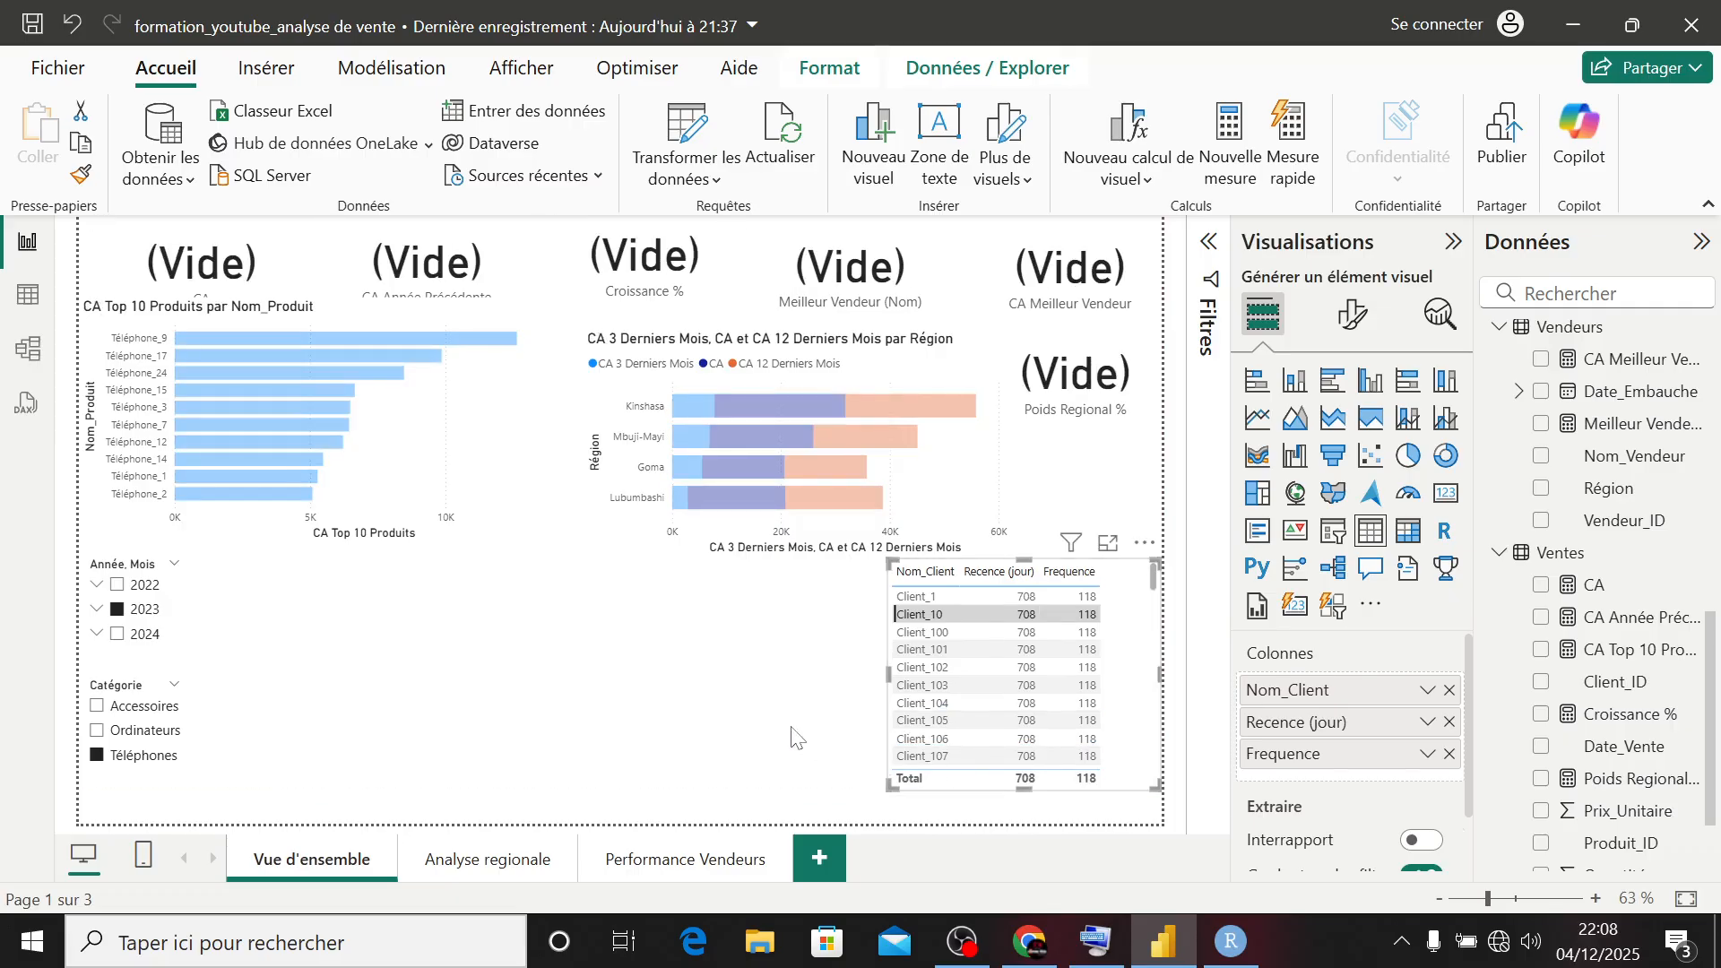
{"action": "left_click", "coordinate": [938, 606]}
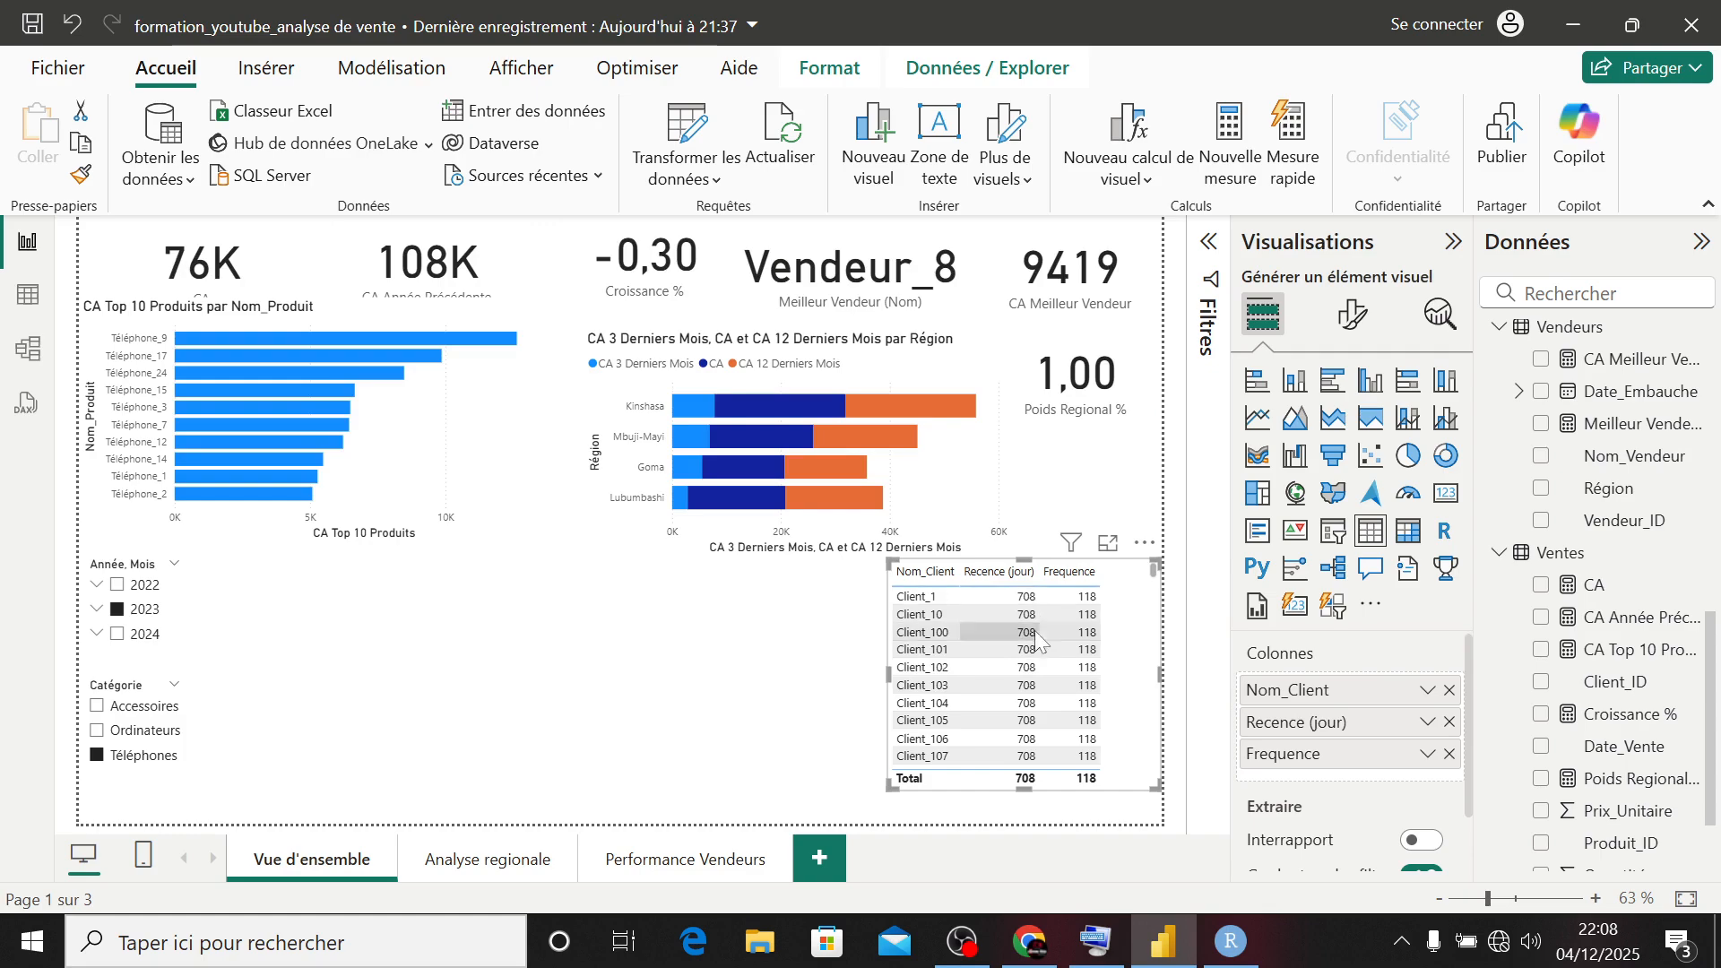
{"action": "scroll", "coordinate": [1025, 726], "scroll_direction": "down", "scroll_amount": 1}
{"action": "scroll", "coordinate": [1030, 733], "scroll_direction": "up", "scroll_amount": 2}
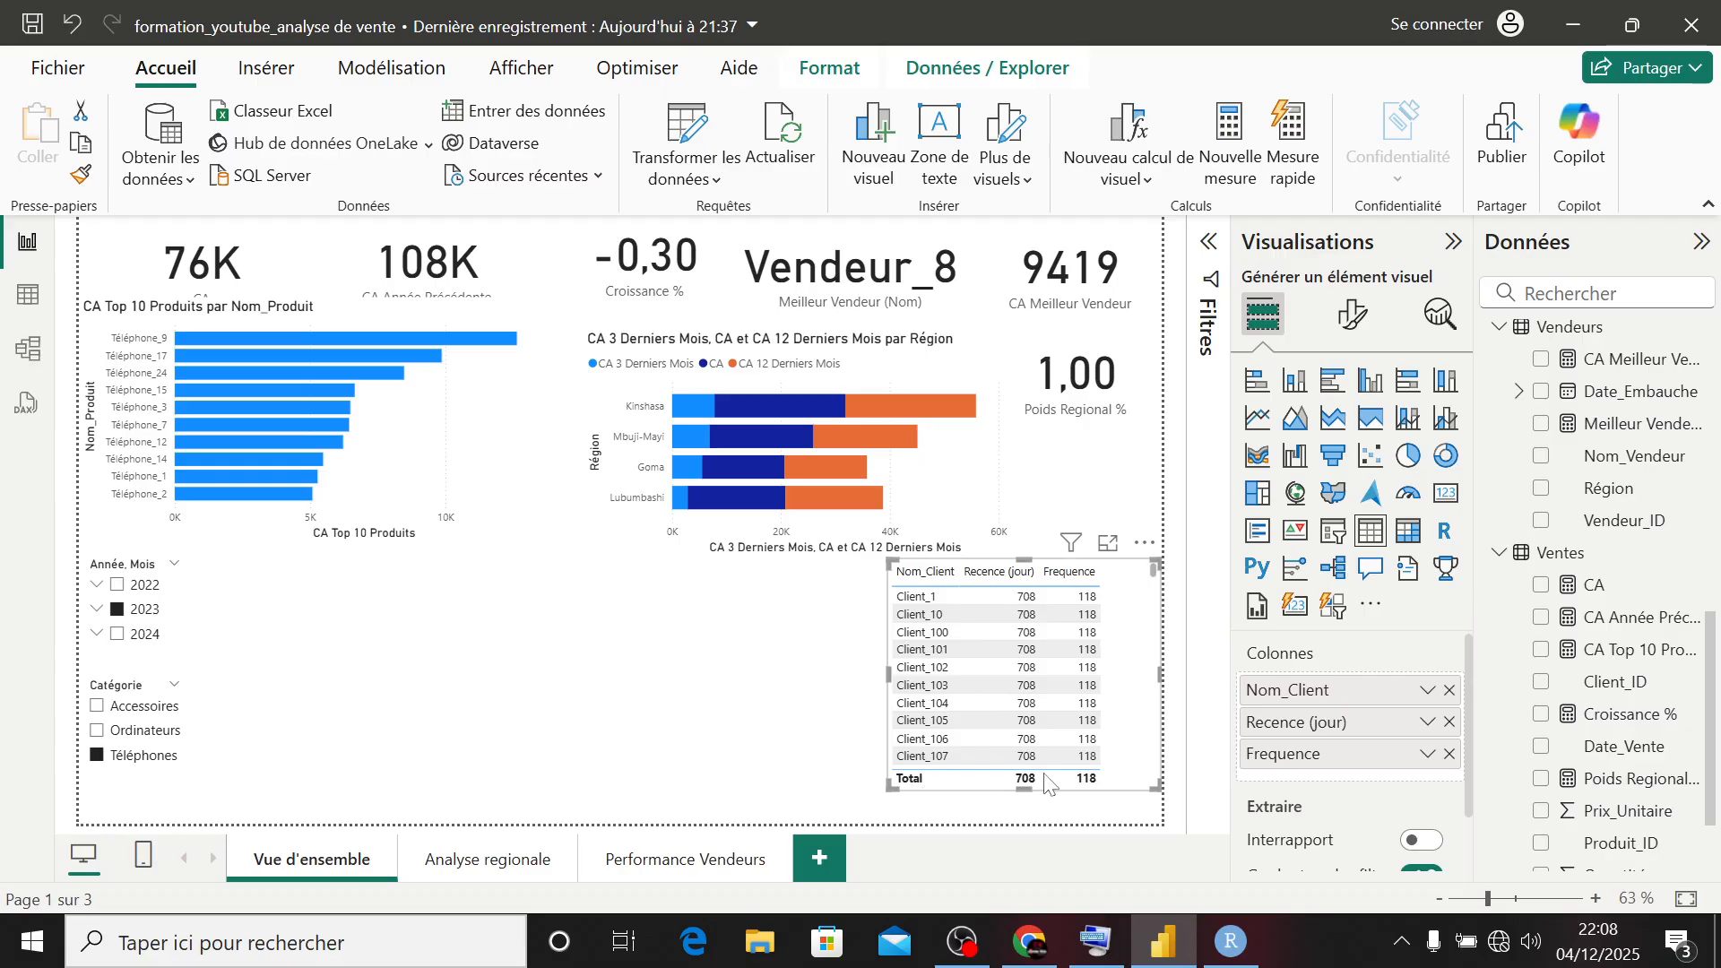
{"action": "left_click", "coordinate": [842, 724]}
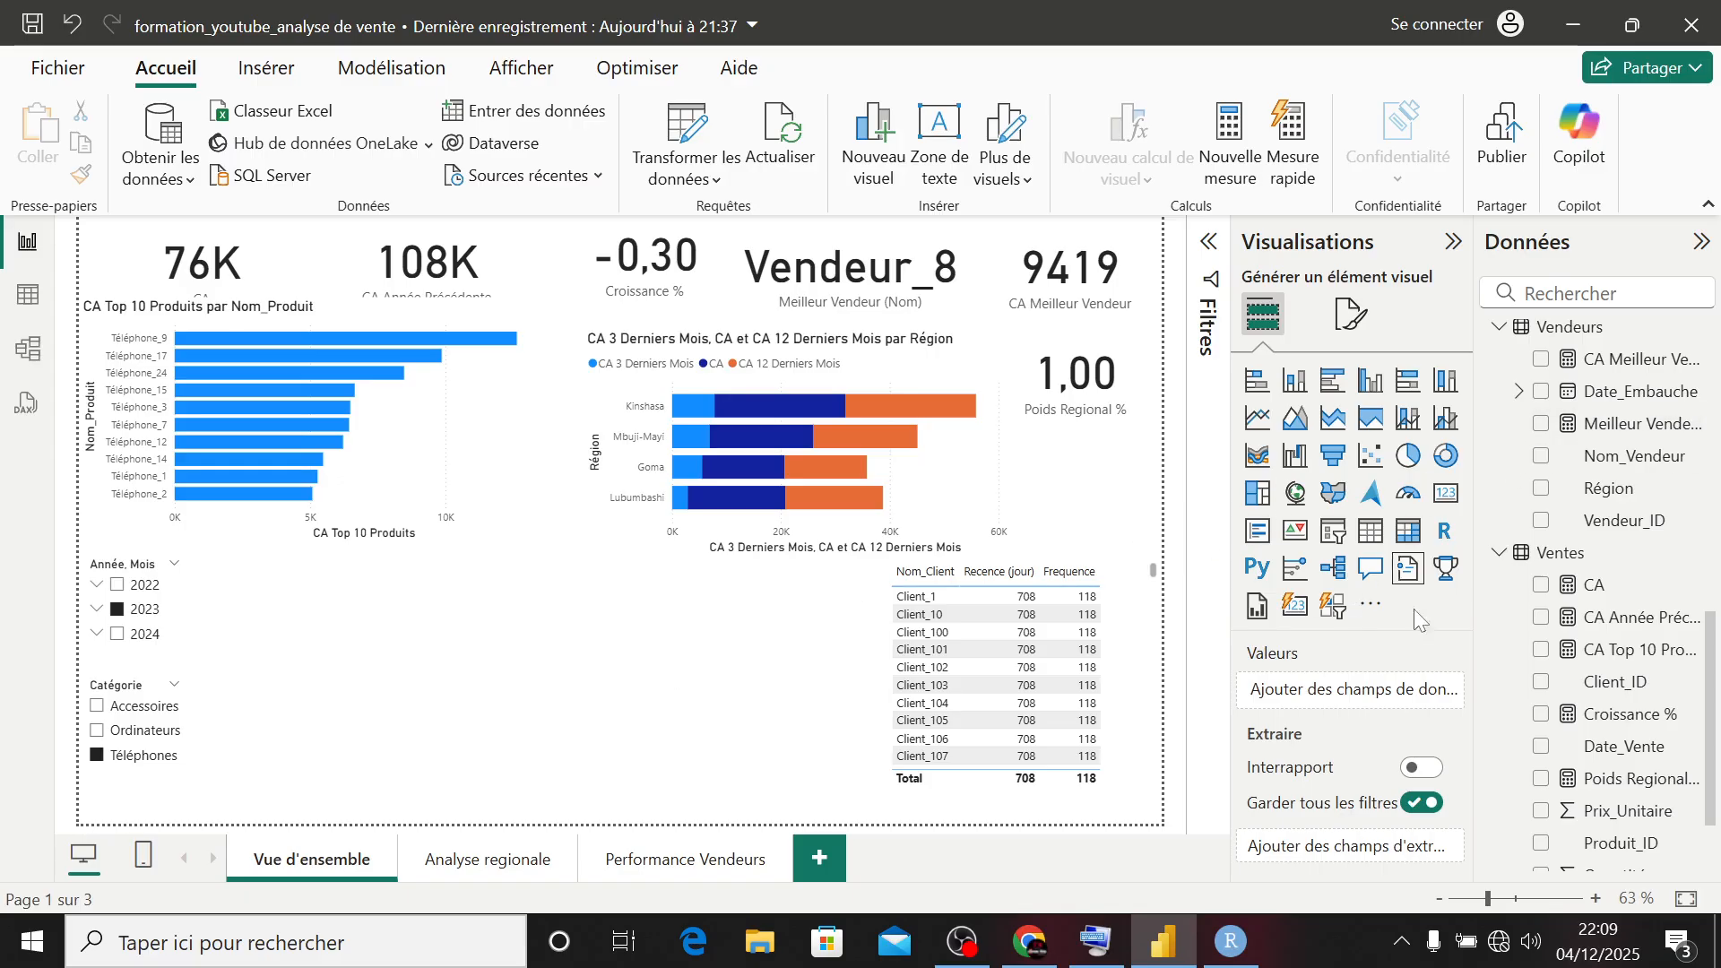
- Create a new measure in the Ventes table and name it CA Moyenne
{"action": "right_click", "coordinate": [1567, 555]}
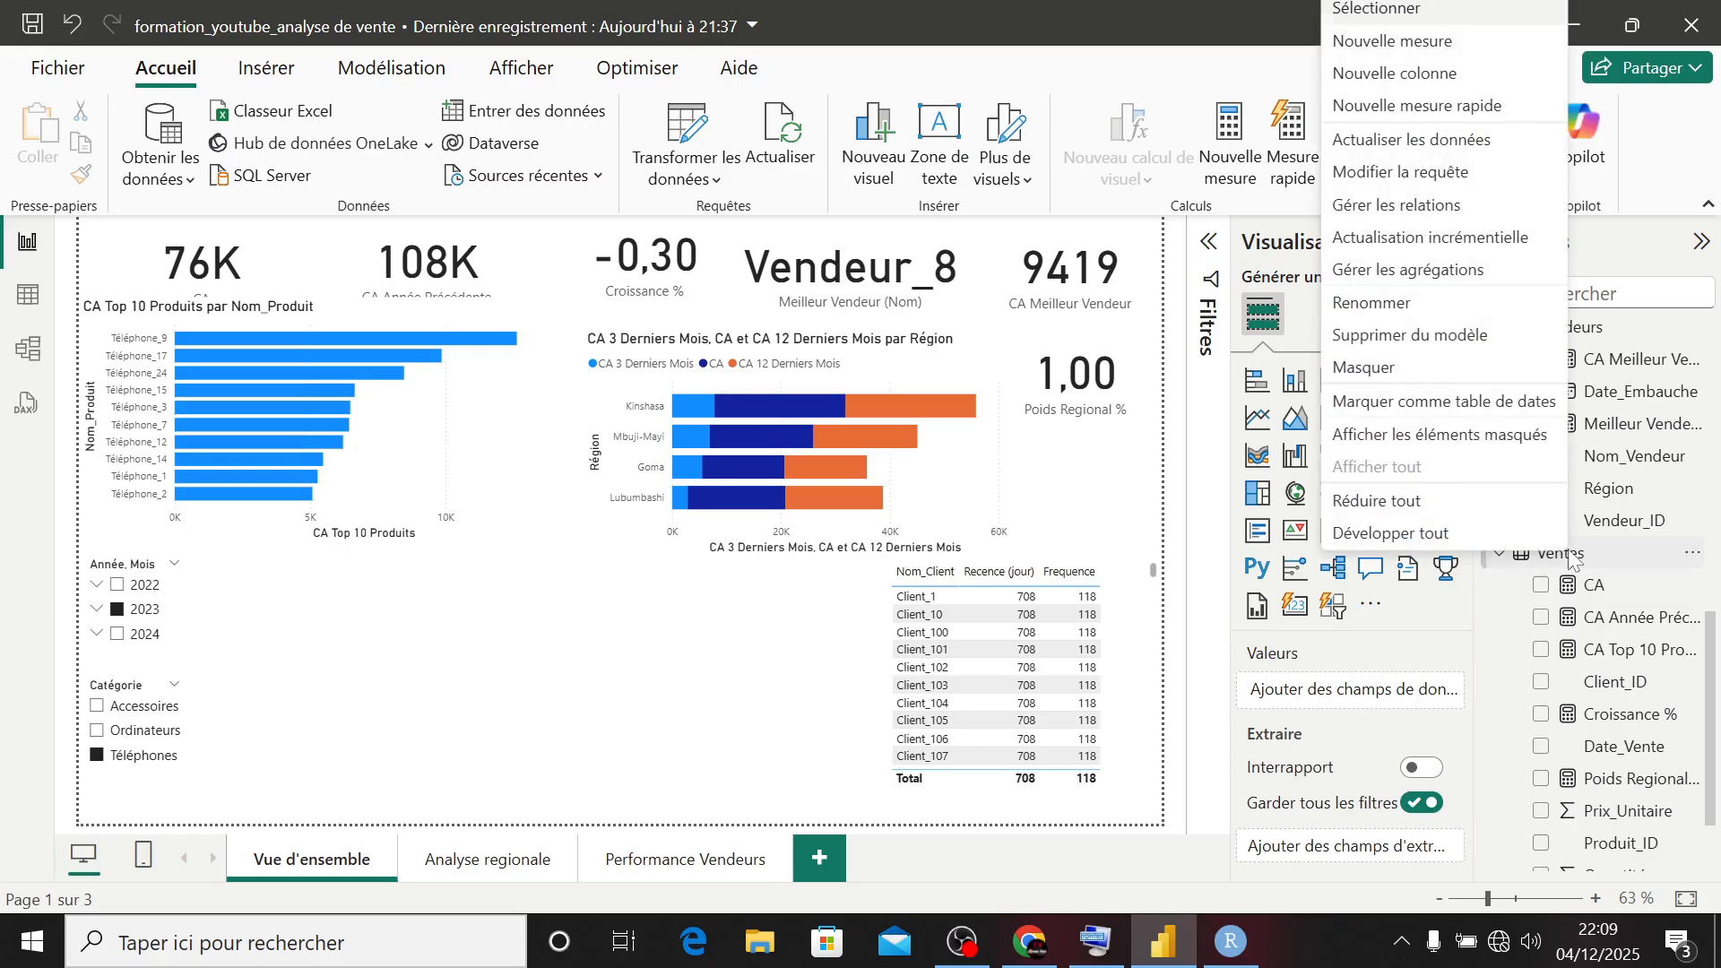
{"action": "left_click", "coordinate": [1398, 41]}
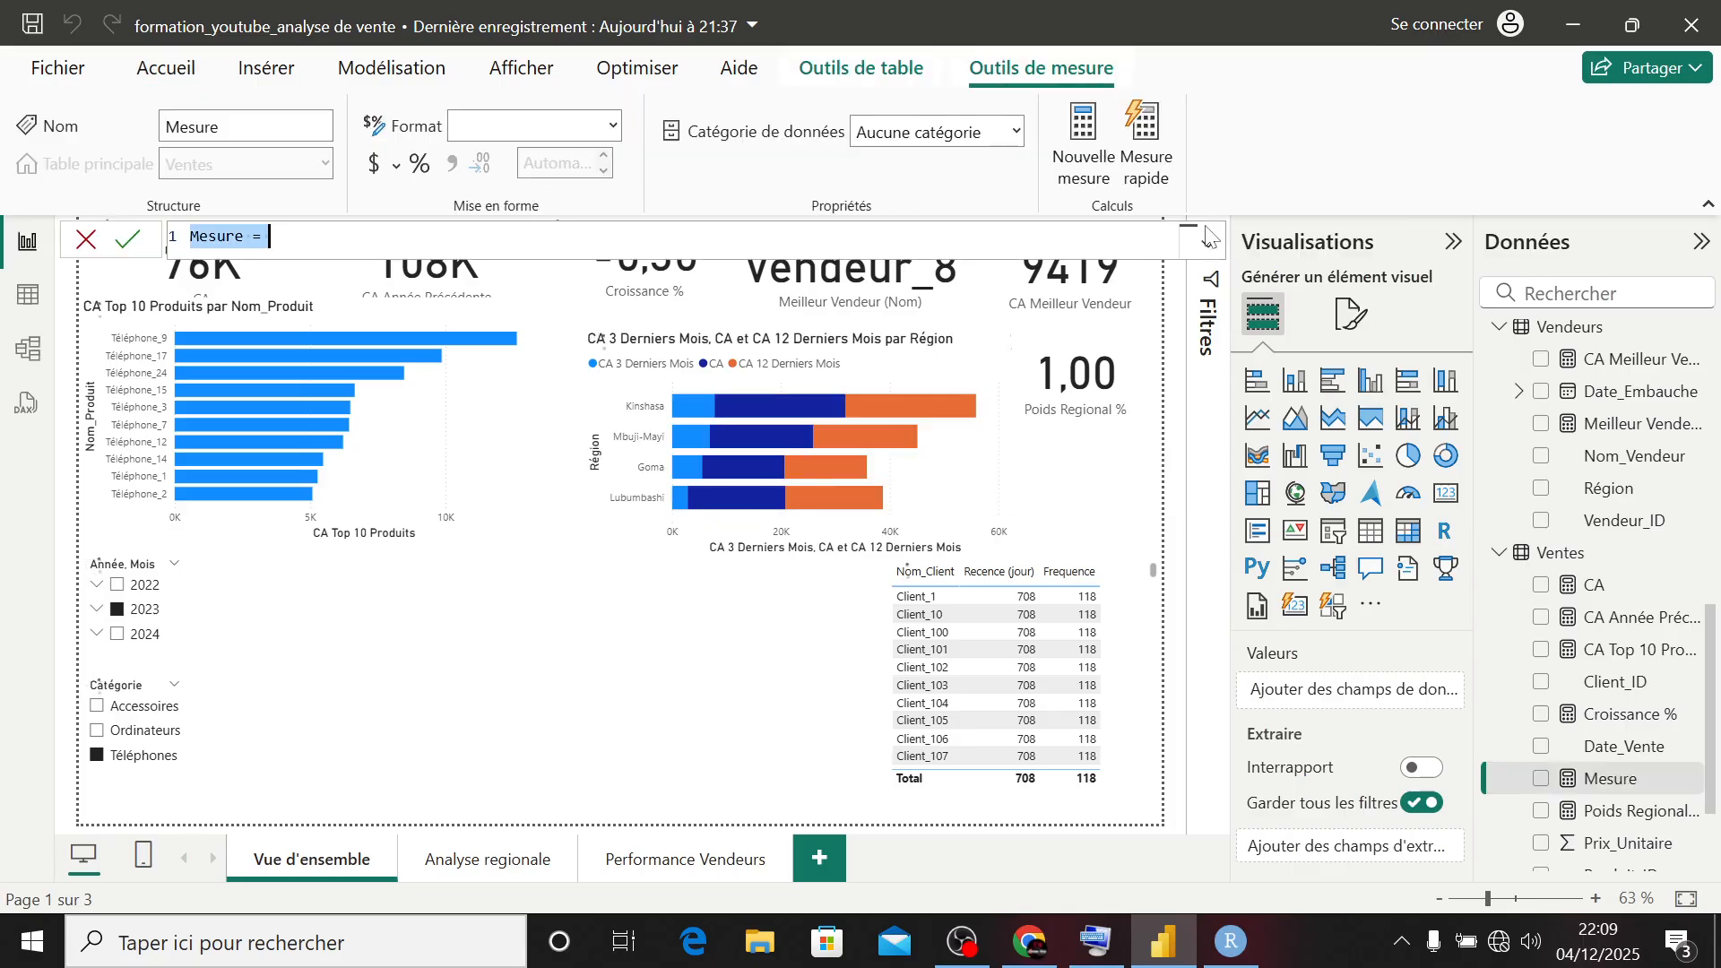
{"action": "type", "text": "CA"}
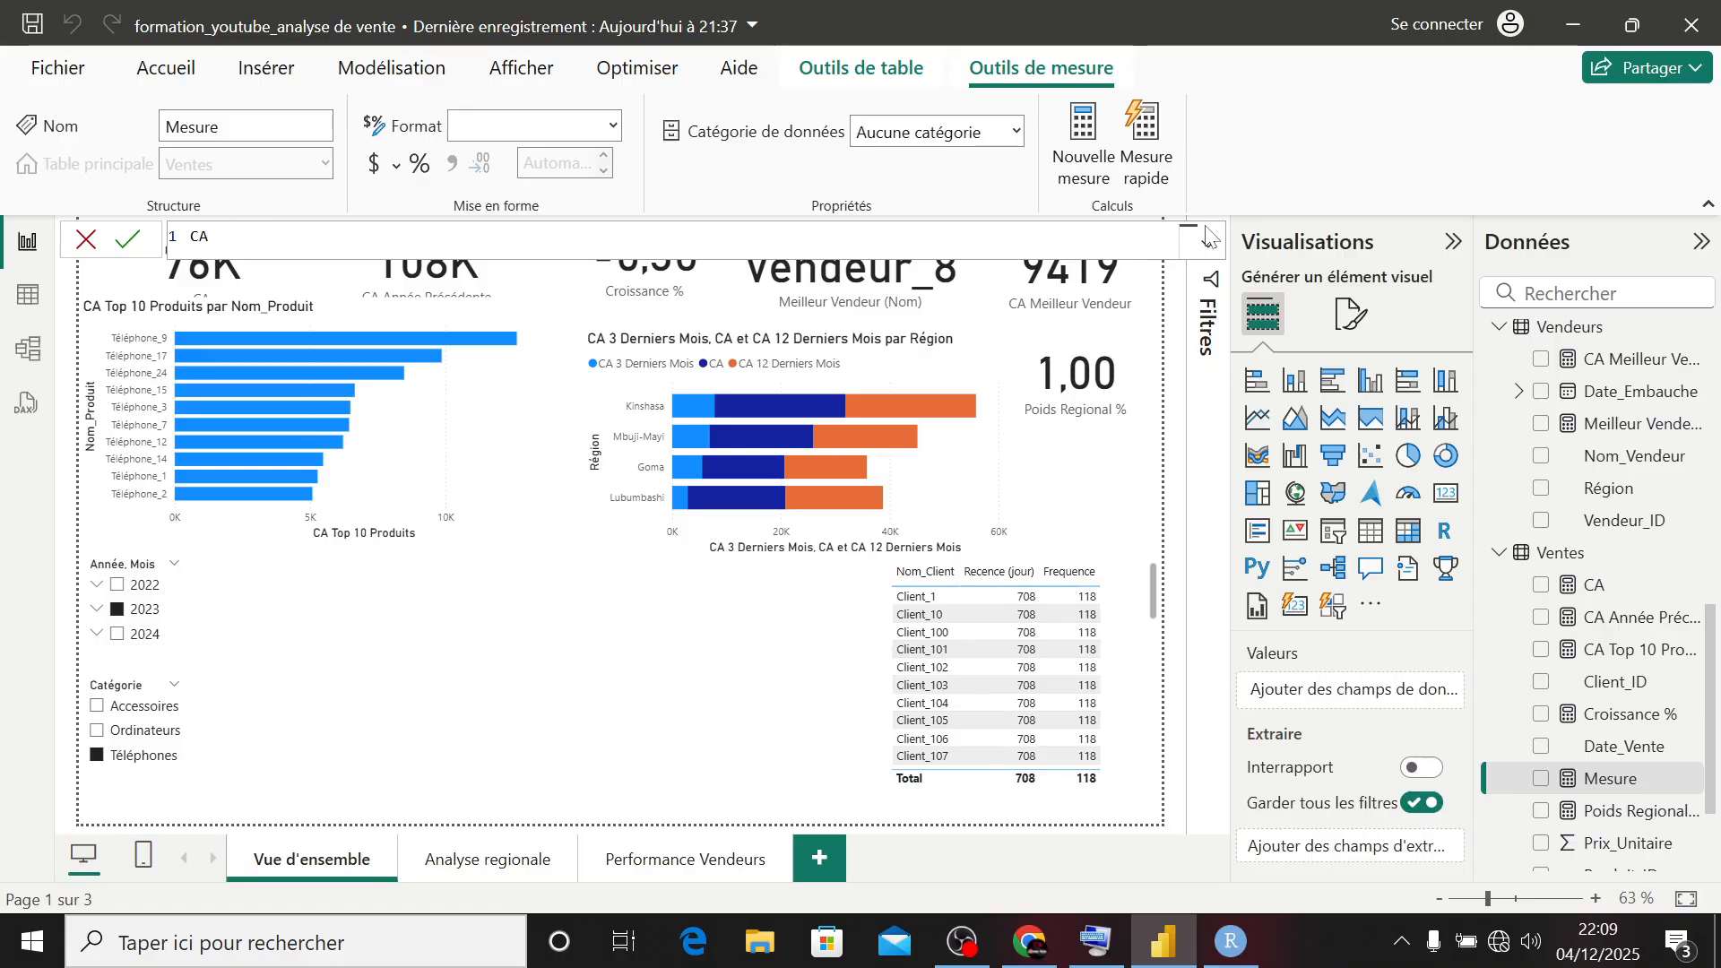
{"action": "type", "text": " Moyenne"}
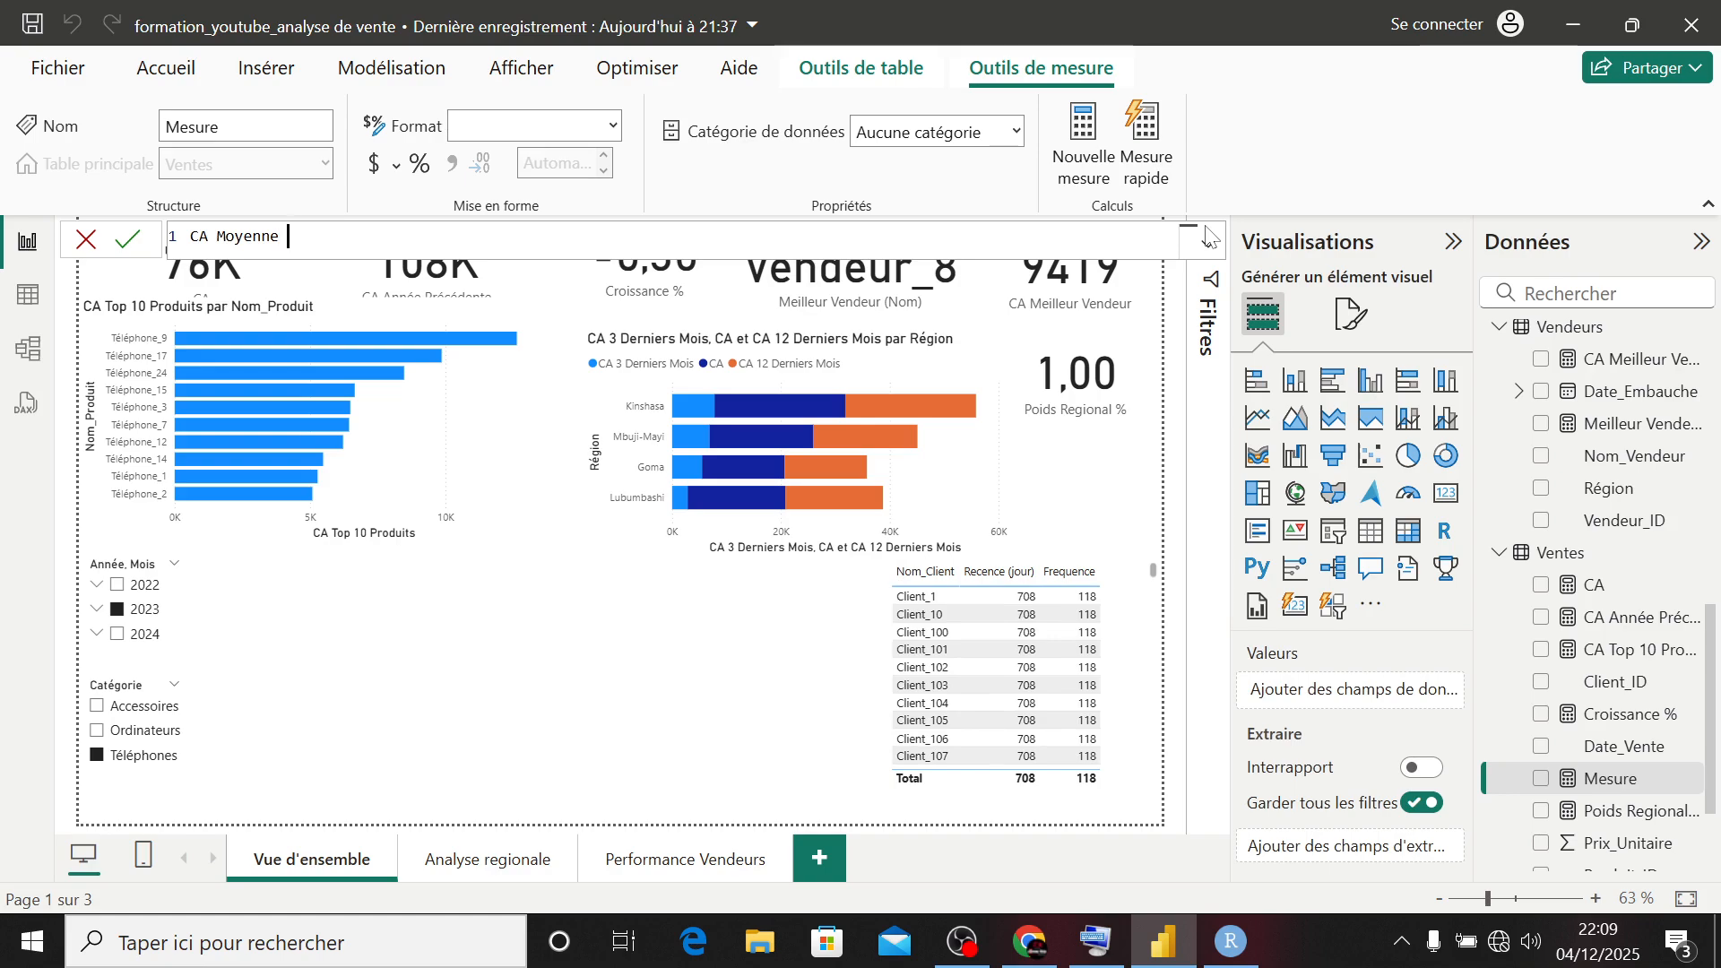
{"action": "type", "text": " =  ave"}
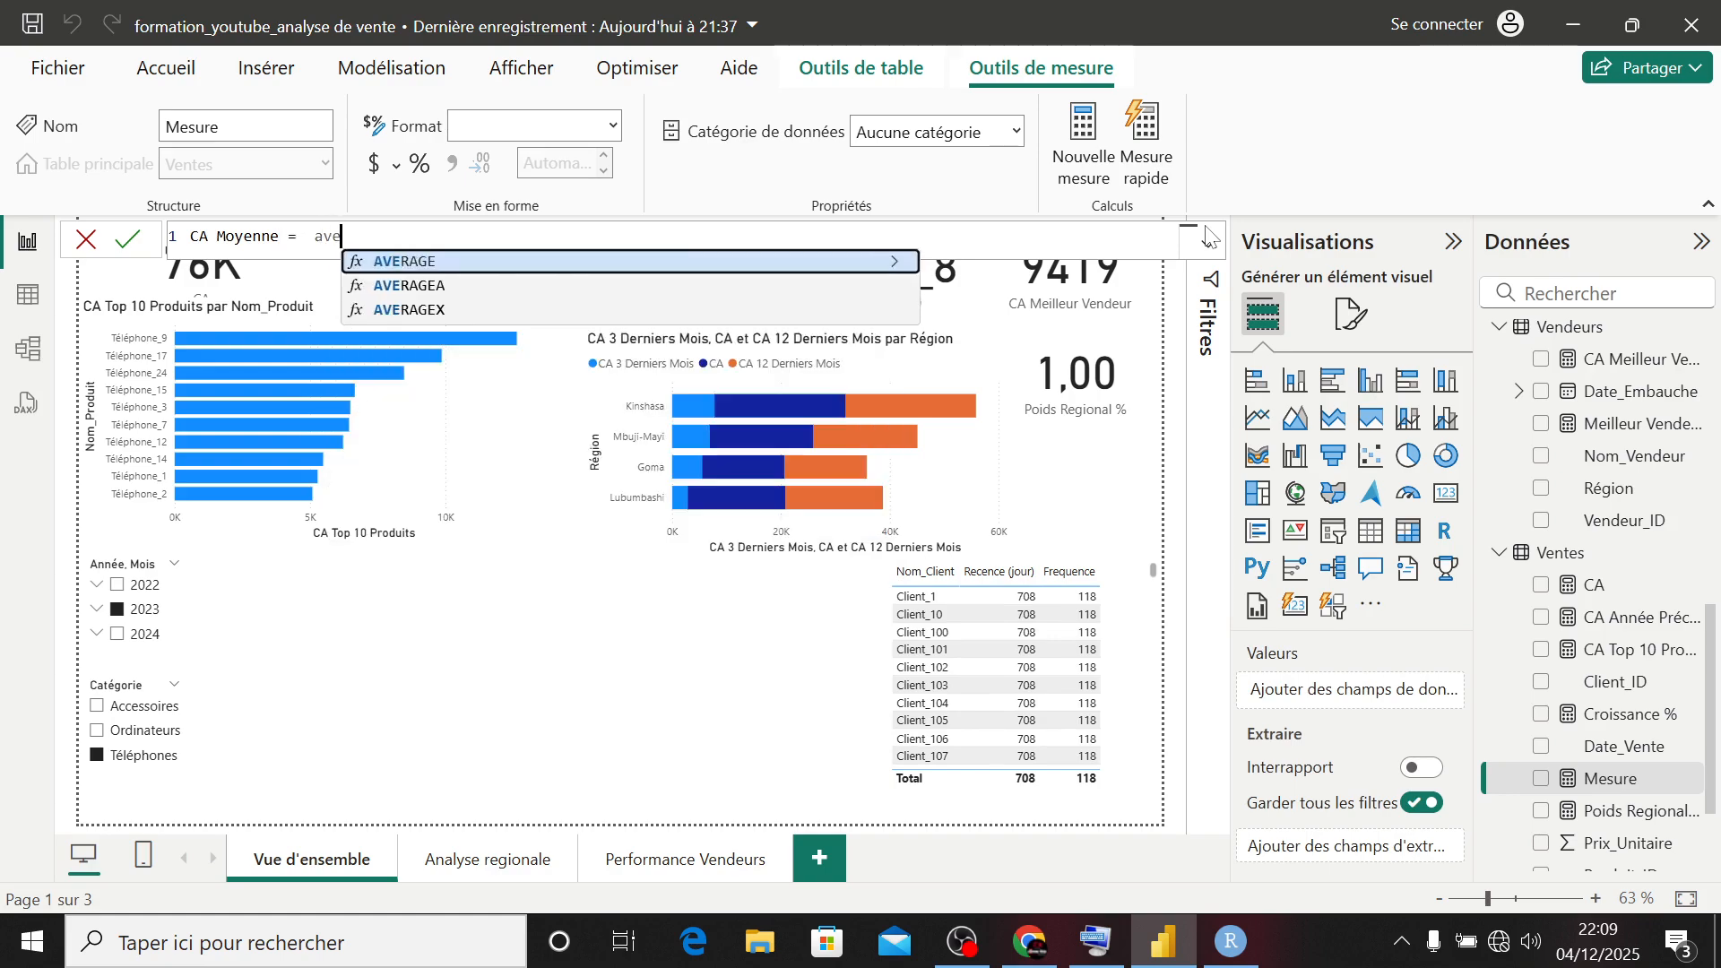
- Define CA Moyenne as AVERAGE(Ventes[Prix_Unitaire]) and commit the measure
{"action": "key", "text": "Tab"}
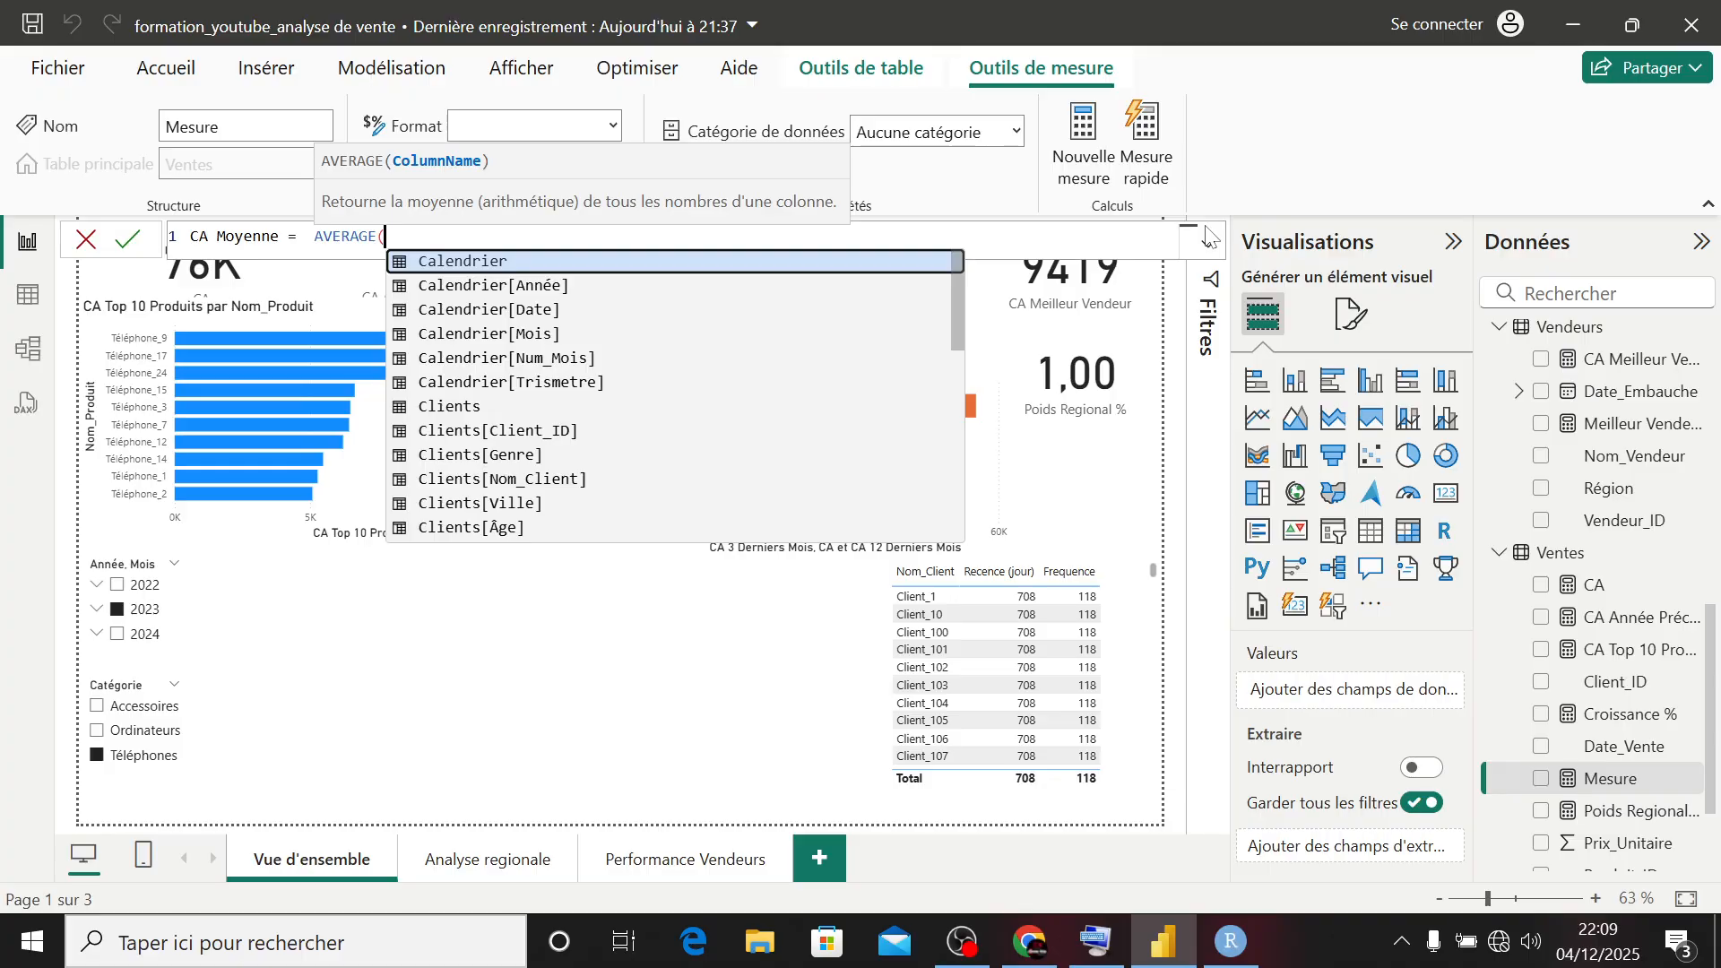
{"action": "type", "text": "vent"}
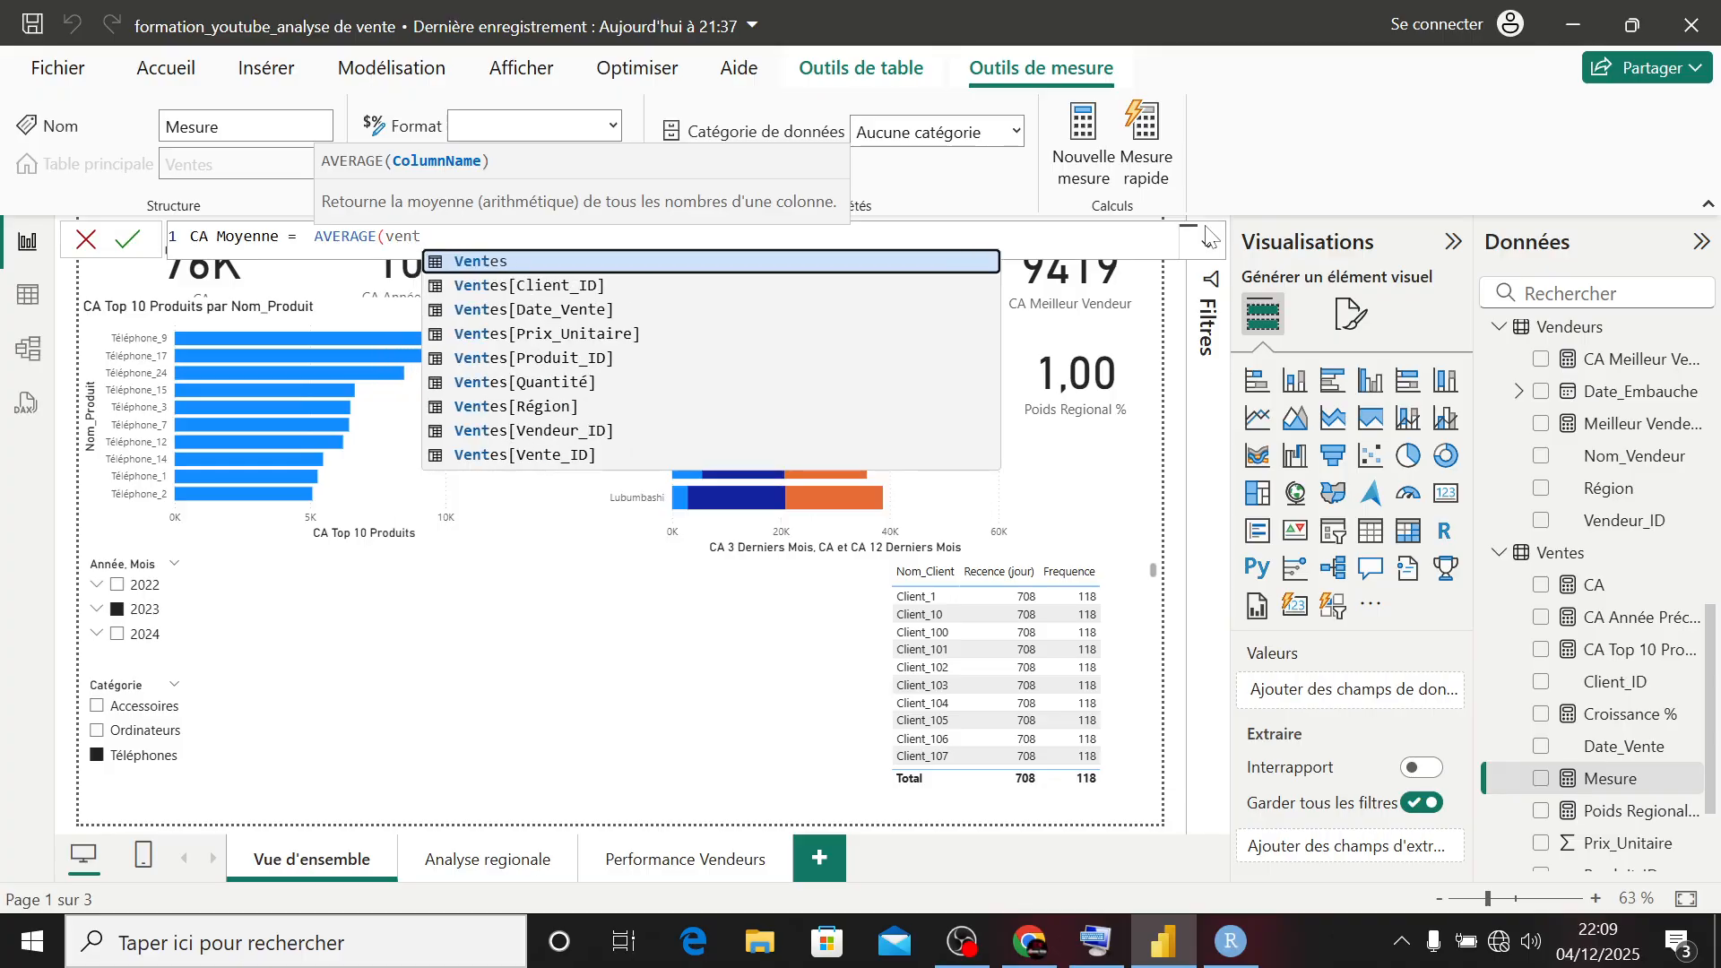
{"action": "key", "text": "Down"}
{"action": "key", "text": "Down"}
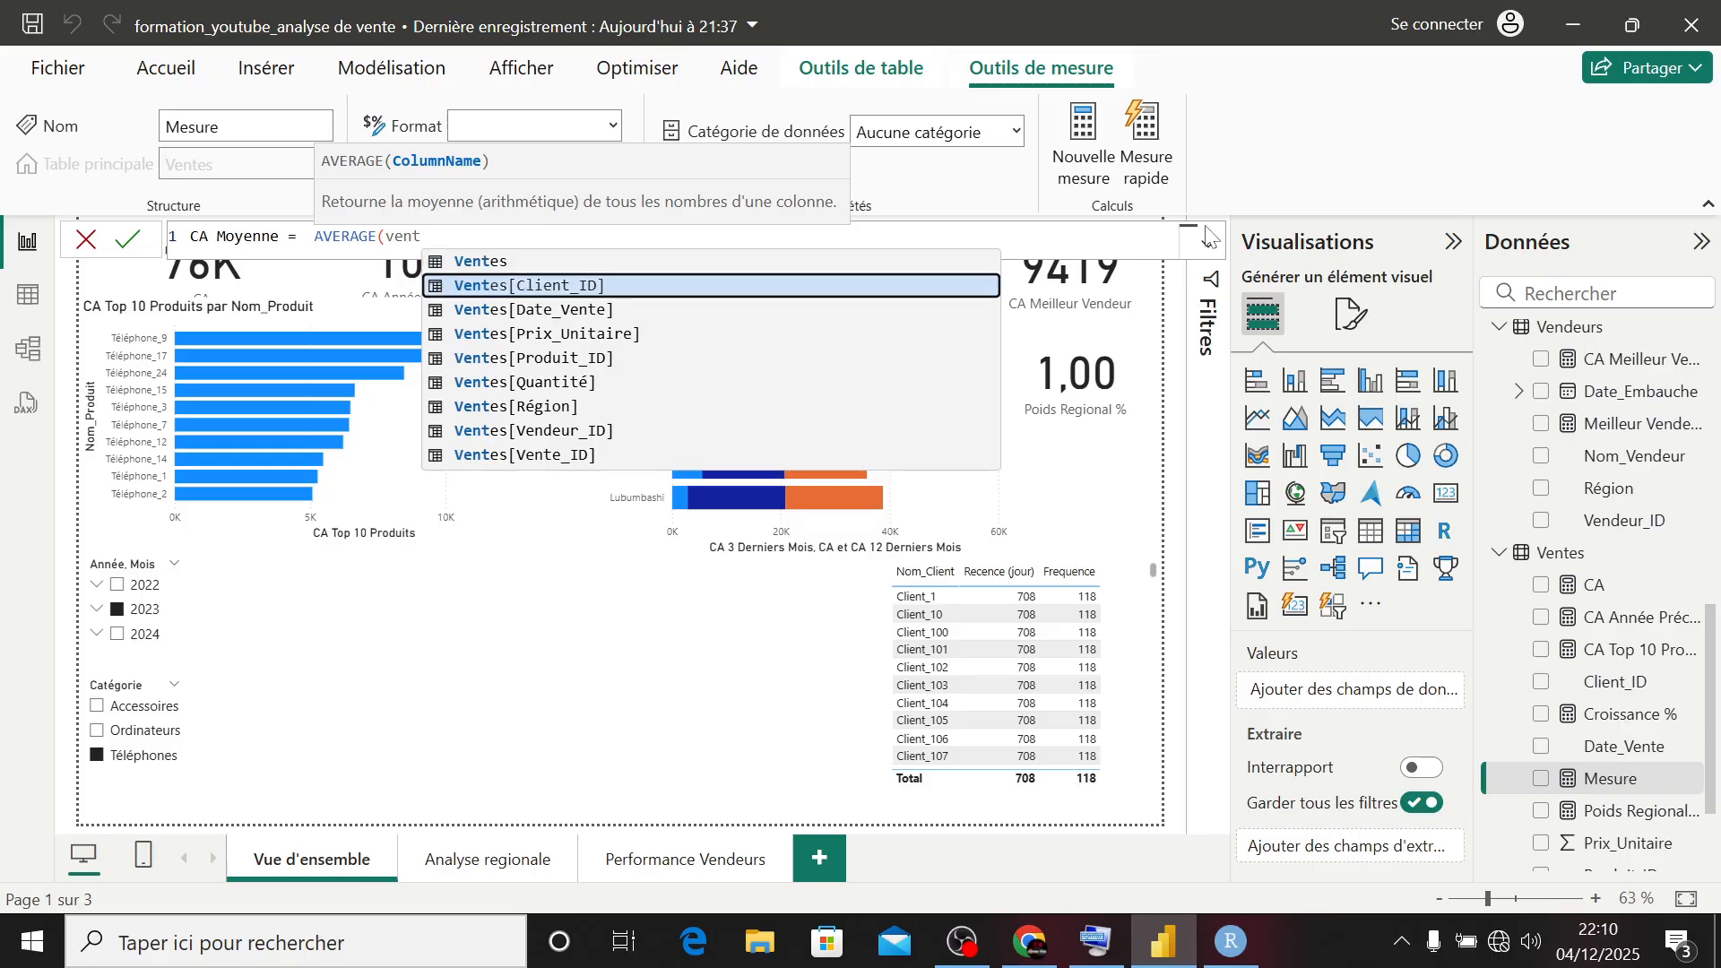
{"action": "key", "text": "Down"}
{"action": "key", "text": "Tab"}
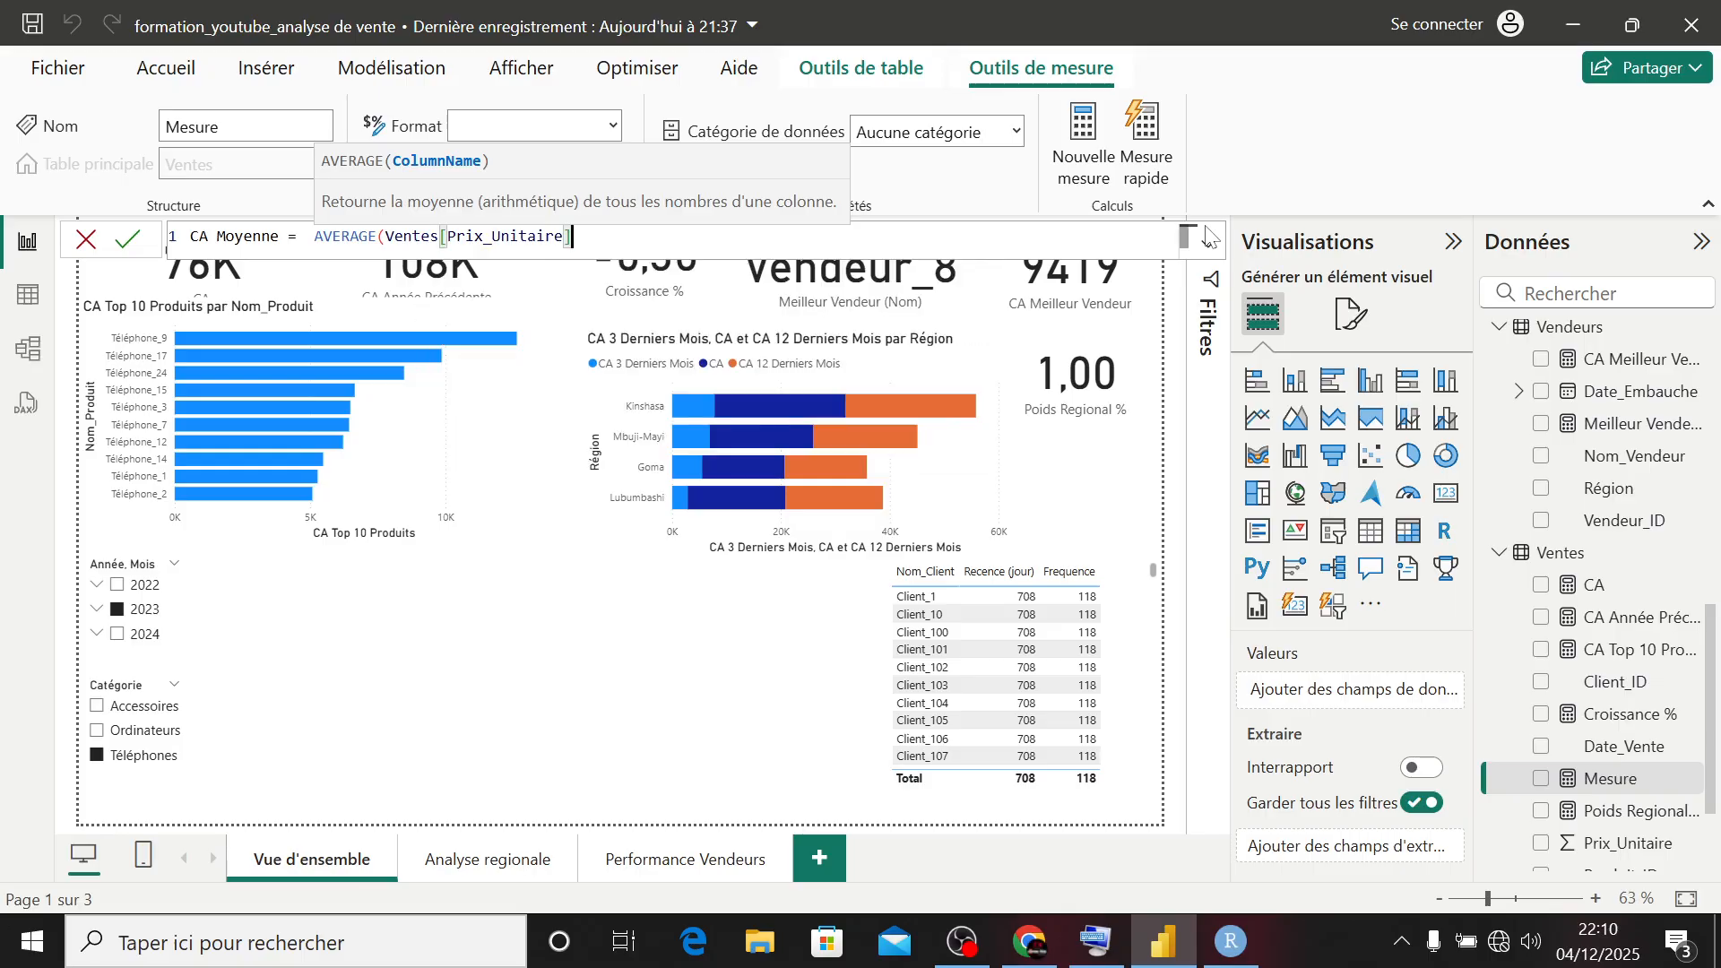
{"action": "type", "text": ")"}
{"action": "key", "text": "Return"}
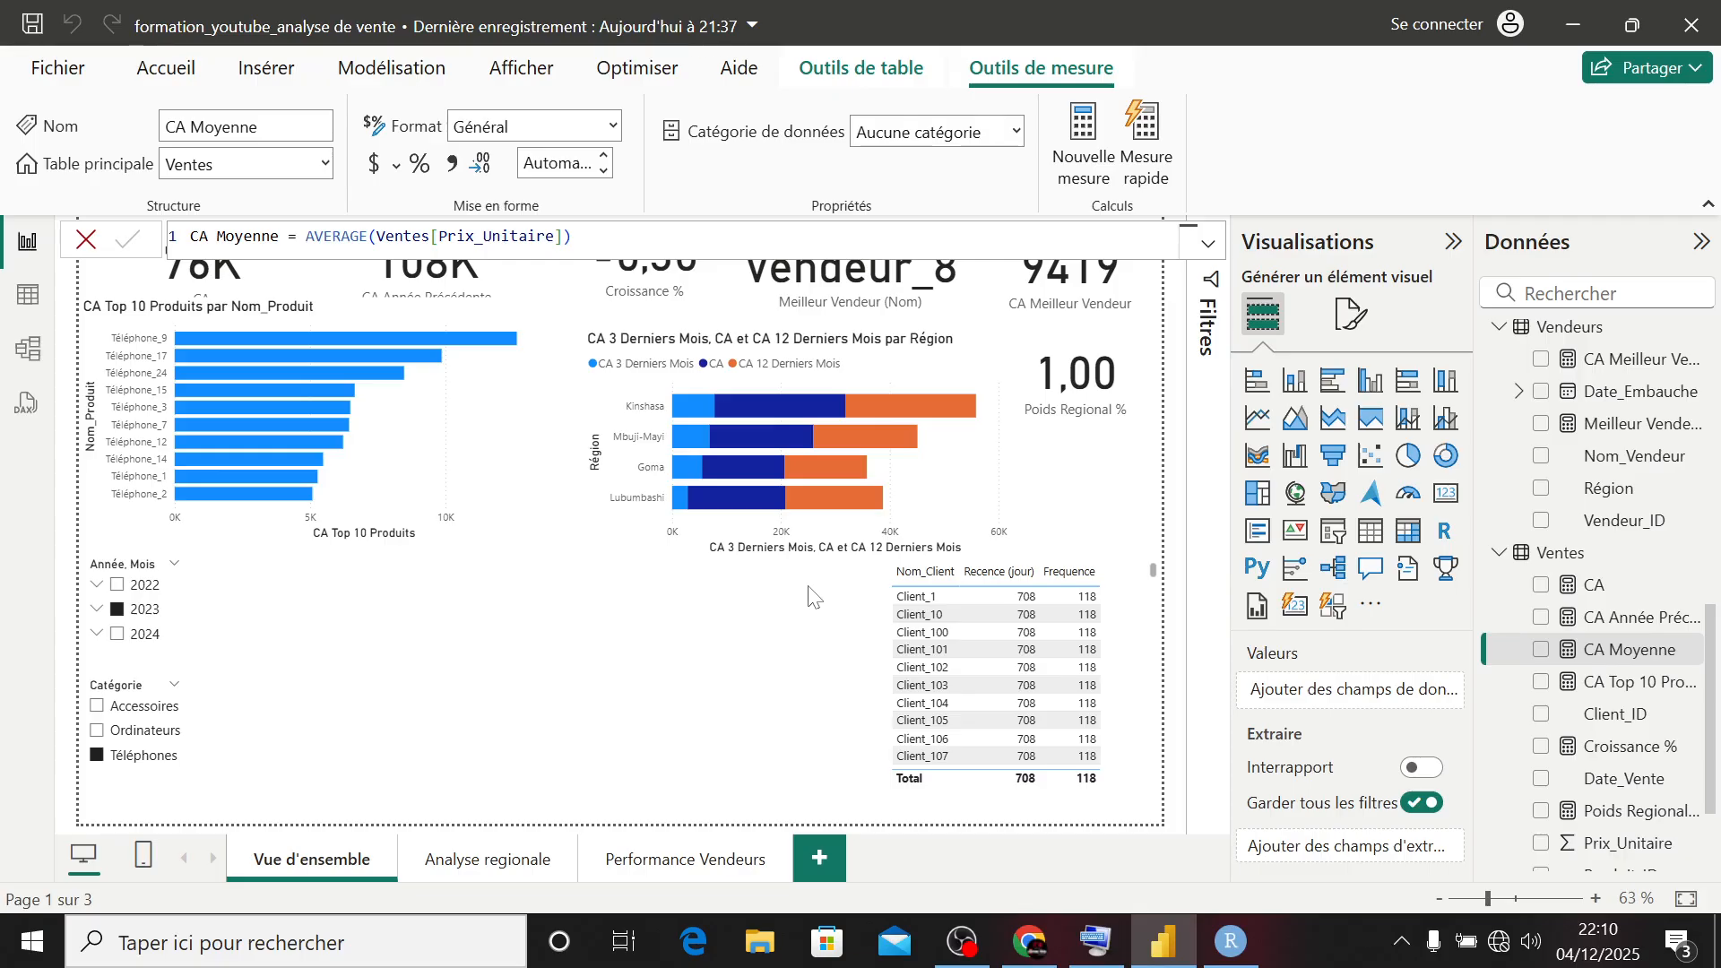
- Create another new measure in the Ventes table and name it Anomalie
{"action": "right_click", "coordinate": [1584, 554]}
{"action": "left_click", "coordinate": [1395, 42]}
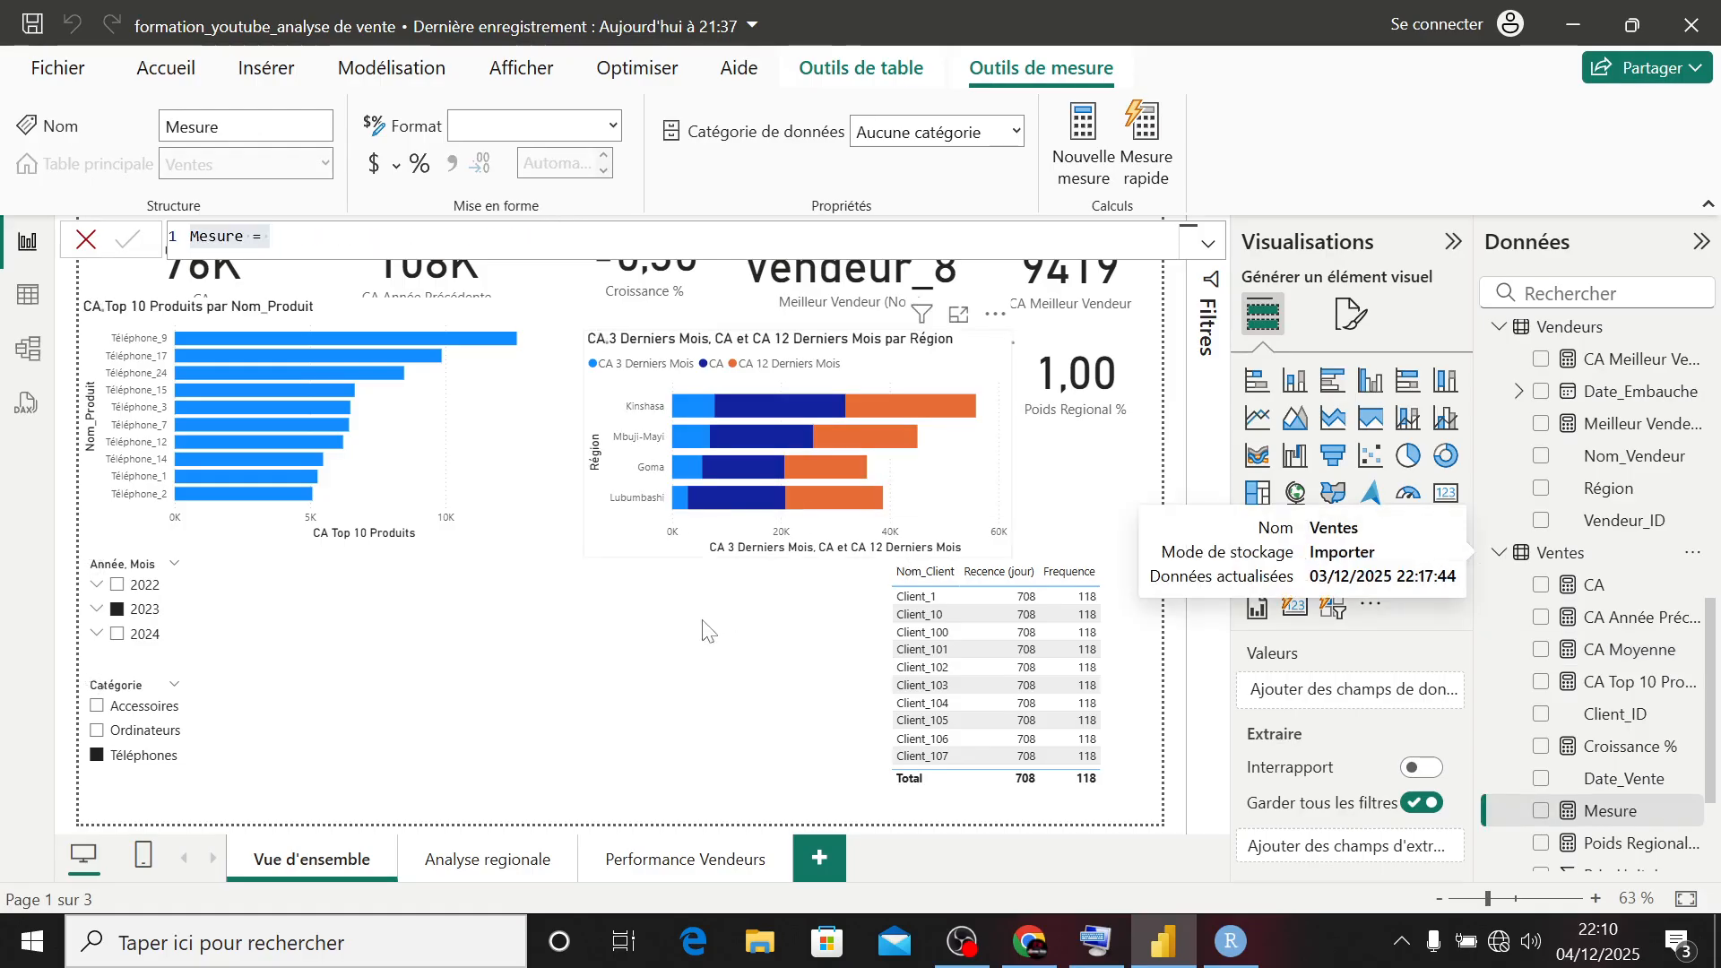
{"action": "type", "text": "A"}
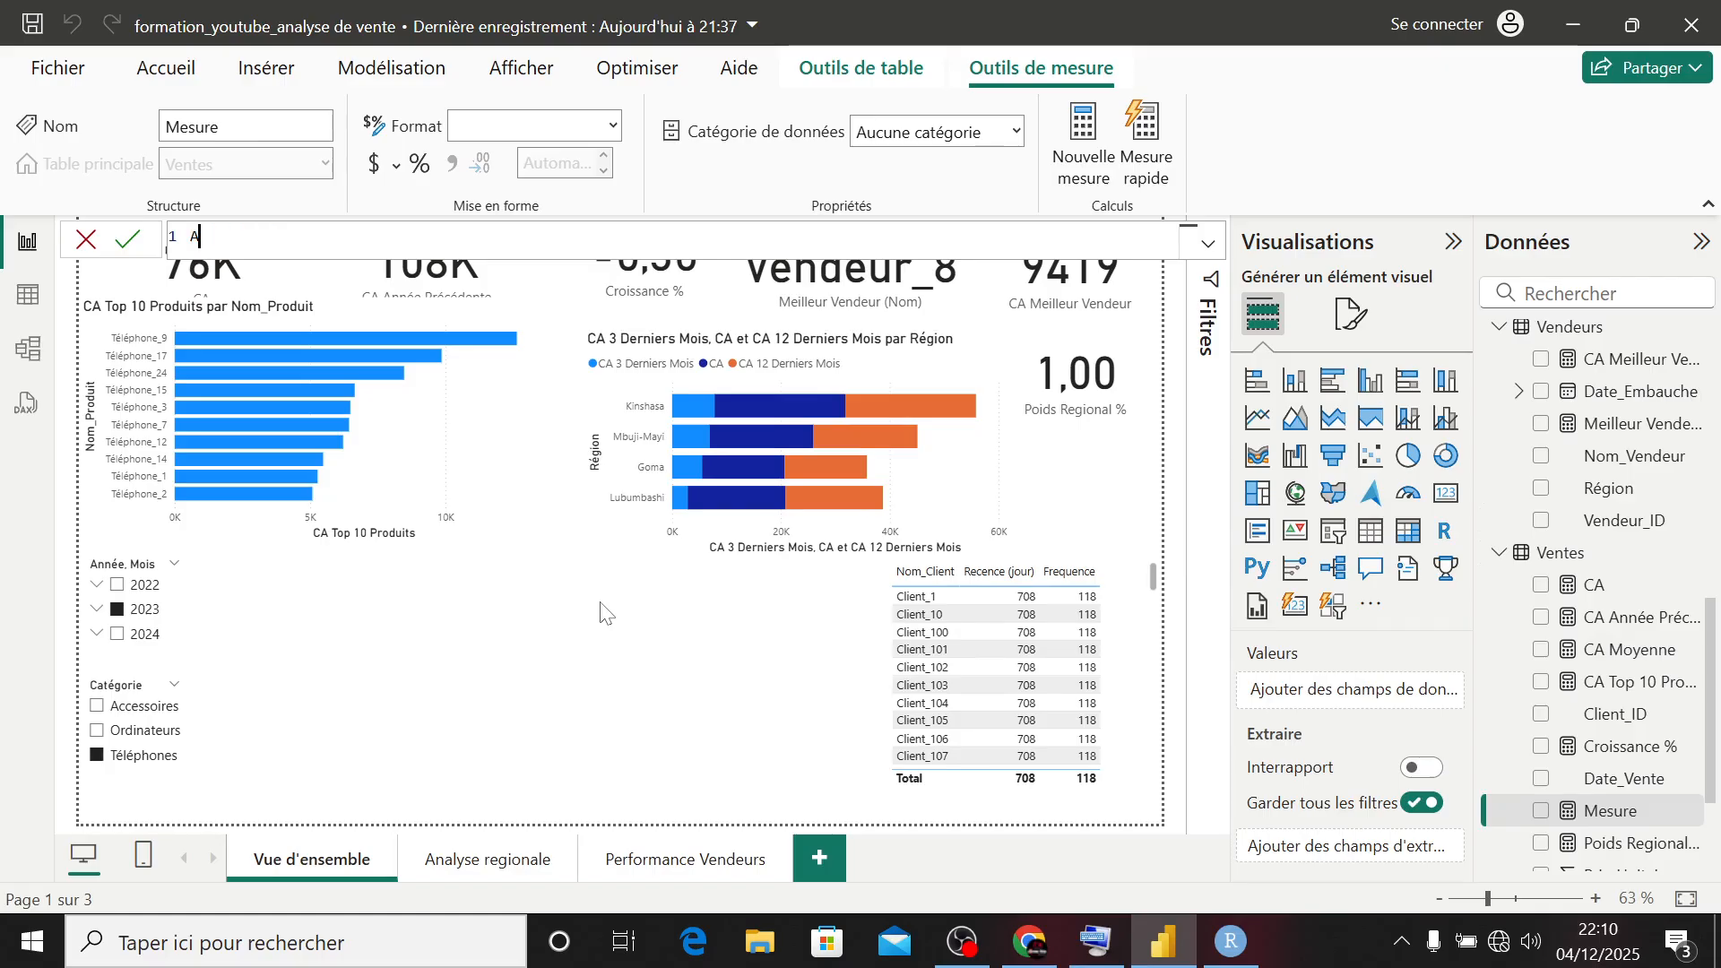
{"action": "type", "text": "na"}
{"action": "key", "text": "BackSpace"}
{"action": "type", "text": "omalie = "}
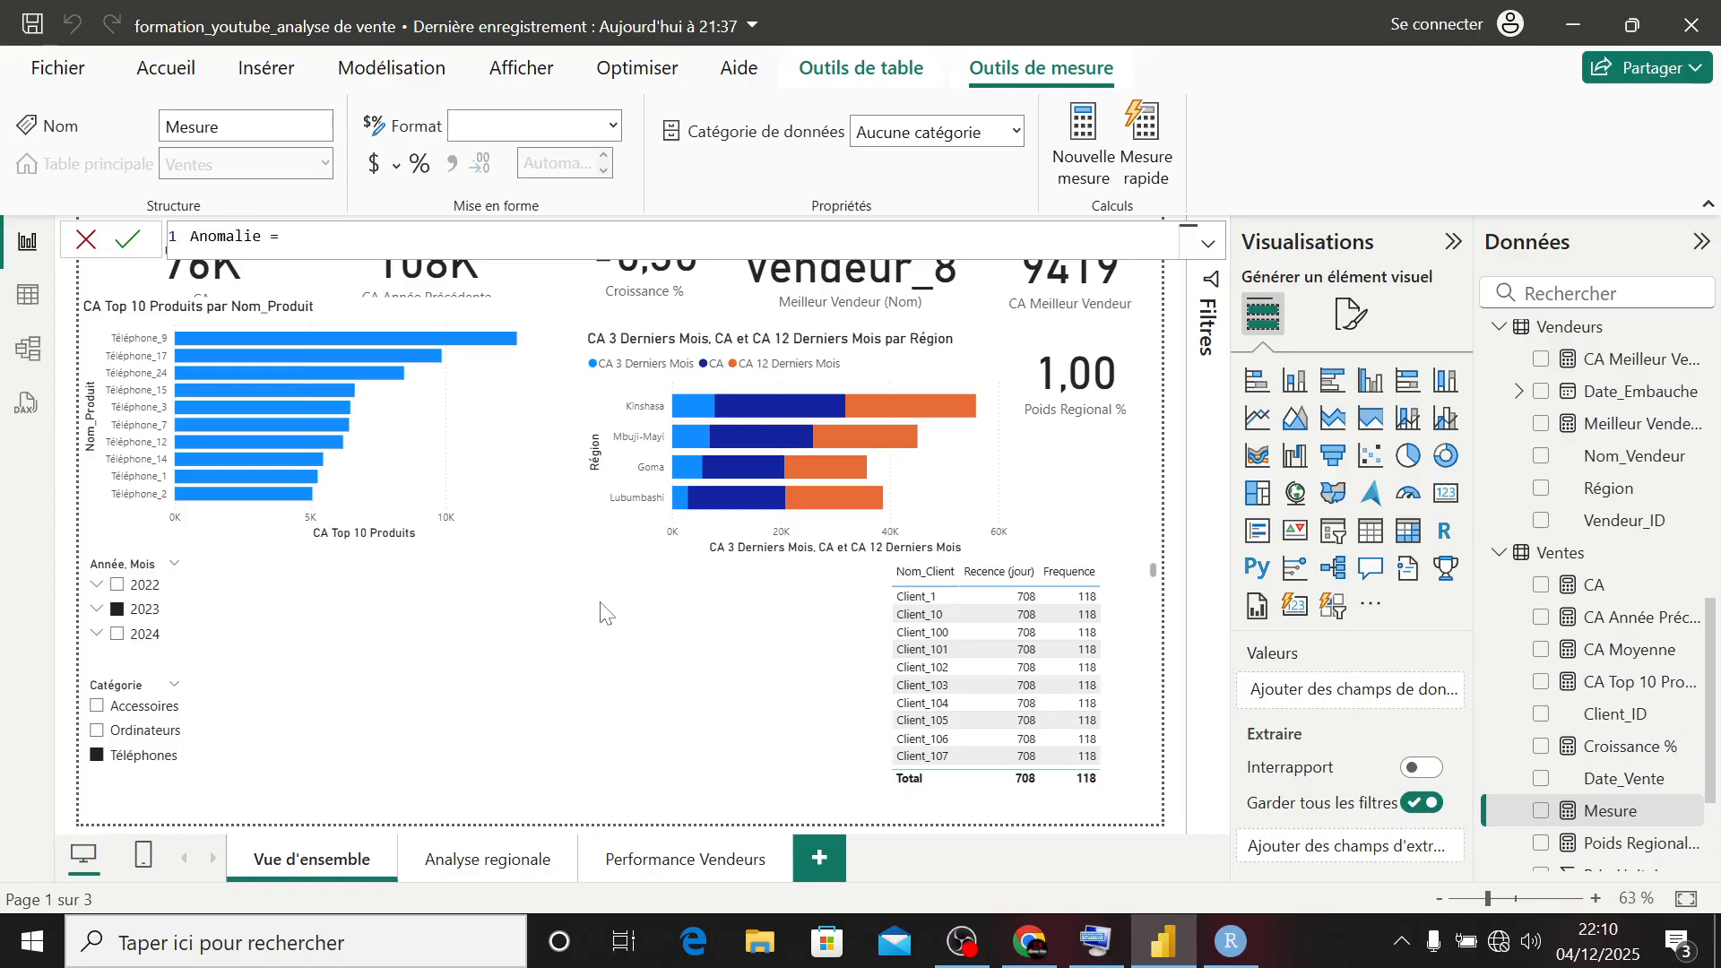
{"action": "type", "text": "IF("}
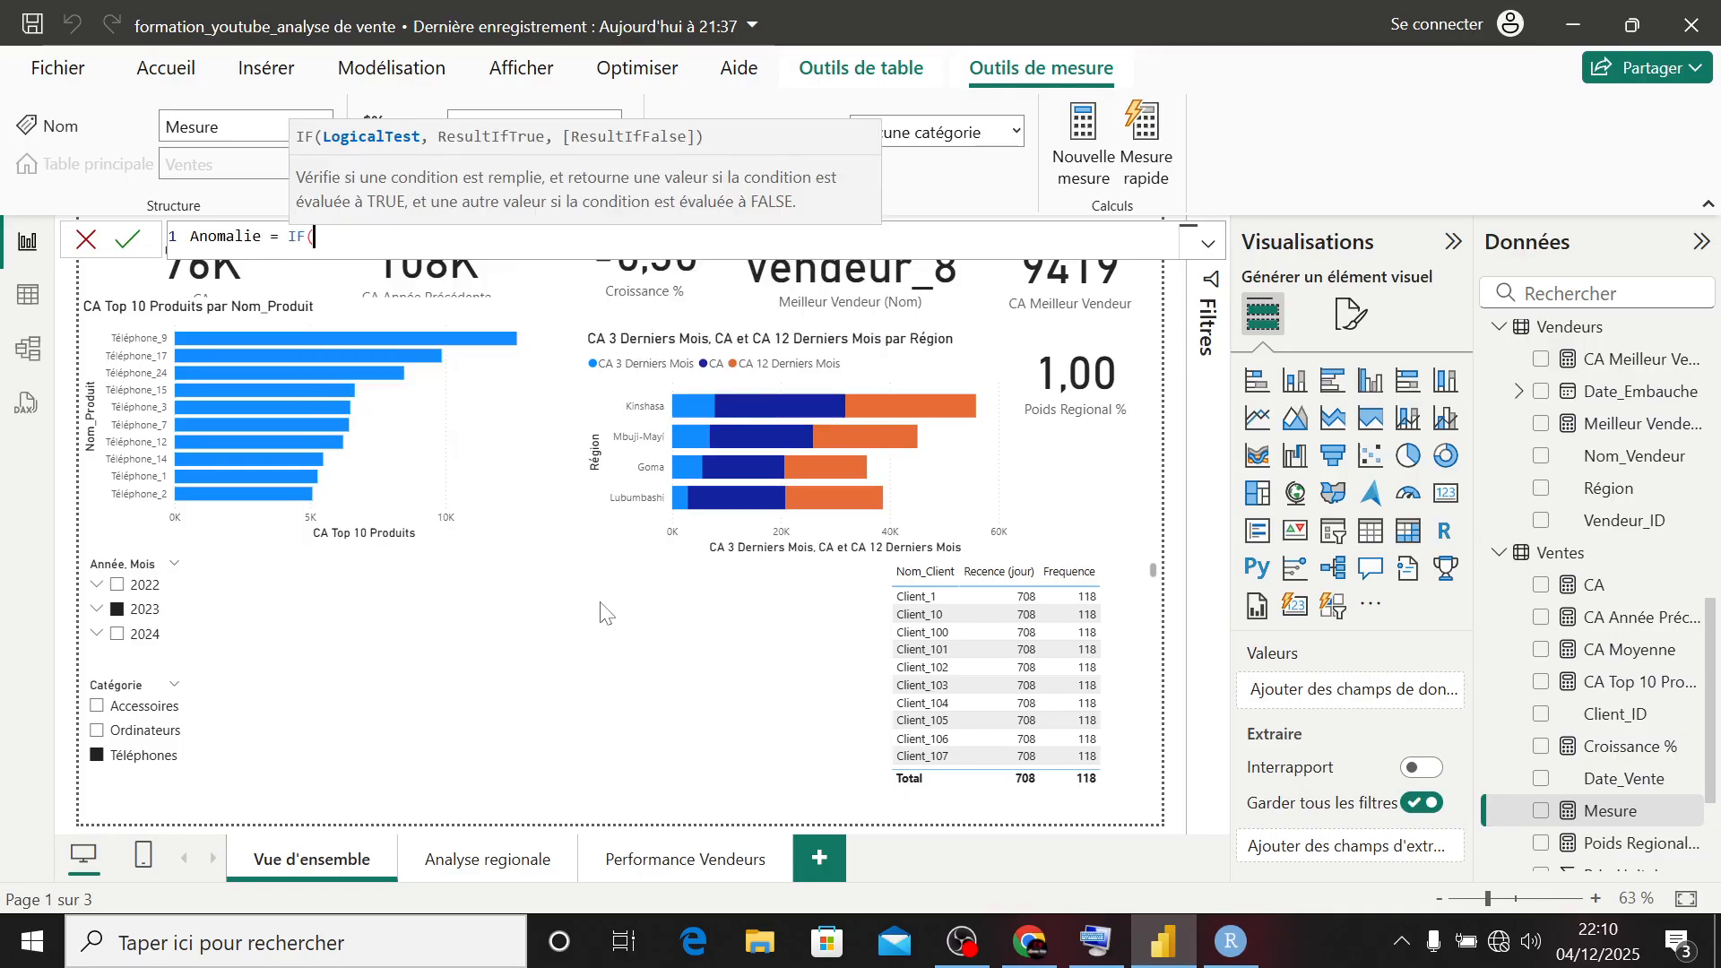
{"action": "type", "text": "["}
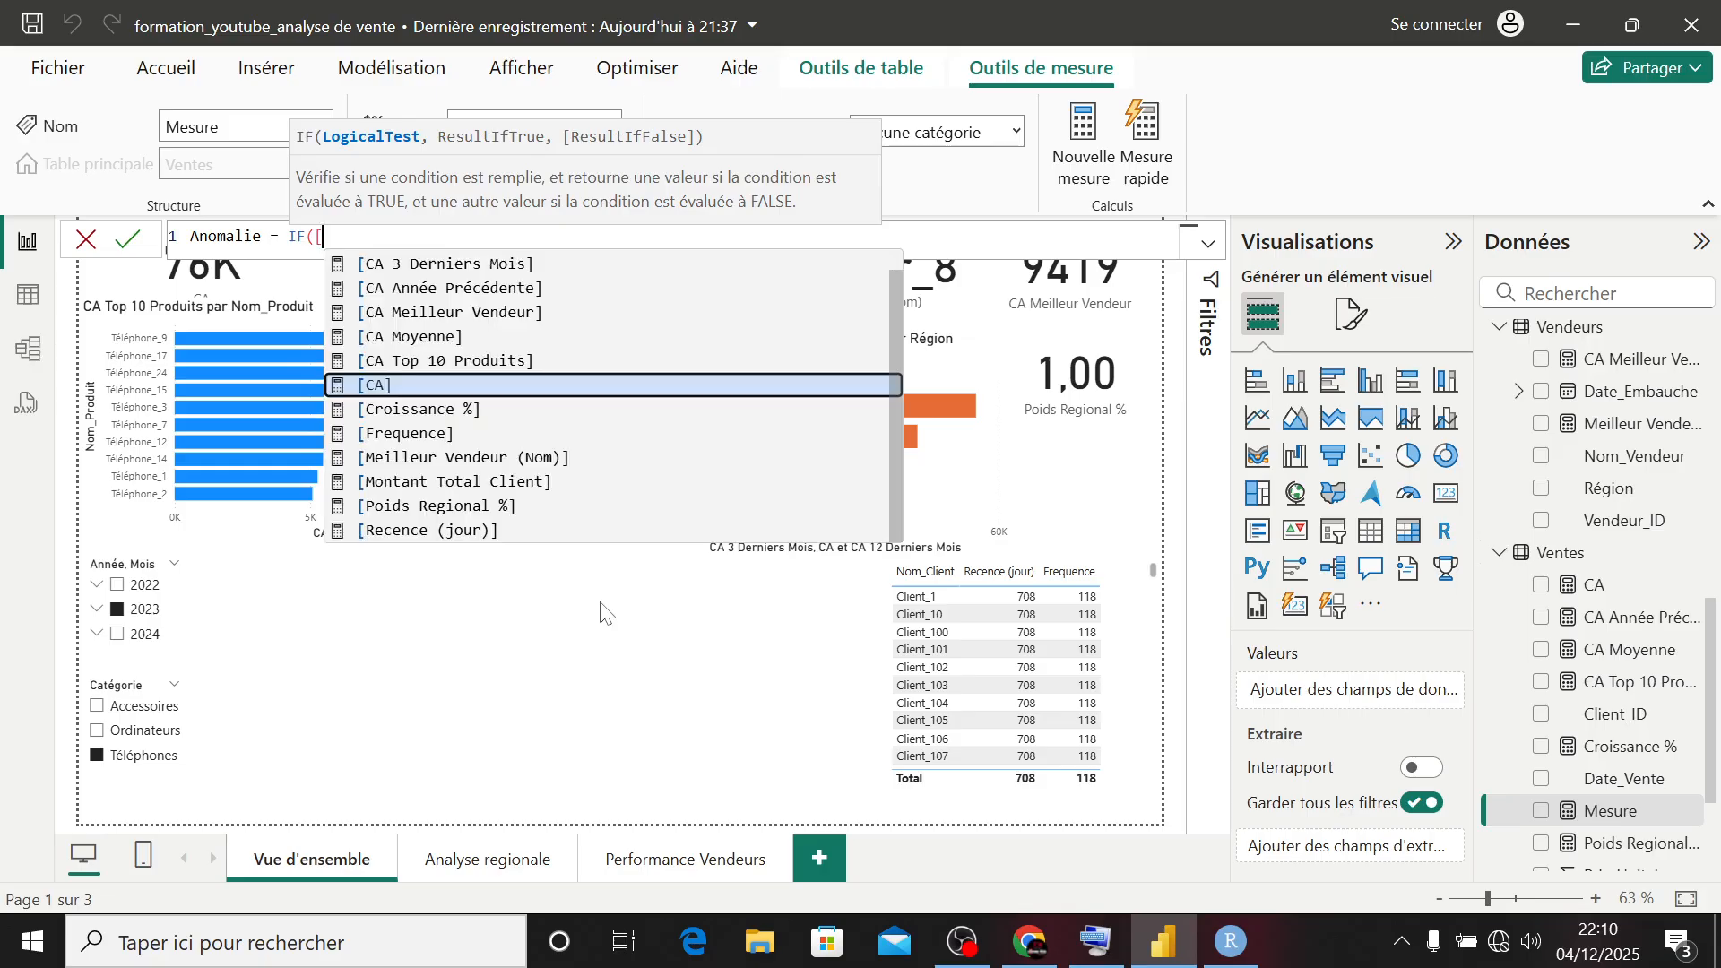
- Start the Anomalie formula with an IF that tests whether [CA] > 2 * [CA Moyenne]
{"action": "key", "text": "Tab"}
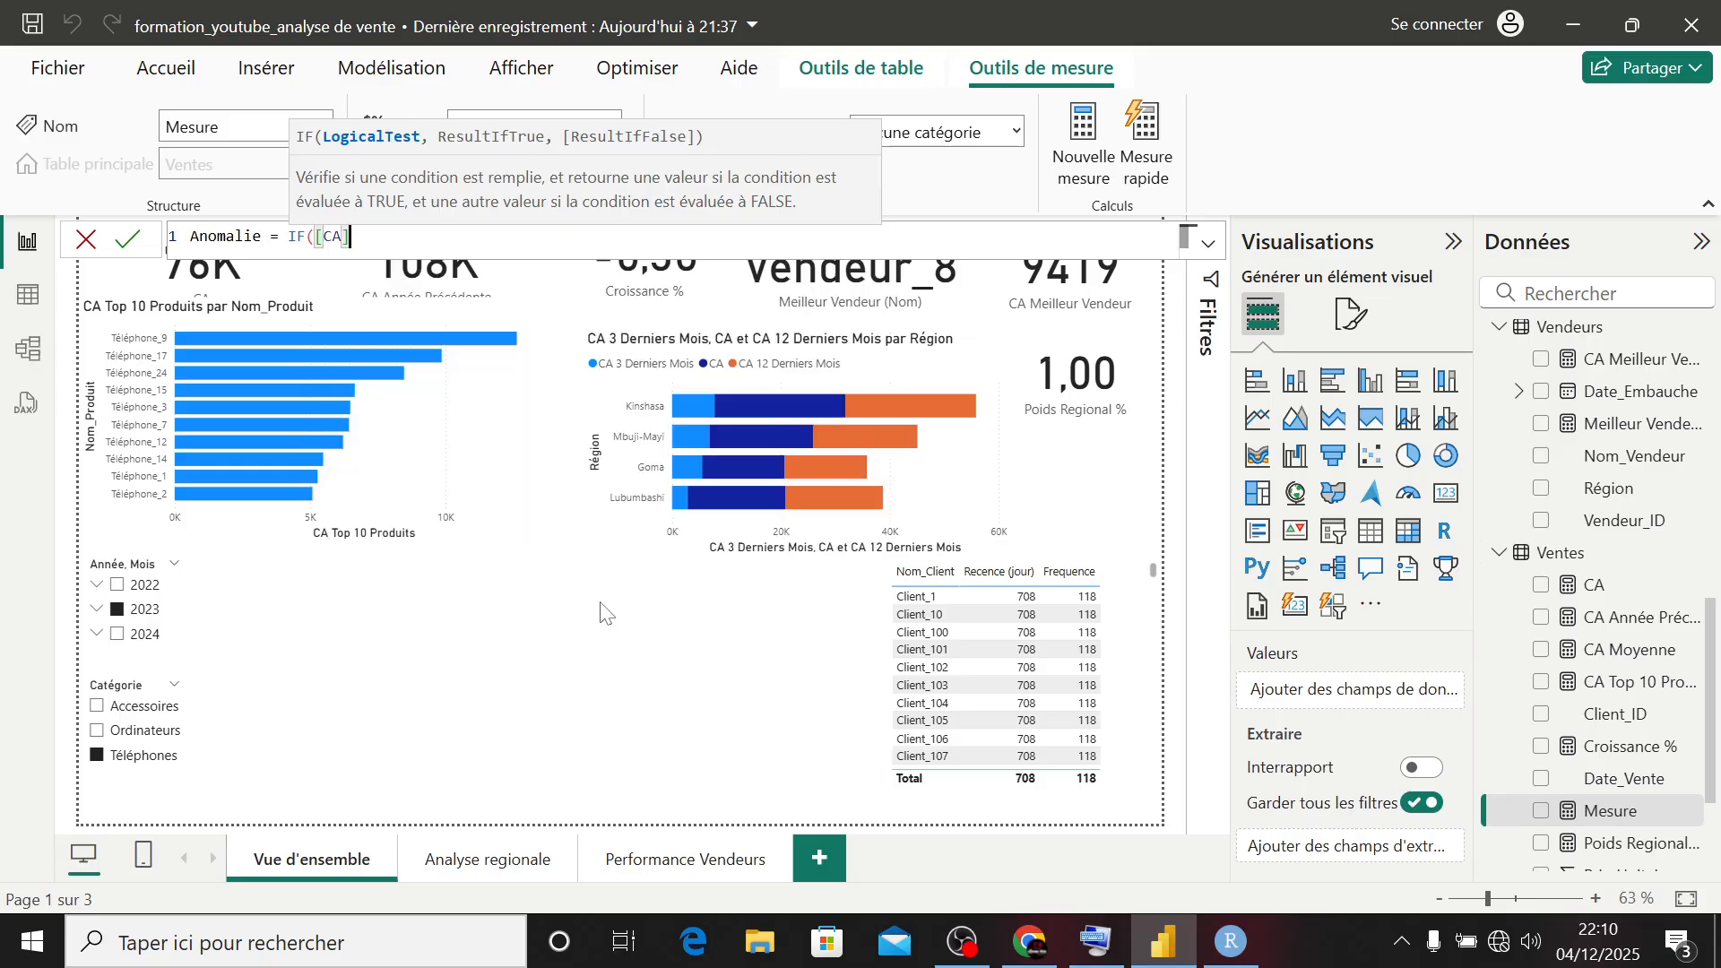
{"action": "type", "text": "> 2 "}
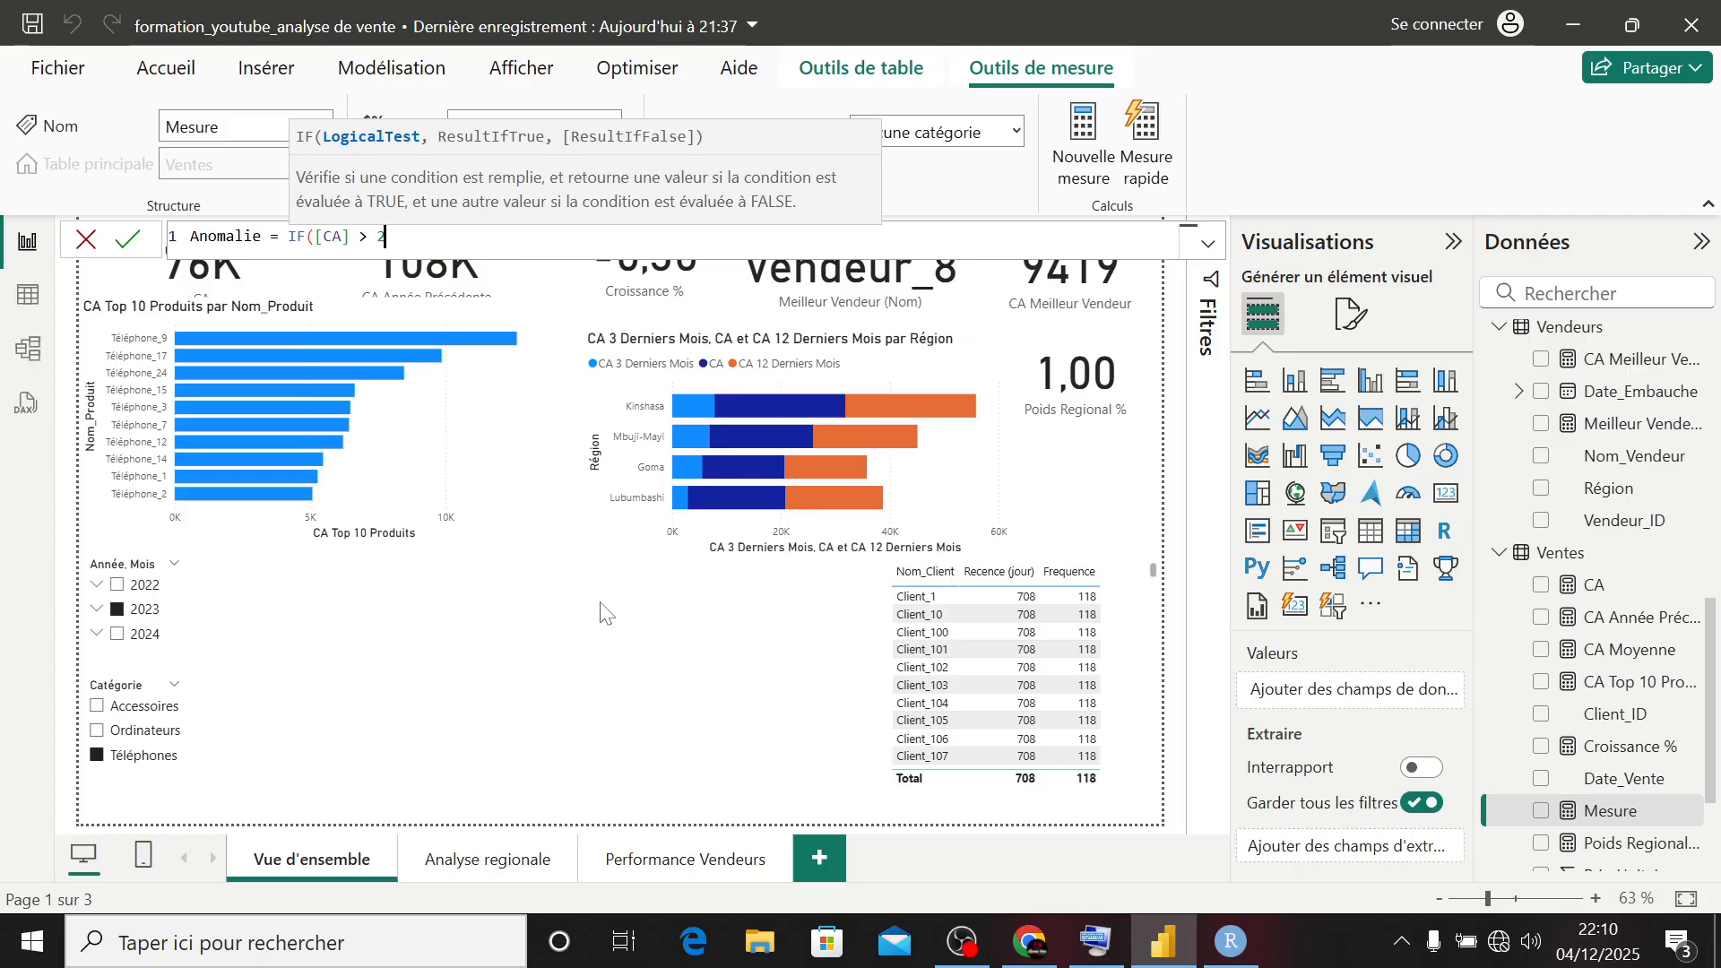
{"action": "type", "text": "* "}
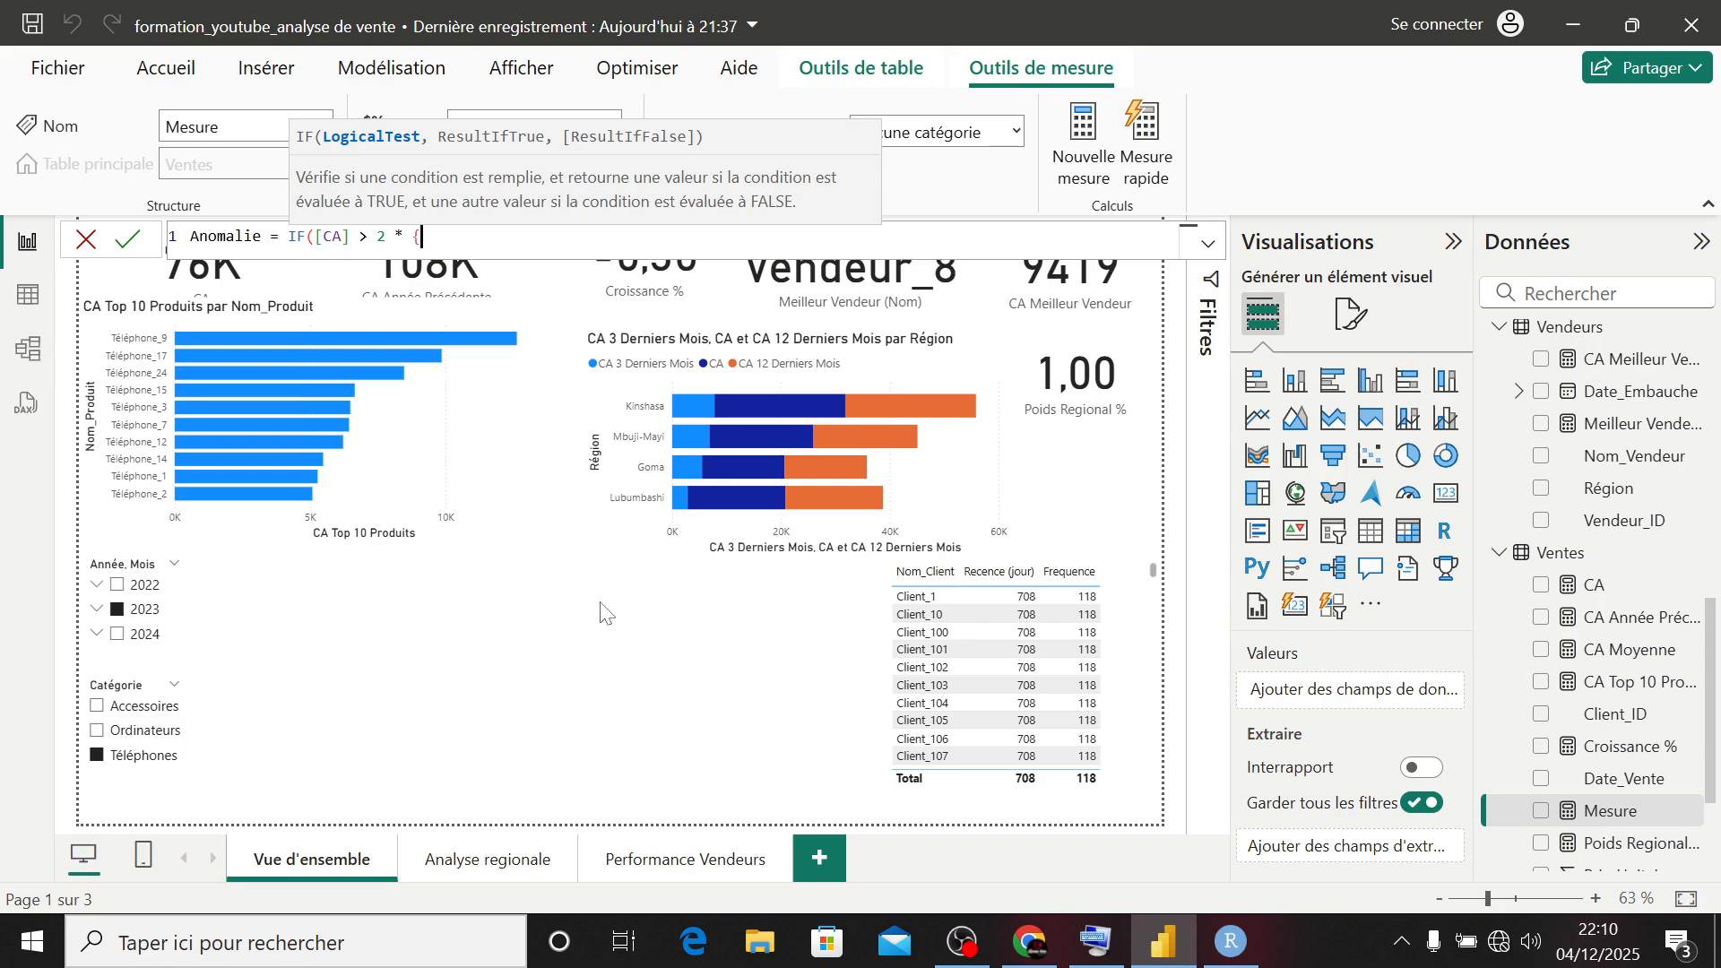
{"action": "type", "text": "["}
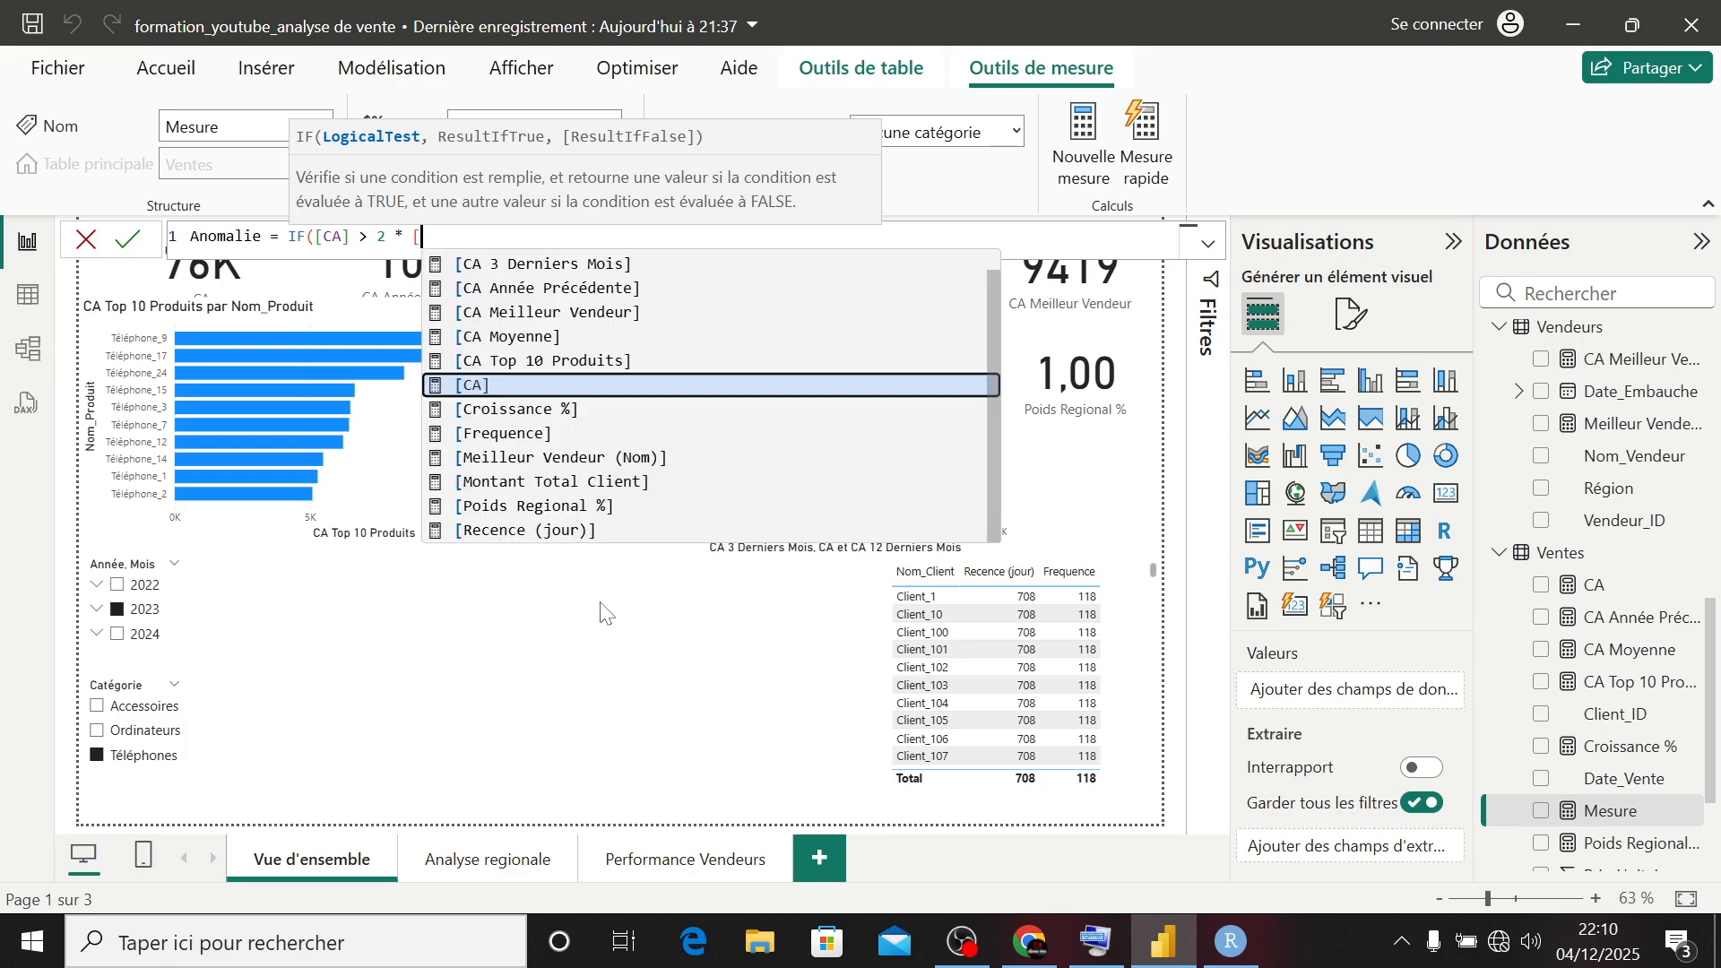
{"action": "type", "text": "mo"}
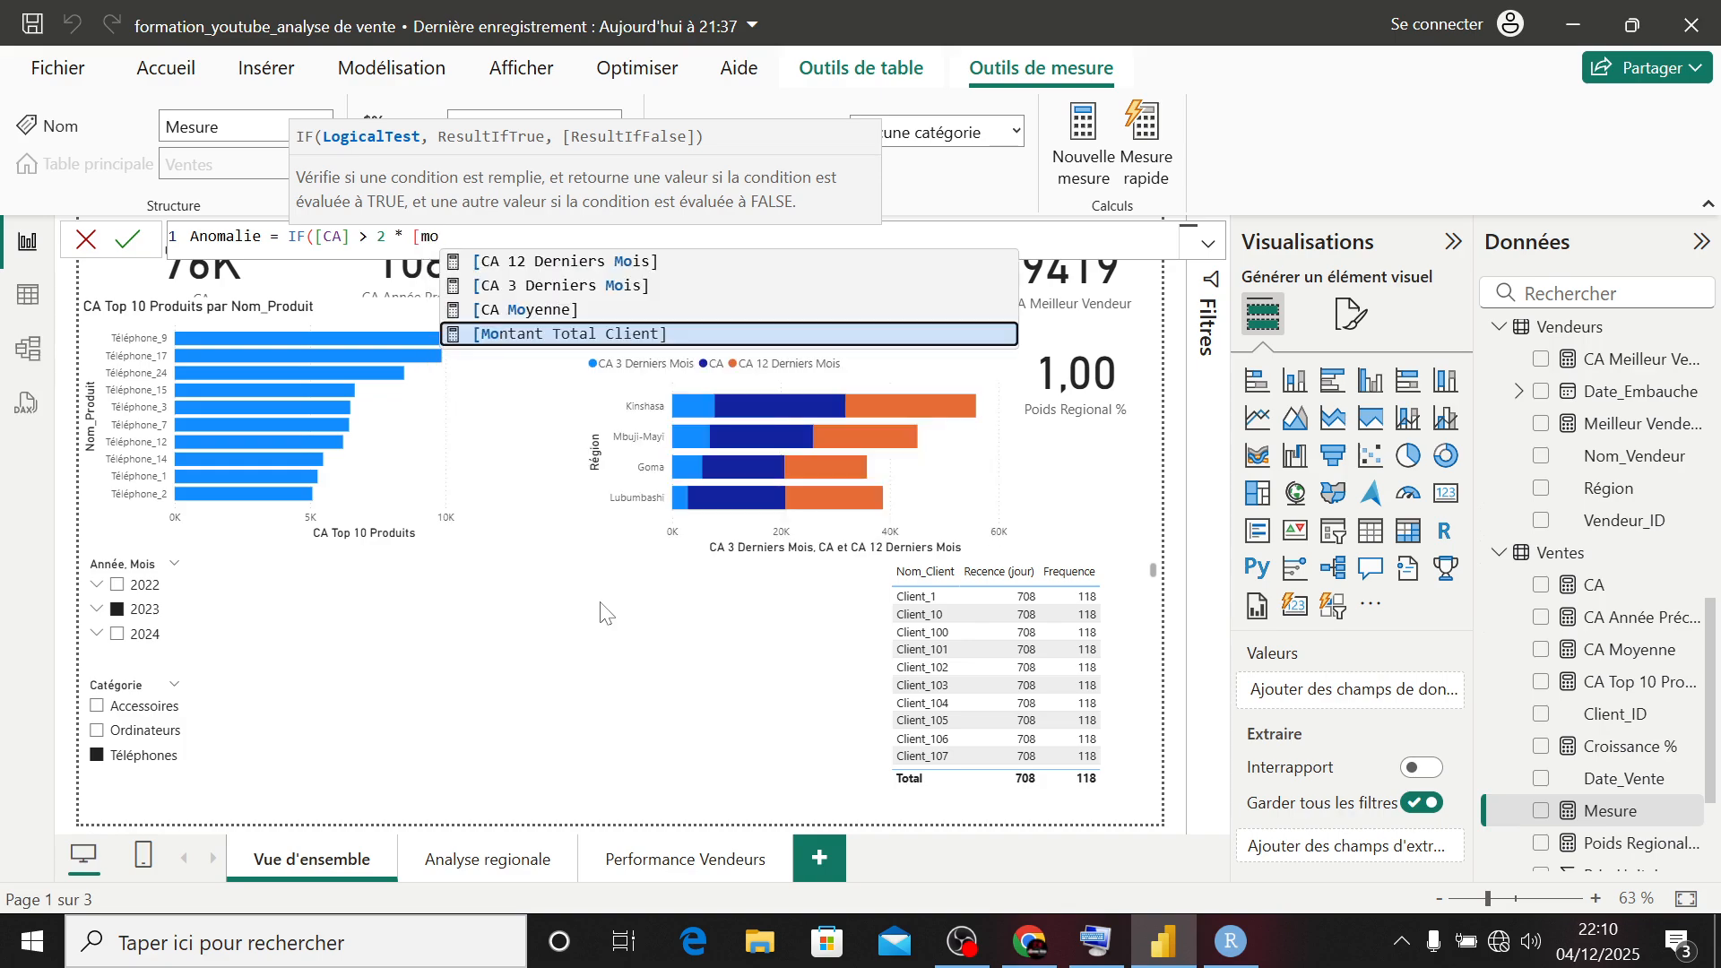
{"action": "key", "text": "Up"}
{"action": "key", "text": "Tab"}
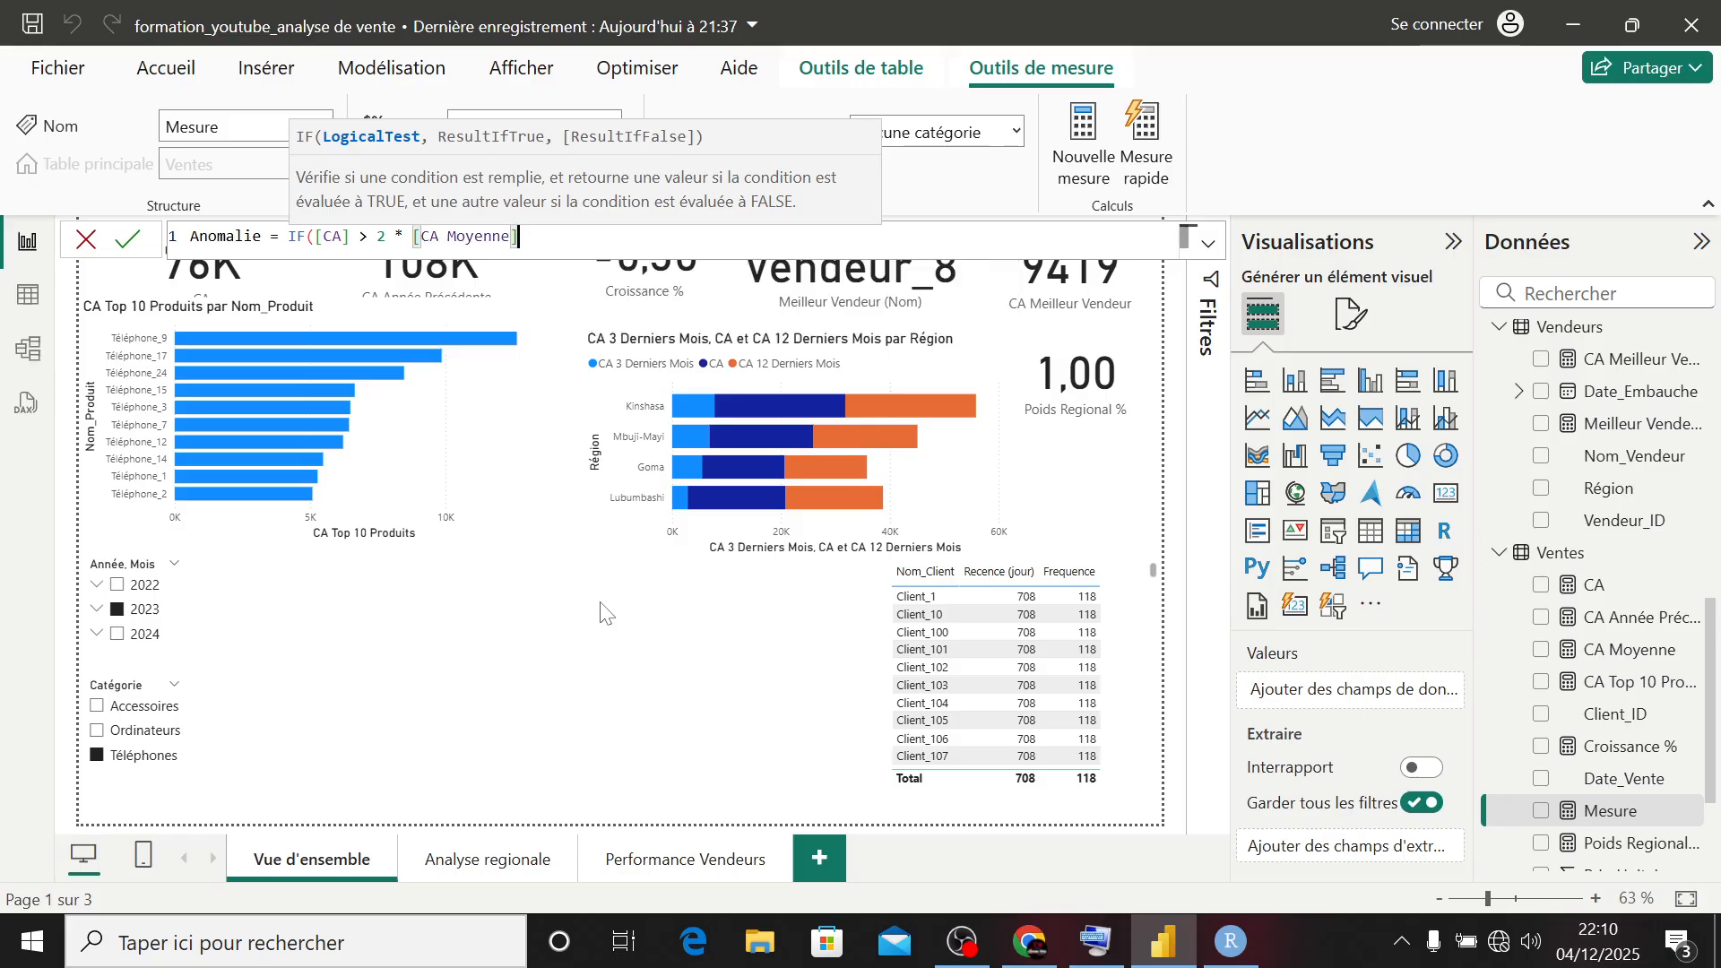
- Enter "Anomalie haute" as the IF's result when true, followed by the separator for the false result
{"action": "type", "text": ","}
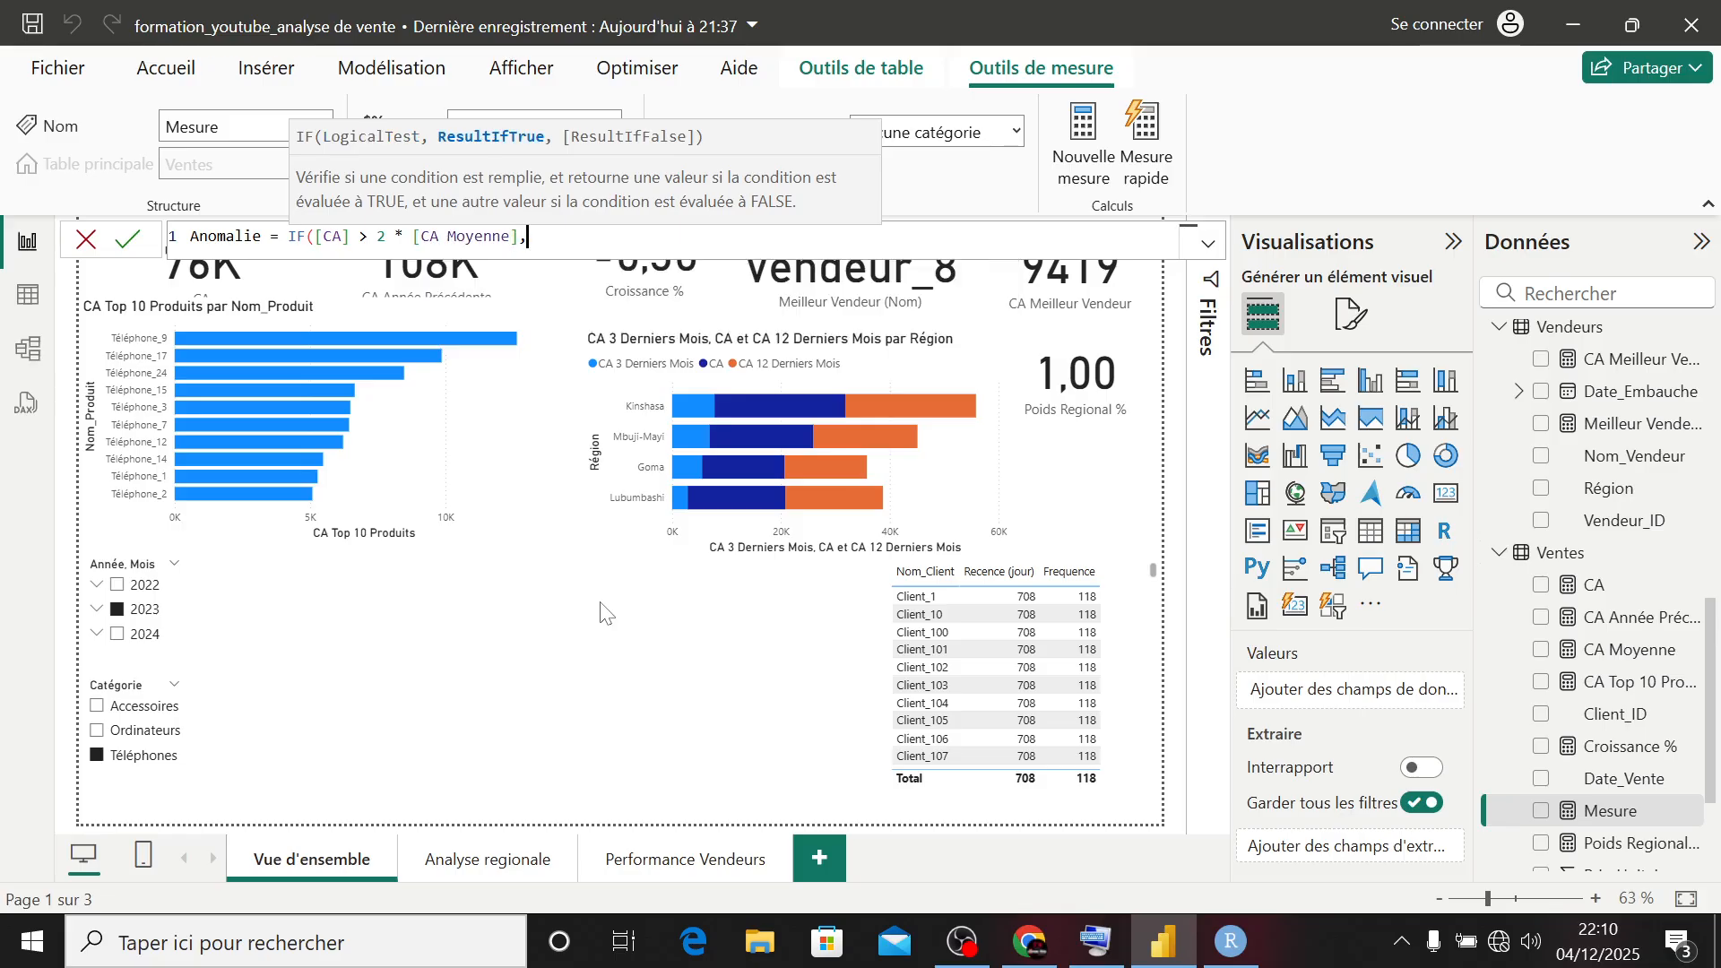
{"action": "type", "text": " \"Anomaki"}
{"action": "key", "text": "BackSpace"}
{"action": "key", "text": "BackSpace"}
{"action": "type", "text": "lie "}
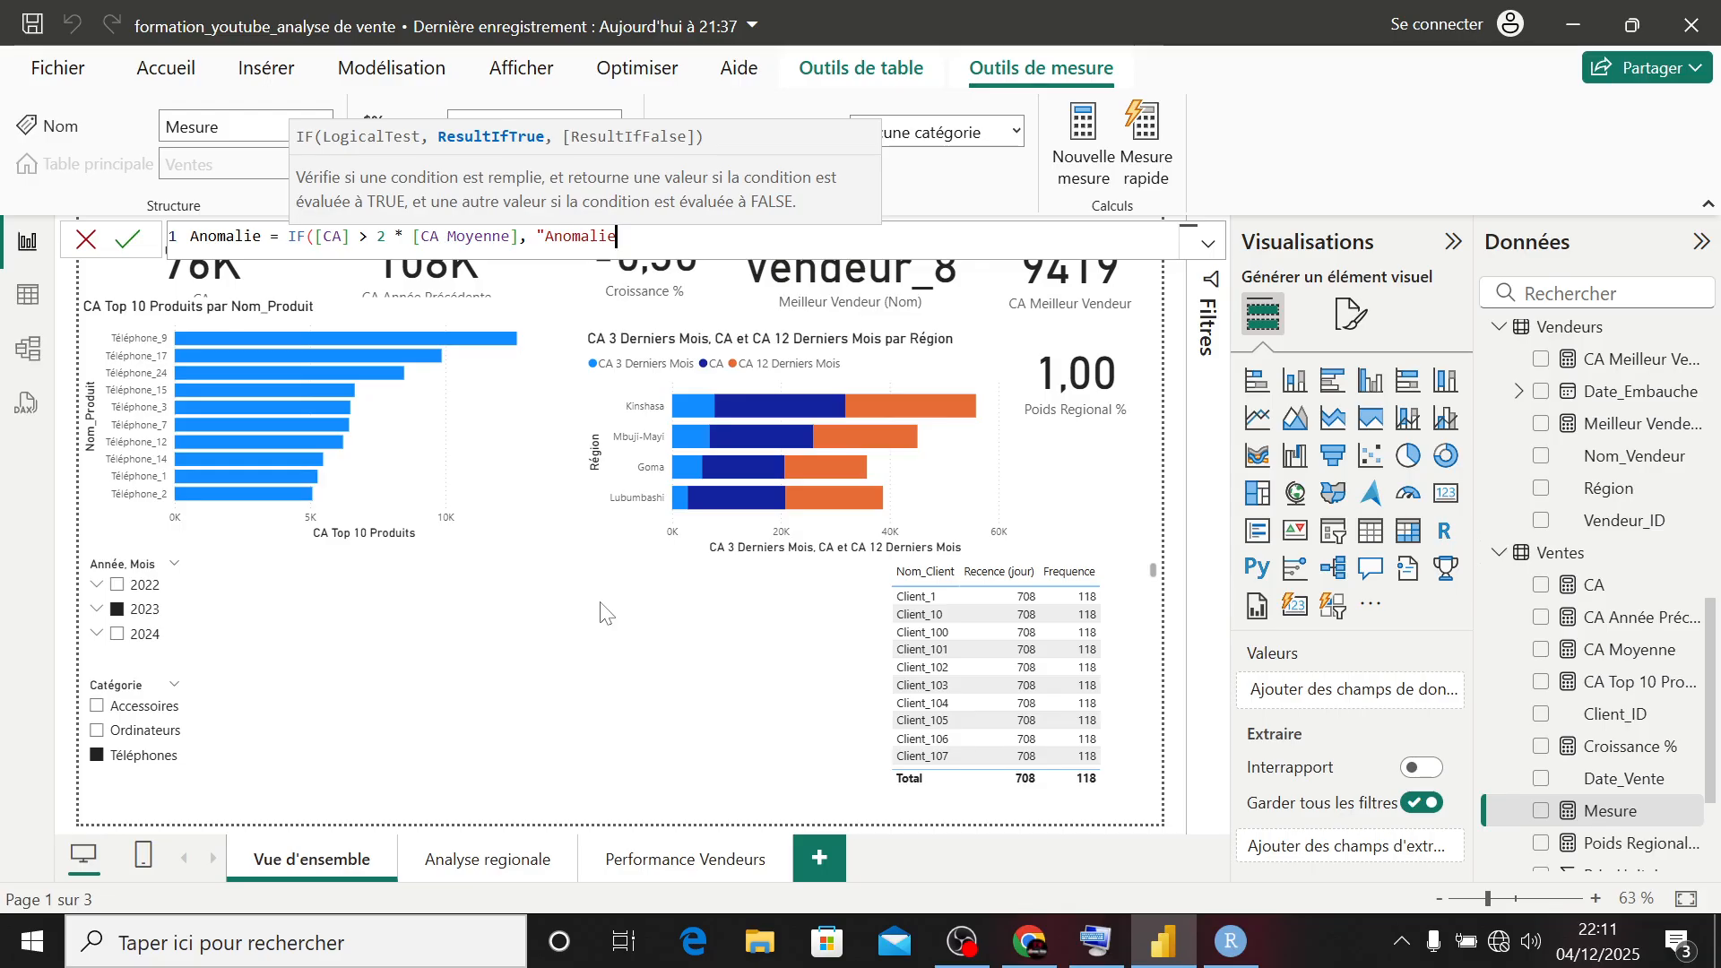
{"action": "type", "text": "haute\""}
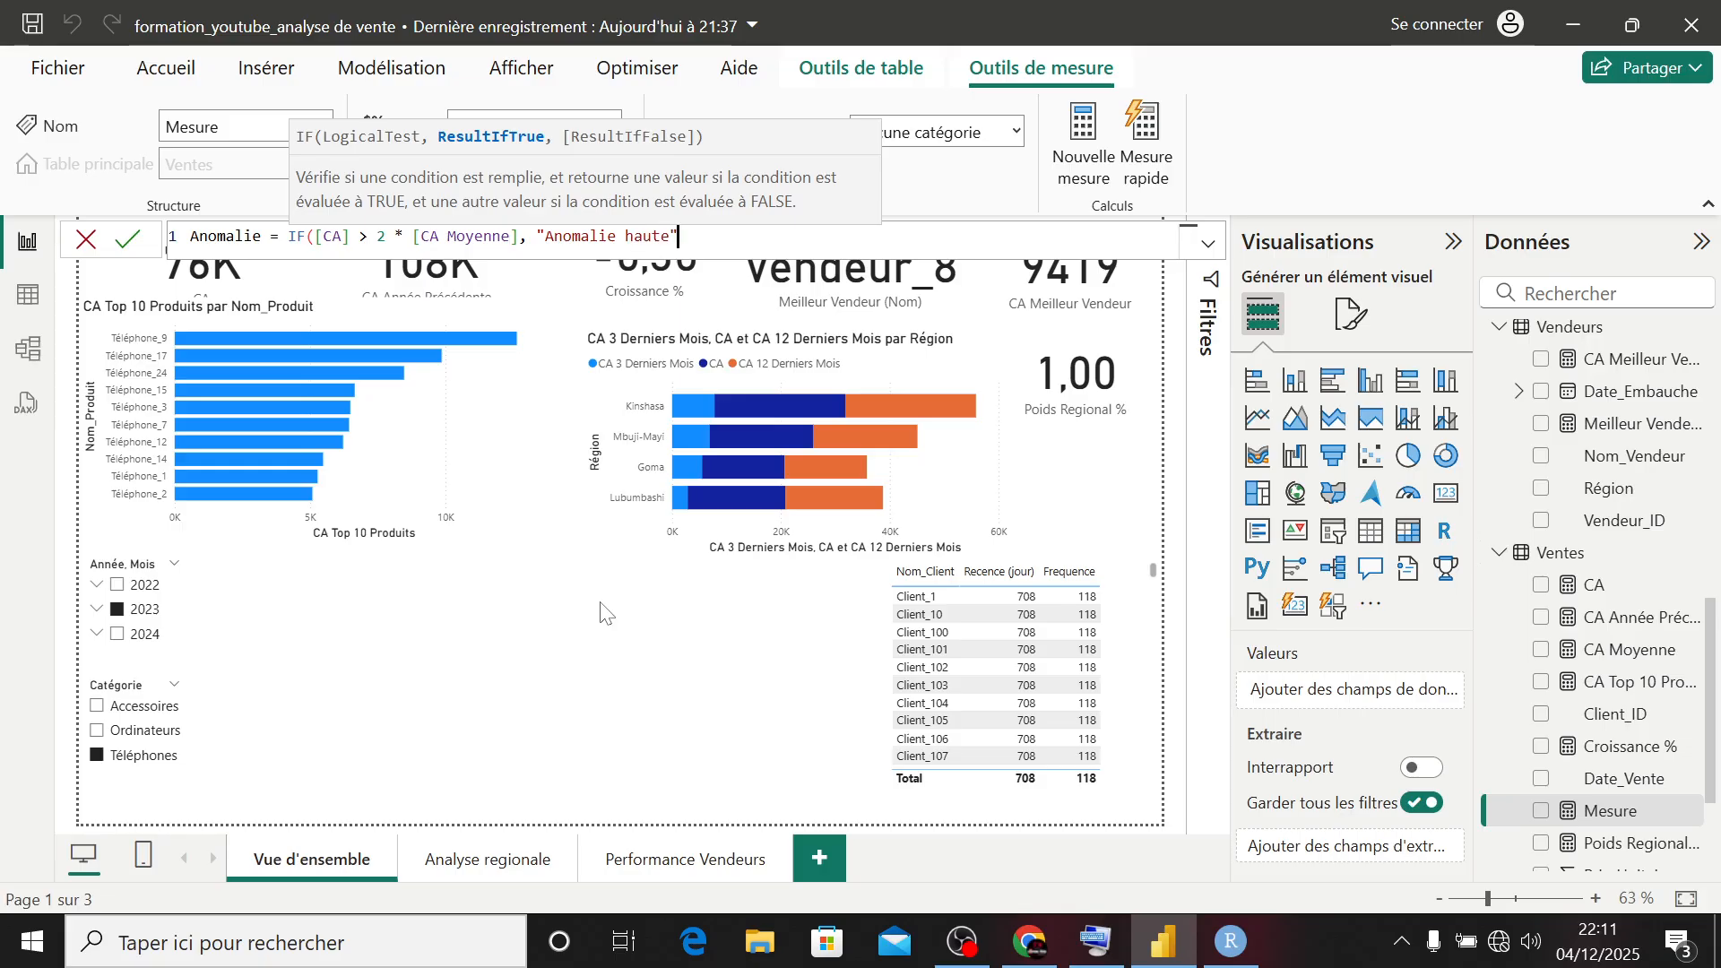
{"action": "type", "text": ", "}
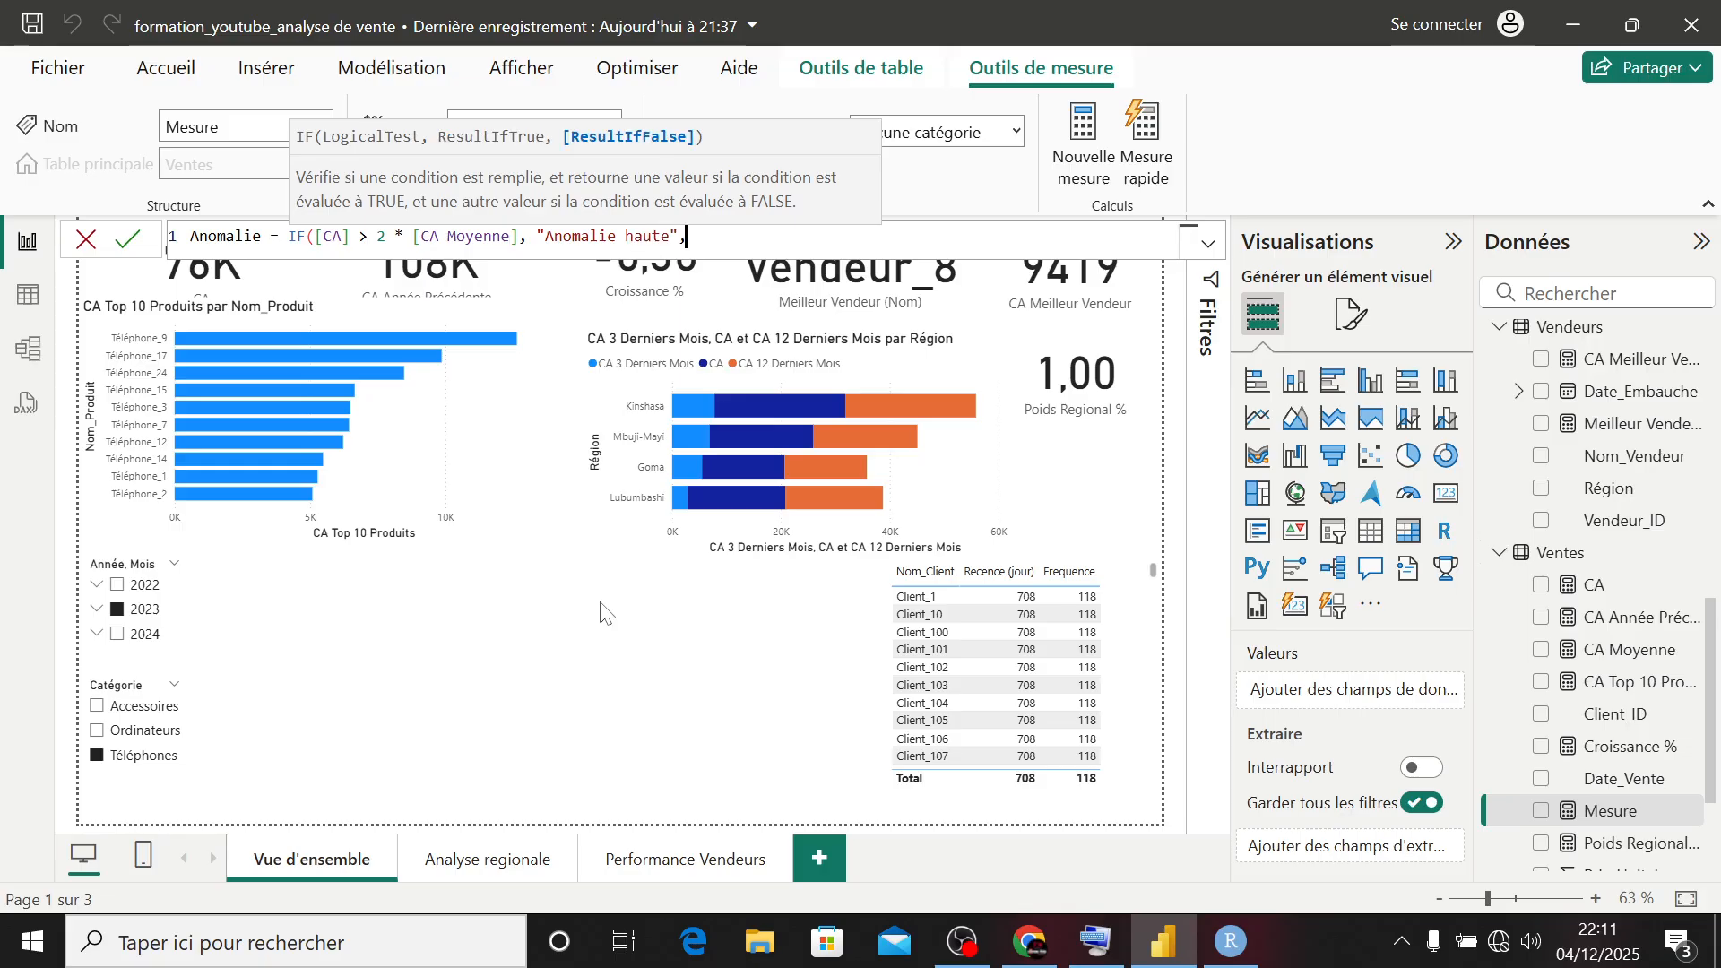
{"action": "type", "text": "IF("}
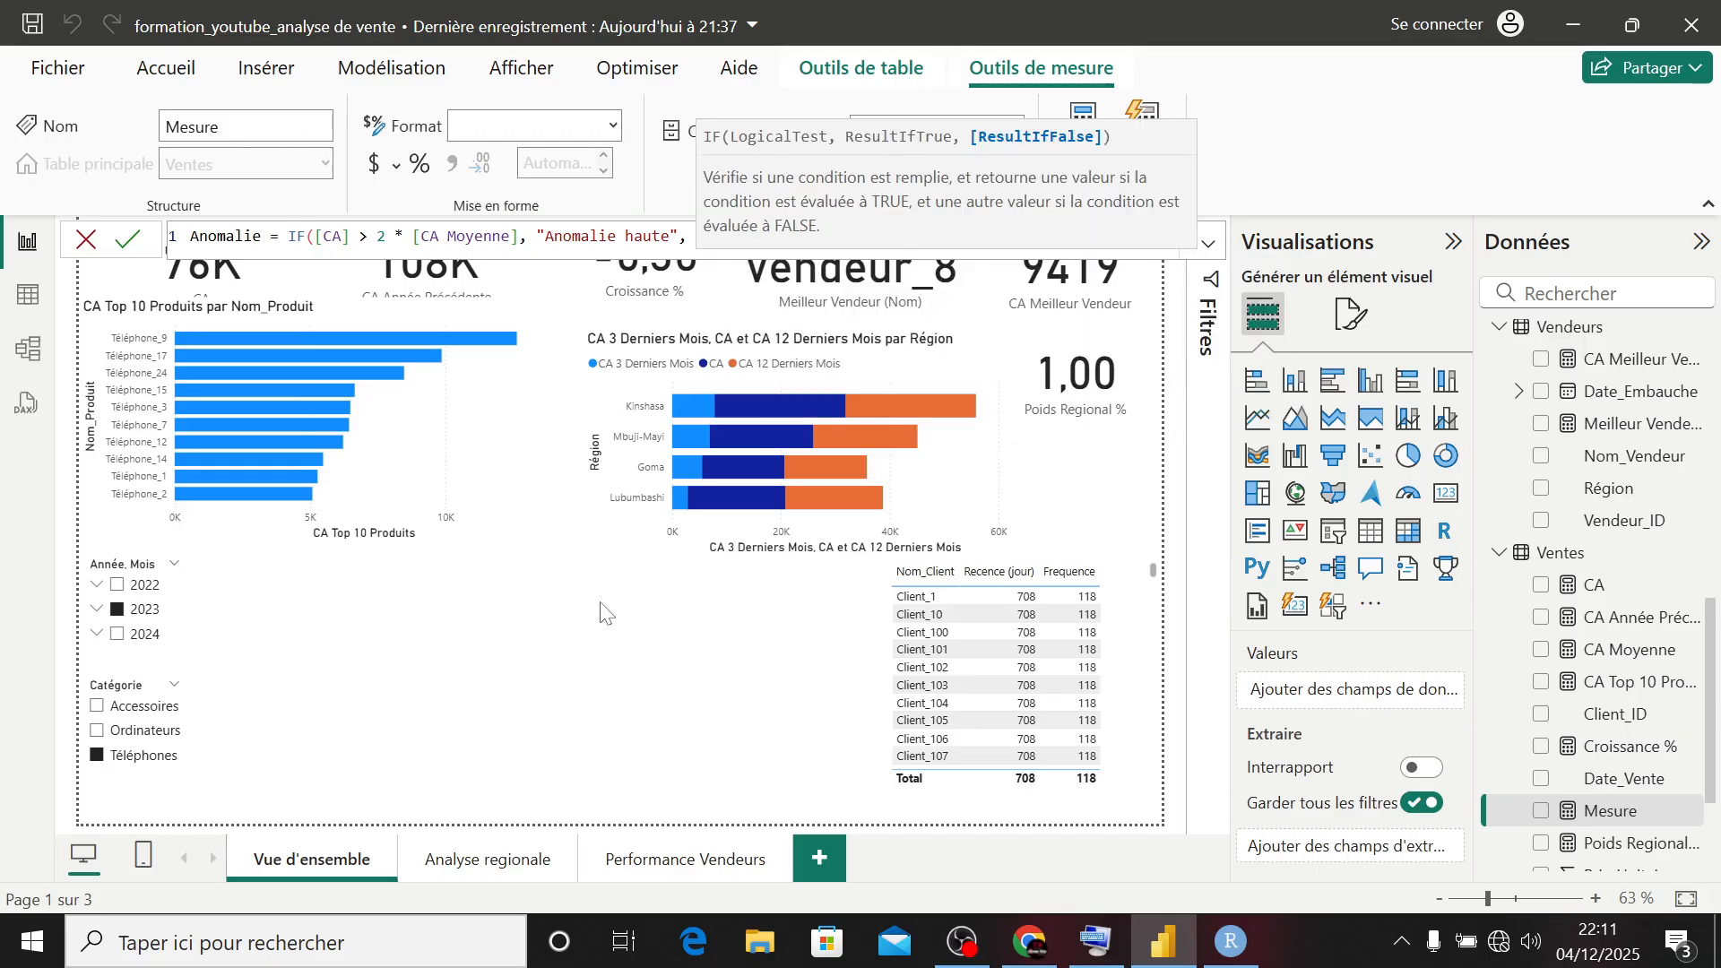
{"action": "type", "text": "["}
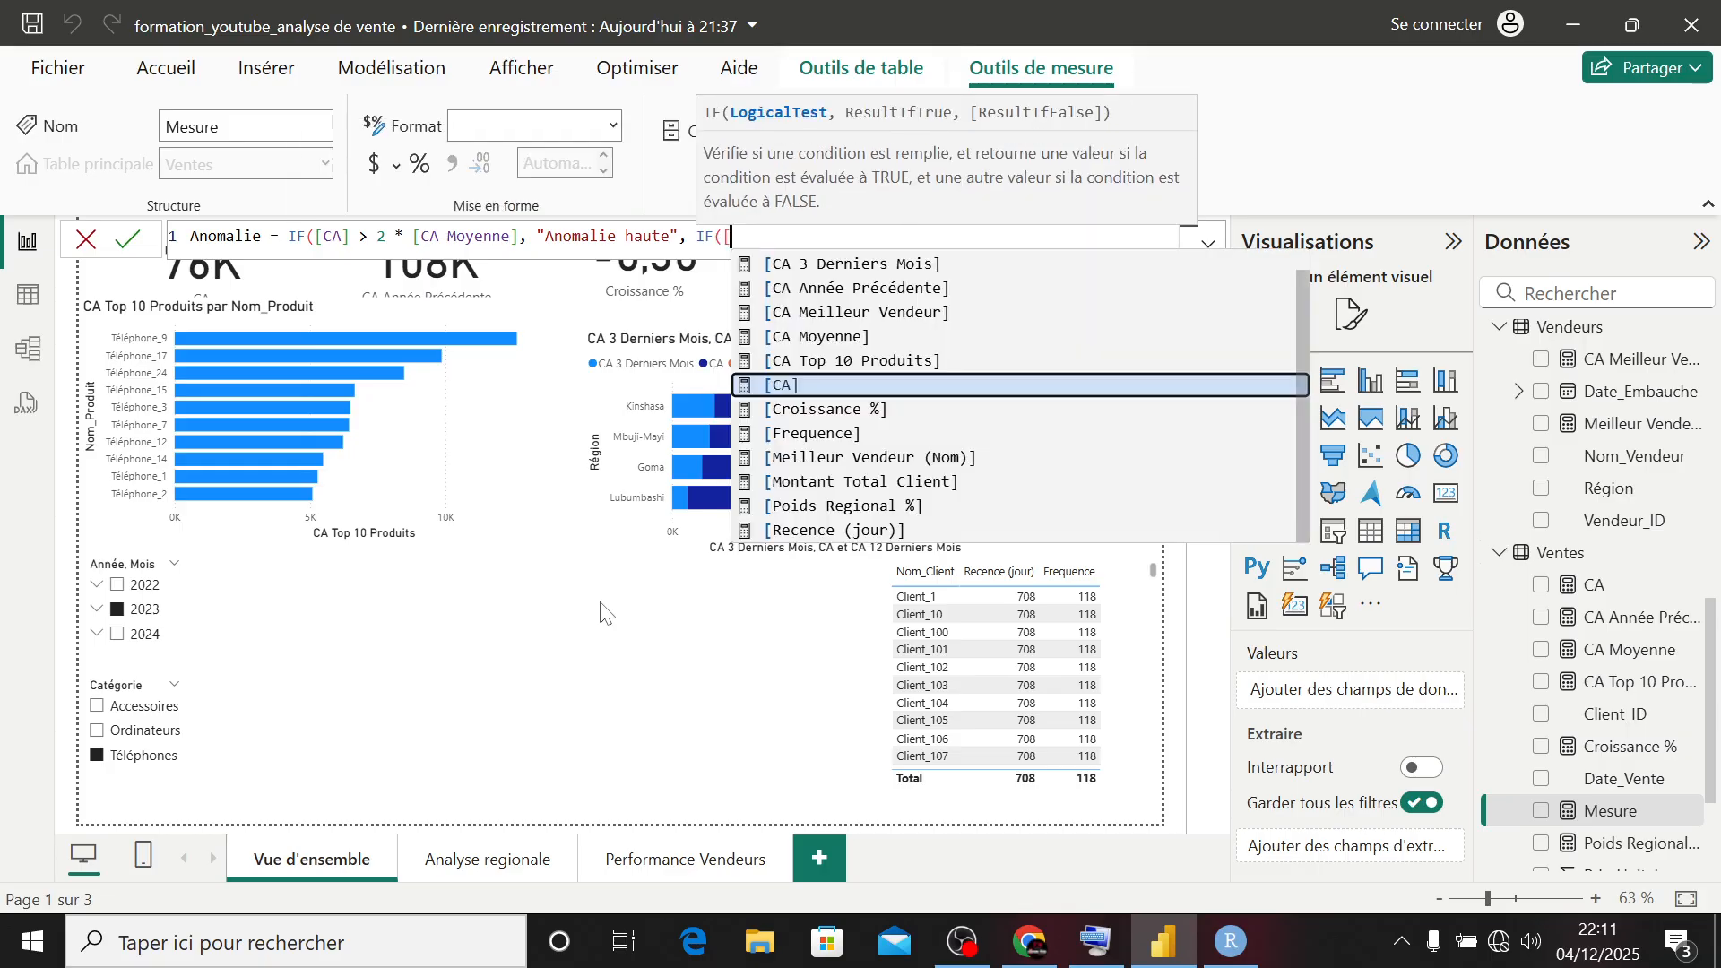
- Nest a second IF as the false result, starting its test with [CA] < 0.5 *
{"action": "key", "text": "Tab"}
{"action": "type", "text": "<"}
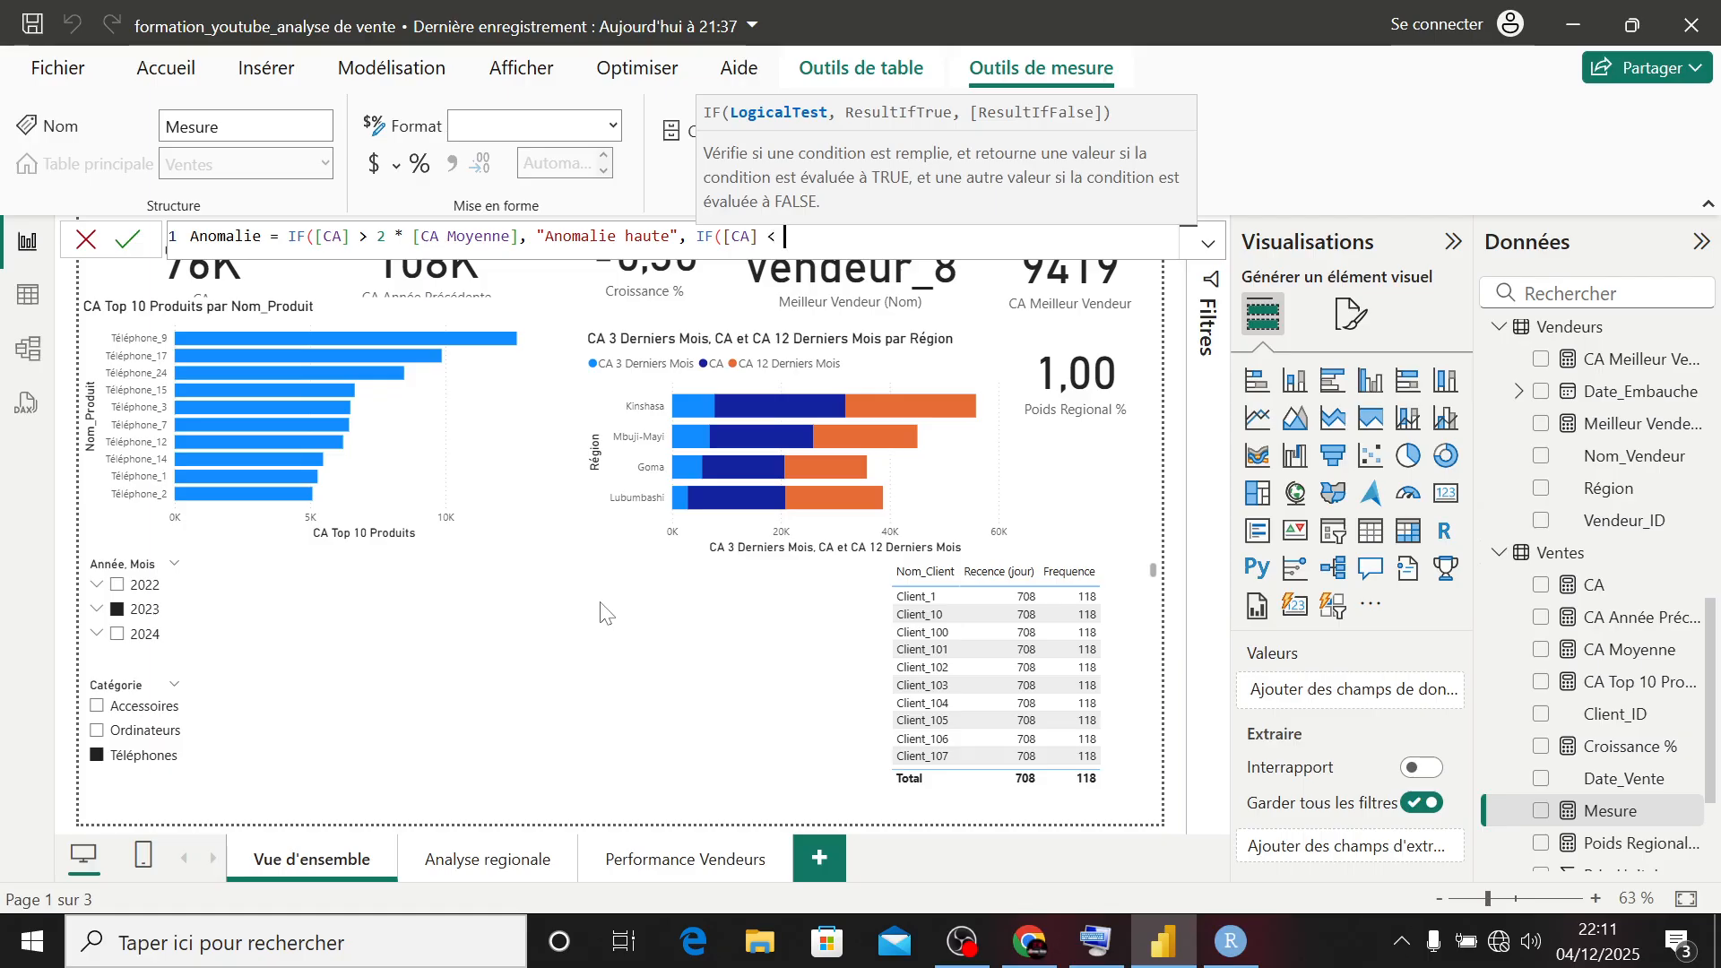
{"action": "type", "text": " 0.5 * "}
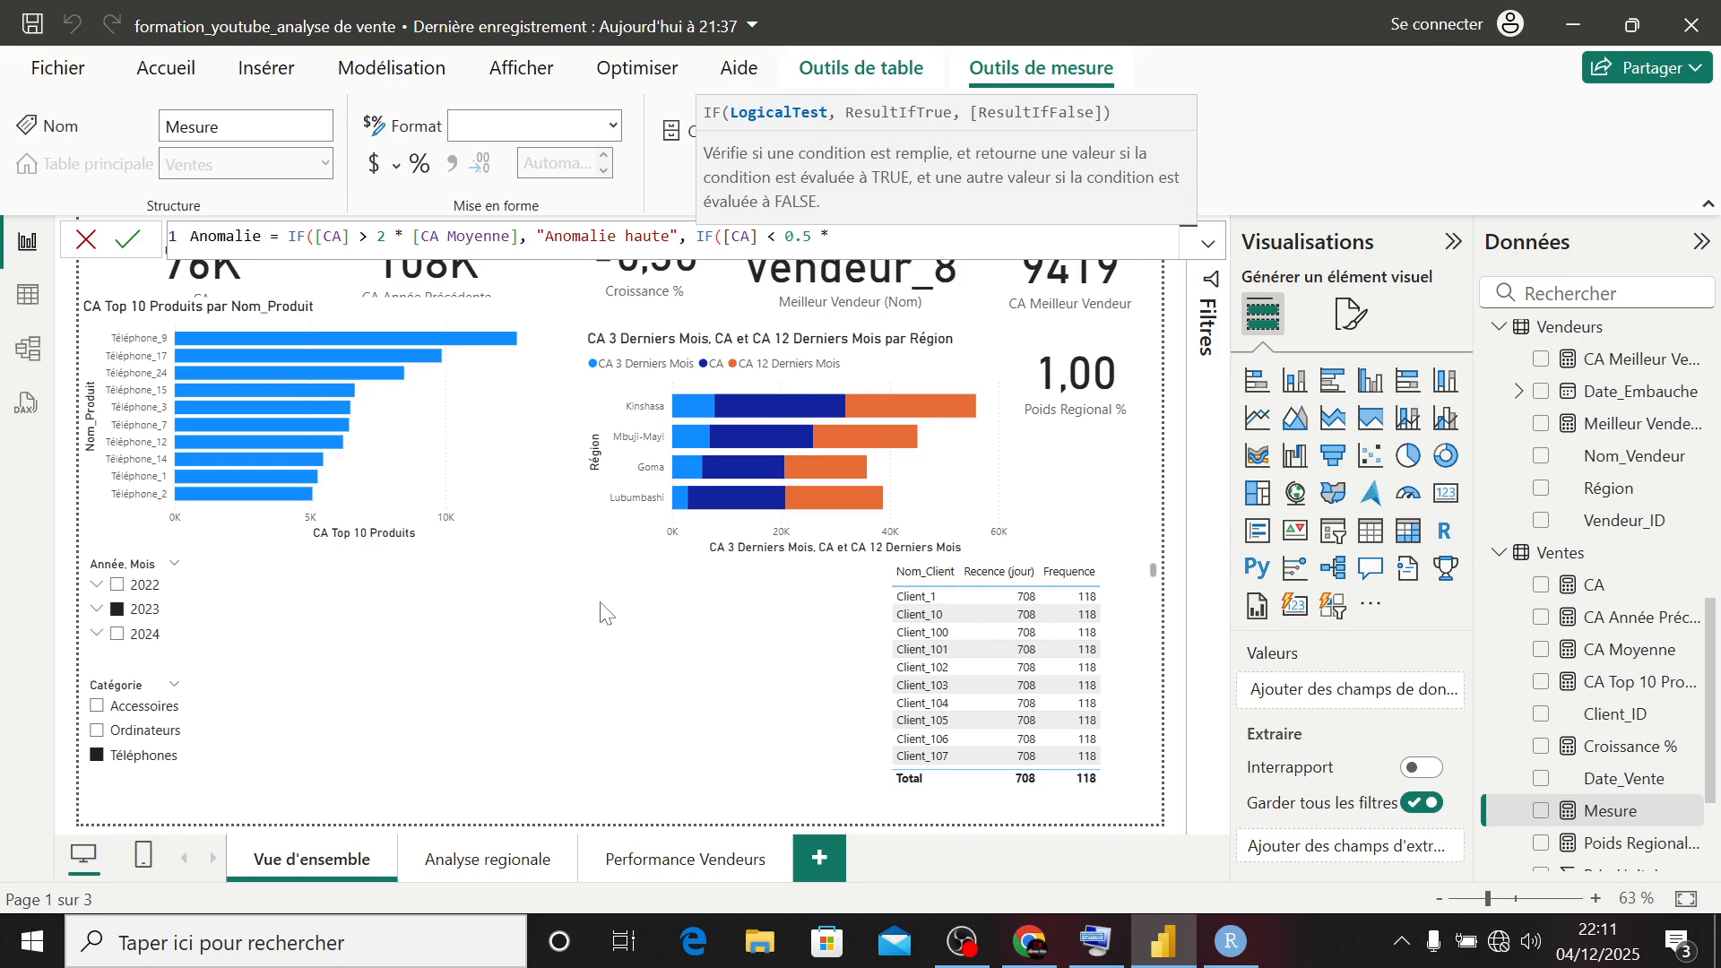
{"action": "type", "text": "[m"}
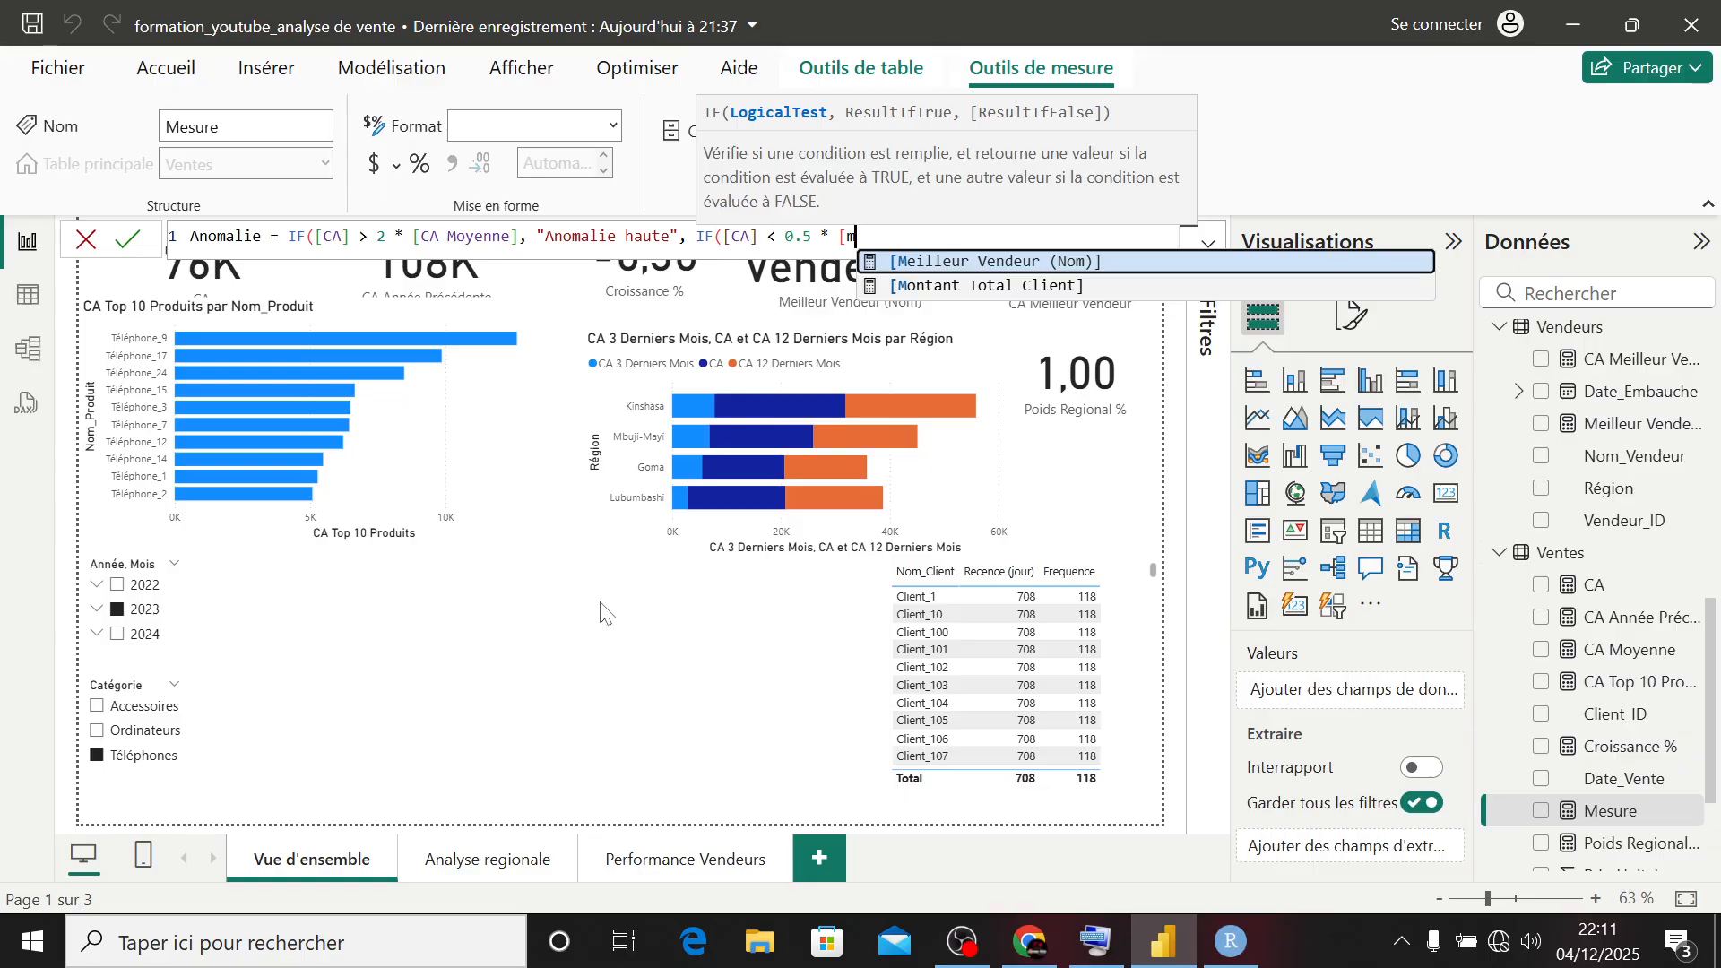
- Complete the nested IF's test with the [CA Moyenne] measure as the multiplied value
{"action": "key", "text": "BackSpace"}
{"action": "type", "text": "c"}
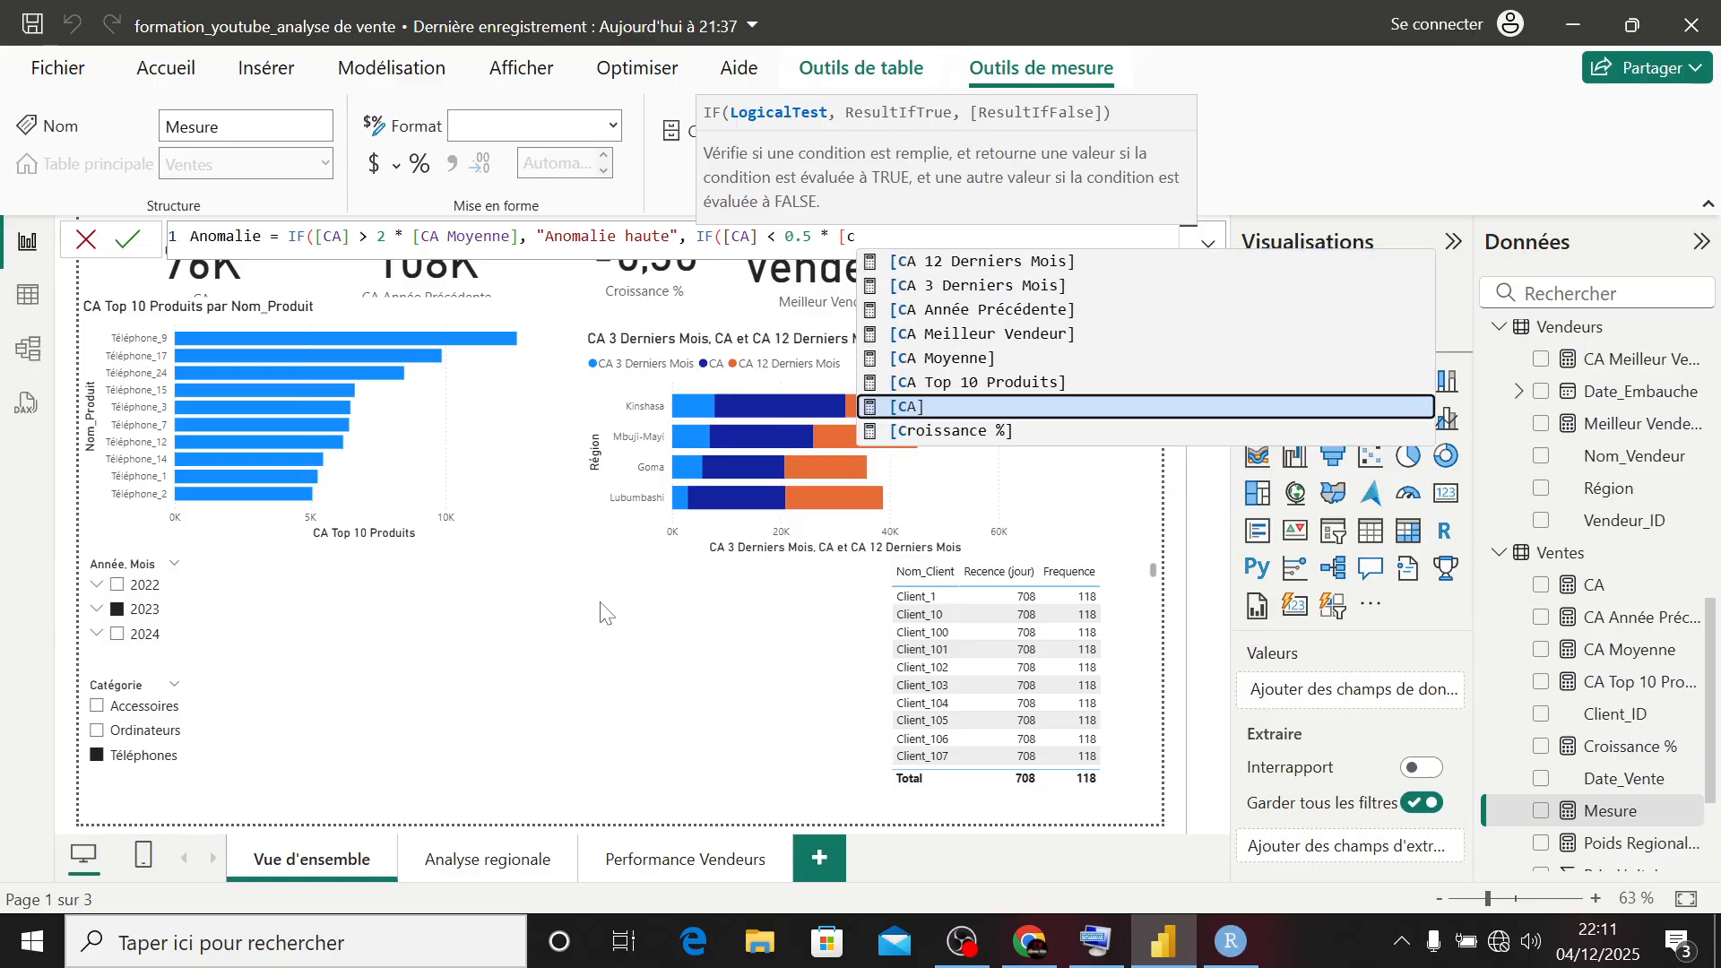
{"action": "key", "text": "Up"}
{"action": "key", "text": "Up"}
{"action": "key", "text": "Up"}
{"action": "key", "text": "Up"}
{"action": "key", "text": "Up"}
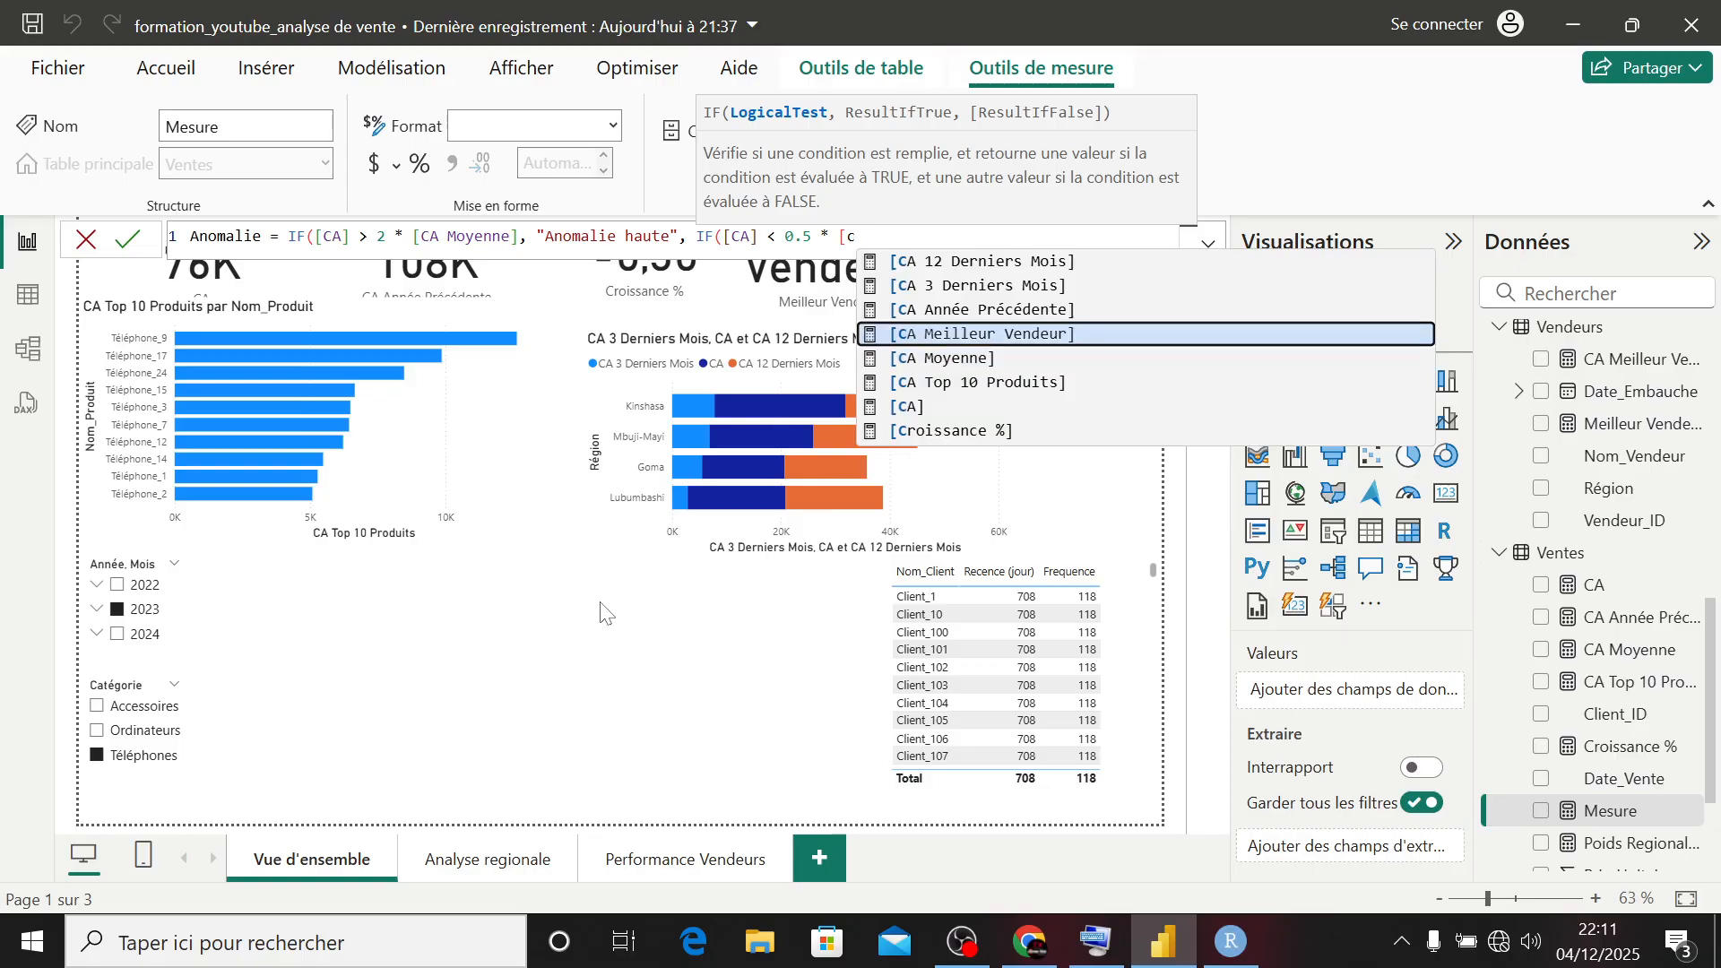
{"action": "key", "text": "Up"}
{"action": "key", "text": "Up"}
{"action": "key", "text": "Up"}
{"action": "key", "text": "Up"}
{"action": "key", "text": "Up"}
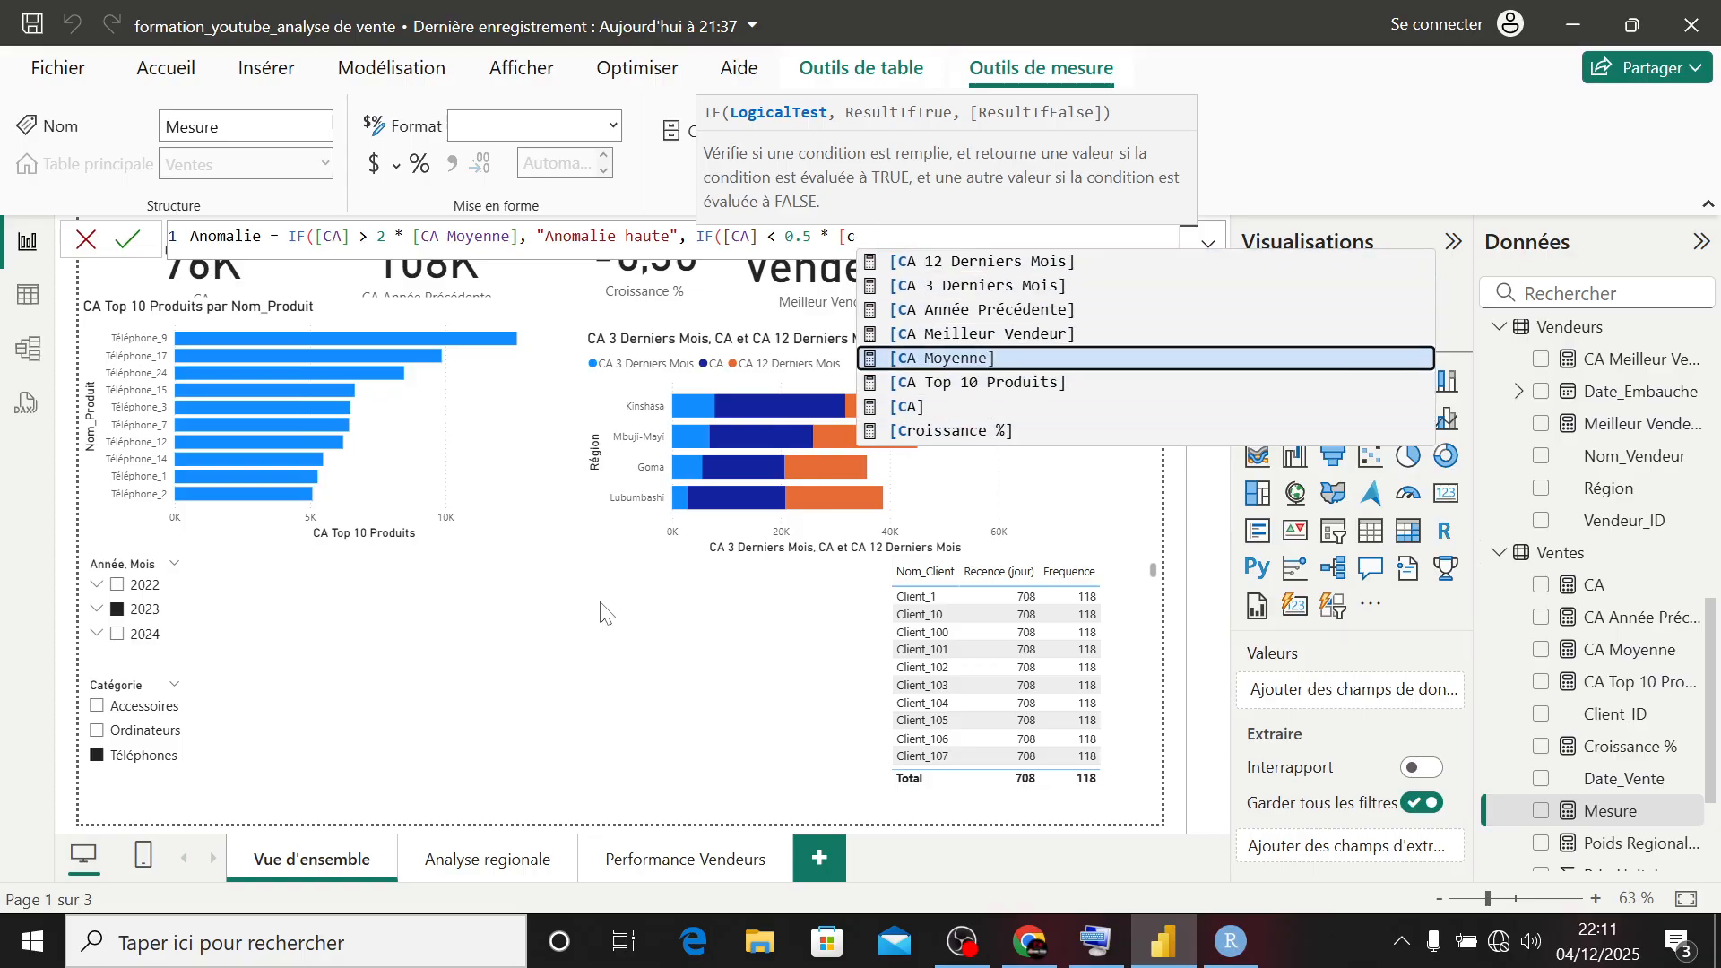
{"action": "key", "text": "Tab"}
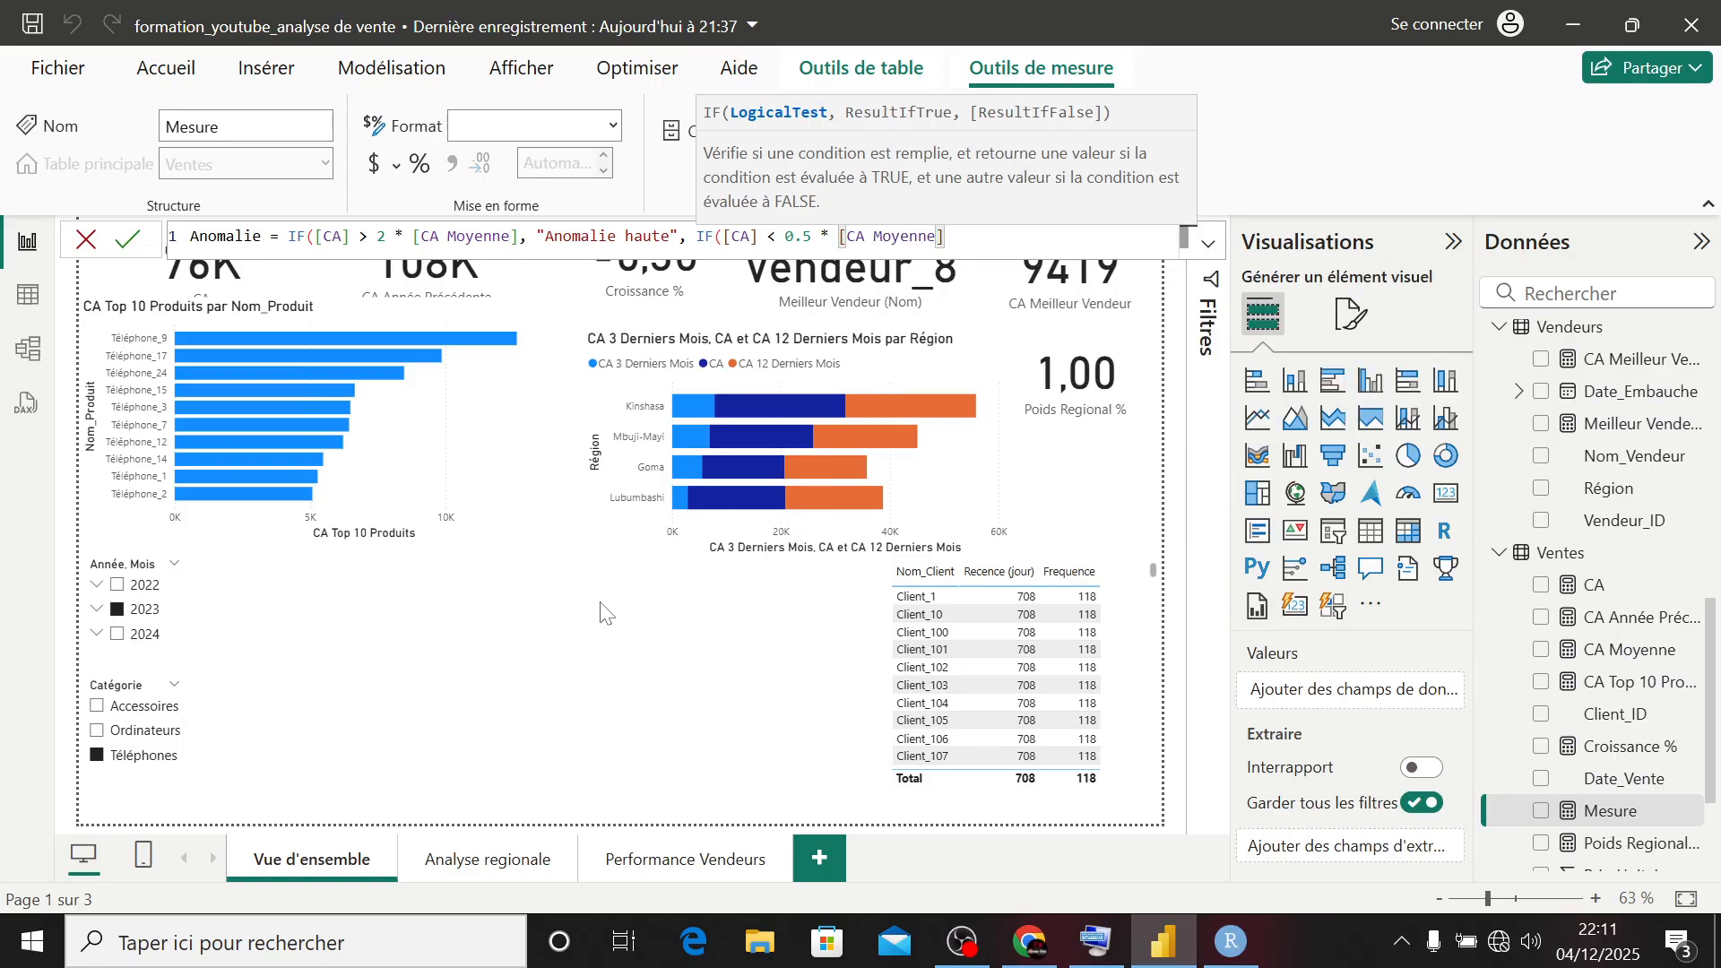
- Enter "Anomalie basse" as the nested IF's result when true, followed by the separator for the false result
{"action": "type", "text": ", \""}
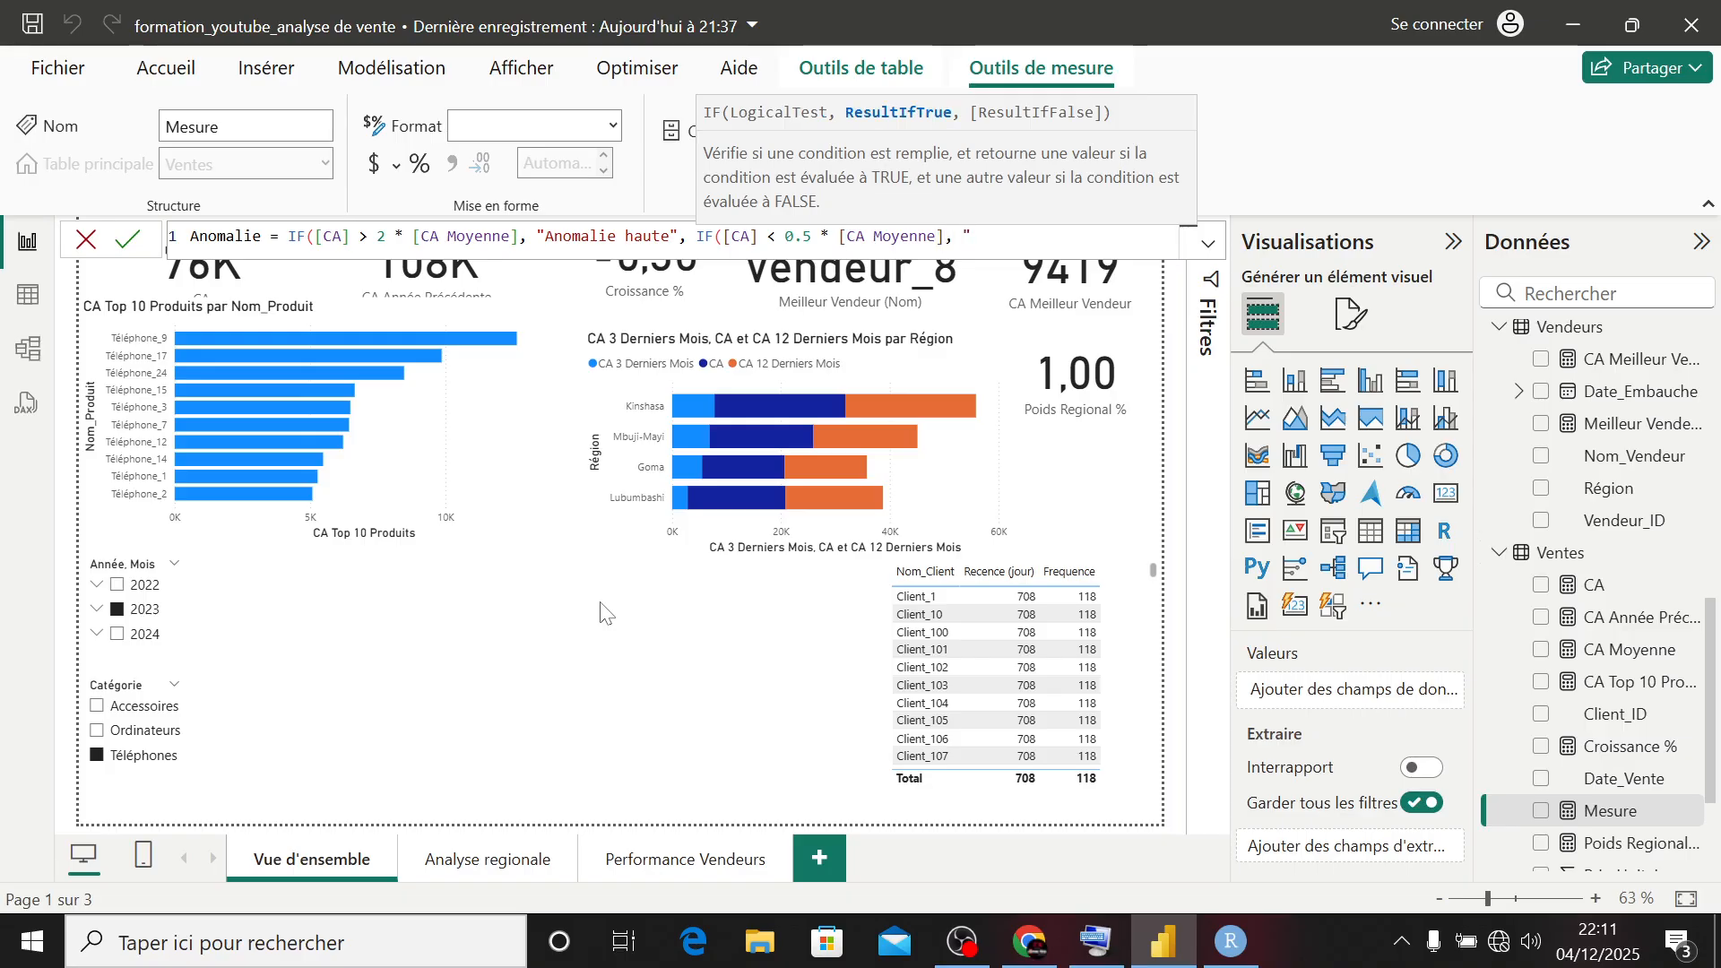
{"action": "type", "text": "Anomalie basse\","}
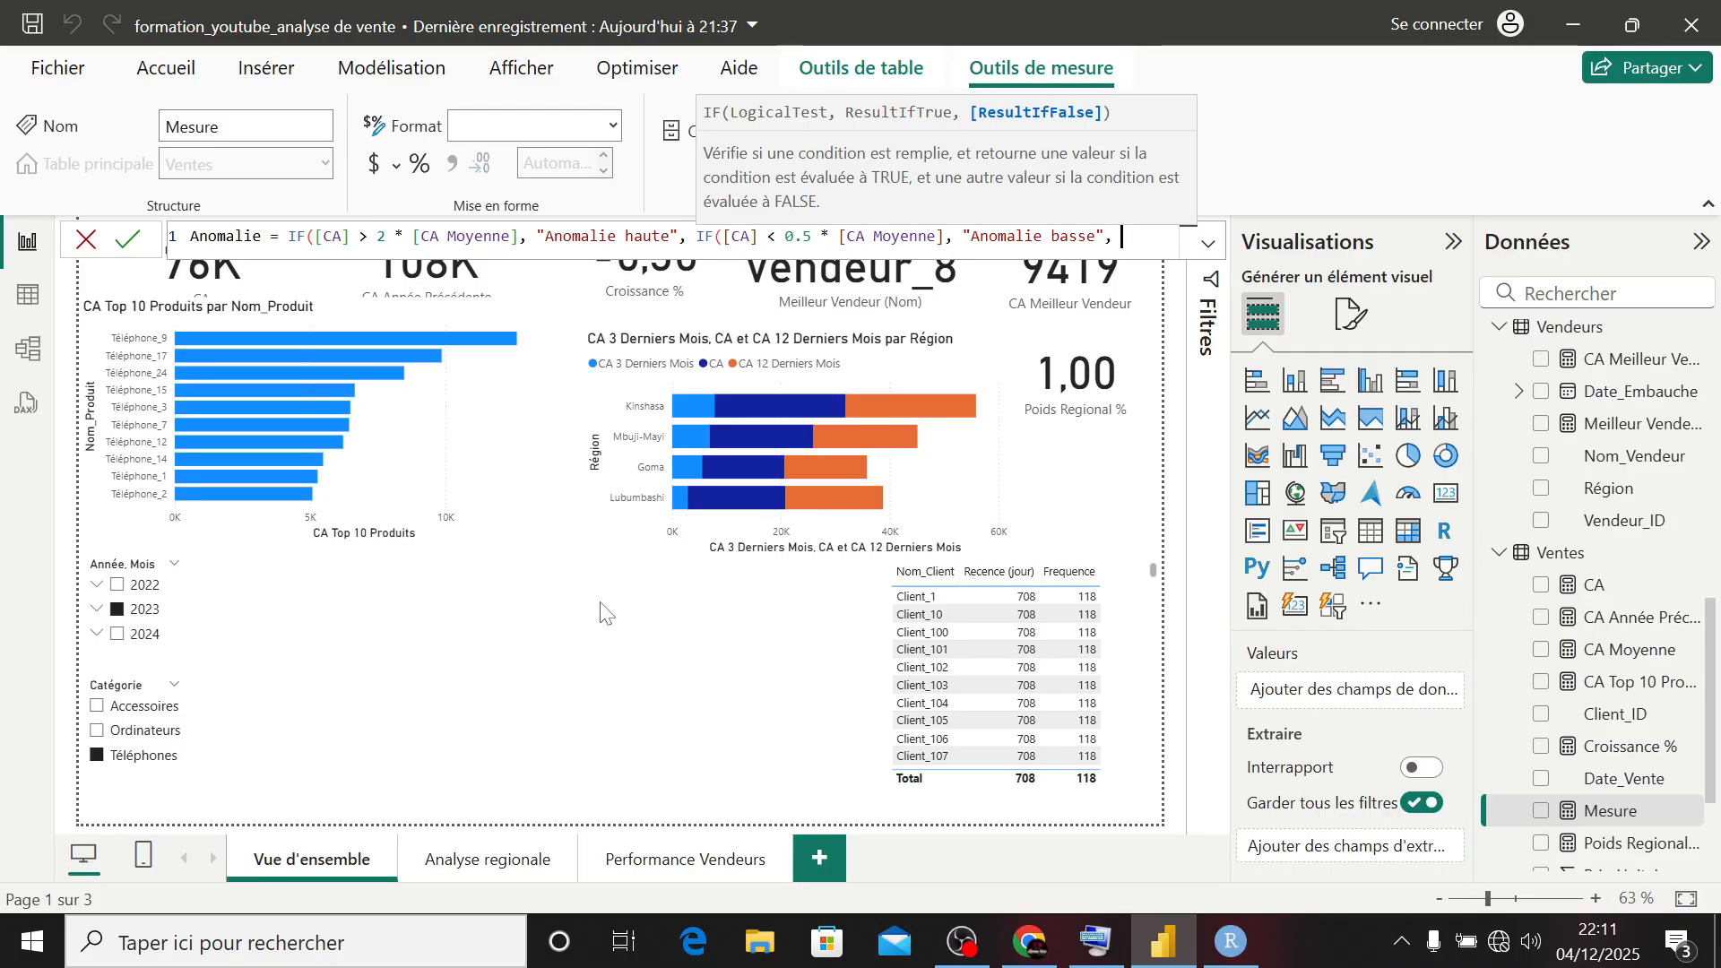
{"action": "type", "text": " \""}
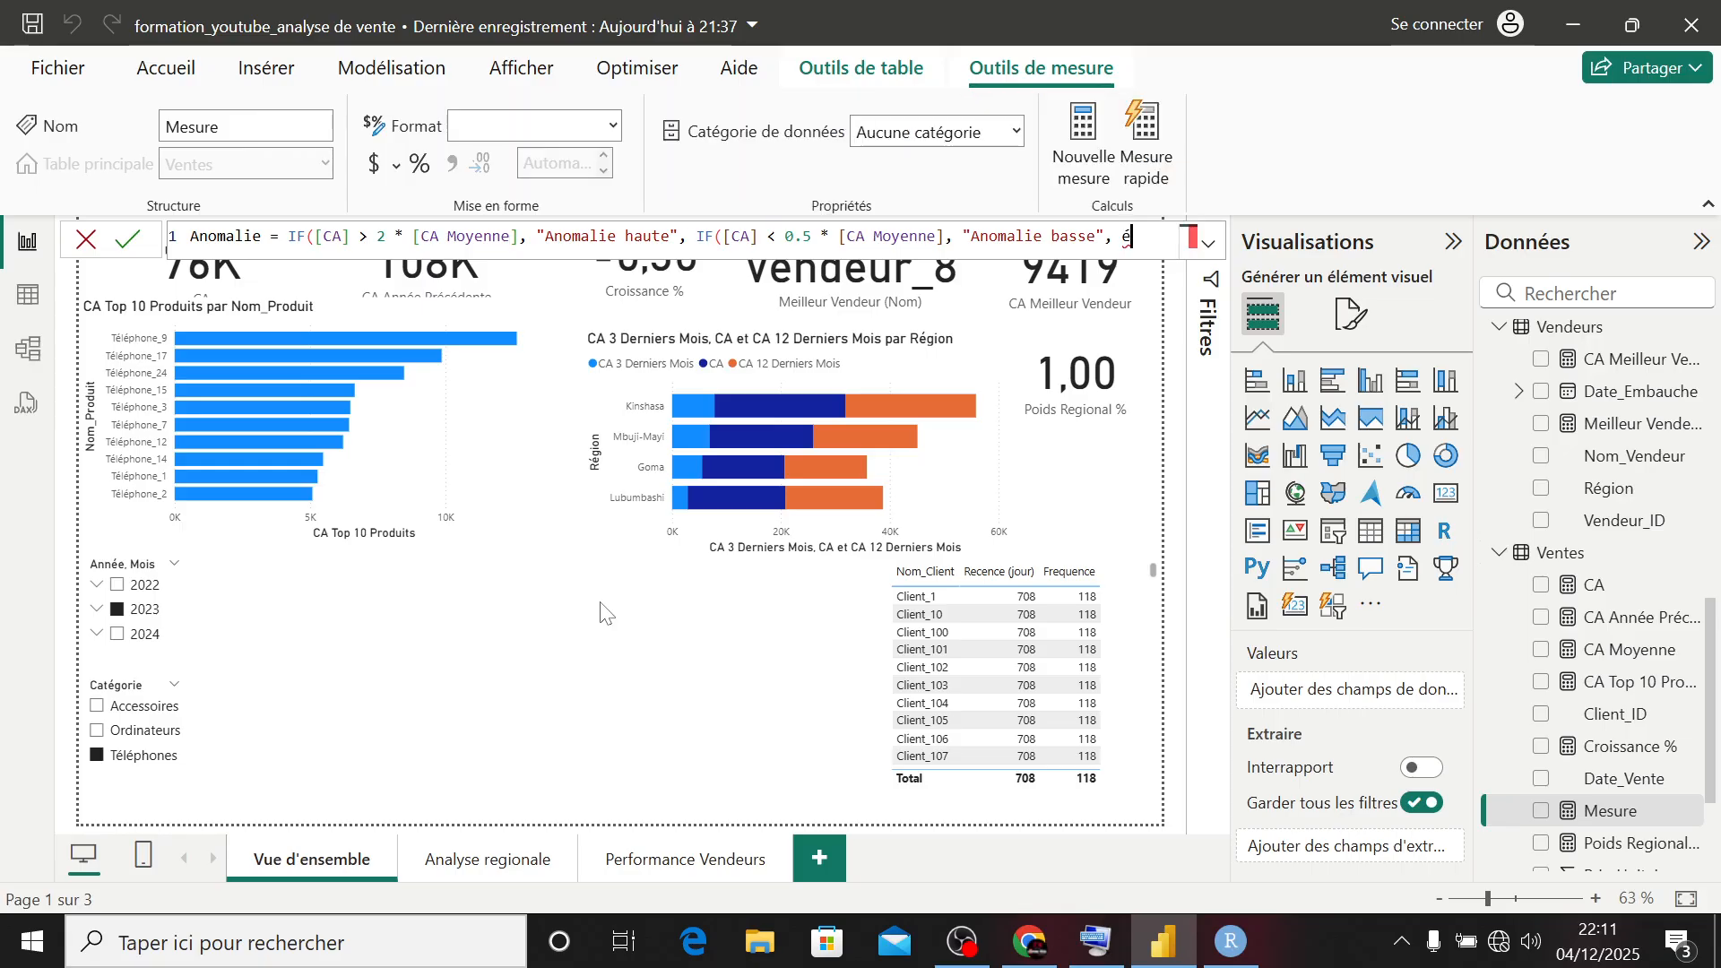
{"action": "type", "text": "Normal"}
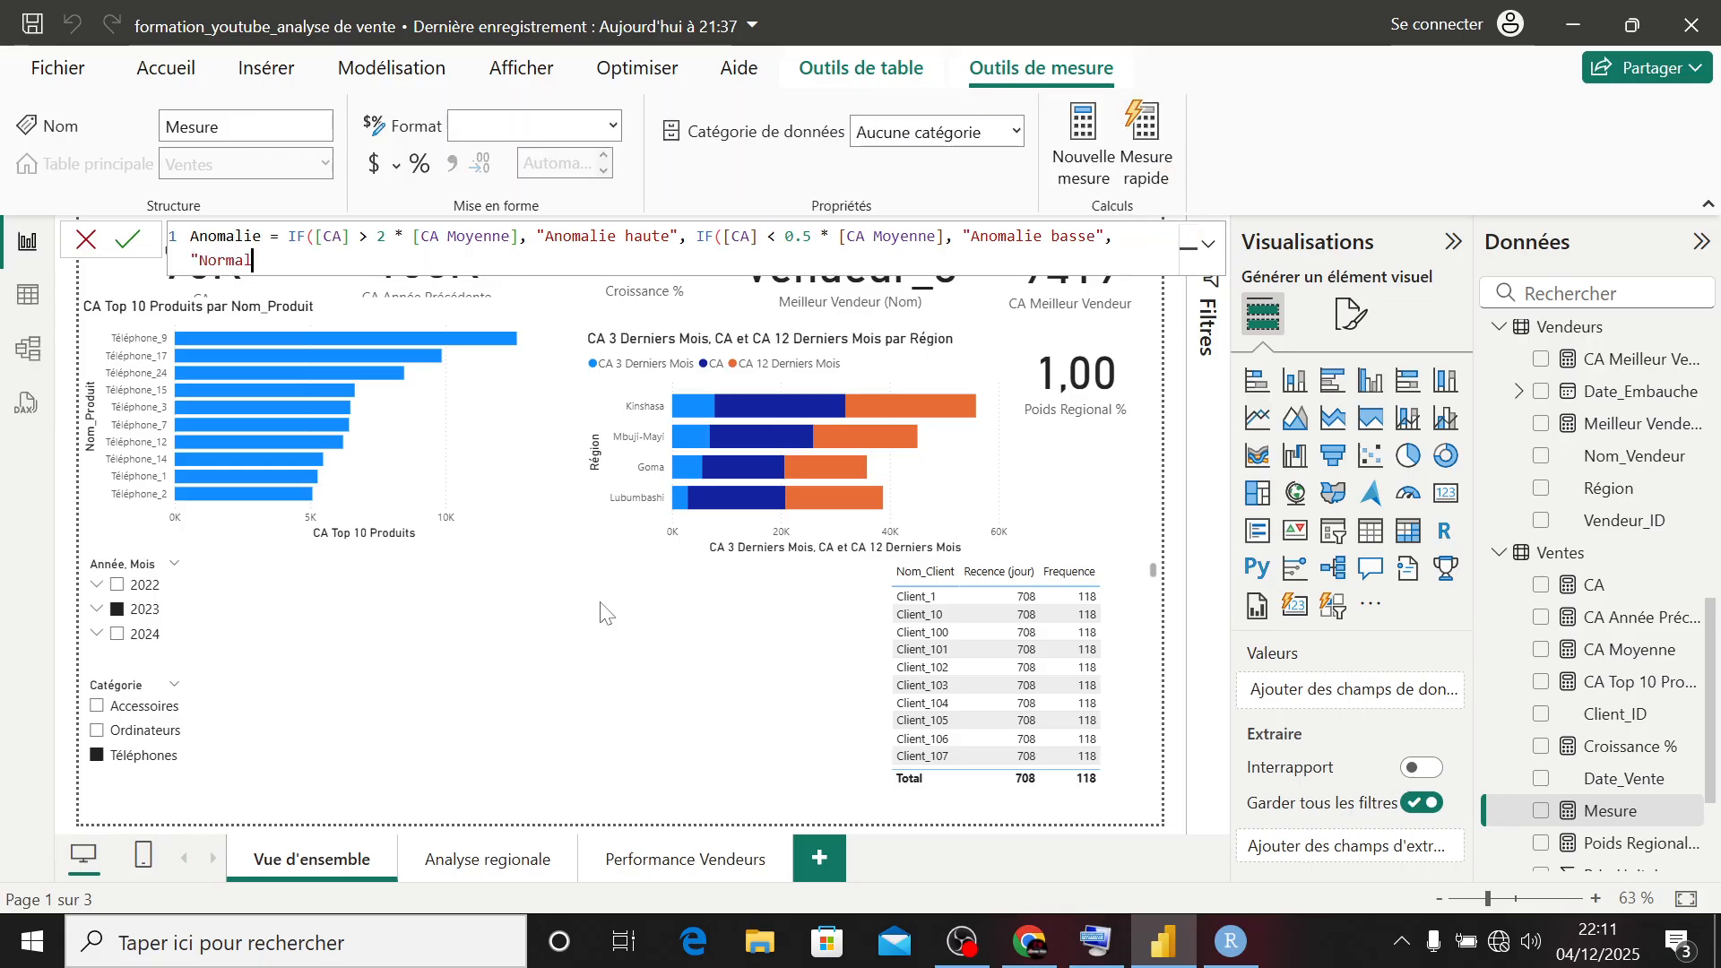
{"action": "type", "text": "\")"}
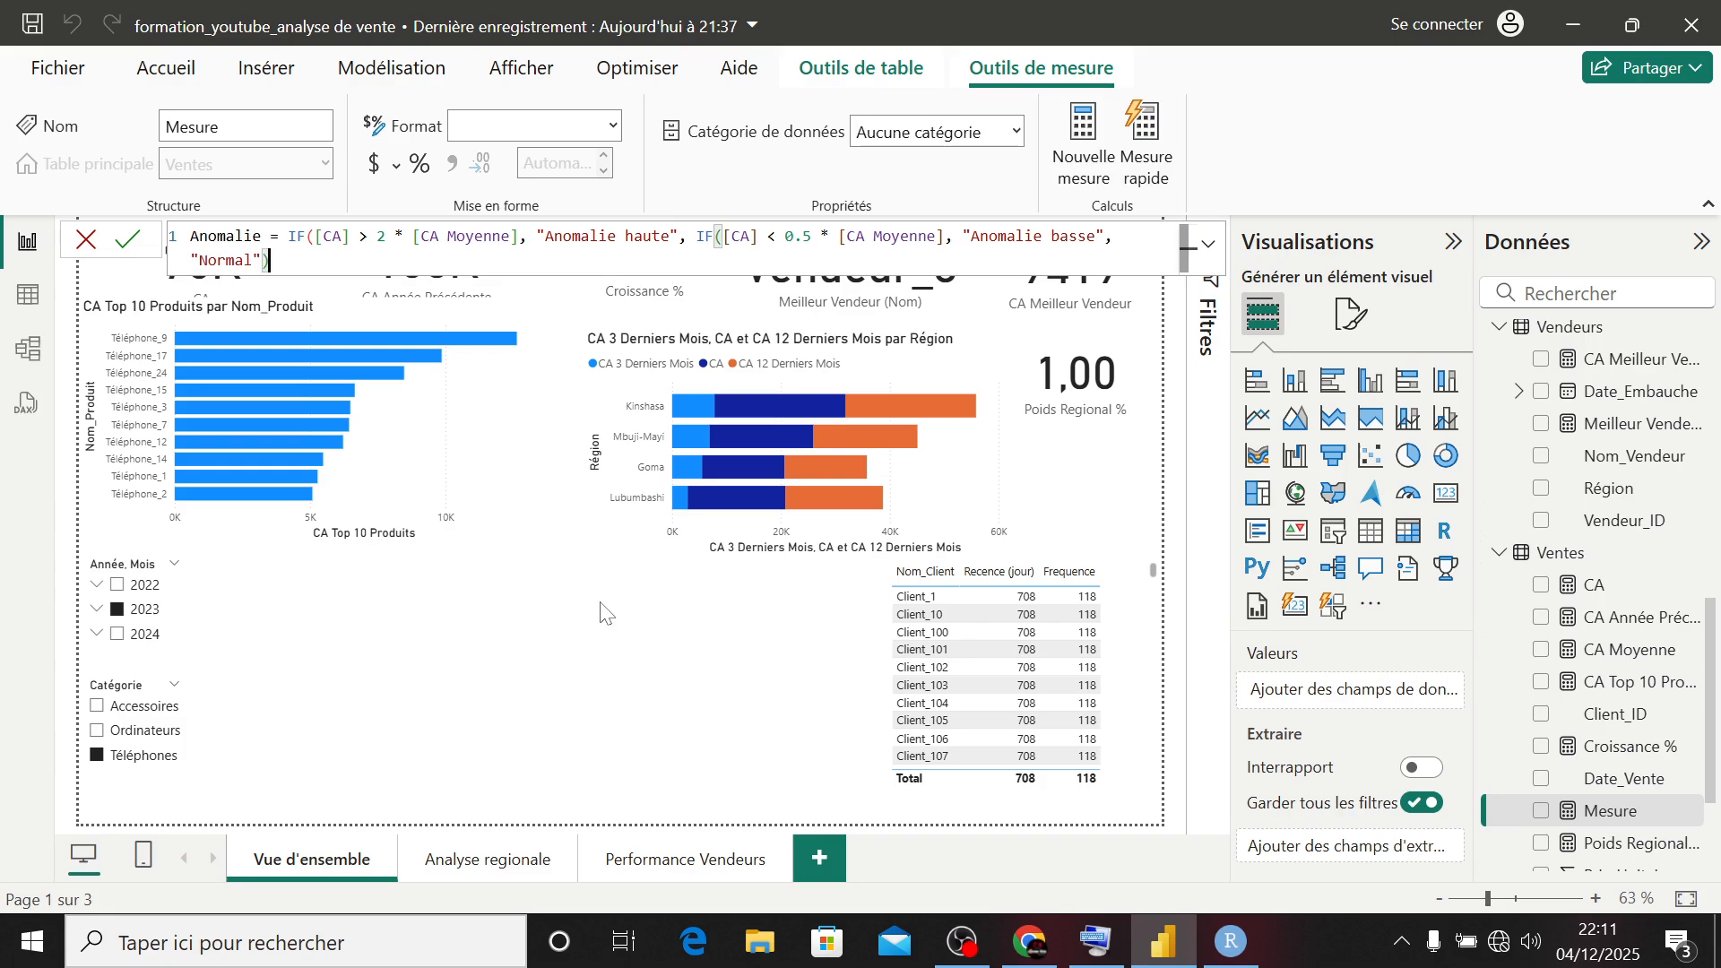
{"action": "type", "text": ")"}
- Enter "Normal" as the nested IF's false result, close both IF functions and commit the Anomalie measure
{"action": "key", "text": "Return"}
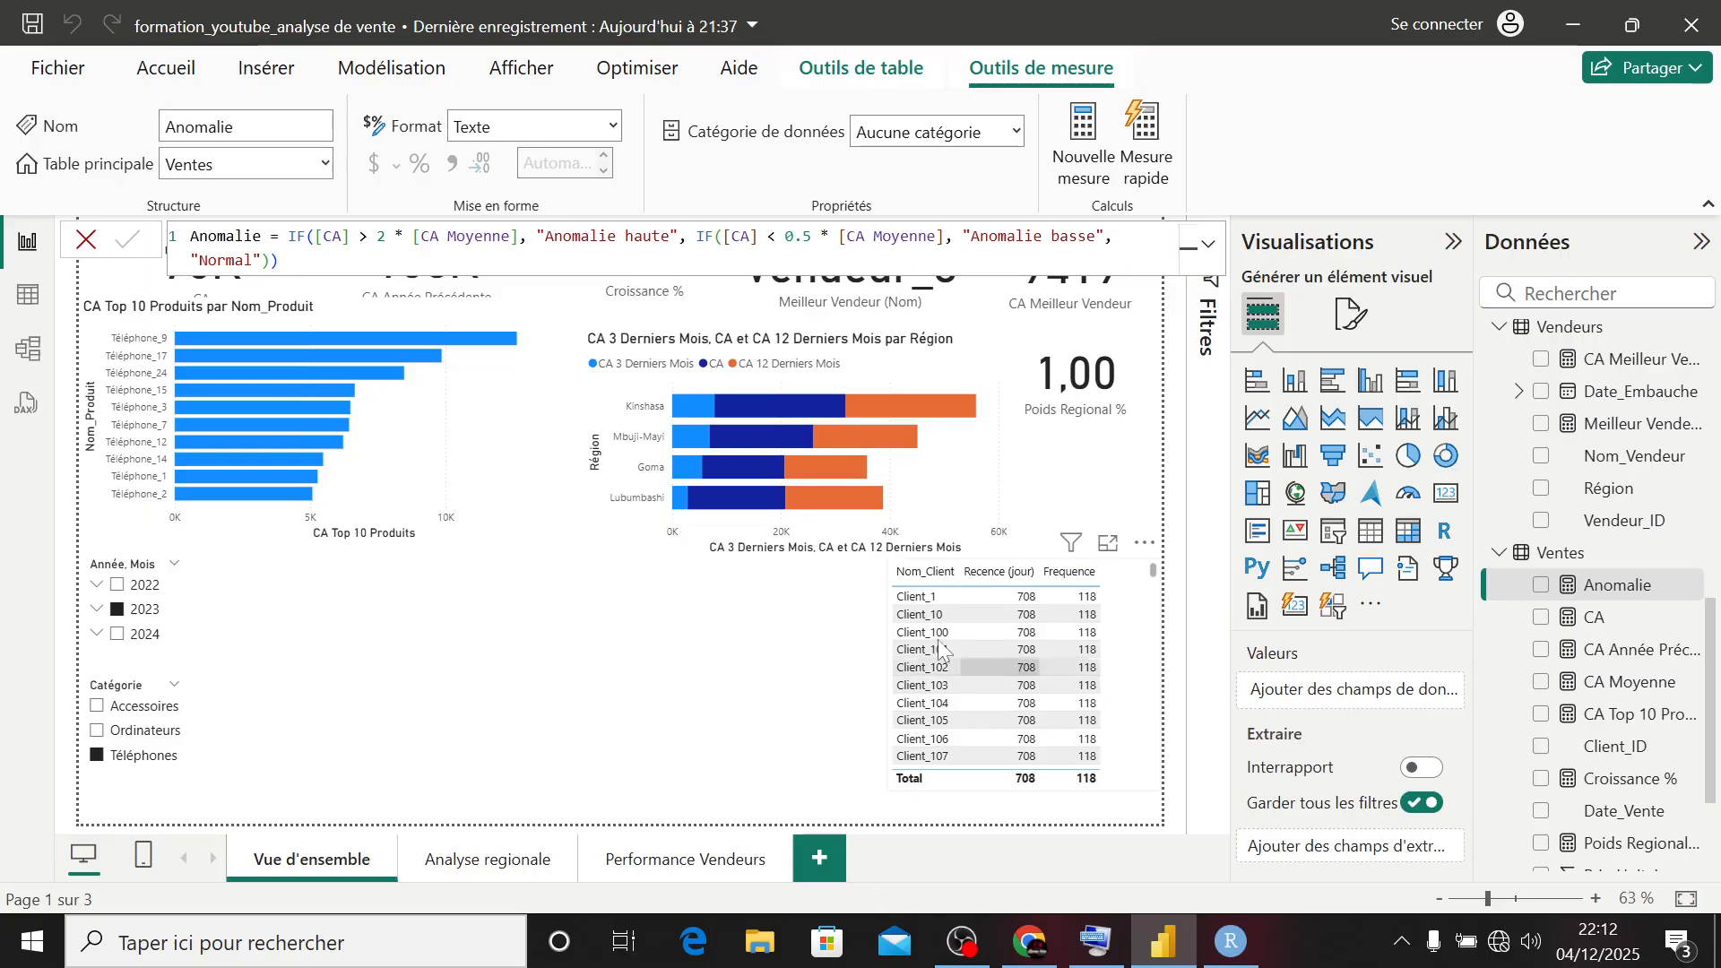
- Move the client table next to the year and category slicers and widen it to make room for more columns
{"action": "left_click", "coordinate": [1029, 602]}
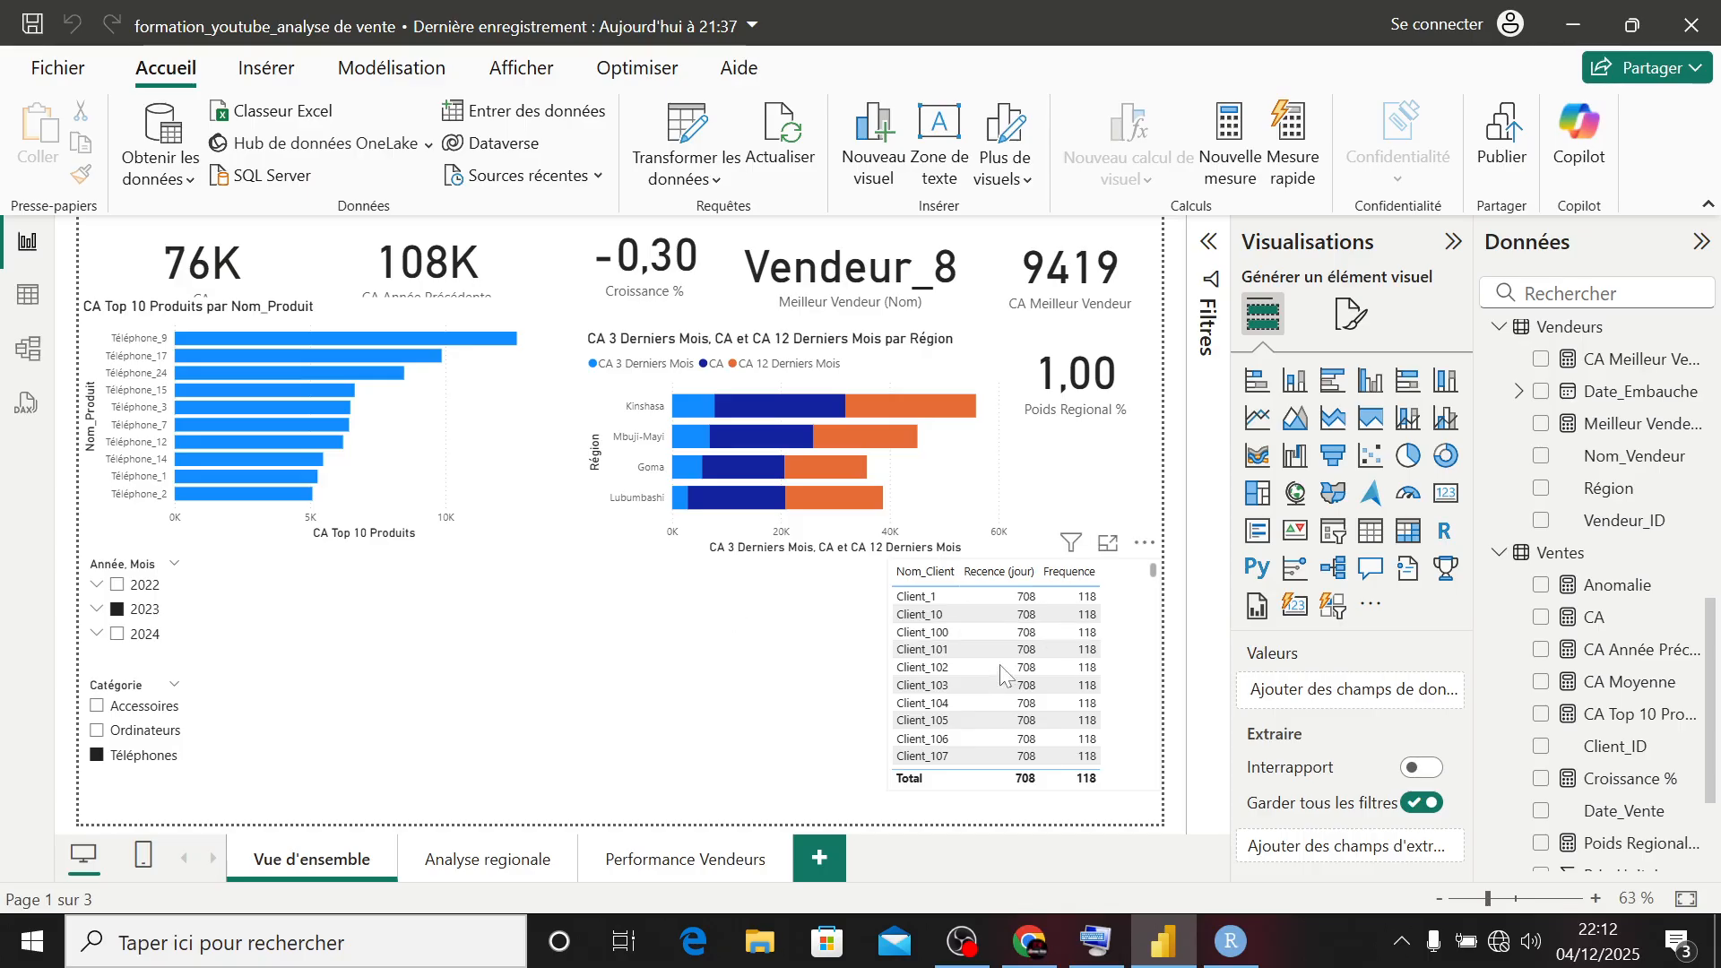
{"action": "left_click", "coordinate": [1073, 631]}
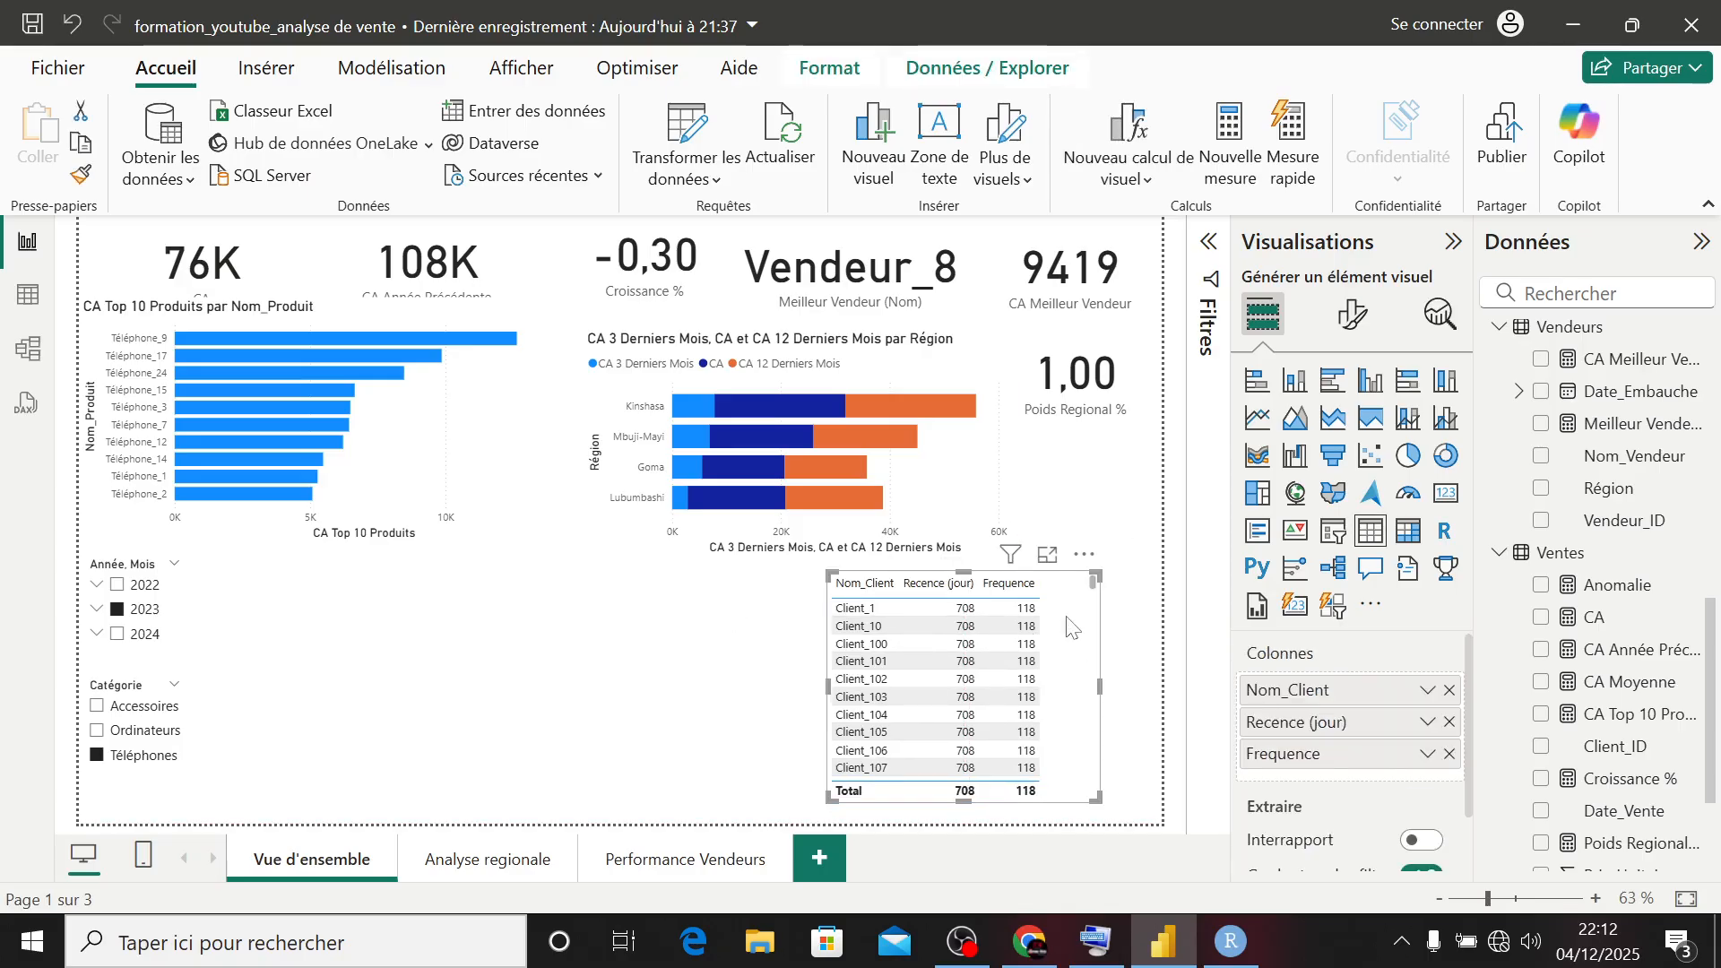
{"action": "left_click_drag", "start_coordinate": [1074, 630], "coordinate": [451, 620]}
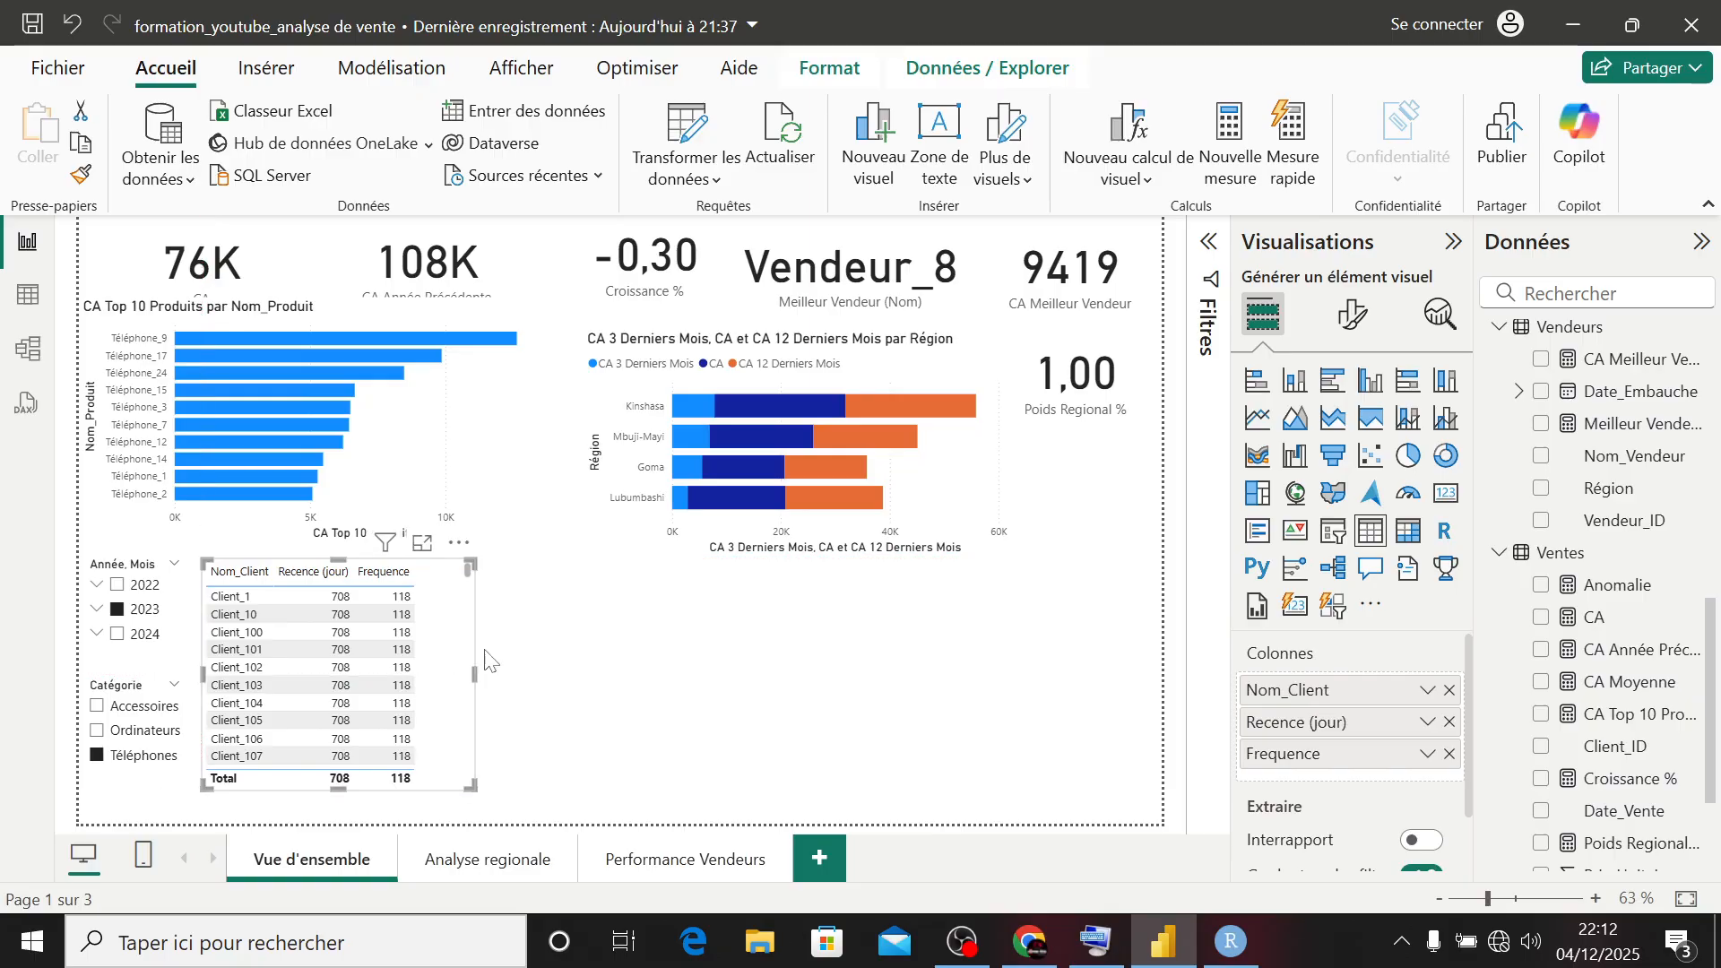
{"action": "left_click_drag", "start_coordinate": [471, 786], "coordinate": [796, 778]}
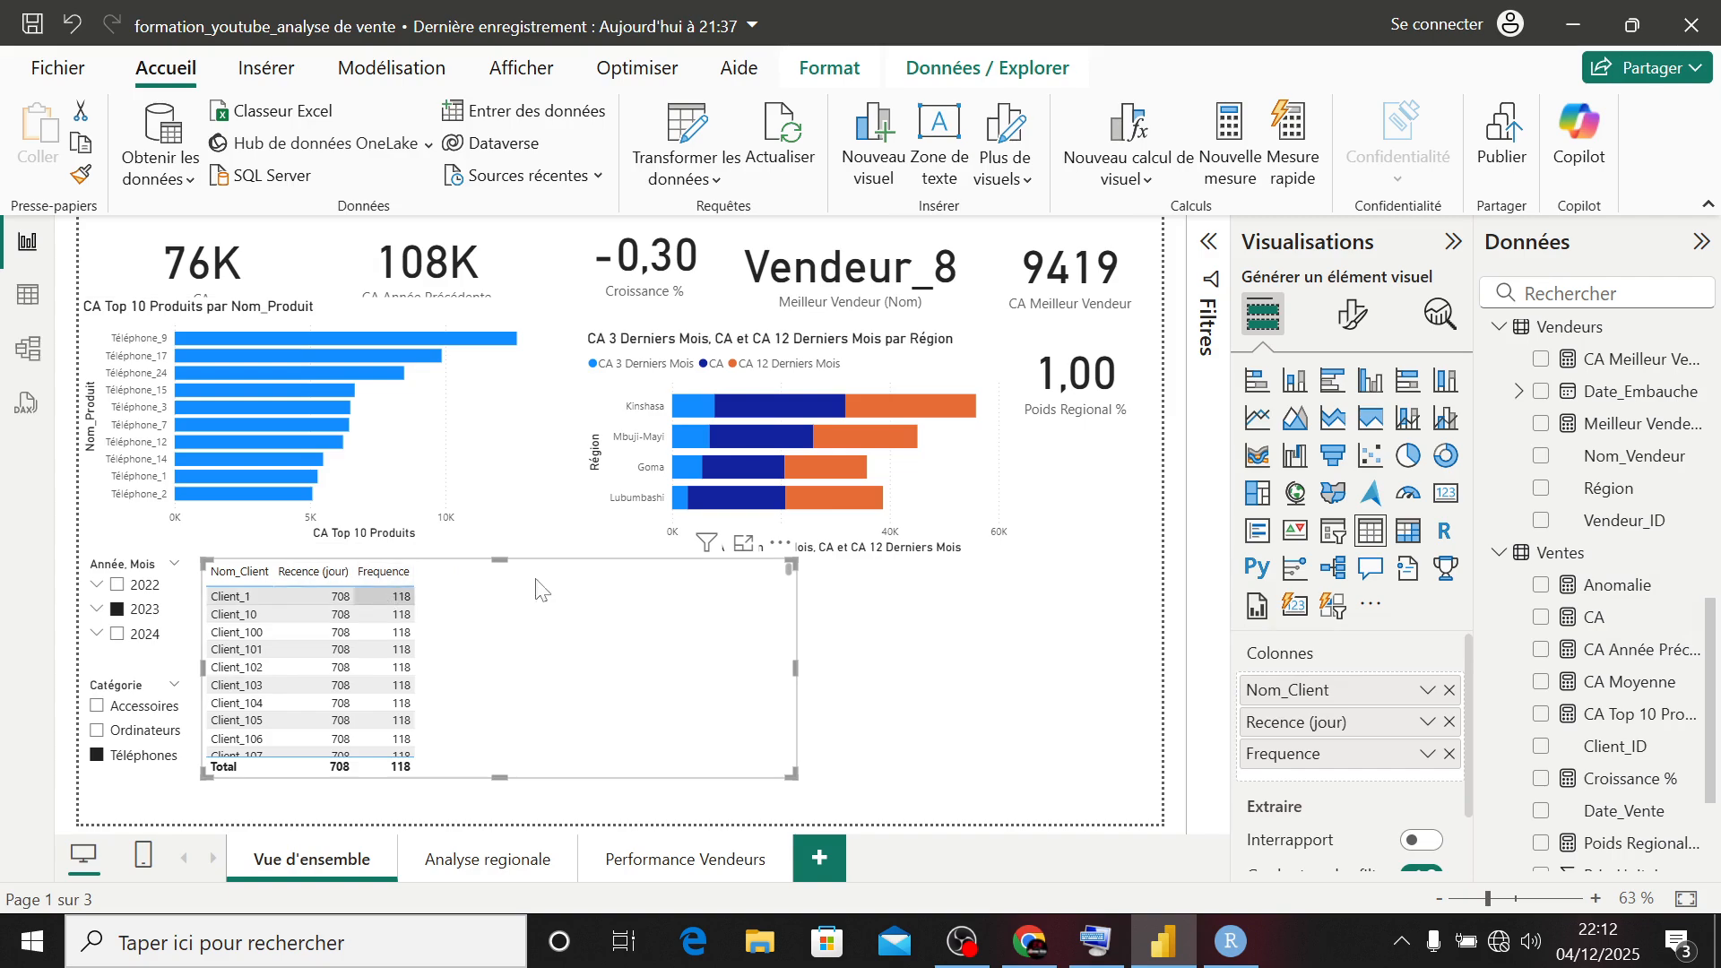
- Add the CA and Anomalie measures from Ventes to the client table and look through its rows
{"action": "left_click", "coordinate": [1539, 617]}
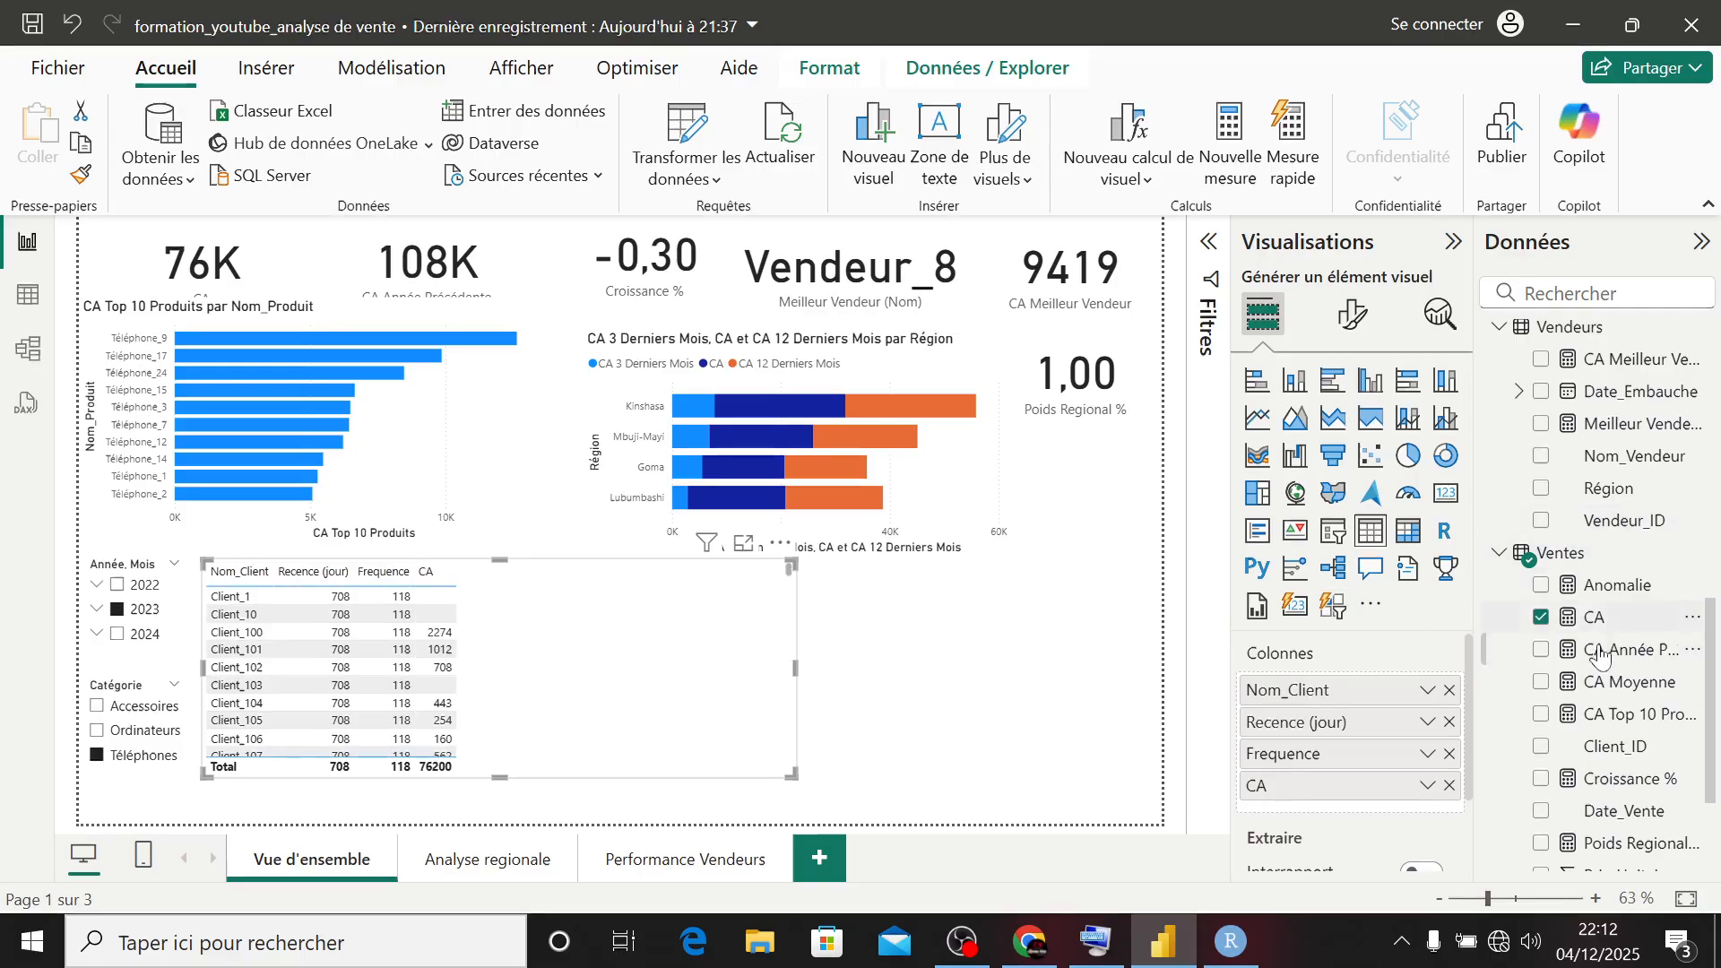
{"action": "left_click", "coordinate": [1541, 586]}
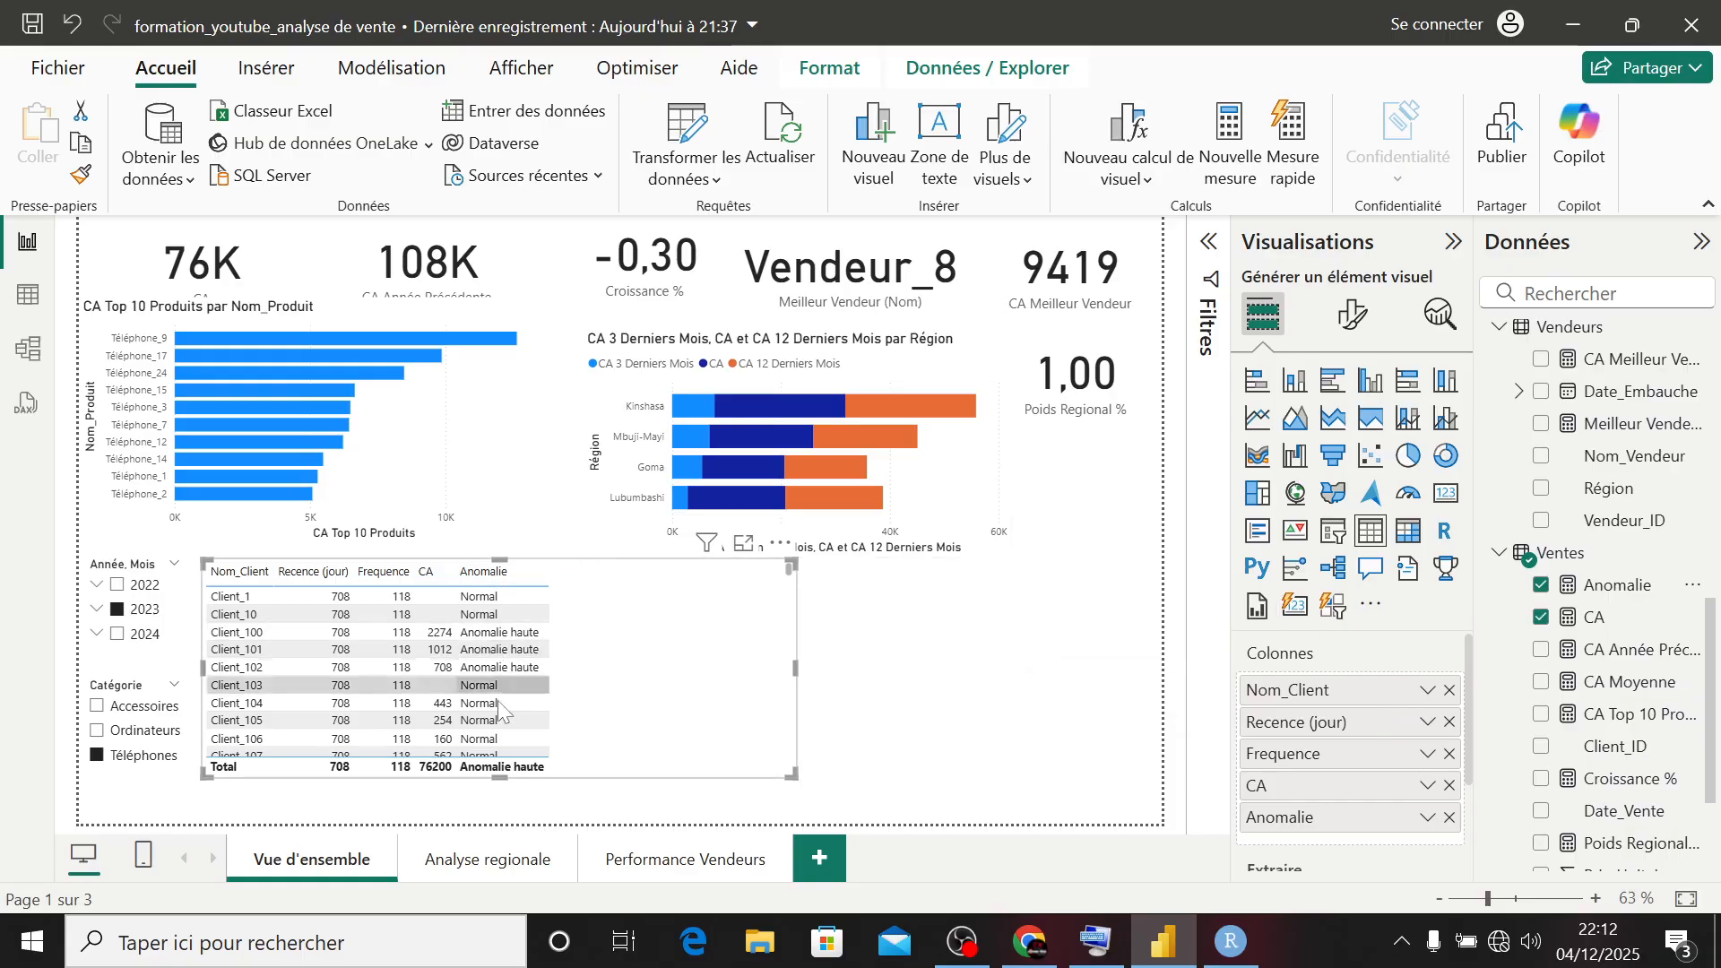
{"action": "scroll", "coordinate": [497, 701], "scroll_direction": "down", "scroll_amount": 5}
{"action": "scroll", "coordinate": [499, 704], "scroll_direction": "down", "scroll_amount": 8}
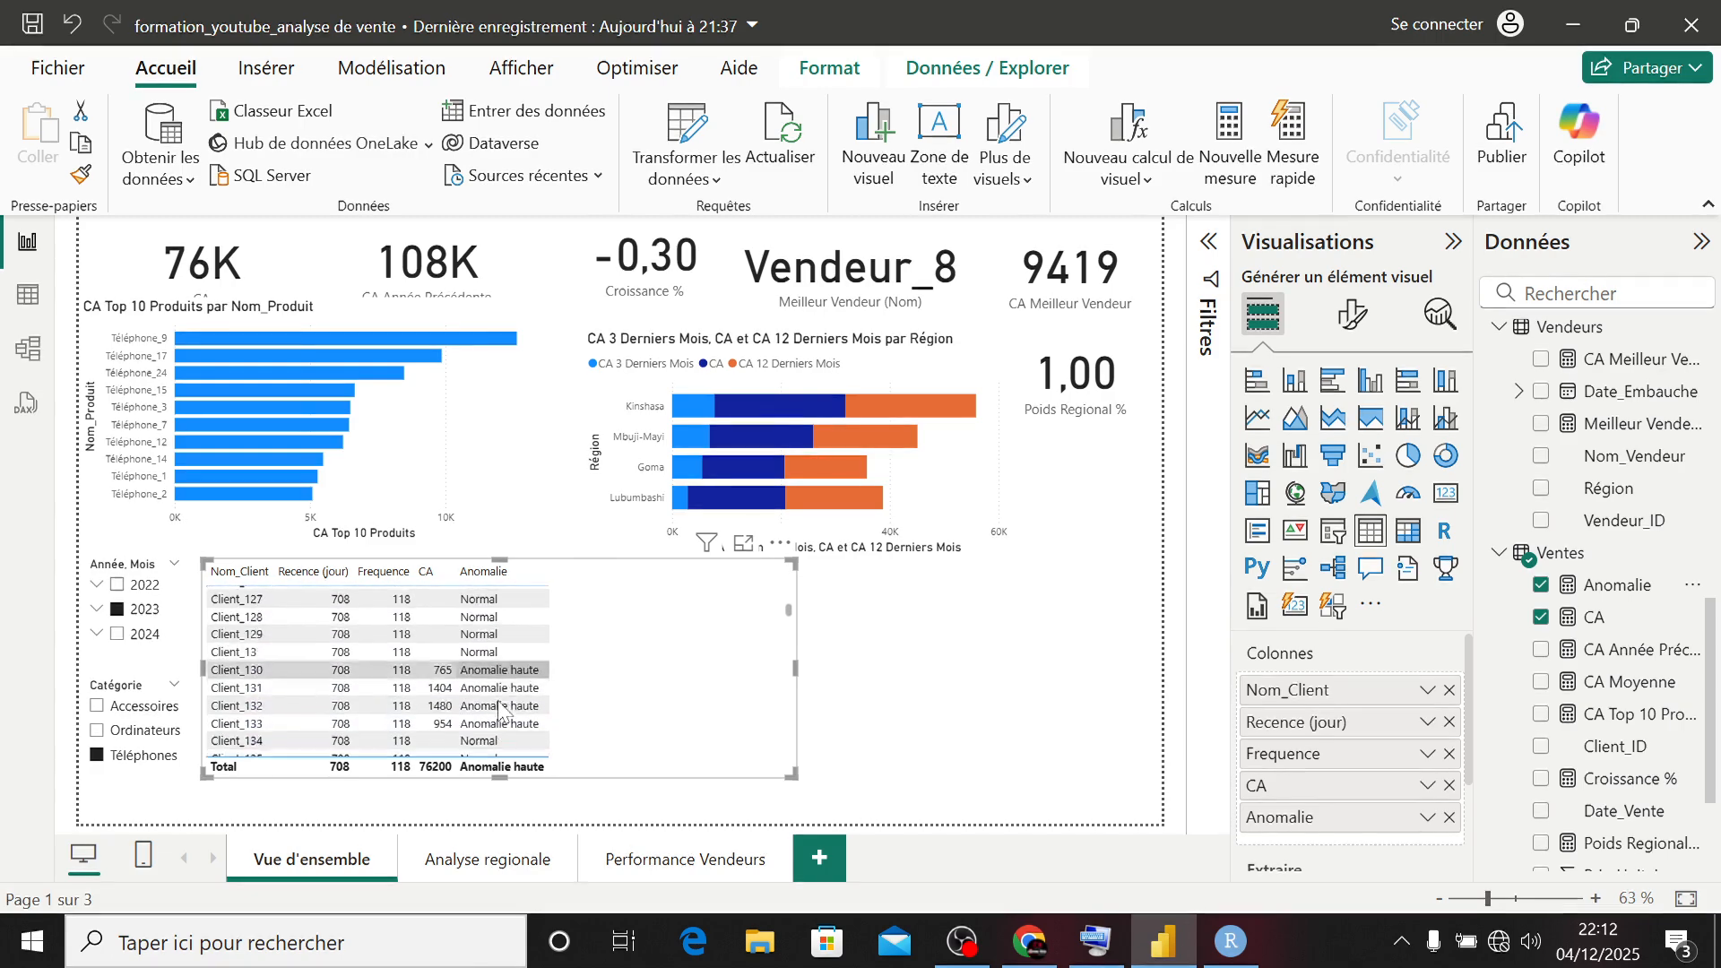
{"action": "scroll", "coordinate": [497, 700], "scroll_direction": "up", "scroll_amount": 13}
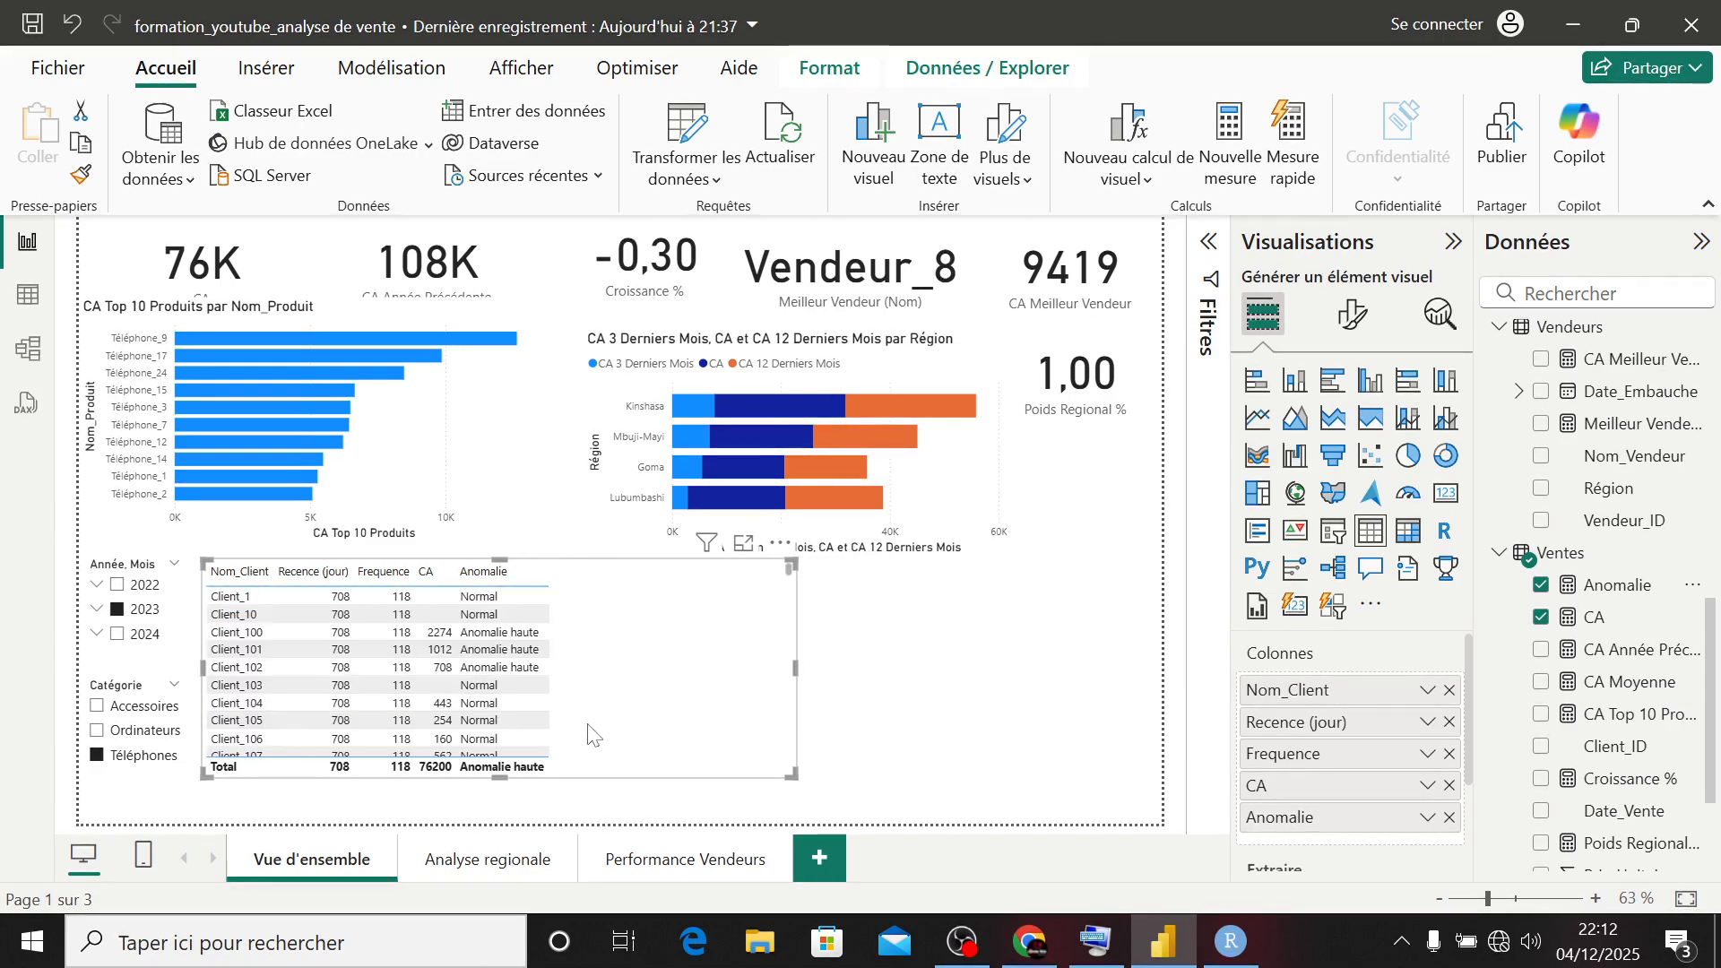
- Make the client table narrower and slightly taller to fit its five columns, and deselect it
{"action": "left_click_drag", "start_coordinate": [793, 776], "coordinate": [622, 807]}
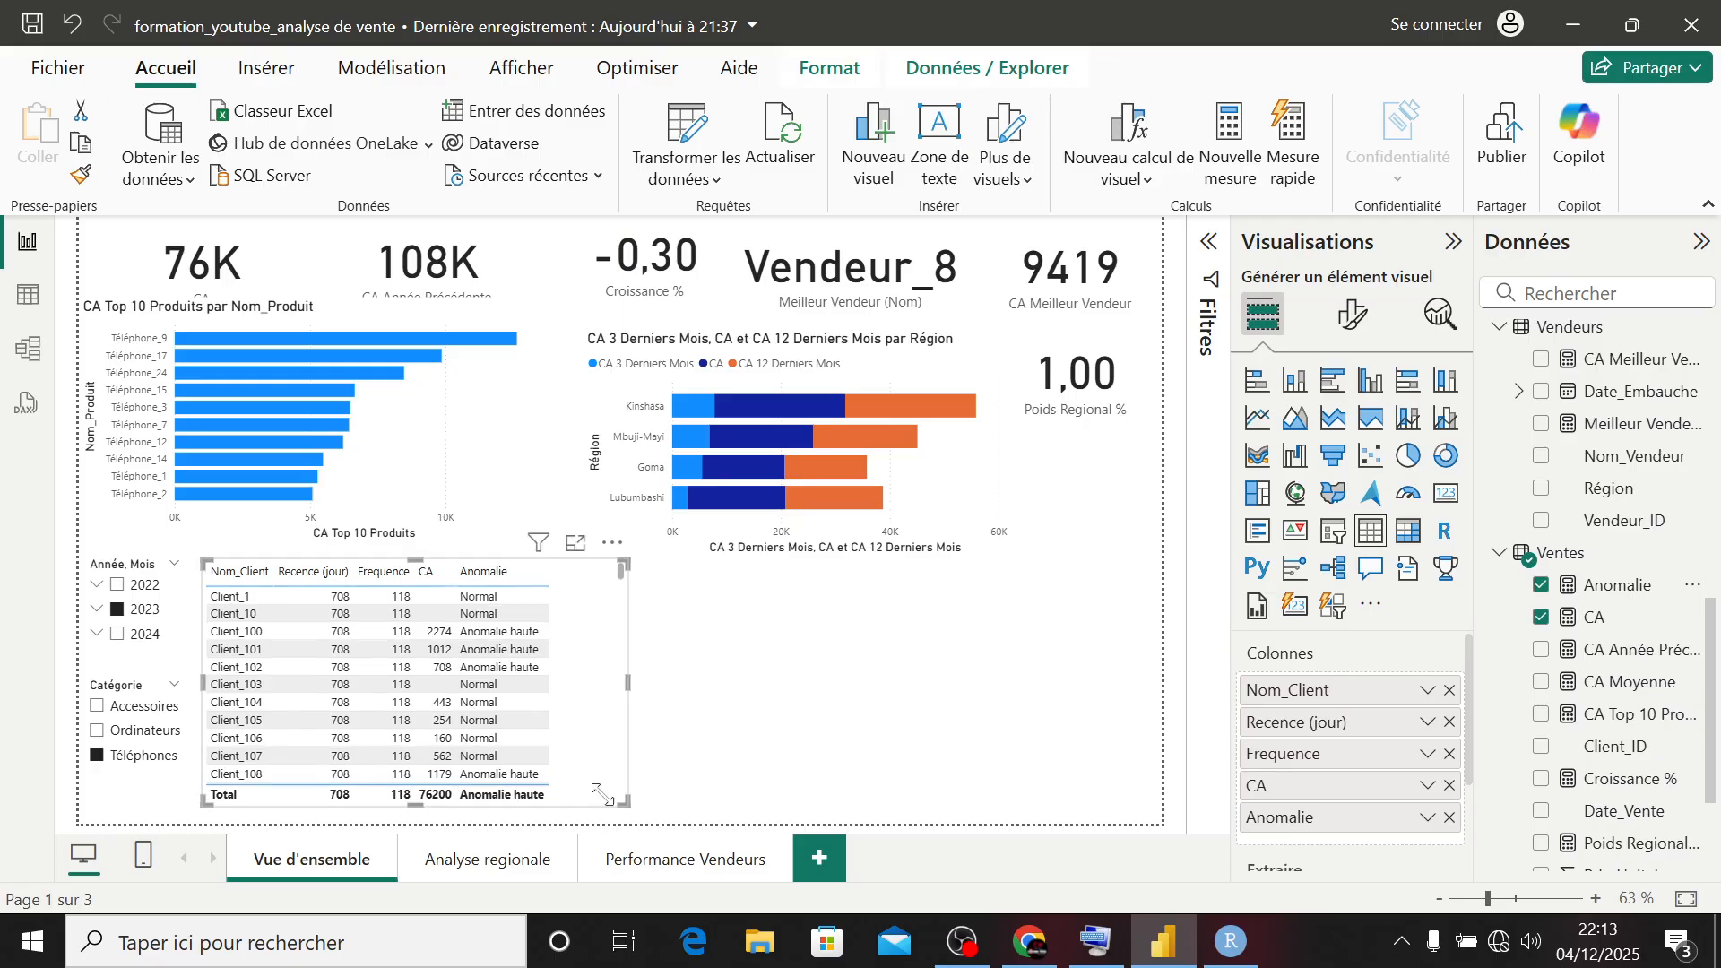
{"action": "left_click_drag", "start_coordinate": [626, 694], "coordinate": [595, 696]}
{"action": "left_click", "coordinate": [664, 726]}
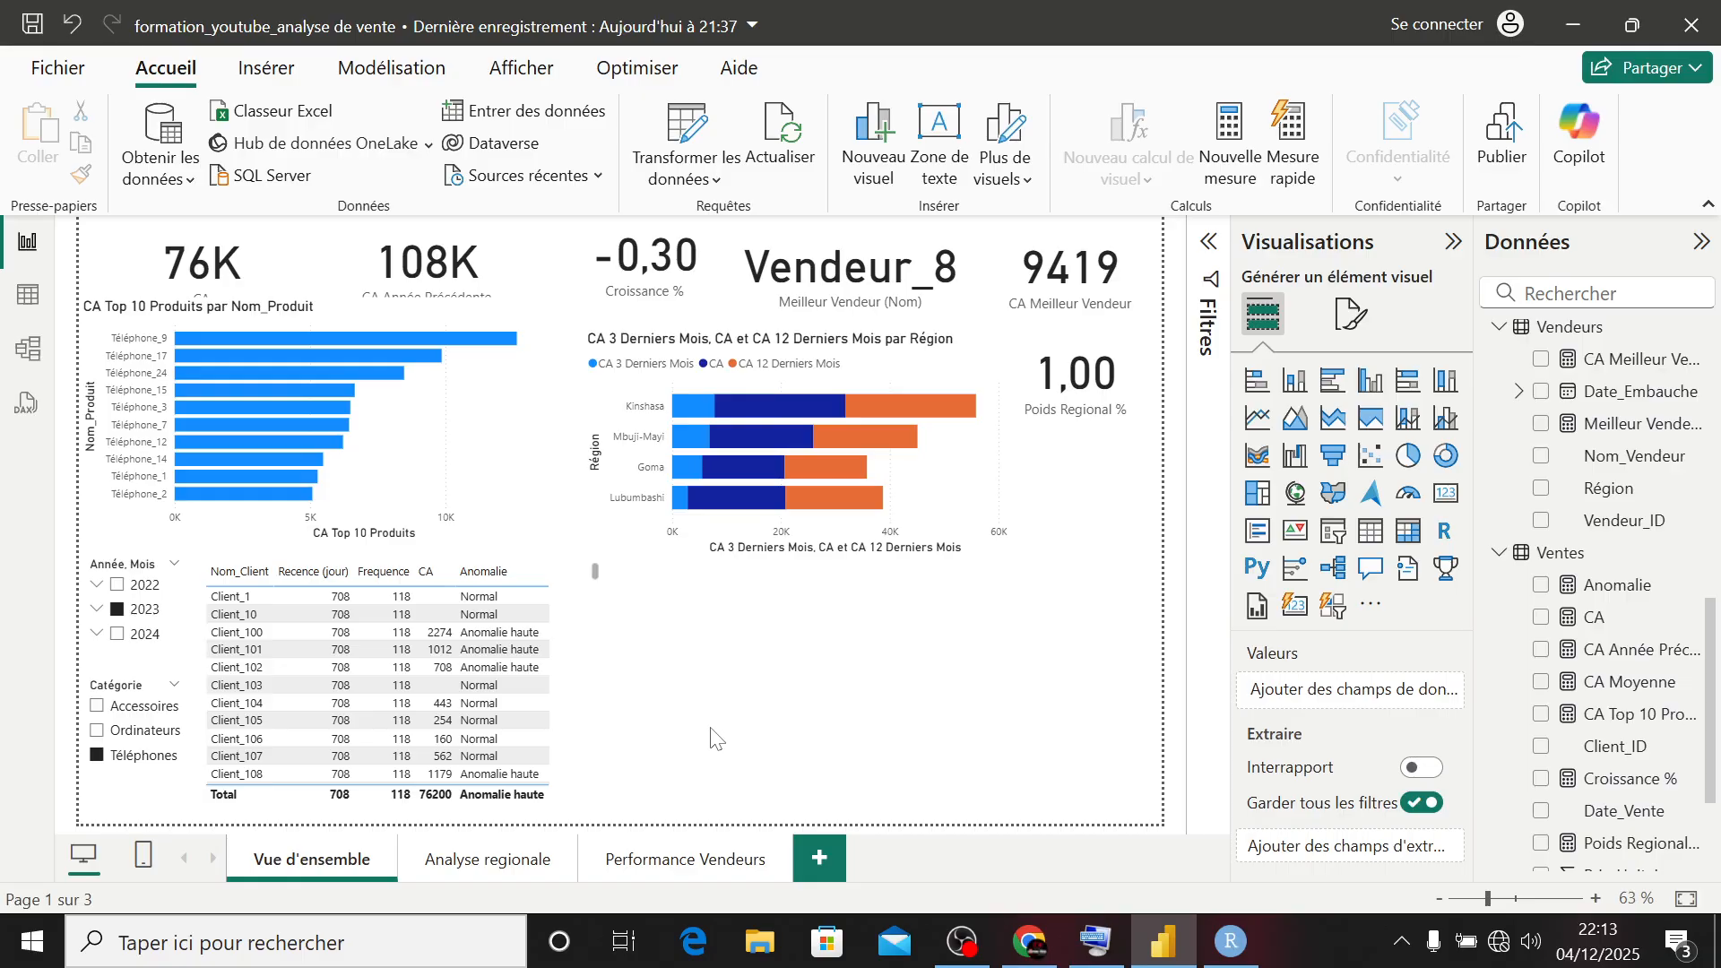
- Create a new measure in the Vendeurs table and name it Rang Vendeur
{"action": "right_click", "coordinate": [1598, 557]}
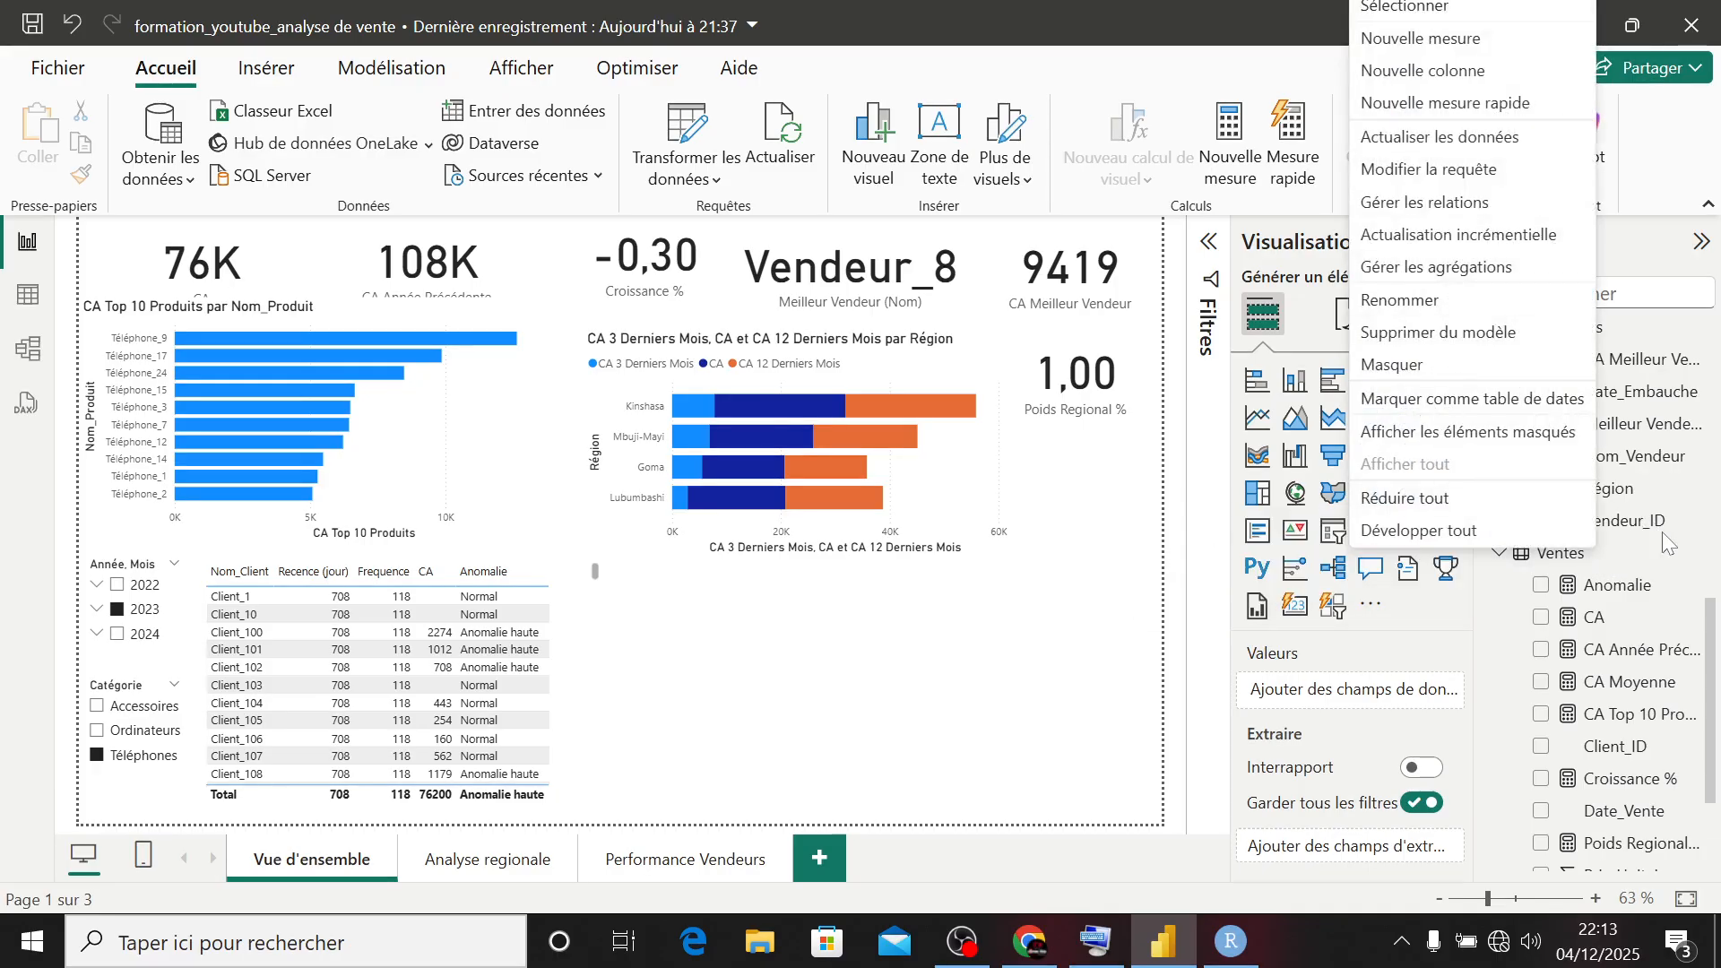
{"action": "left_click", "coordinate": [1610, 527]}
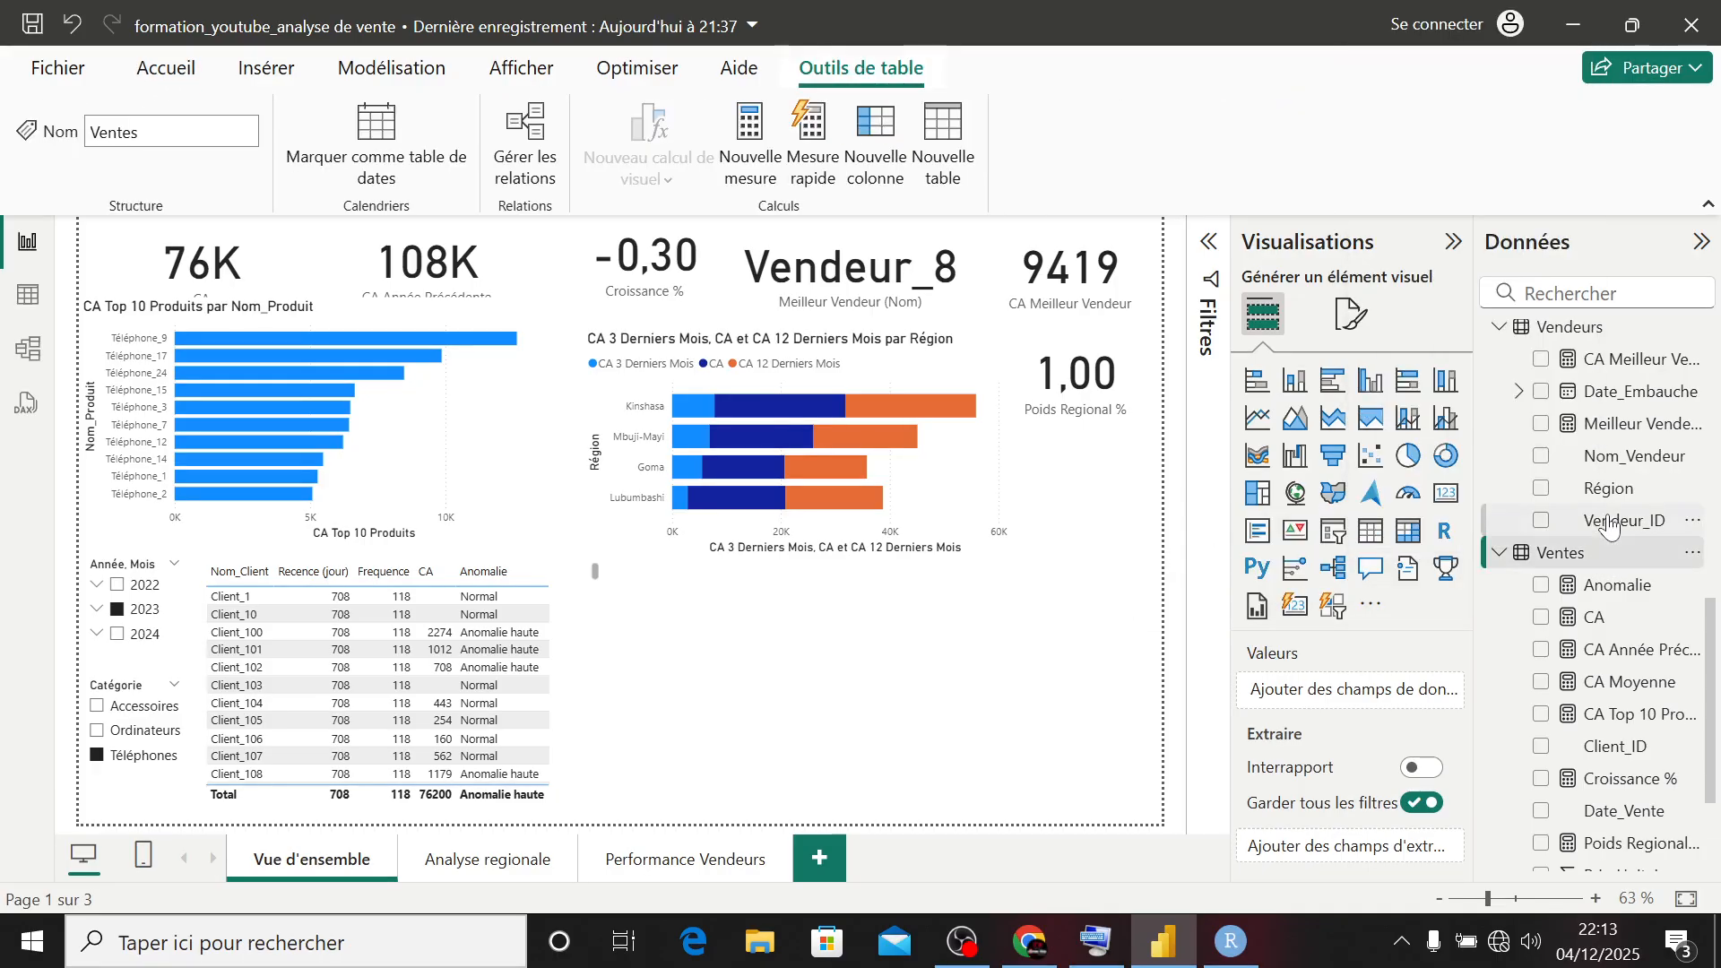
{"action": "right_click", "coordinate": [1563, 329]}
{"action": "left_click", "coordinate": [1450, 380]}
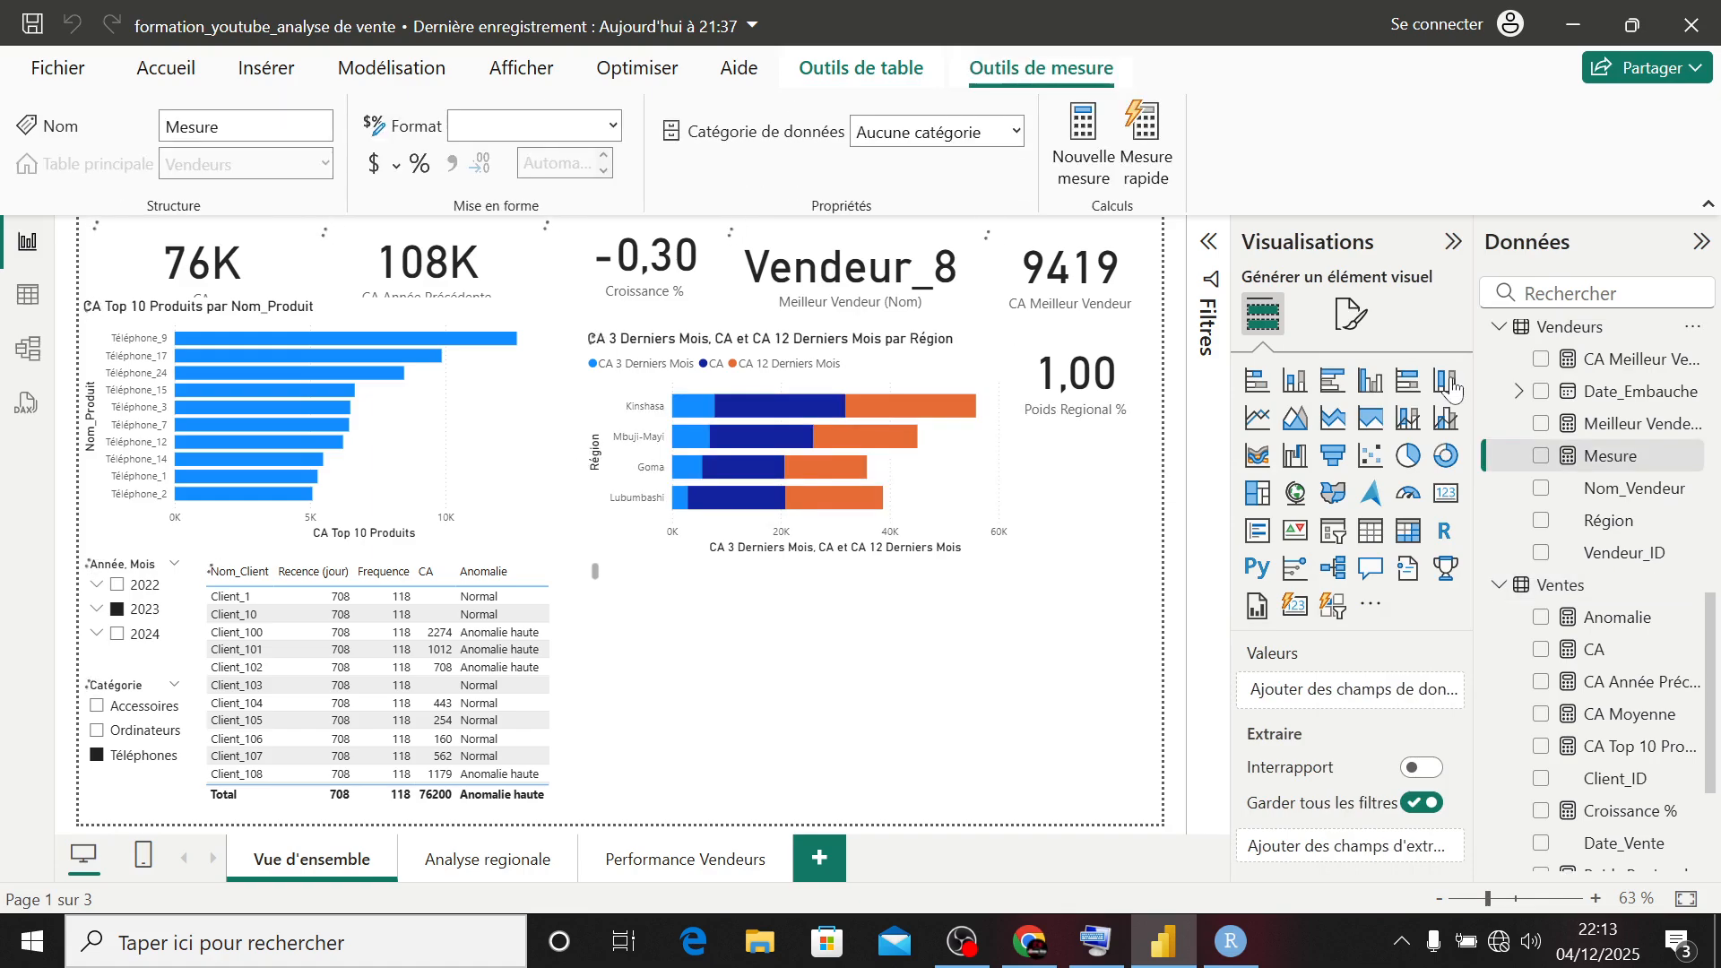
{"action": "type", "text": "R"}
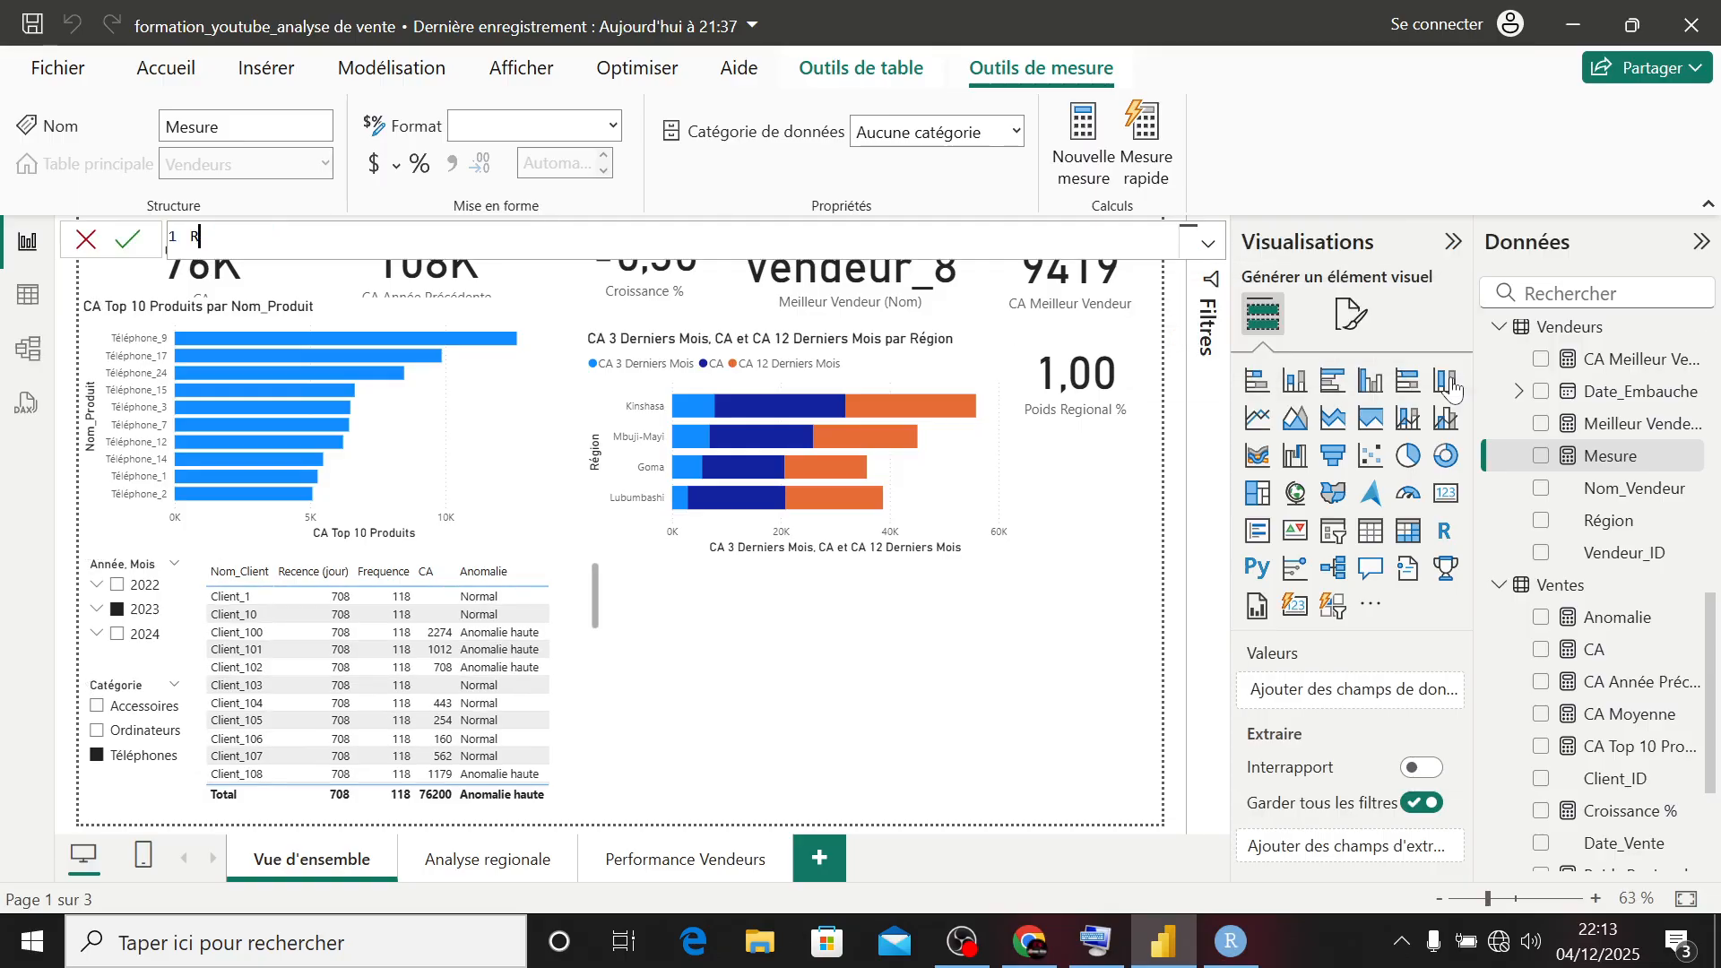
{"action": "type", "text": "ang Vendeur ="}
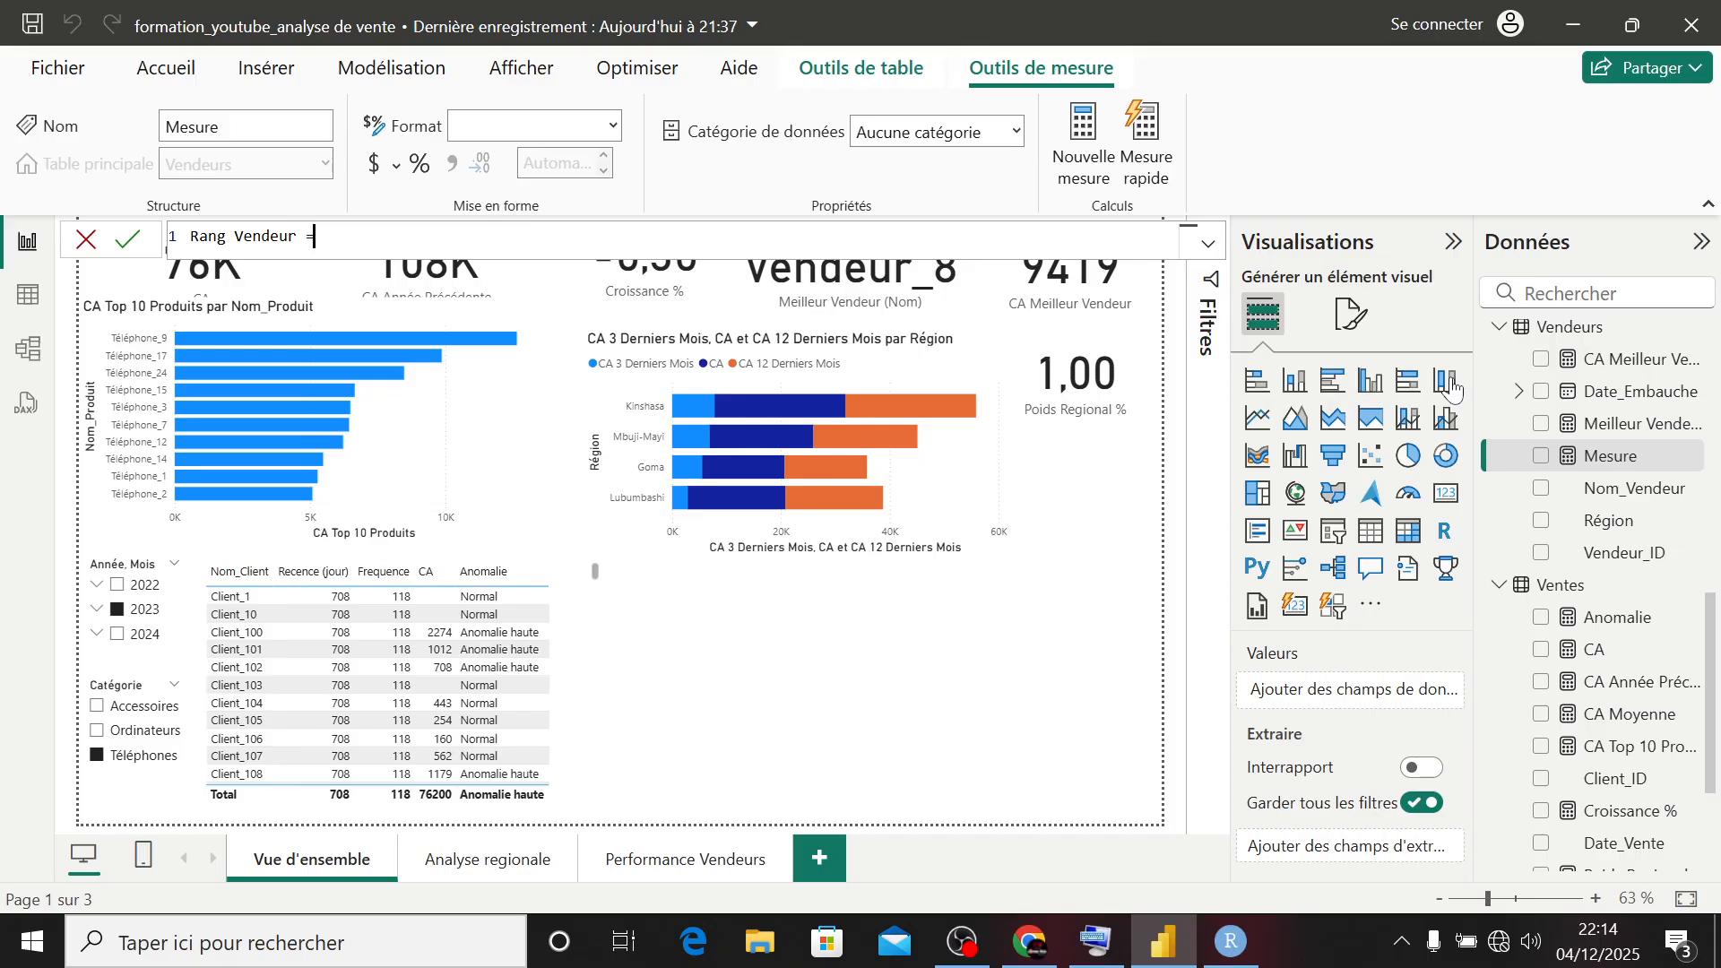
- Start the Rang Vendeur formula with RANKX, using ALL(Vendeurs) as its table argument
{"action": "type", "text": "ra"}
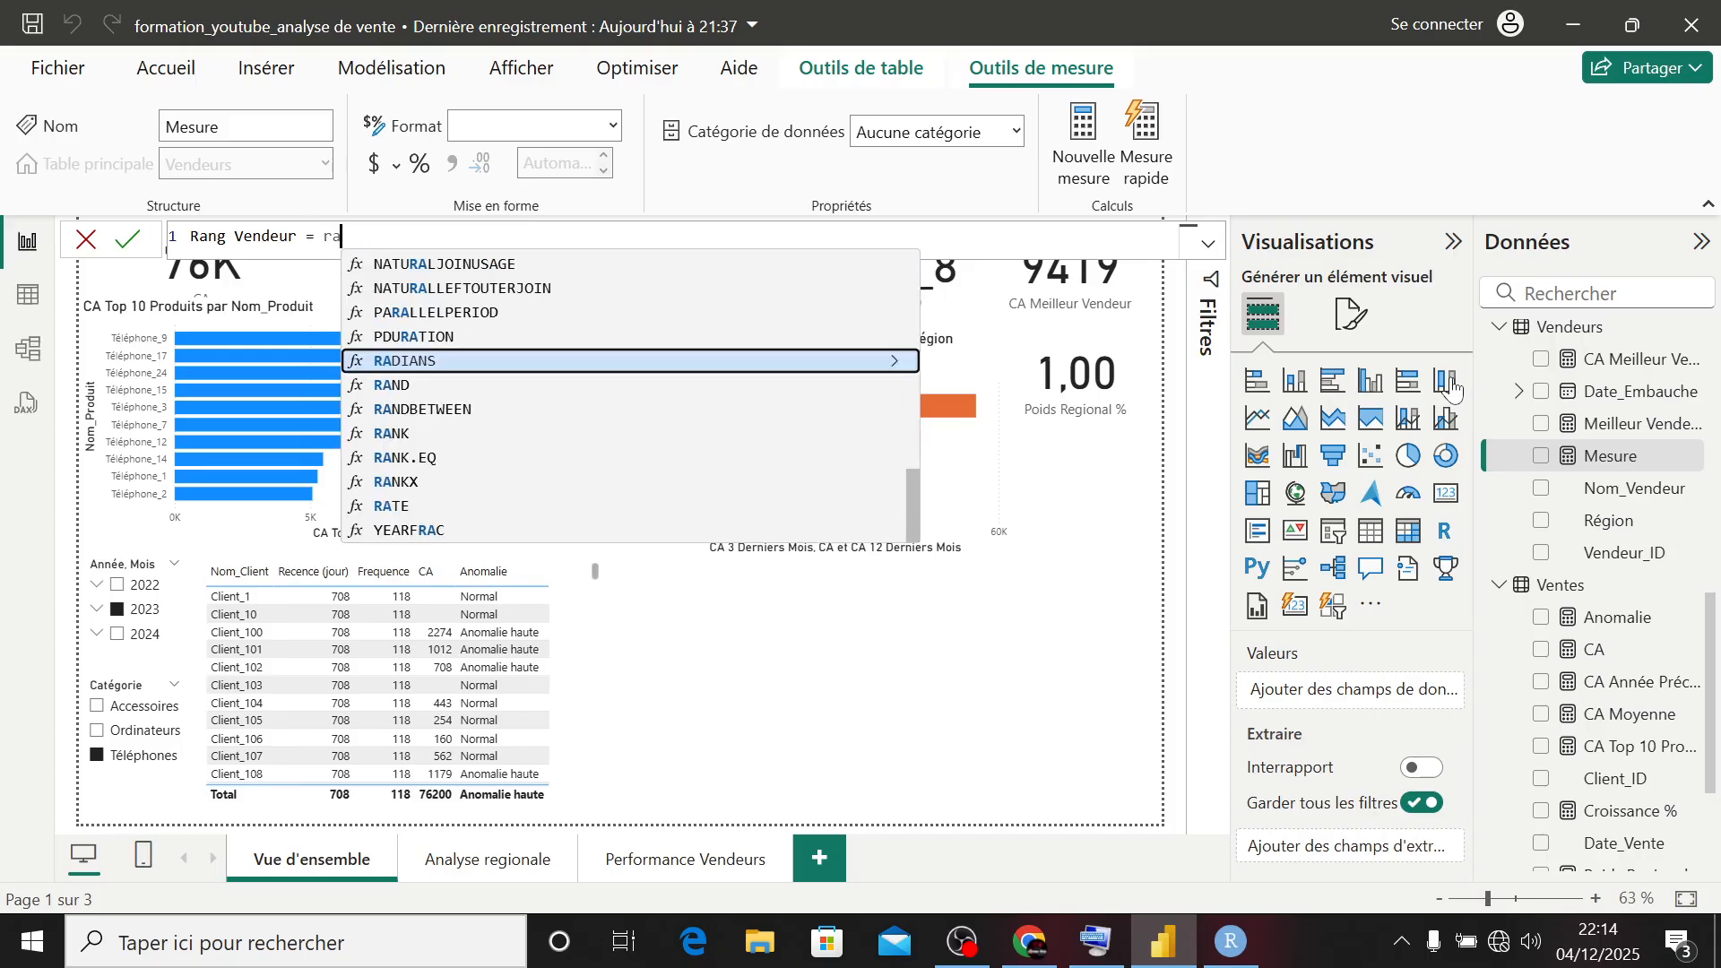
{"action": "key", "text": "Down"}
{"action": "key", "text": "Down"}
{"action": "key", "text": "Down"}
{"action": "key", "text": "Down"}
{"action": "key", "text": "Down"}
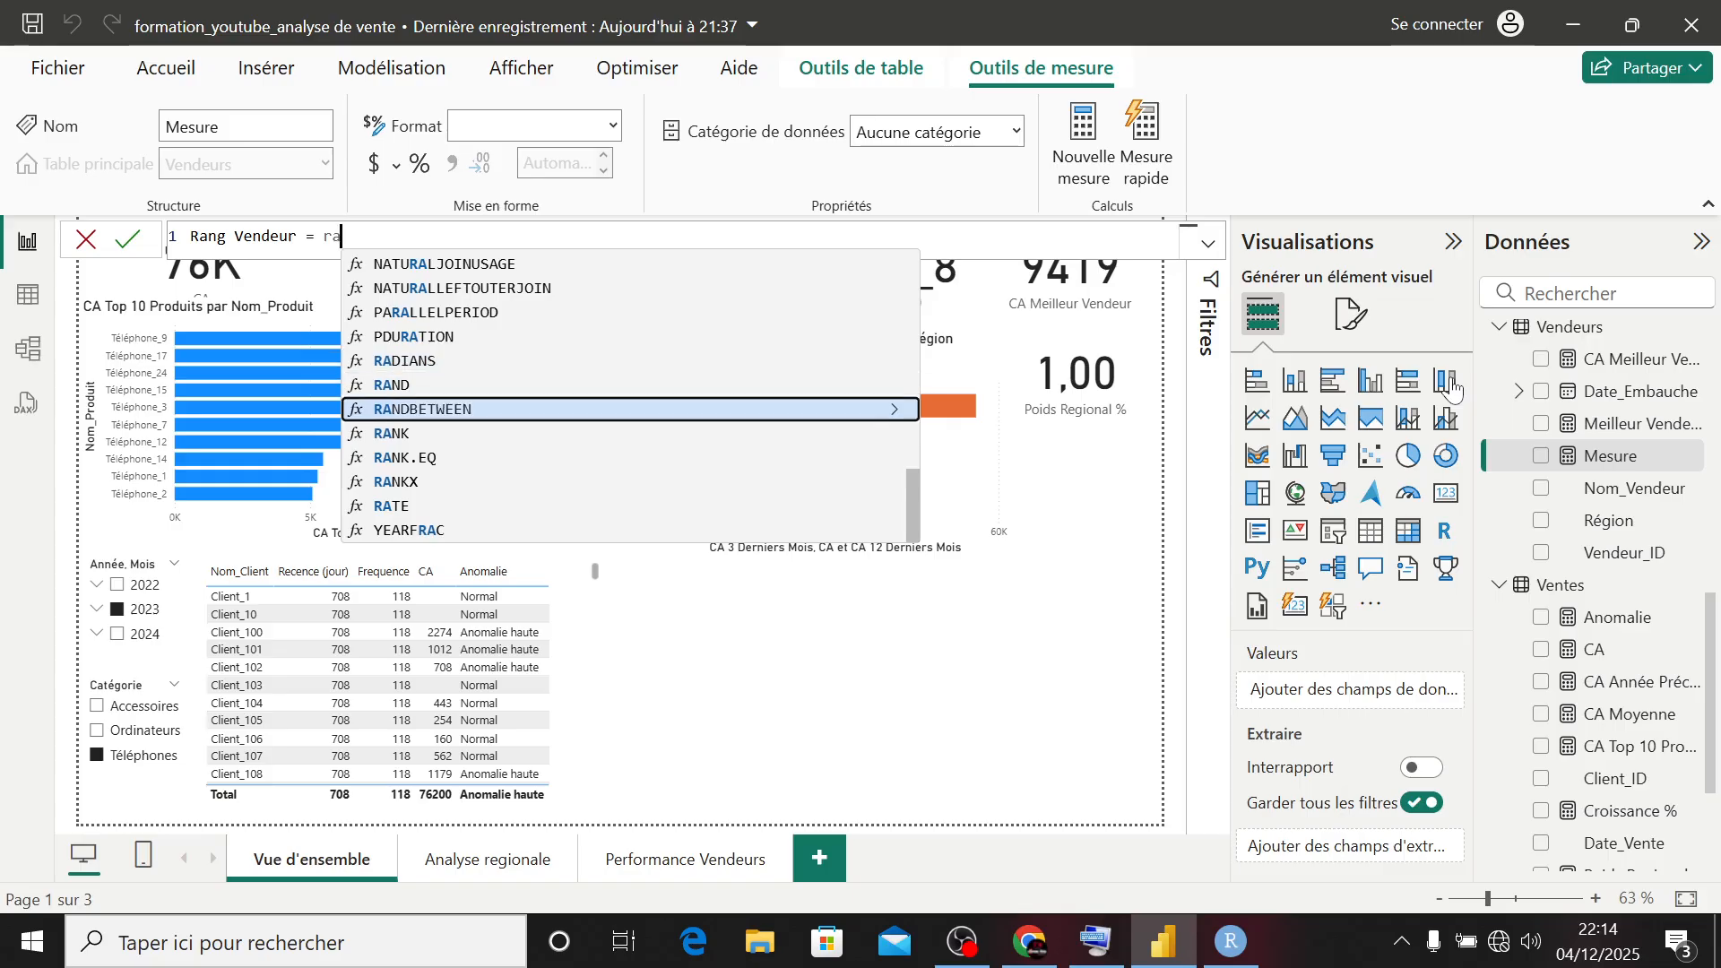
{"action": "key", "text": "Tab"}
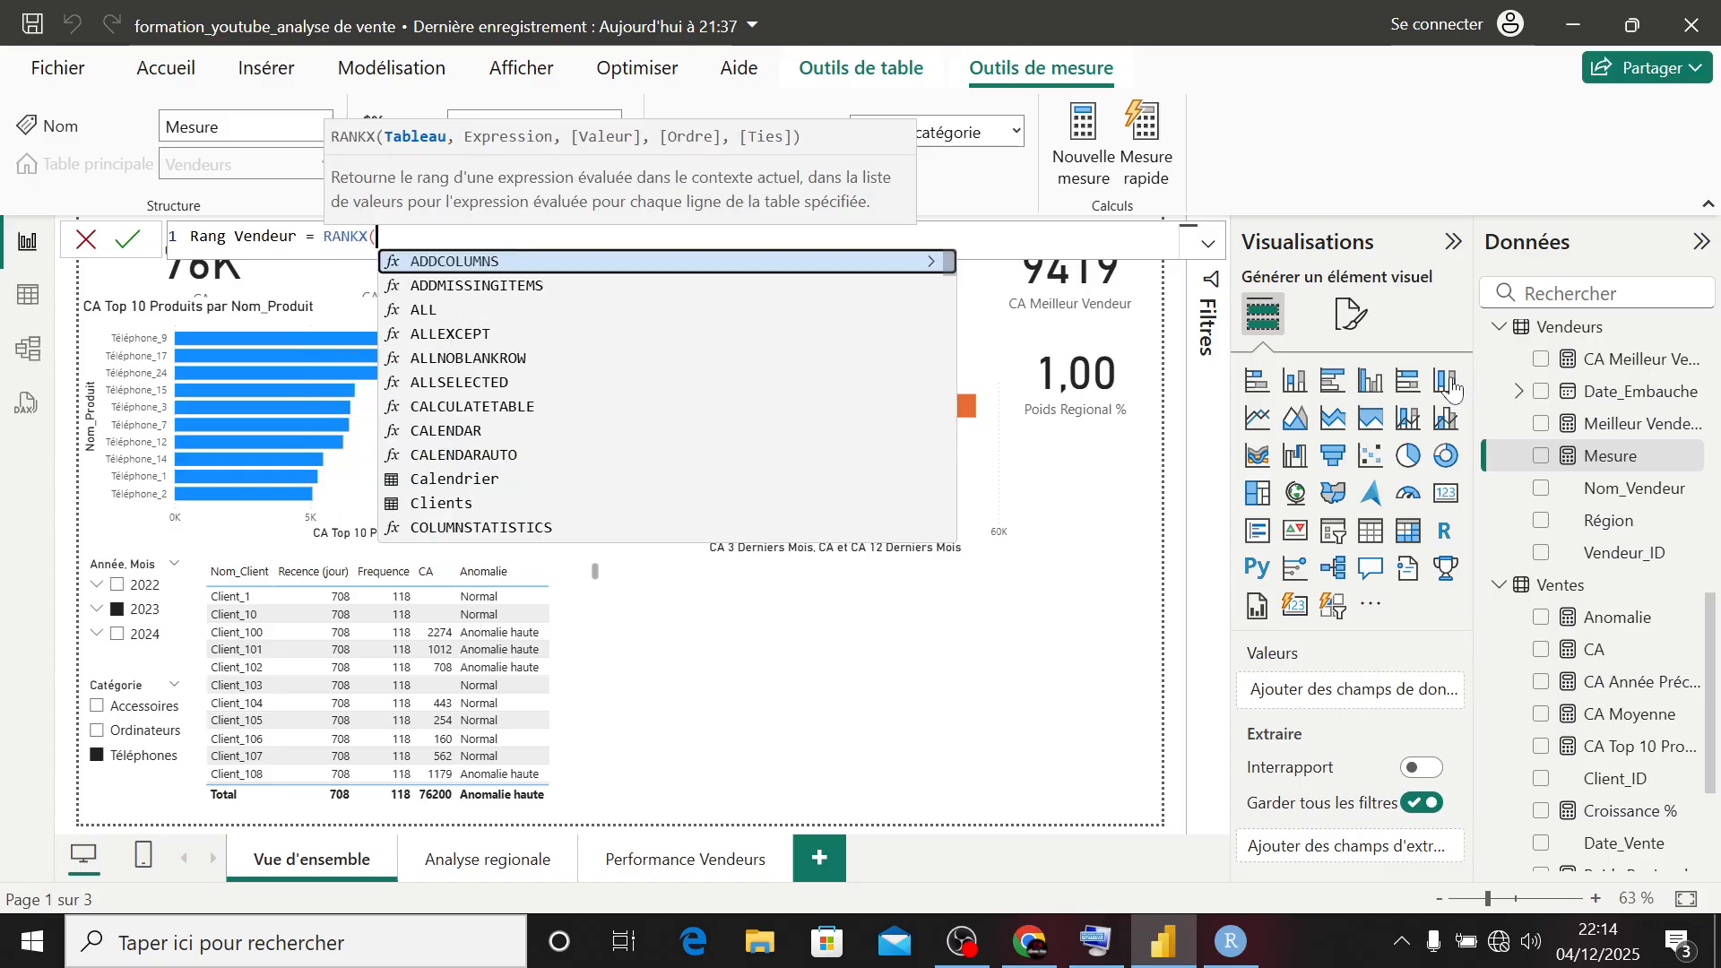
{"action": "type", "text": "all"}
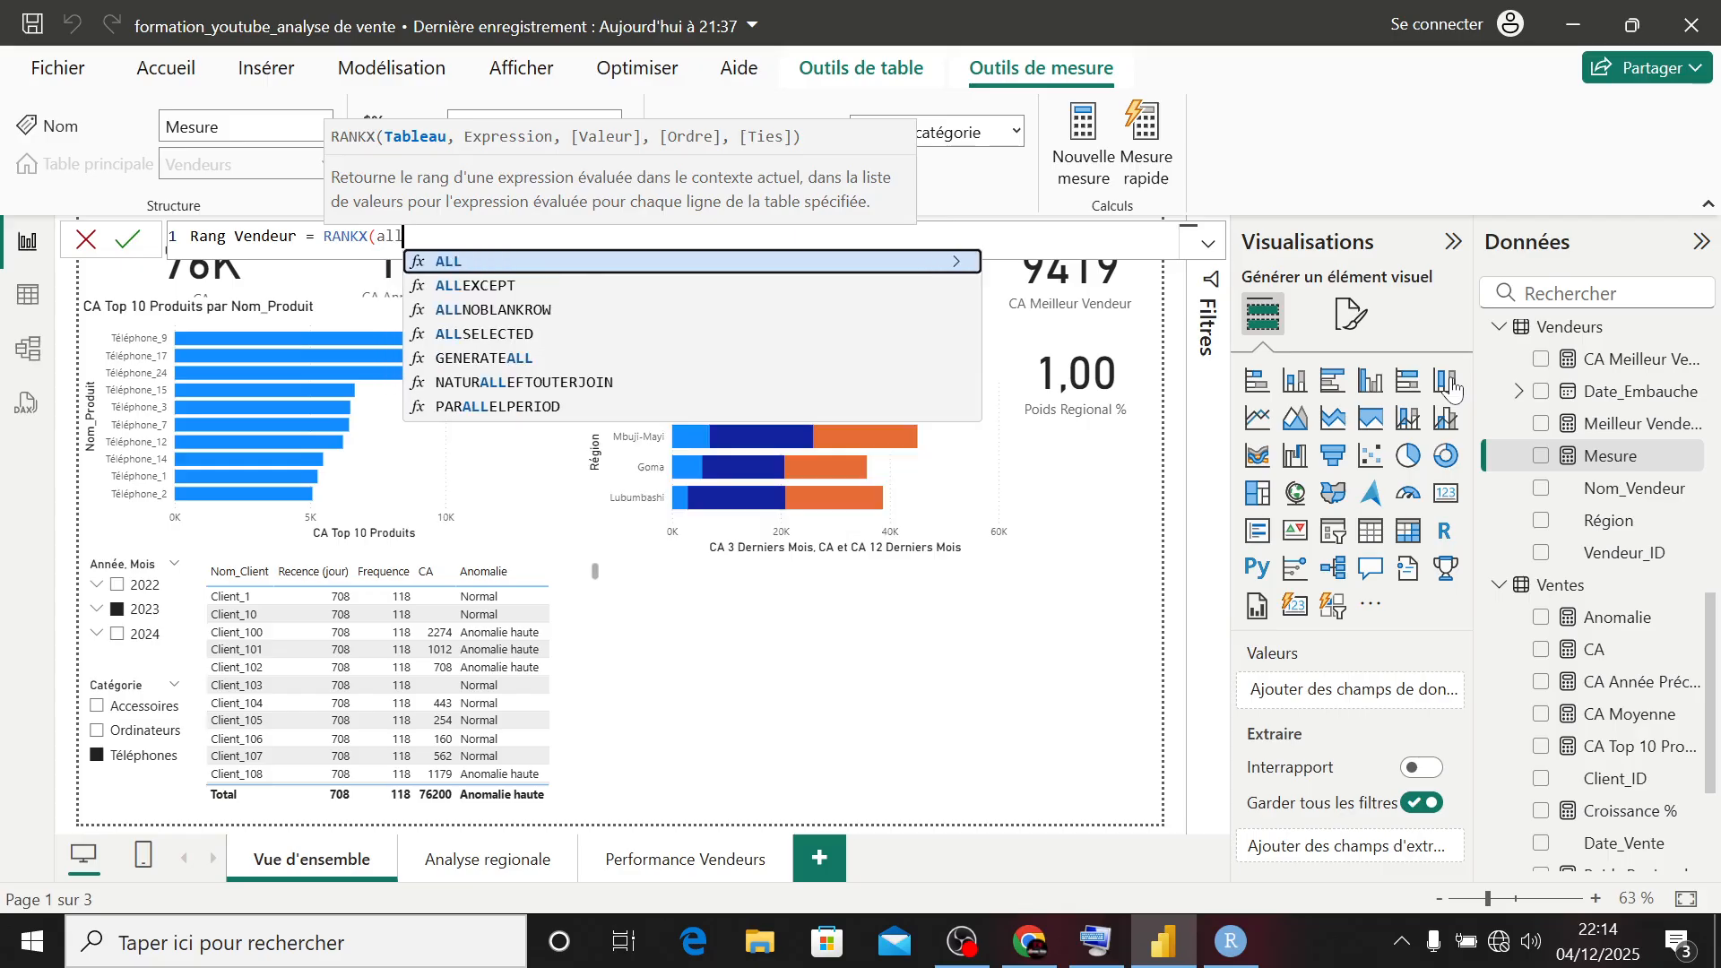
{"action": "key", "text": "Tab"}
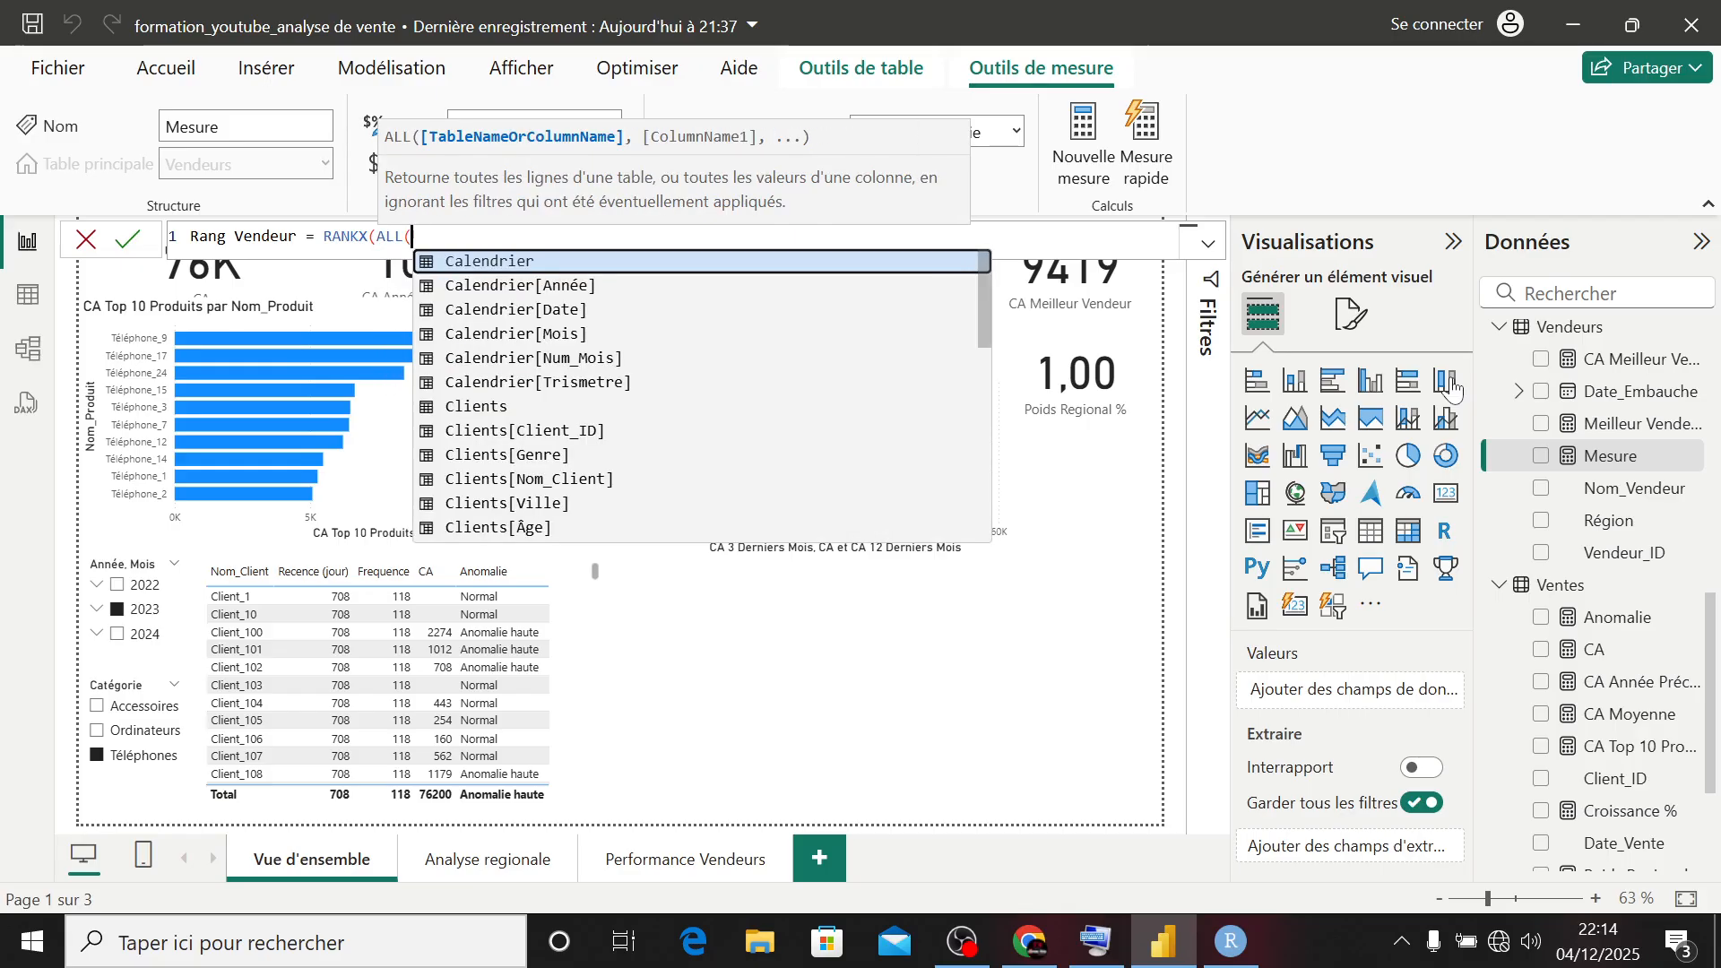
{"action": "type", "text": "vendeu"}
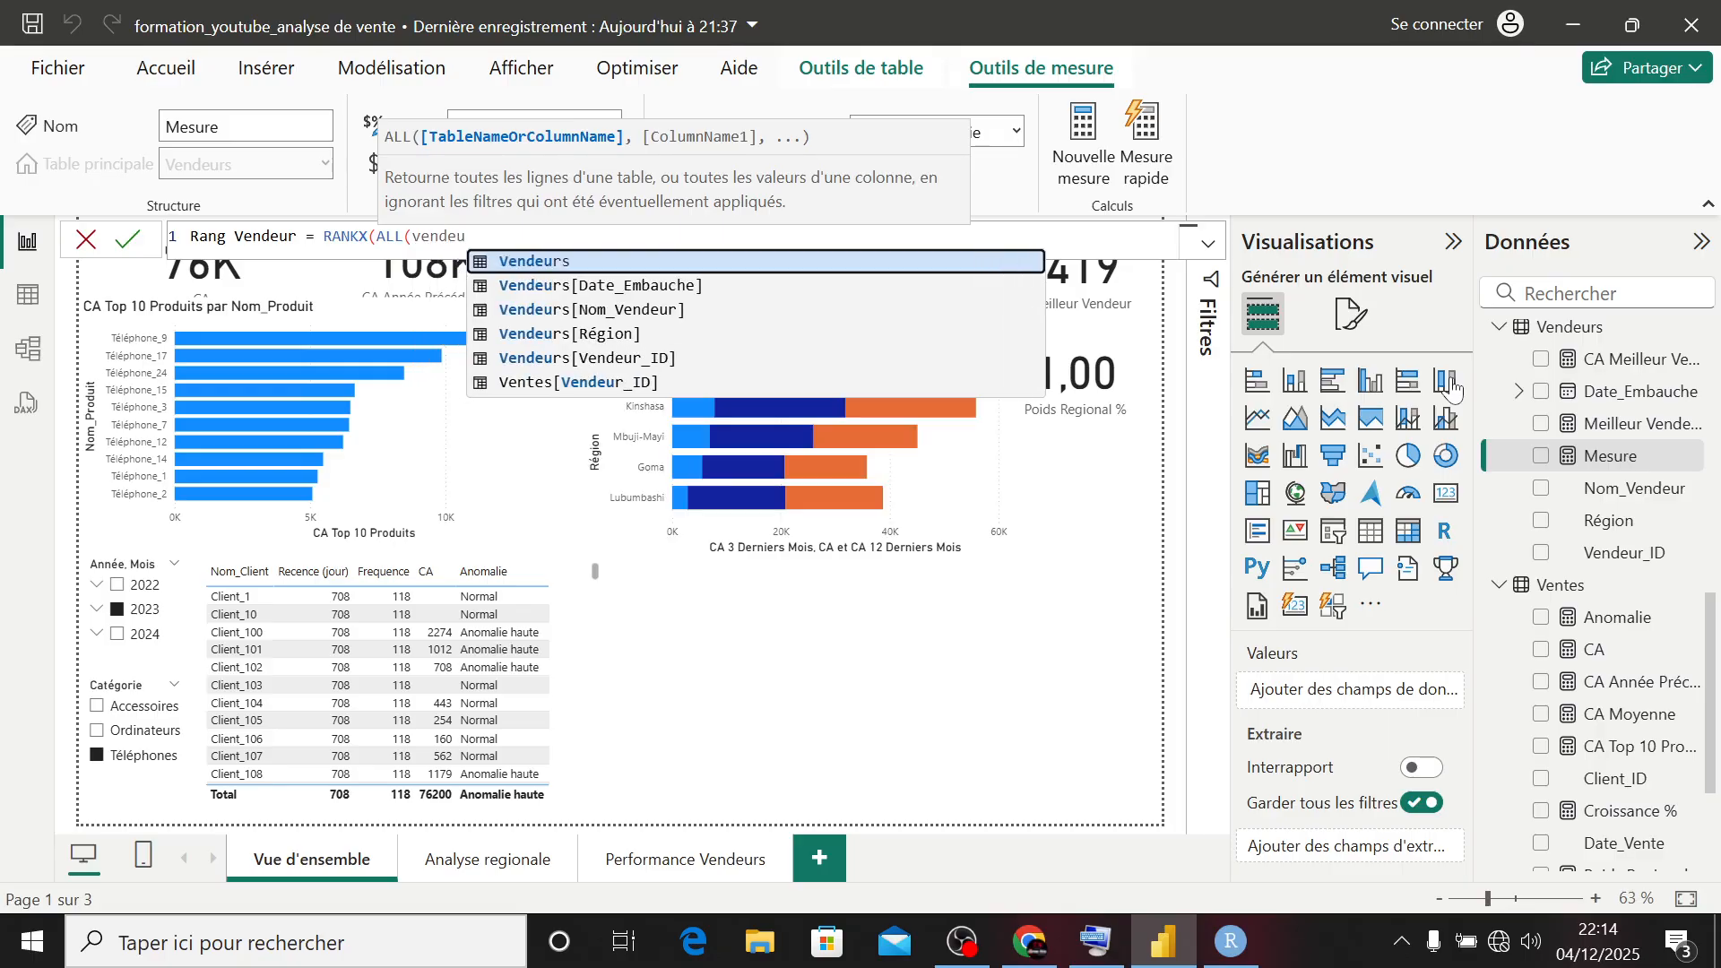
{"action": "key", "text": "Tab"}
{"action": "type", "text": "),"}
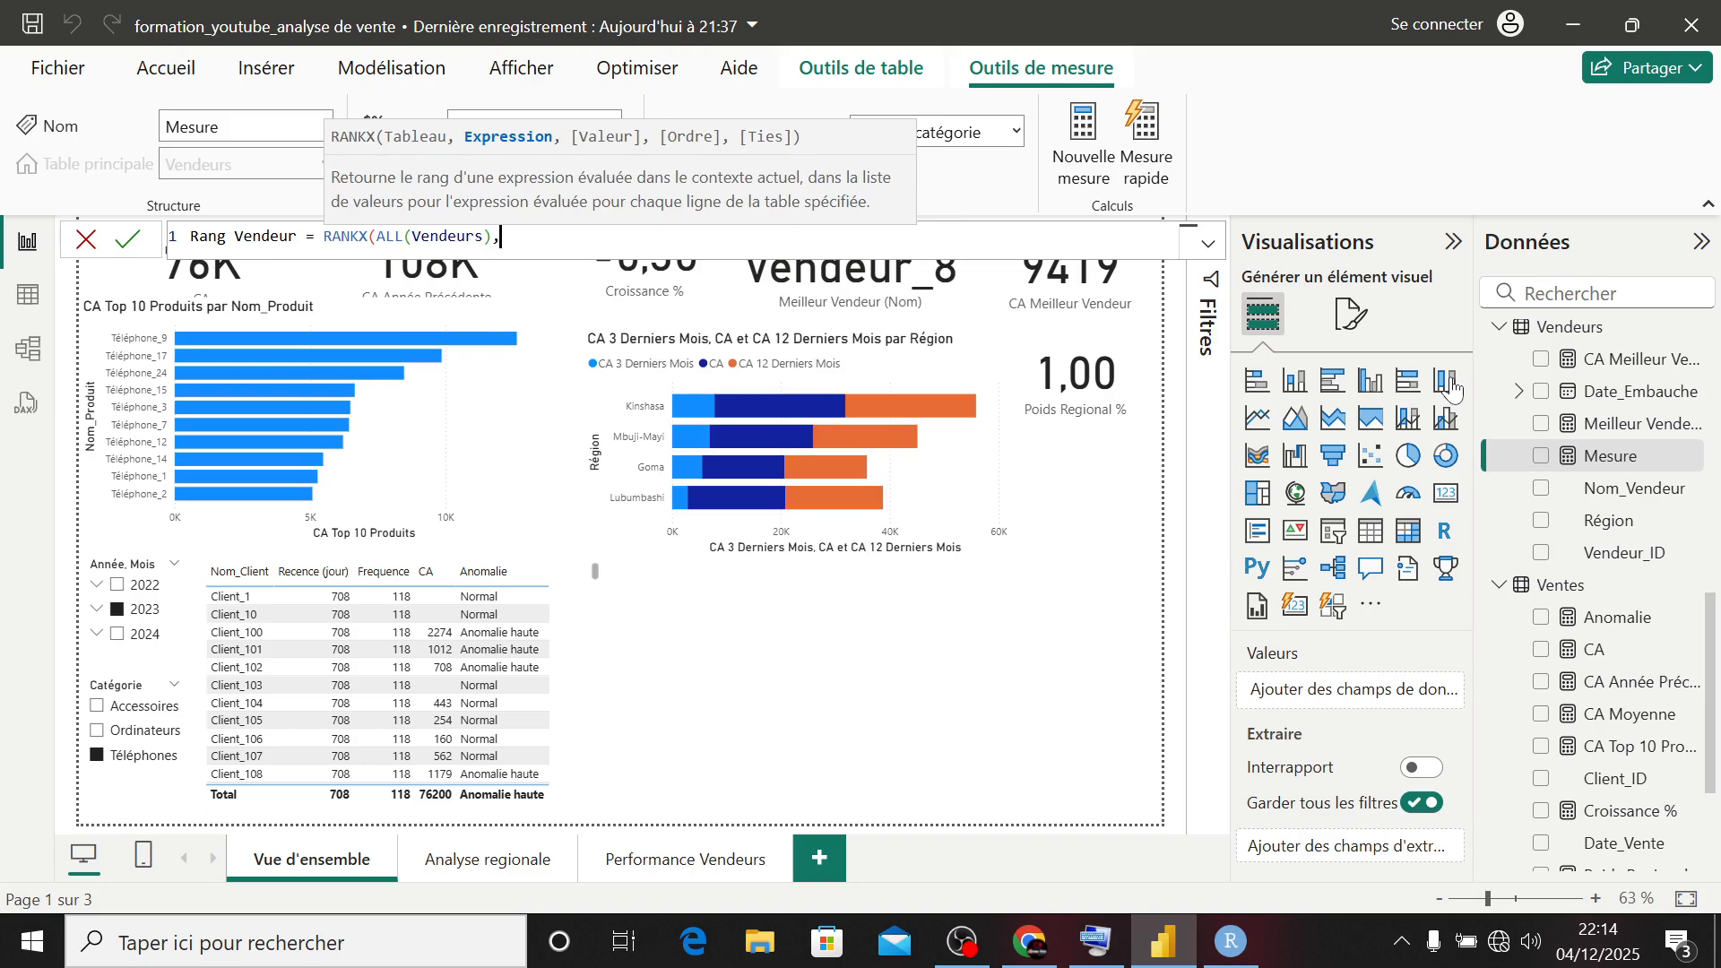
{"action": "type", "text": "[CA"}
- Complete the RANKX formula with [CA] as the expression, an empty value argument and DESC order, and commit the measure
{"action": "key", "text": "Tab"}
{"action": "type", "text": ","}
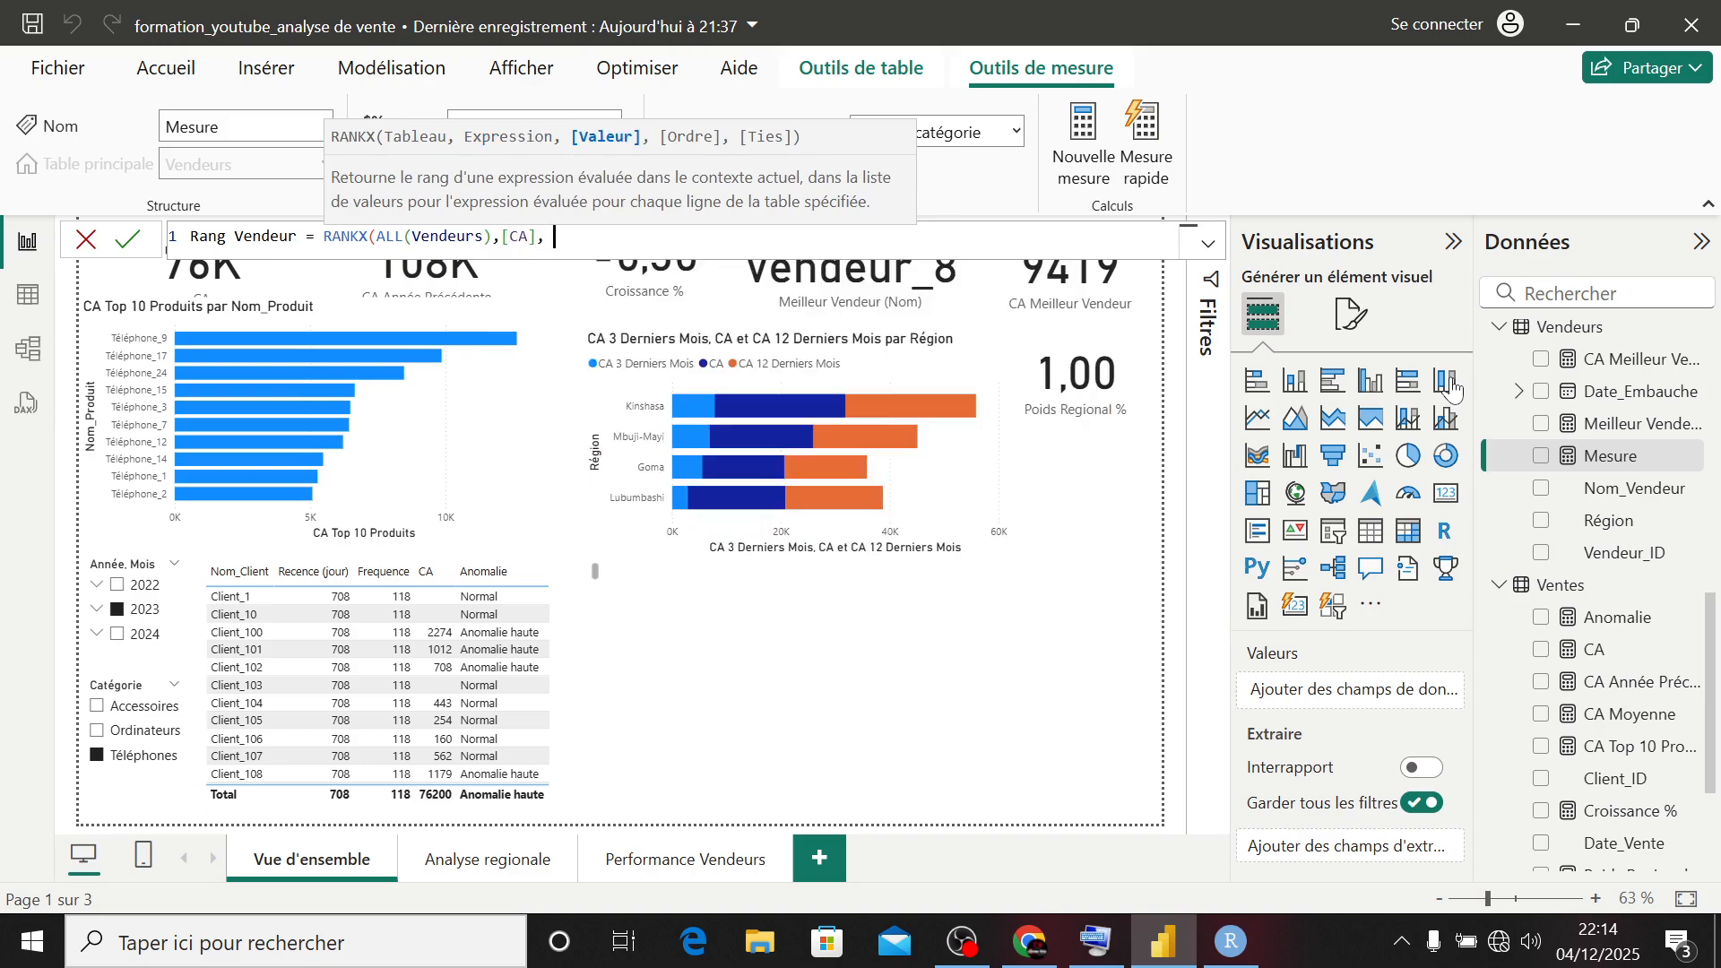
{"action": "key", "text": "BackSpace"}
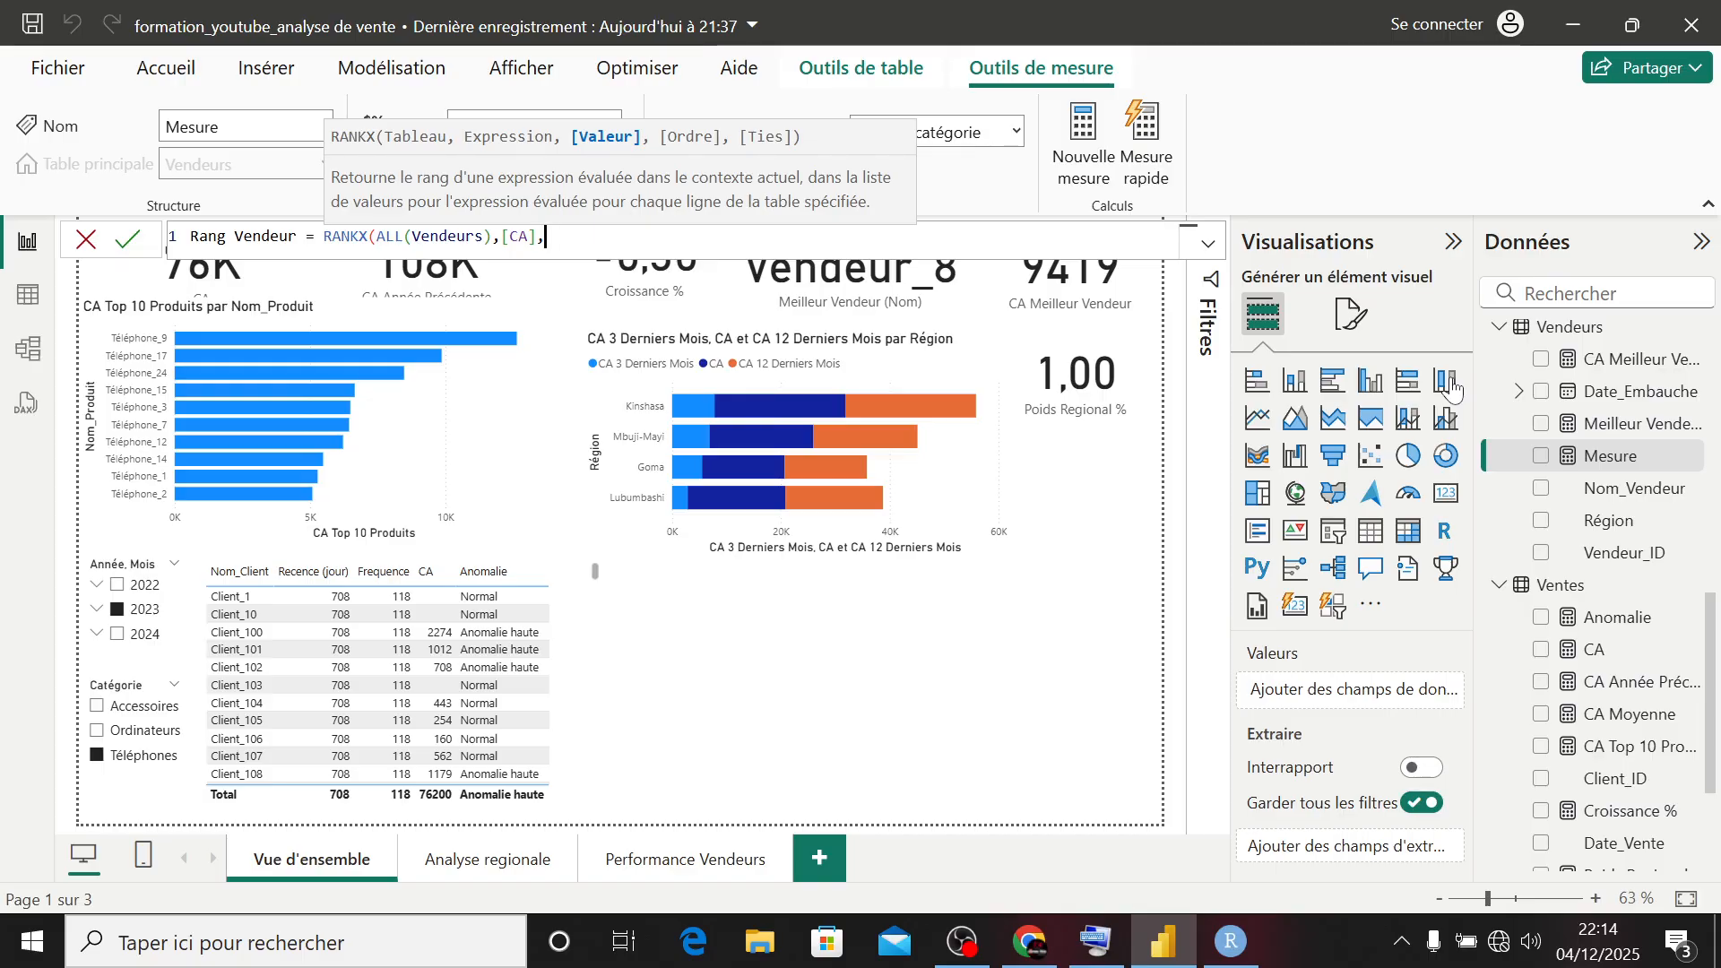
{"action": "type", "text": ", "}
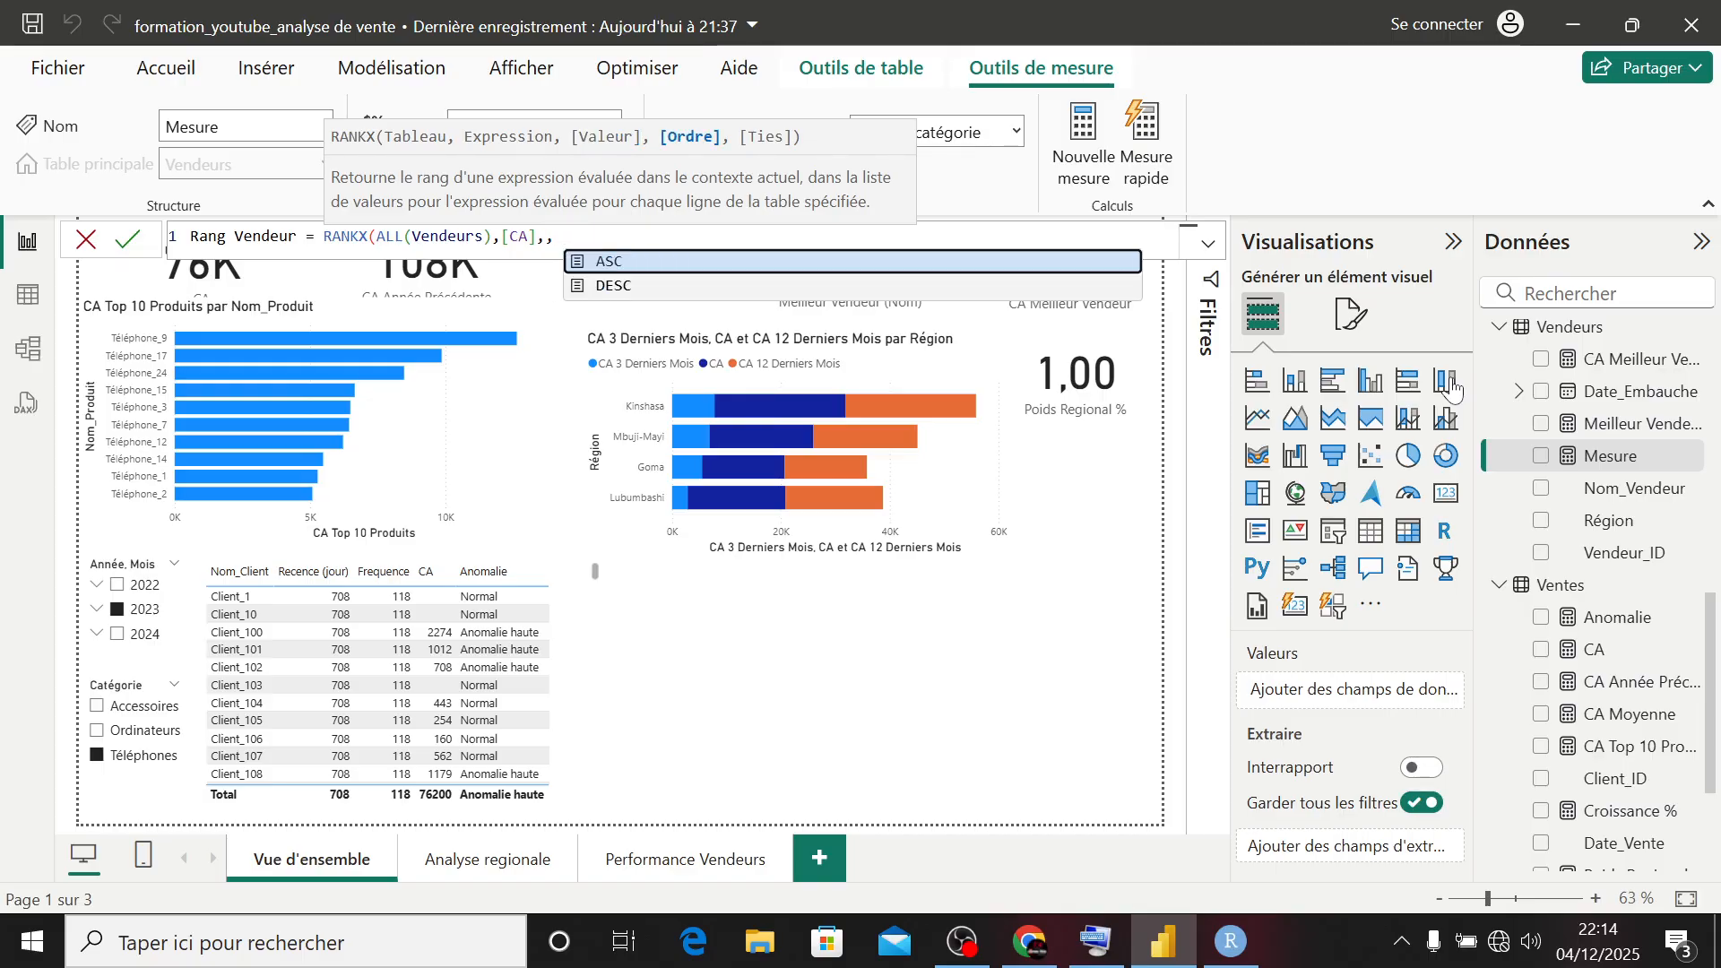
{"action": "type", "text": "DESC)"}
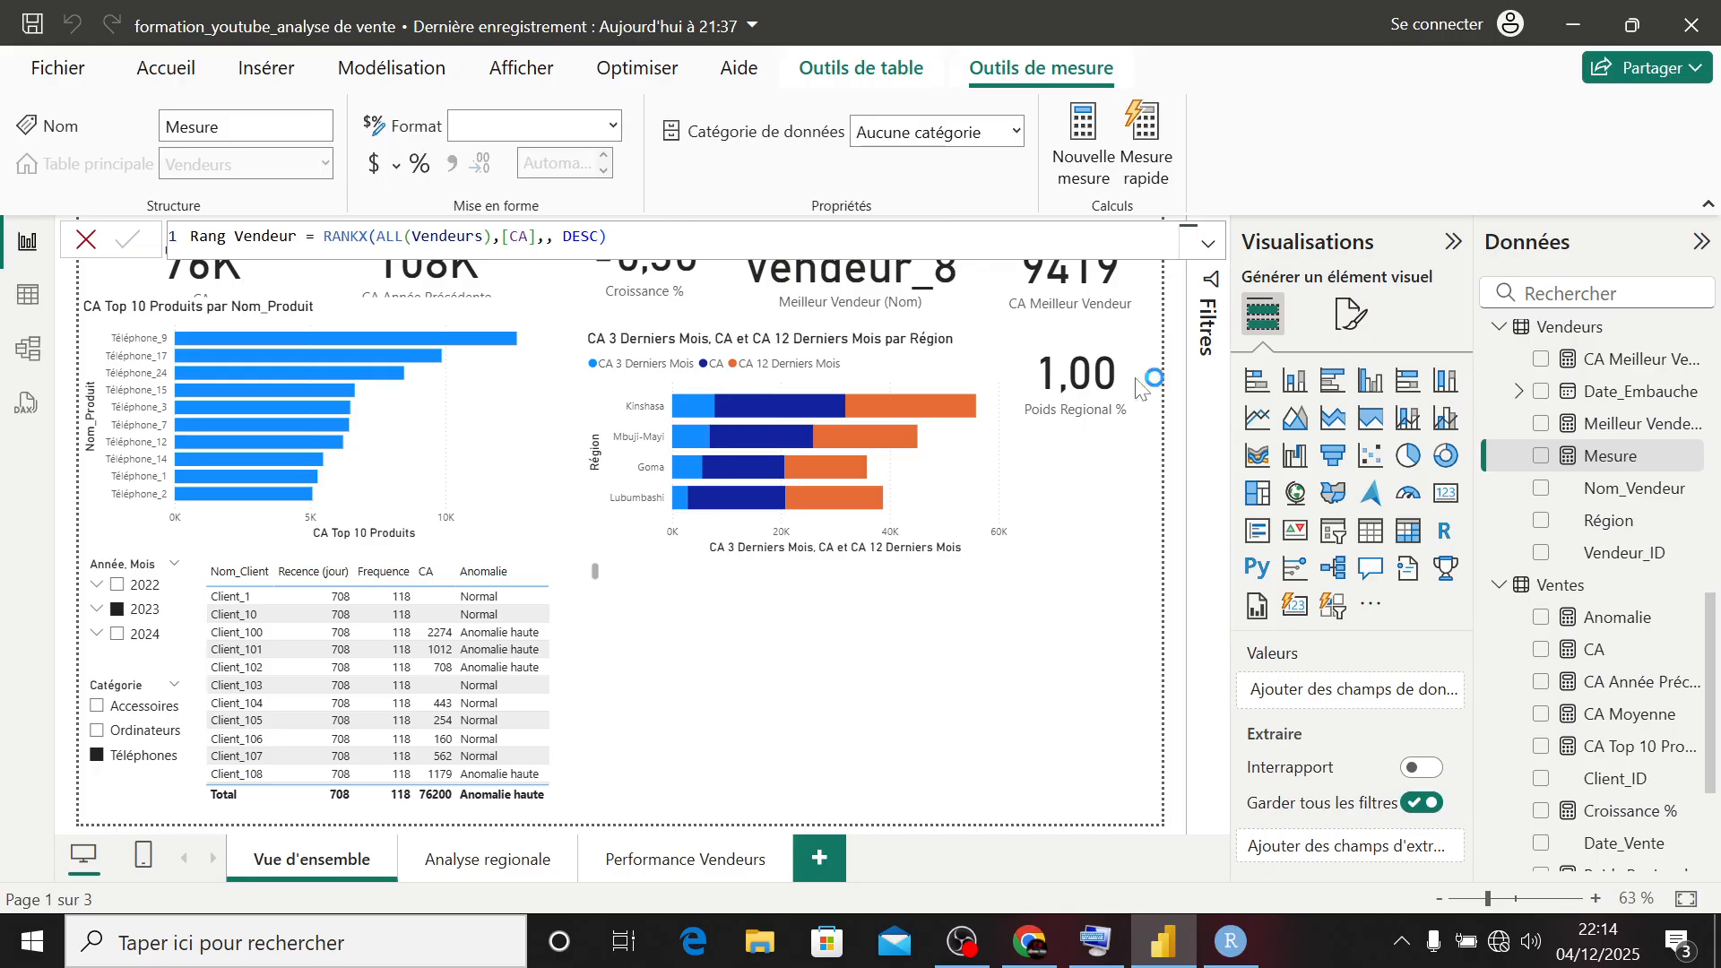
{"action": "key", "text": "Return"}
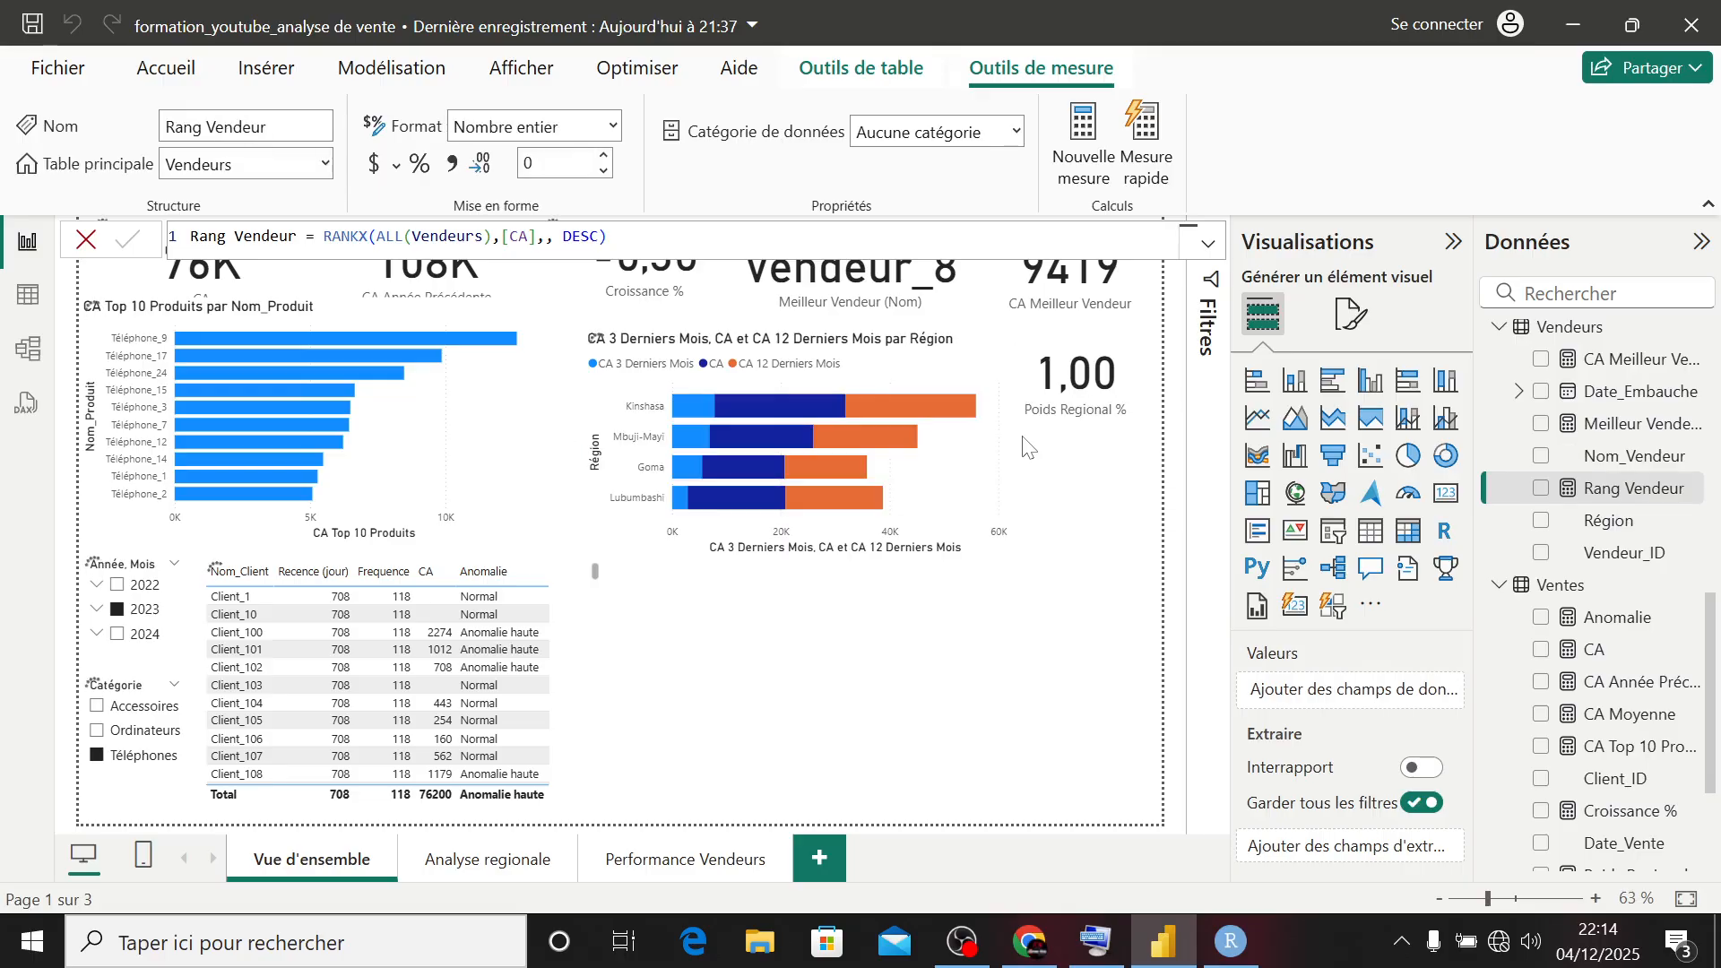
- Add a table with Nom_Vendeur, CA and Rang Vendeur beside the client table and narrow it to fit its columns
{"action": "left_click", "coordinate": [728, 672]}
{"action": "left_click", "coordinate": [1370, 530]}
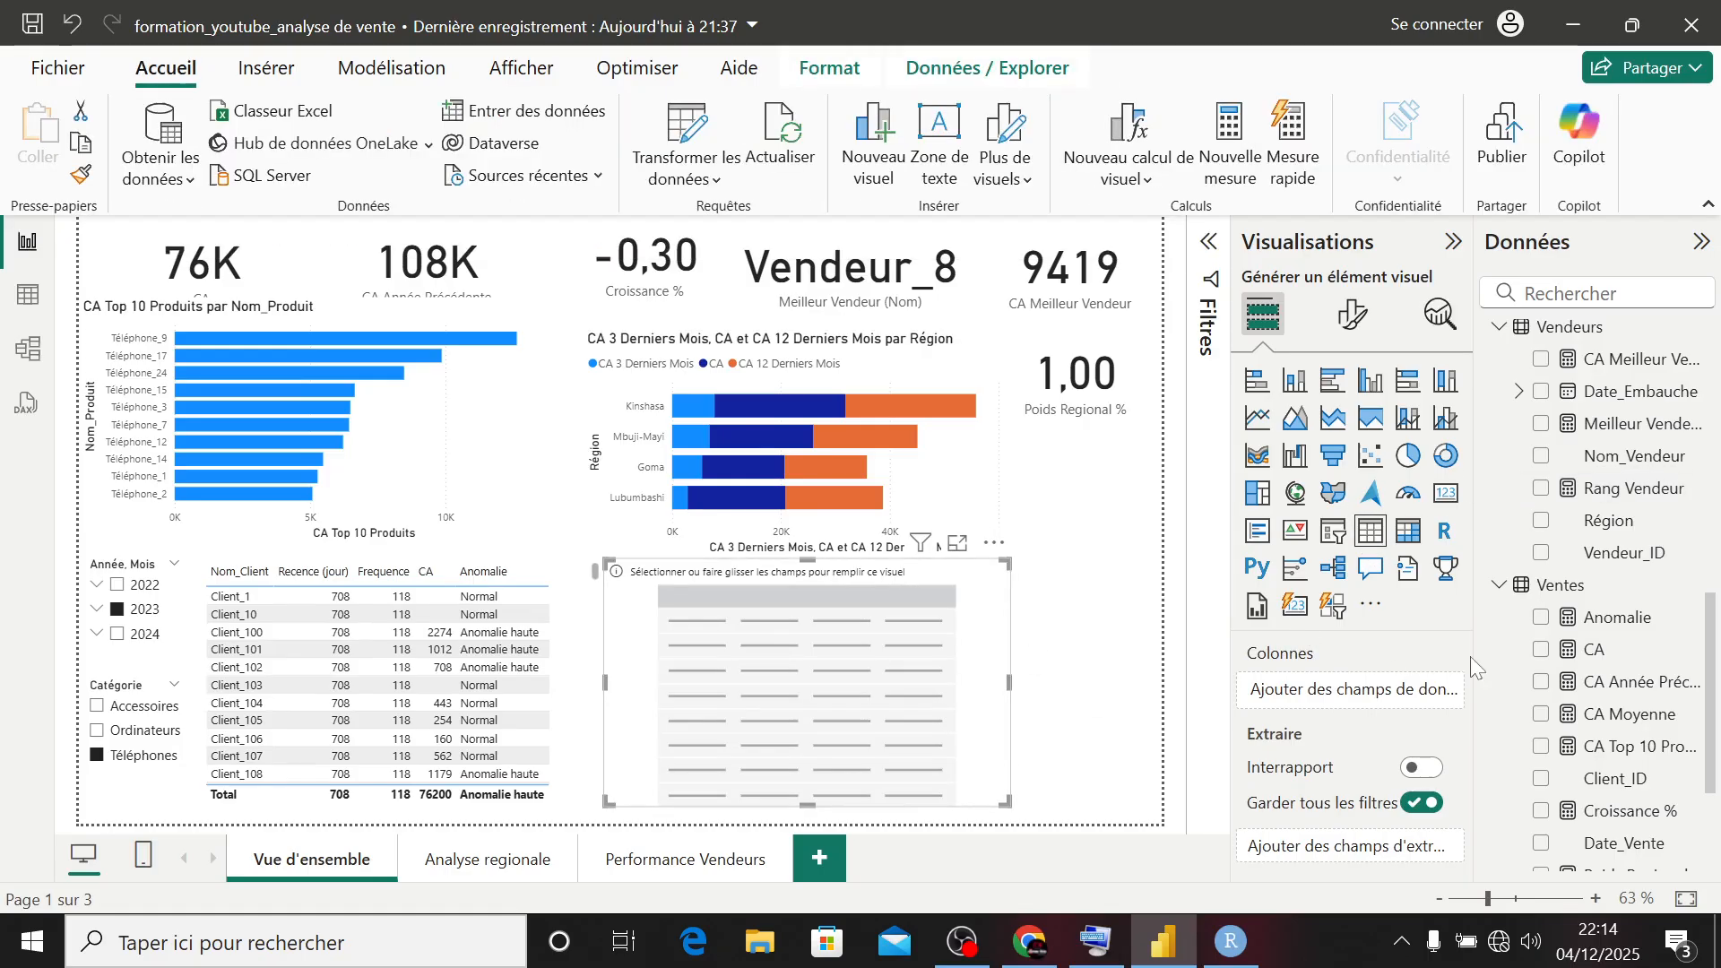
{"action": "left_click", "coordinate": [1541, 458]}
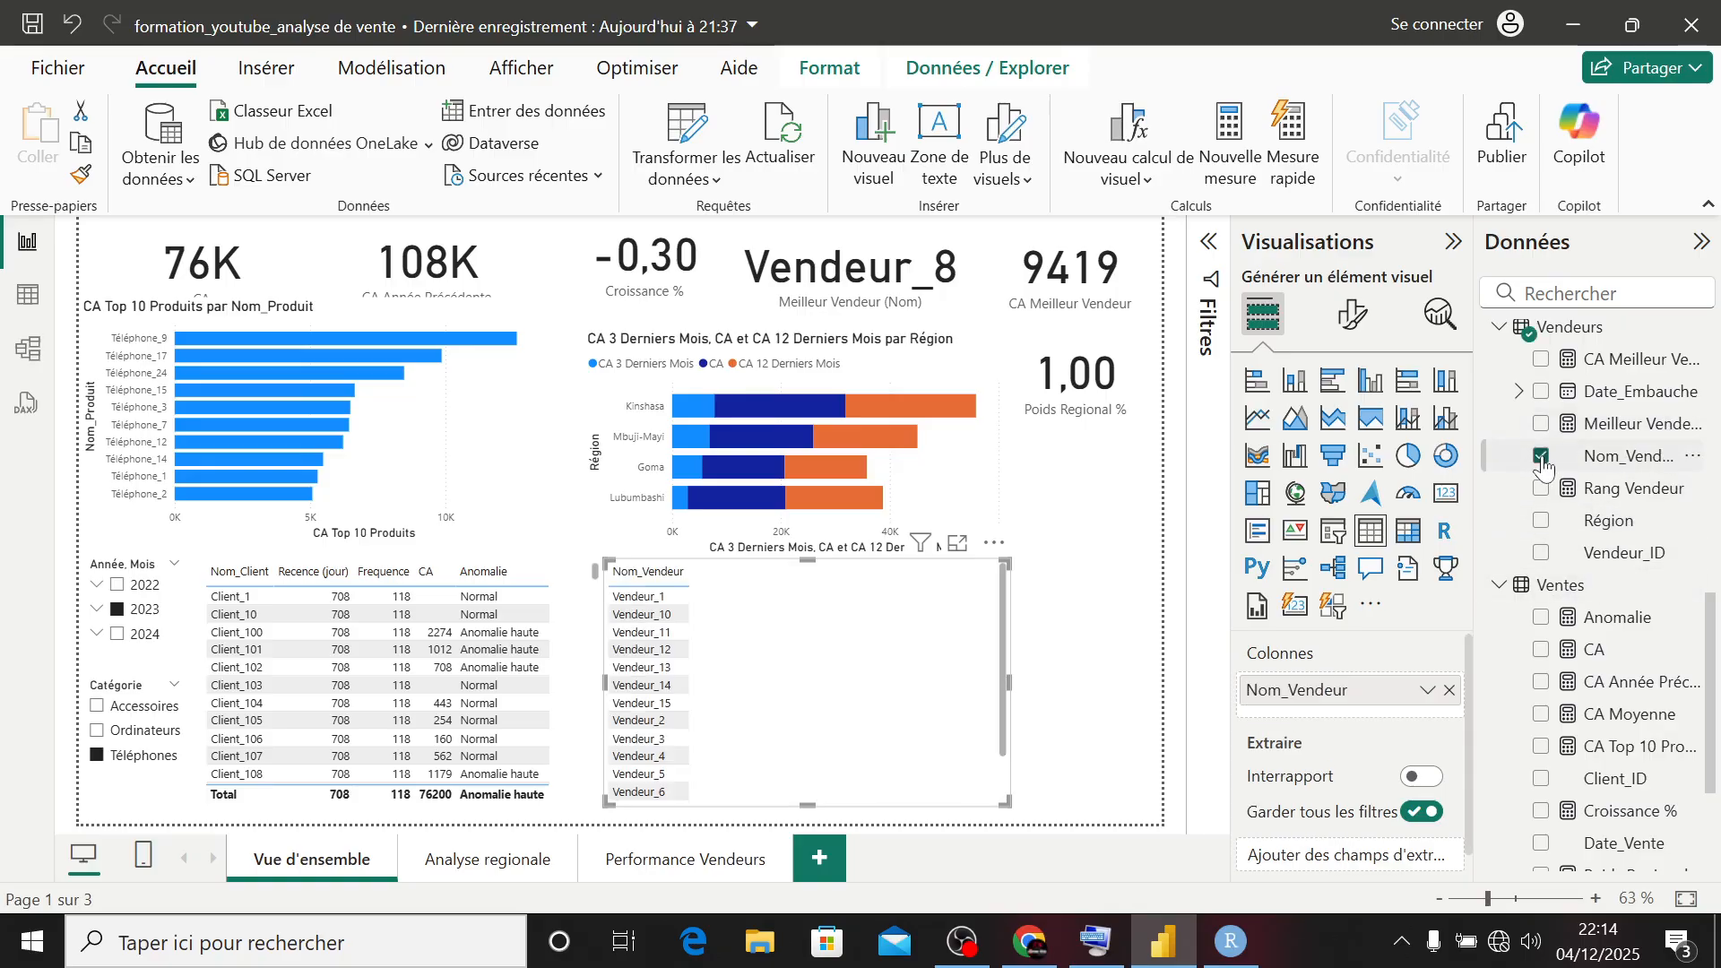
{"action": "left_click", "coordinate": [1541, 650]}
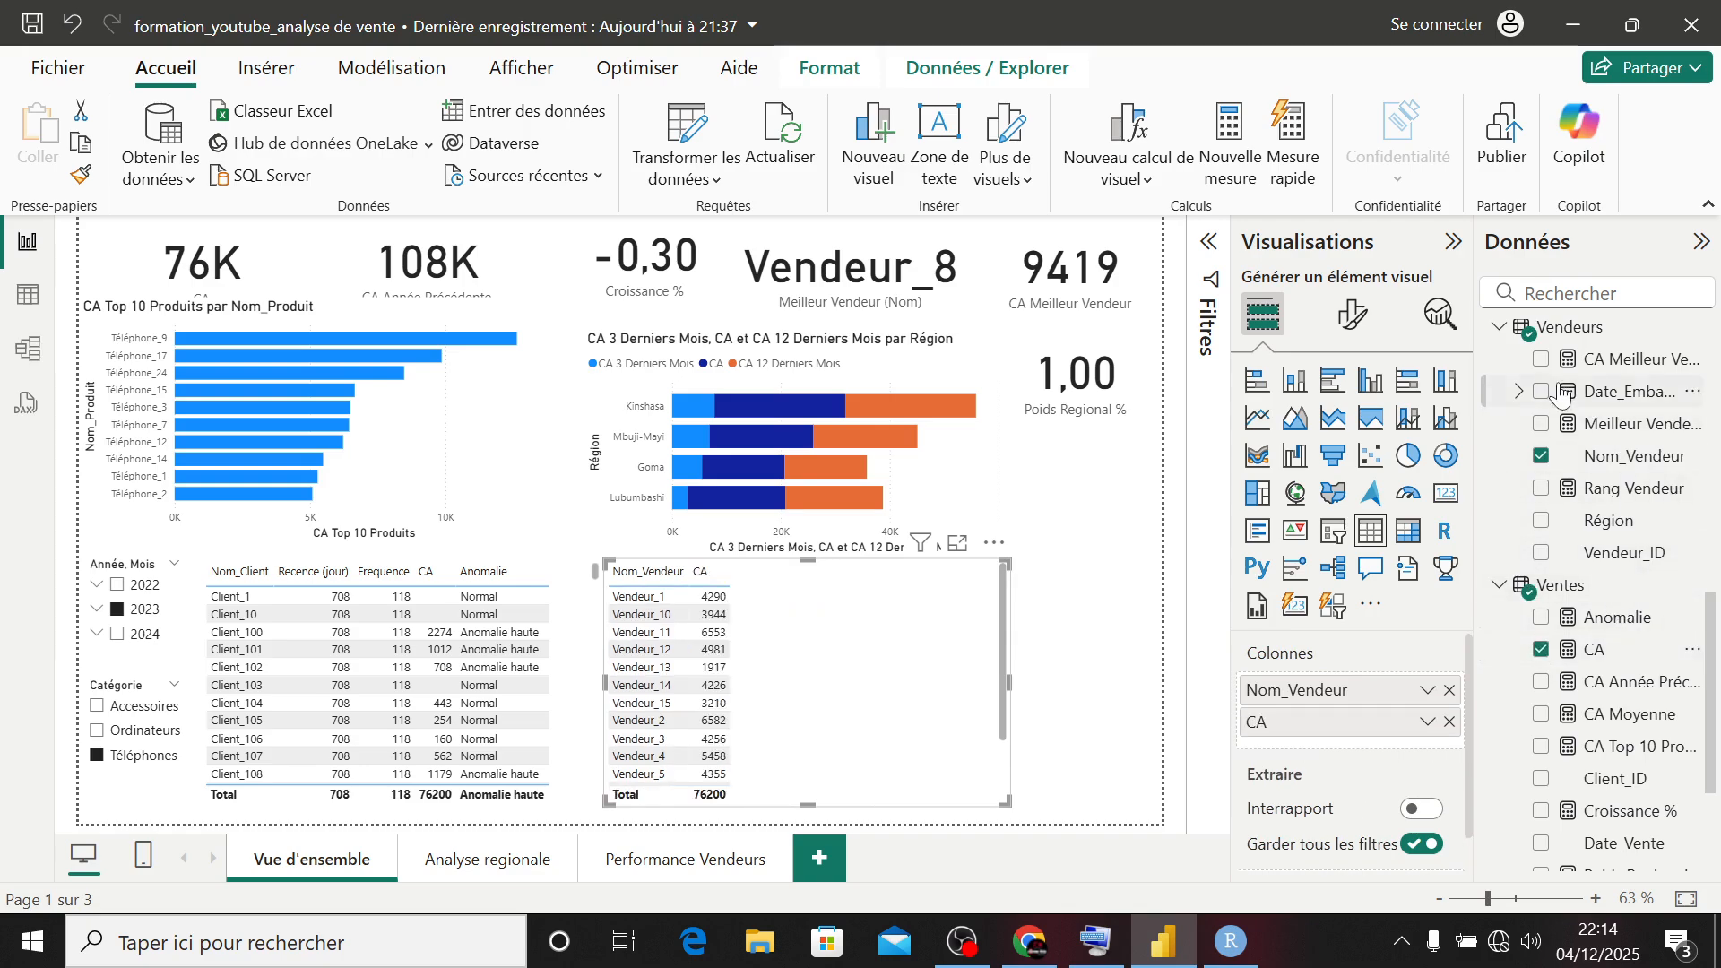
{"action": "left_click", "coordinate": [1542, 495]}
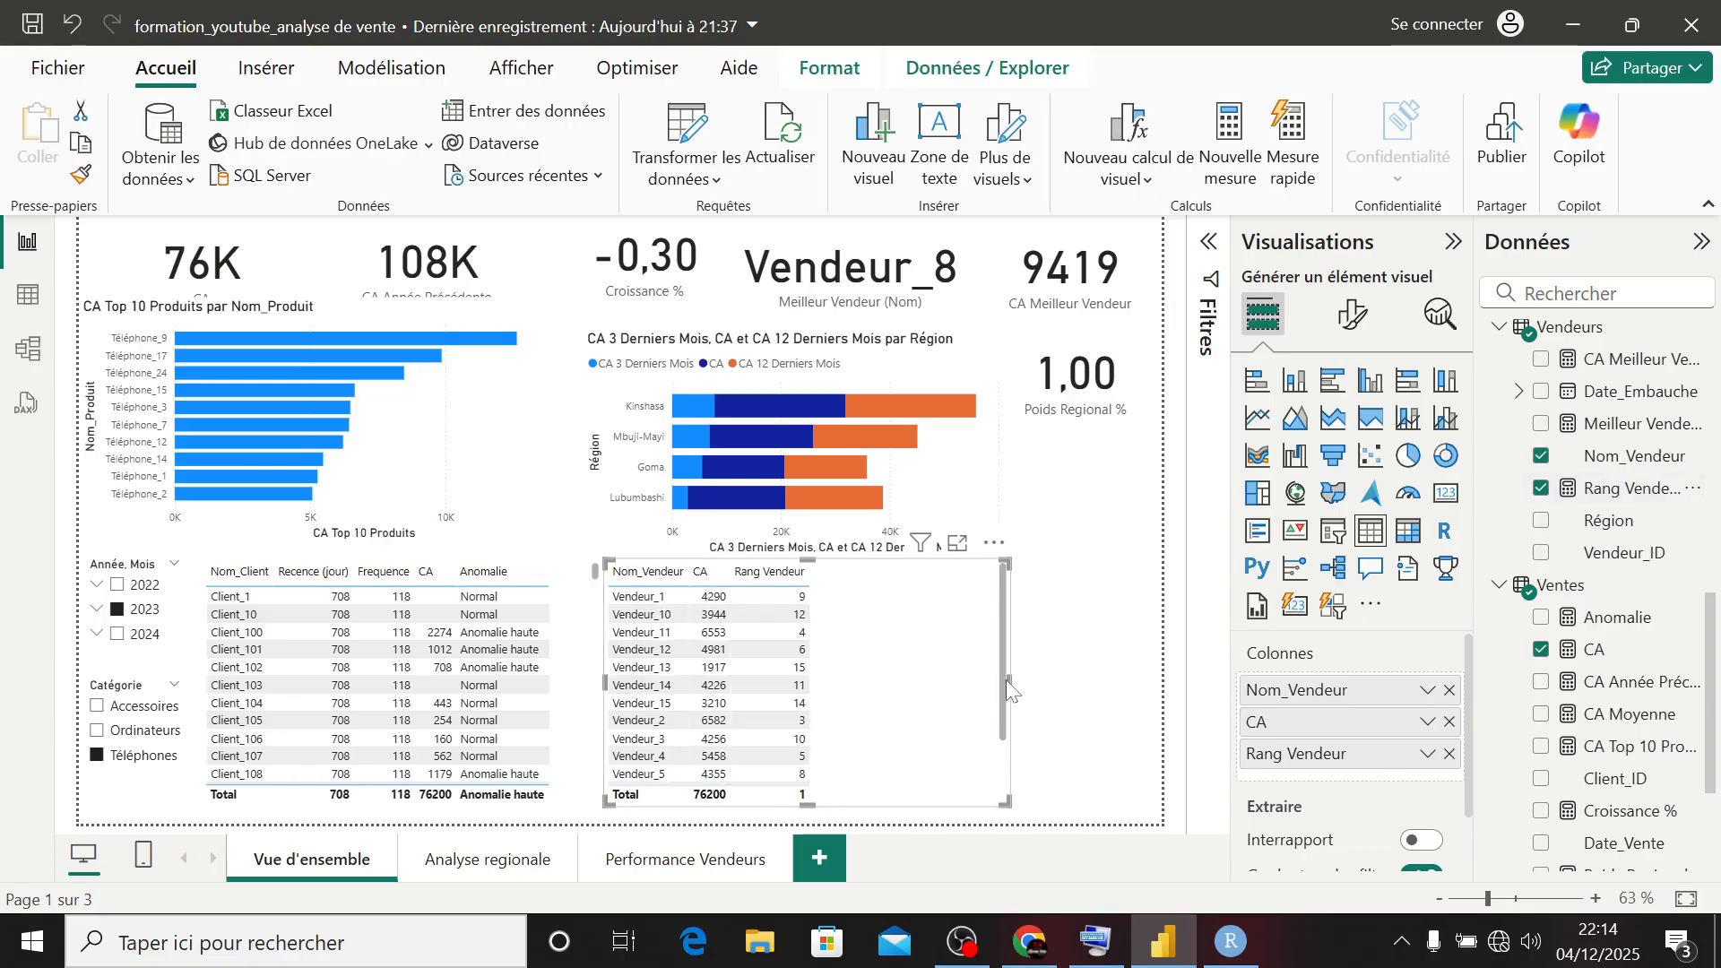
{"action": "left_click_drag", "start_coordinate": [1000, 679], "coordinate": [852, 672]}
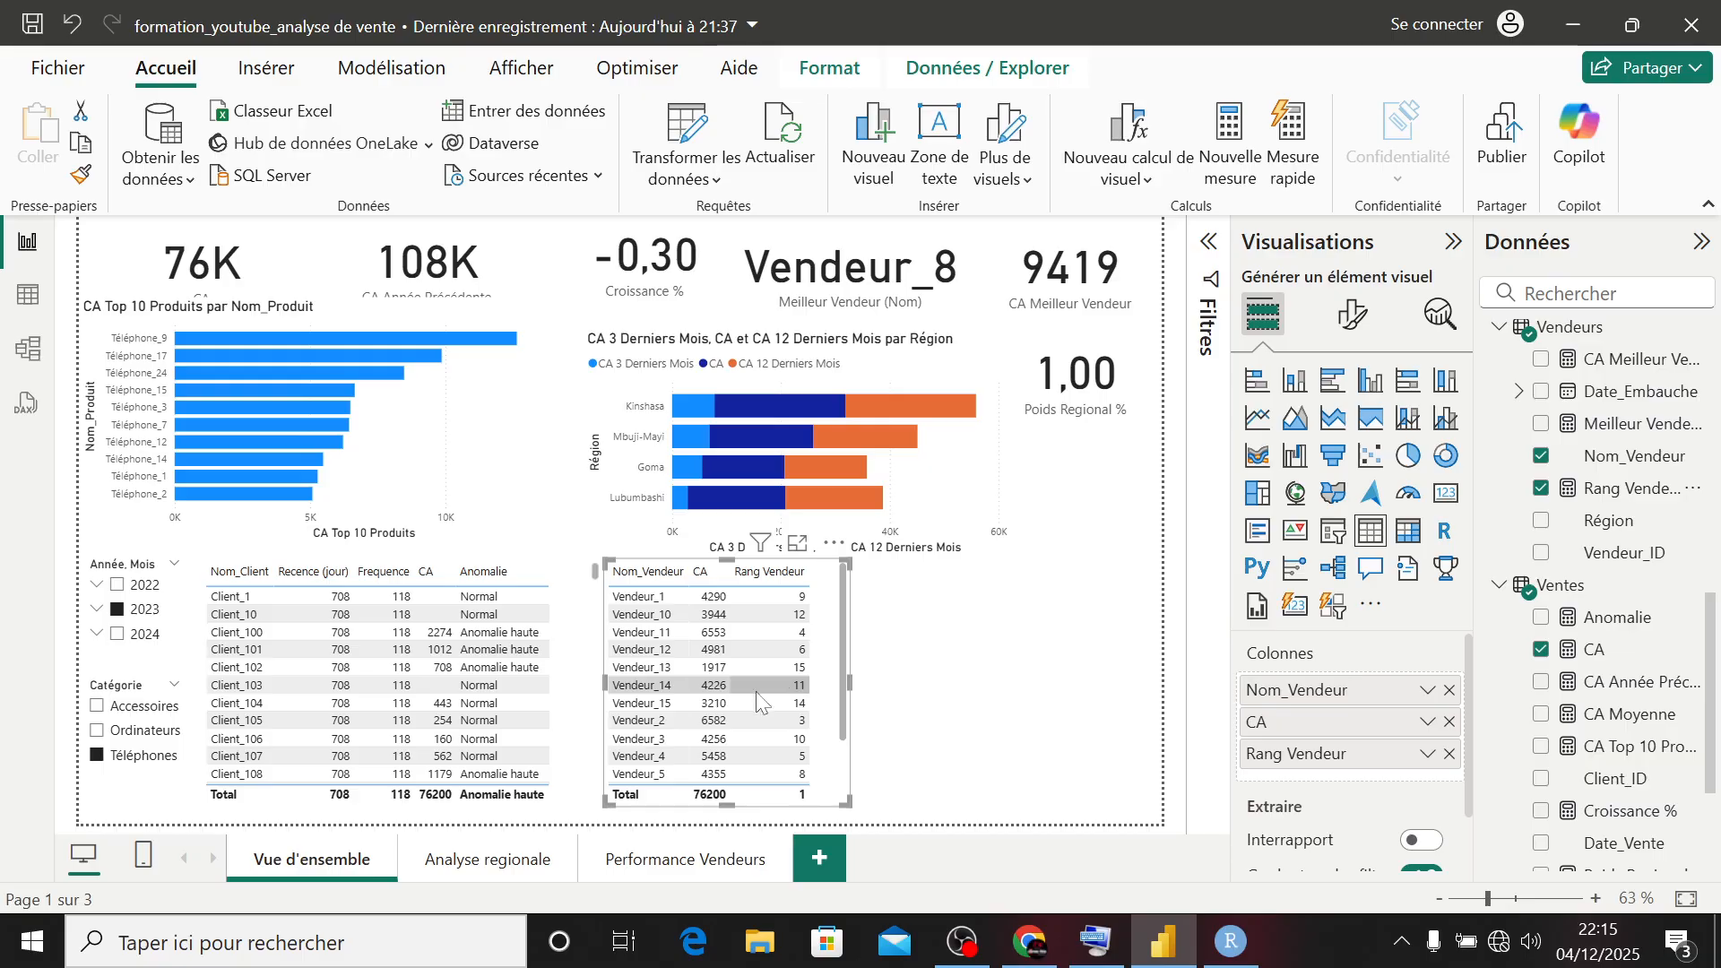
- Check the seller ranking without a year filter, for 2022 and again for 2023 using the year slicer
{"action": "left_click", "coordinate": [116, 611]}
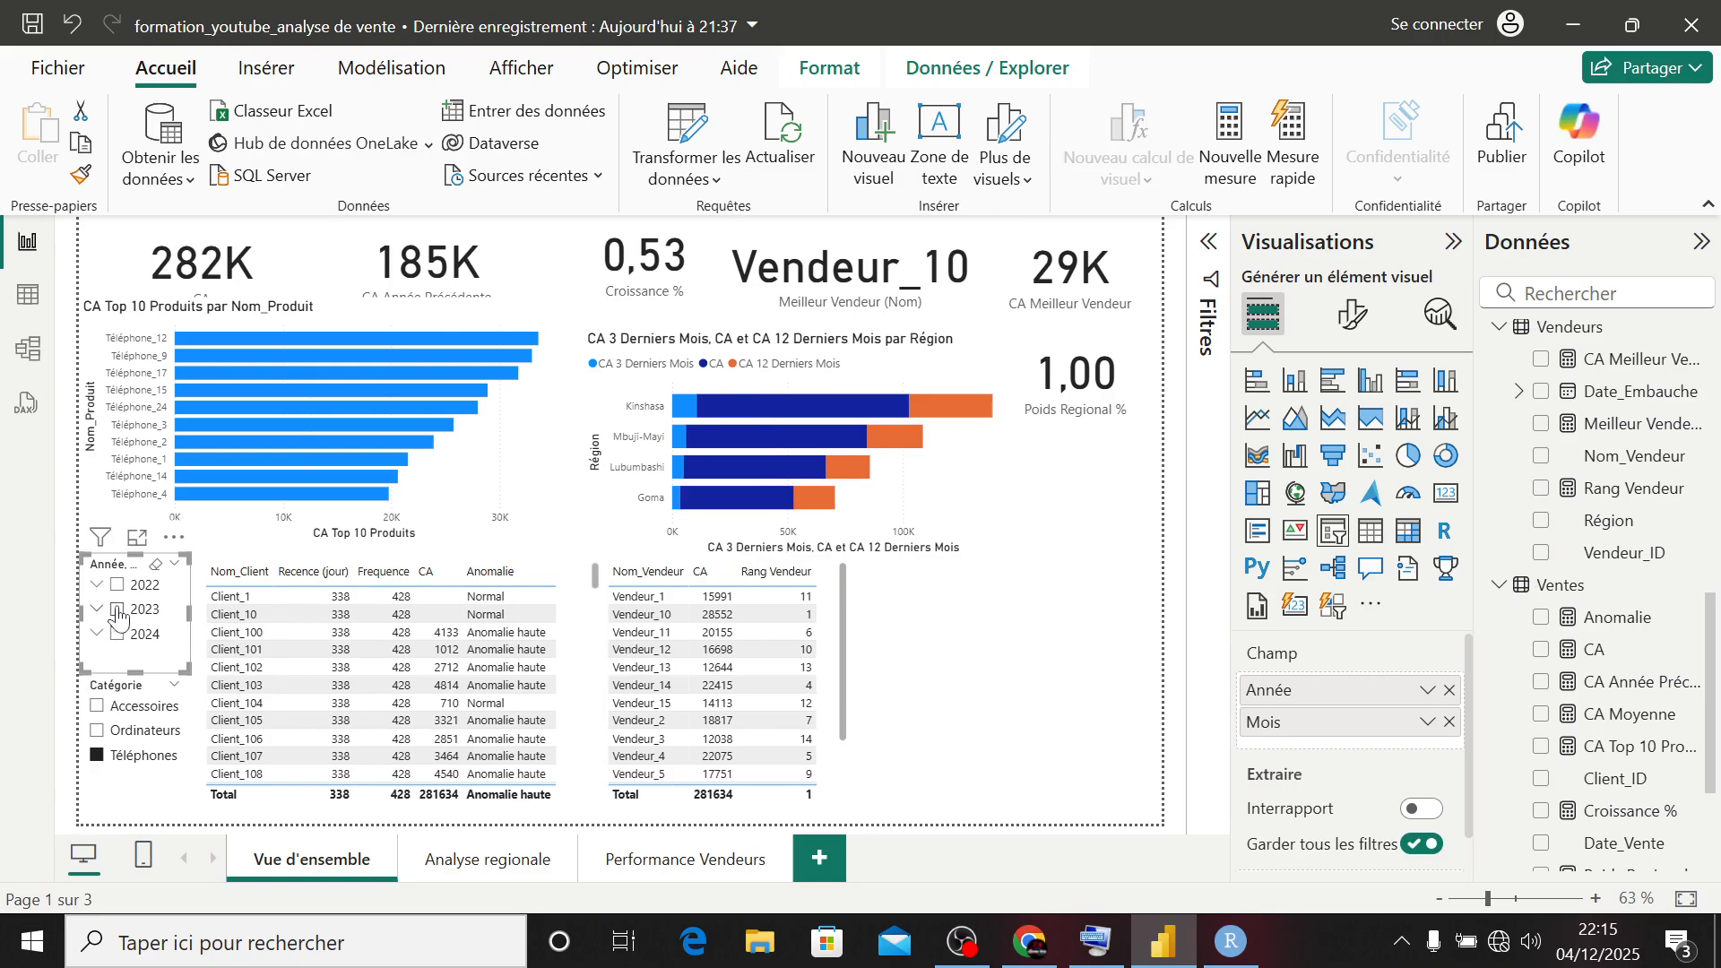
{"action": "left_click", "coordinate": [118, 588]}
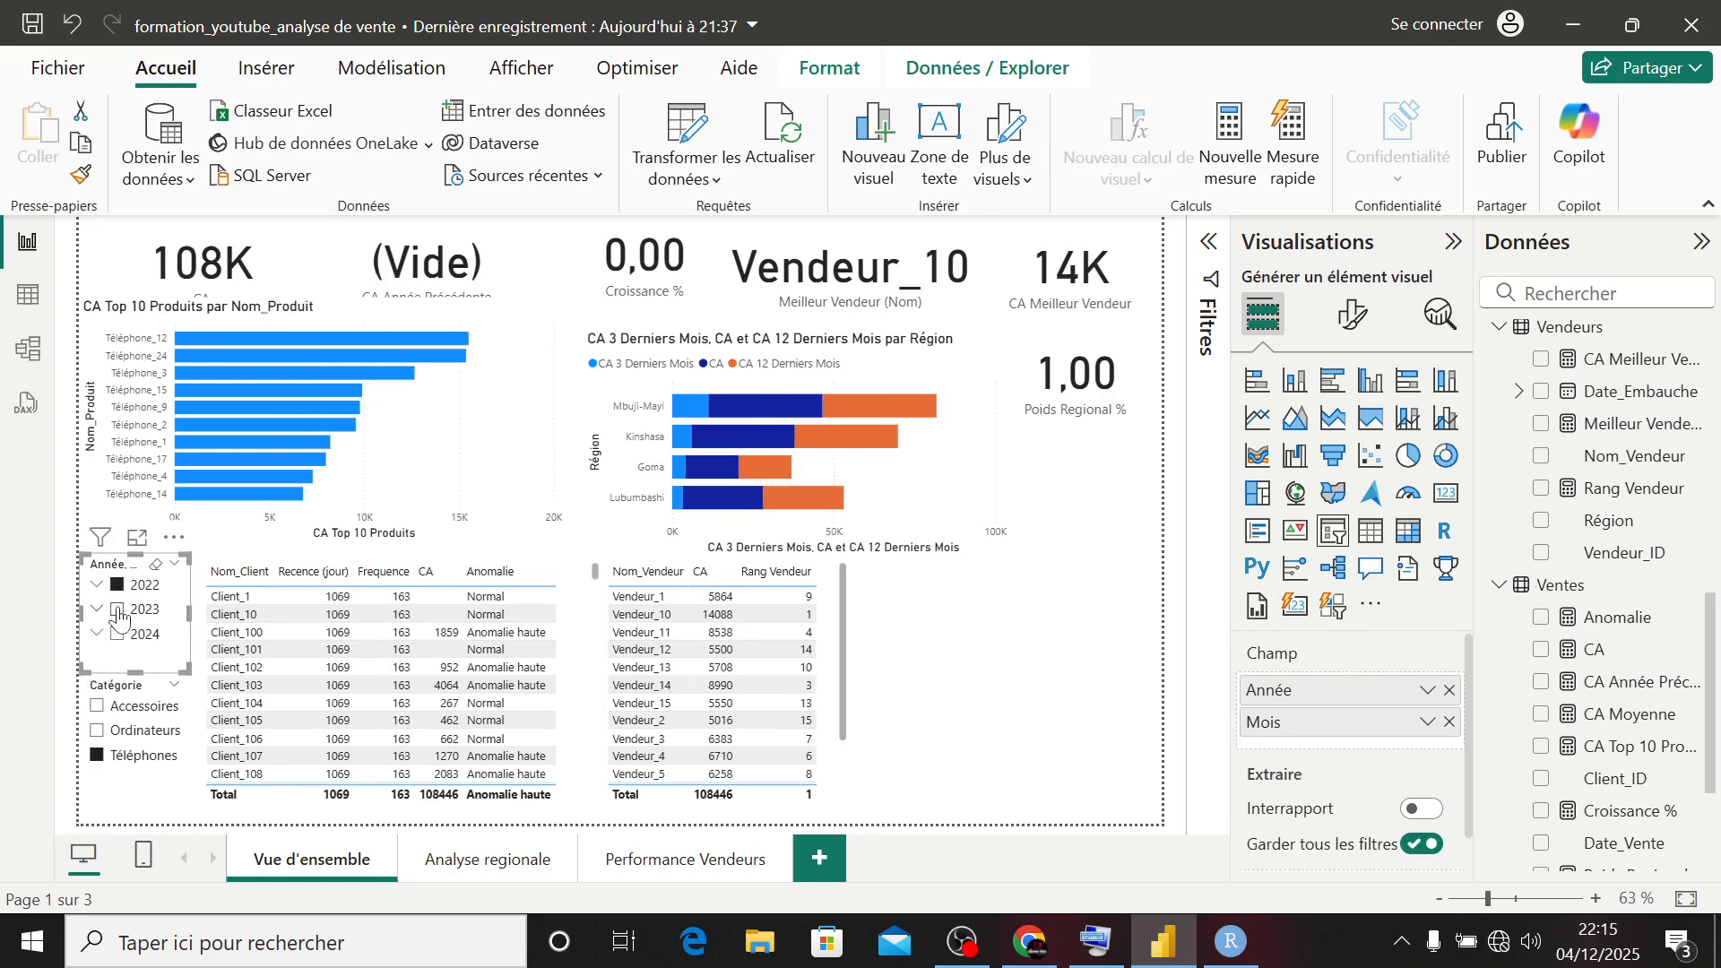
{"action": "left_click", "coordinate": [117, 609]}
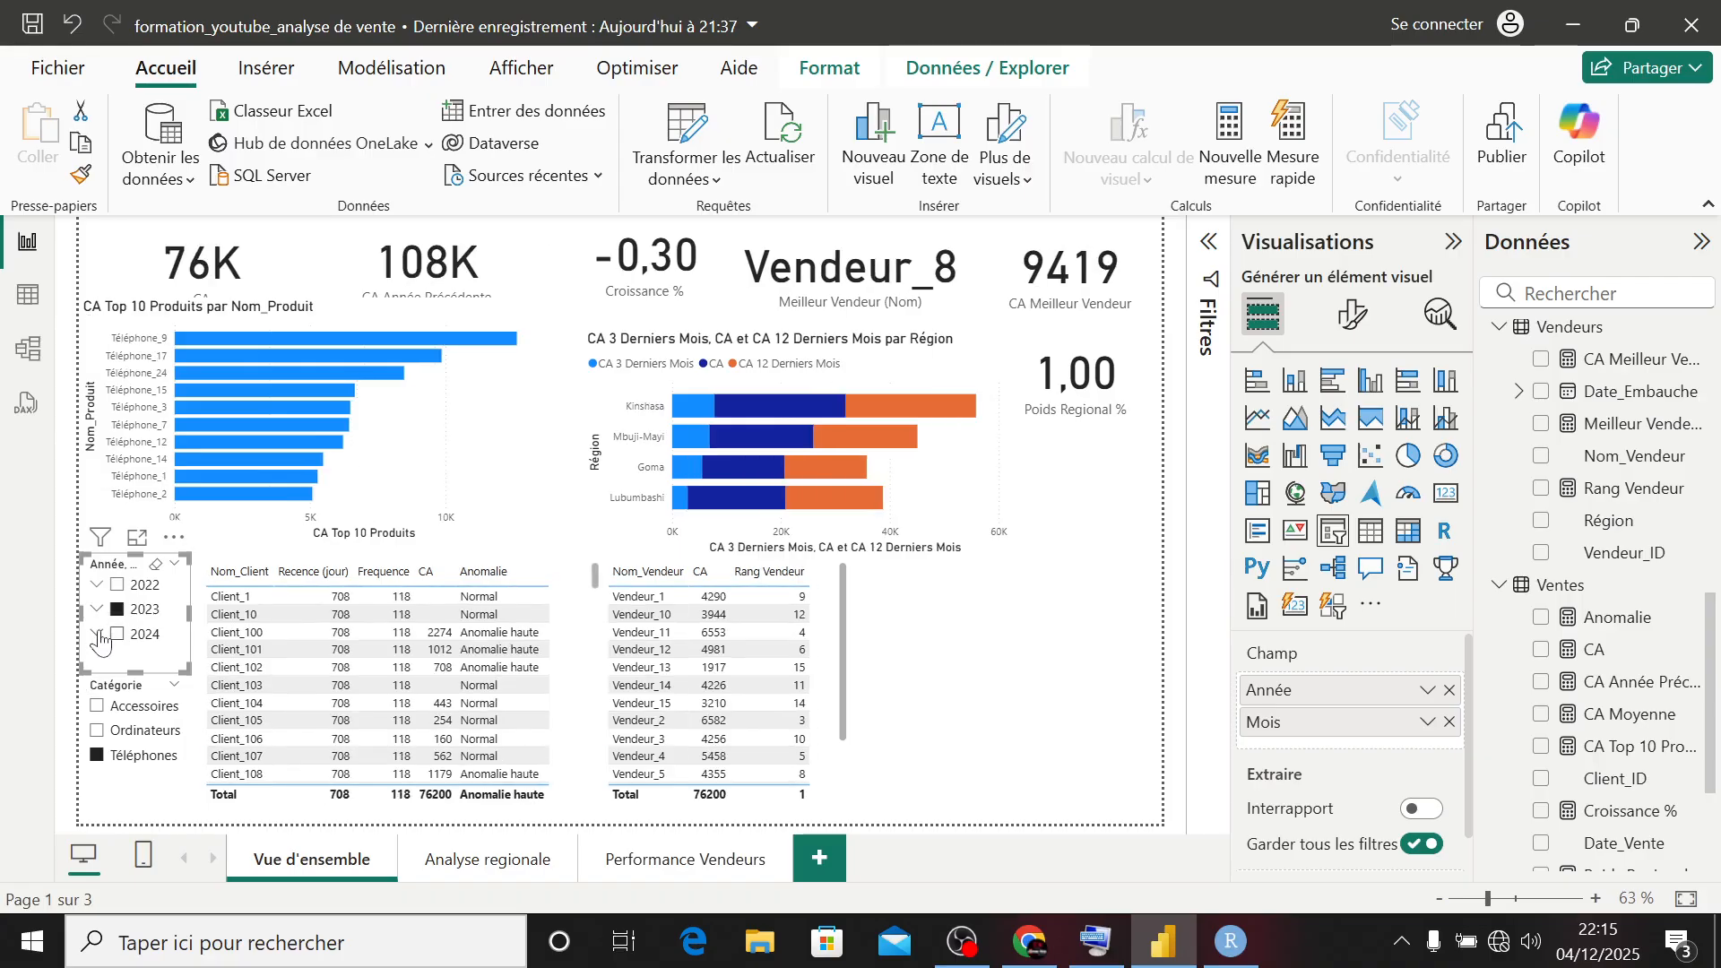
- Expand 2024 in the year slicer and compare the seller ranking for août, avr, déc and janv
{"action": "left_click", "coordinate": [98, 635]}
{"action": "left_click", "coordinate": [135, 659]}
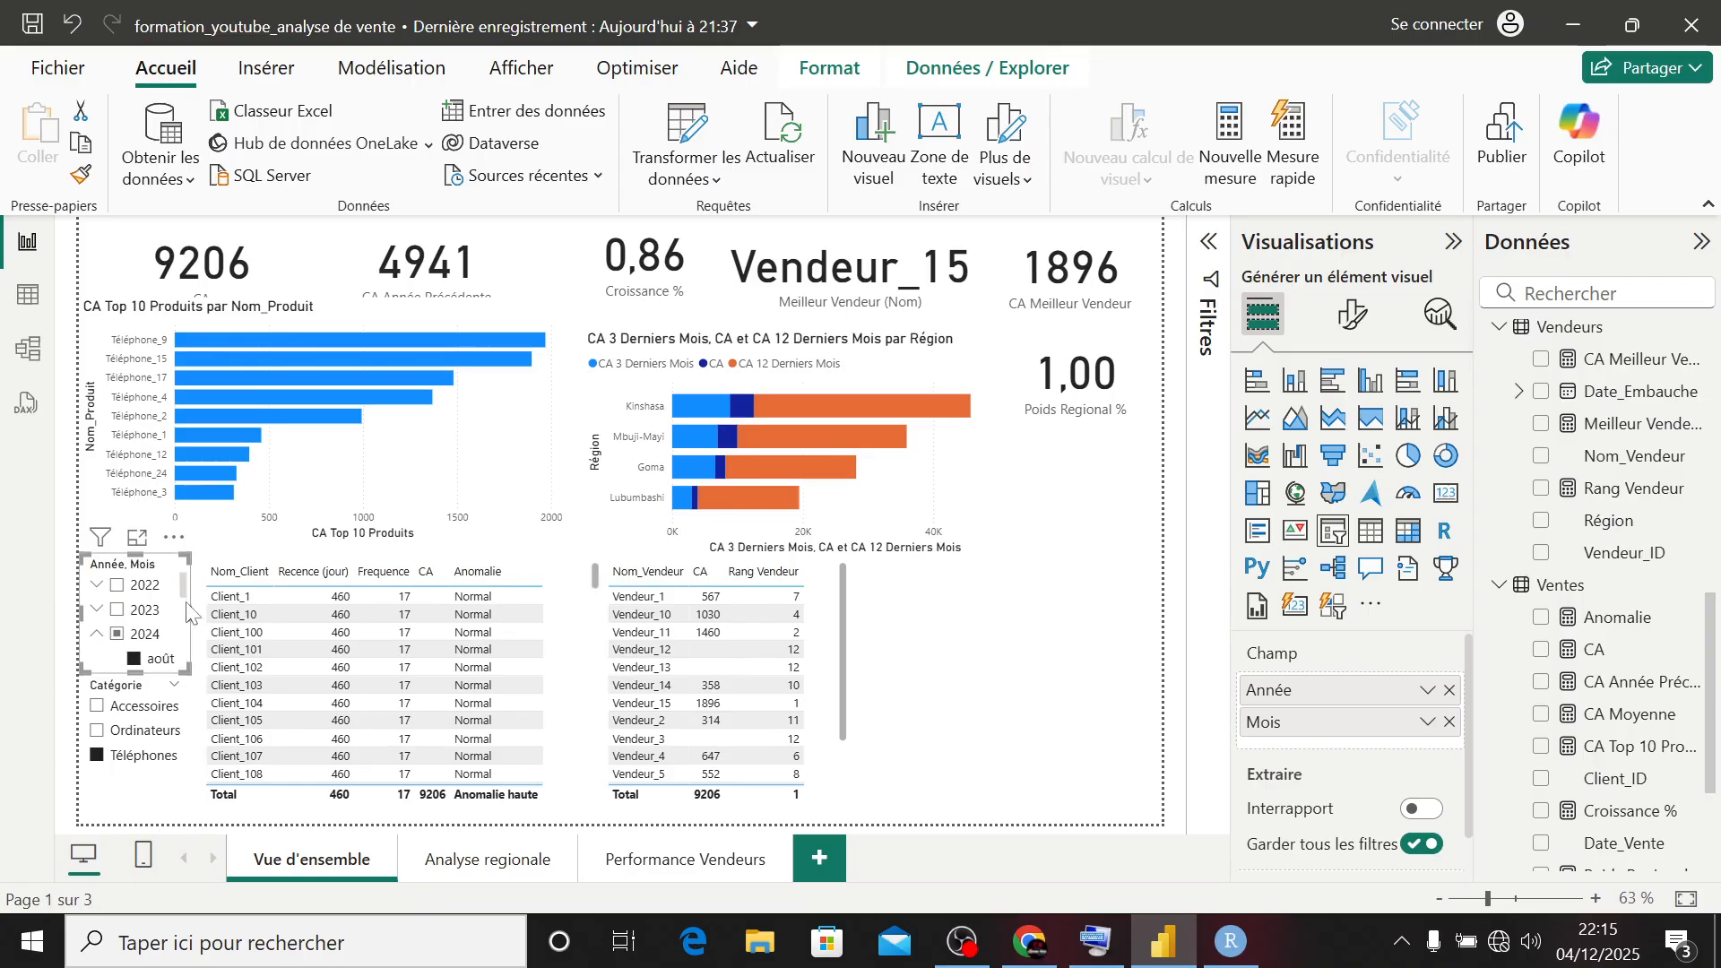
{"action": "scroll", "coordinate": [148, 627], "scroll_direction": "down", "scroll_amount": 2}
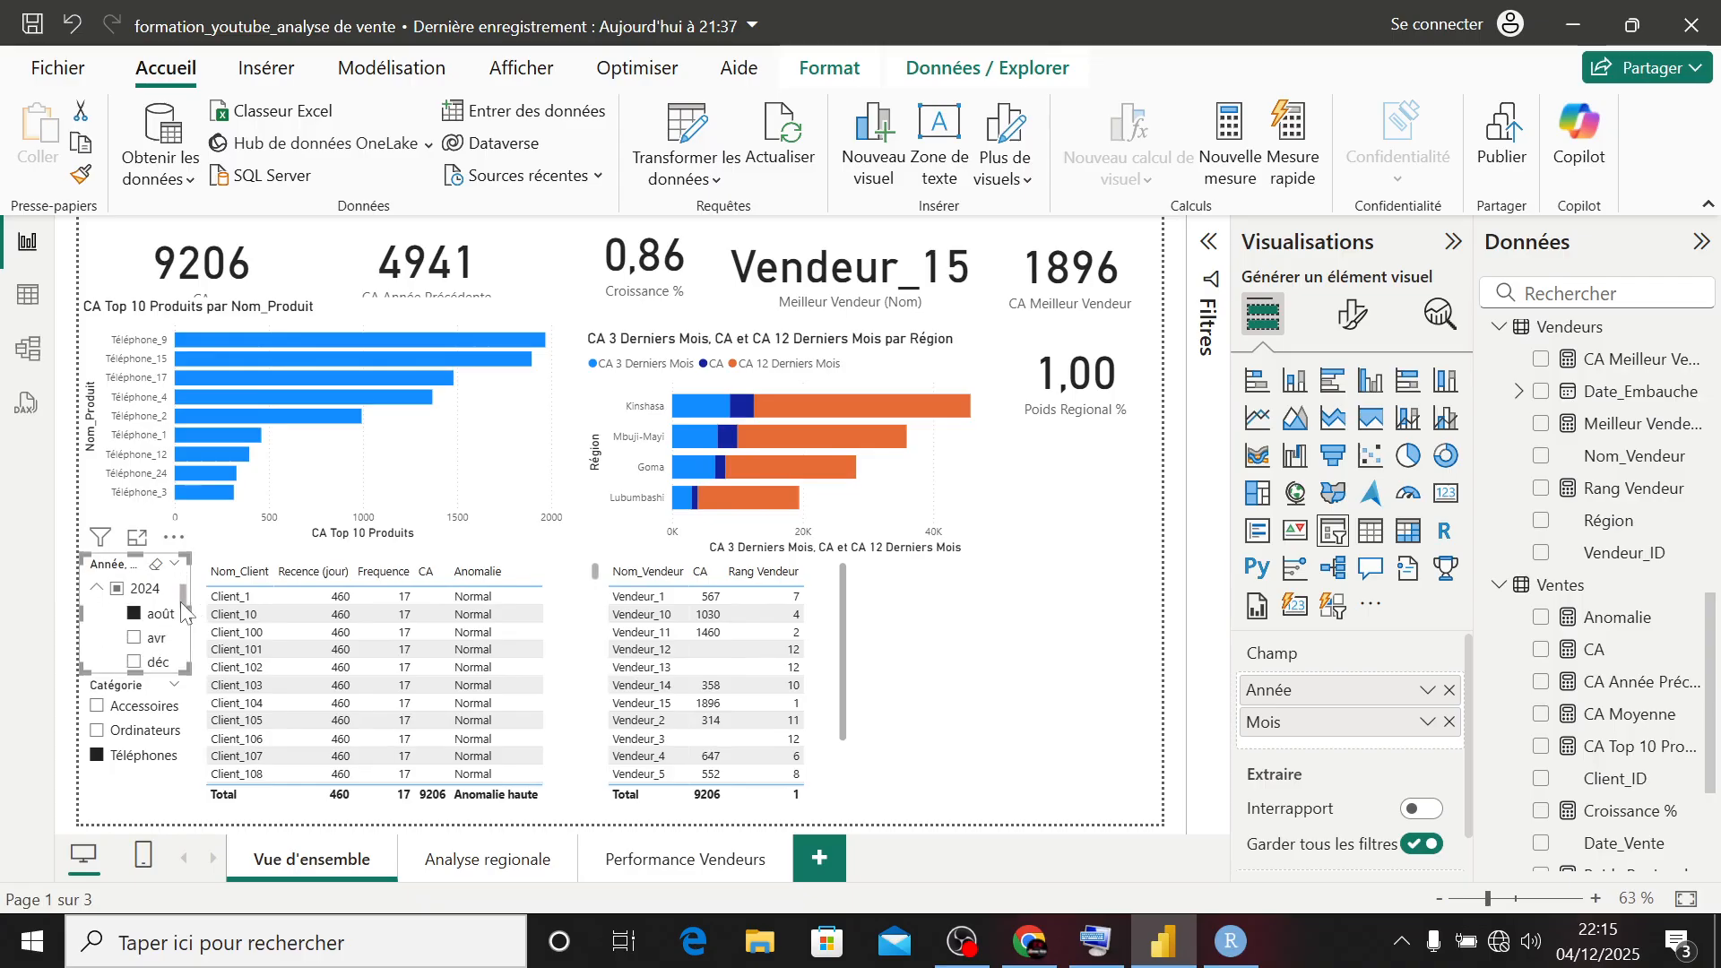
{"action": "left_click", "coordinate": [136, 627]}
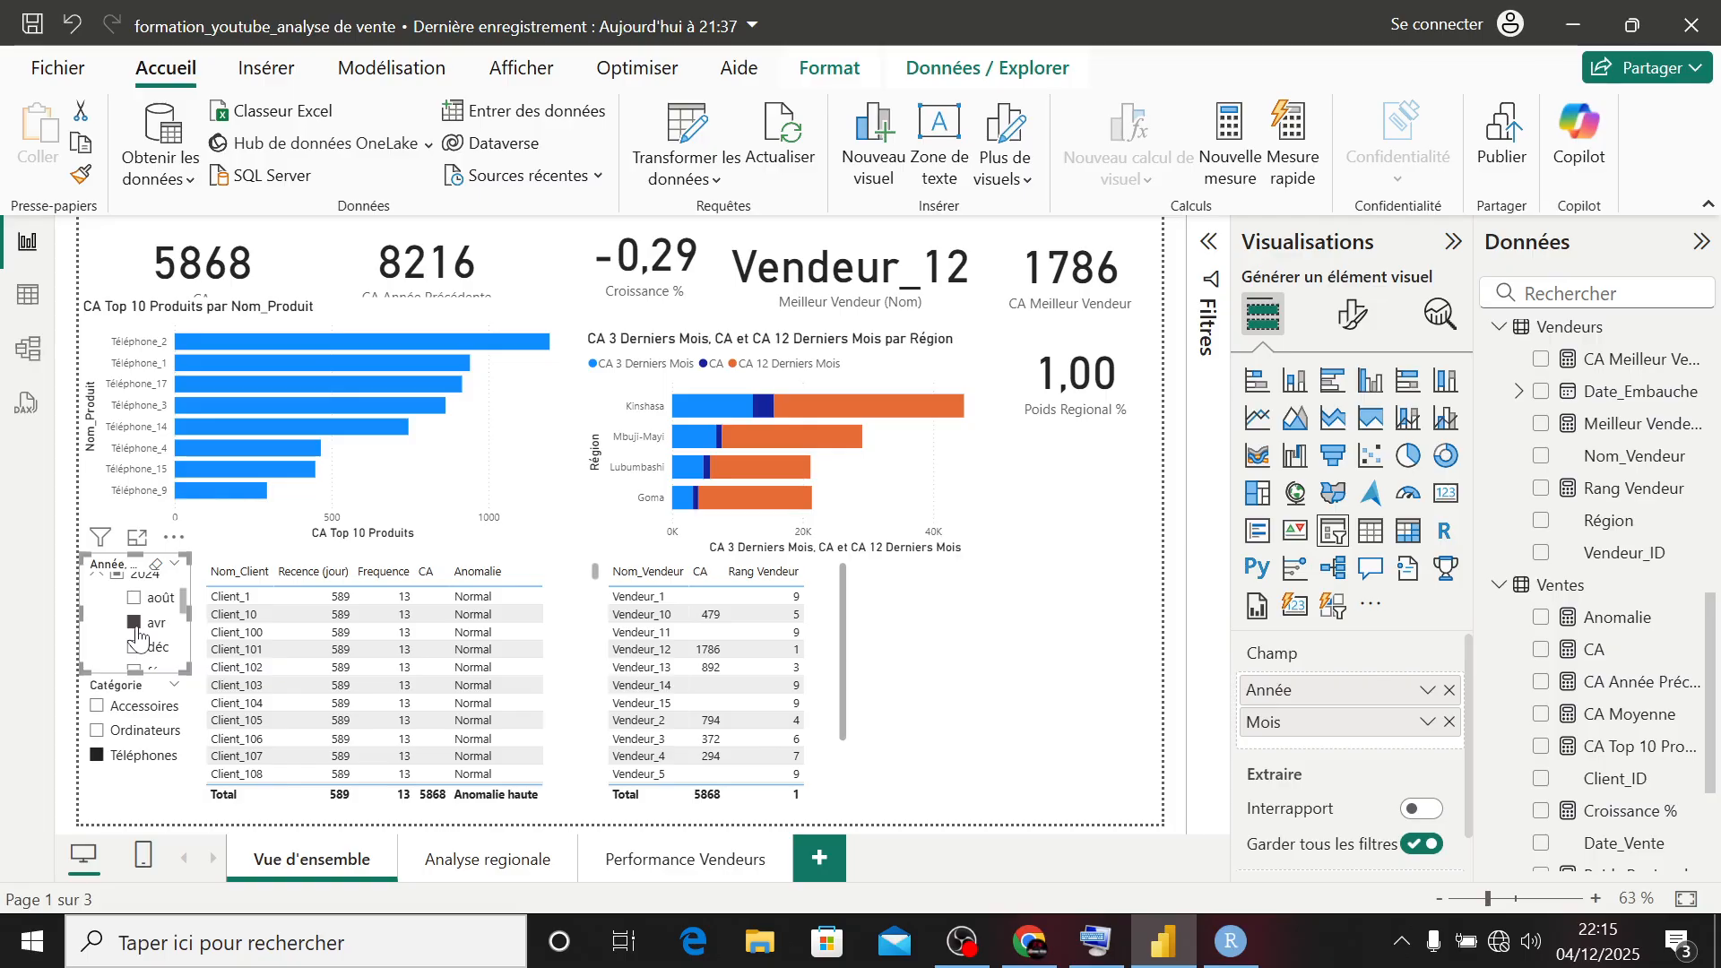
{"action": "left_click", "coordinate": [135, 652]}
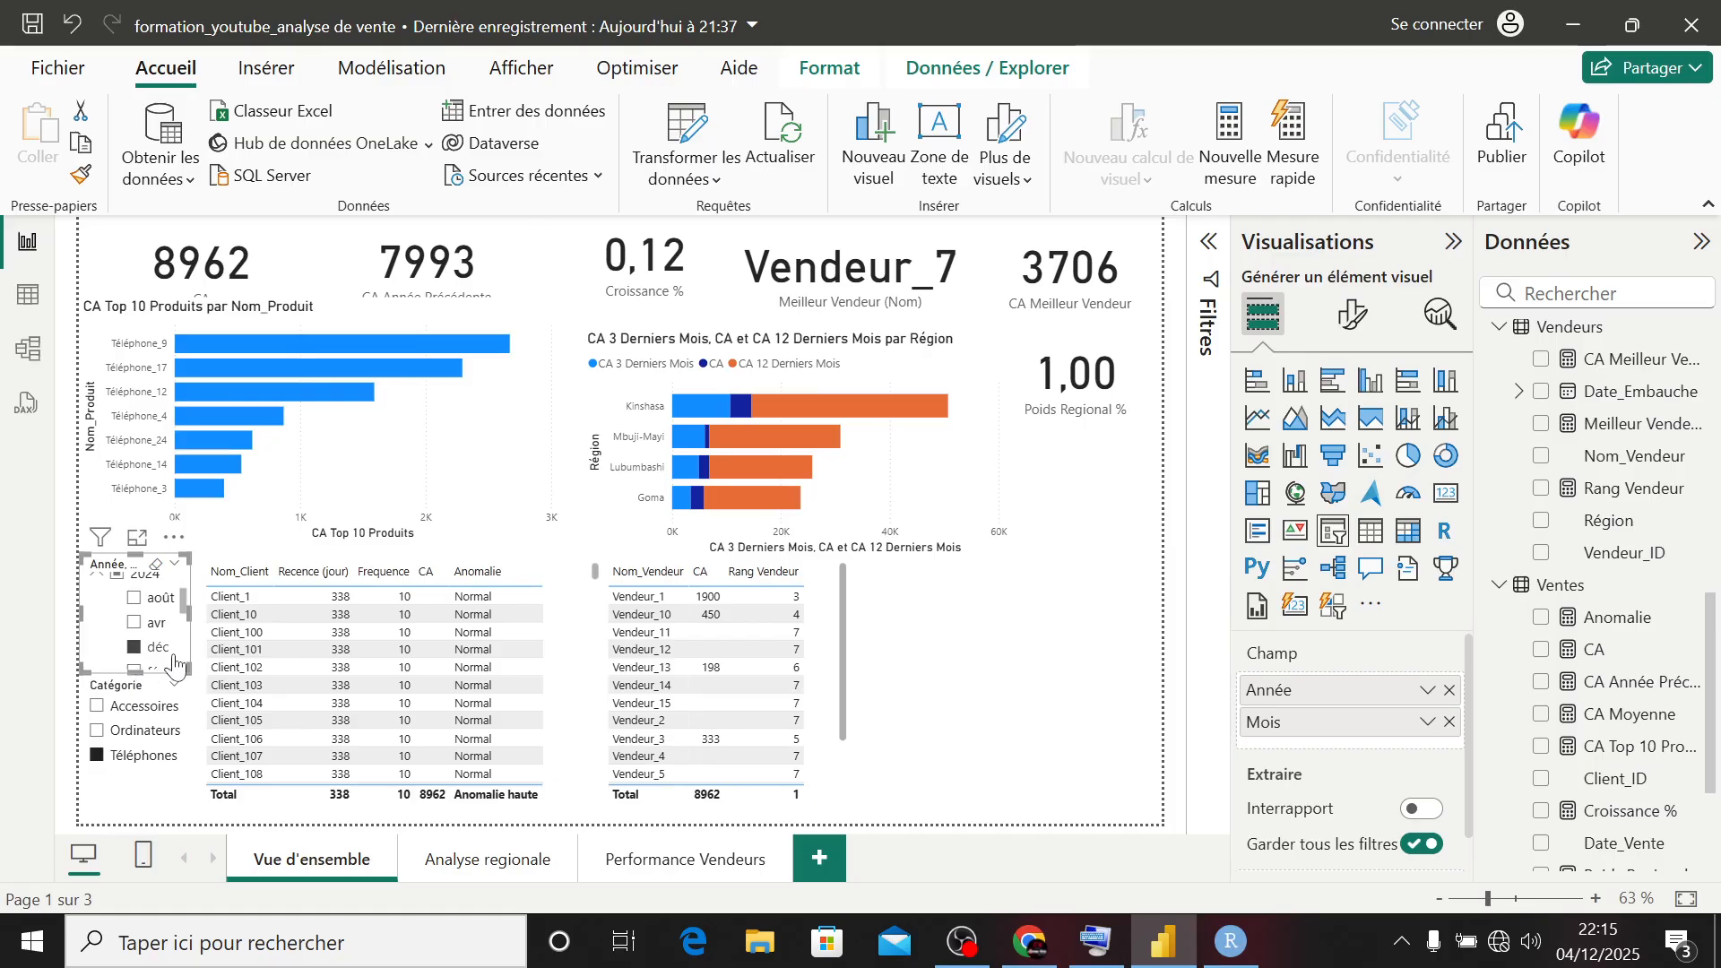
{"action": "scroll", "coordinate": [183, 615], "scroll_direction": "down", "scroll_amount": 2}
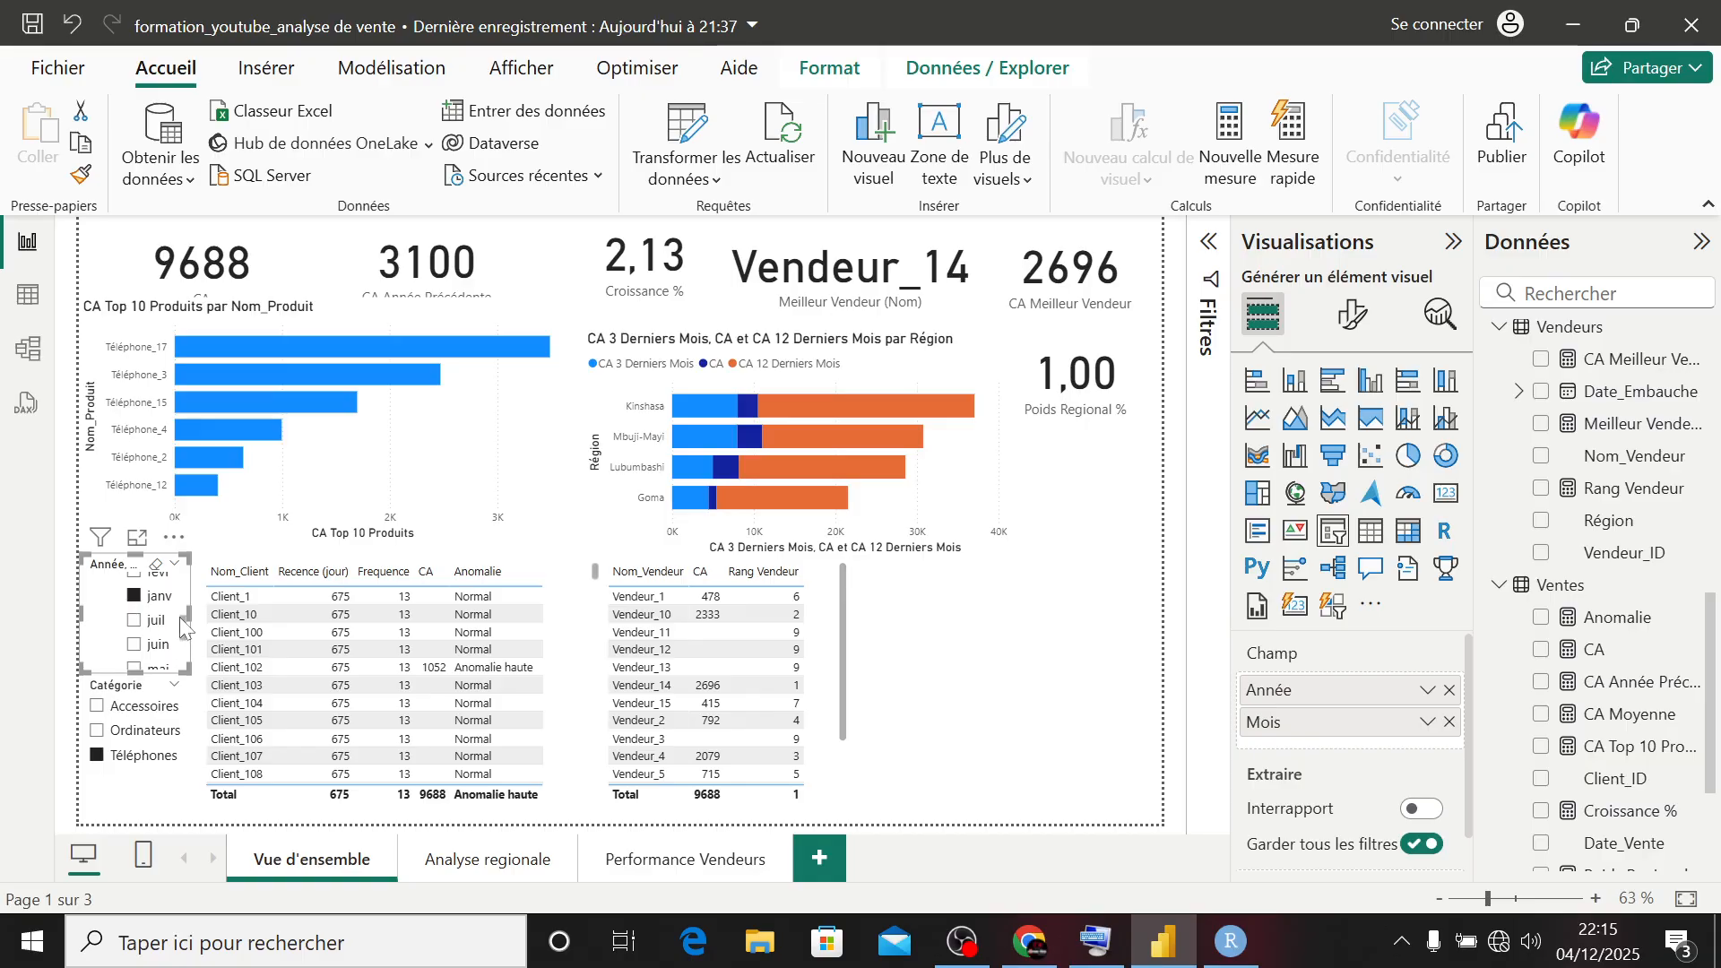
{"action": "left_click_drag", "start_coordinate": [184, 625], "coordinate": [180, 567]}
- Filter the report to the whole of 2024, clear the year filter again and deselect the slicer
{"action": "left_click", "coordinate": [117, 634]}
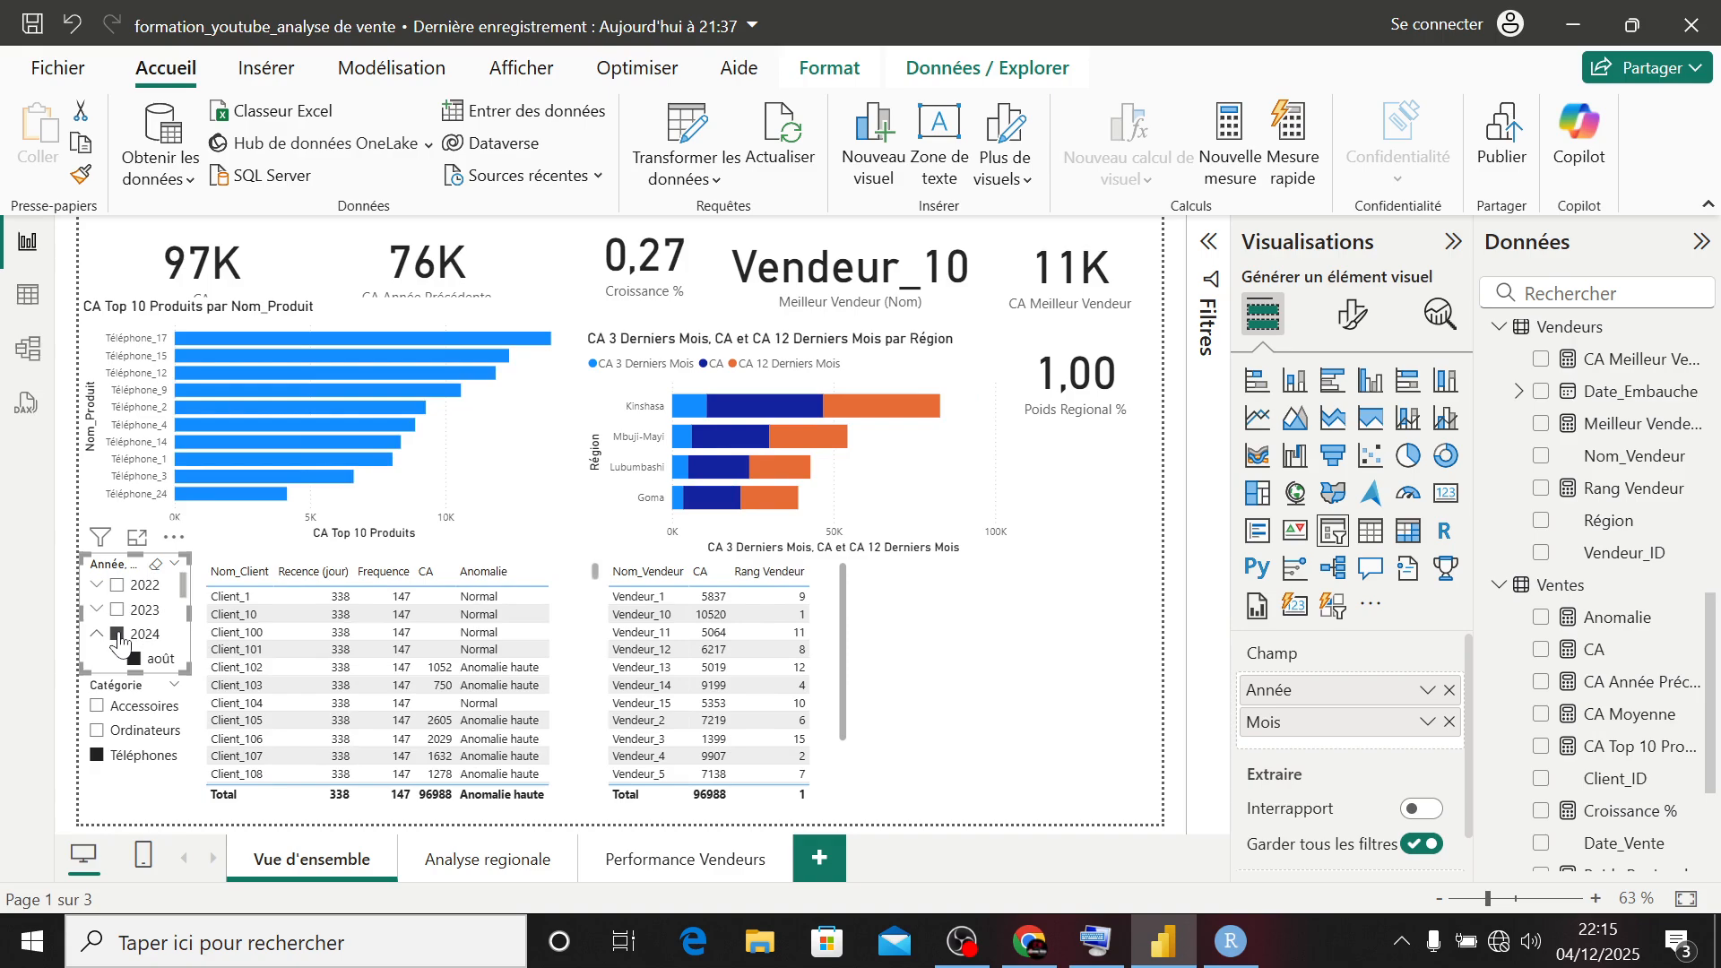
{"action": "left_click", "coordinate": [117, 635]}
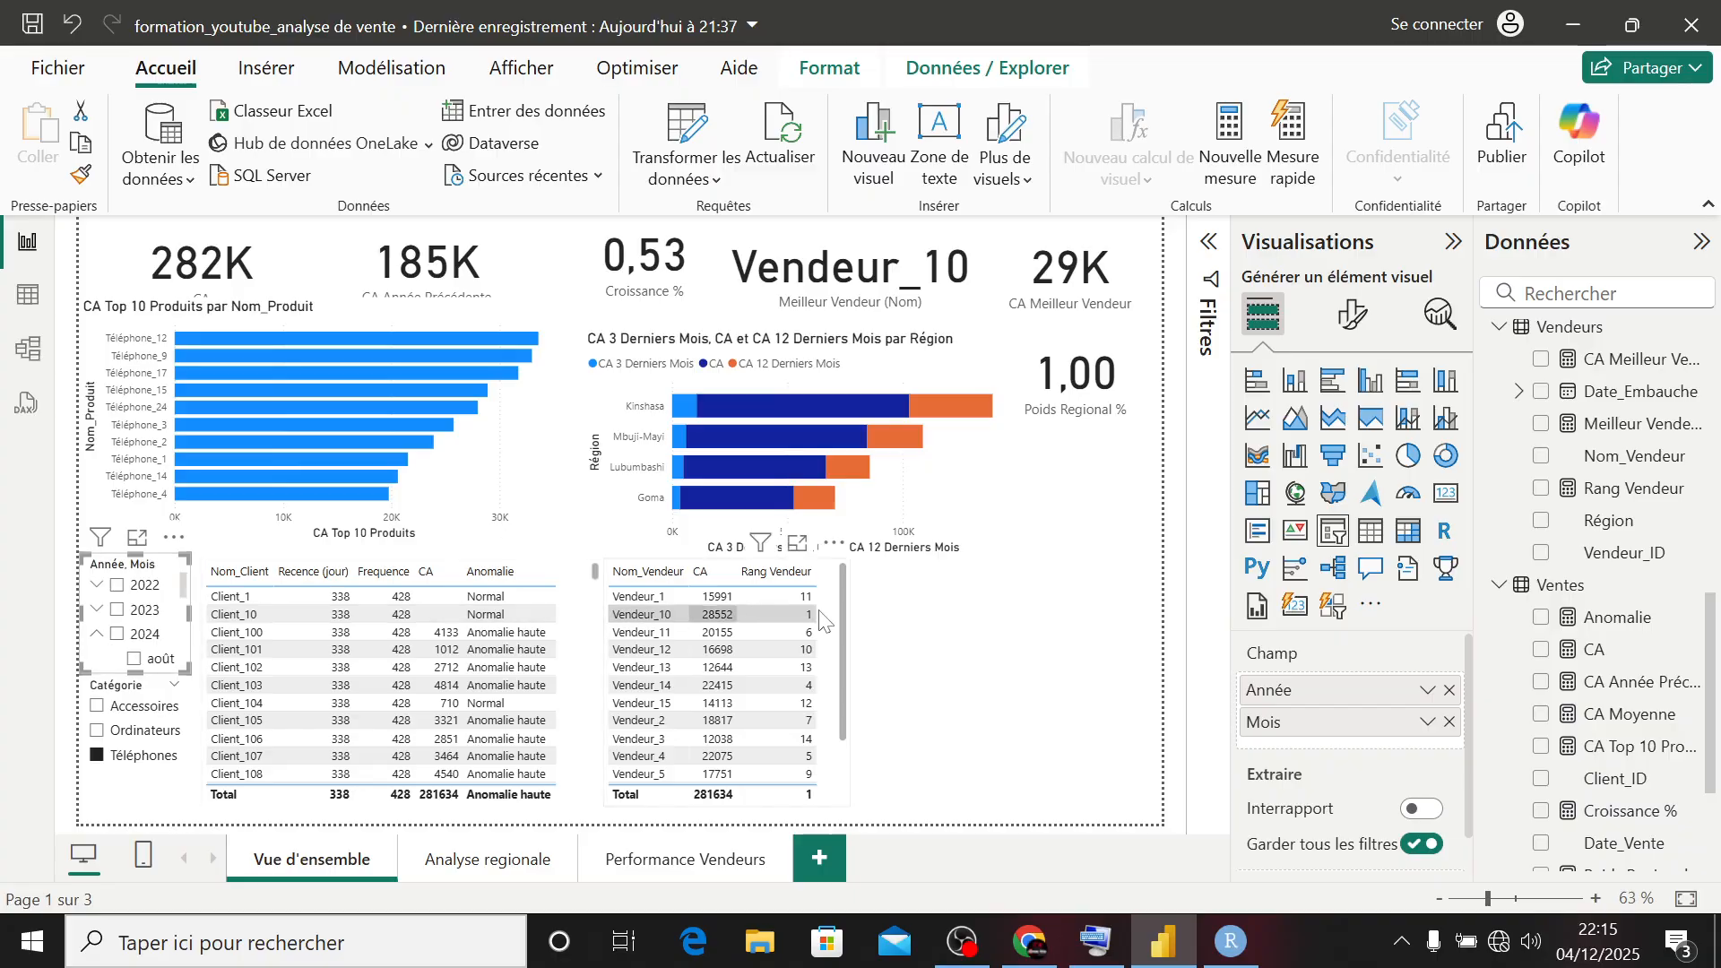
{"action": "left_click", "coordinate": [990, 666]}
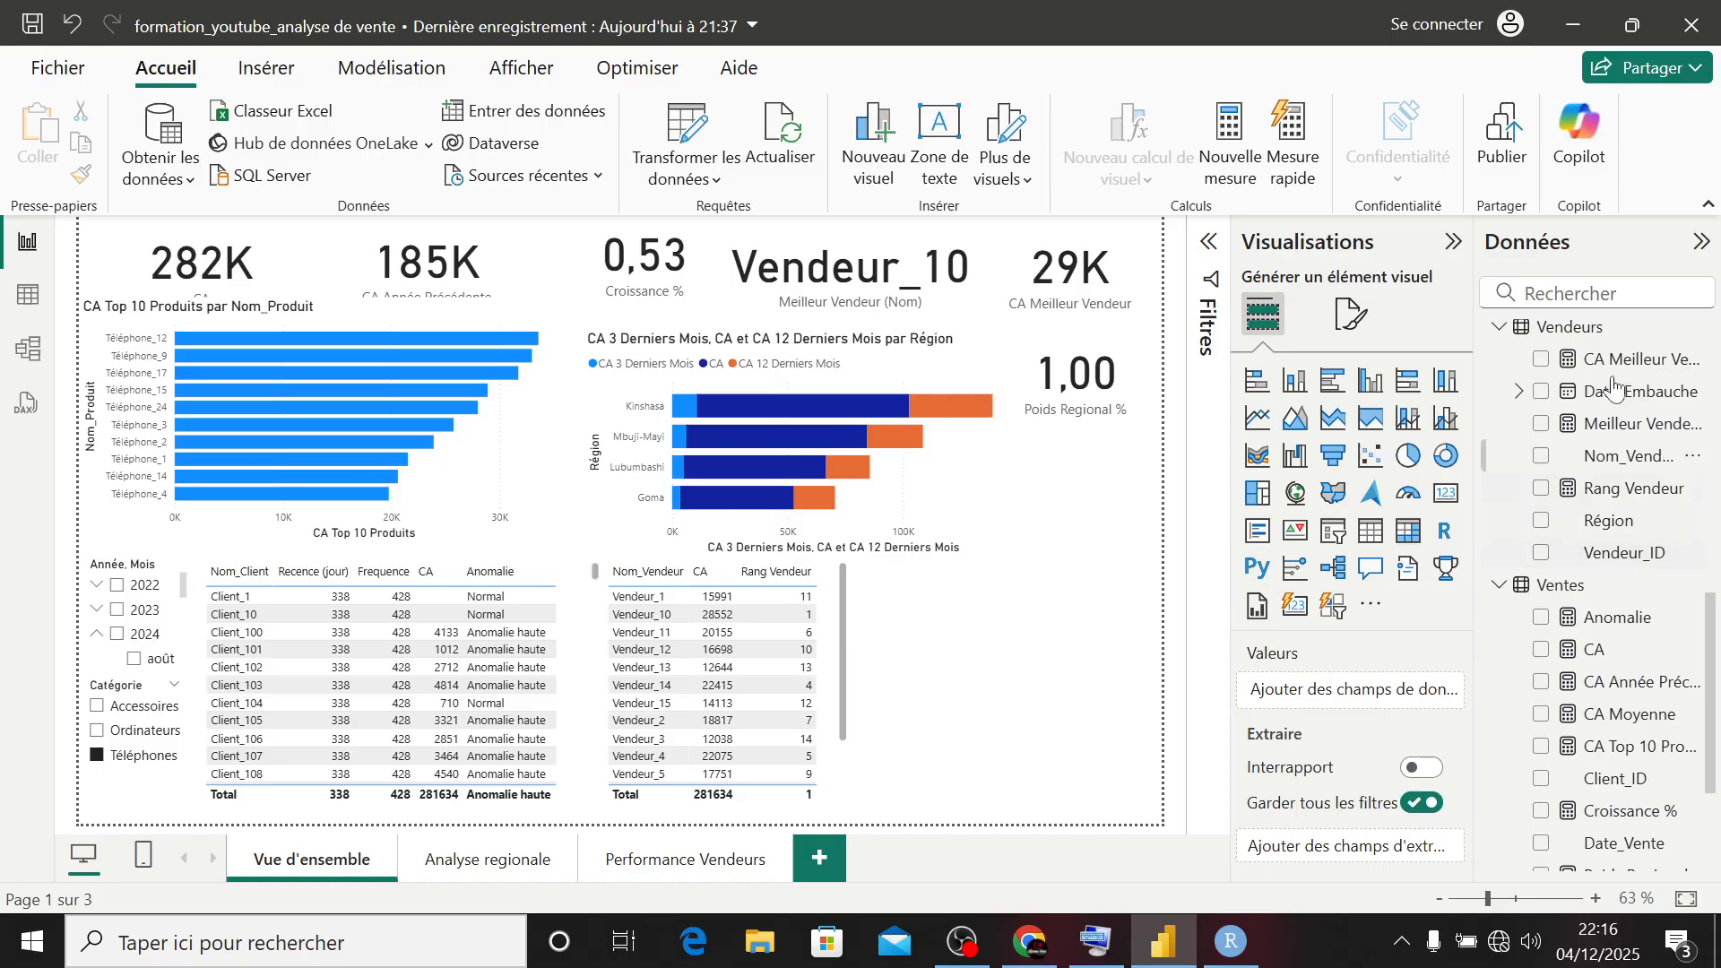
- Create a new measure in the Produits table and name it Part_Categorie
{"action": "scroll", "coordinate": [1613, 384], "scroll_direction": "up", "scroll_amount": 6}
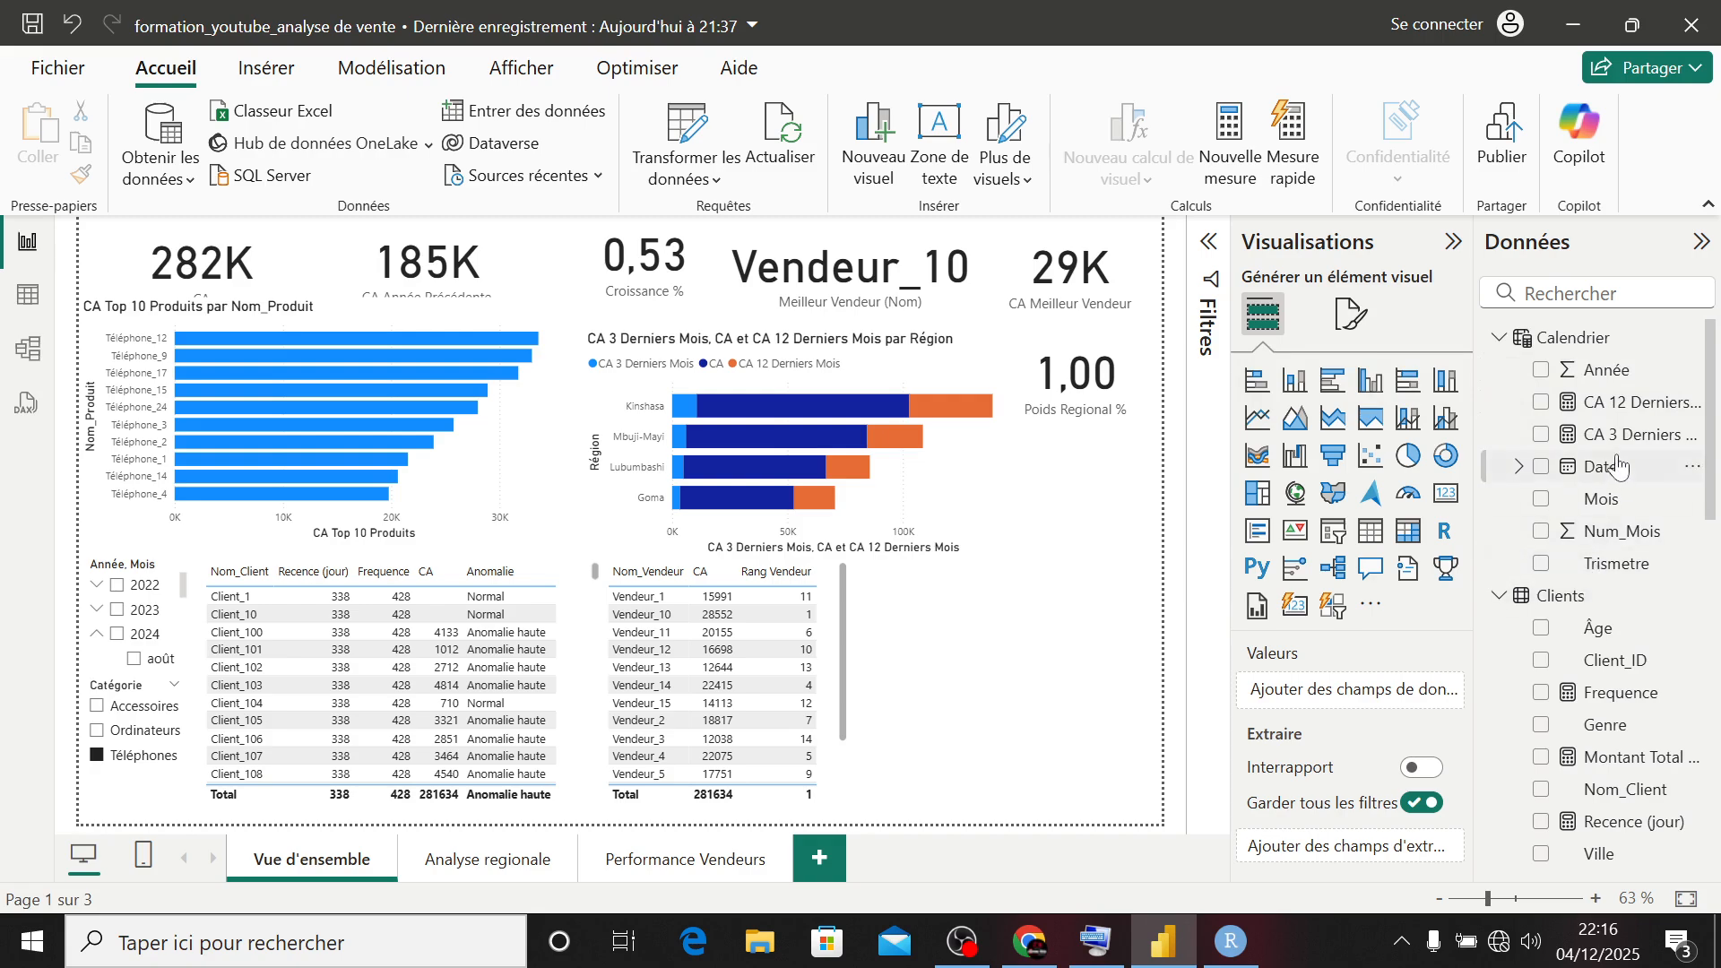
{"action": "scroll", "coordinate": [1615, 468], "scroll_direction": "down", "scroll_amount": 4}
{"action": "scroll", "coordinate": [1616, 468], "scroll_direction": "down", "scroll_amount": 2}
{"action": "right_click", "coordinate": [1570, 377]}
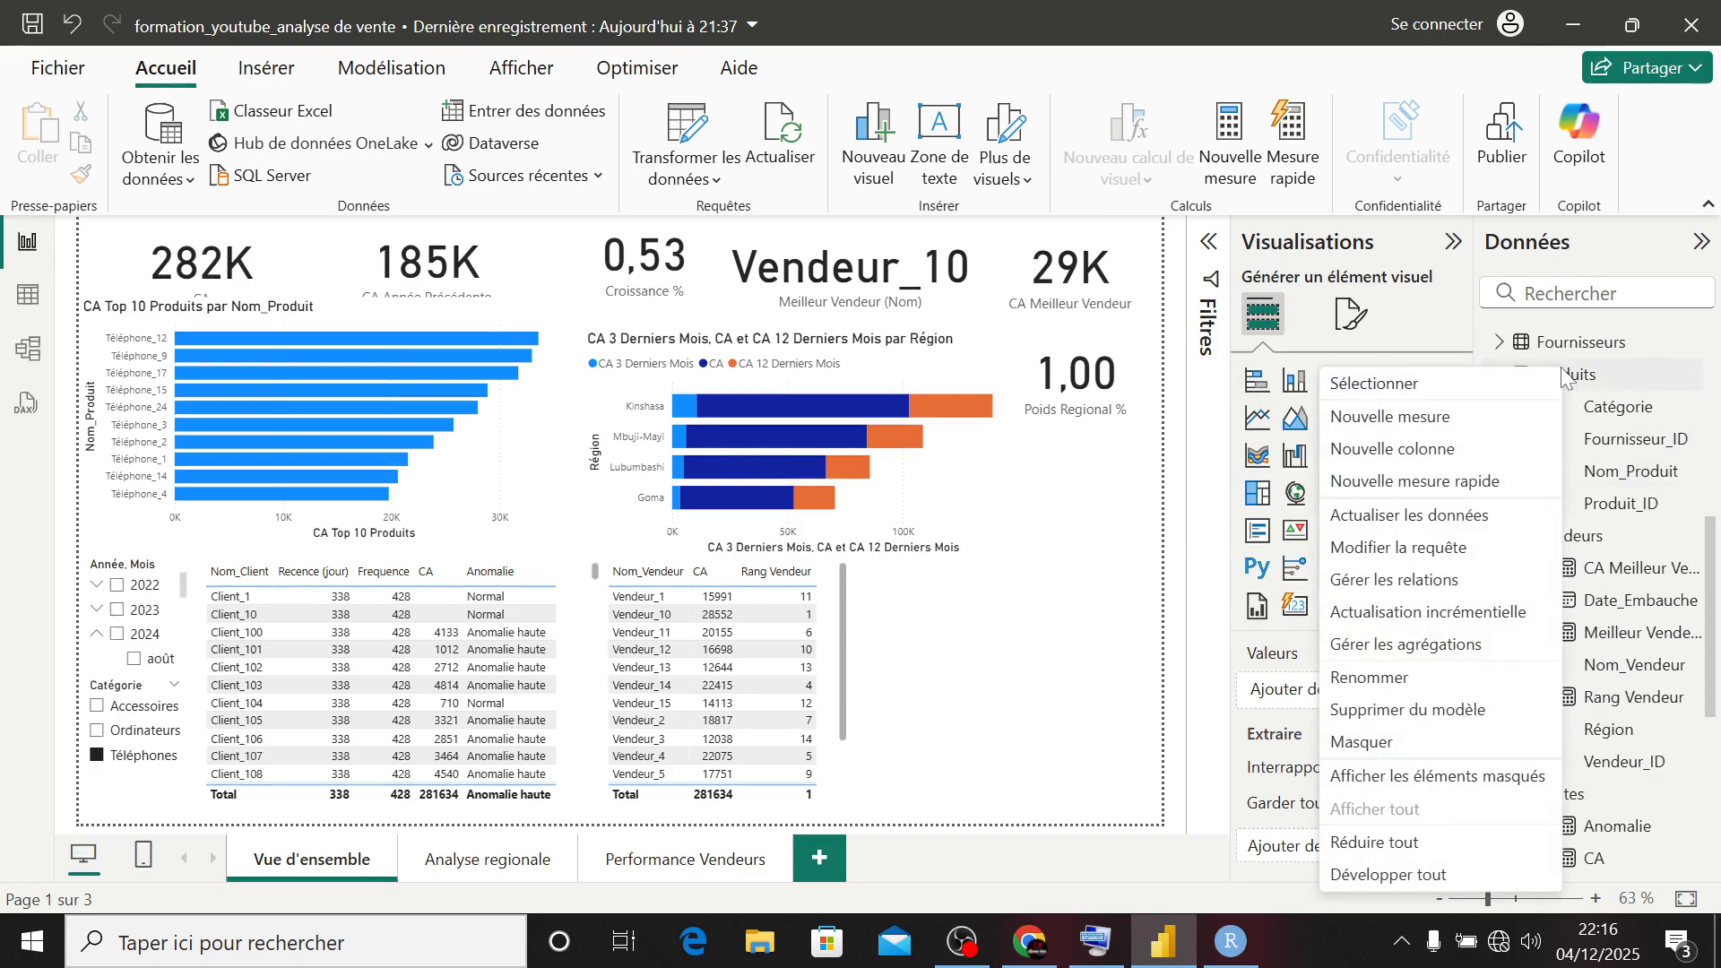
{"action": "left_click", "coordinate": [1416, 415]}
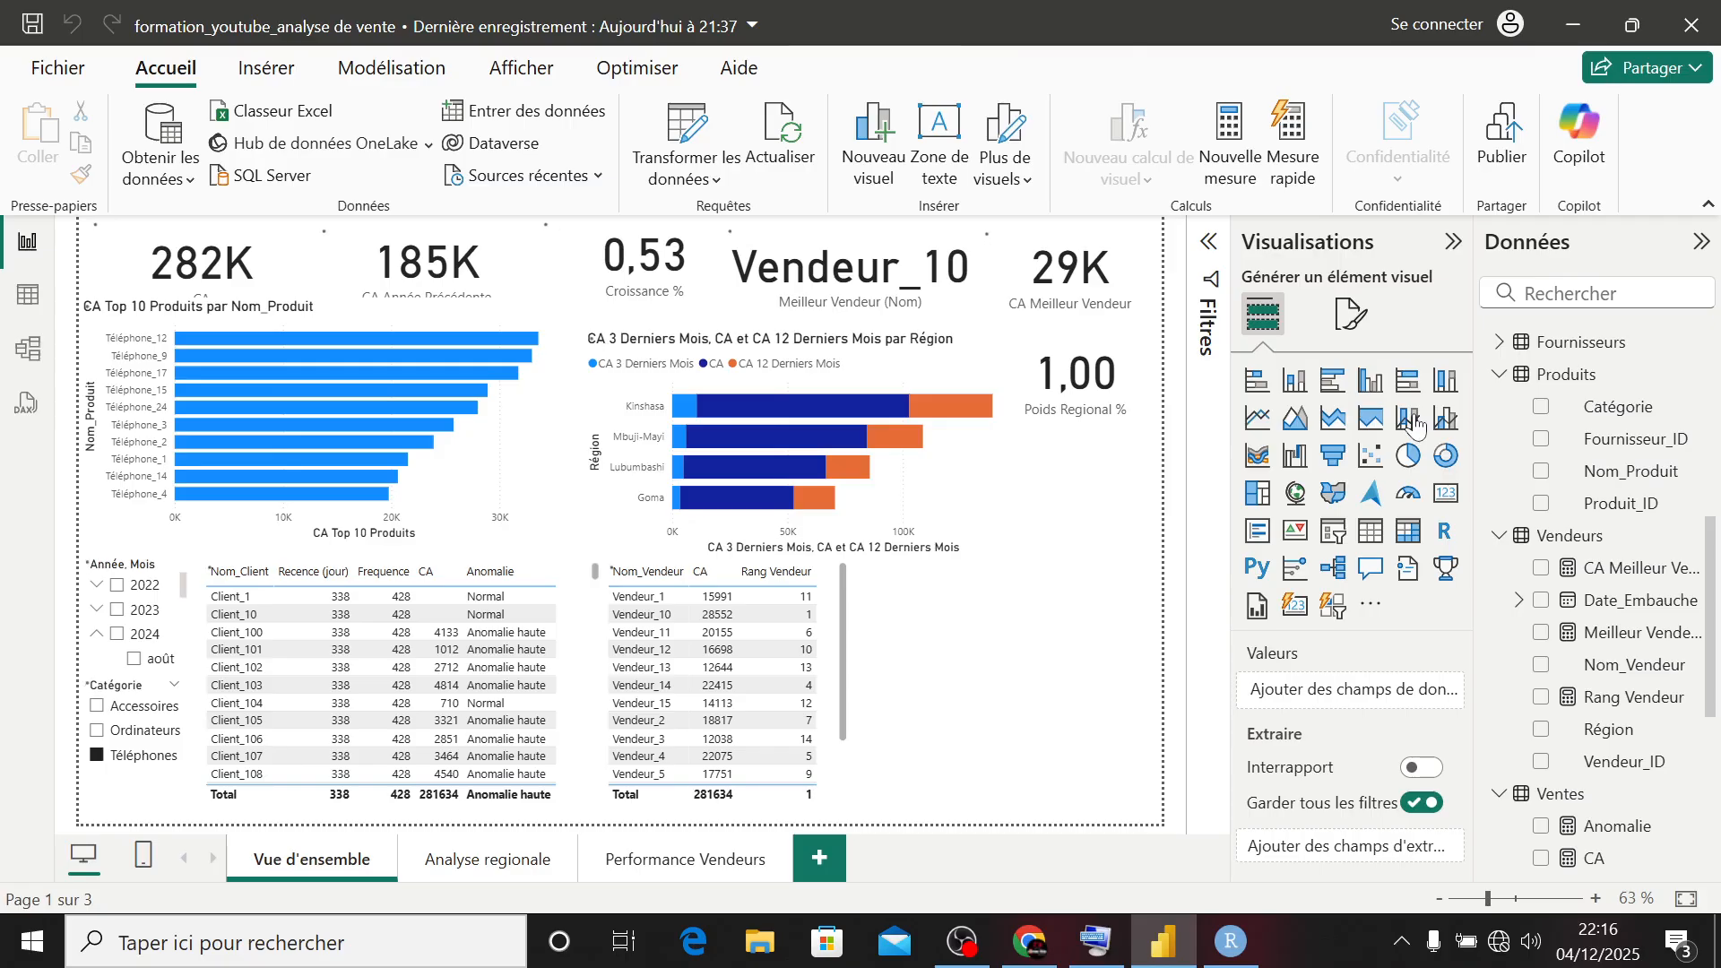
{"action": "type", "text": "Par"}
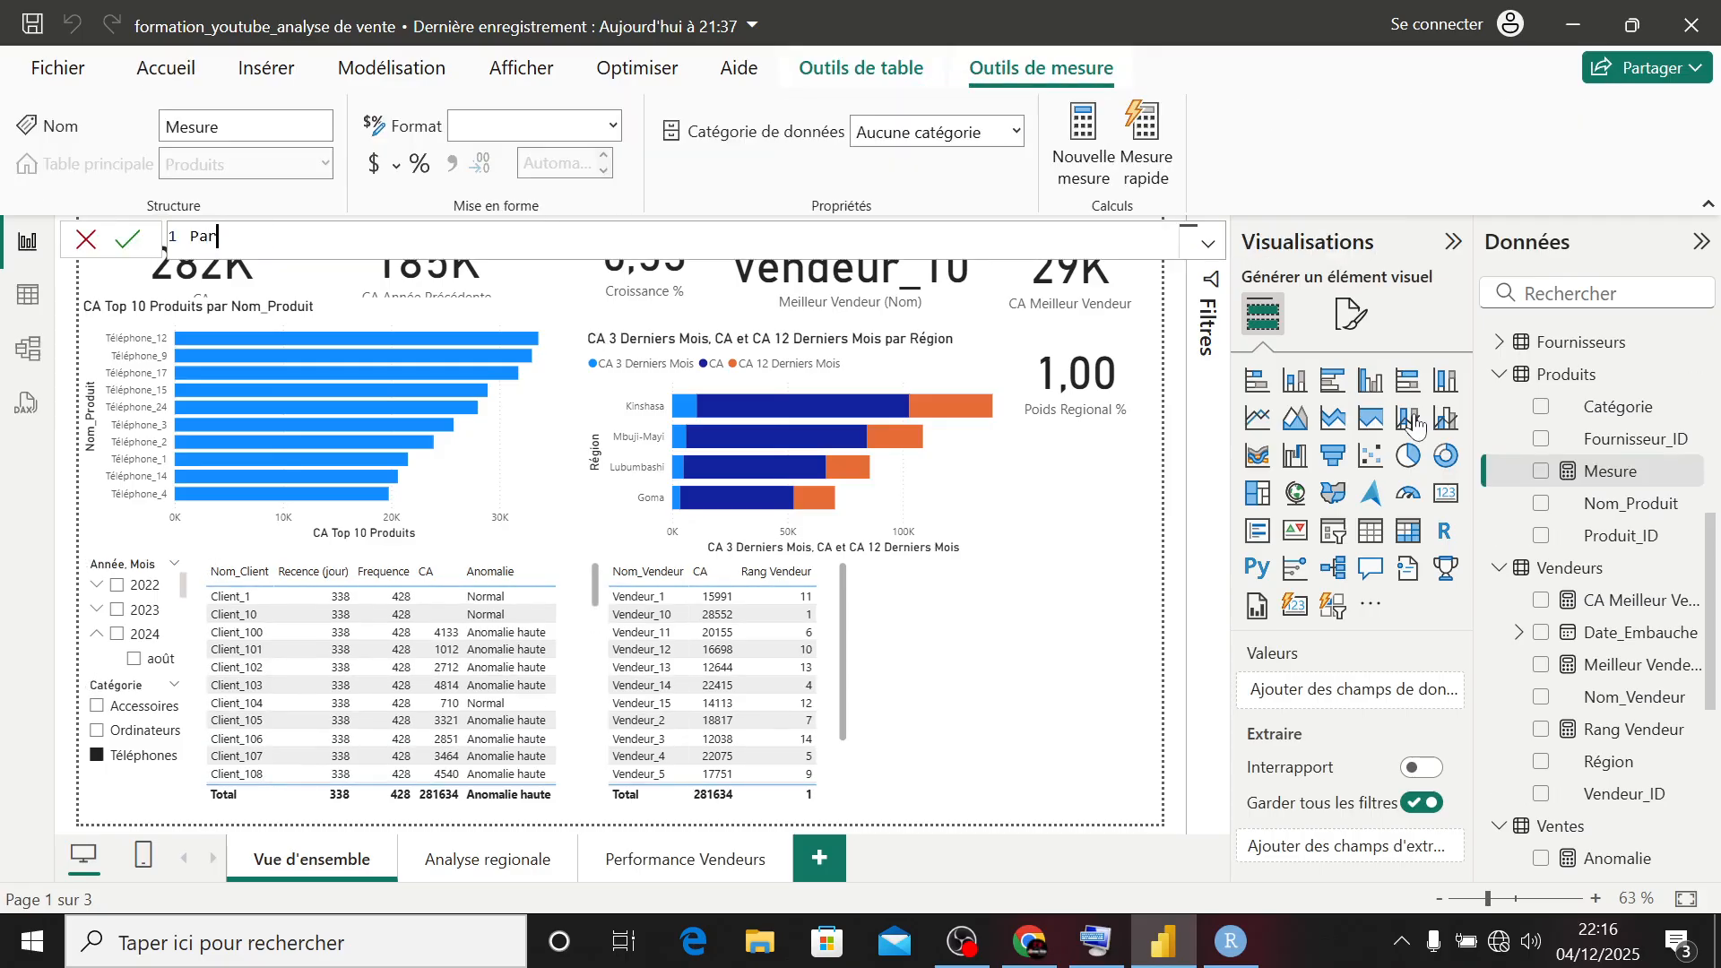
{"action": "type", "text": "t_Categorie = DIVIDE("}
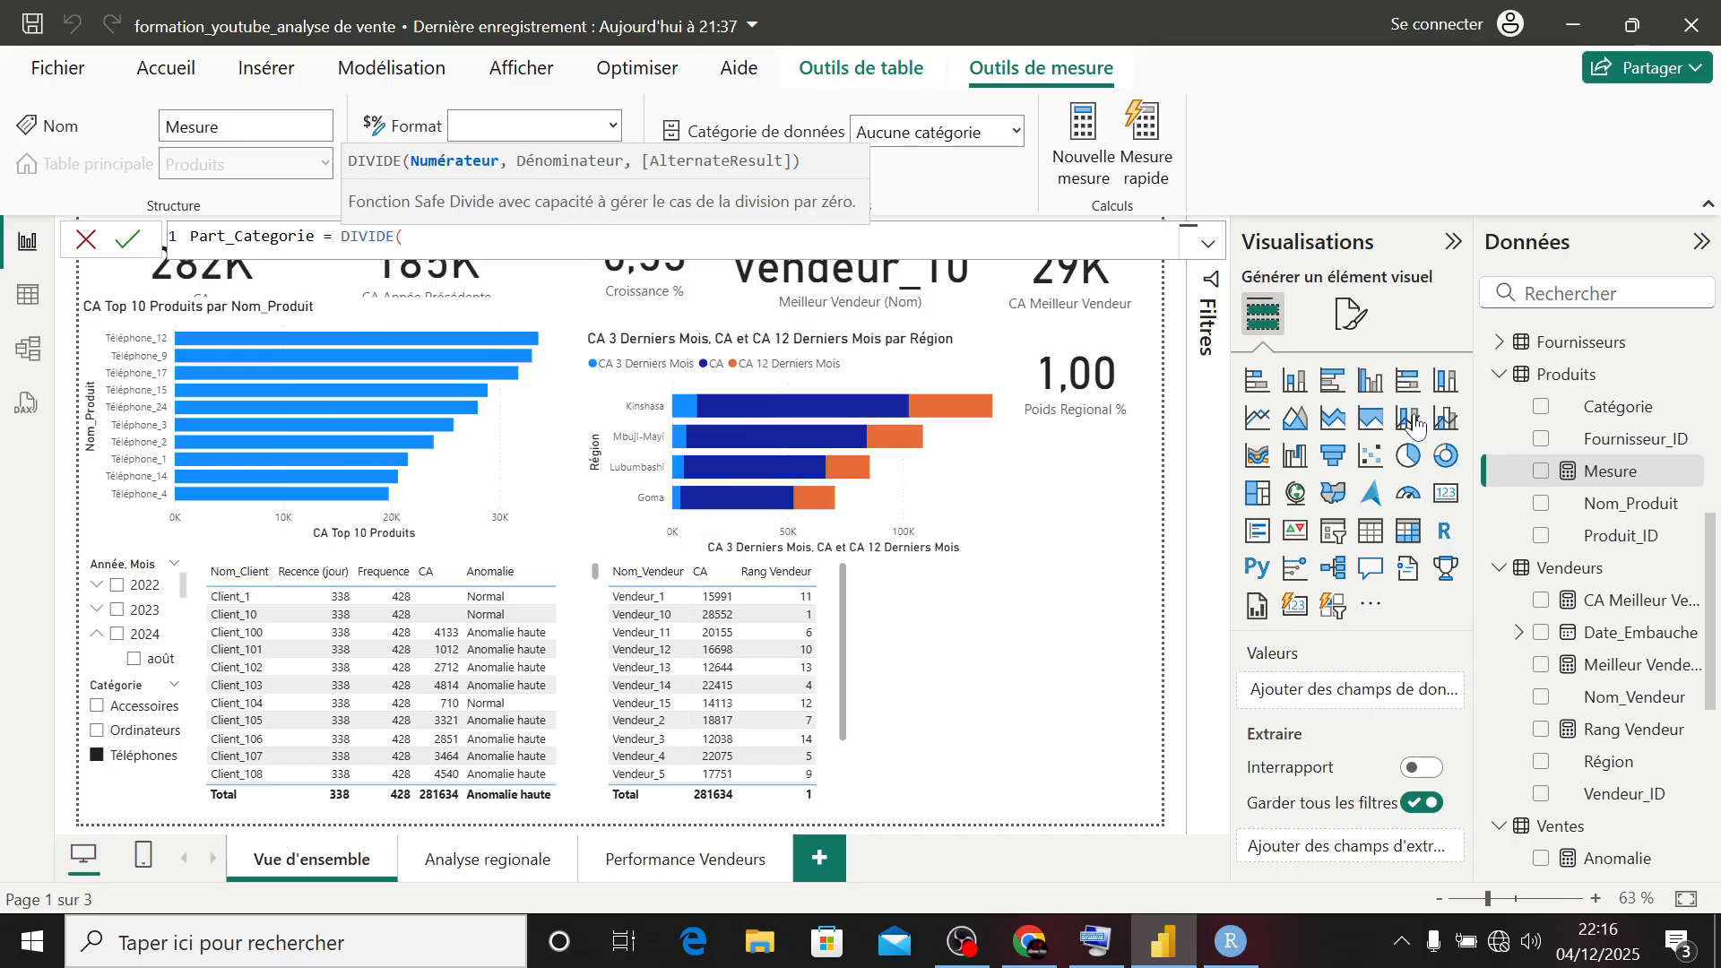
{"action": "type", "text": ")"}
- Start the Part_Categorie formula with a DIVIDE function that takes [CA] as its numerator
{"action": "key", "text": "BackSpace"}
{"action": "type", "text": "[a"}
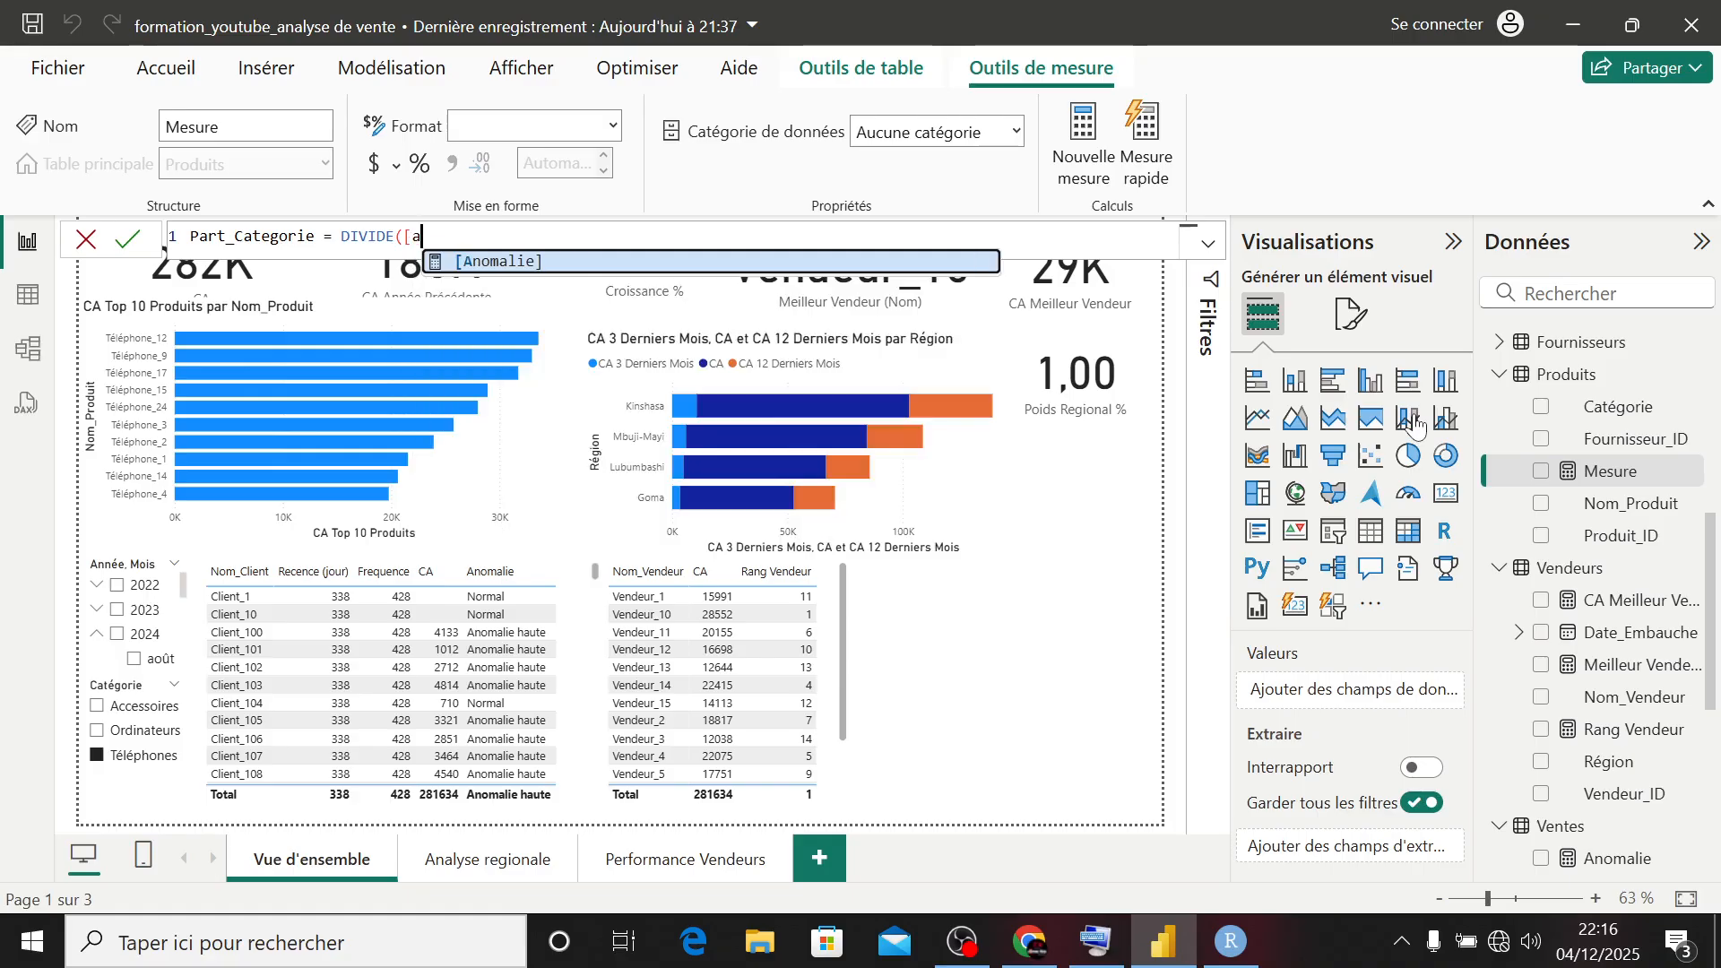
{"action": "key", "text": "BackSpace"}
{"action": "type", "text": "ca"}
{"action": "key", "text": "Tab"}
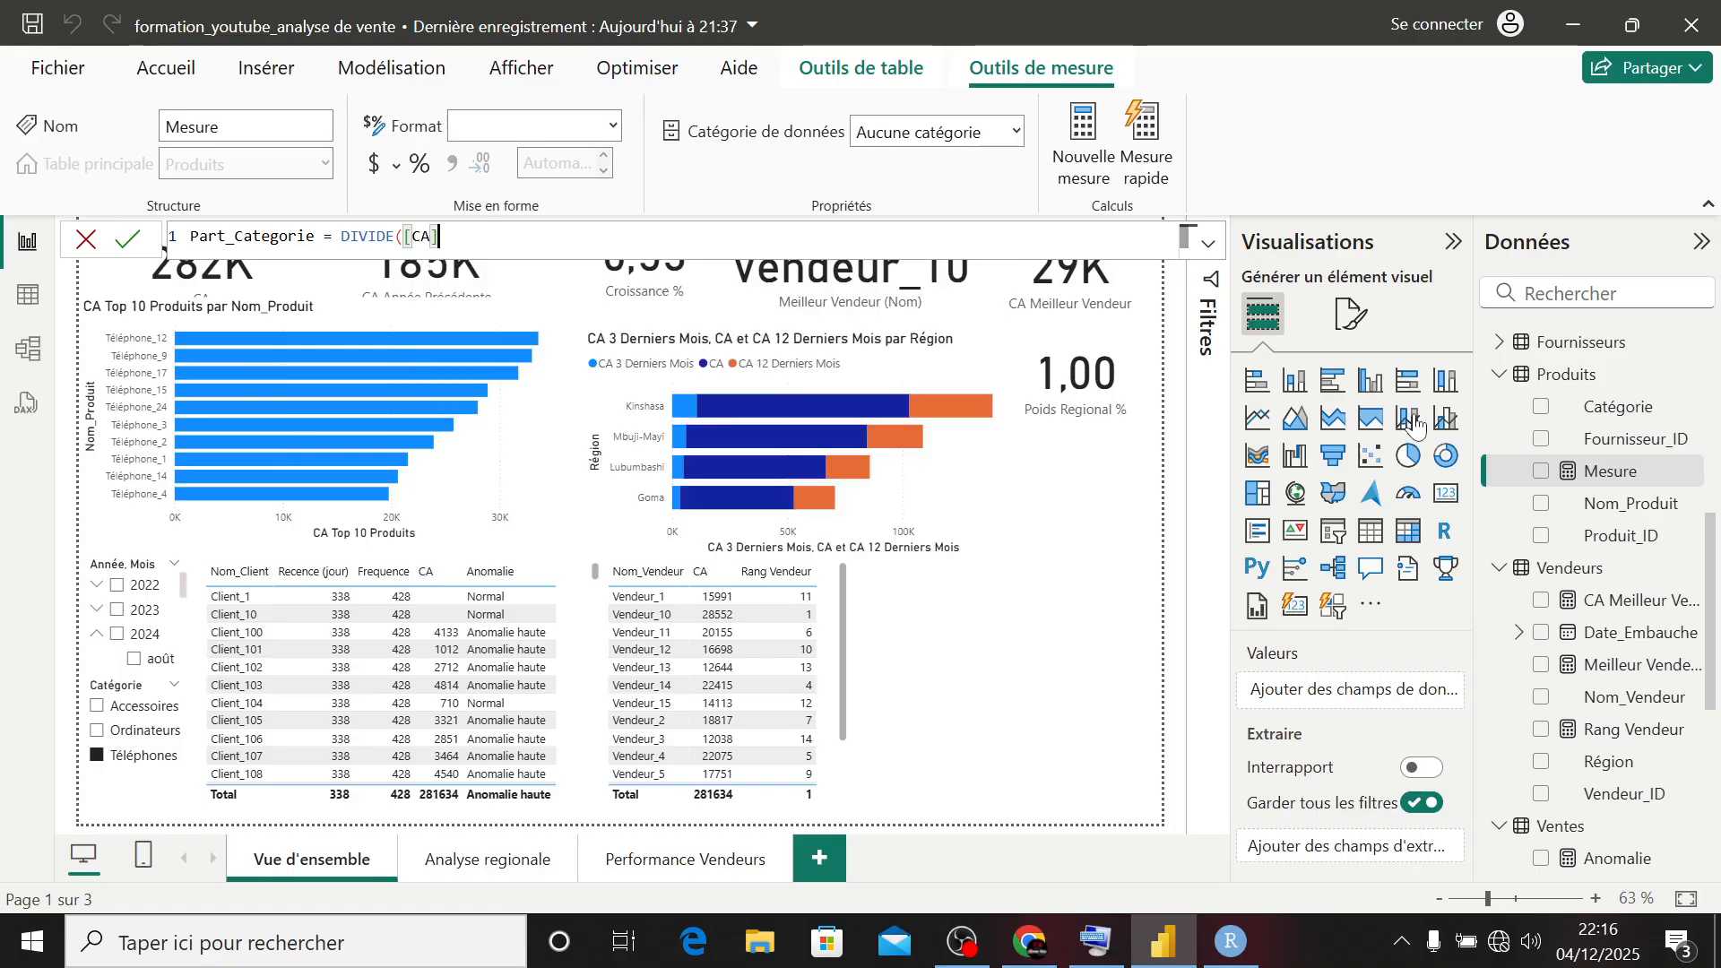
- Complete the Part_Categorie formula with CALCULATE([CA], ALL(Produits[Catégorie])) as the denominator and commit the measure
{"action": "type", "text": ", cal"}
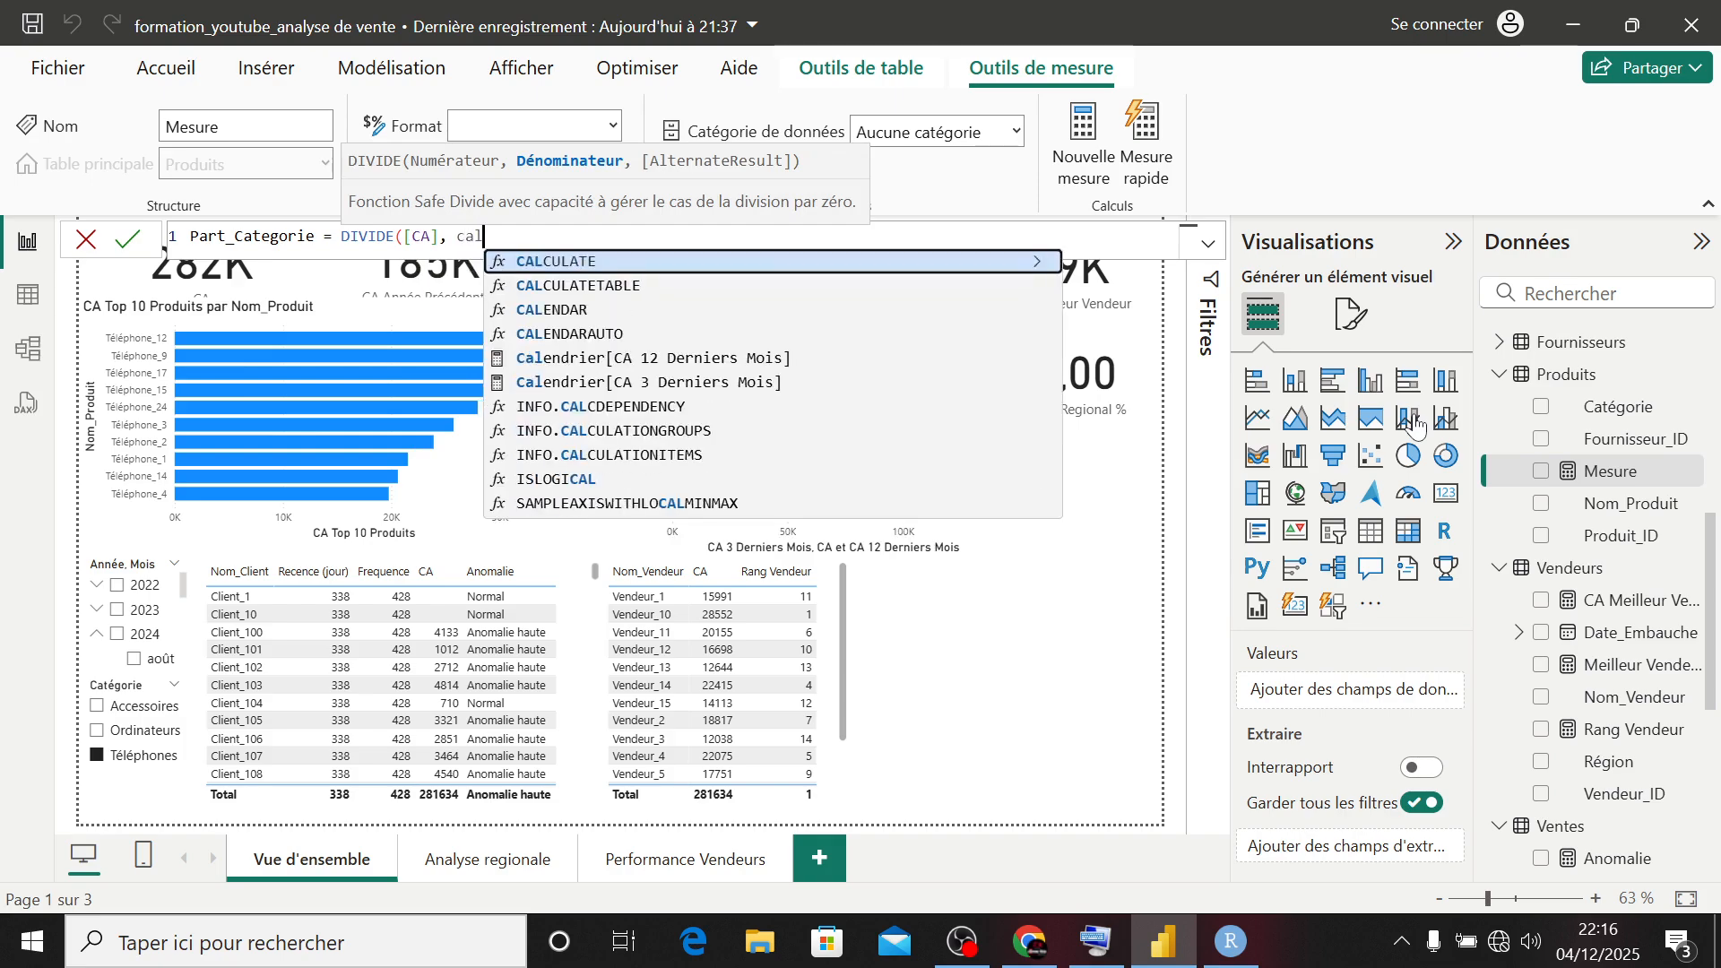
{"action": "key", "text": "Tab"}
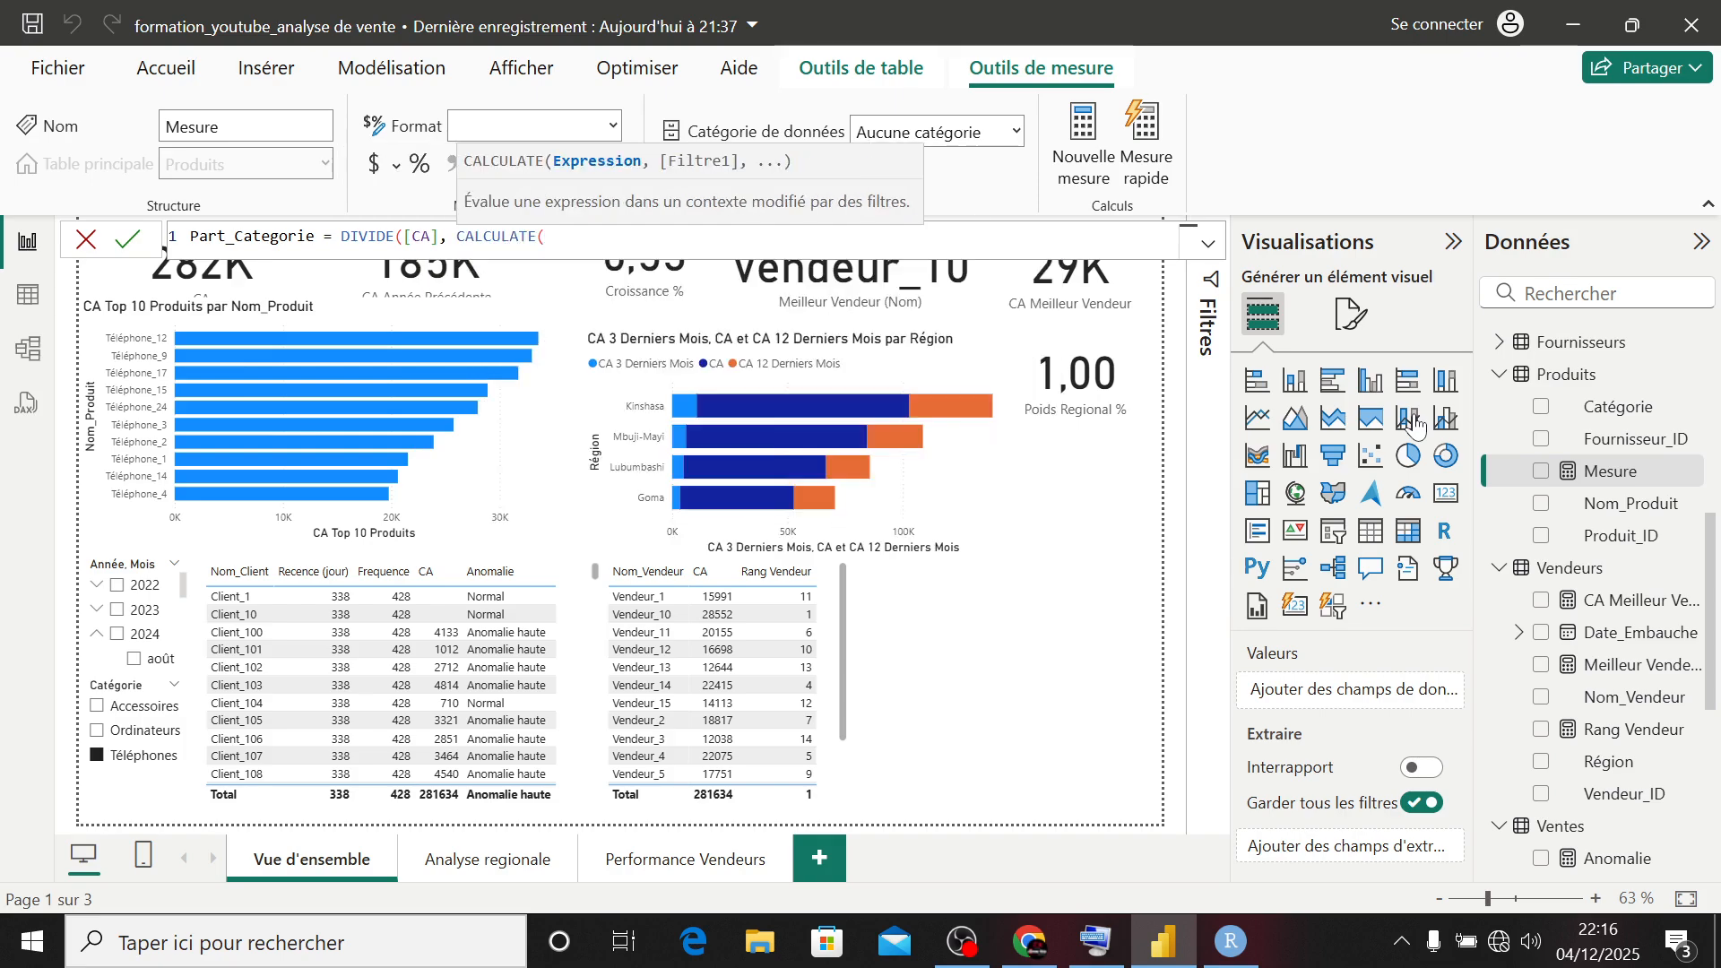
{"action": "type", "text": "[ca"}
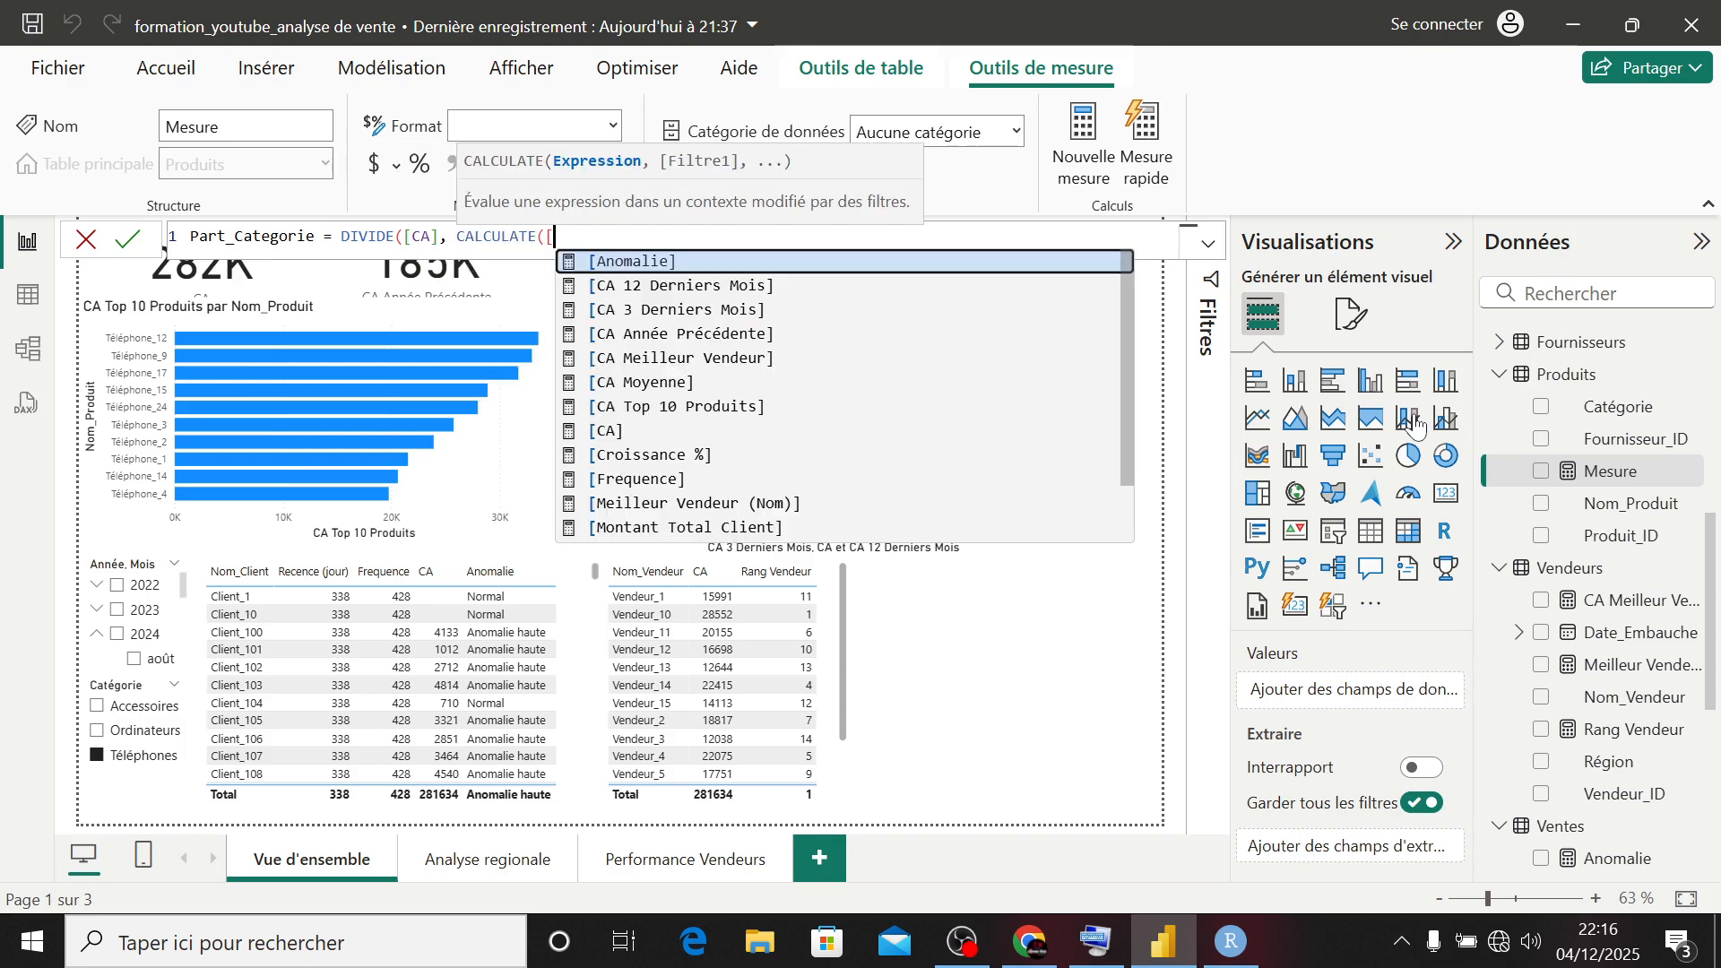
{"action": "key", "text": "Tab"}
{"action": "type", "text": ", al"}
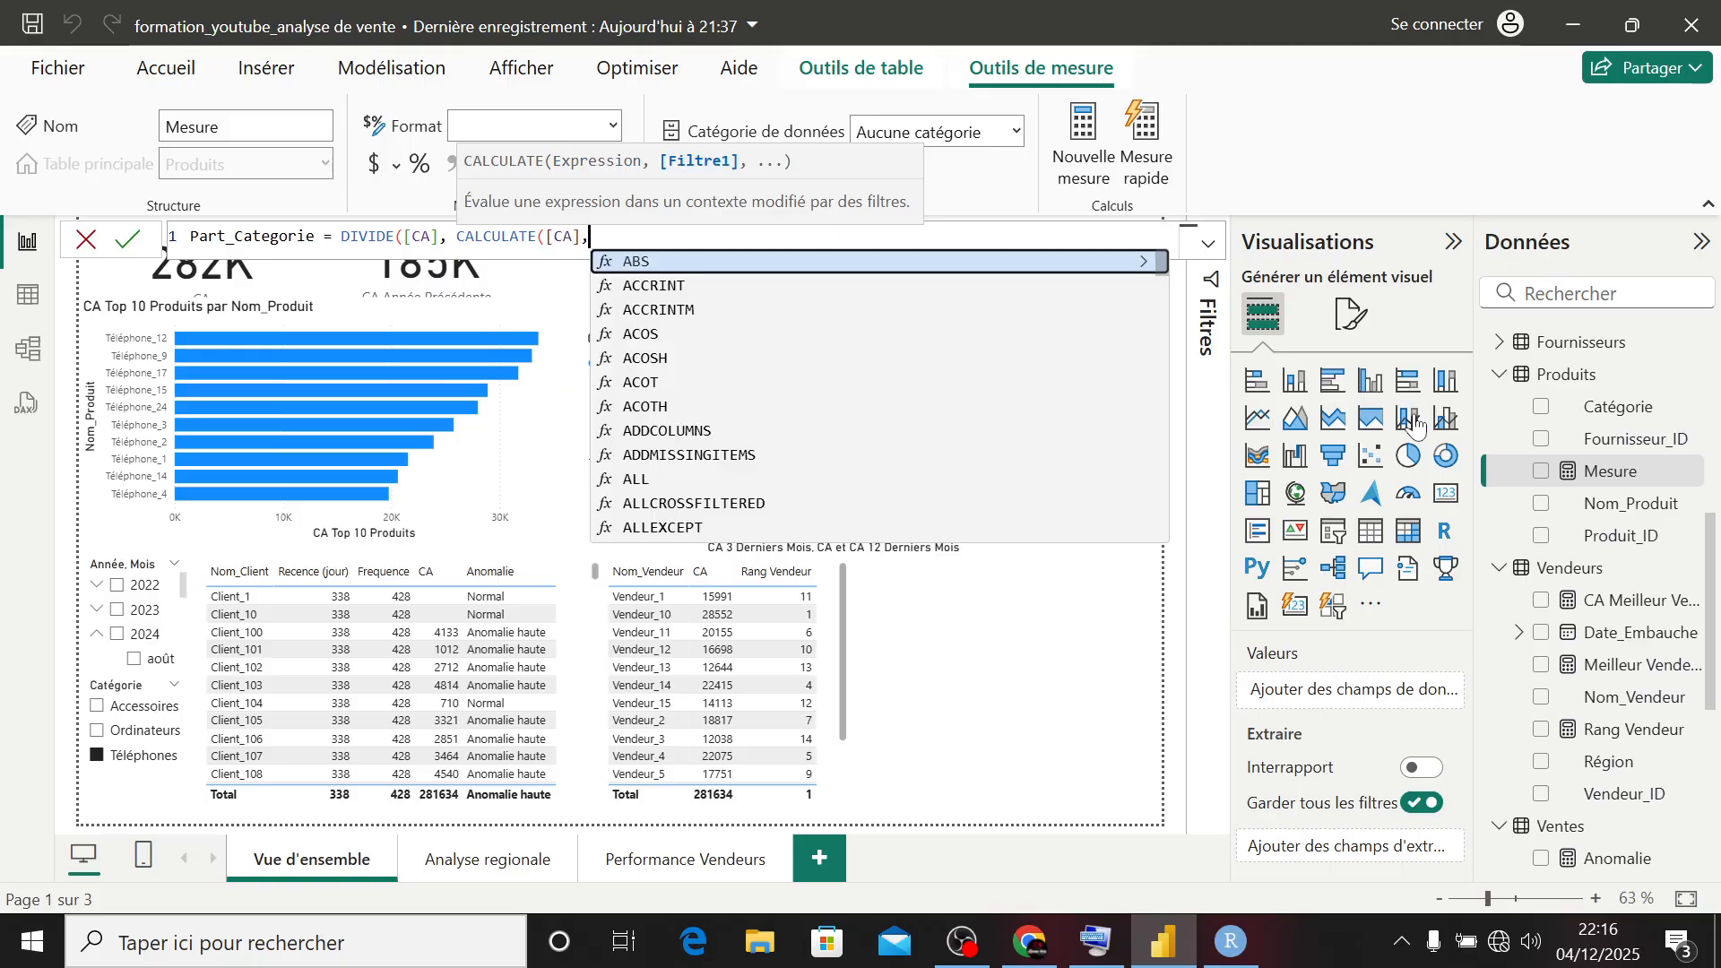
{"action": "key", "text": "Tab"}
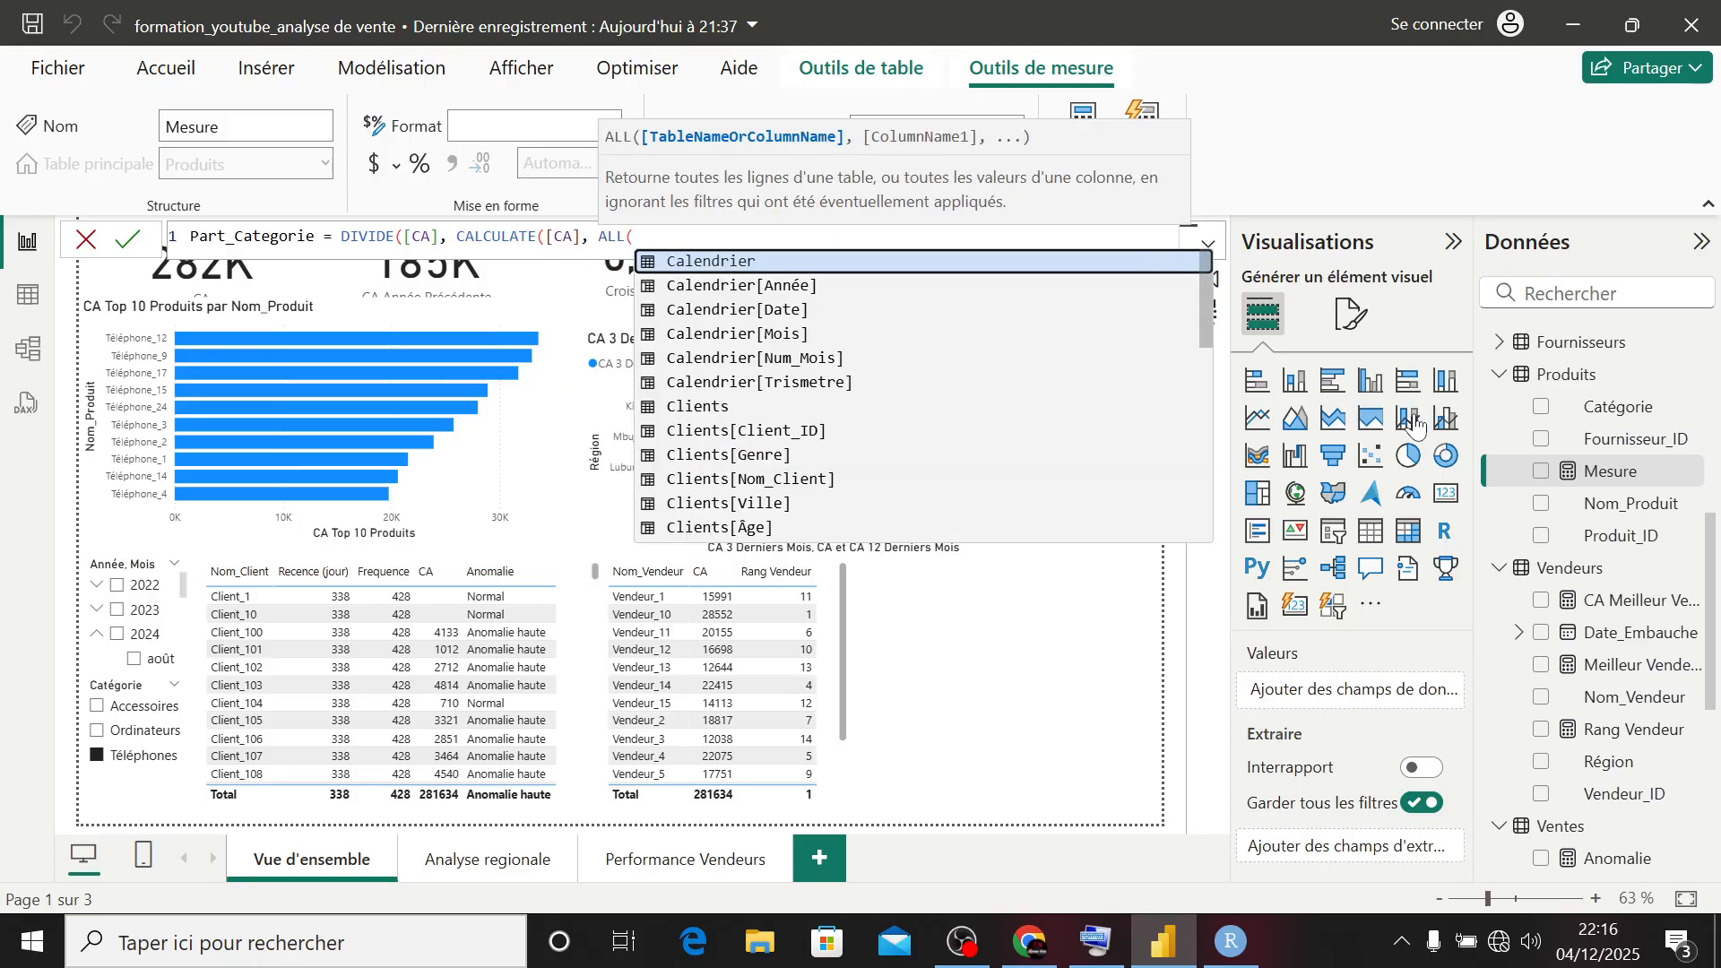
{"action": "type", "text": "Produit"}
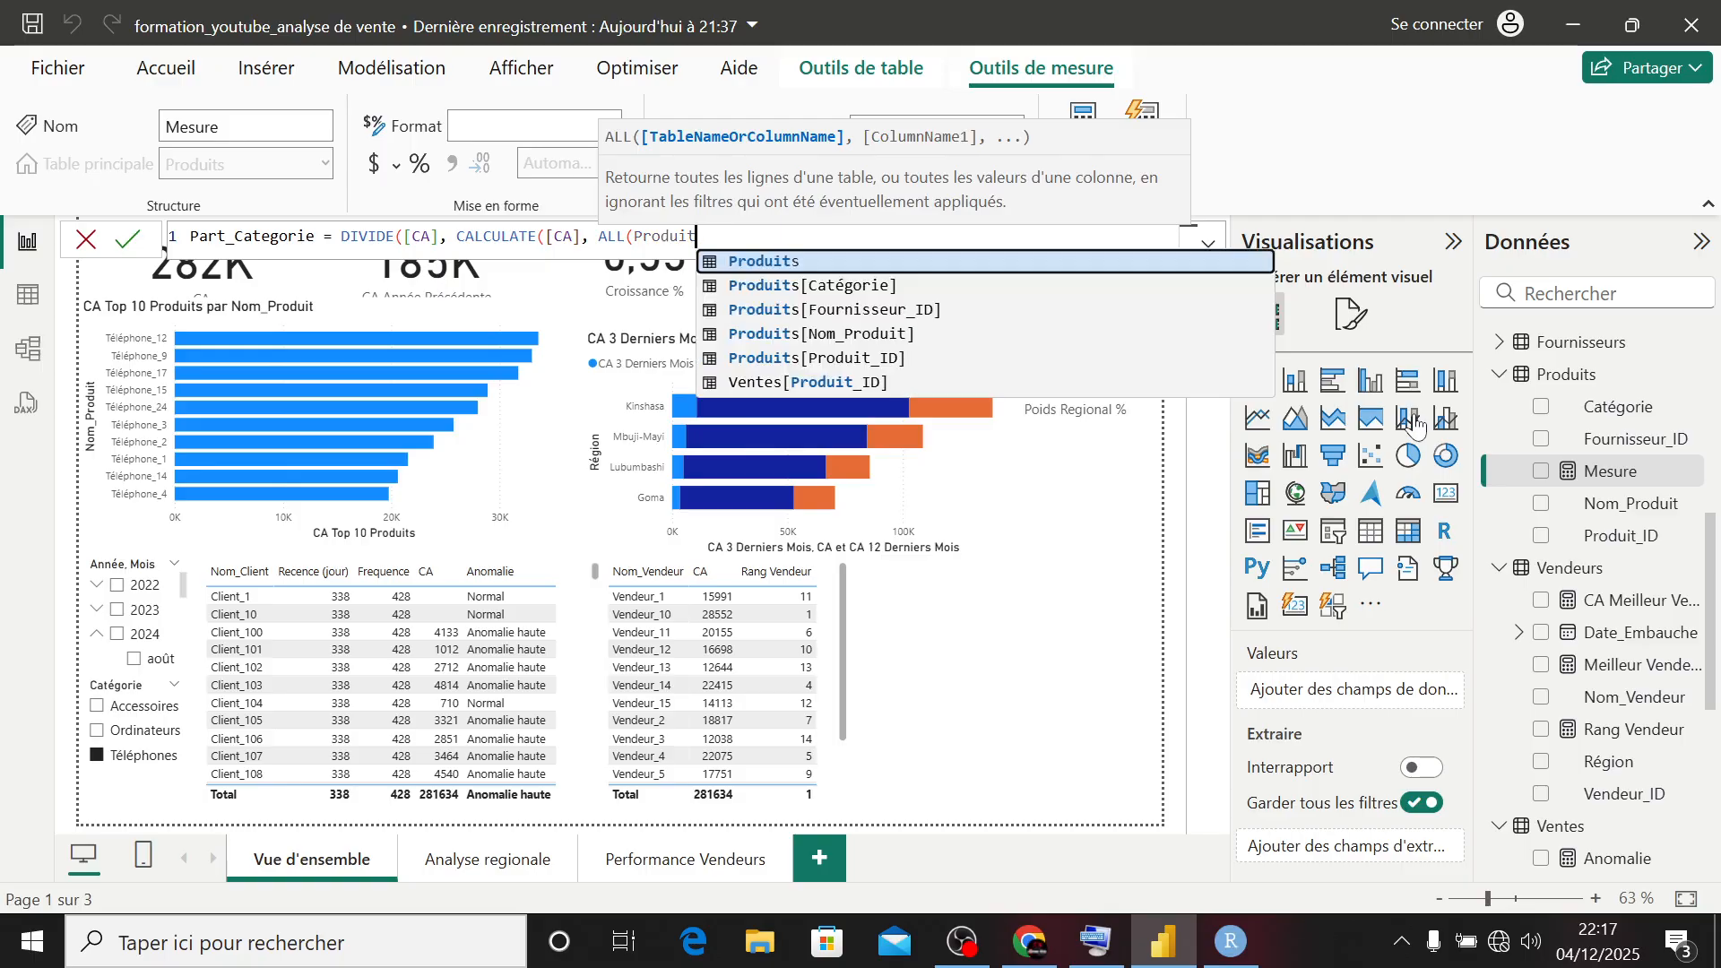
{"action": "key", "text": "Down"}
{"action": "key", "text": "Down"}
{"action": "key", "text": "Up"}
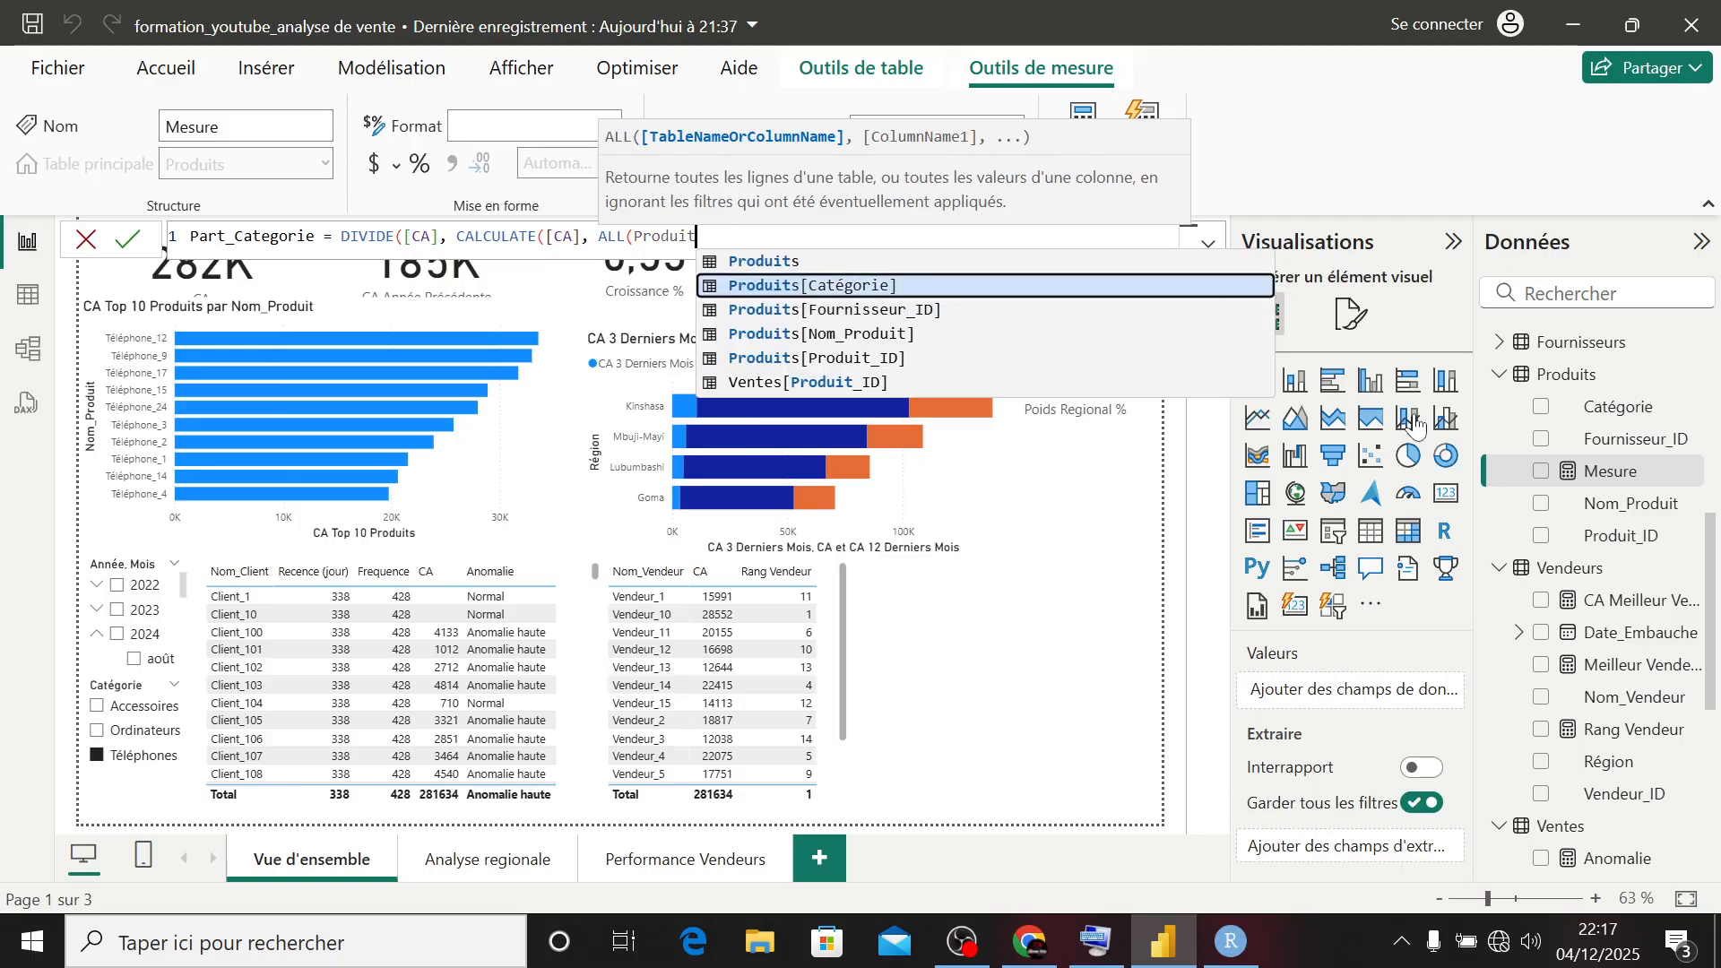
{"action": "key", "text": "Tab"}
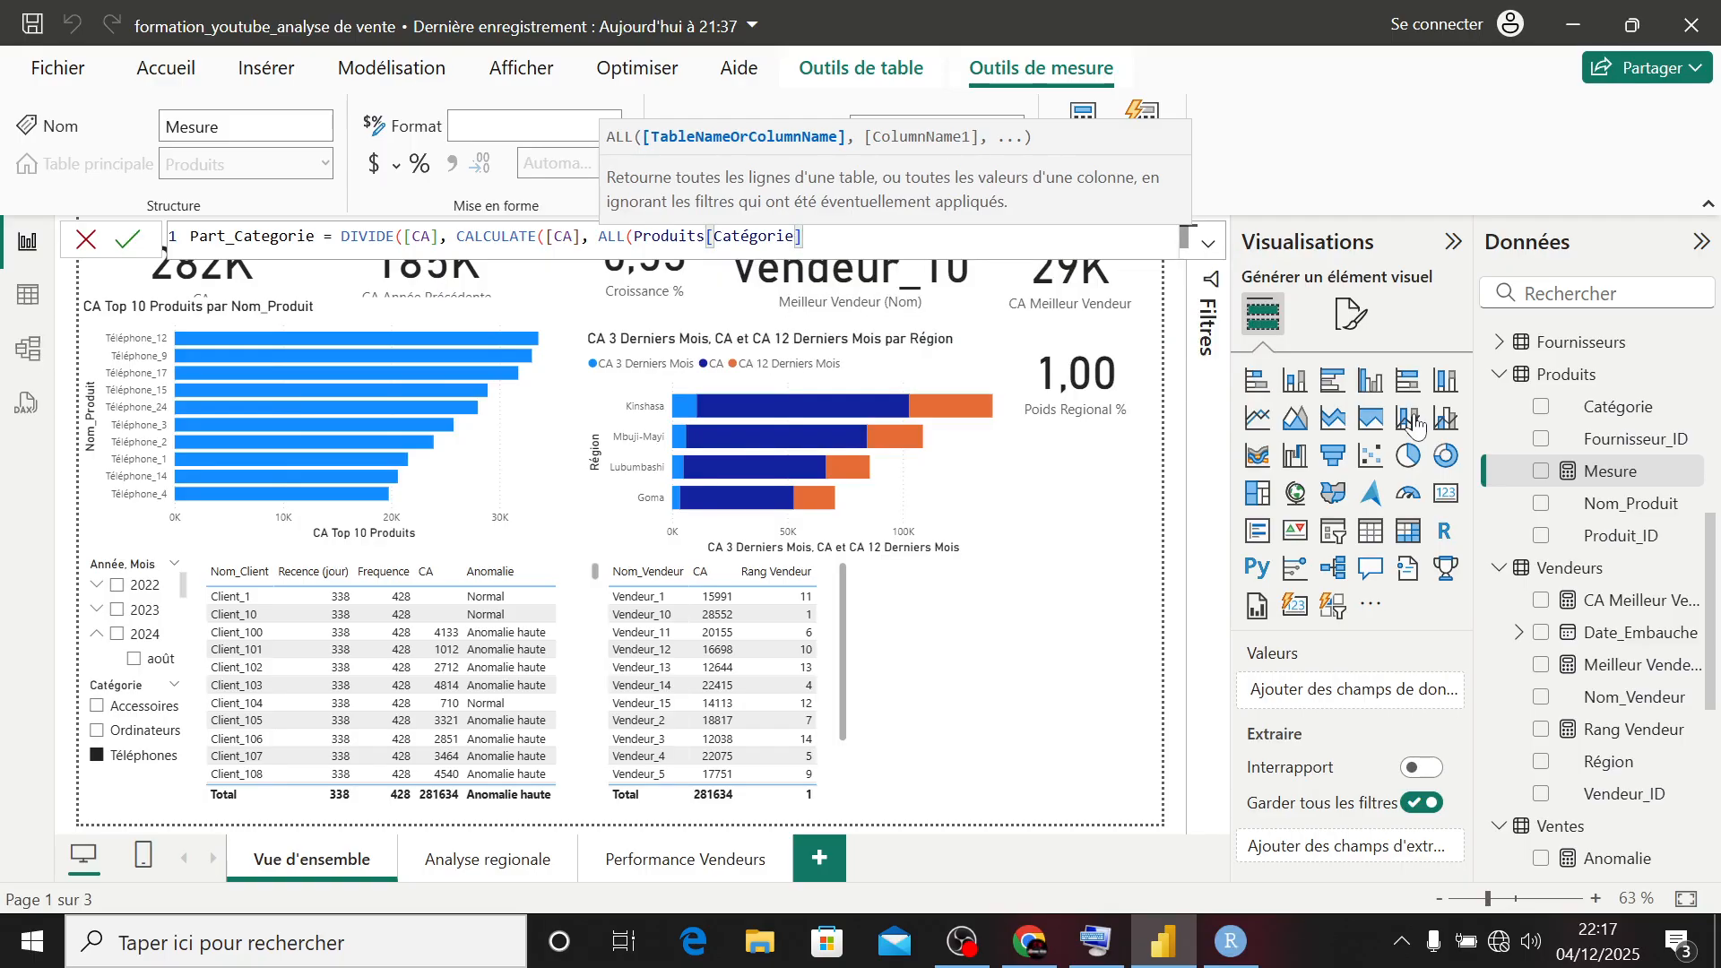
{"action": "type", "text": "))"}
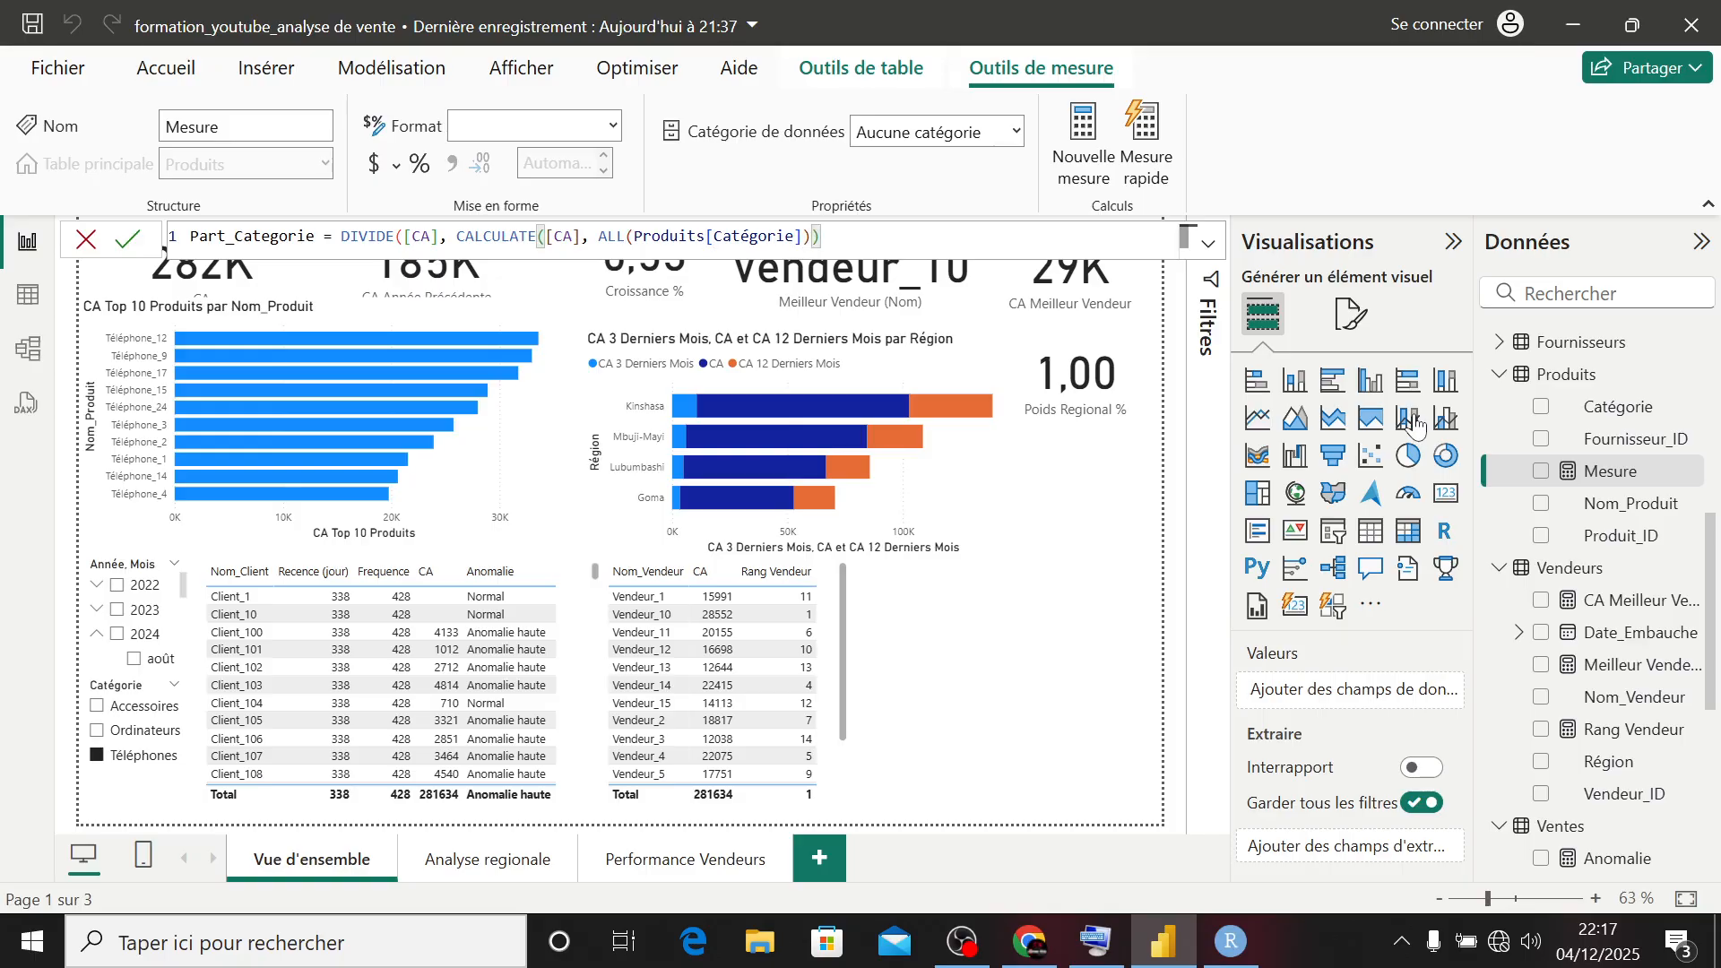
{"action": "type", "text": ")"}
{"action": "key", "text": "Return"}
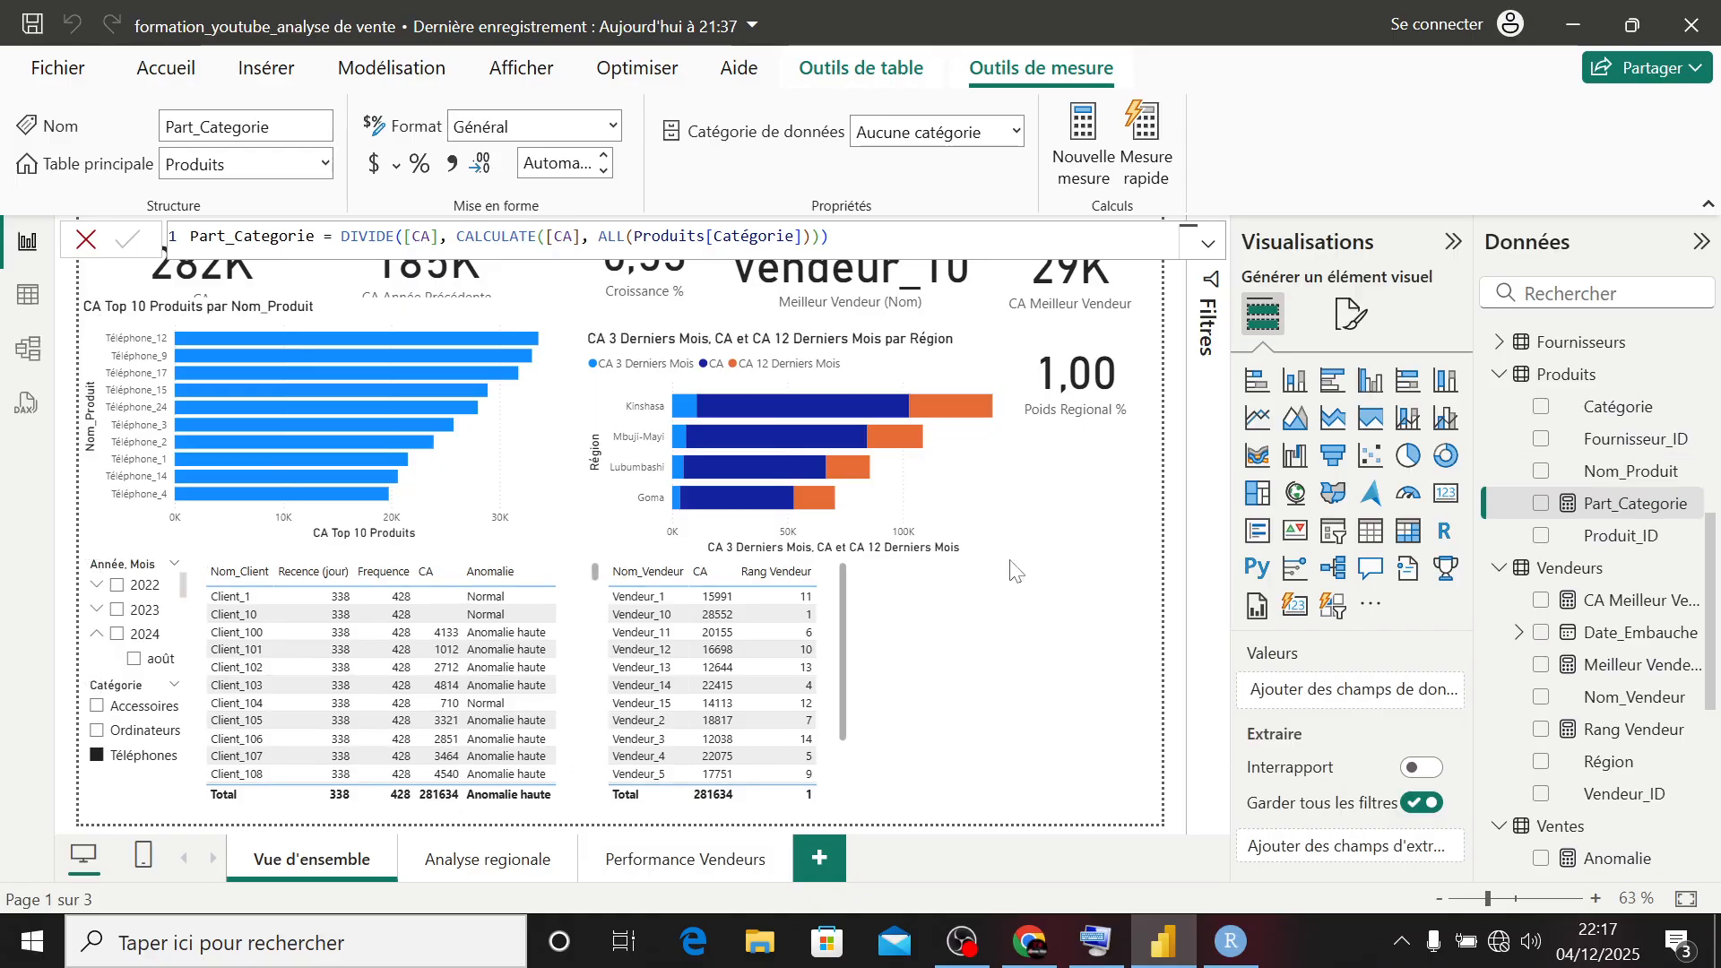
- Add a line and clustered column chart of Part_Categorie by Catégorie beside the seller table and widen it to the page edge
{"action": "left_click", "coordinate": [923, 663]}
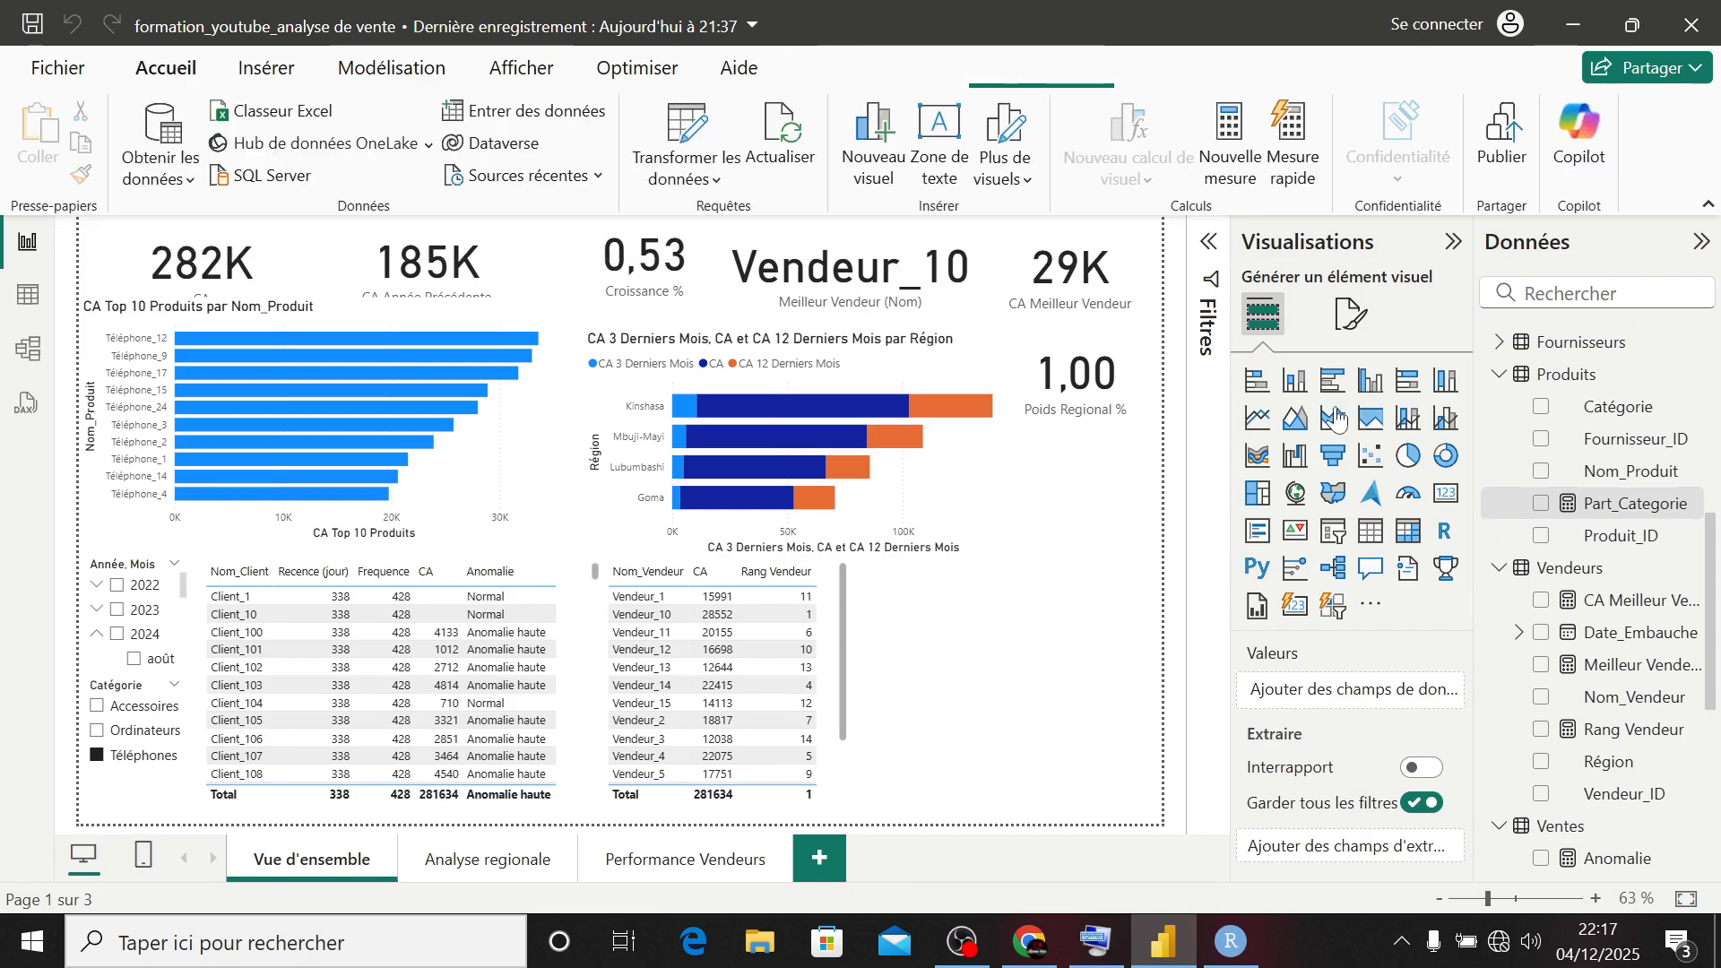
{"action": "left_click", "coordinate": [1444, 418]}
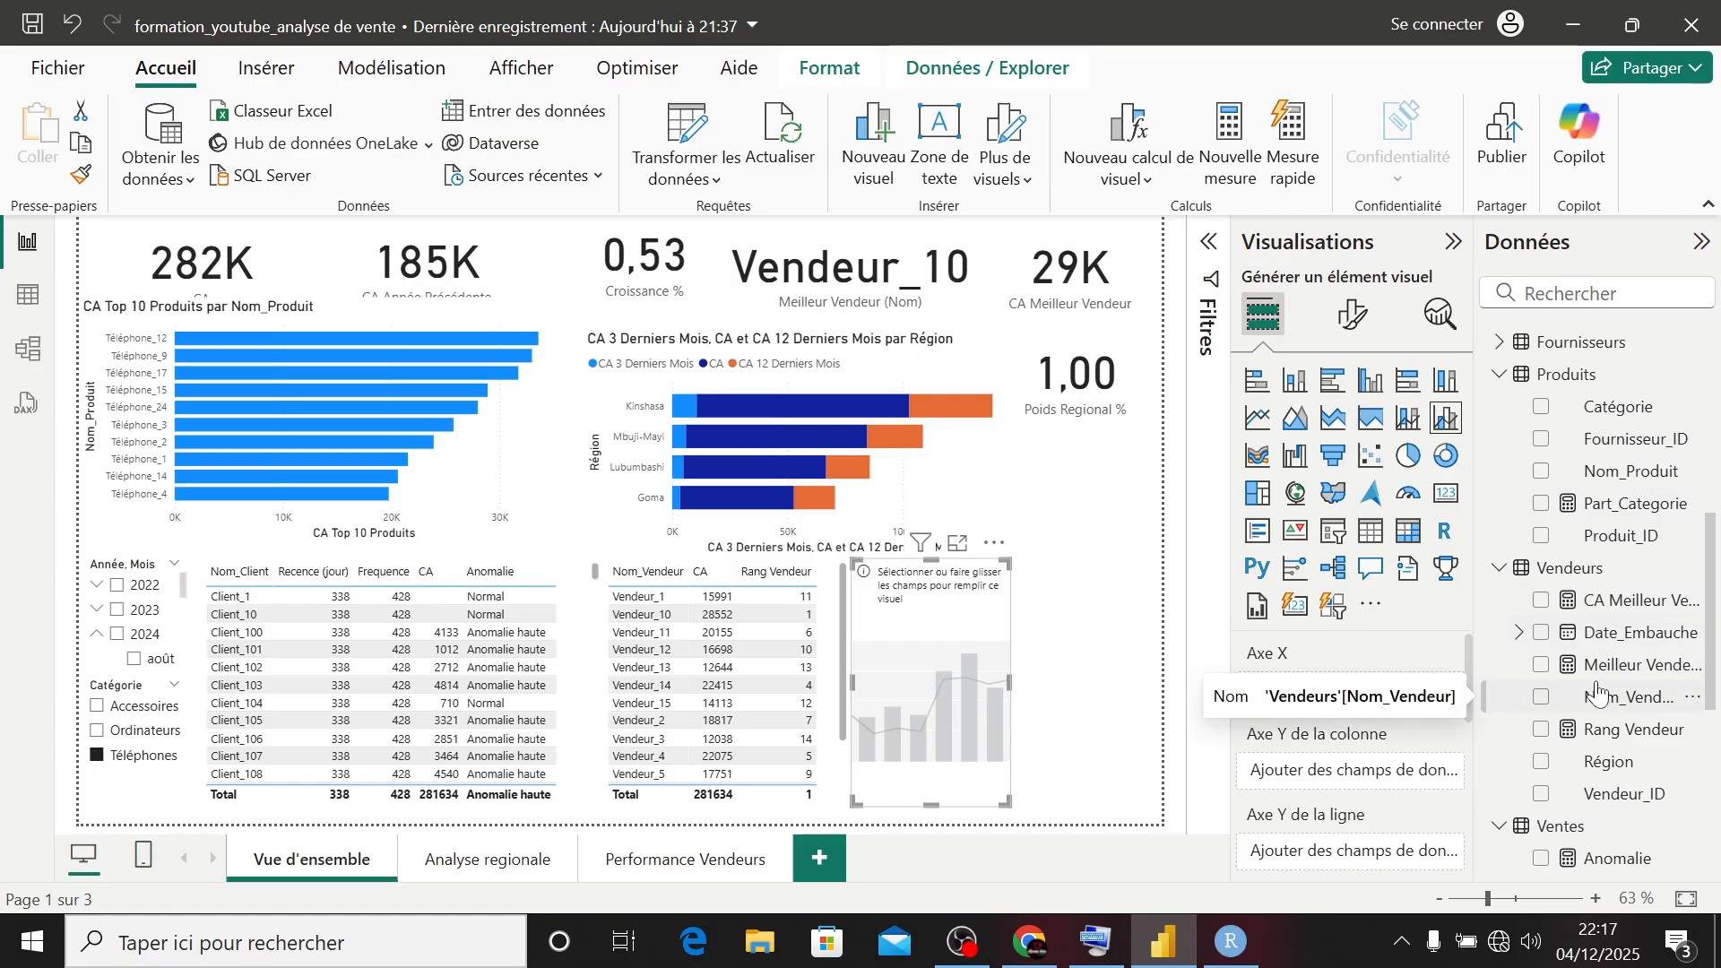
{"action": "scroll", "coordinate": [1604, 694], "scroll_direction": "down", "scroll_amount": 4}
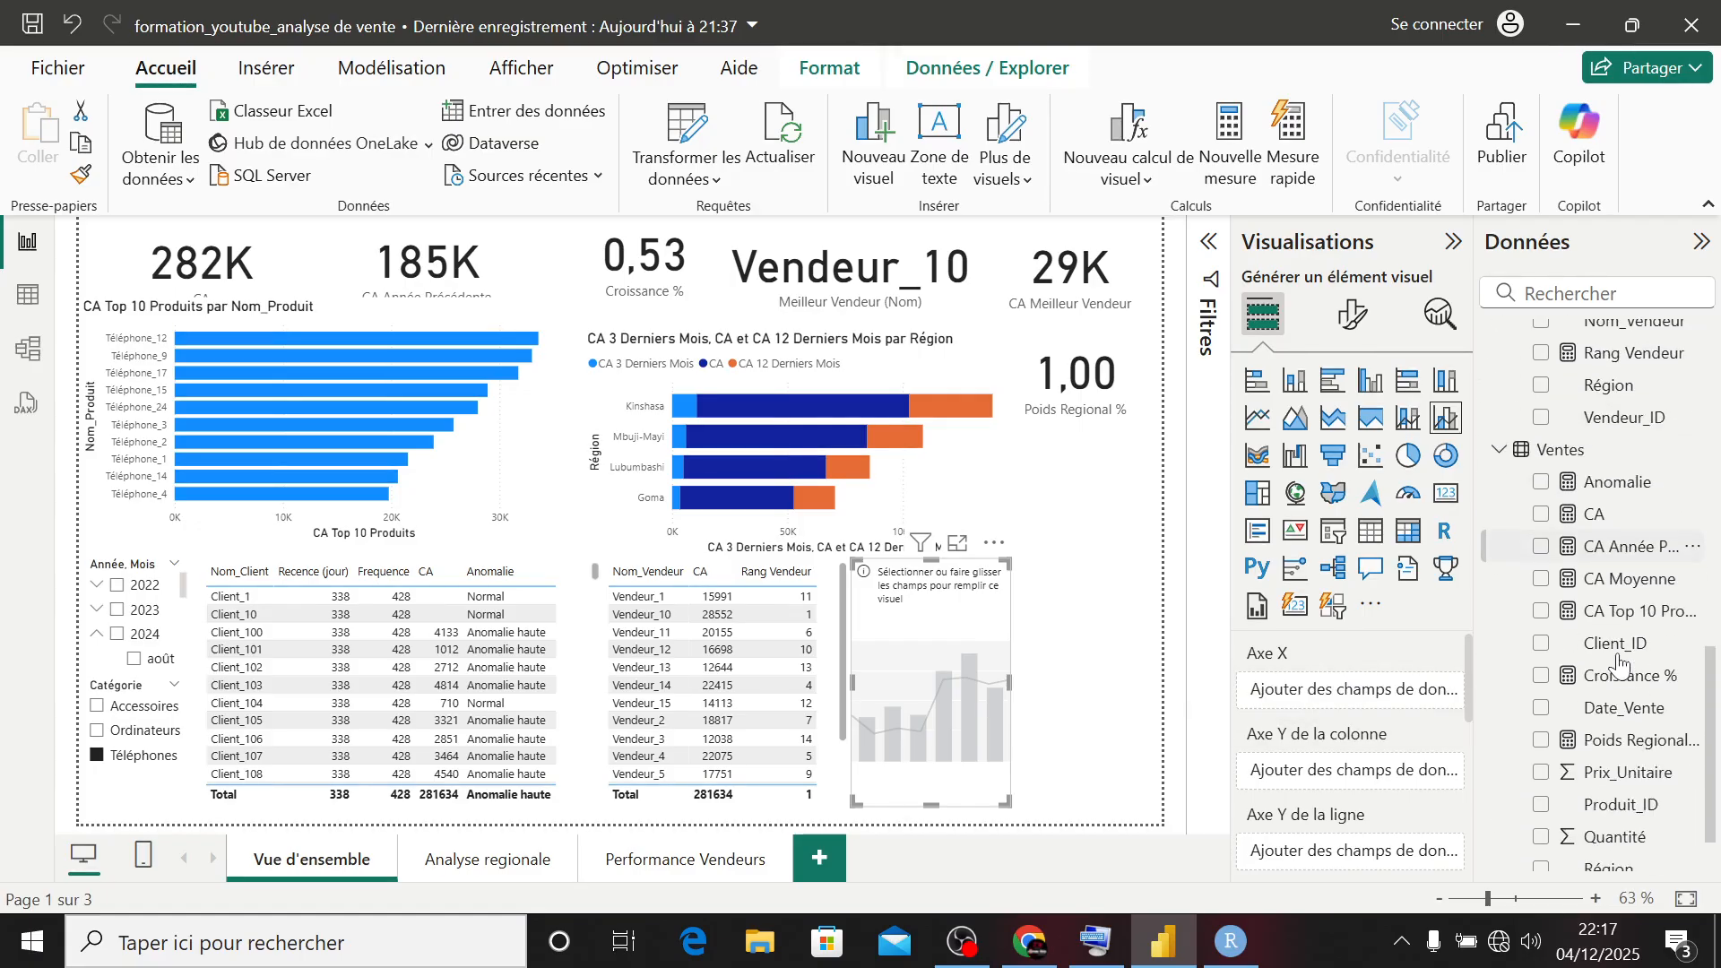
{"action": "scroll", "coordinate": [1618, 663], "scroll_direction": "up", "scroll_amount": 7}
{"action": "scroll", "coordinate": [1617, 663], "scroll_direction": "up", "scroll_amount": 1}
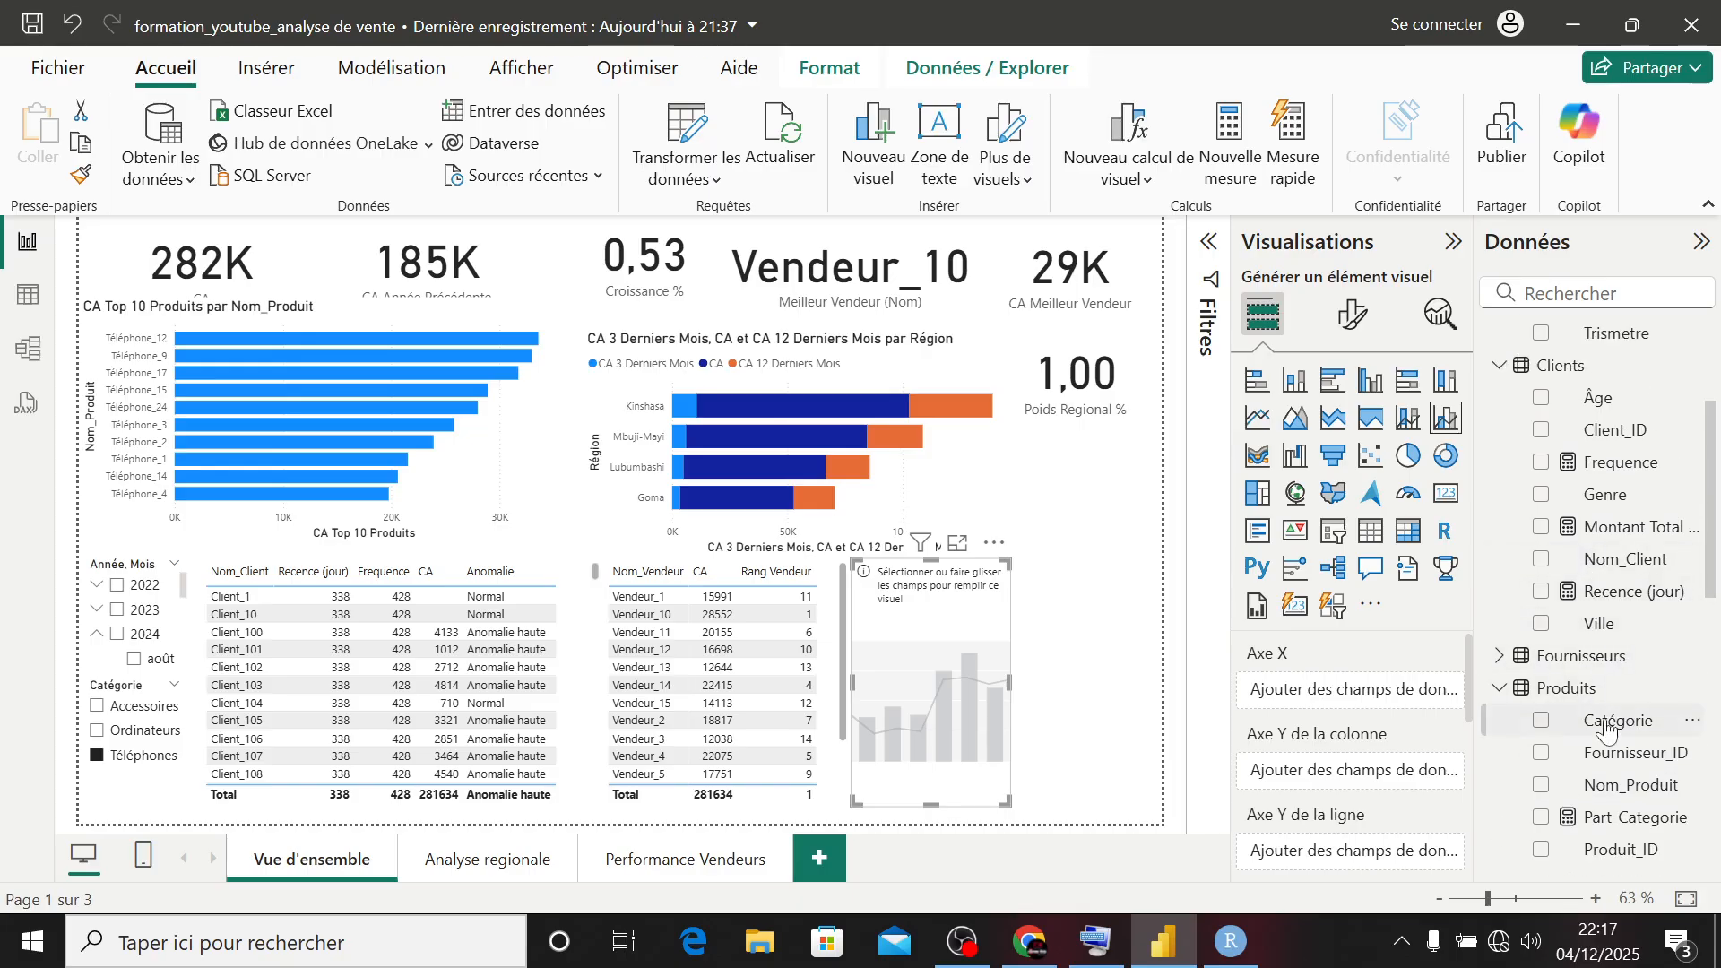
{"action": "left_click", "coordinate": [1541, 723]}
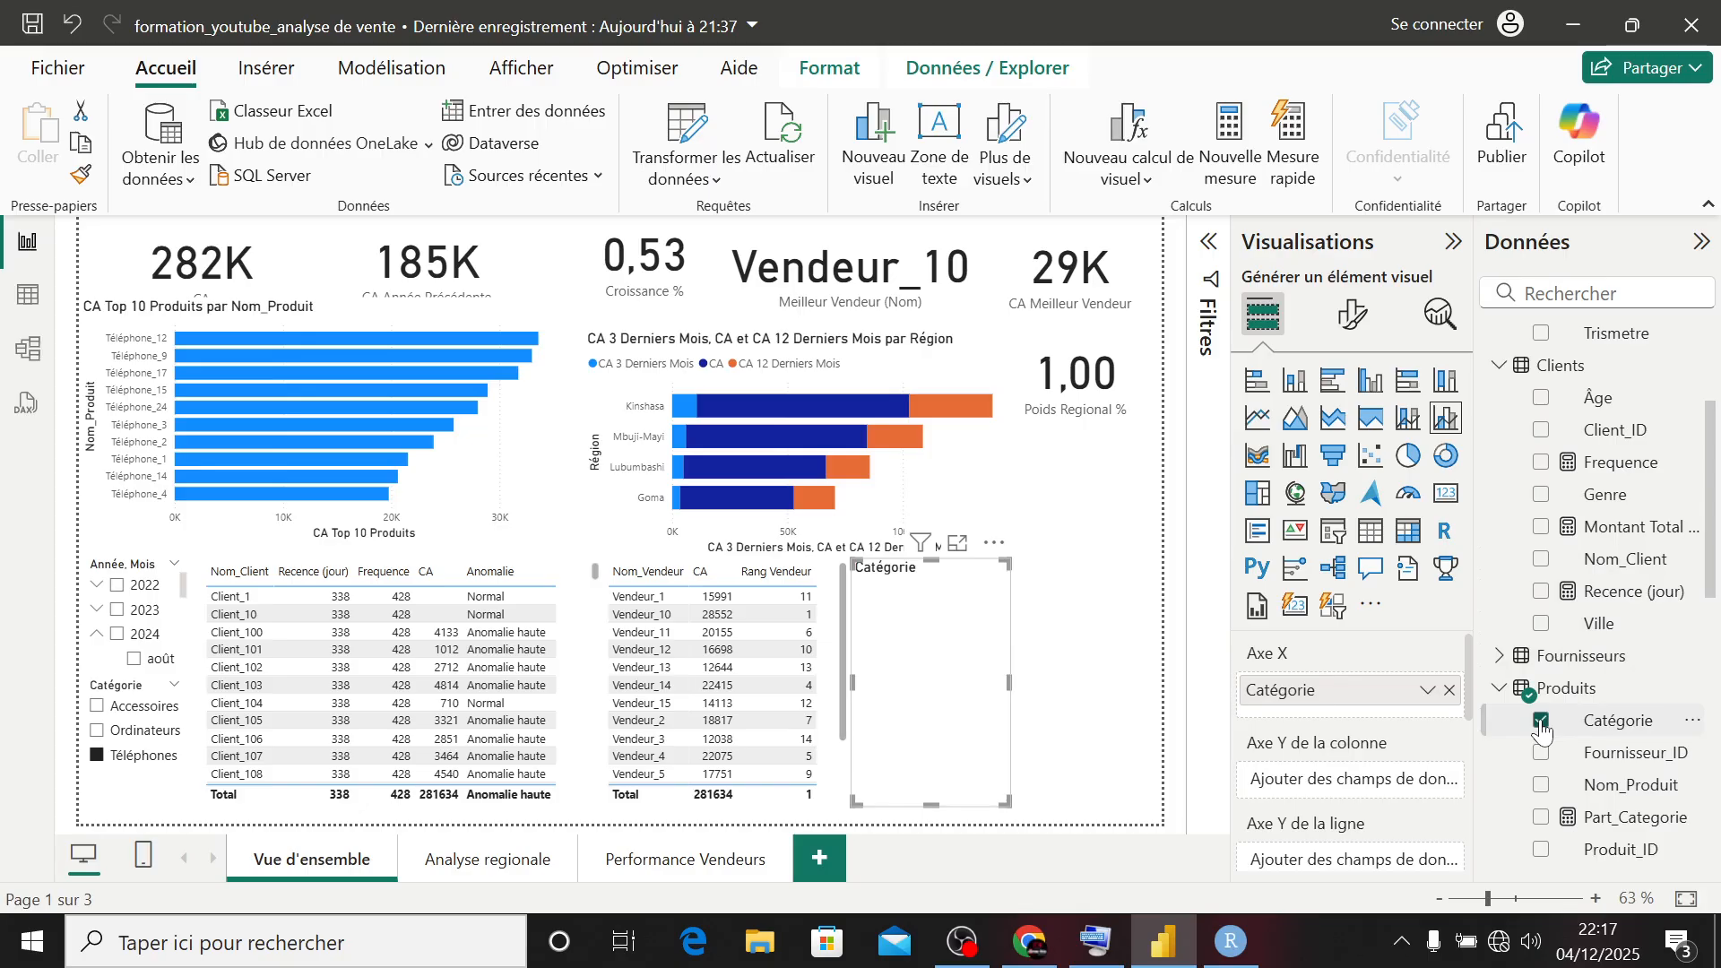
{"action": "left_click", "coordinate": [1542, 820]}
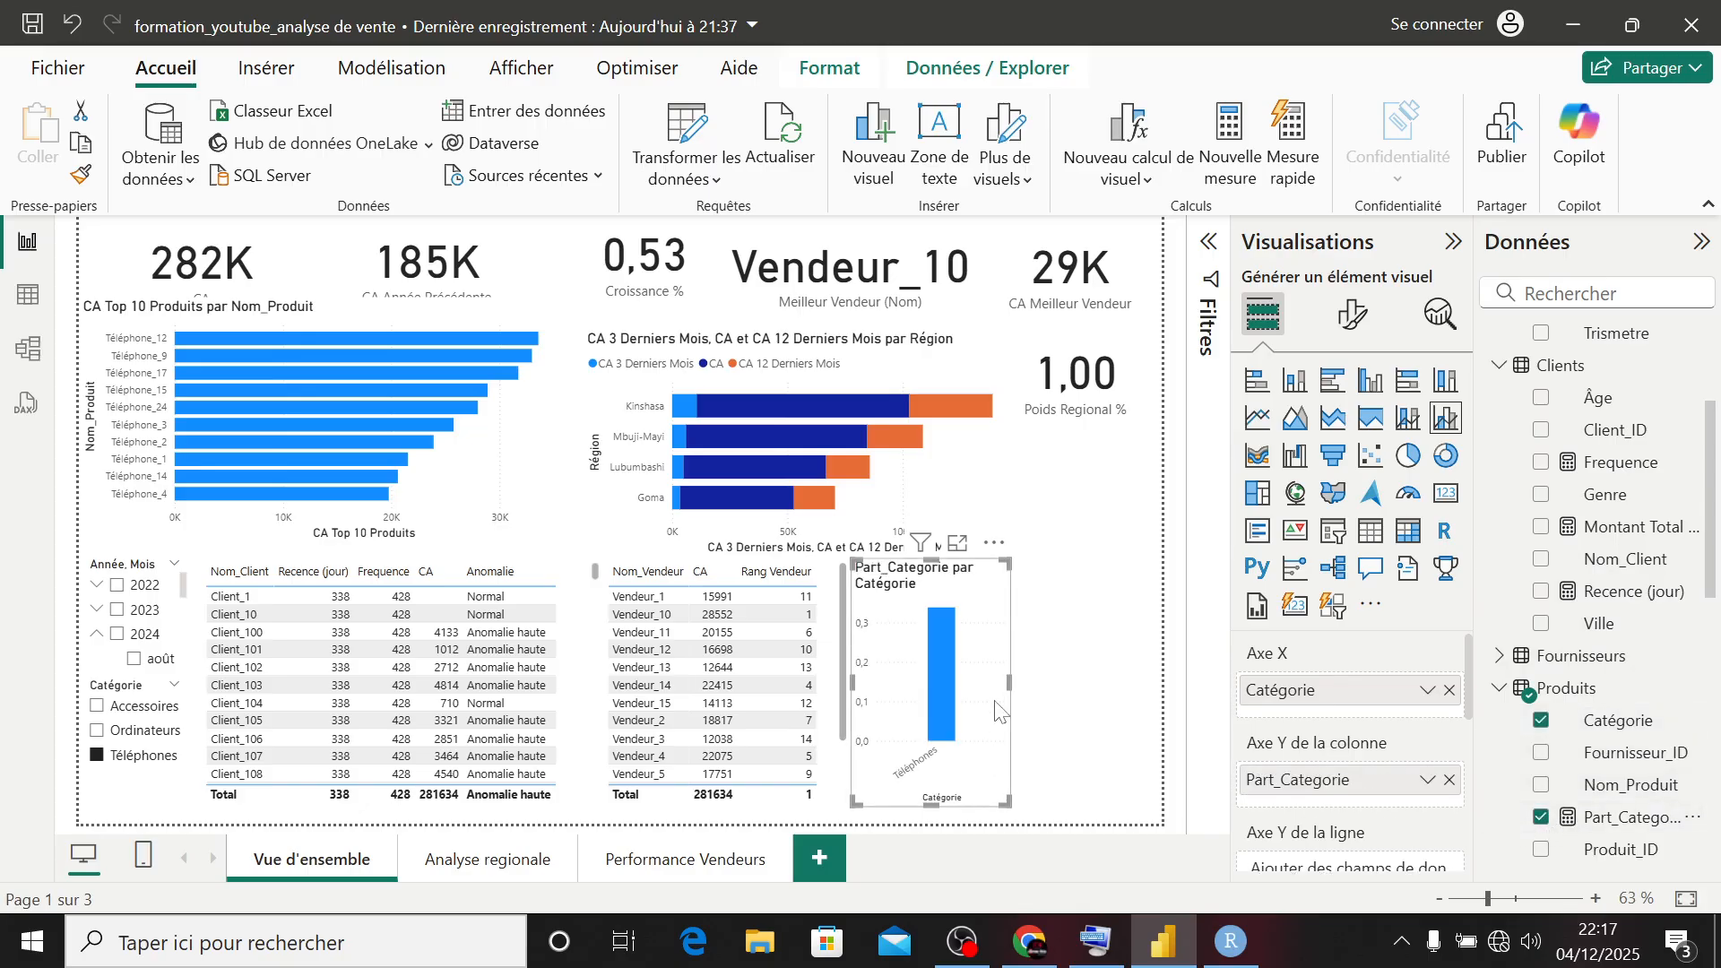
{"action": "left_click_drag", "start_coordinate": [1010, 683], "coordinate": [1145, 683]}
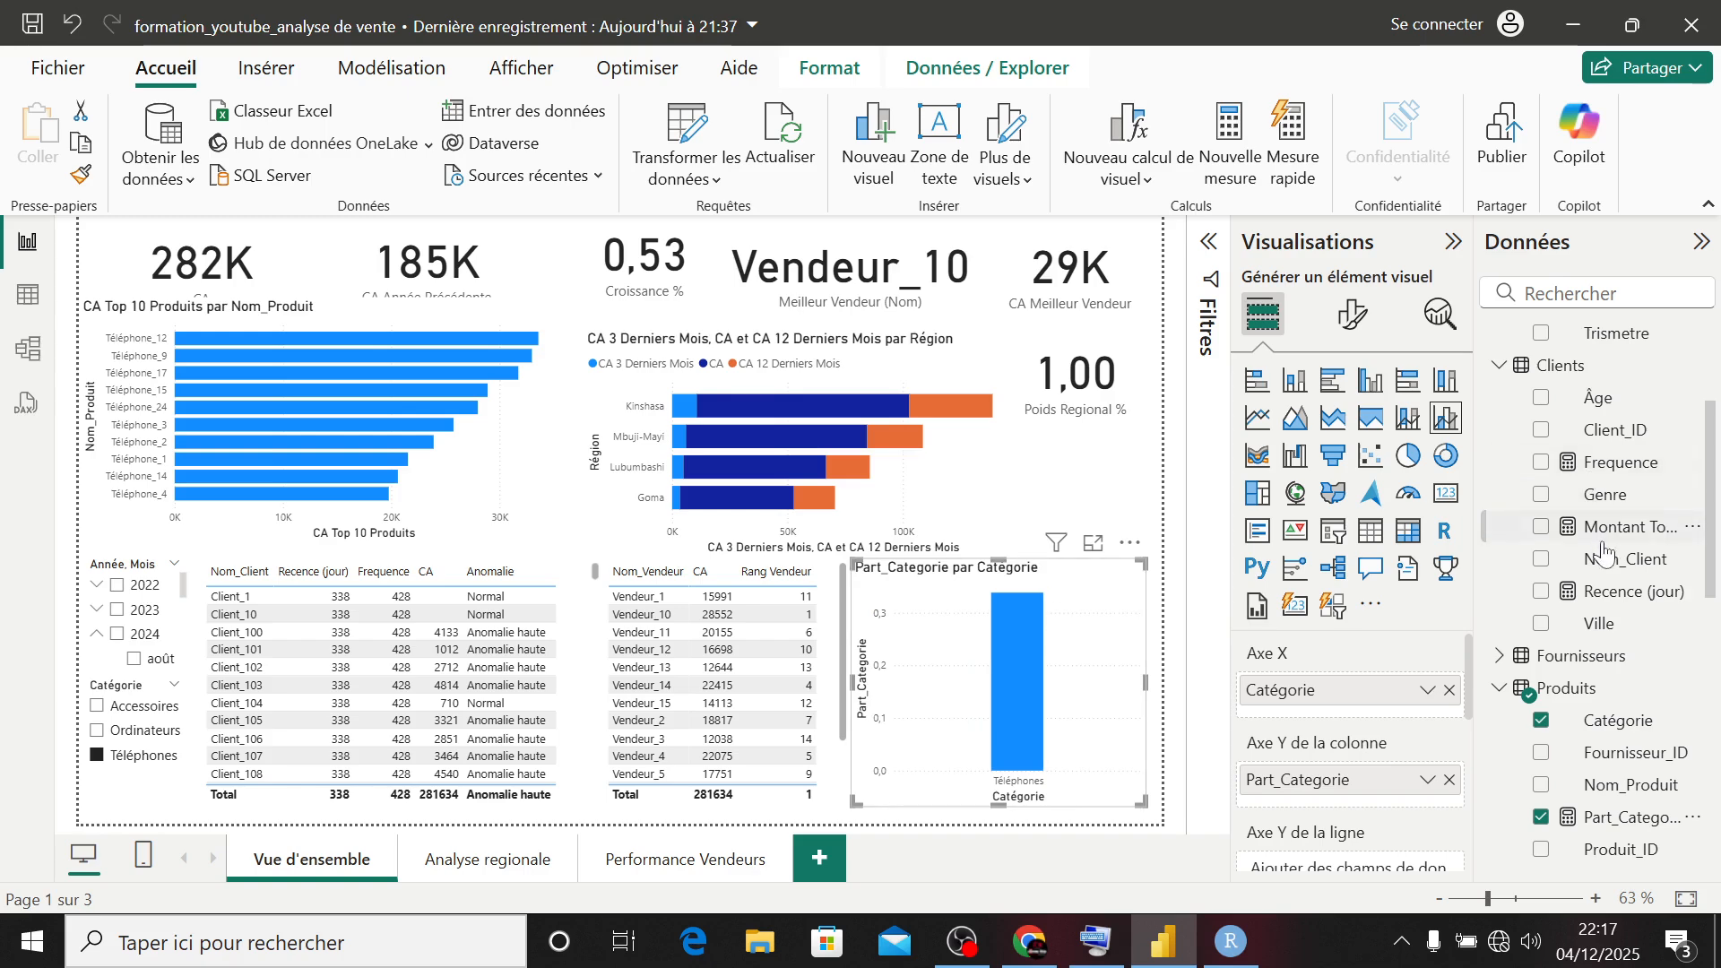
- Try the category share chart as a stacked bar and a stacked column chart, and return it to line and clustered column
{"action": "scroll", "coordinate": [1604, 552], "scroll_direction": "up", "scroll_amount": 3}
{"action": "scroll", "coordinate": [1604, 551], "scroll_direction": "down", "scroll_amount": 5}
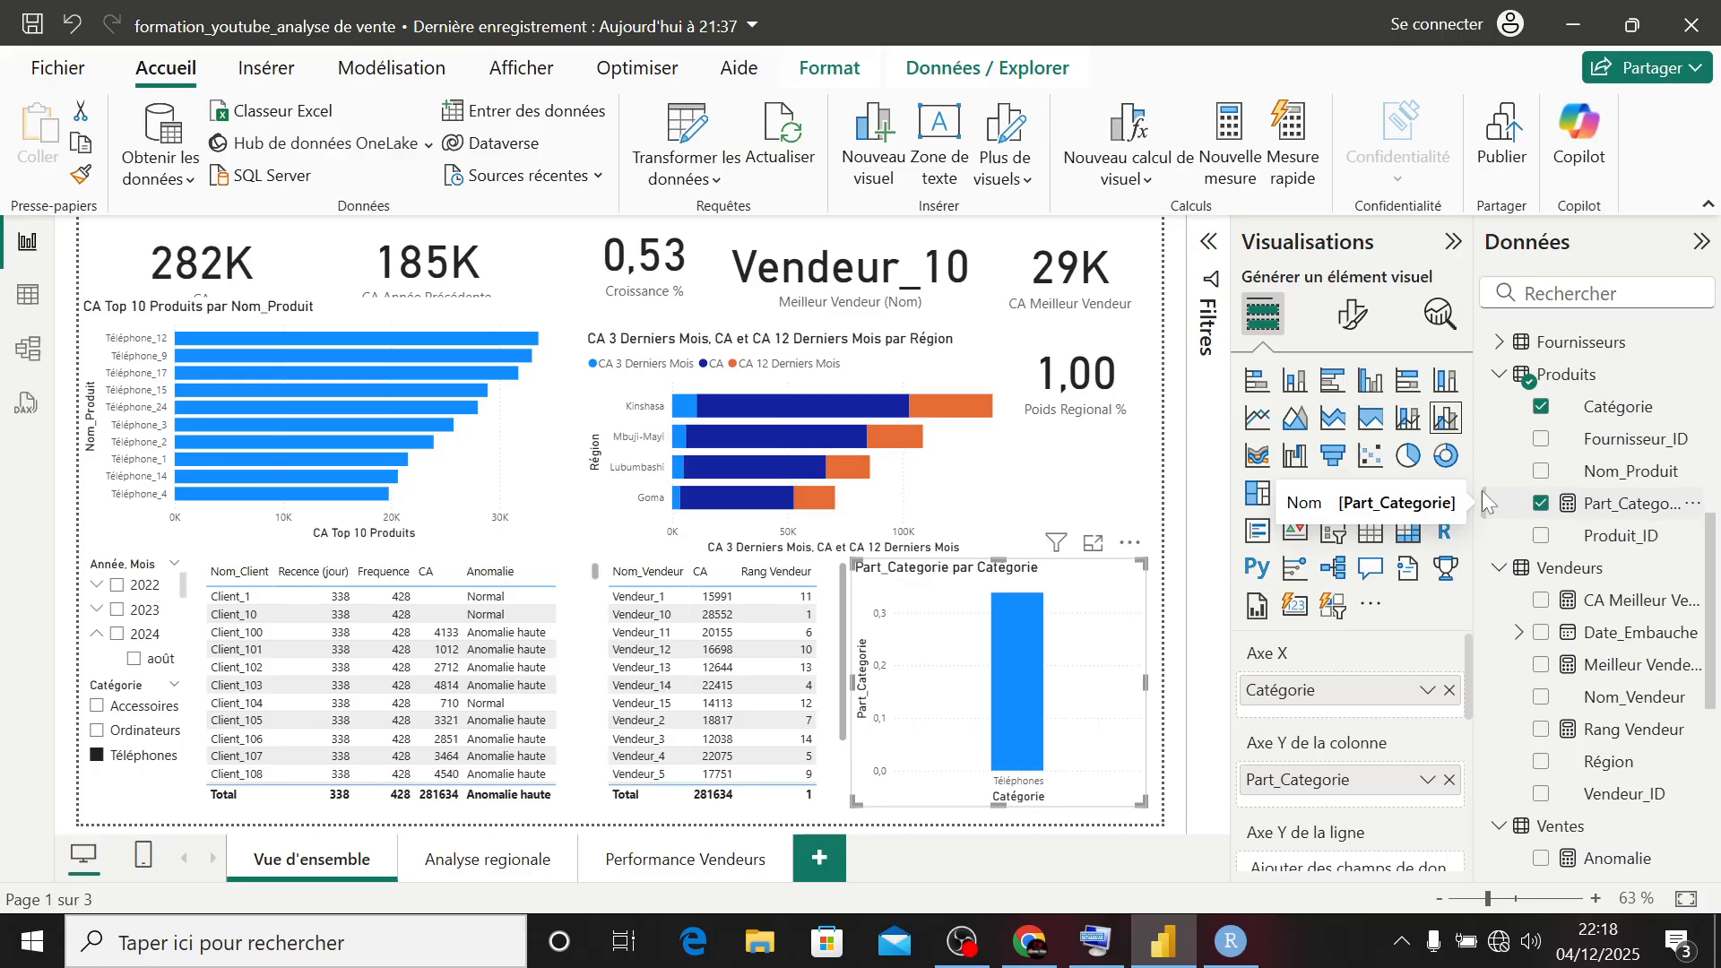
{"action": "left_click", "coordinate": [1256, 379]}
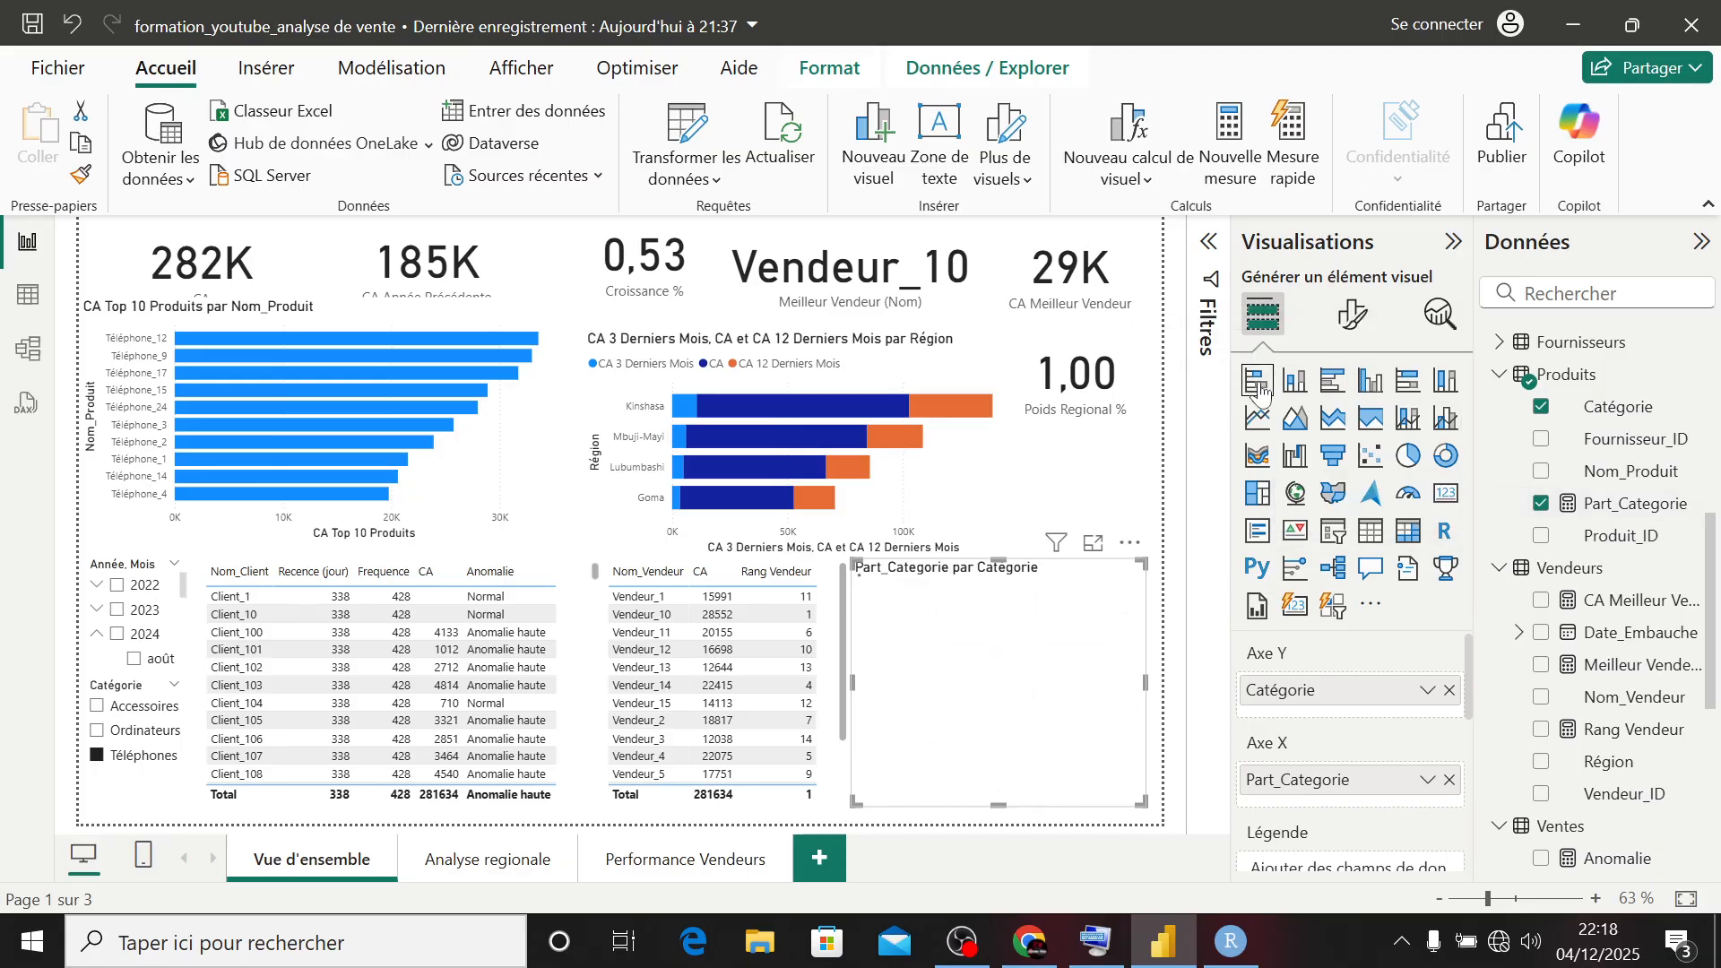
{"action": "left_click", "coordinate": [1291, 383]}
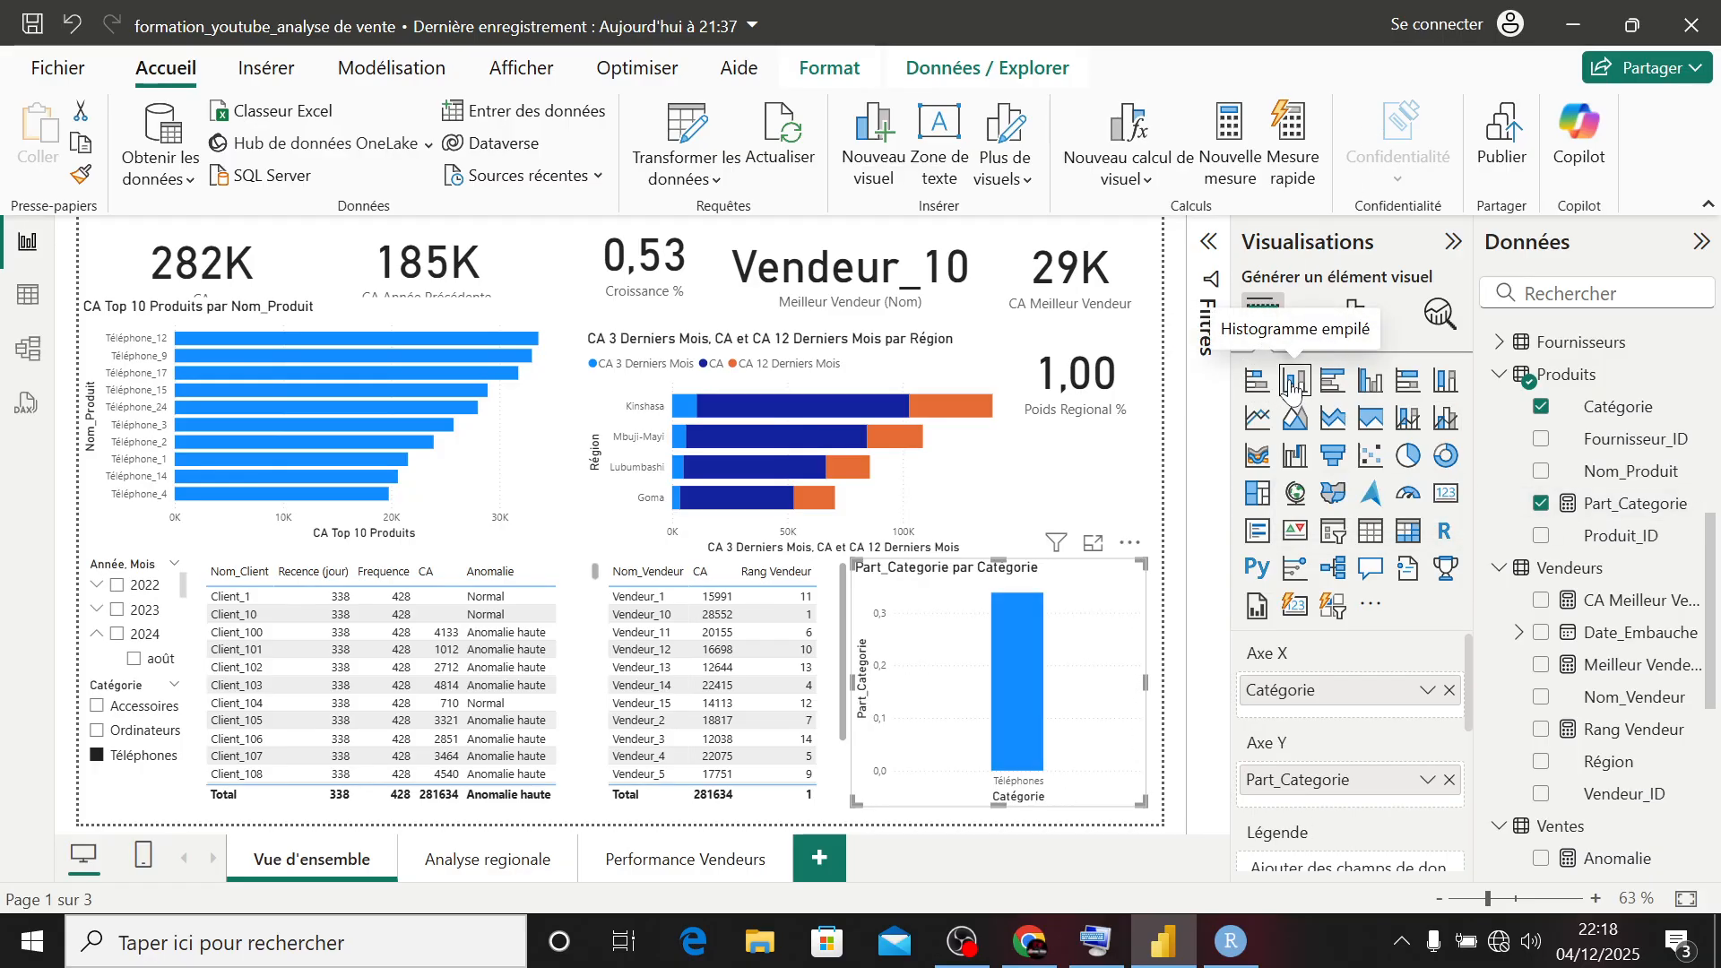
{"action": "left_click", "coordinate": [1442, 420]}
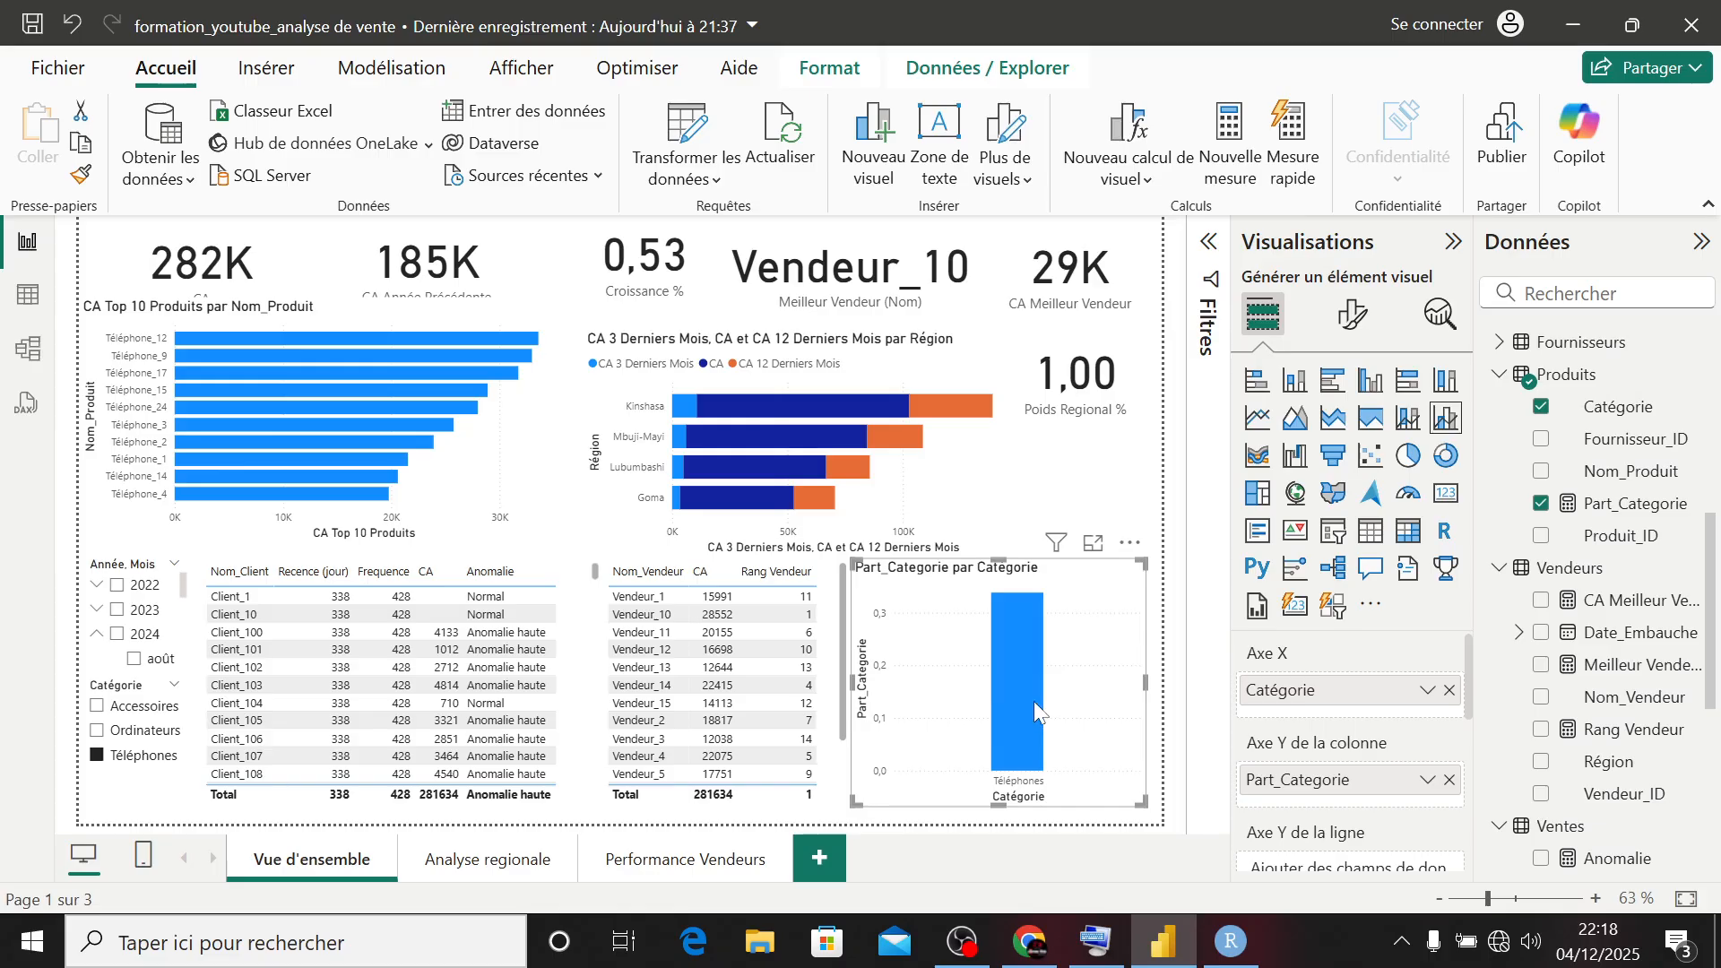
- Clear the Téléphones filter in the category slicer and check the share of Ordinateurs, Téléphones and Accessoires in the chart
{"action": "mouse_move", "coordinate": [1034, 700]}
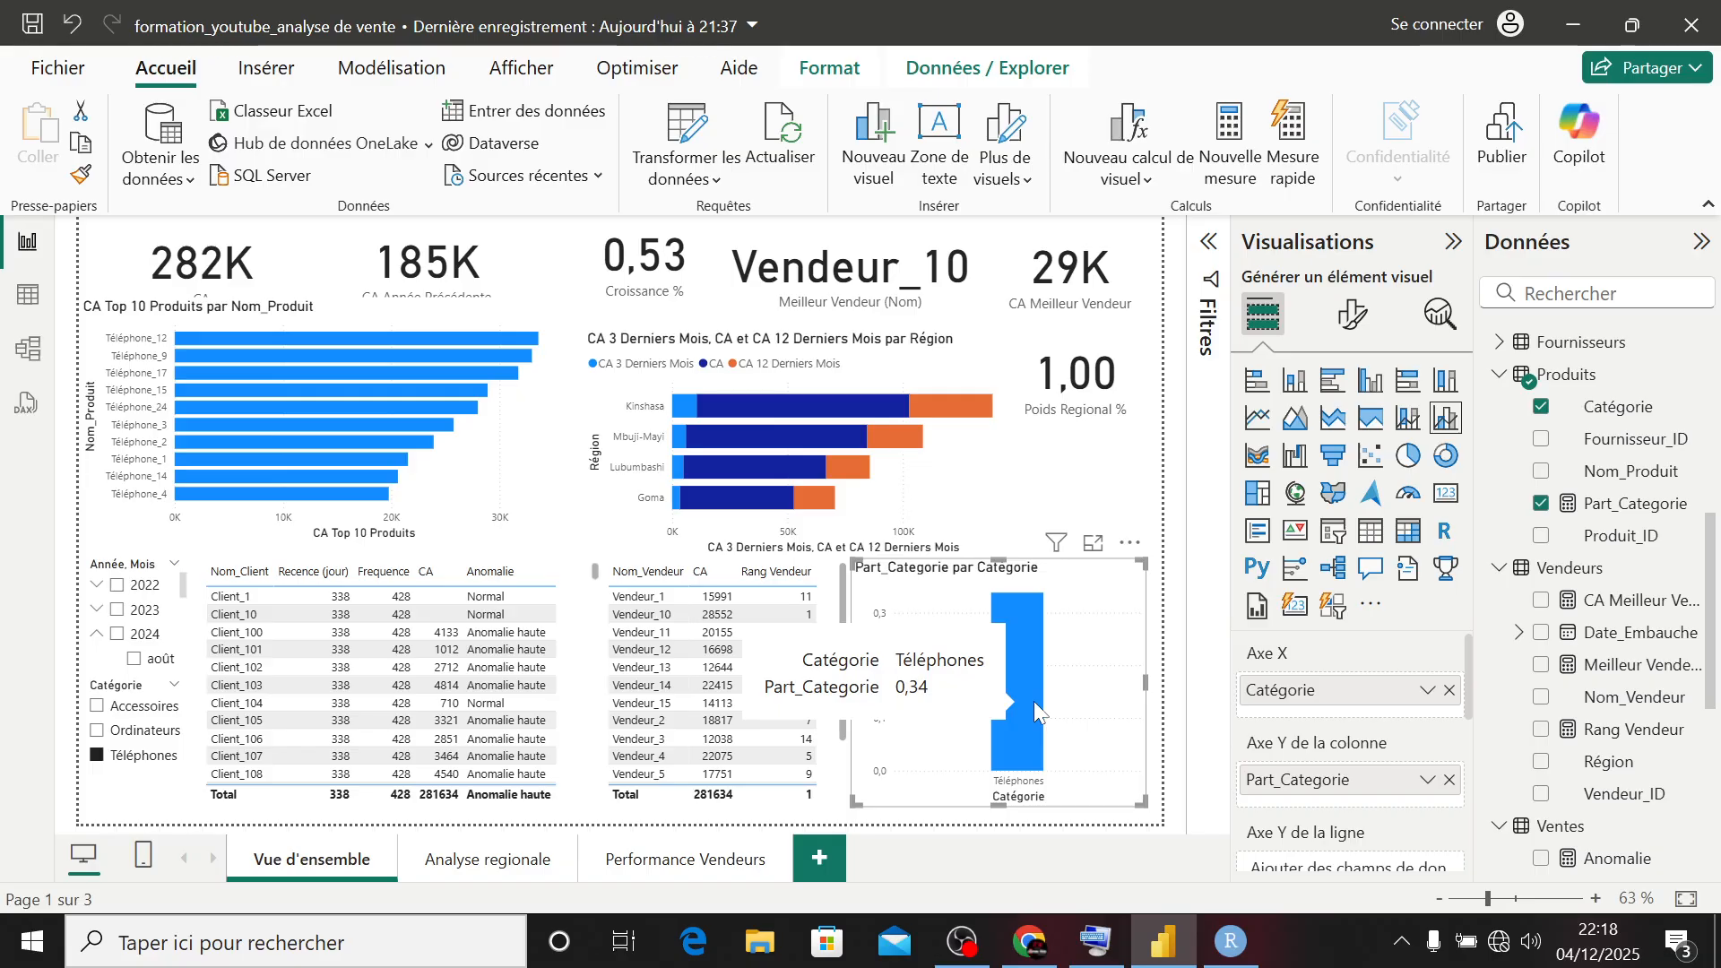
{"action": "left_click", "coordinate": [99, 757]}
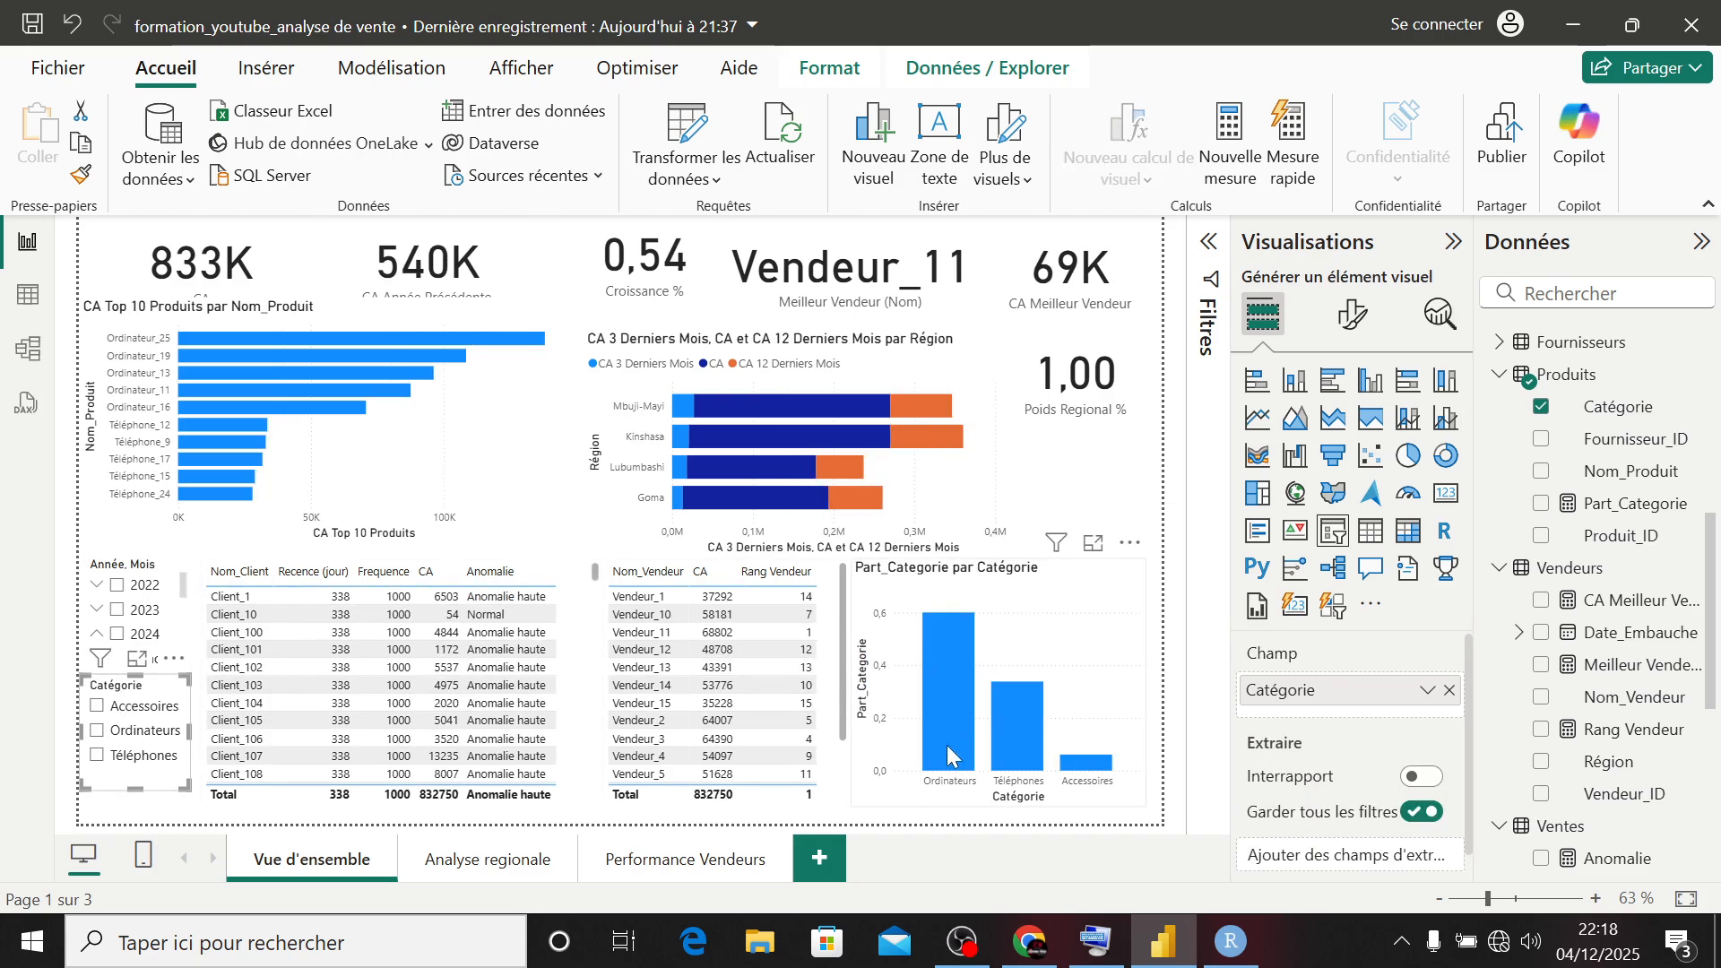
{"action": "mouse_move", "coordinate": [955, 727]}
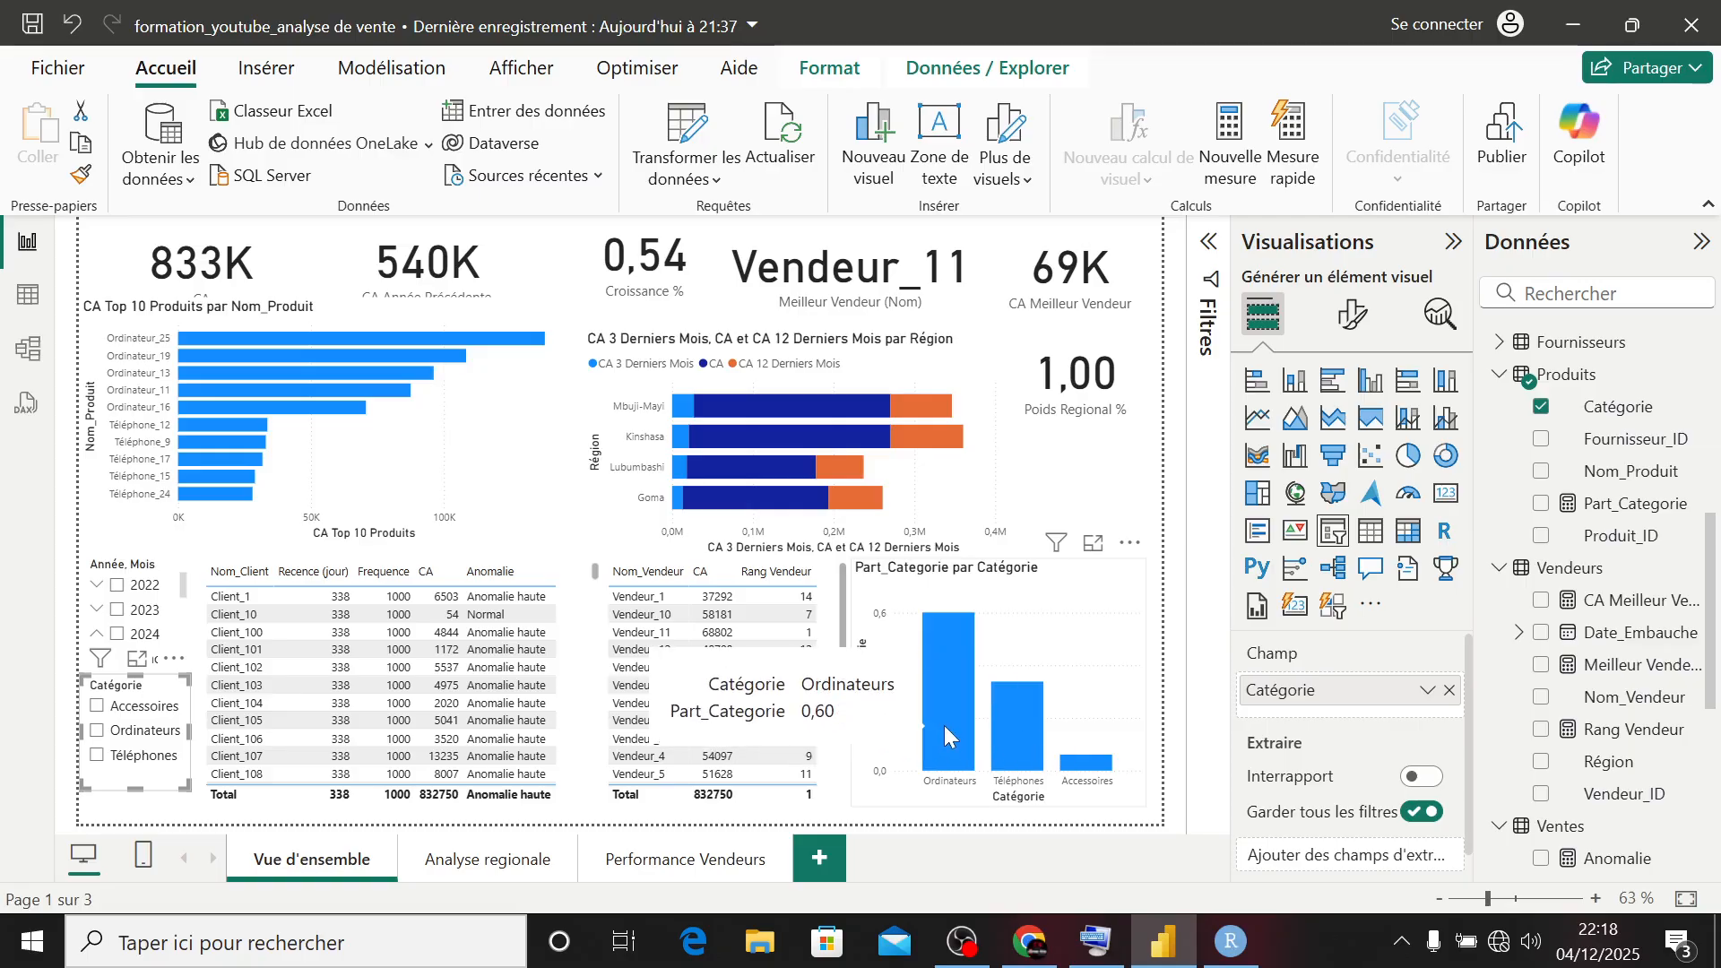
{"action": "mouse_move", "coordinate": [1011, 740]}
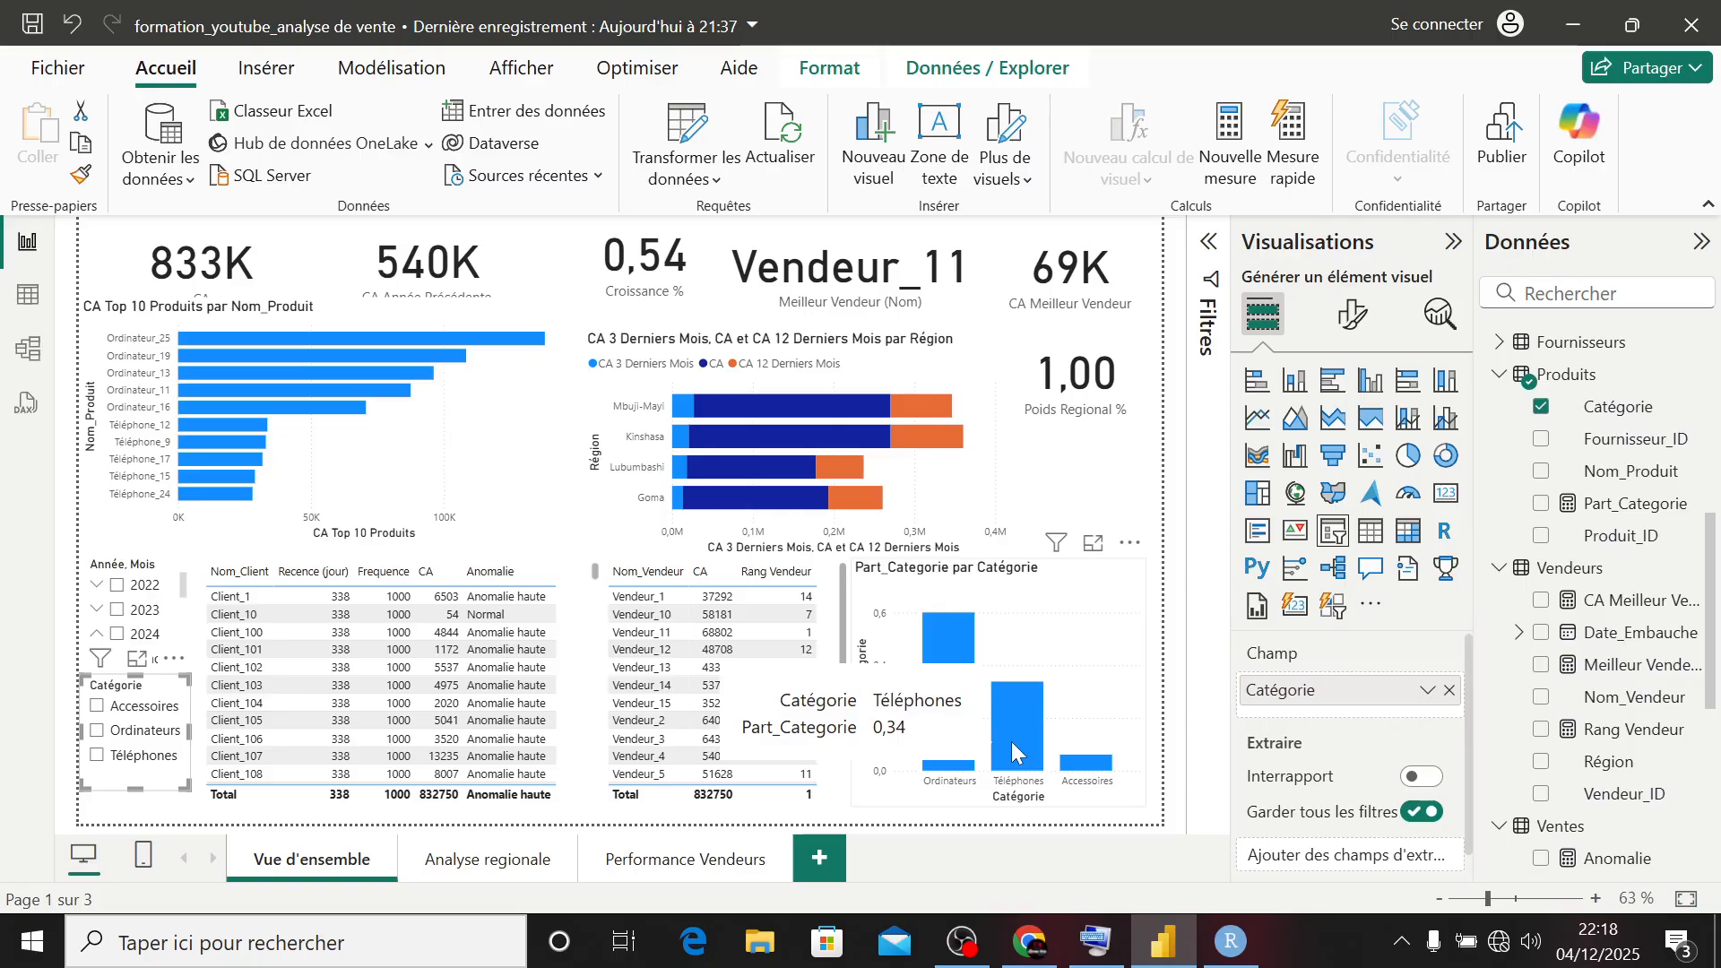
{"action": "mouse_move", "coordinate": [1086, 769]}
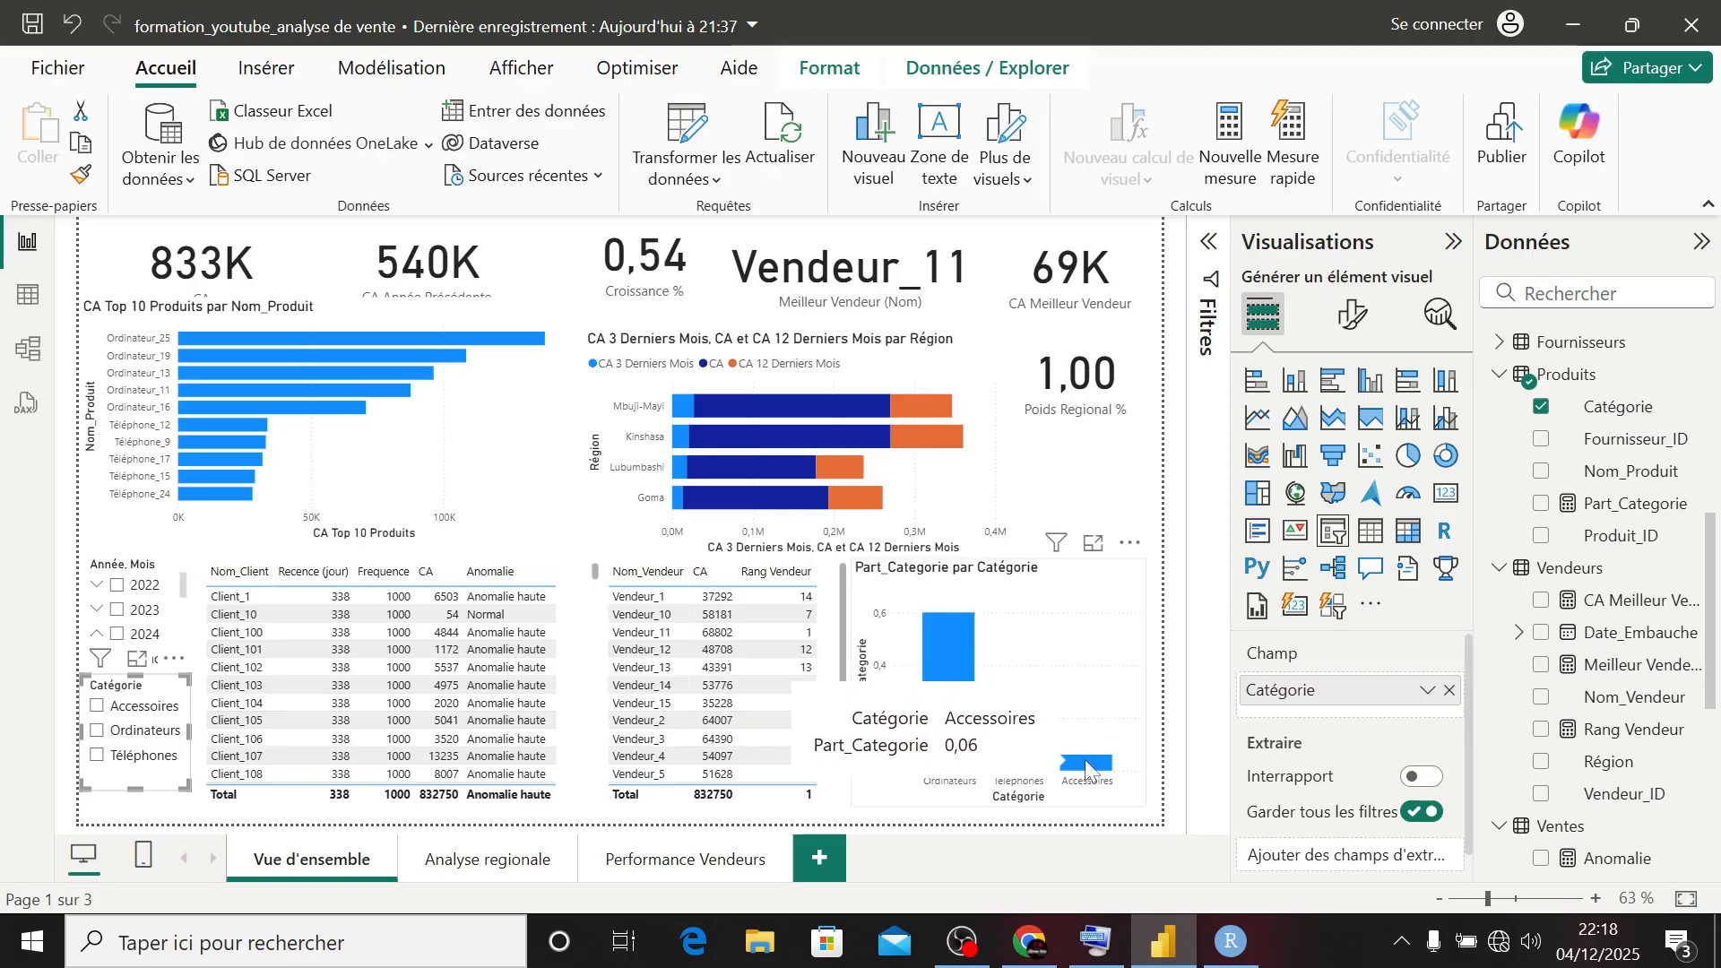
- Compare the category shares for 2022 and 2023 using the year slicer, and clear the year filter
{"action": "left_click", "coordinate": [117, 585]}
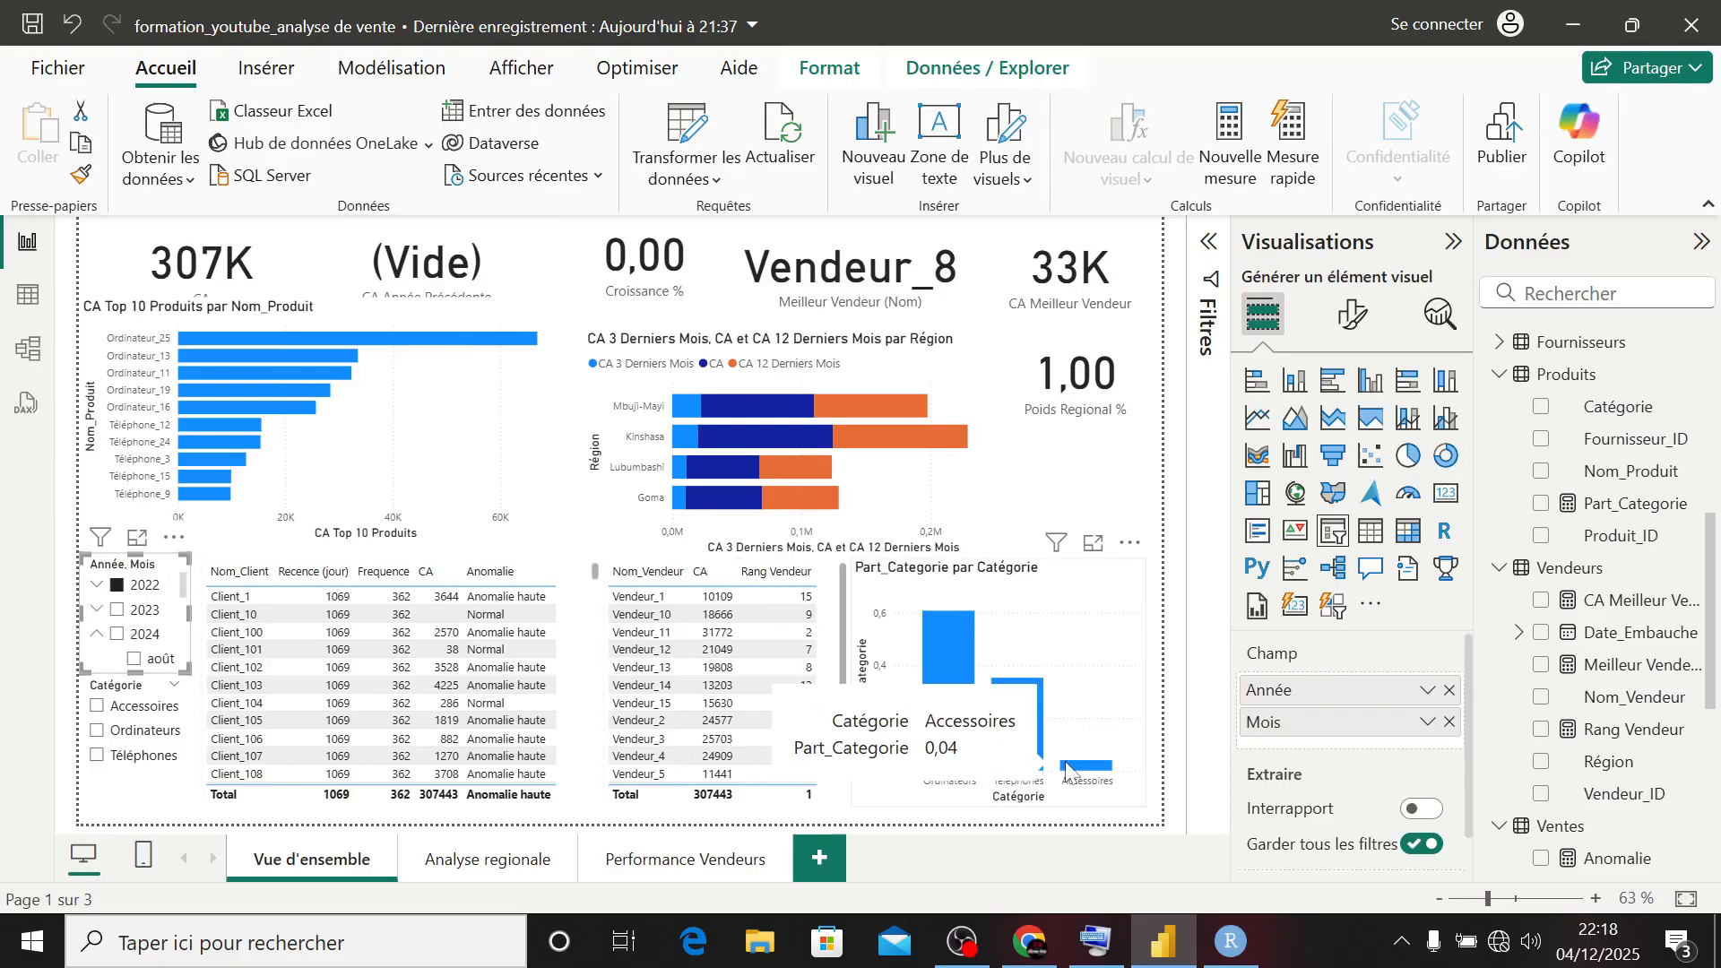
{"action": "left_click", "coordinate": [118, 610]}
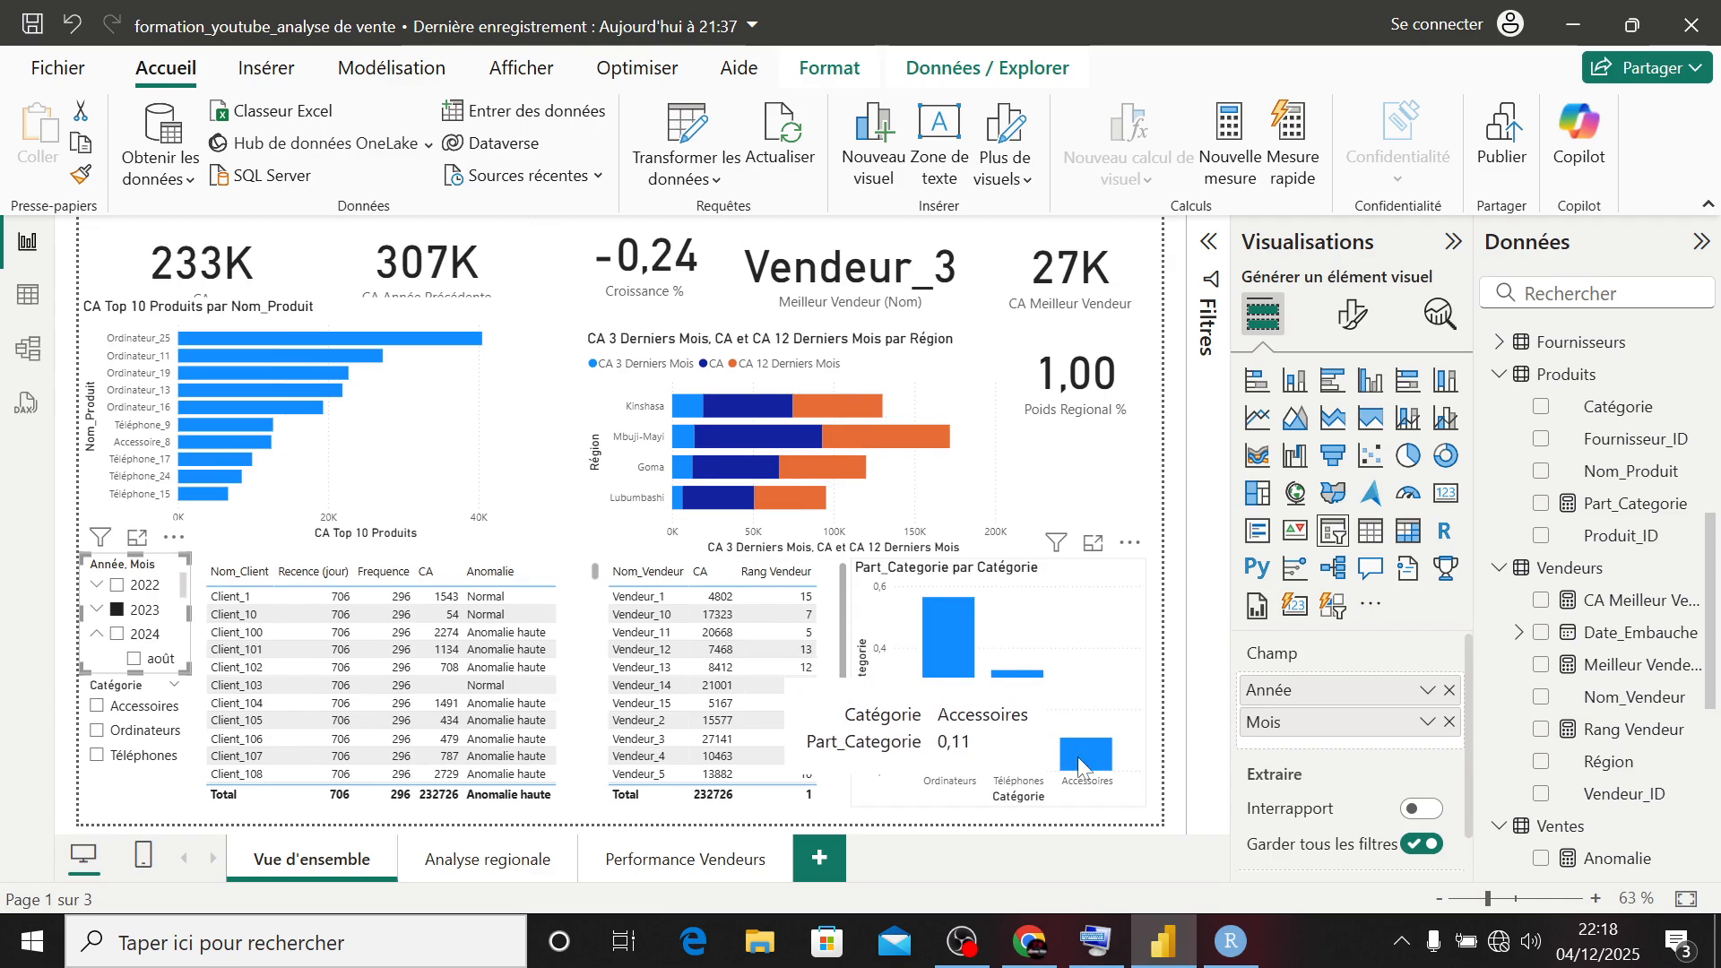
{"action": "left_click", "coordinate": [117, 610]}
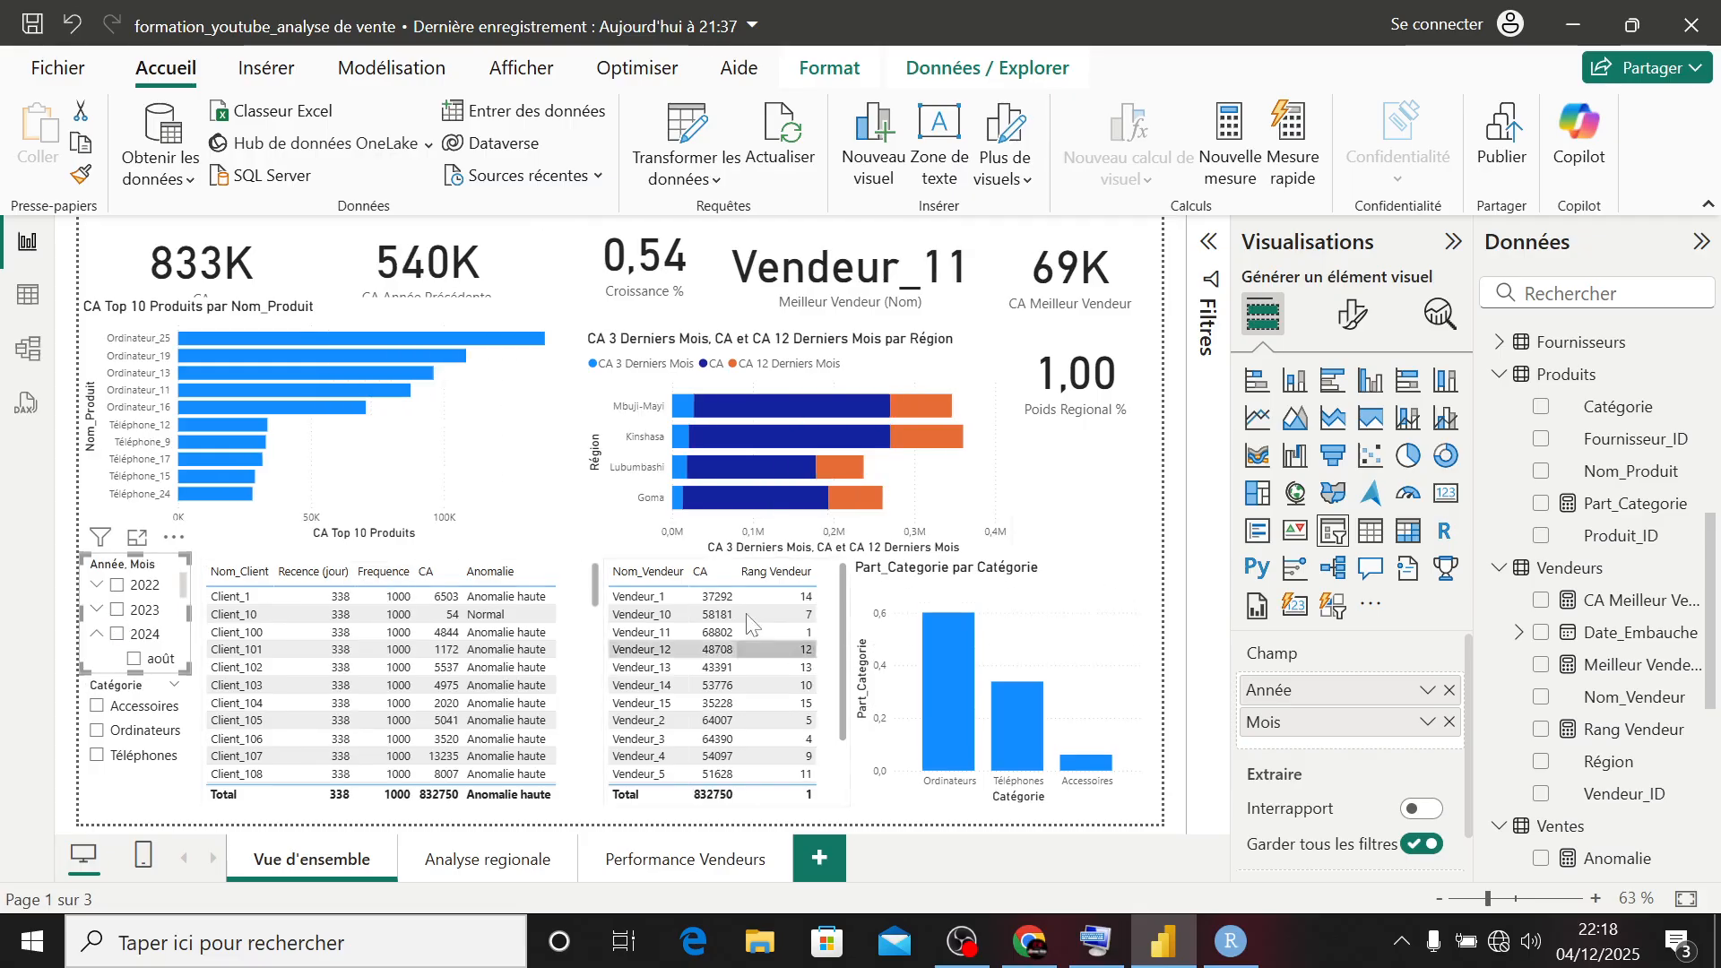
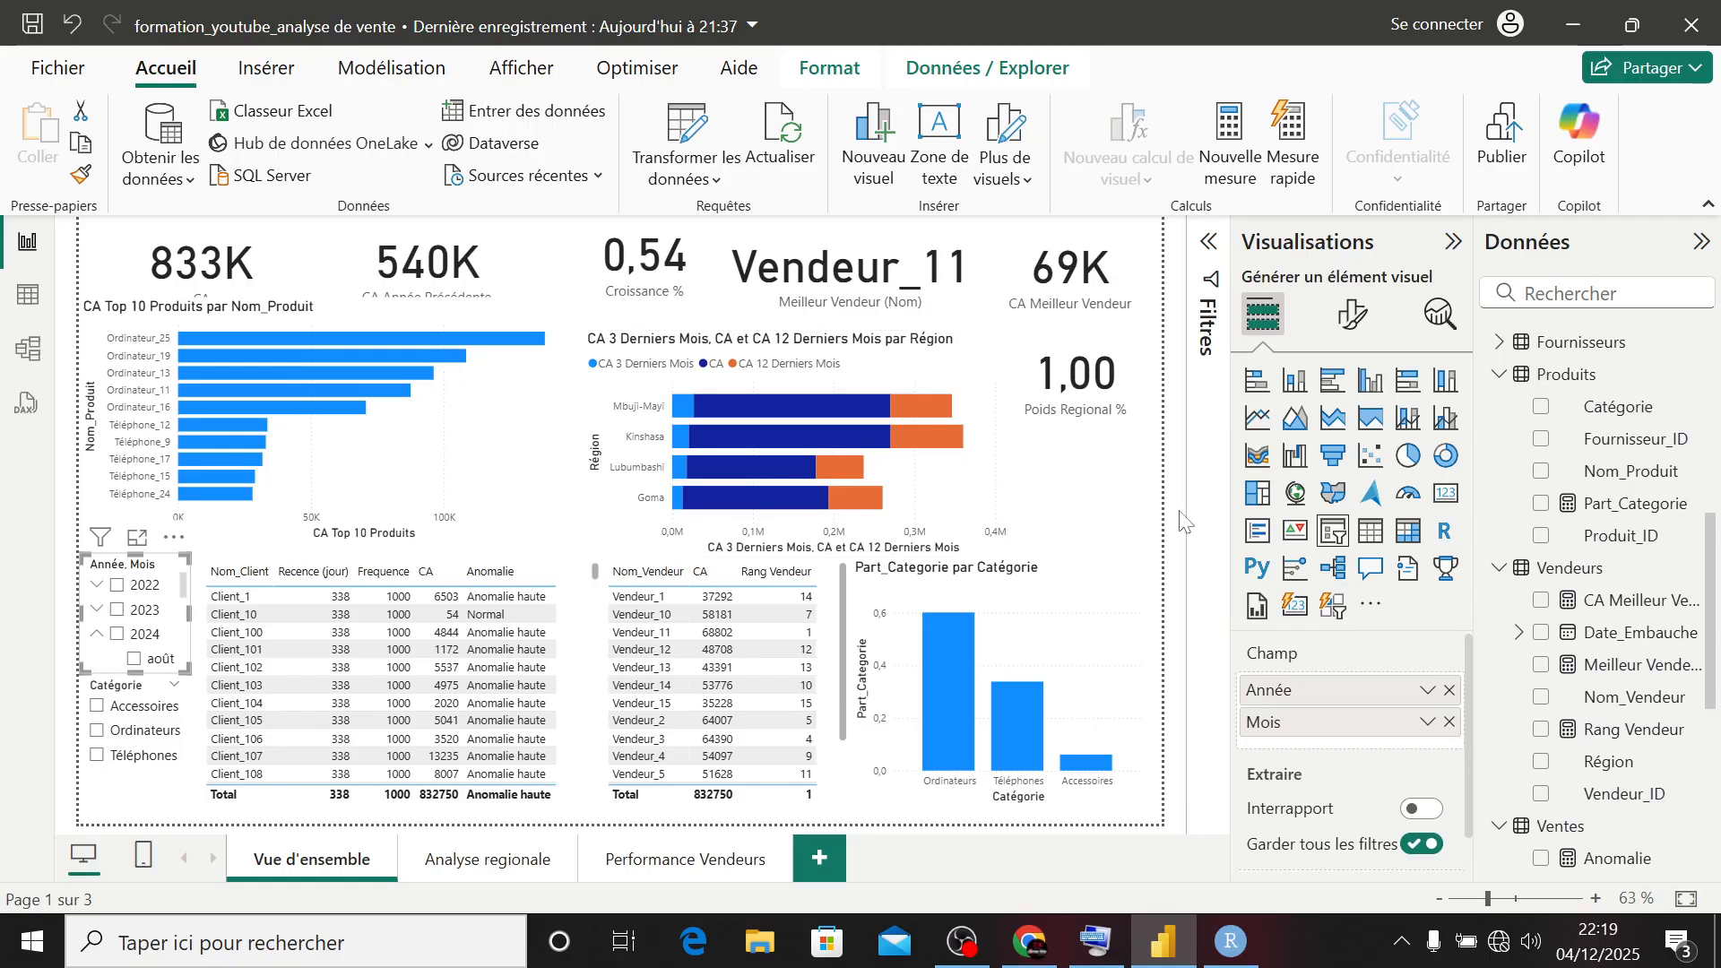
- Create a new measure named Dernier_Achat in the Clients table
{"action": "left_click", "coordinate": [1134, 530]}
{"action": "scroll", "coordinate": [1568, 556], "scroll_direction": "up", "scroll_amount": 5}
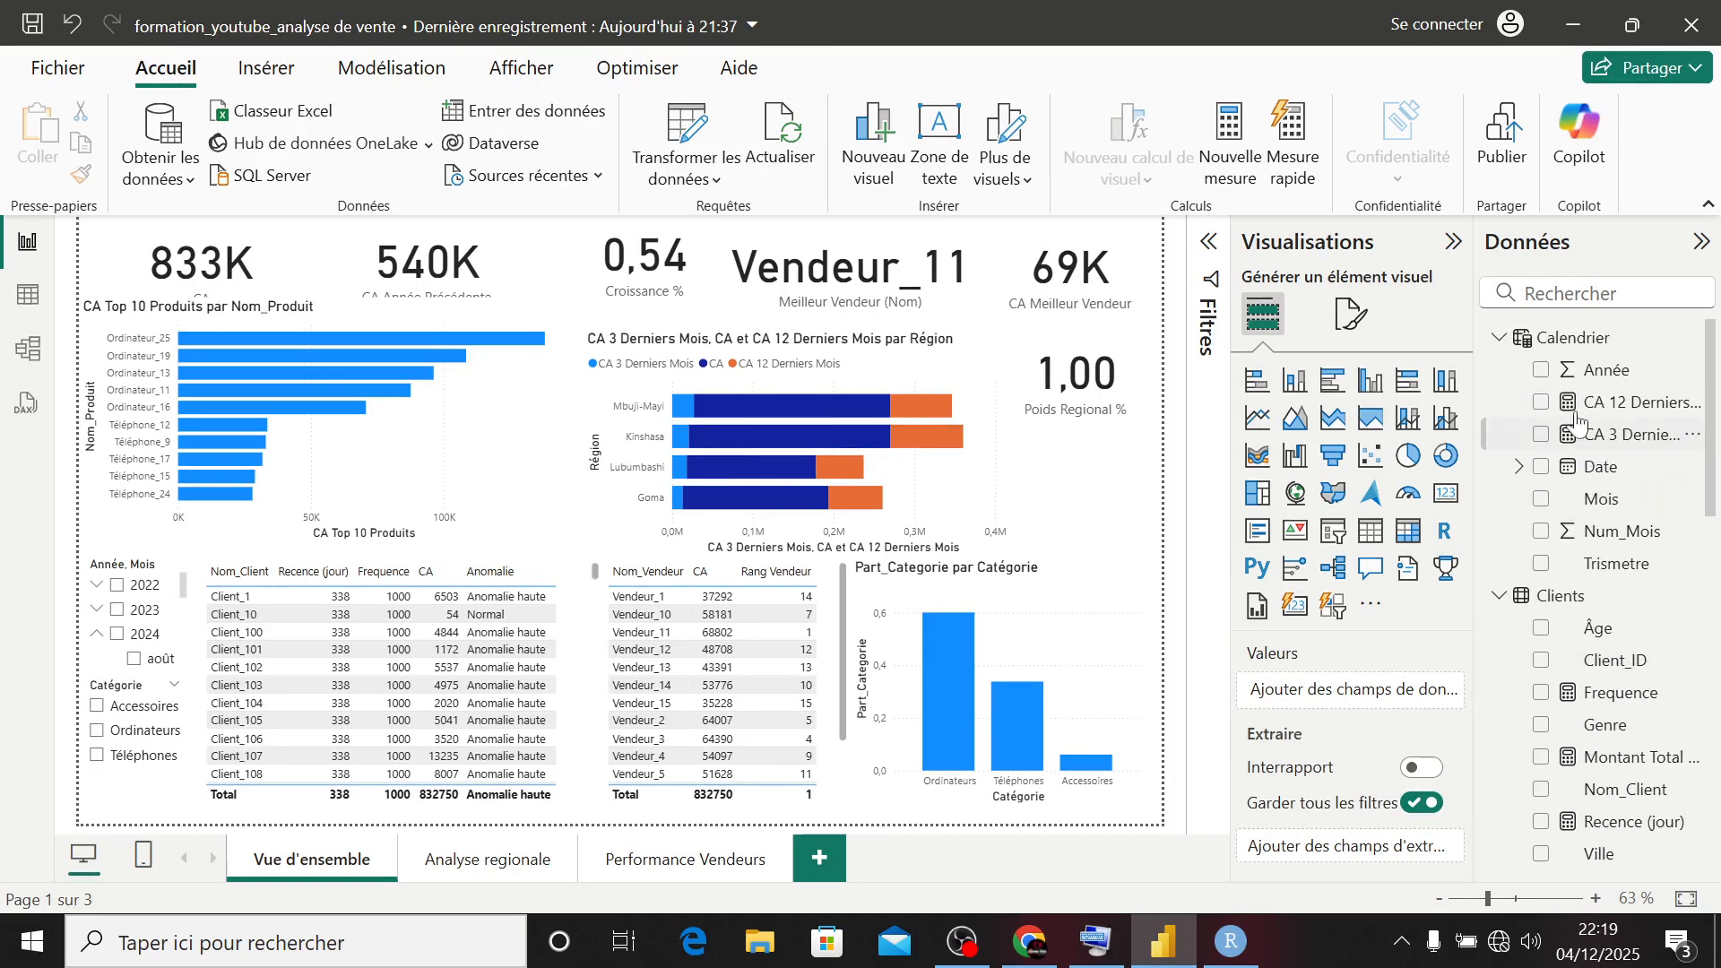
{"action": "right_click", "coordinate": [1563, 596]}
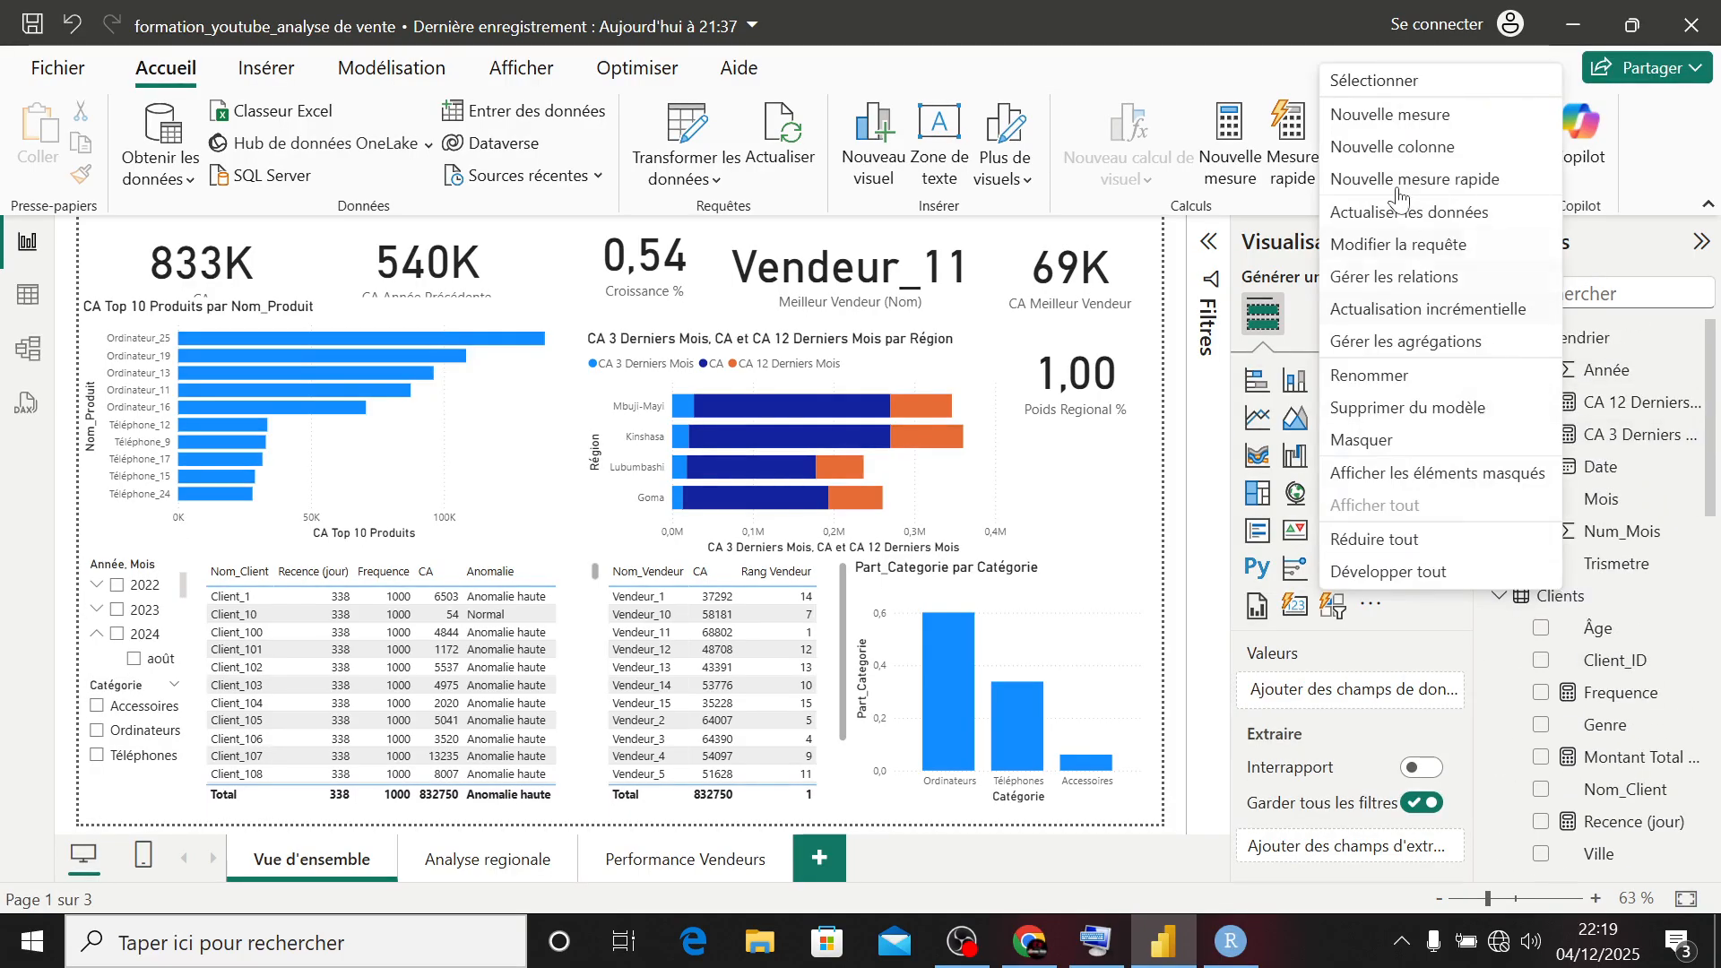
{"action": "key", "text": "Escape"}
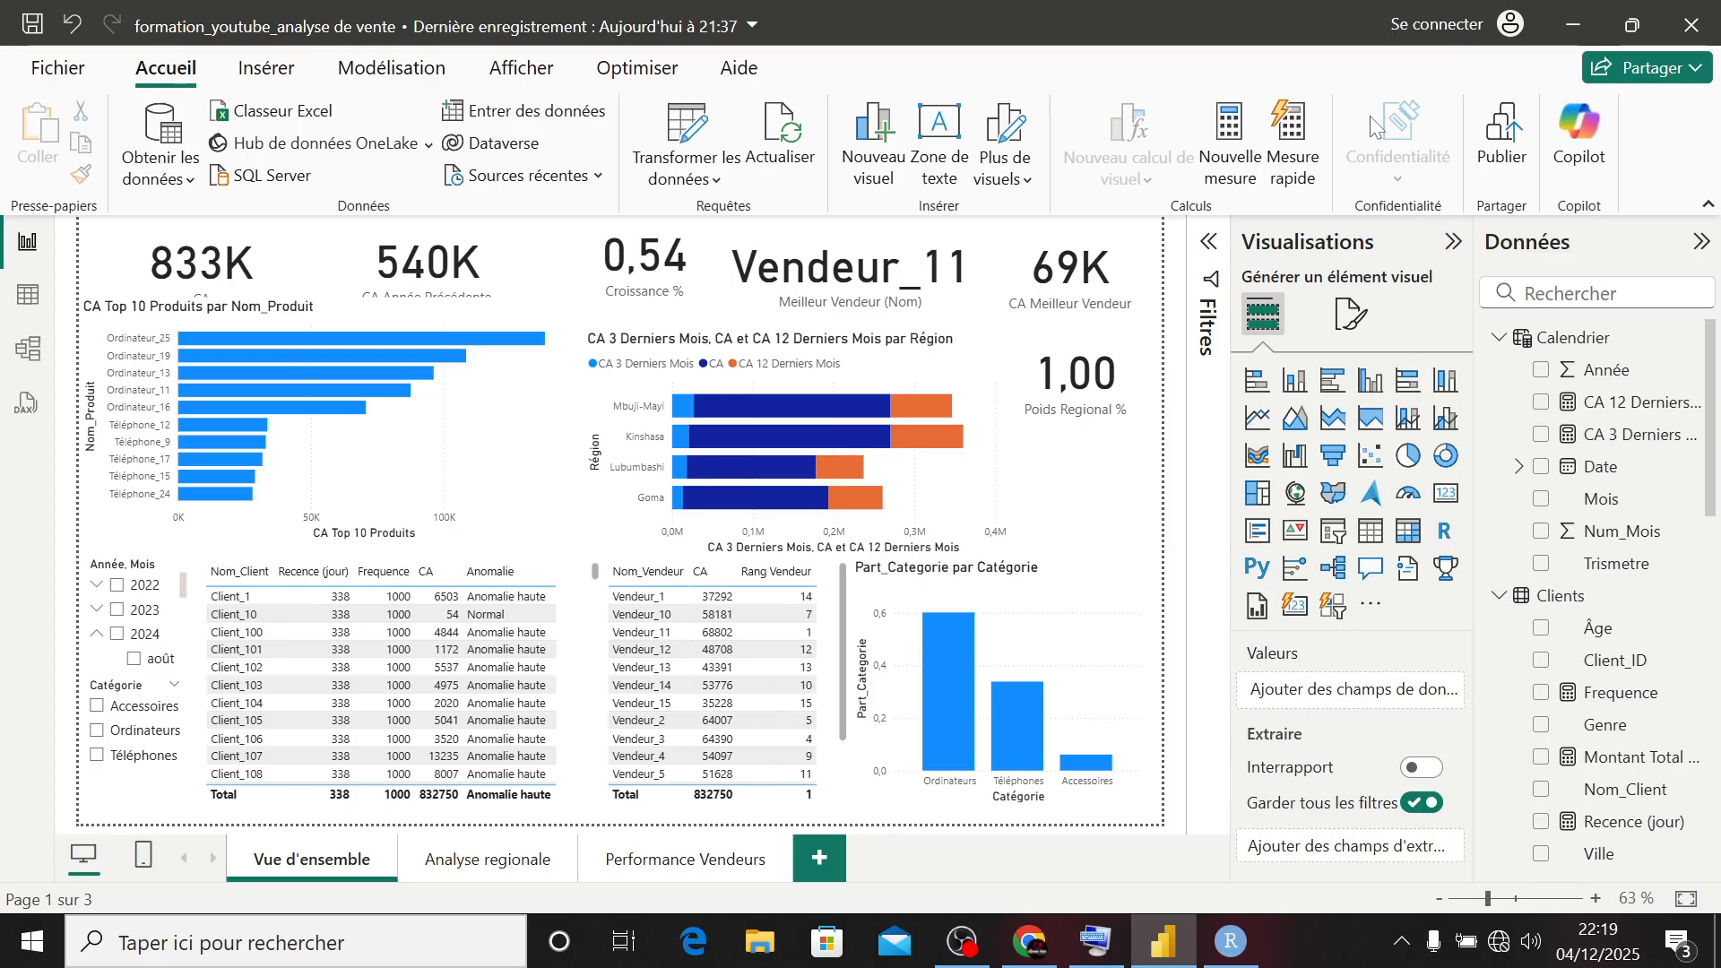
{"action": "key", "text": "ctrl+z"}
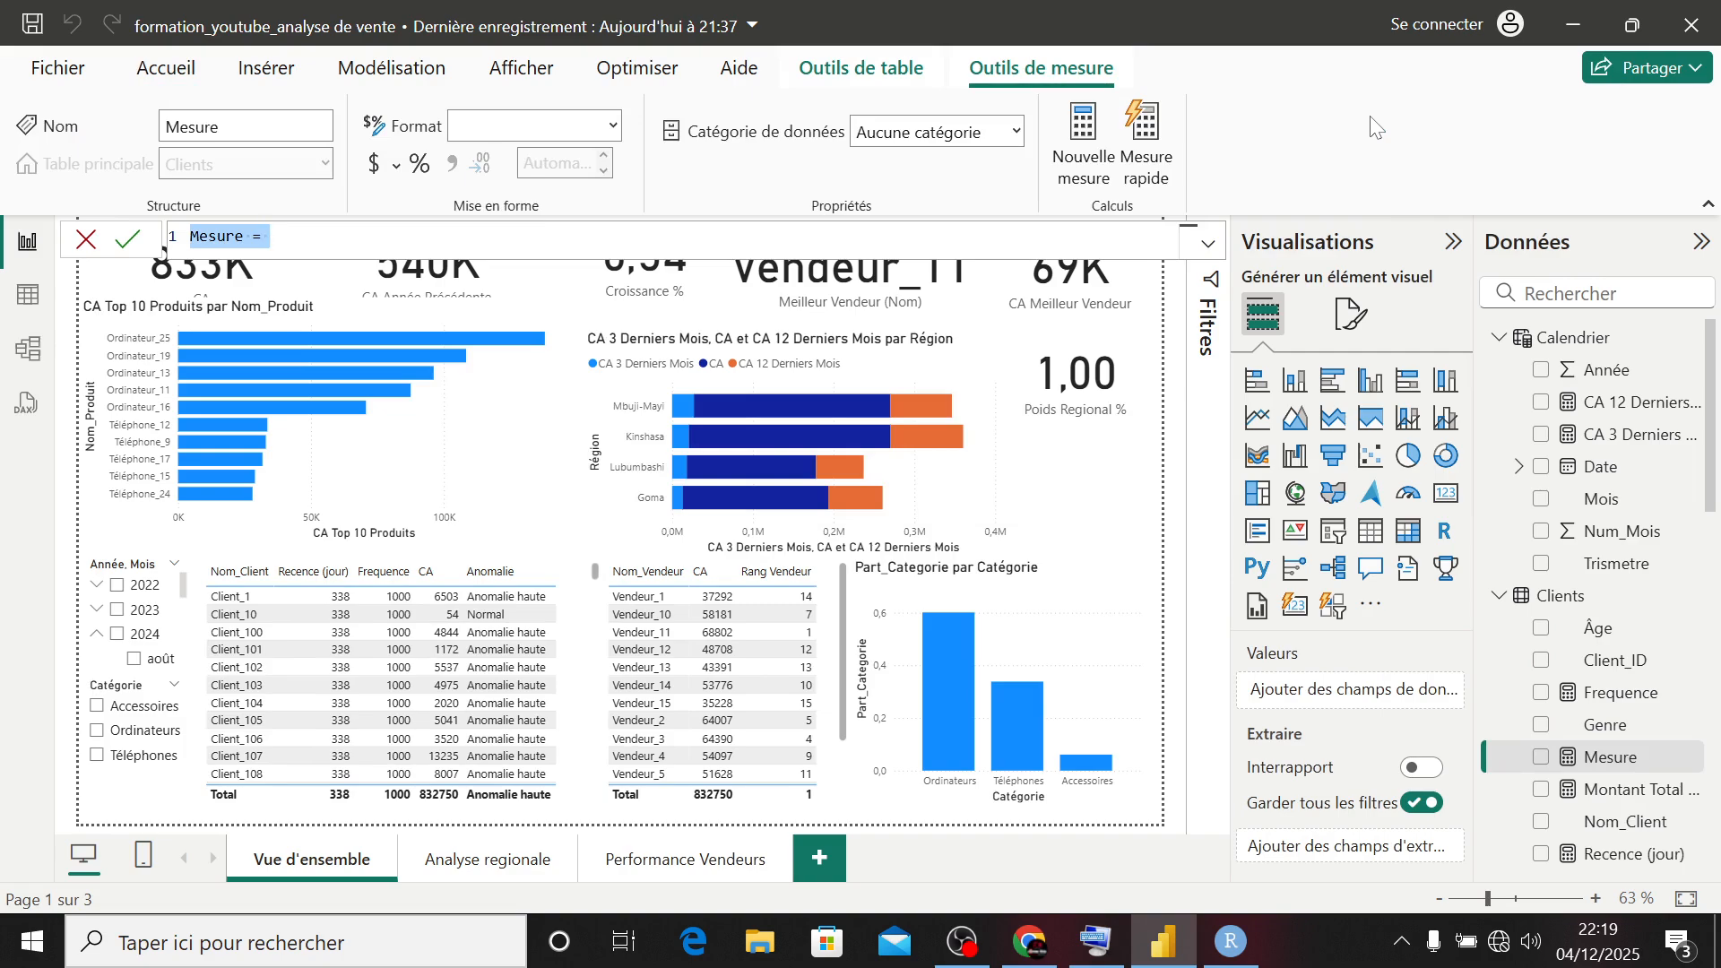
{"action": "type", "text": "Derni"}
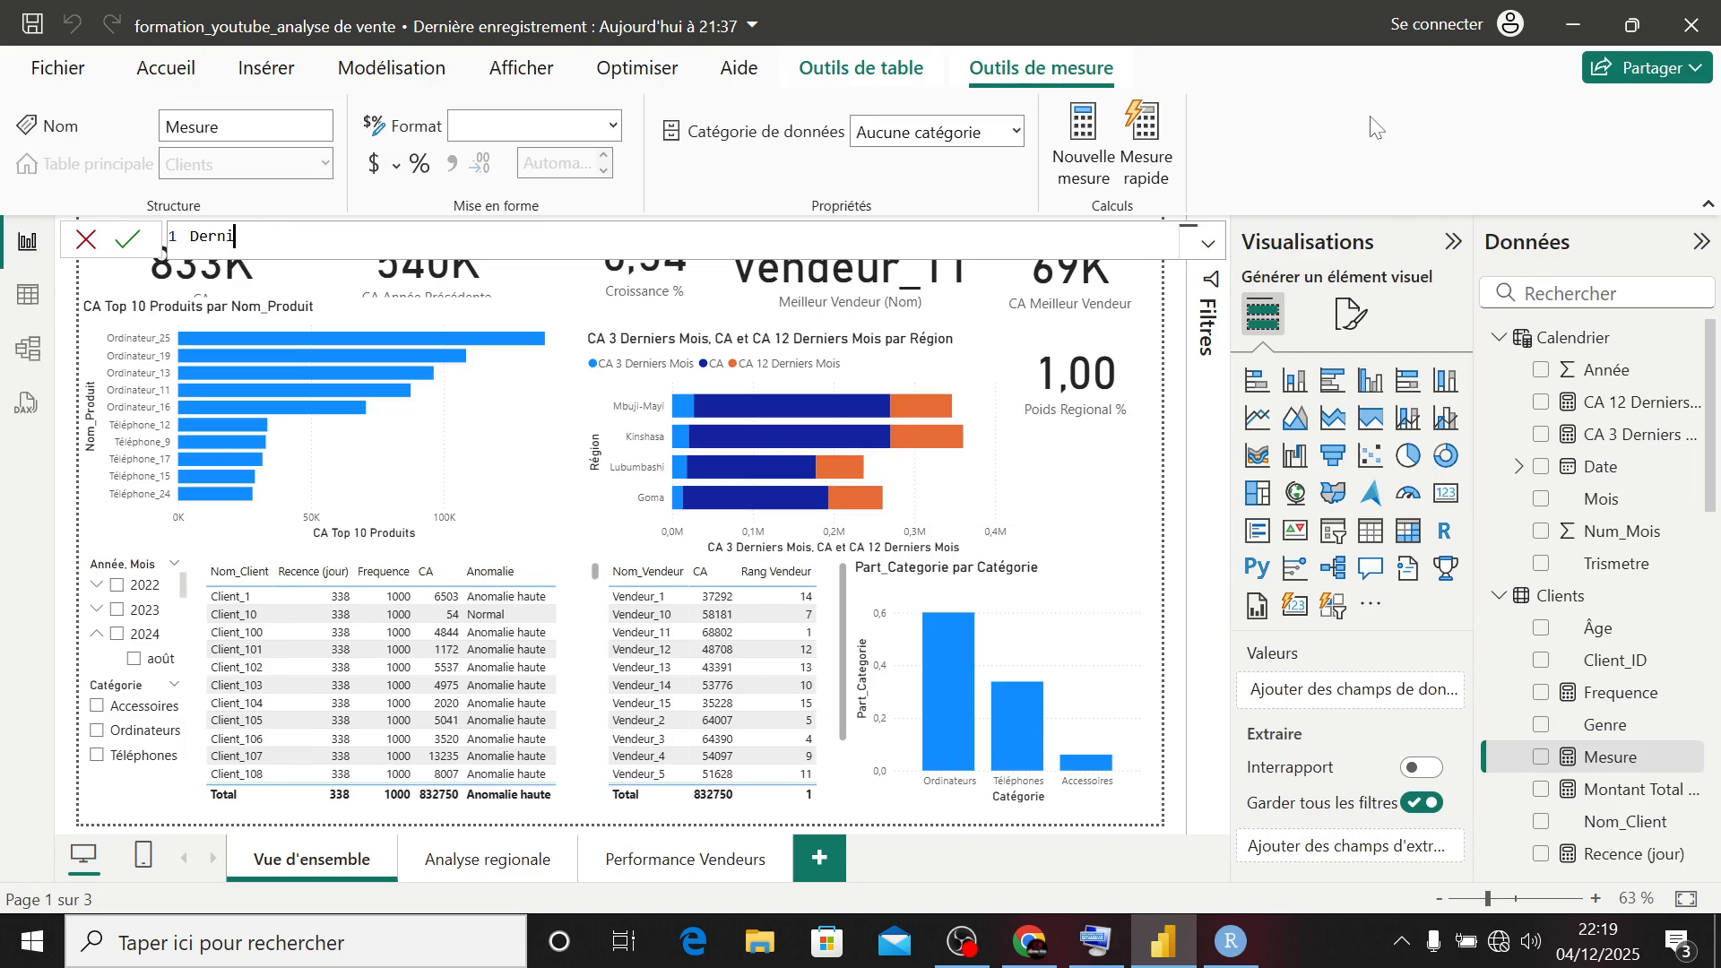
{"action": "type", "text": "er_Achat"}
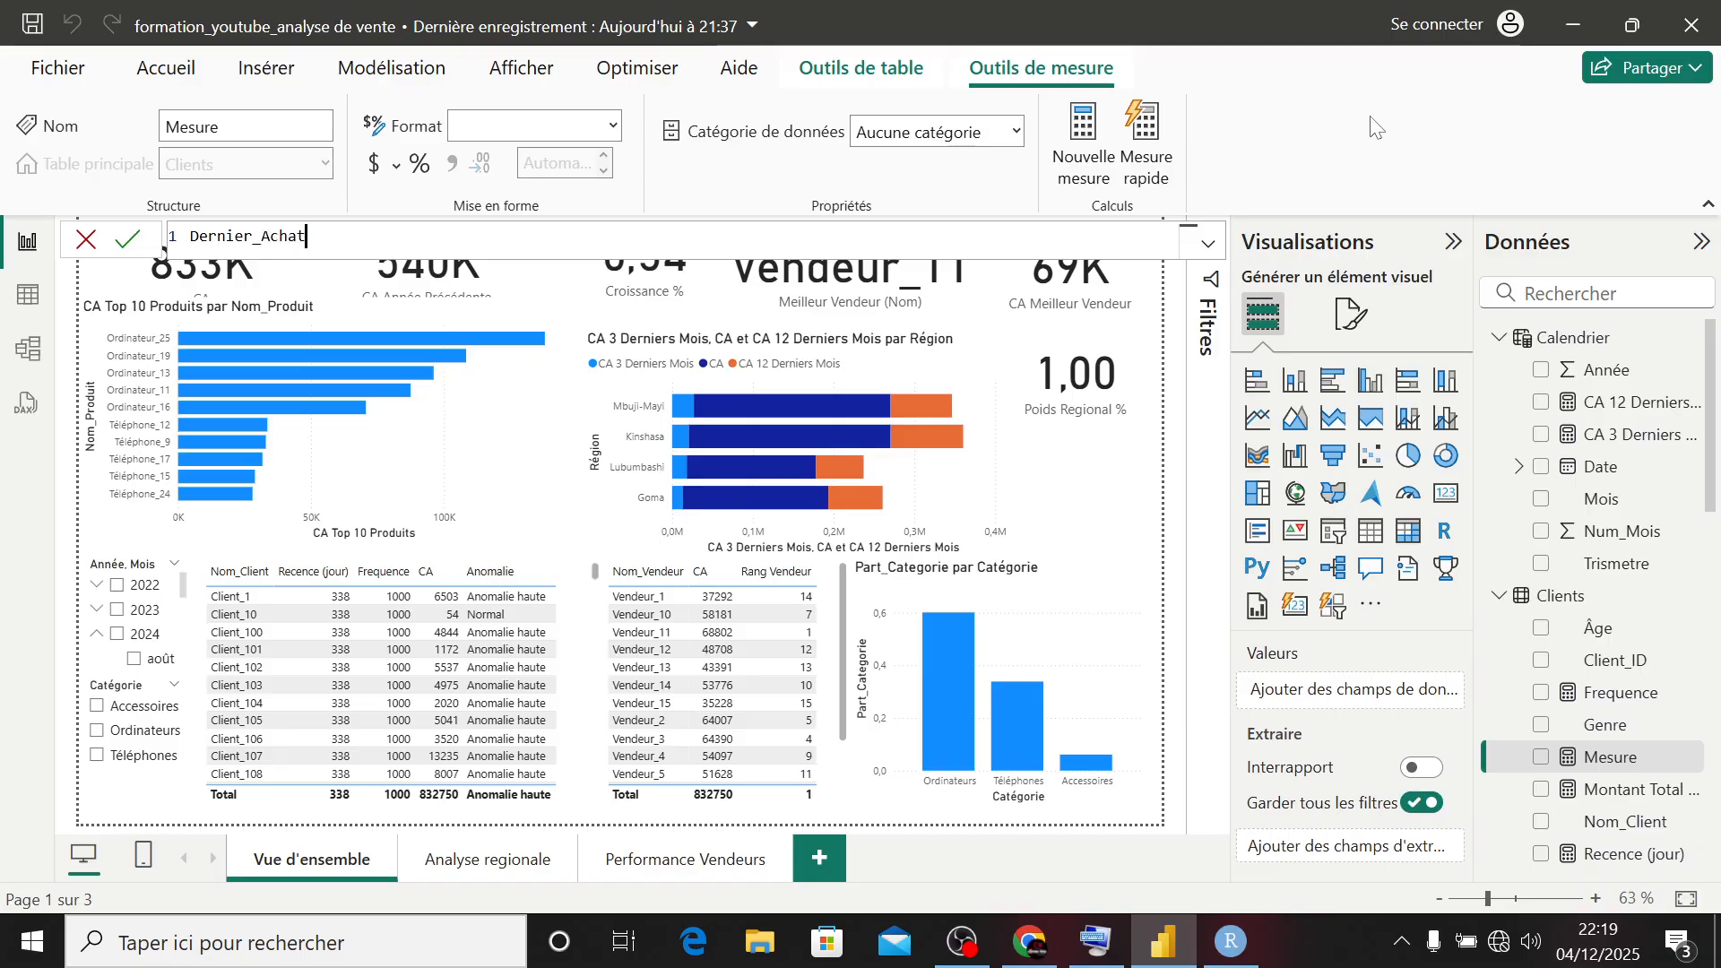
{"action": "type", "text": " = CALC"}
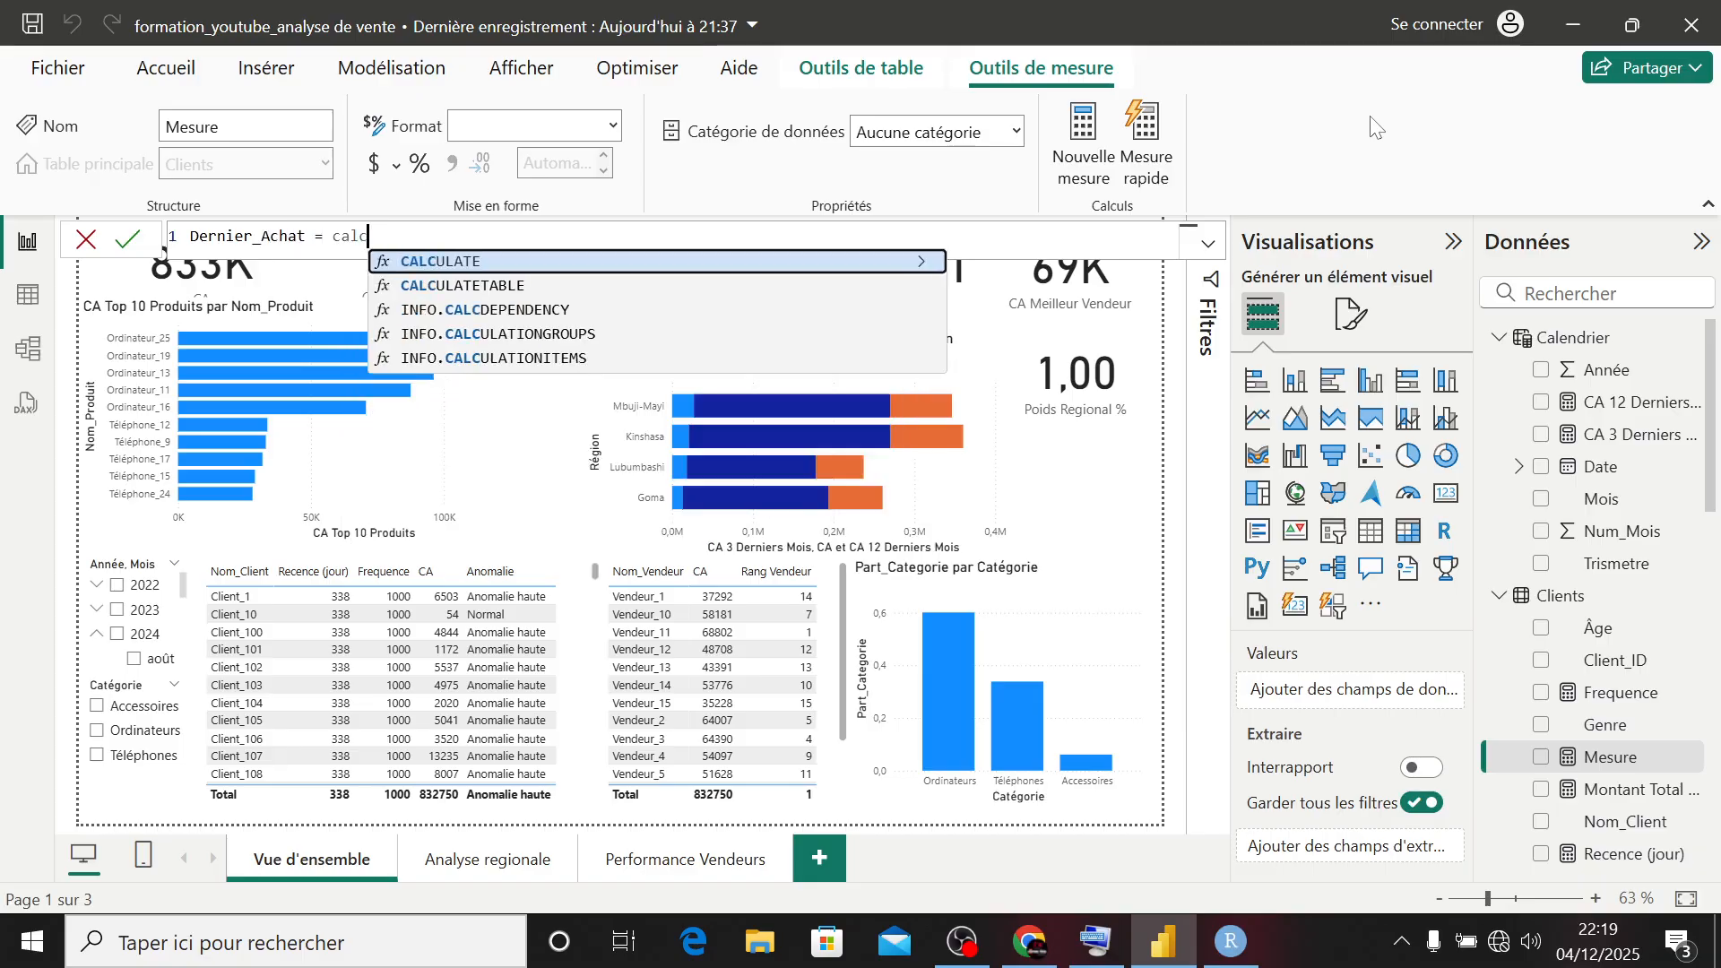
- Begin the Dernier_Achat formula with CALCULATE and MAX(Ventes[Date_Vente]) as its expression
{"action": "key", "text": "Tab"}
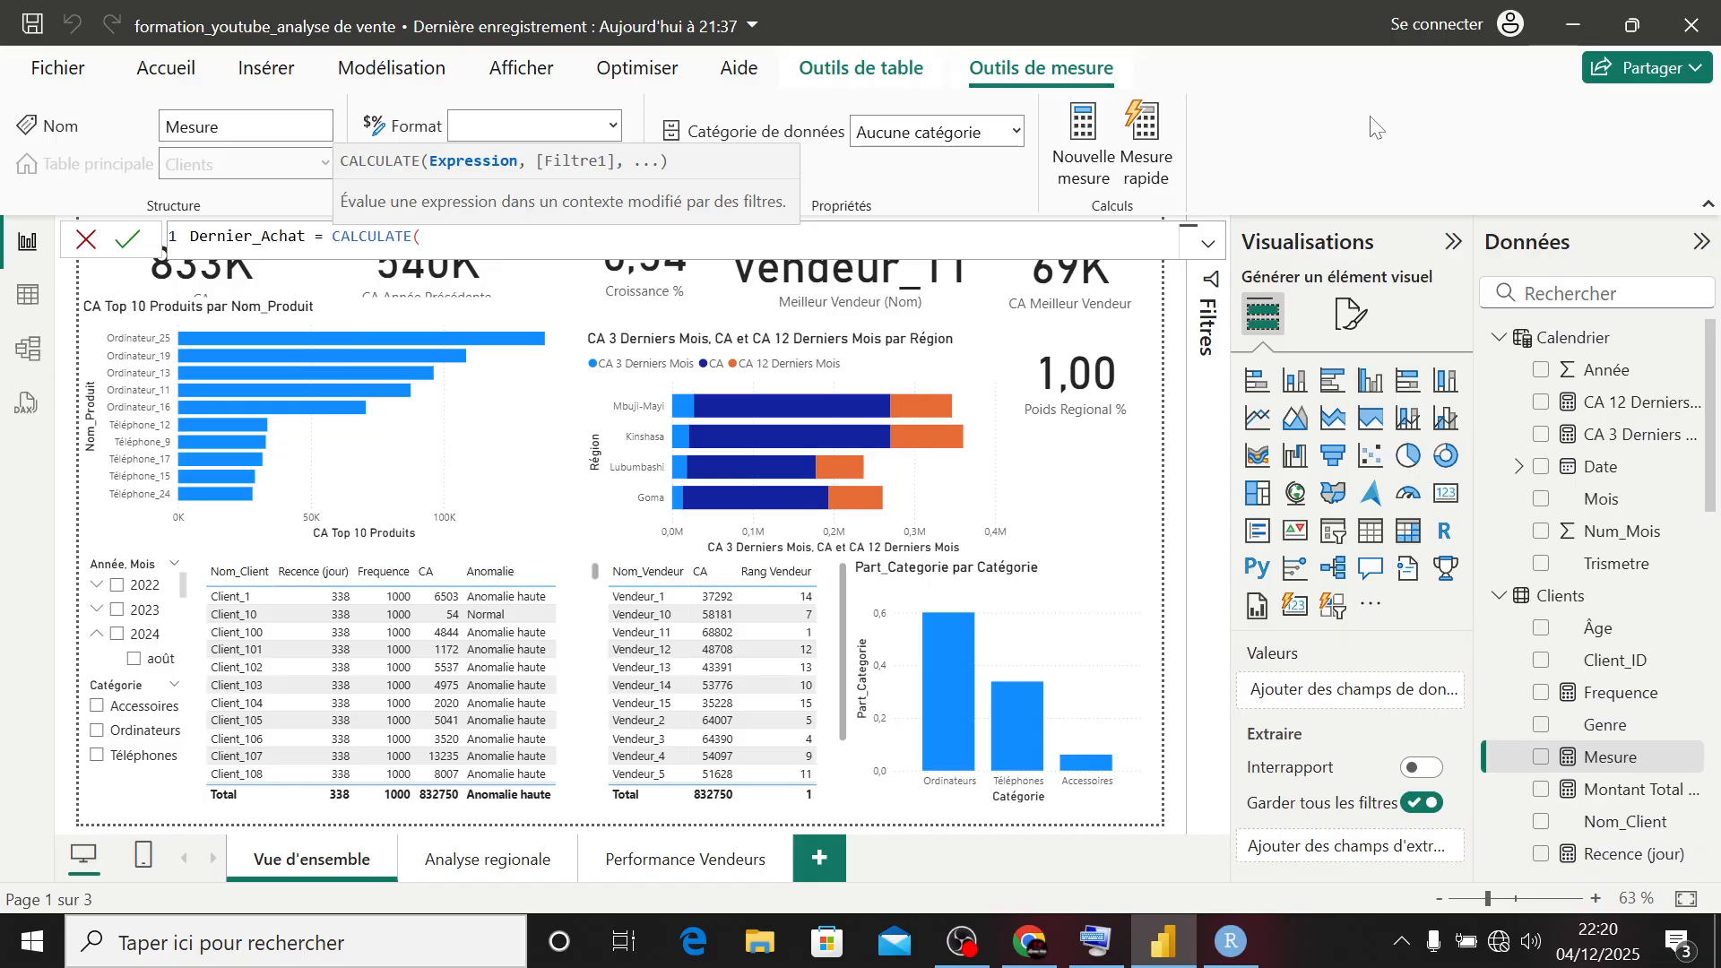
{"action": "type", "text": "MAX("}
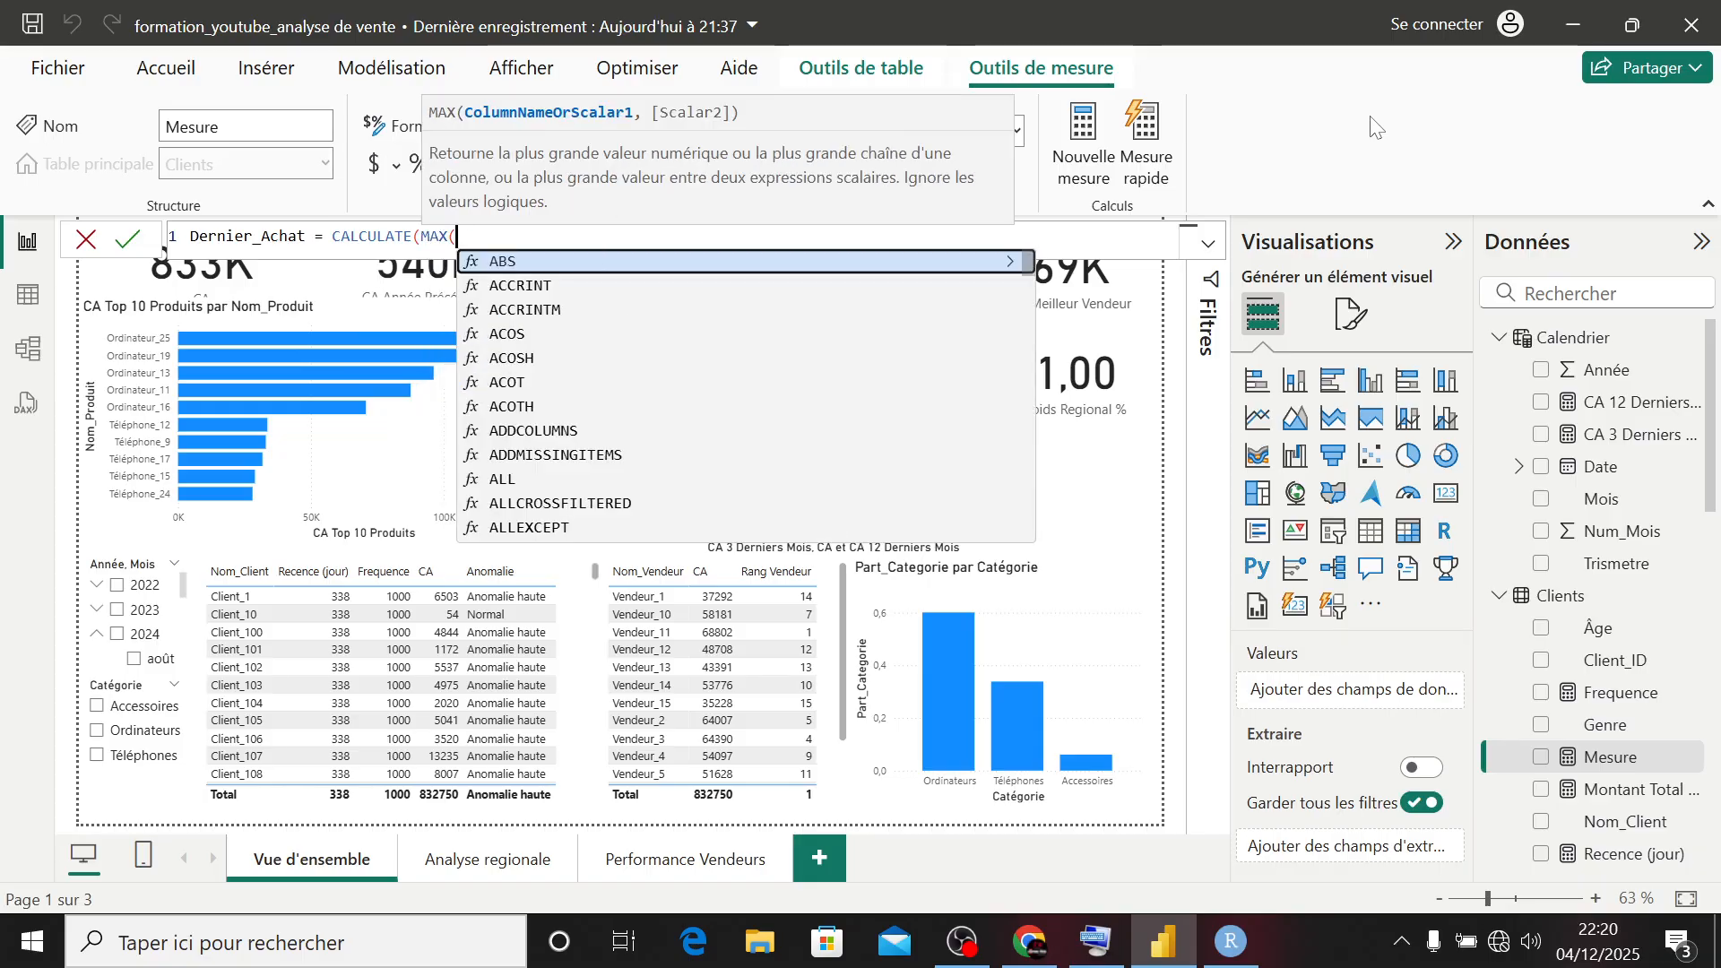
{"action": "type", "text": "Ve"}
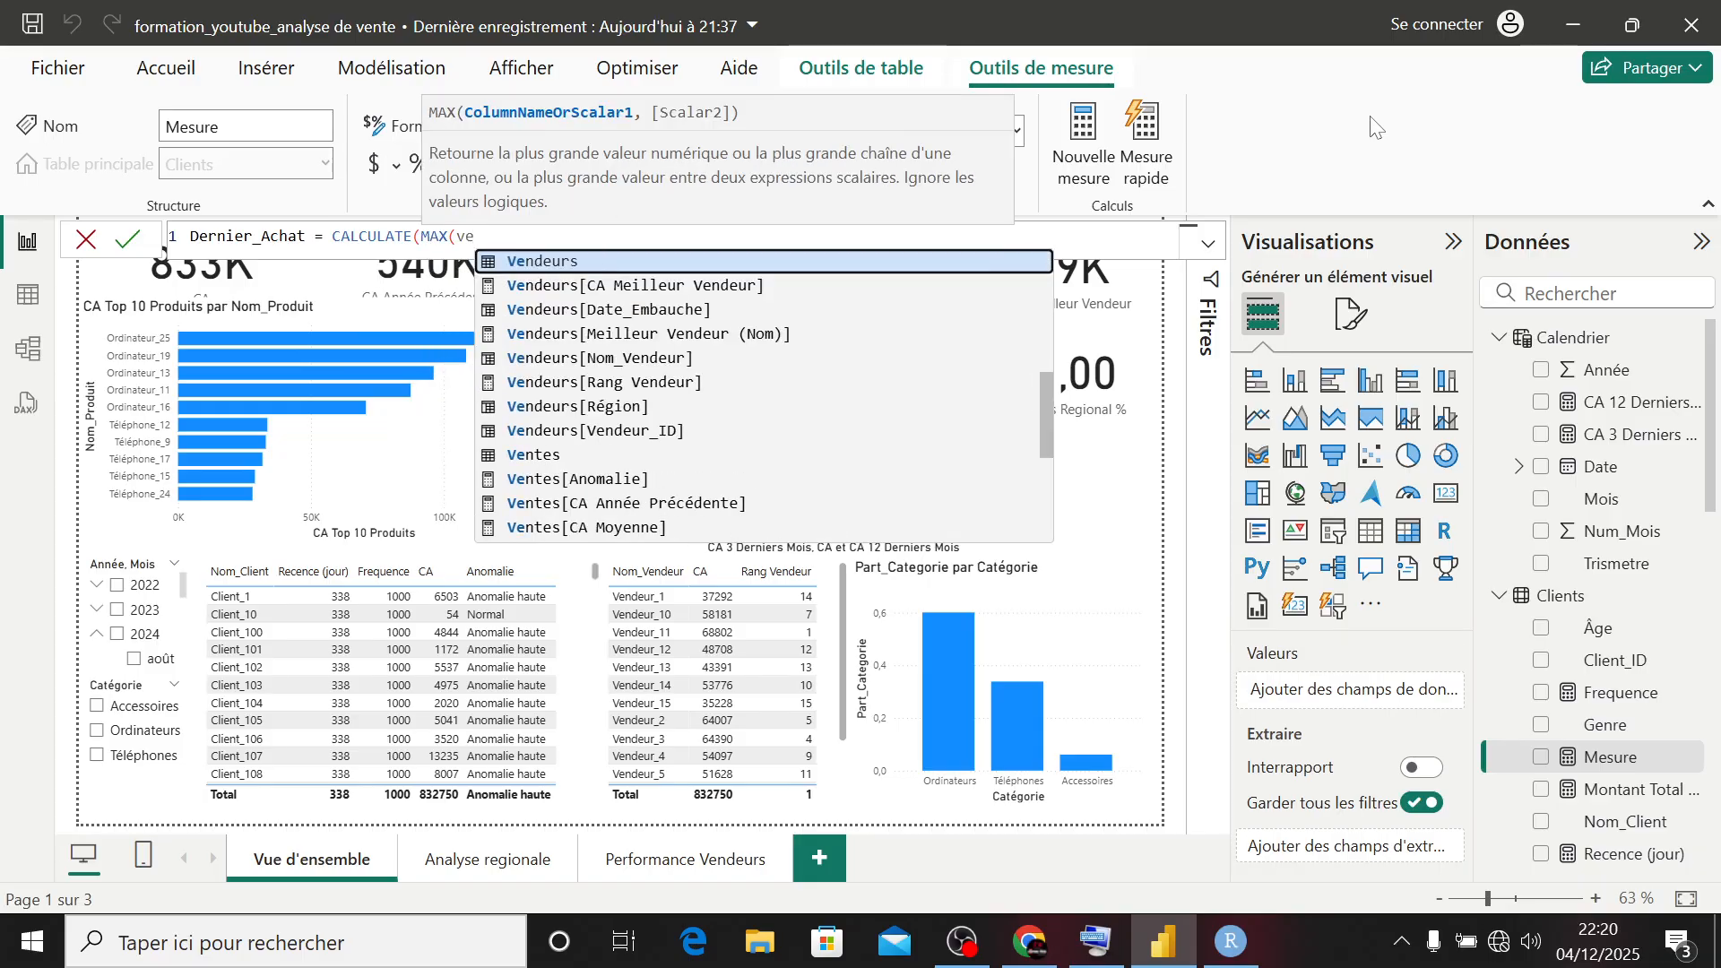
{"action": "type", "text": "nt"}
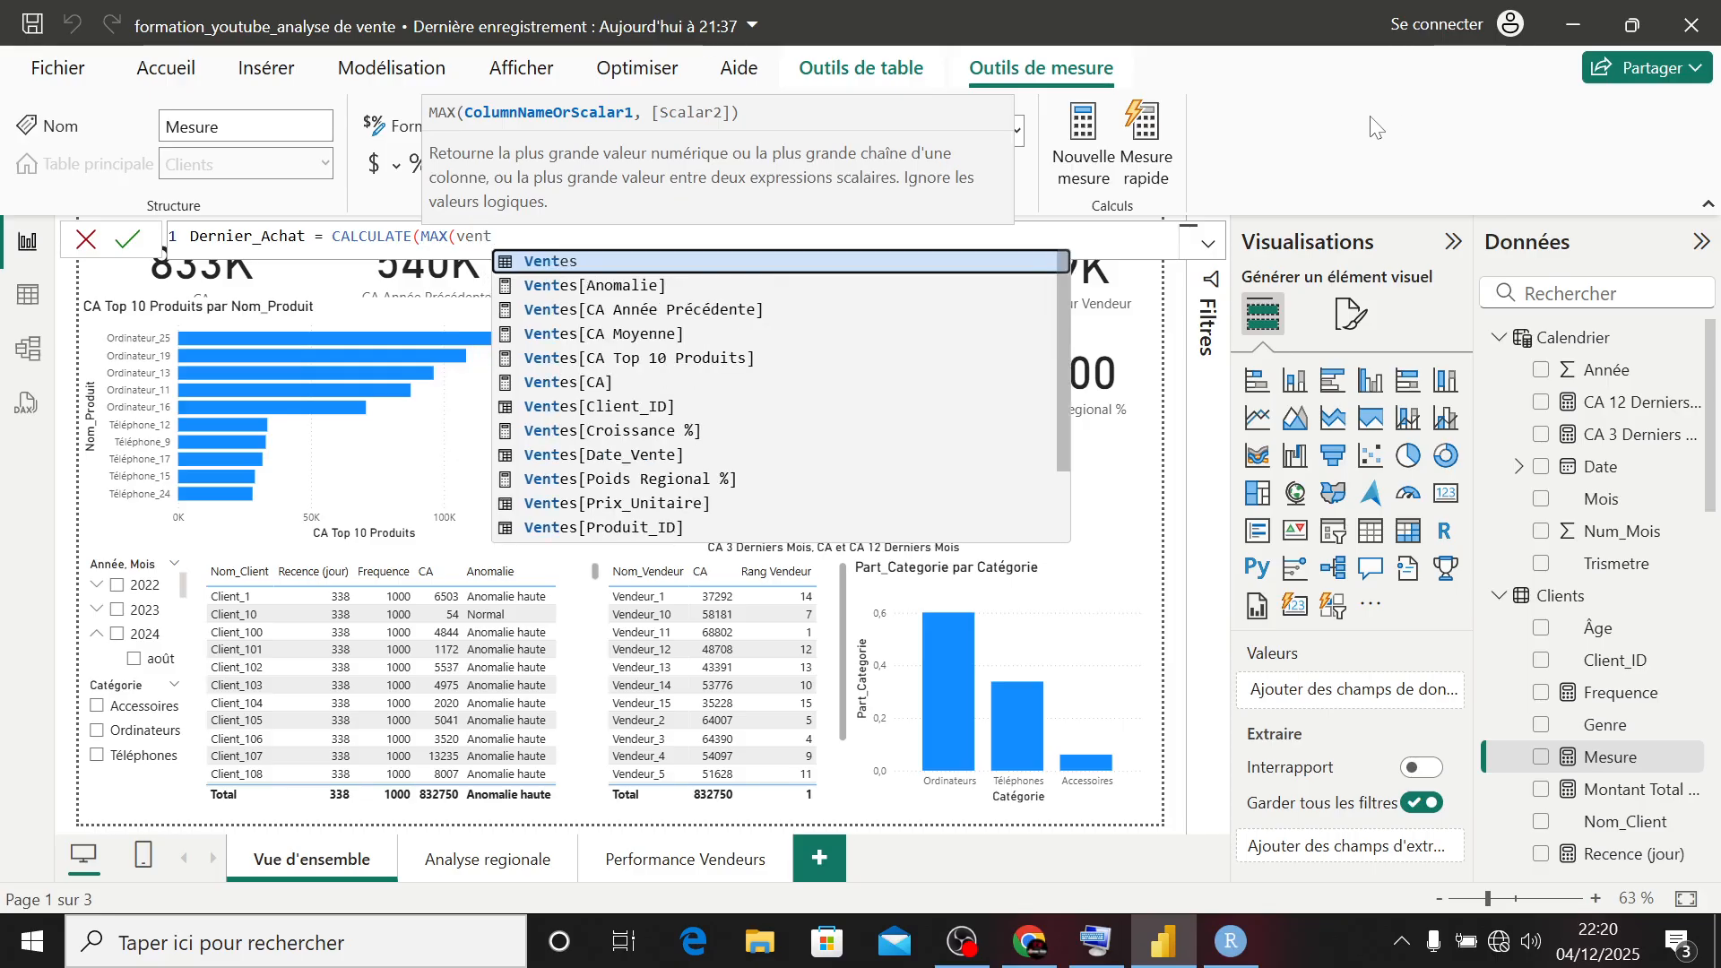
{"action": "type", "text": "e"}
{"action": "key", "text": "Down"}
{"action": "key", "text": "Down"}
{"action": "key", "text": "Down"}
{"action": "key", "text": "Down"}
{"action": "key", "text": "Down"}
{"action": "key", "text": "Down"}
{"action": "key", "text": "Down"}
{"action": "key", "text": "Down"}
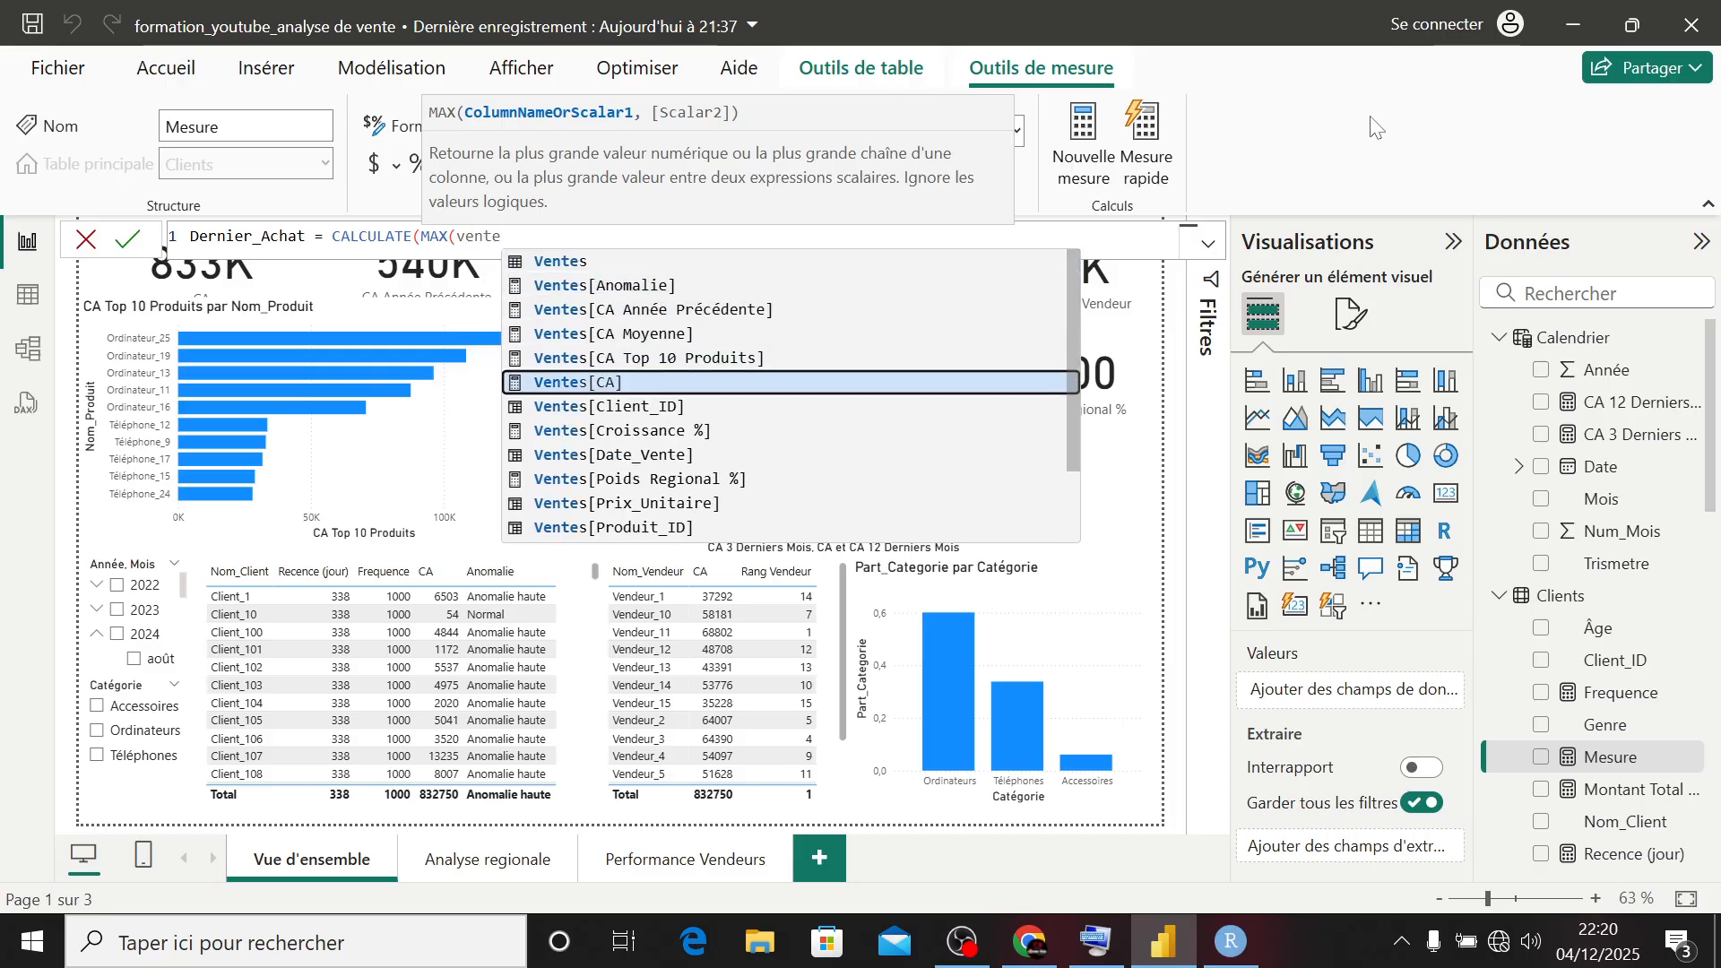
{"action": "key", "text": "Tab"}
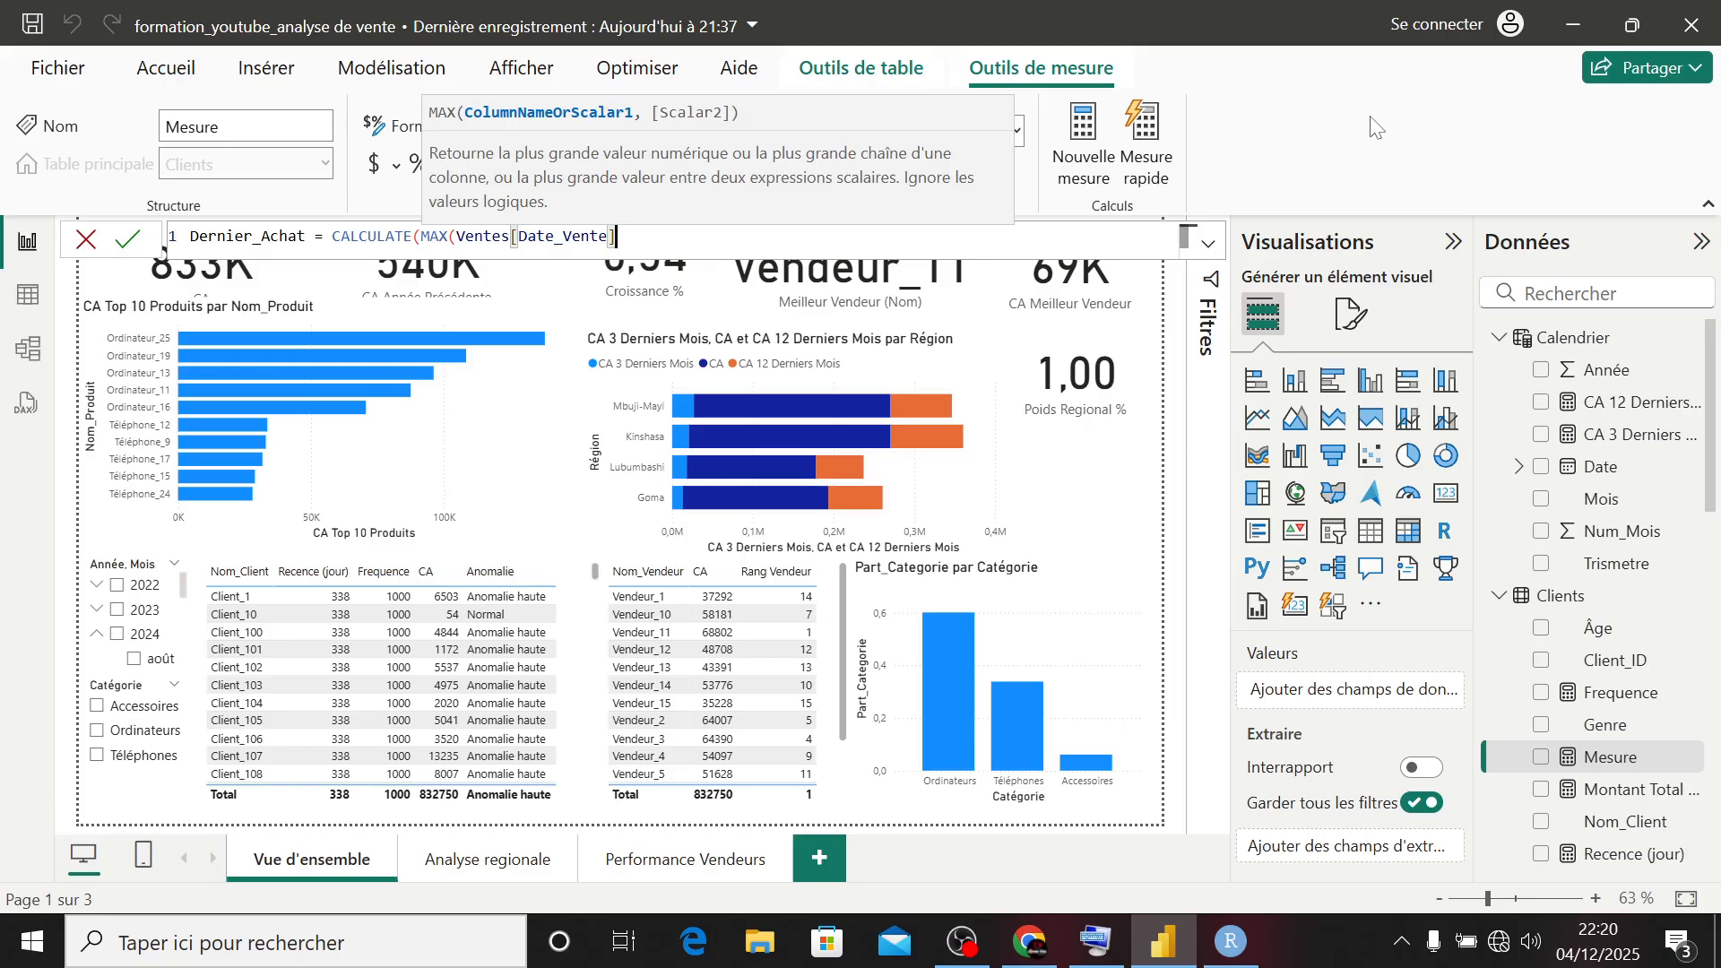
{"action": "type", "text": "), "}
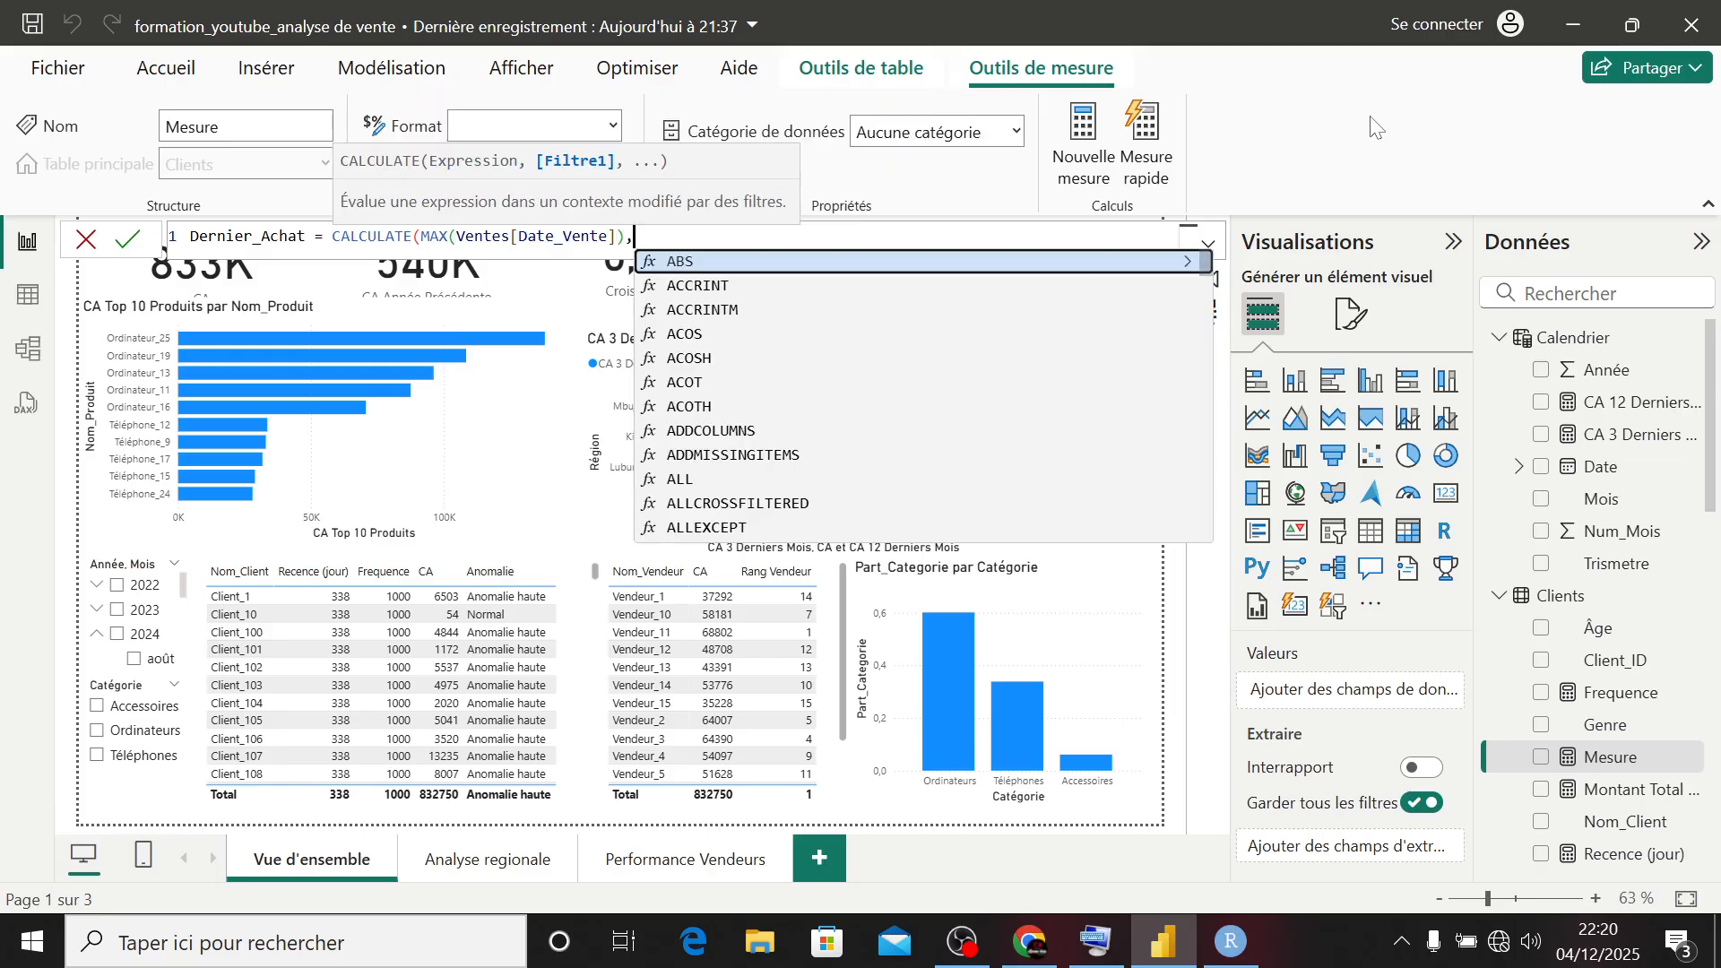
{"action": "type", "text": "all"}
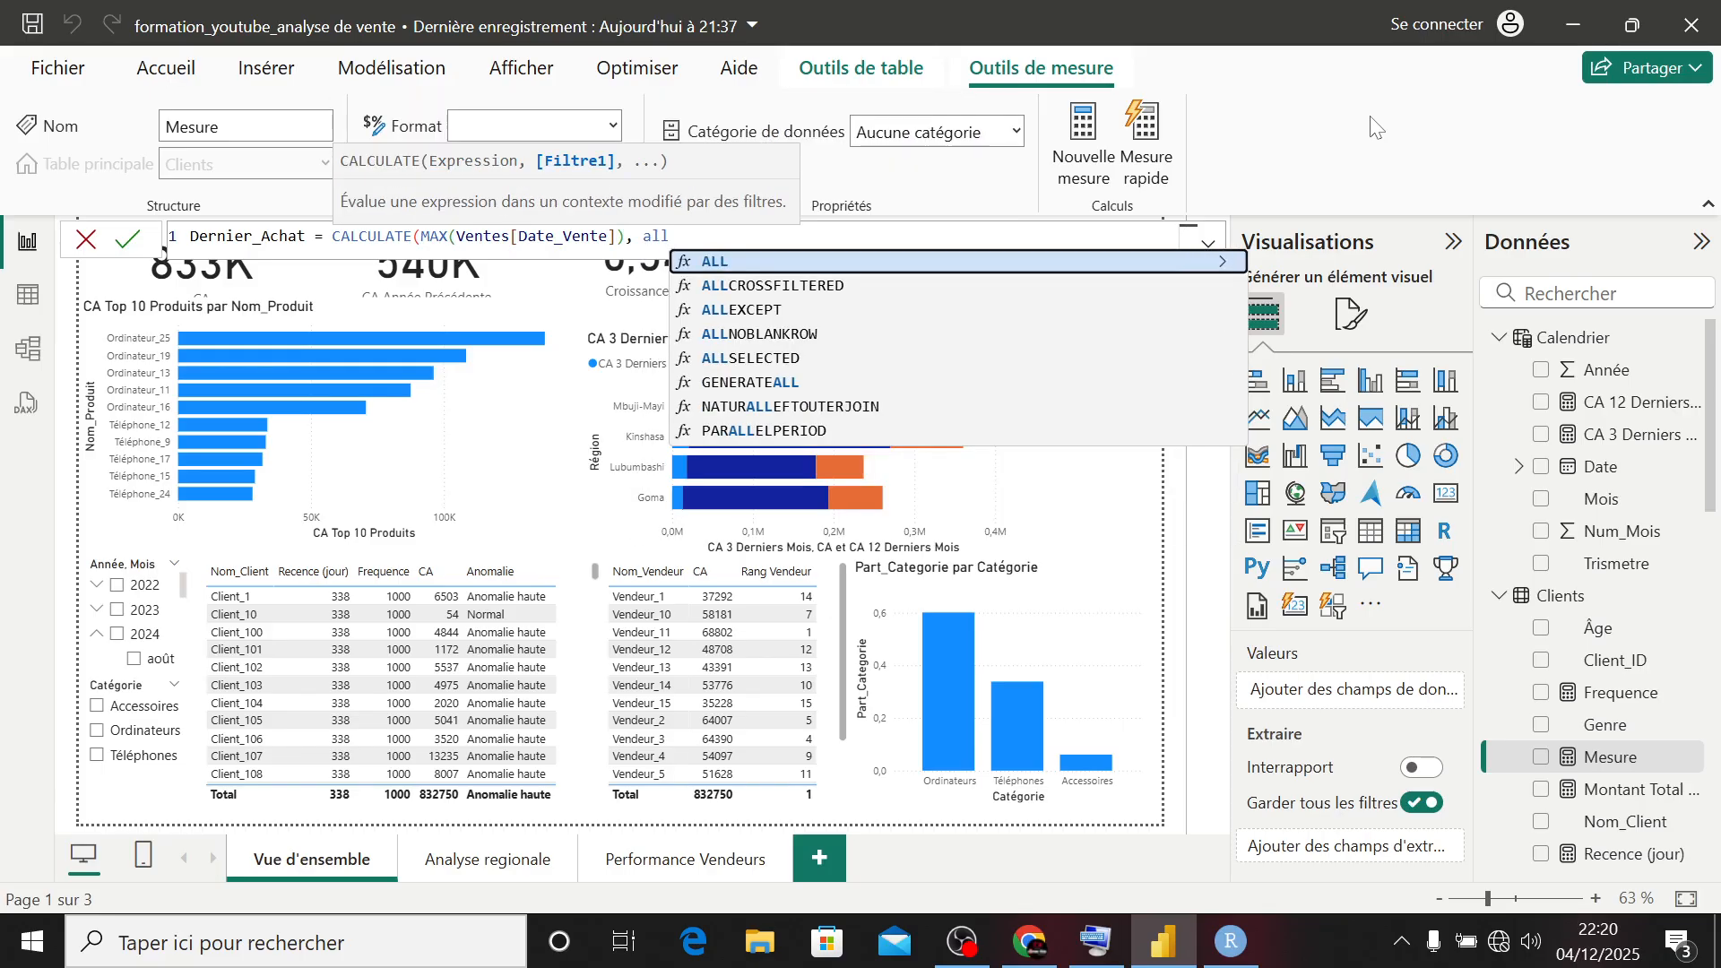
- Complete the Dernier_Achat formula with the filter ALLEXCEPT(Clients, Clients[Client_ID]) and commit the measure
{"action": "key", "text": "Down"}
{"action": "key", "text": "Down"}
{"action": "key", "text": "Tab"}
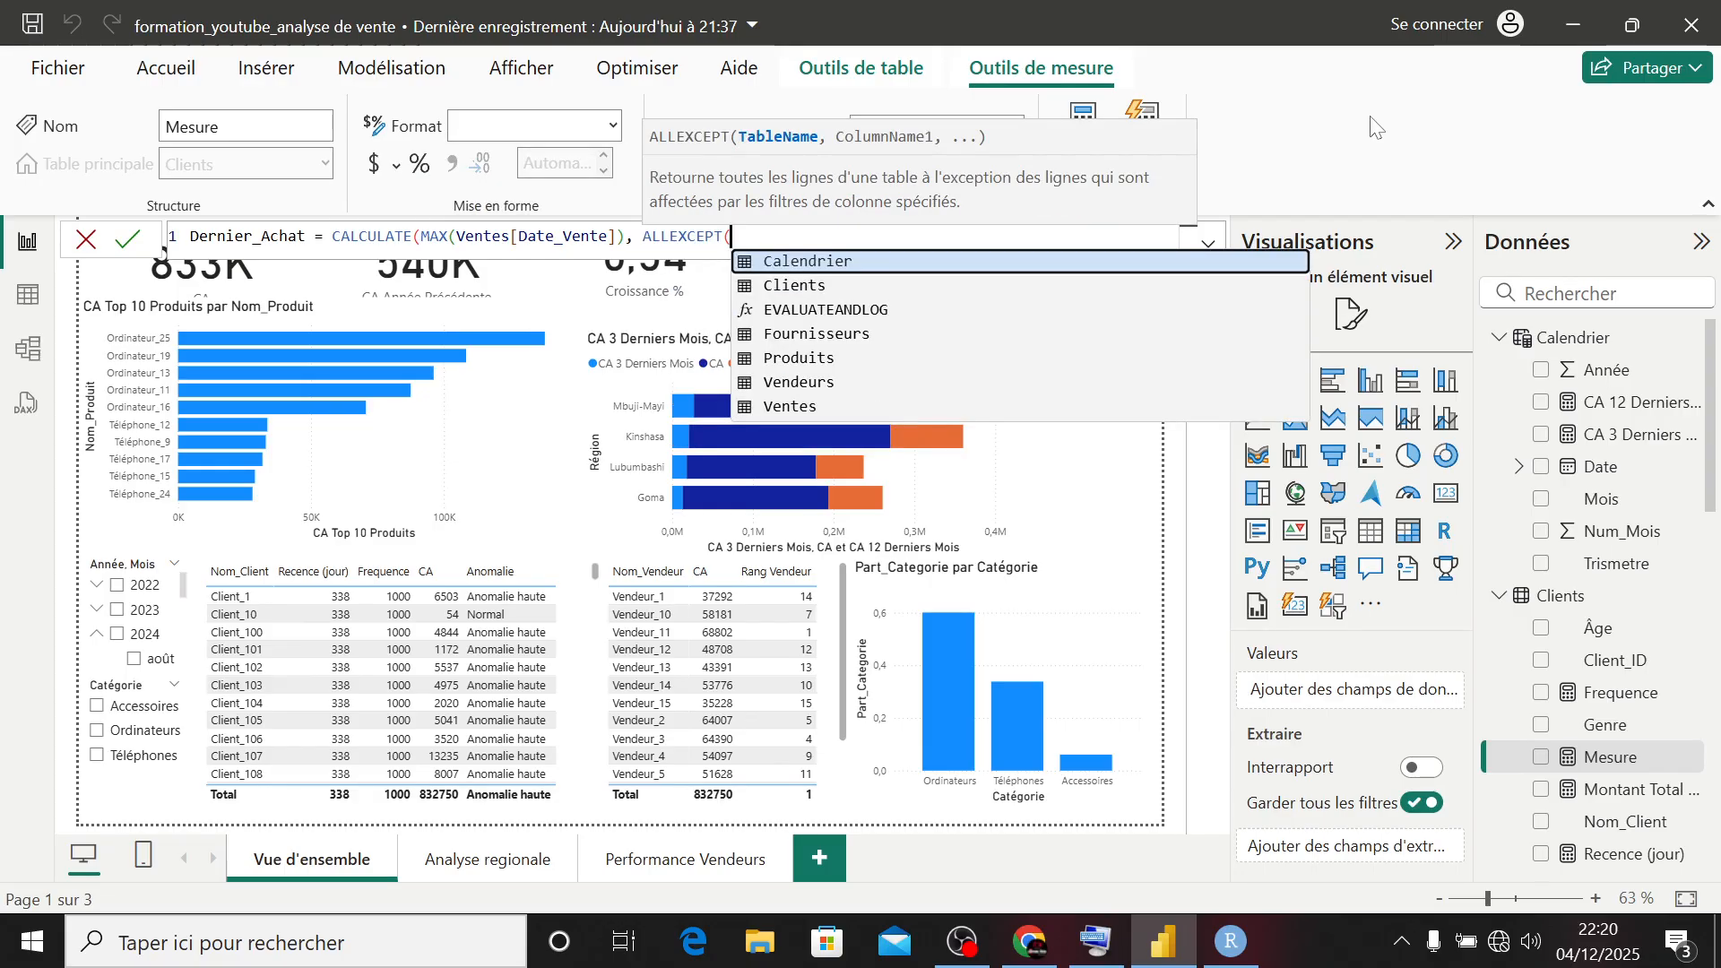
{"action": "type", "text": "cl"}
{"action": "key", "text": "Tab"}
{"action": "type", "text": ", "}
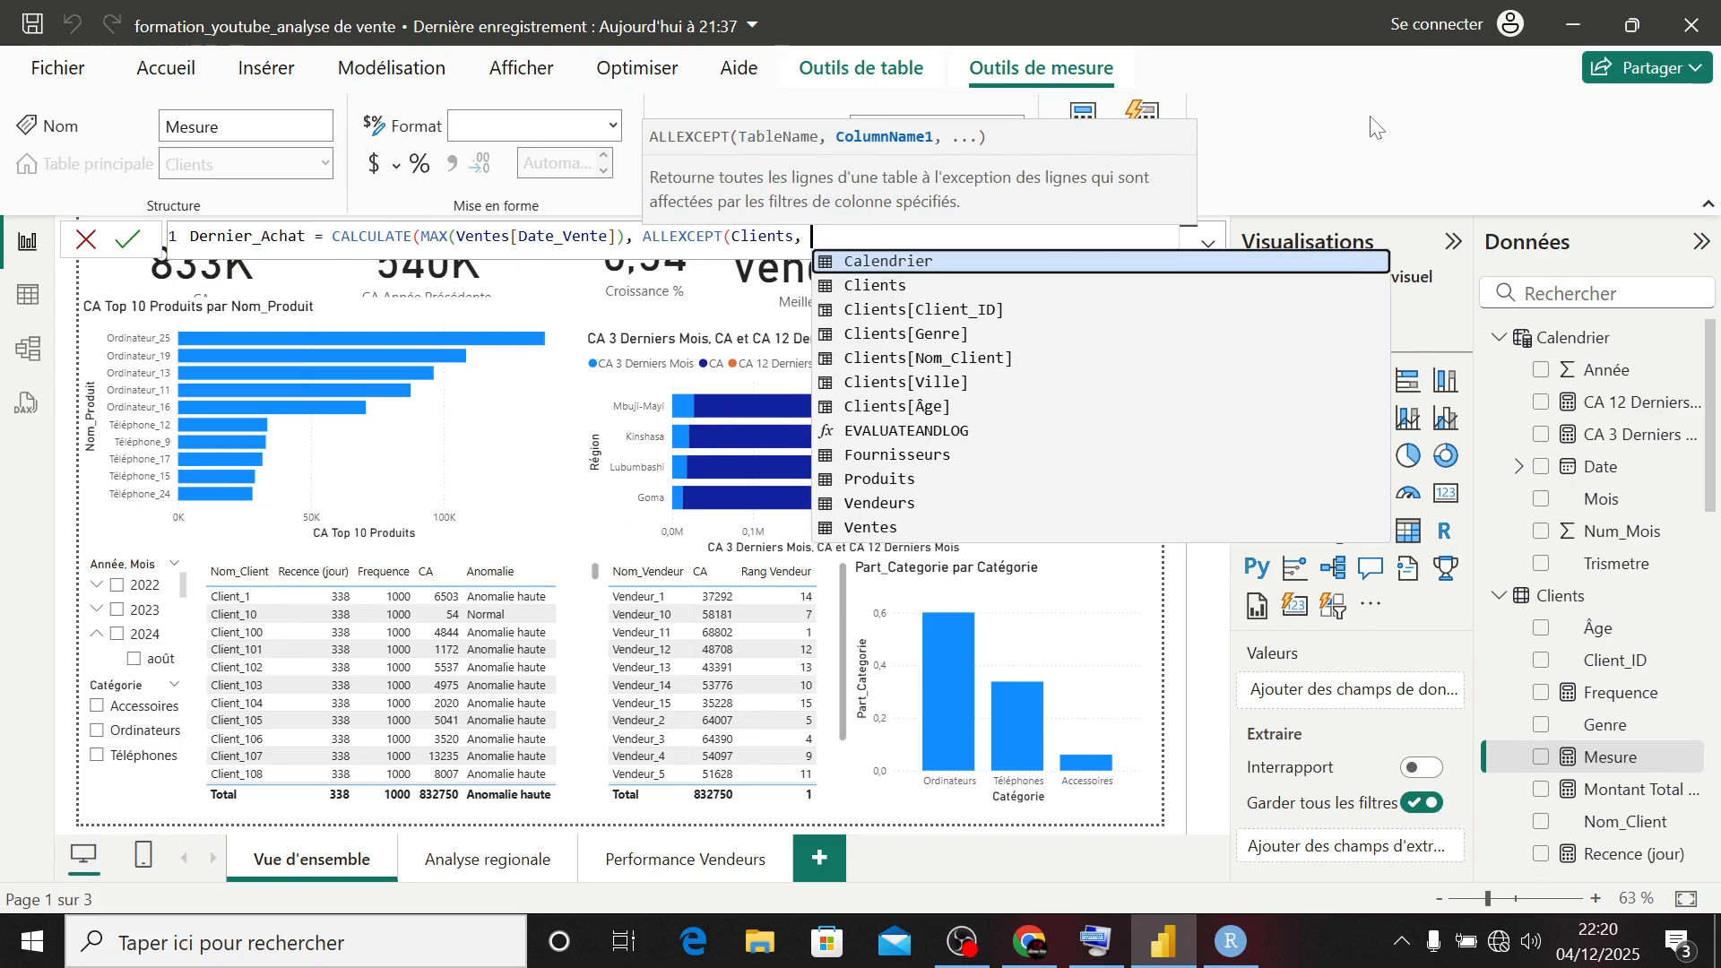
{"action": "type", "text": "cl"}
{"action": "key", "text": "Down"}
{"action": "key", "text": "Tab"}
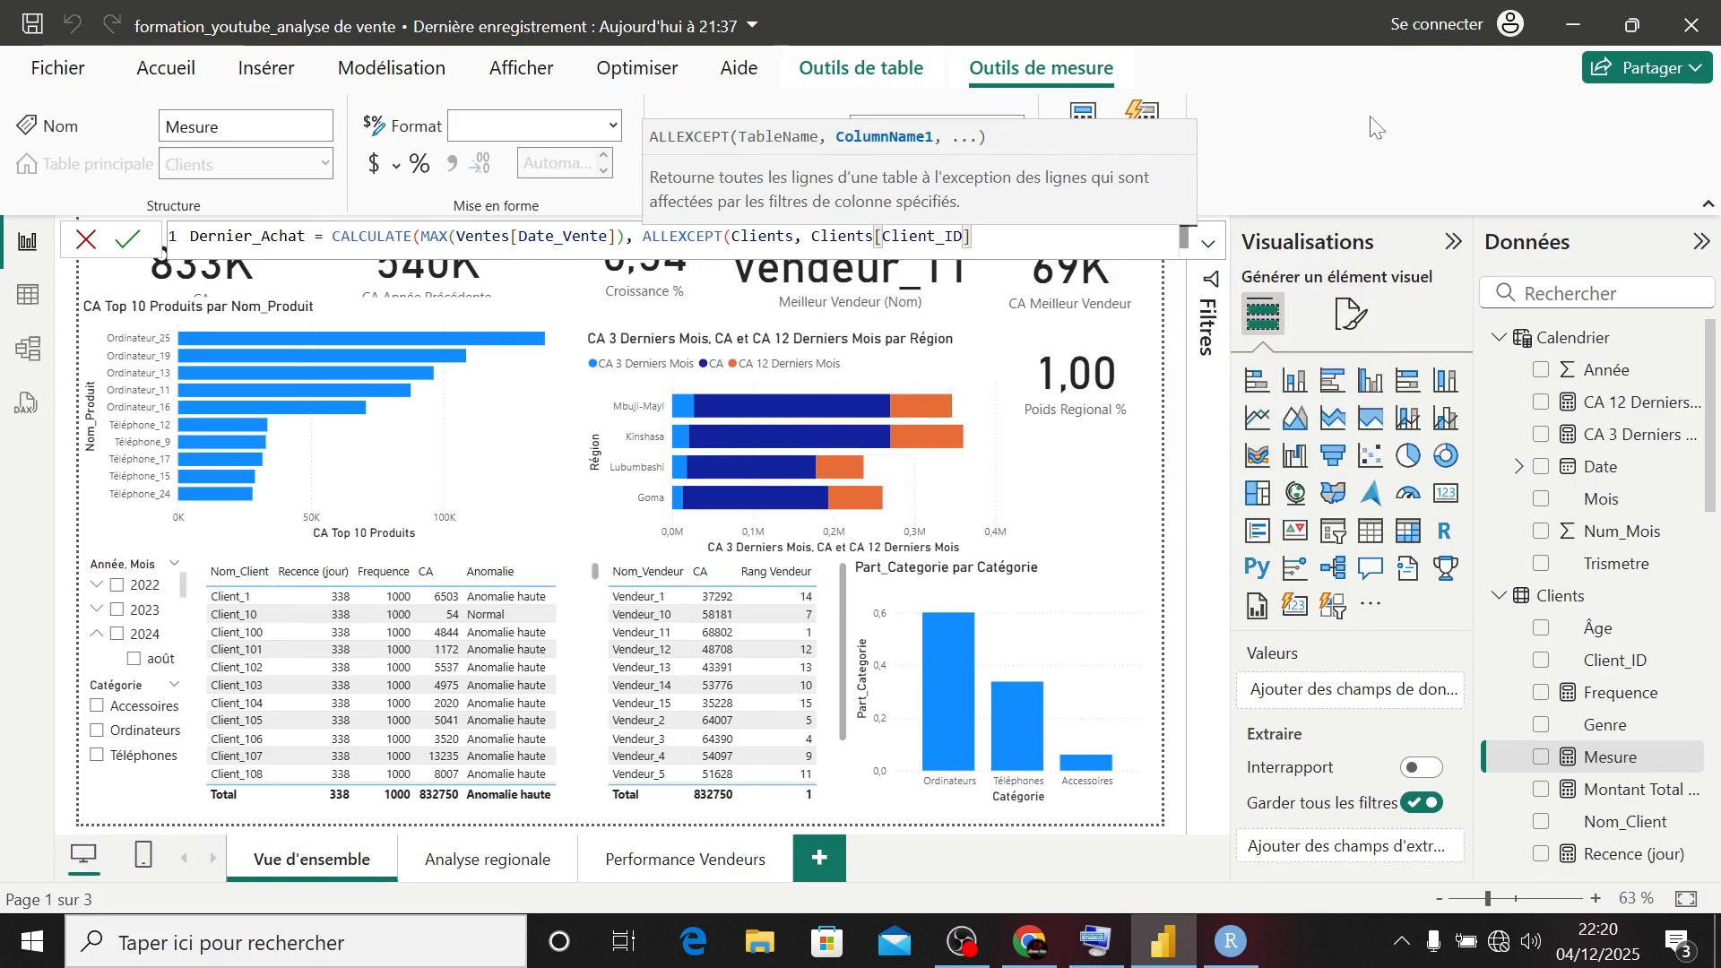
{"action": "type", "text": "))"}
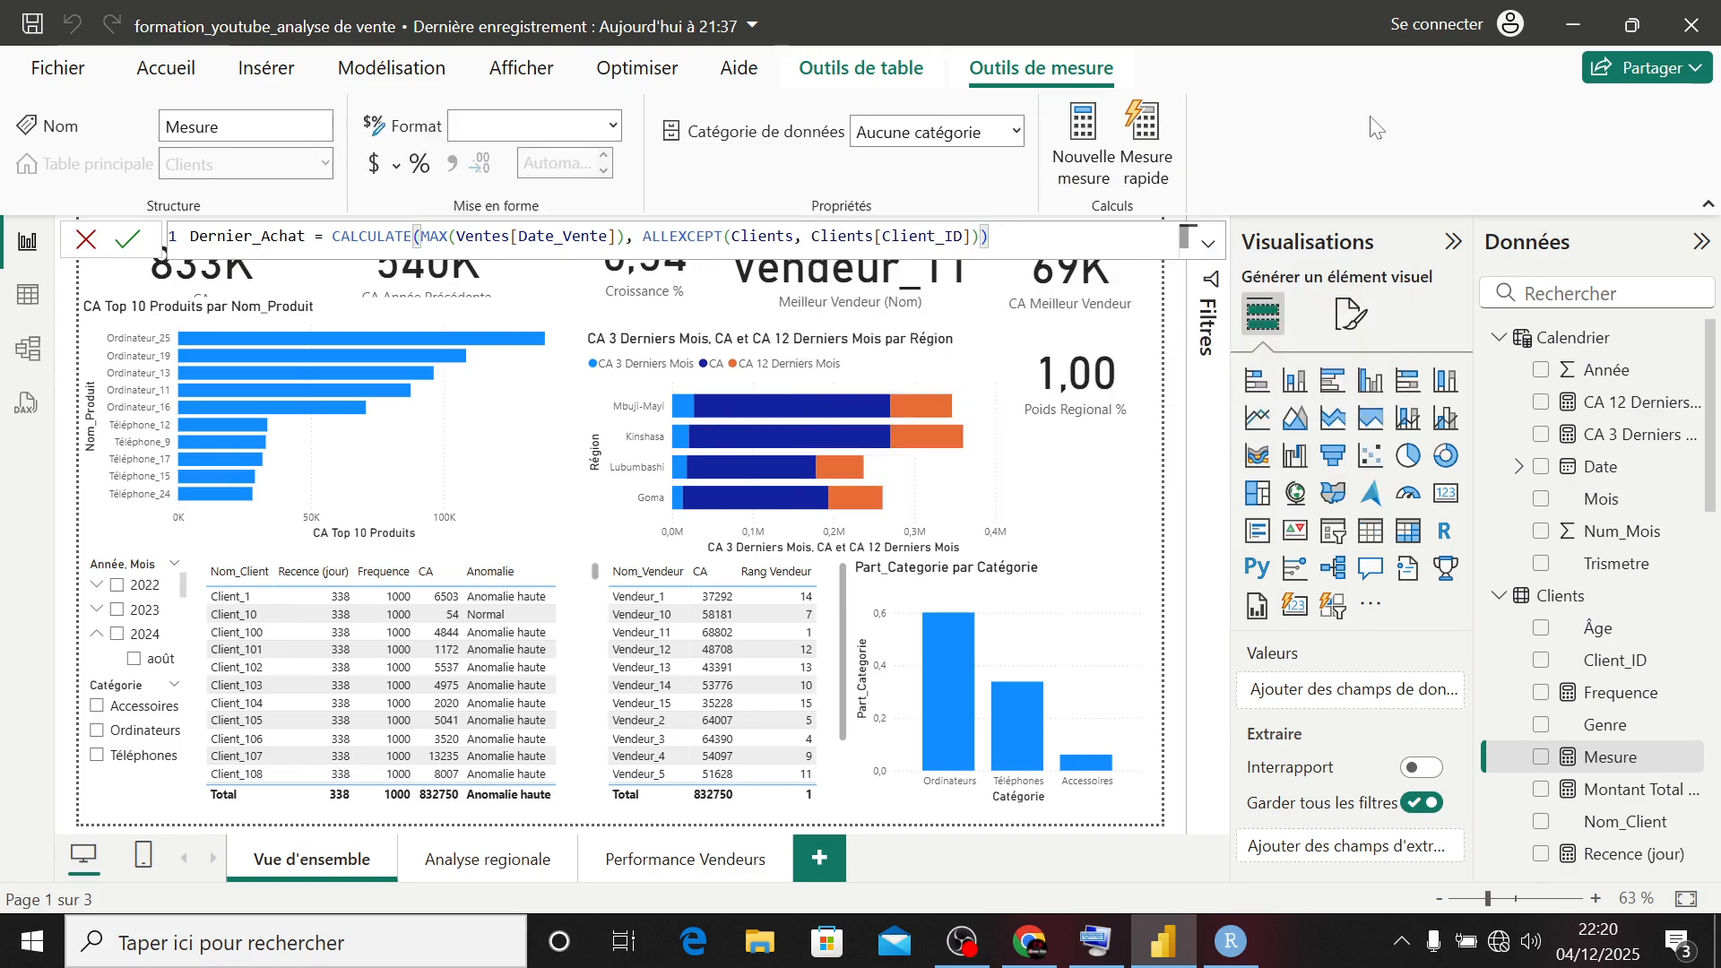
{"action": "key", "text": "Return"}
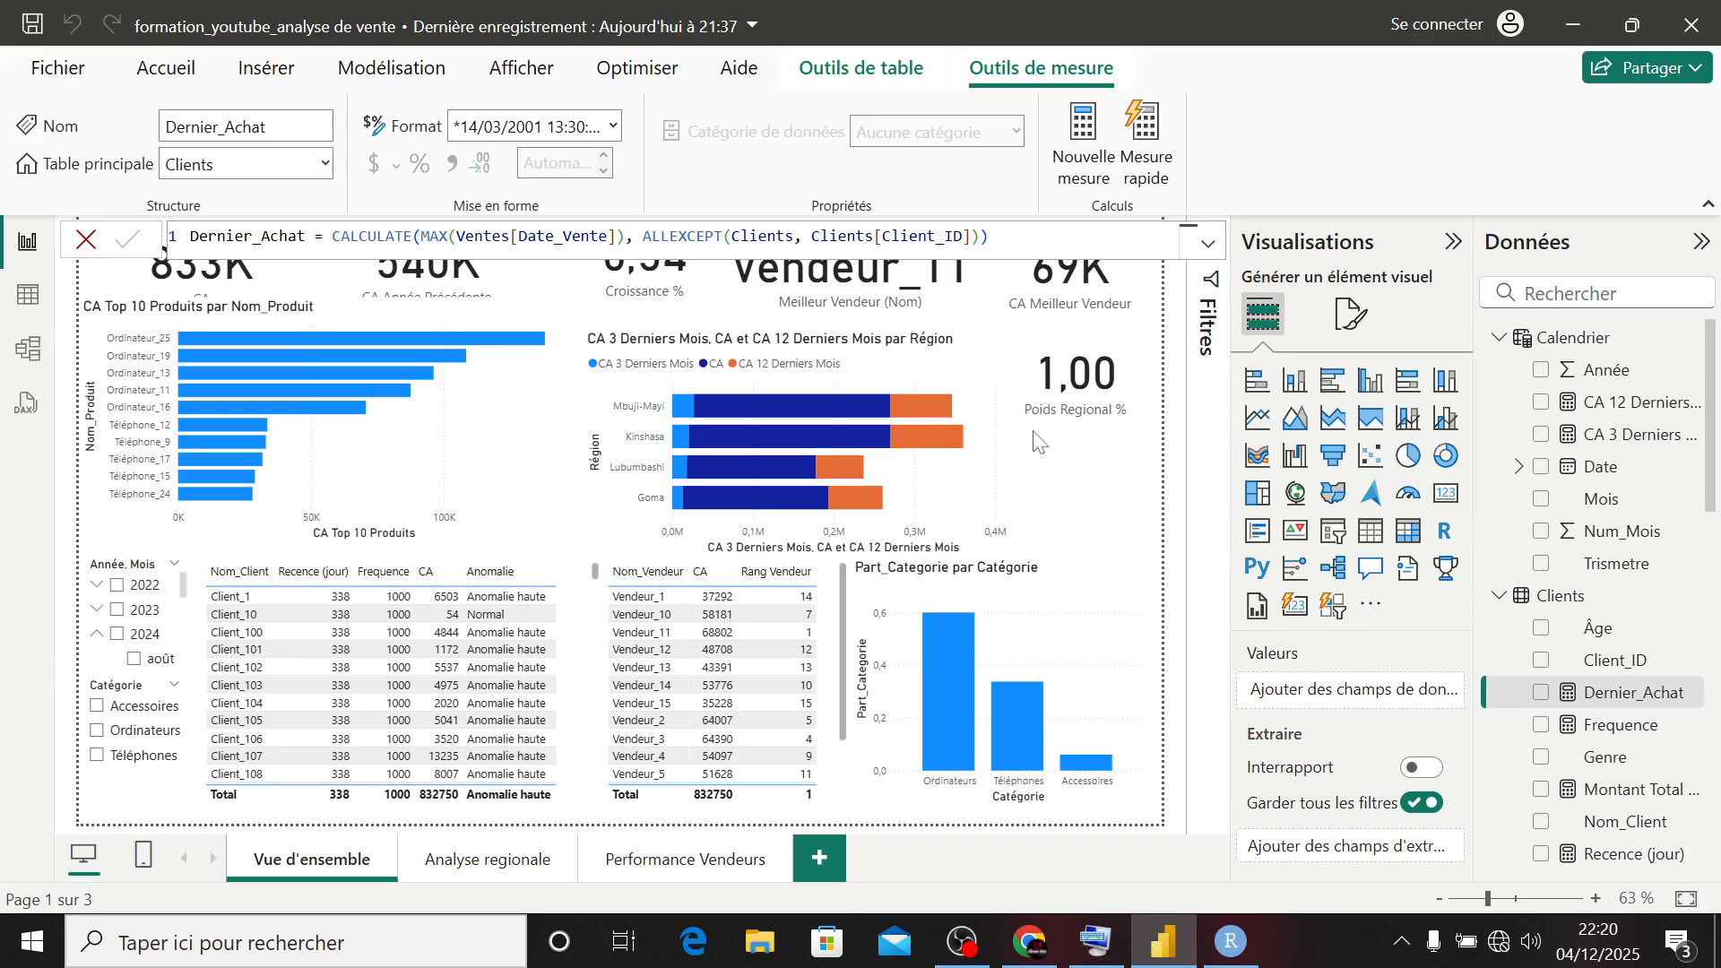
- Create another measure named Churn (Oui/Non) with the other client measures
{"action": "right_click", "coordinate": [1590, 593]}
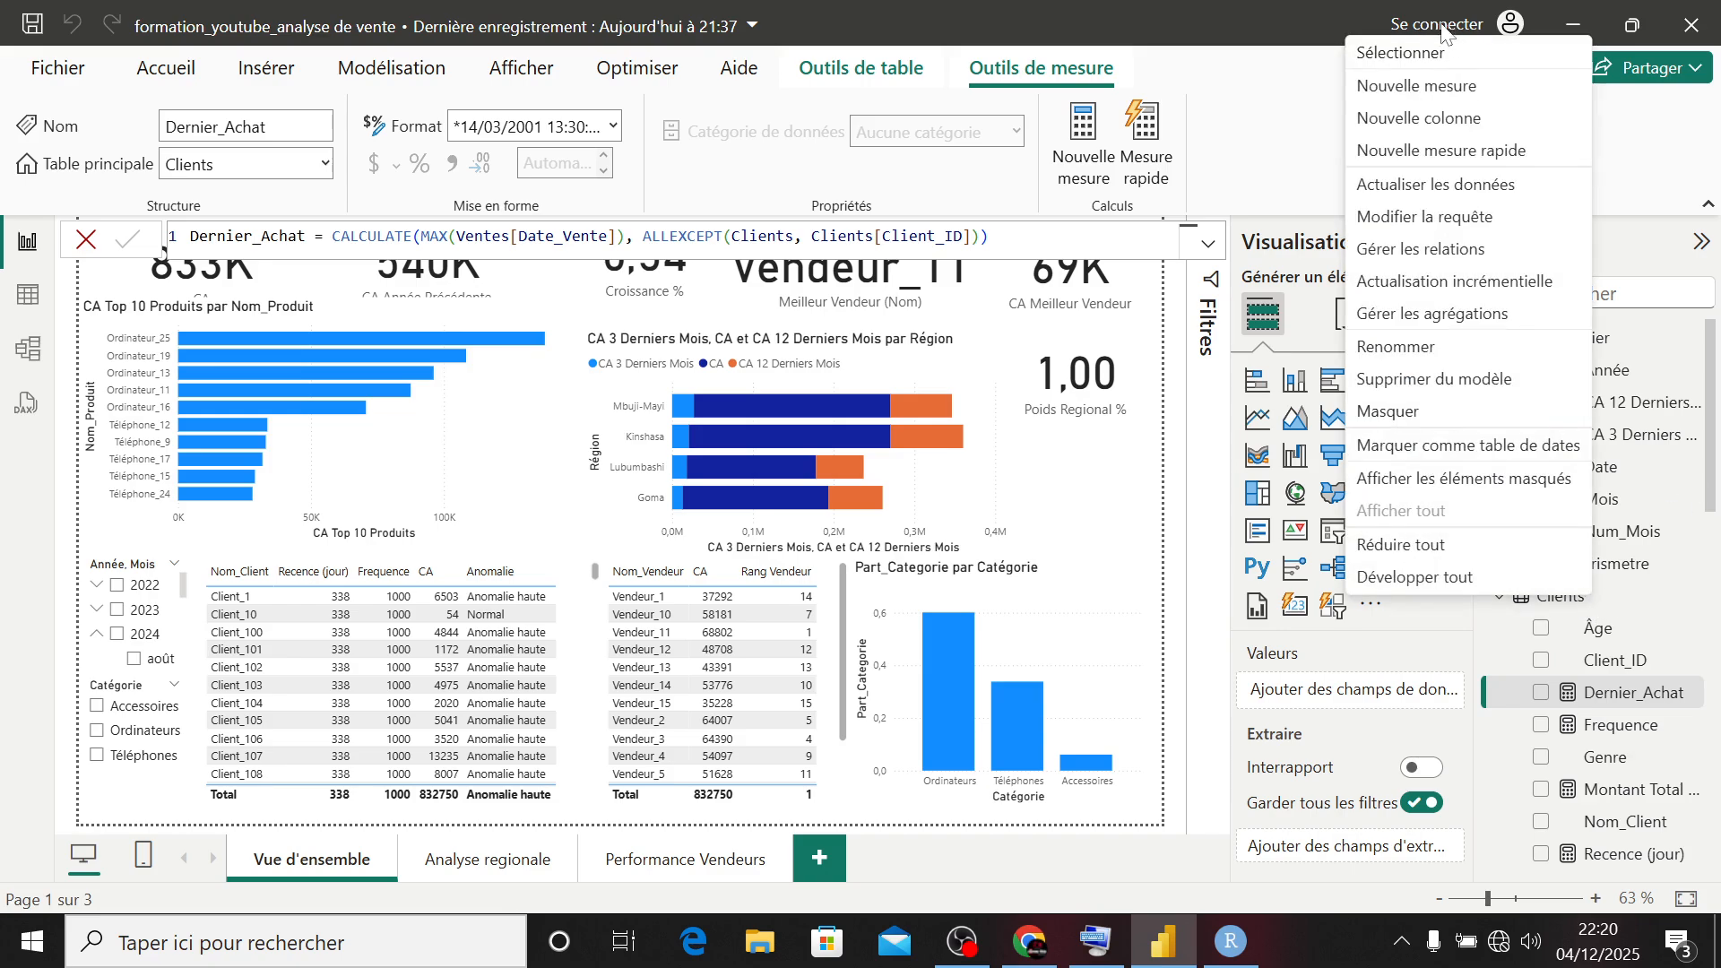
{"action": "left_click", "coordinate": [1413, 87]}
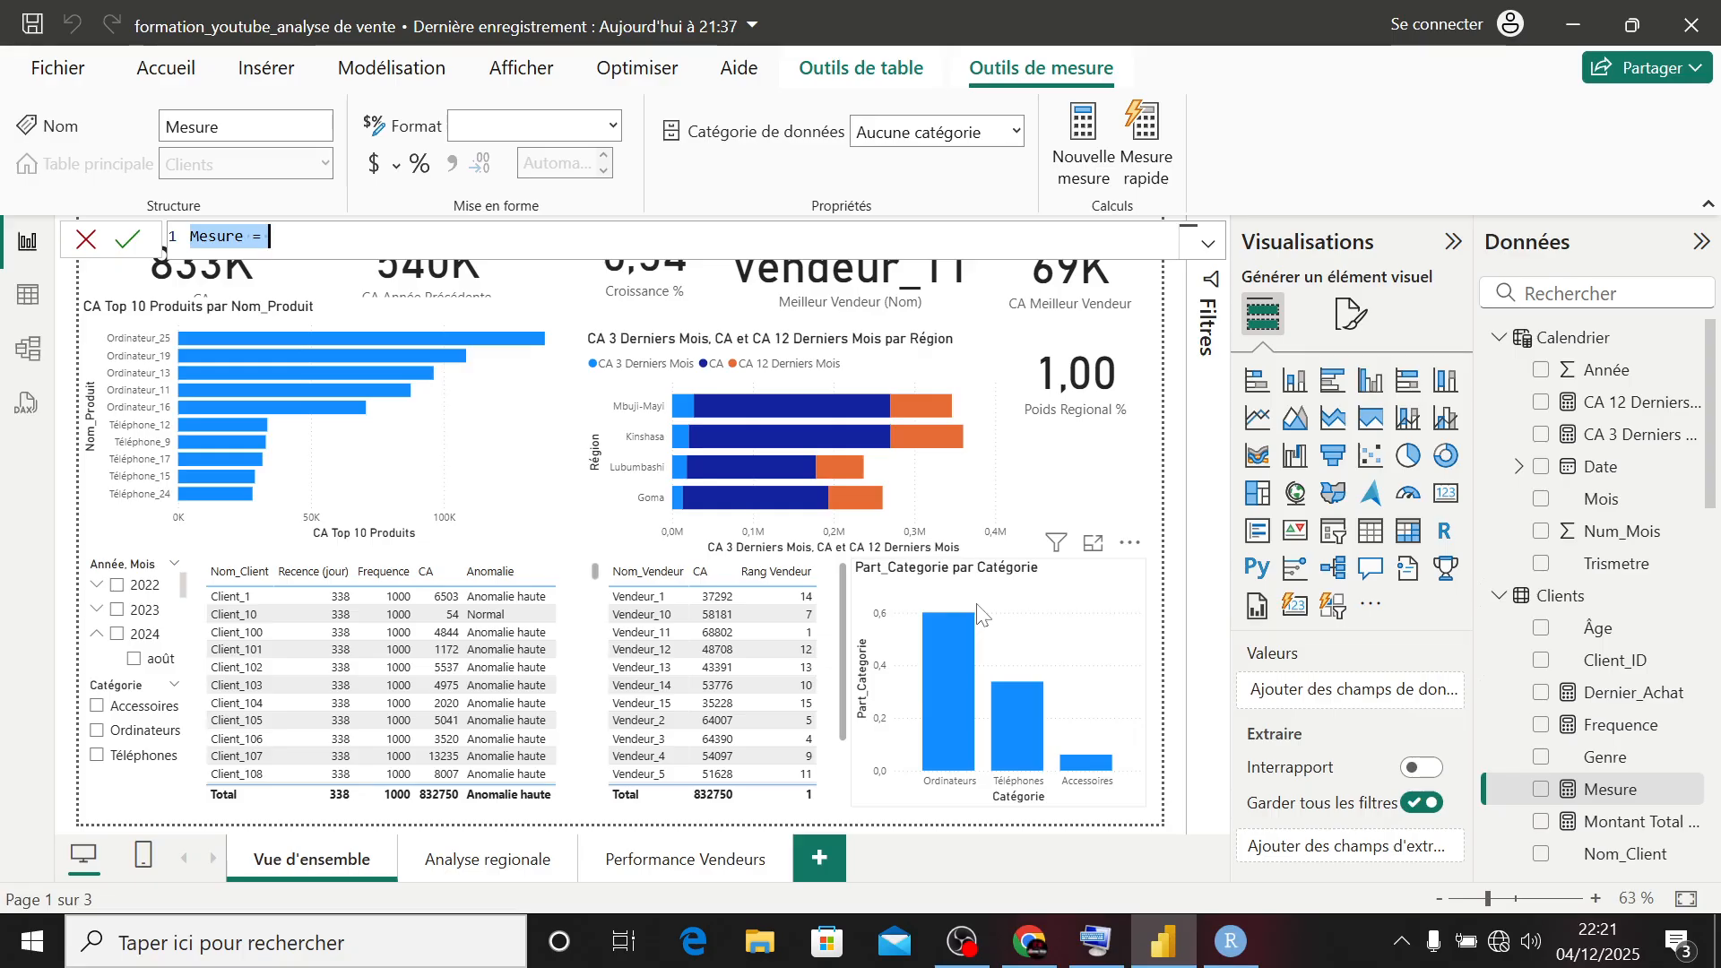
{"action": "type", "text": "Ch"}
{"action": "type", "text": "unr"}
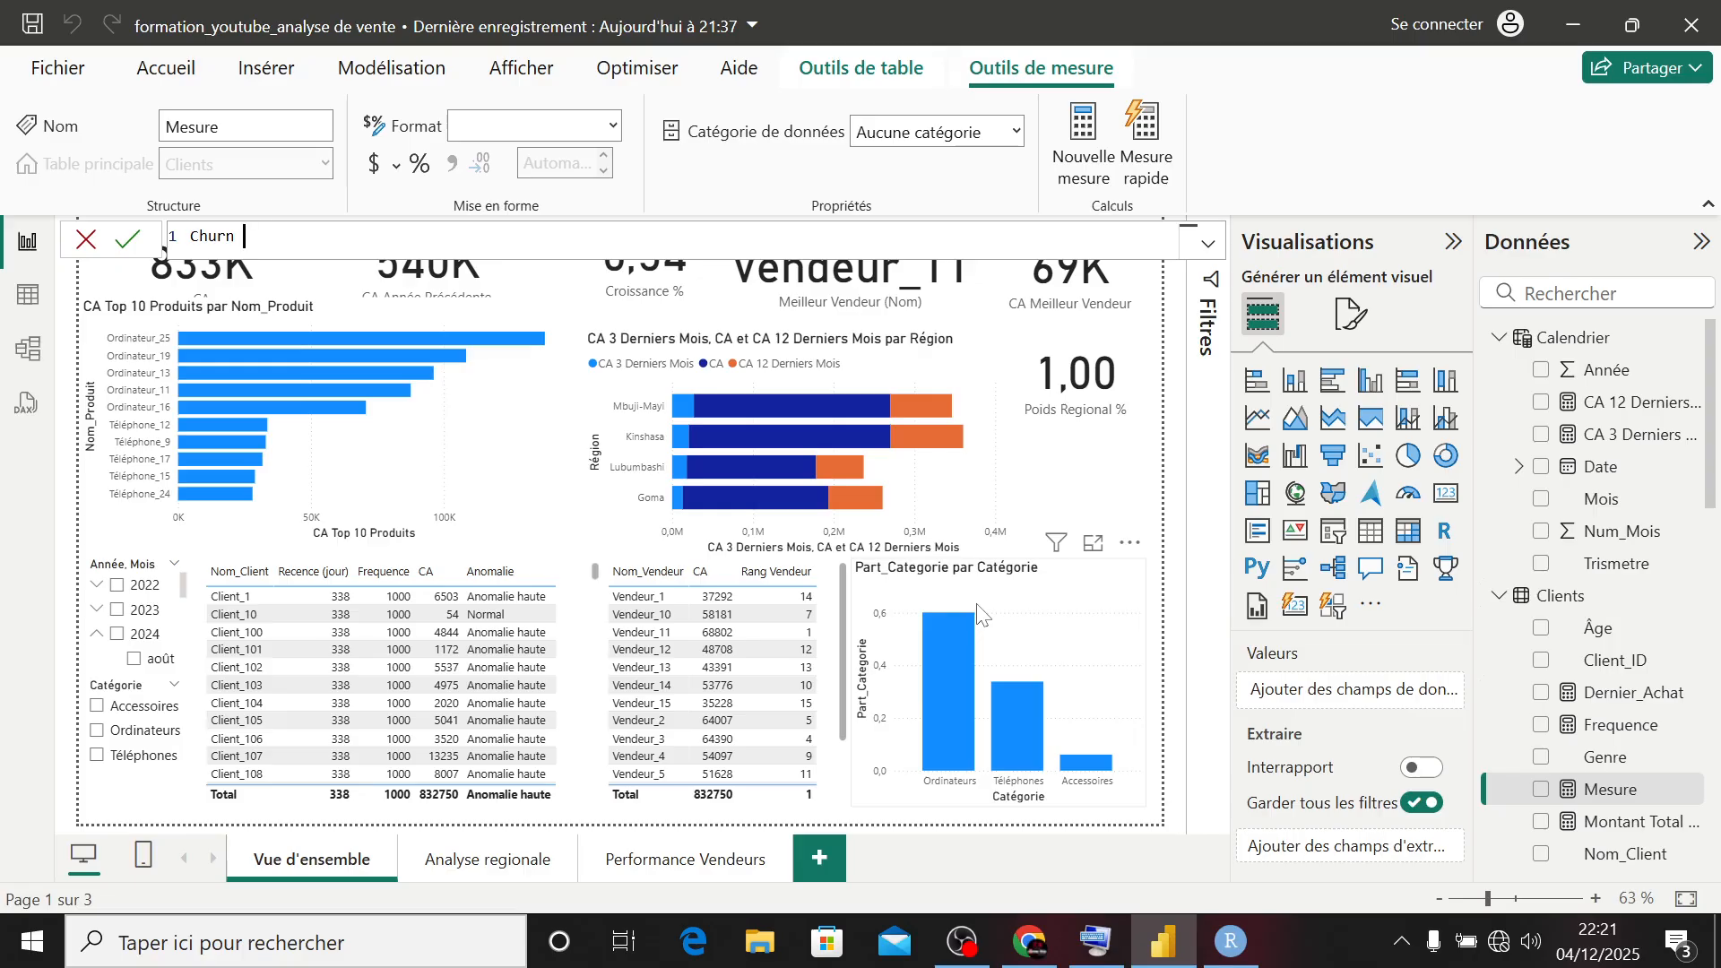
{"action": "type", "text": "(Oui/Non) ="}
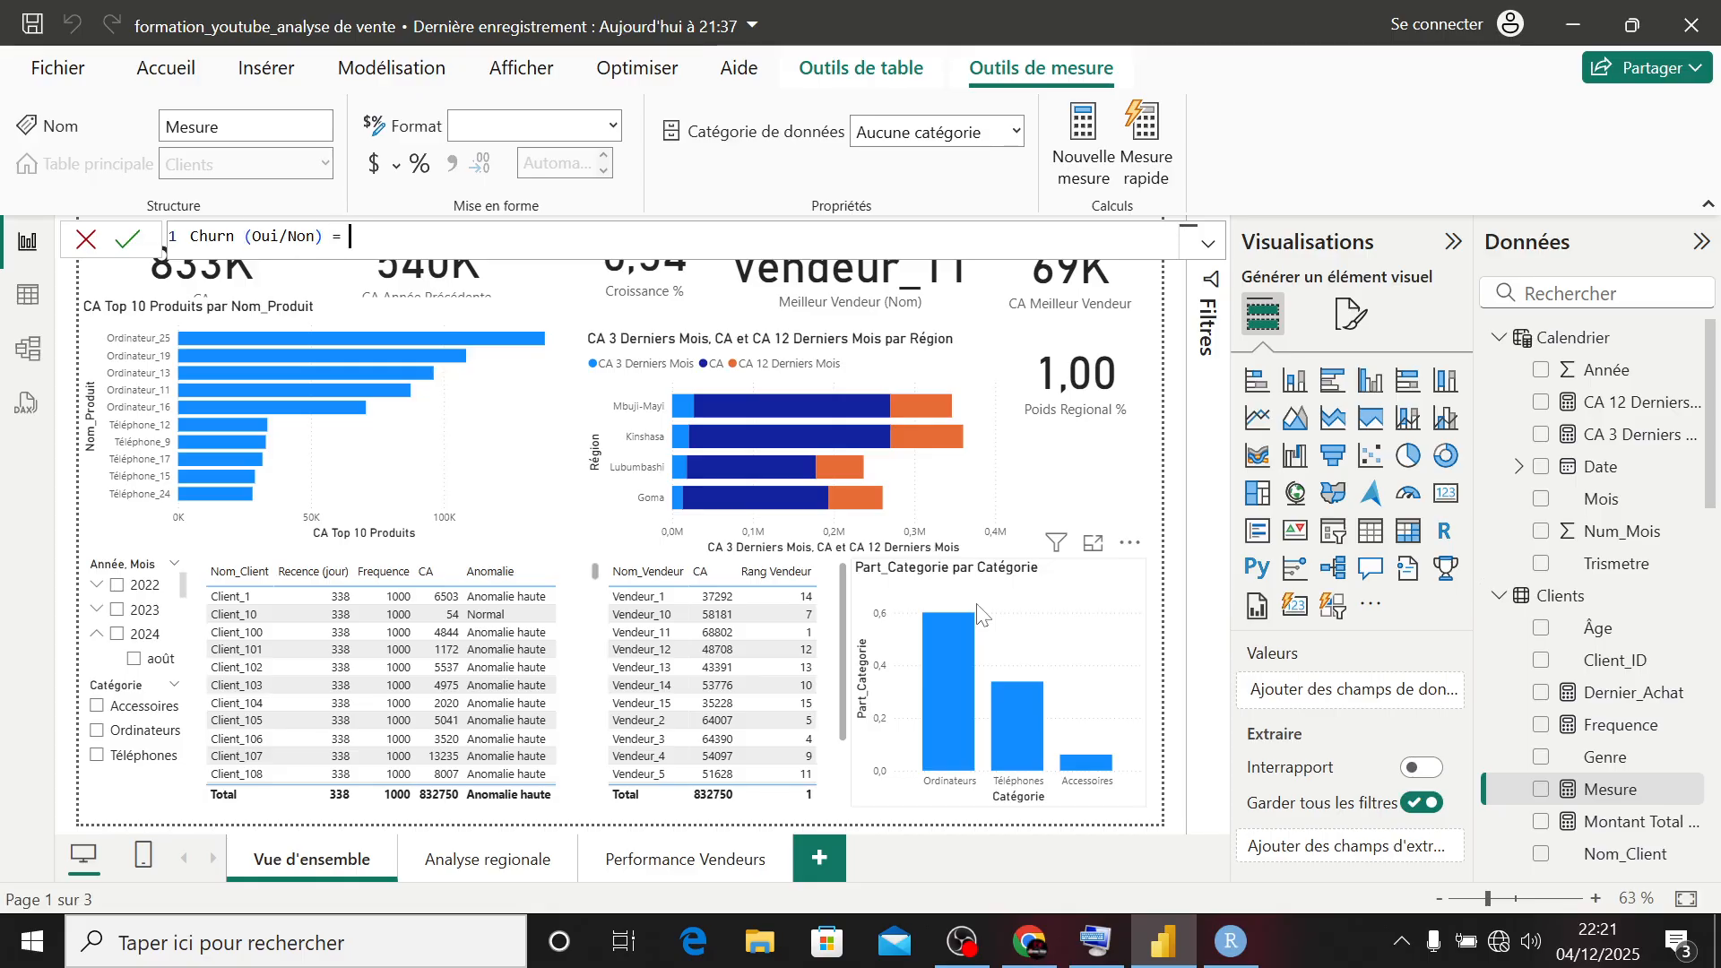
{"action": "type", "text": " IF("}
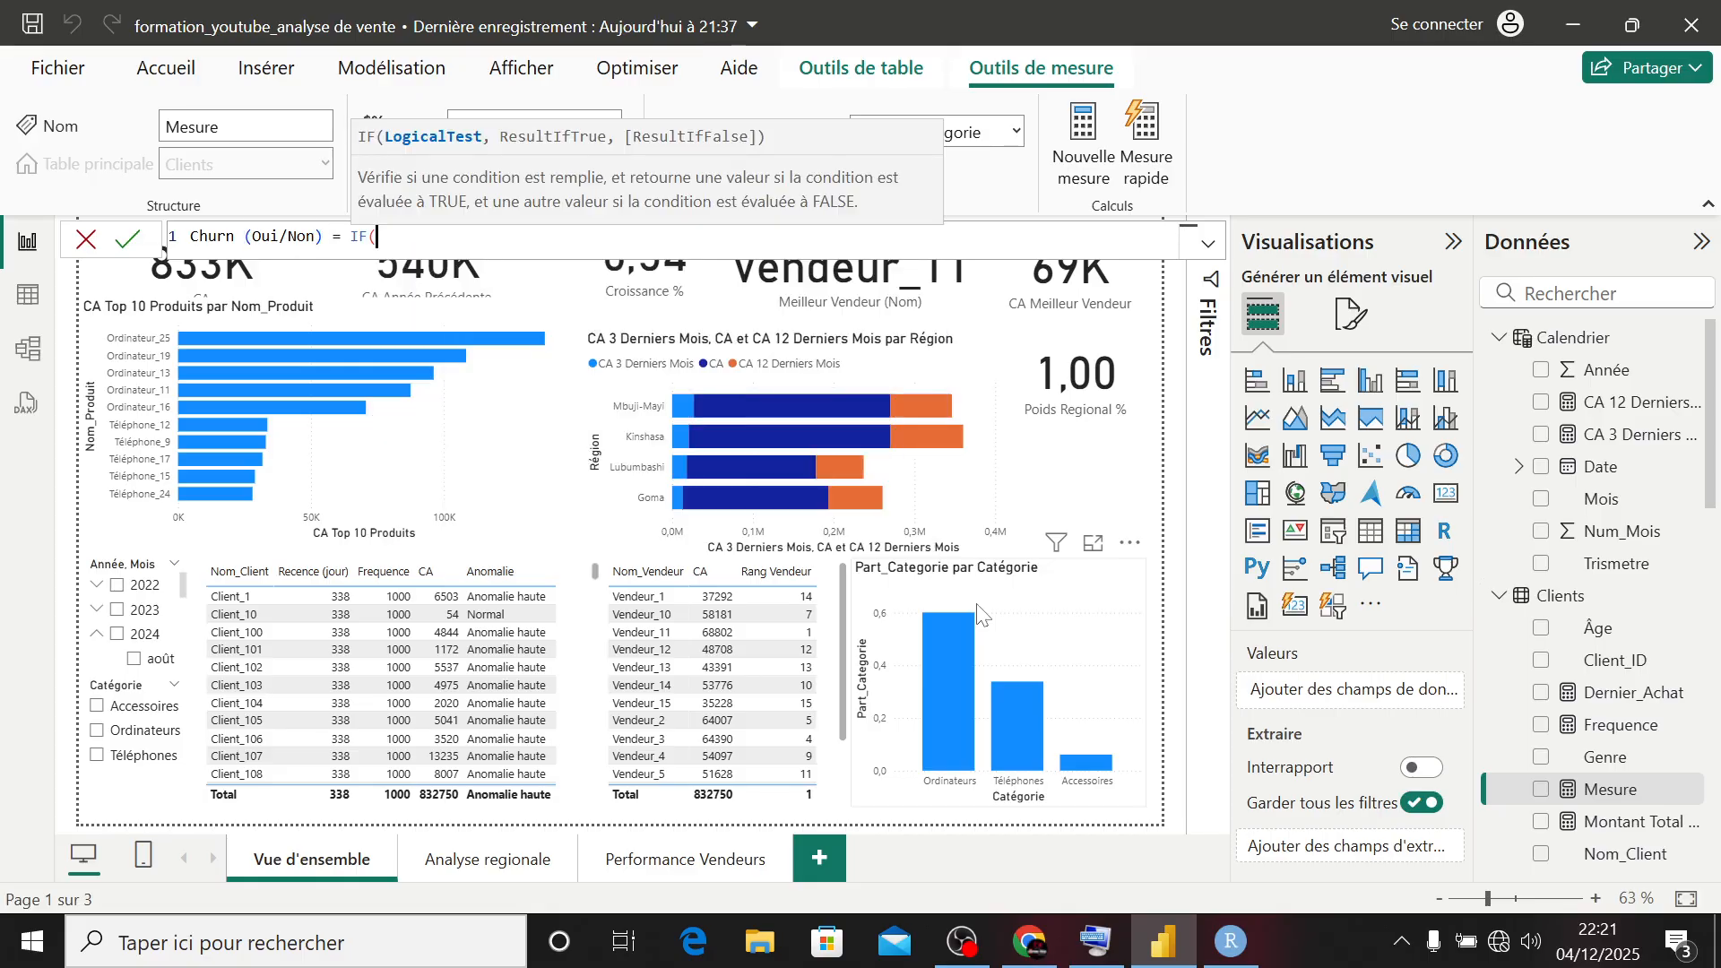
{"action": "type", "text": "der"}
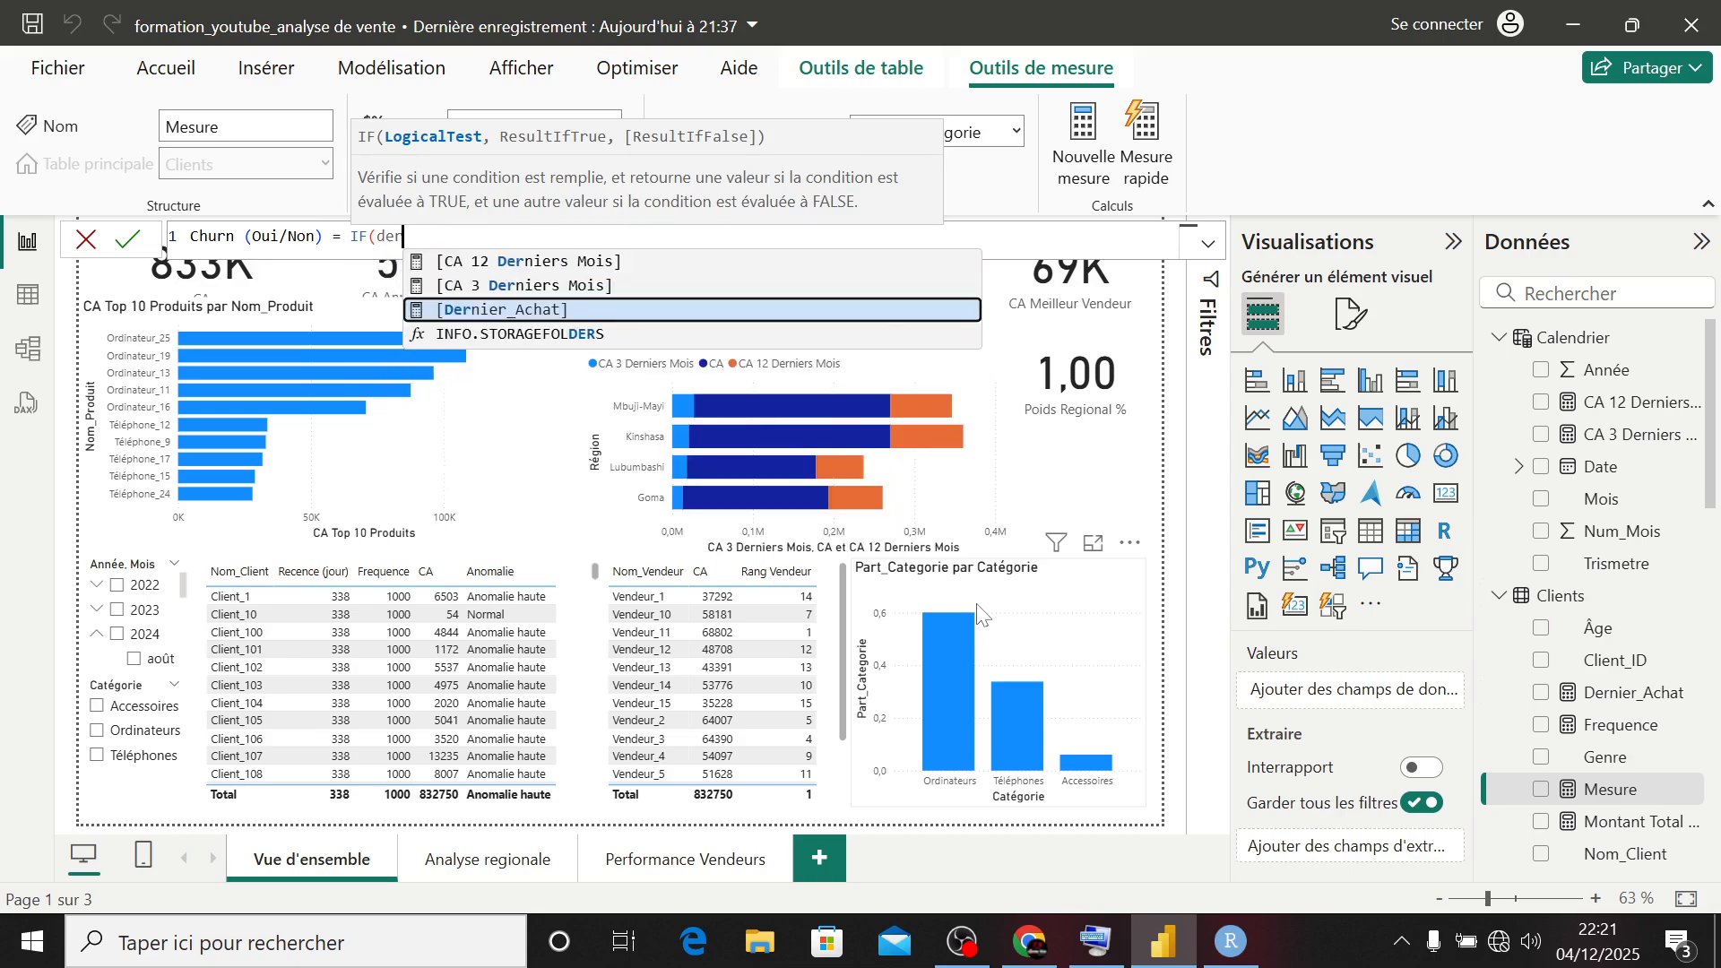
- Begin the Churn (Oui/Non) formula with an IF testing [Dernier_Achat] < TODAY() - 90
{"action": "key", "text": "Tab"}
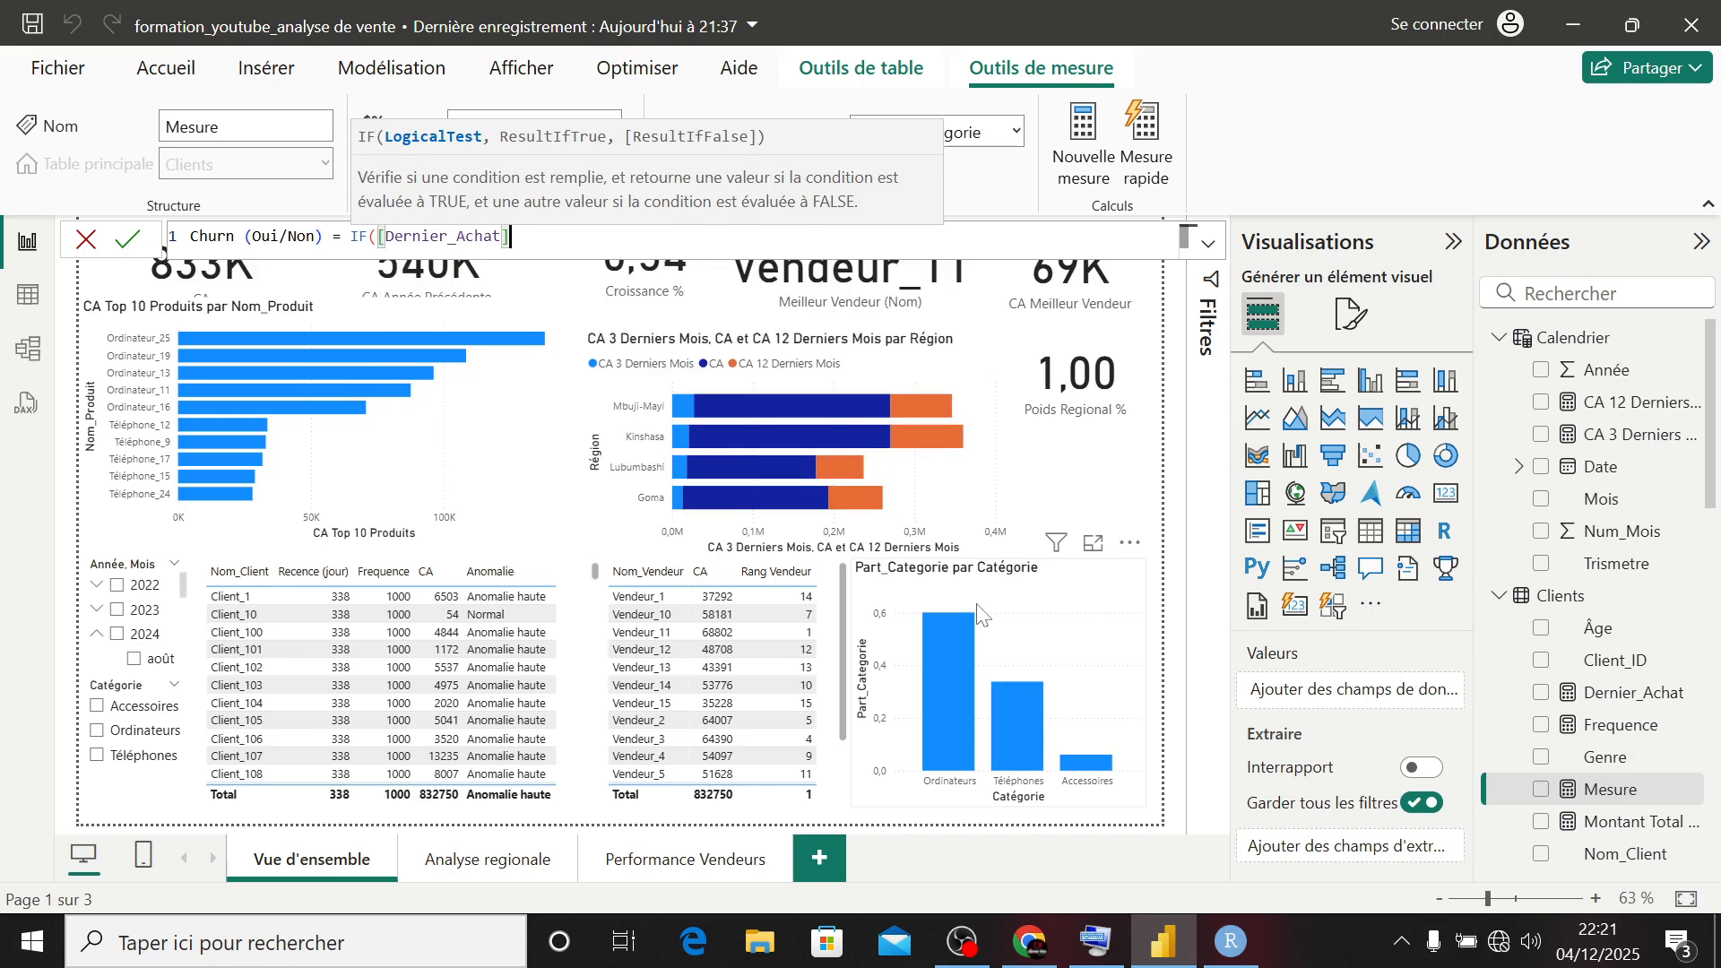
{"action": "type", "text": "< to"}
{"action": "key", "text": "Down"}
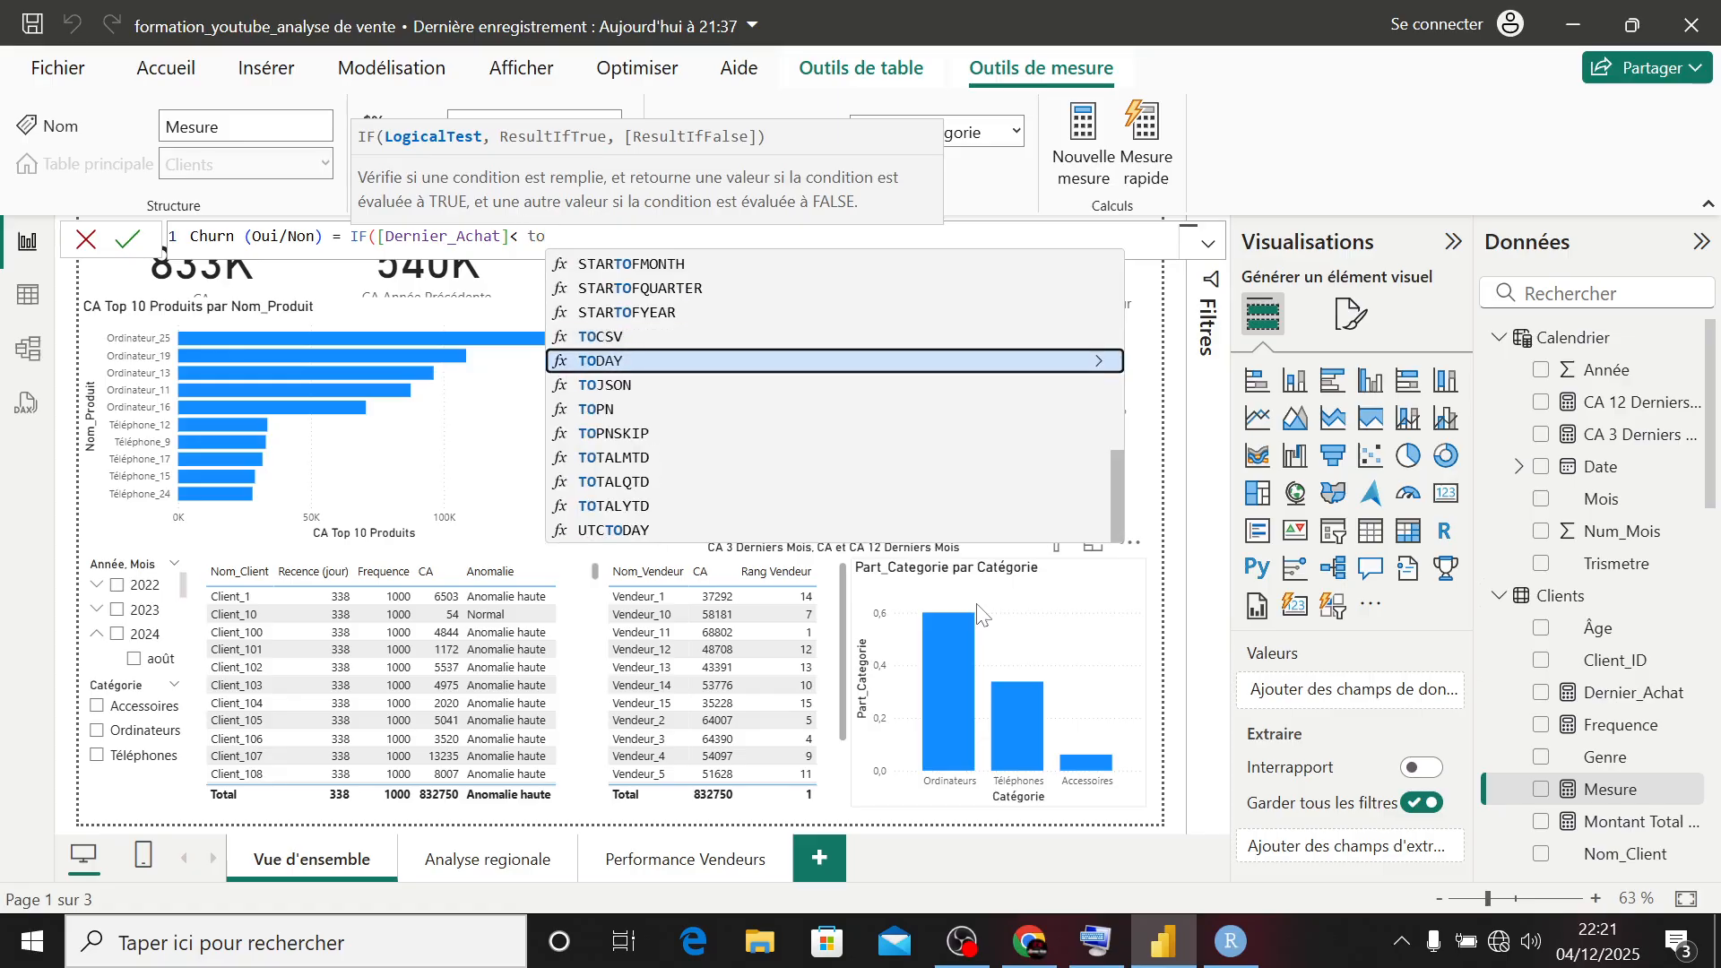
{"action": "key", "text": "Tab"}
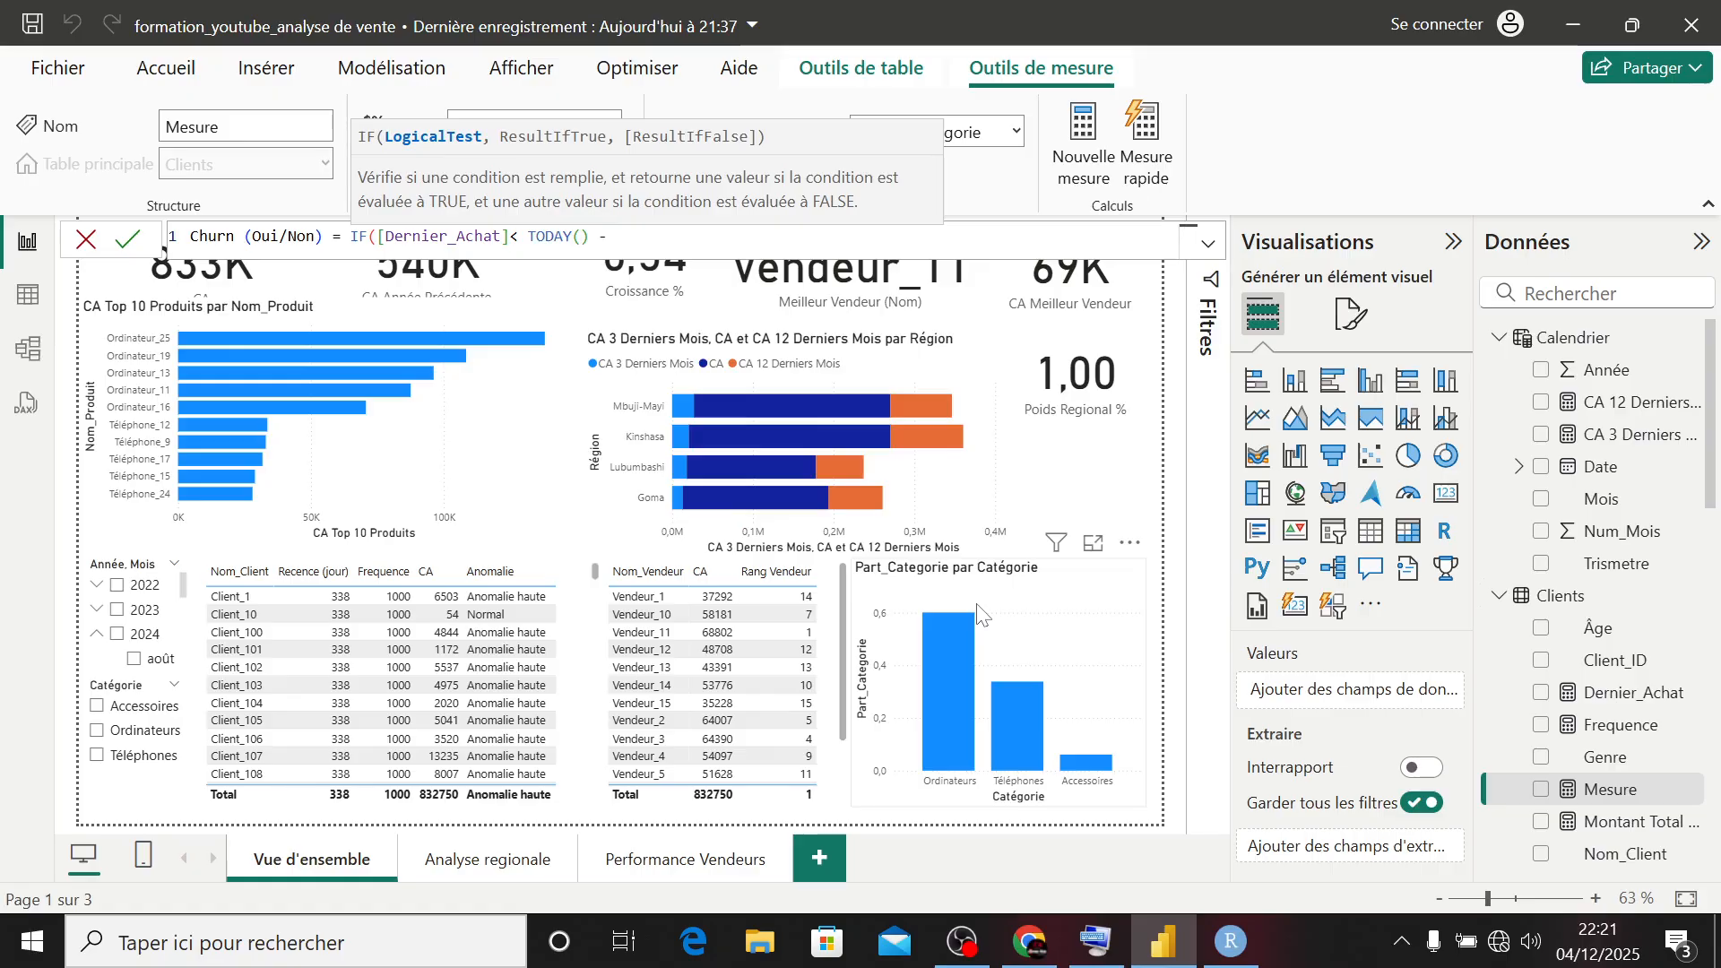
{"action": "type", "text": "-90, "}
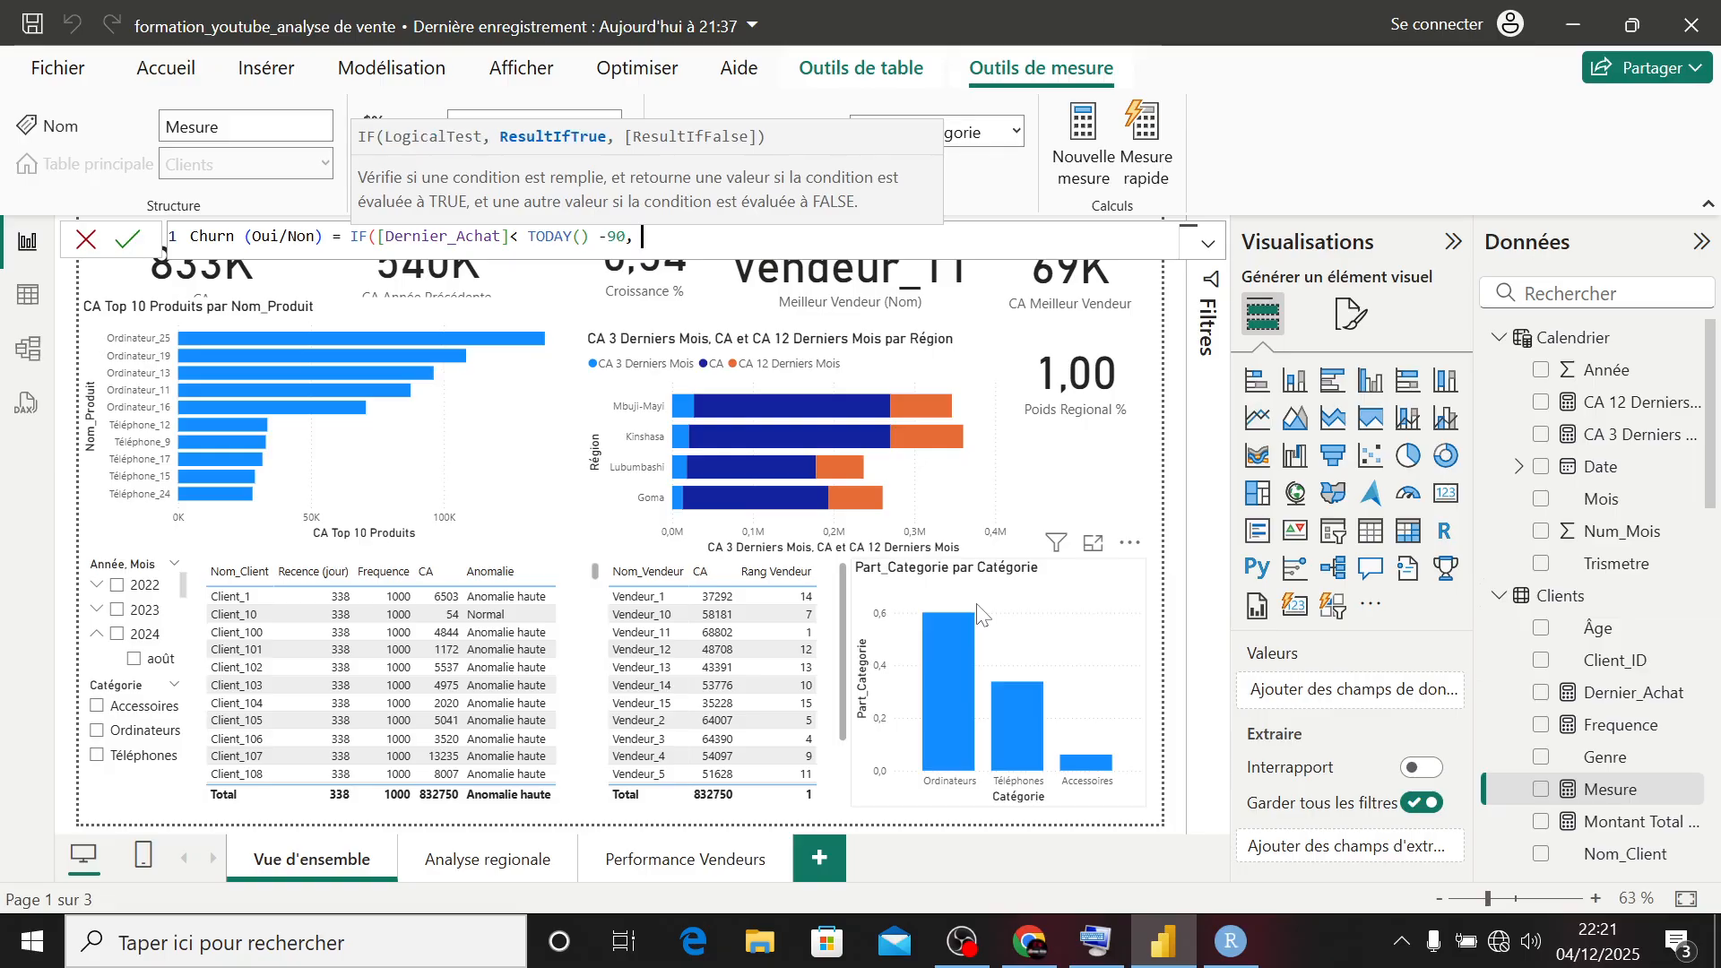
{"action": "type", "text": "\"Oui"}
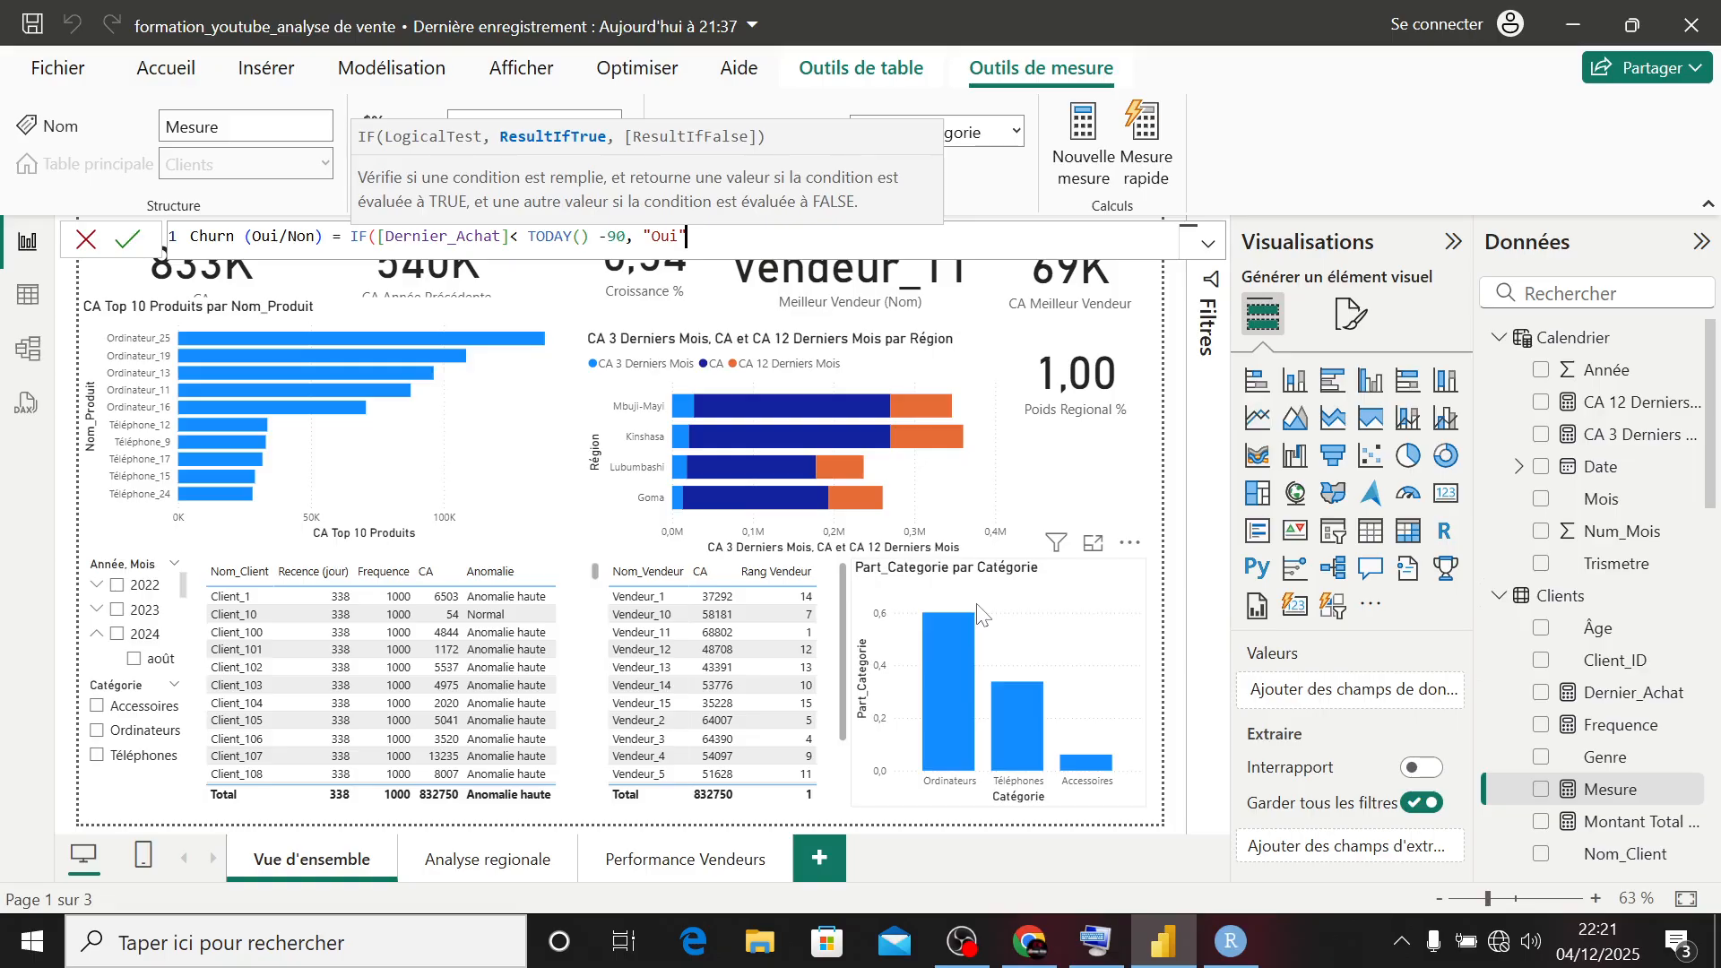
- Make the churn IF return "Oui" when true and "Non" otherwise, and commit the measure
{"action": "type", "text": "\"Non\""}
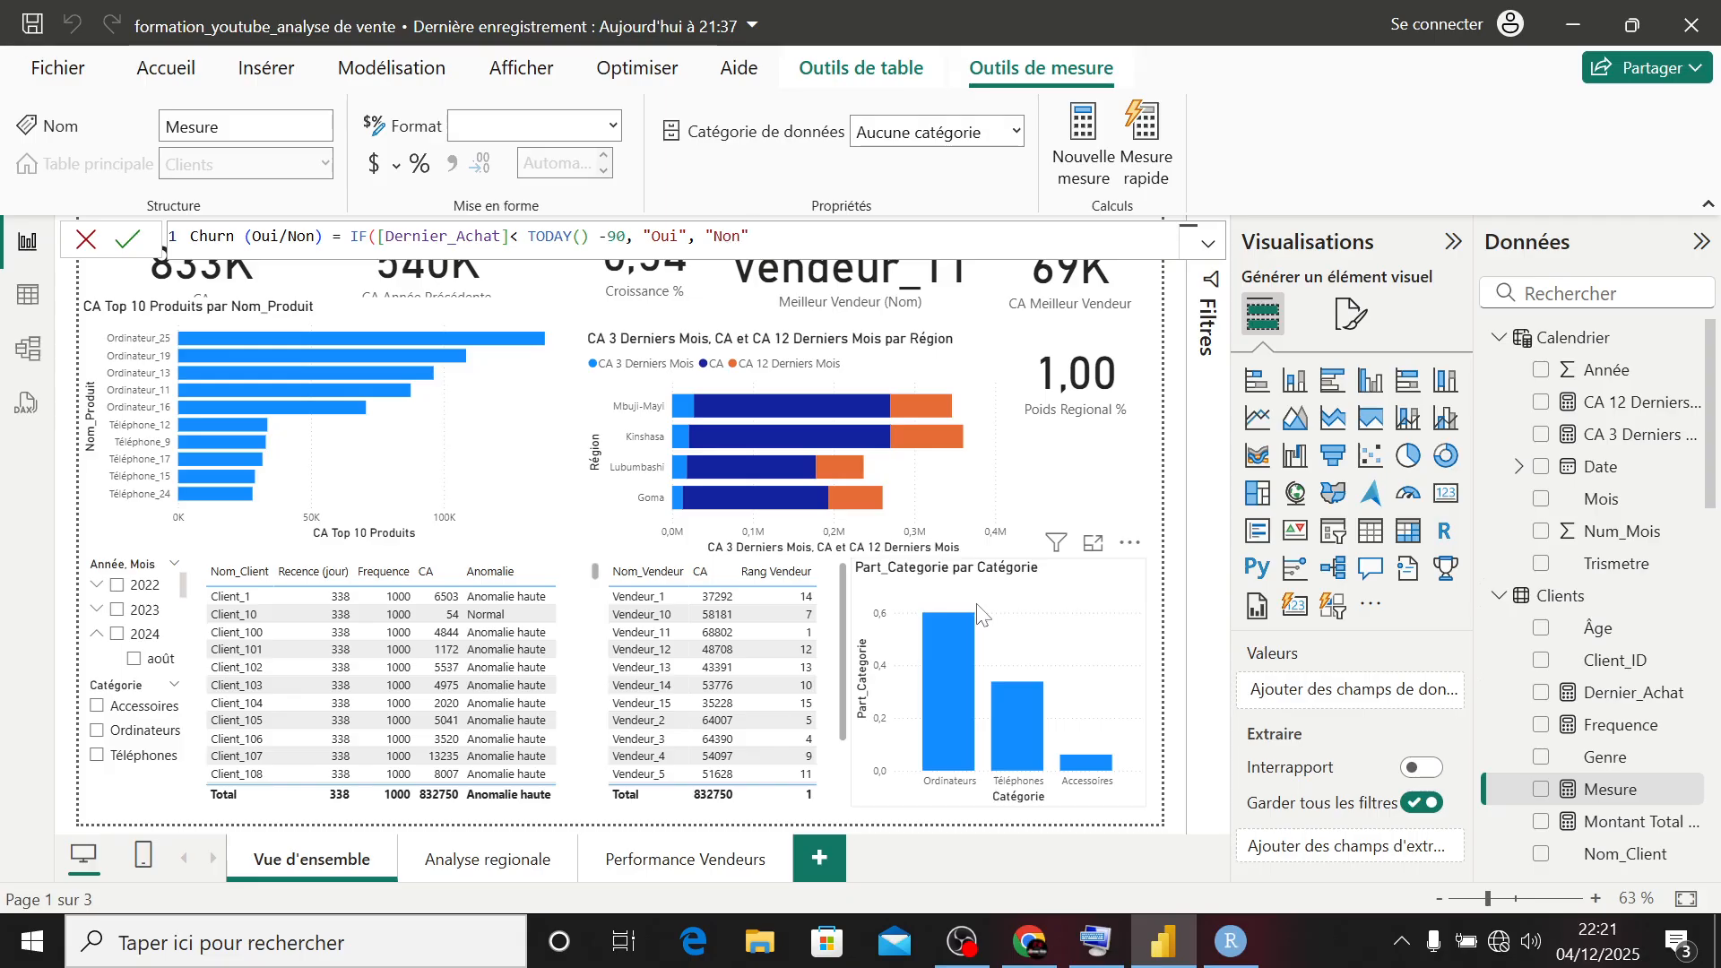
{"action": "type", "text": ")"}
{"action": "key", "text": "Return"}
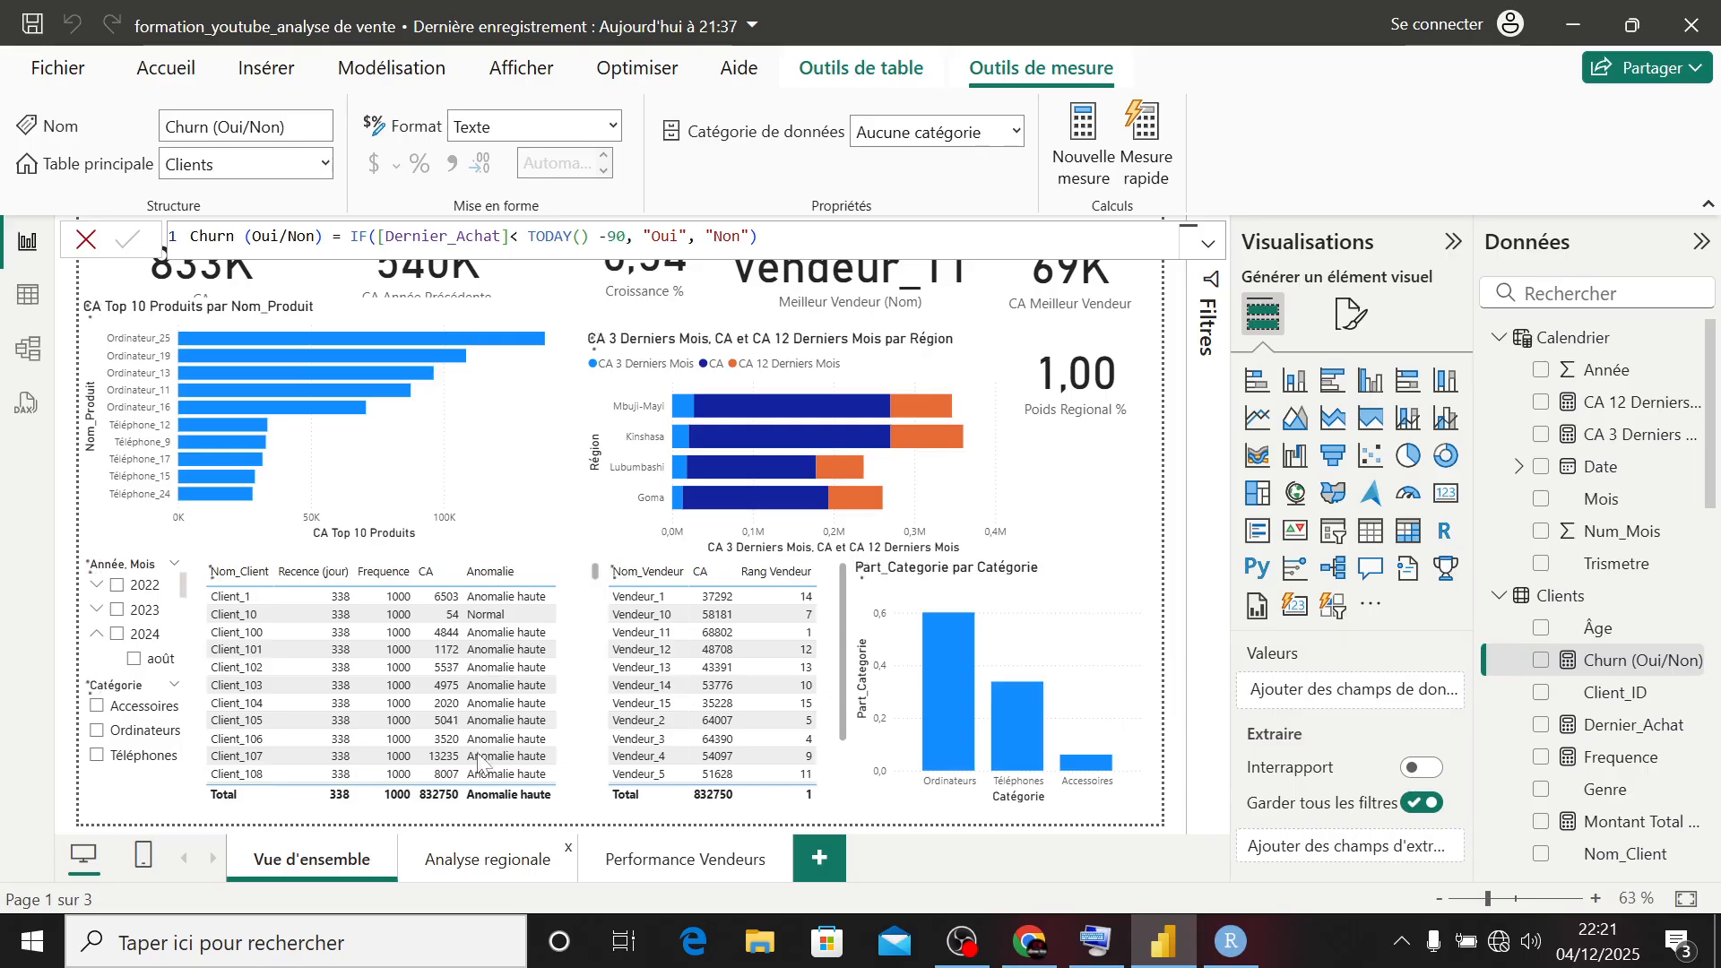
- Add a table visual to the Analyse regionale page with the Nom_Client, Dernier_Achat and Churn (Oui/Non) fields
{"action": "left_click", "coordinate": [455, 862]}
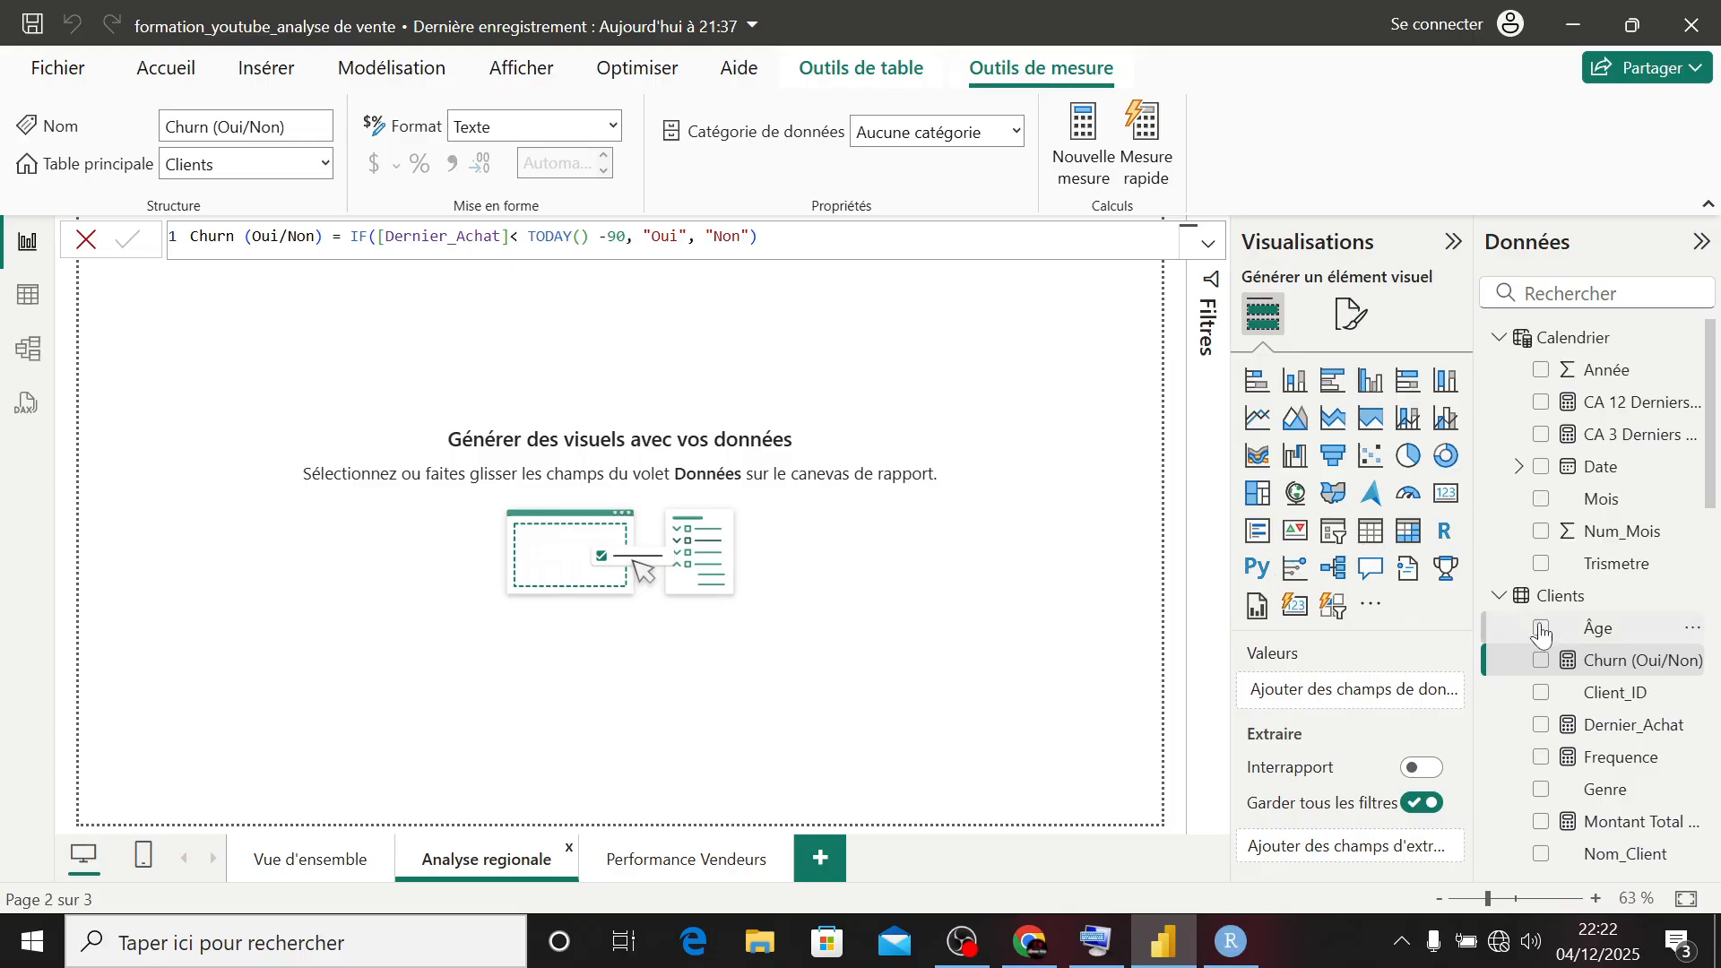
{"action": "left_click", "coordinate": [1373, 530]}
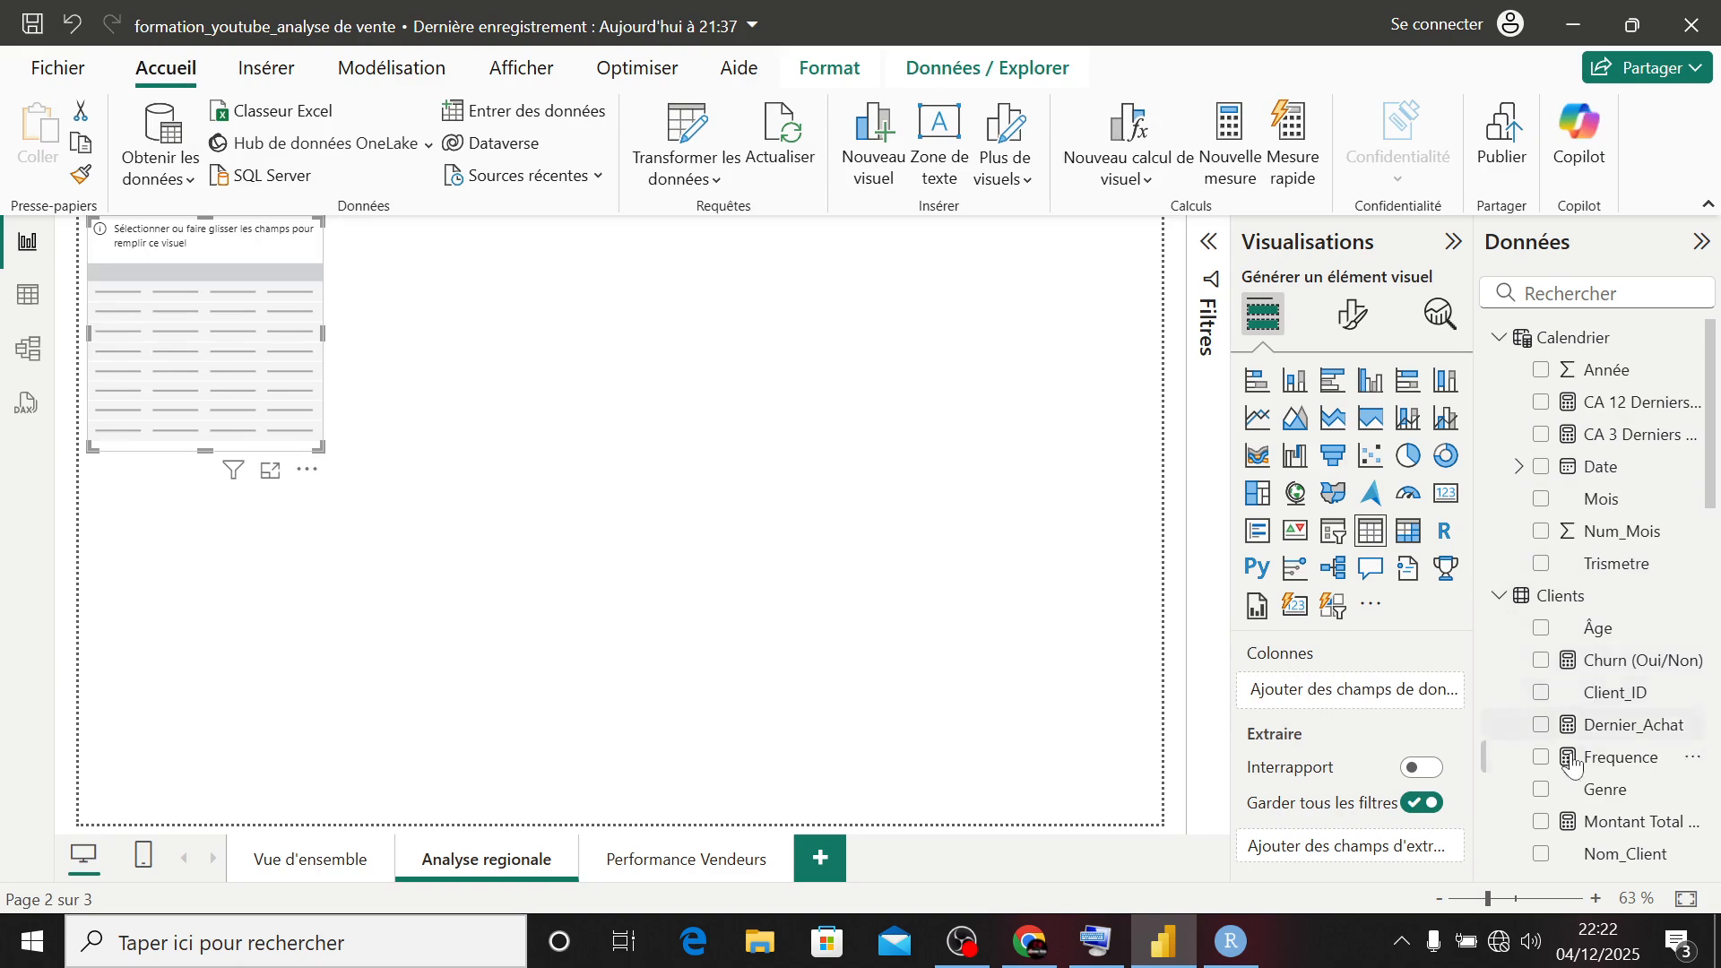
{"action": "left_click", "coordinate": [1542, 856]}
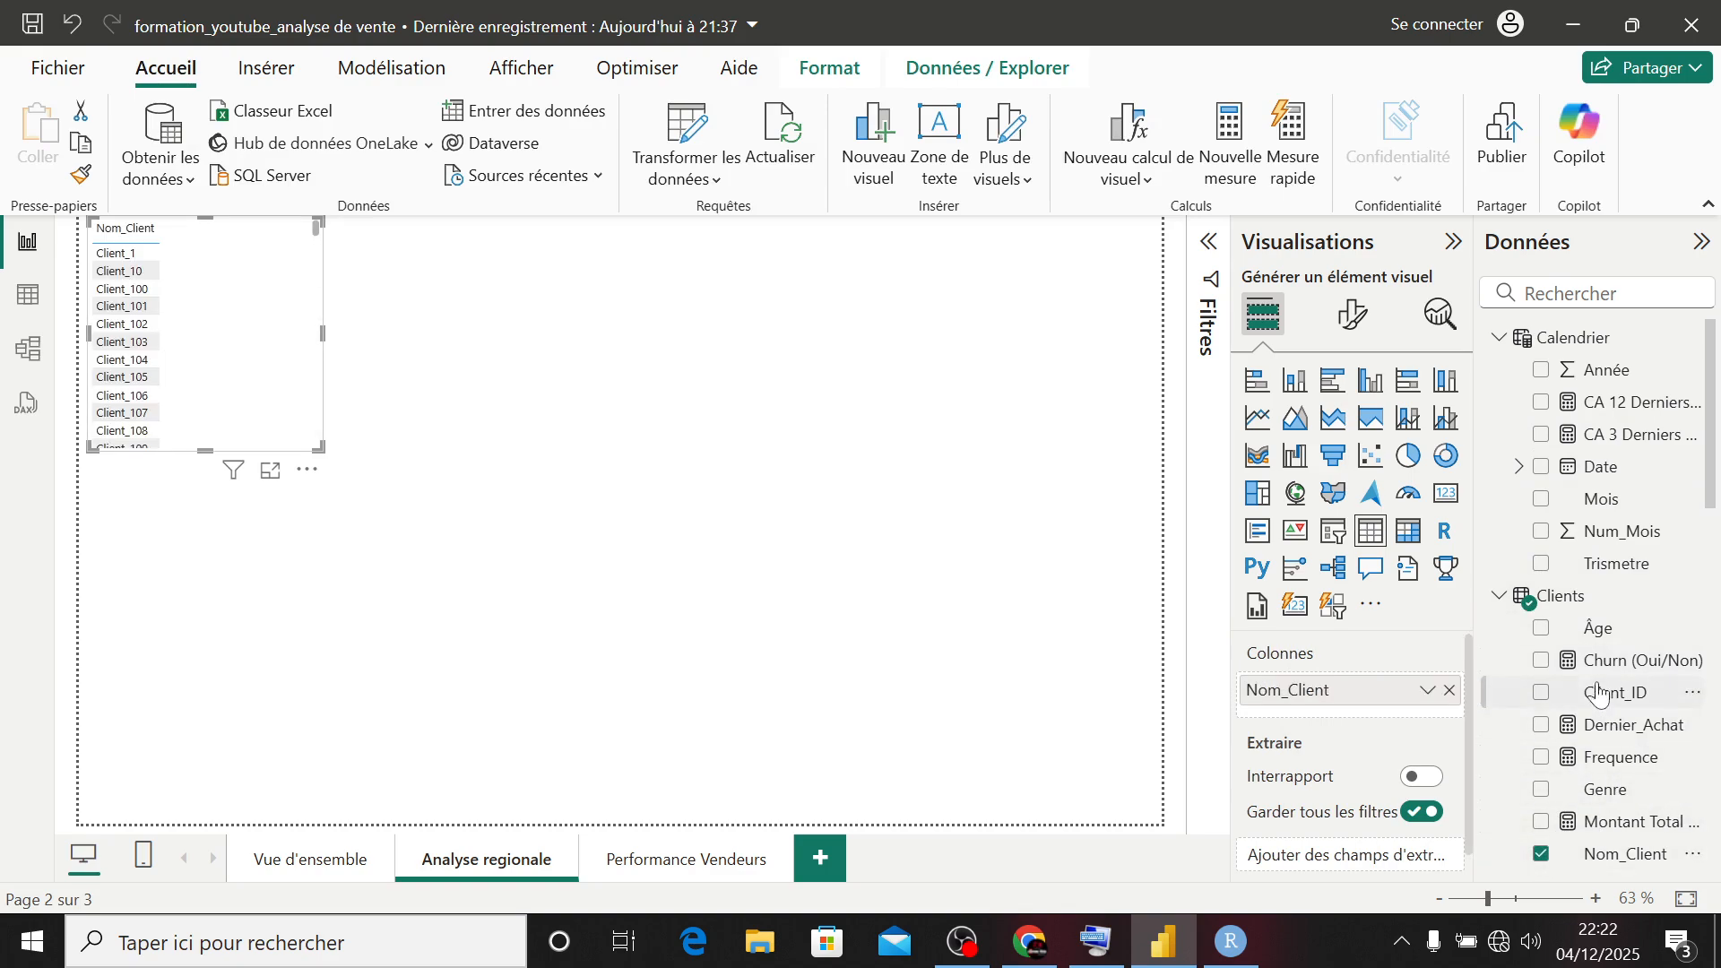
{"action": "left_click", "coordinate": [1543, 725]}
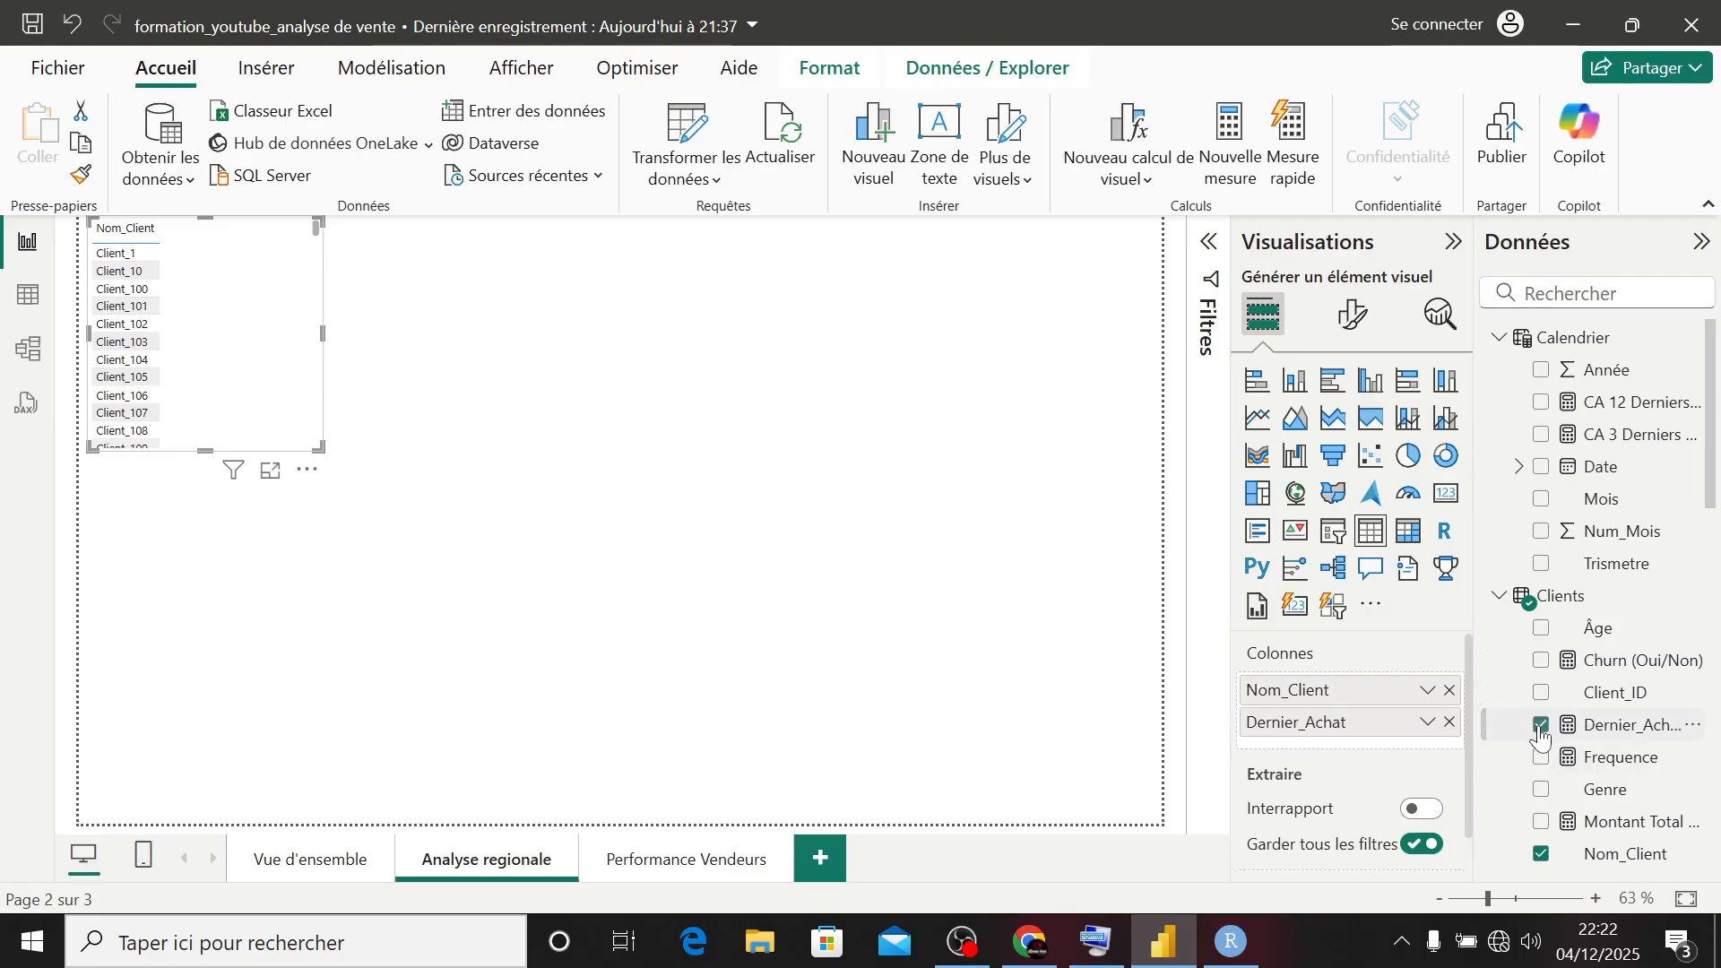
{"action": "left_click", "coordinate": [1542, 660]}
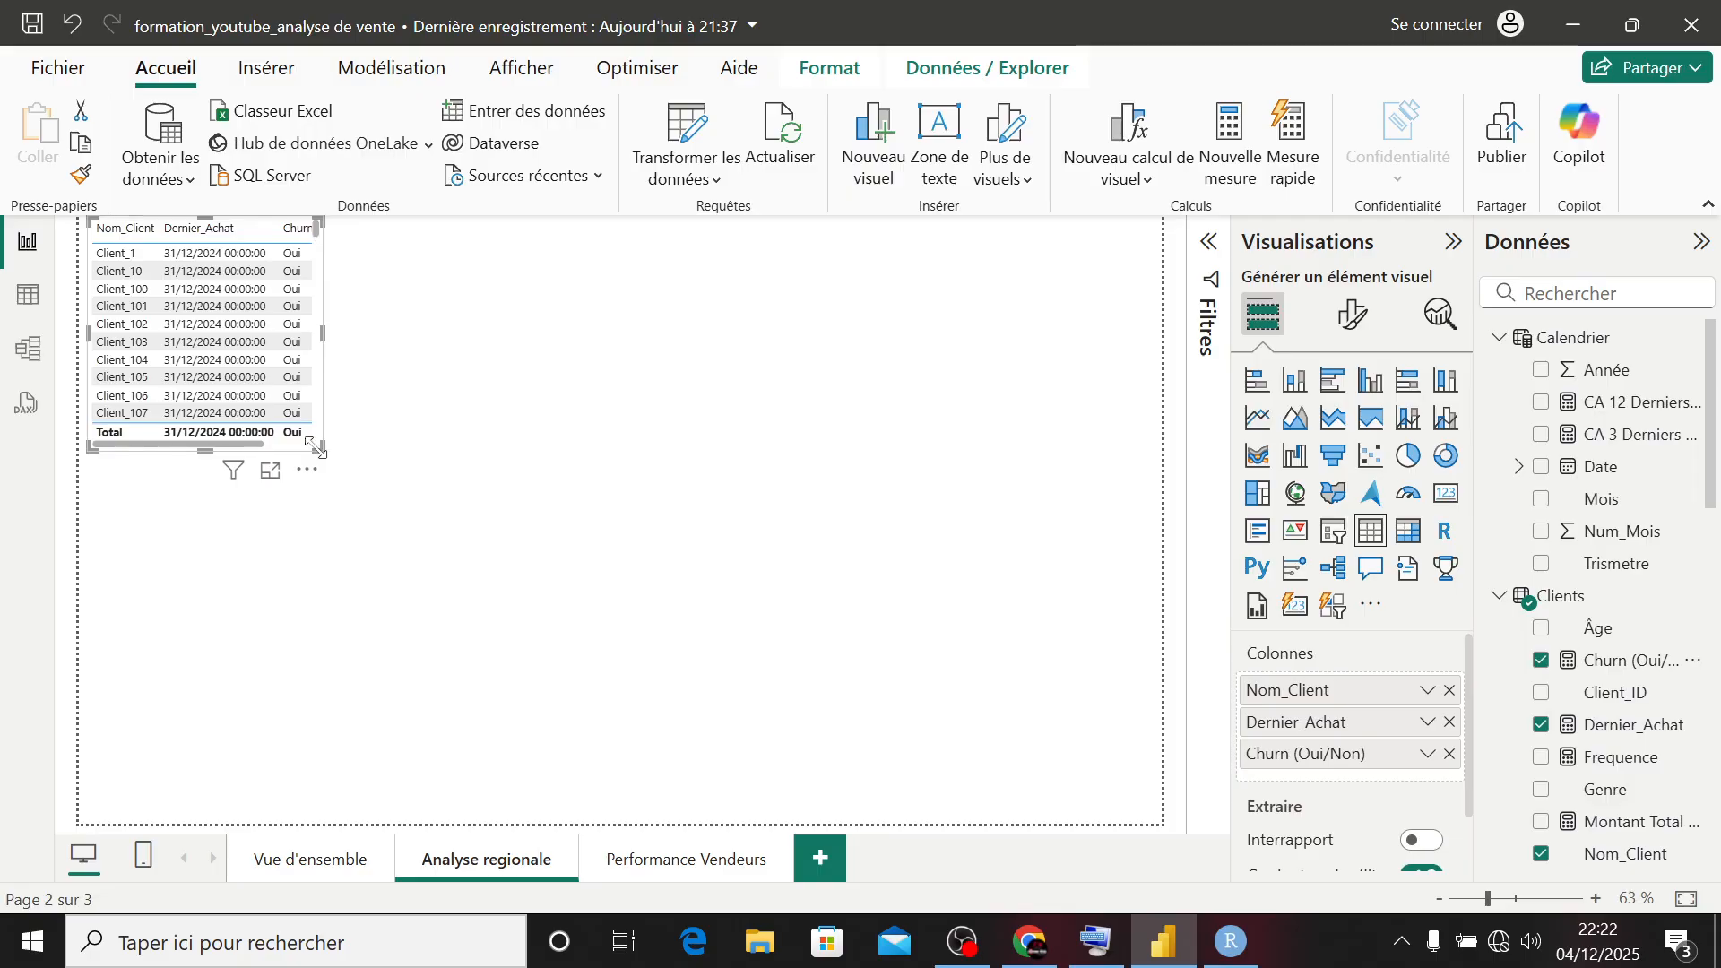
- Enlarge the client churn table so all three columns fit, and look through its client rows
{"action": "left_click_drag", "start_coordinate": [321, 447], "coordinate": [400, 639]}
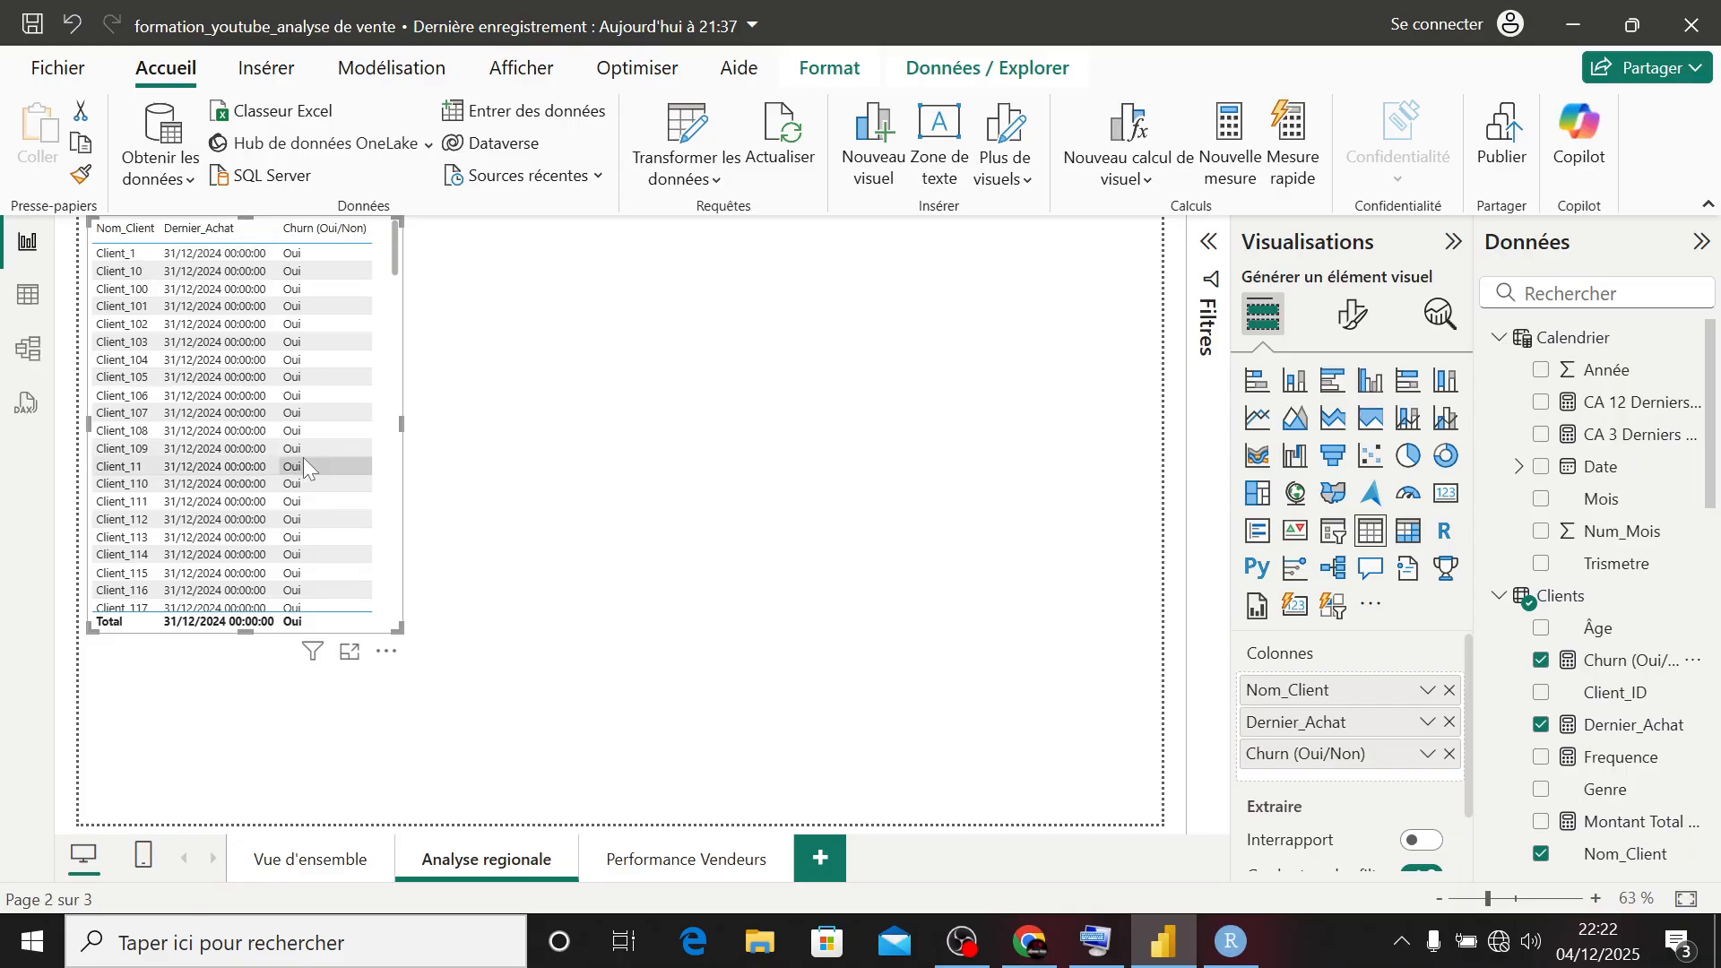
{"action": "scroll", "coordinate": [305, 461], "scroll_direction": "down", "scroll_amount": 5}
{"action": "scroll", "coordinate": [302, 457], "scroll_direction": "down", "scroll_amount": 5}
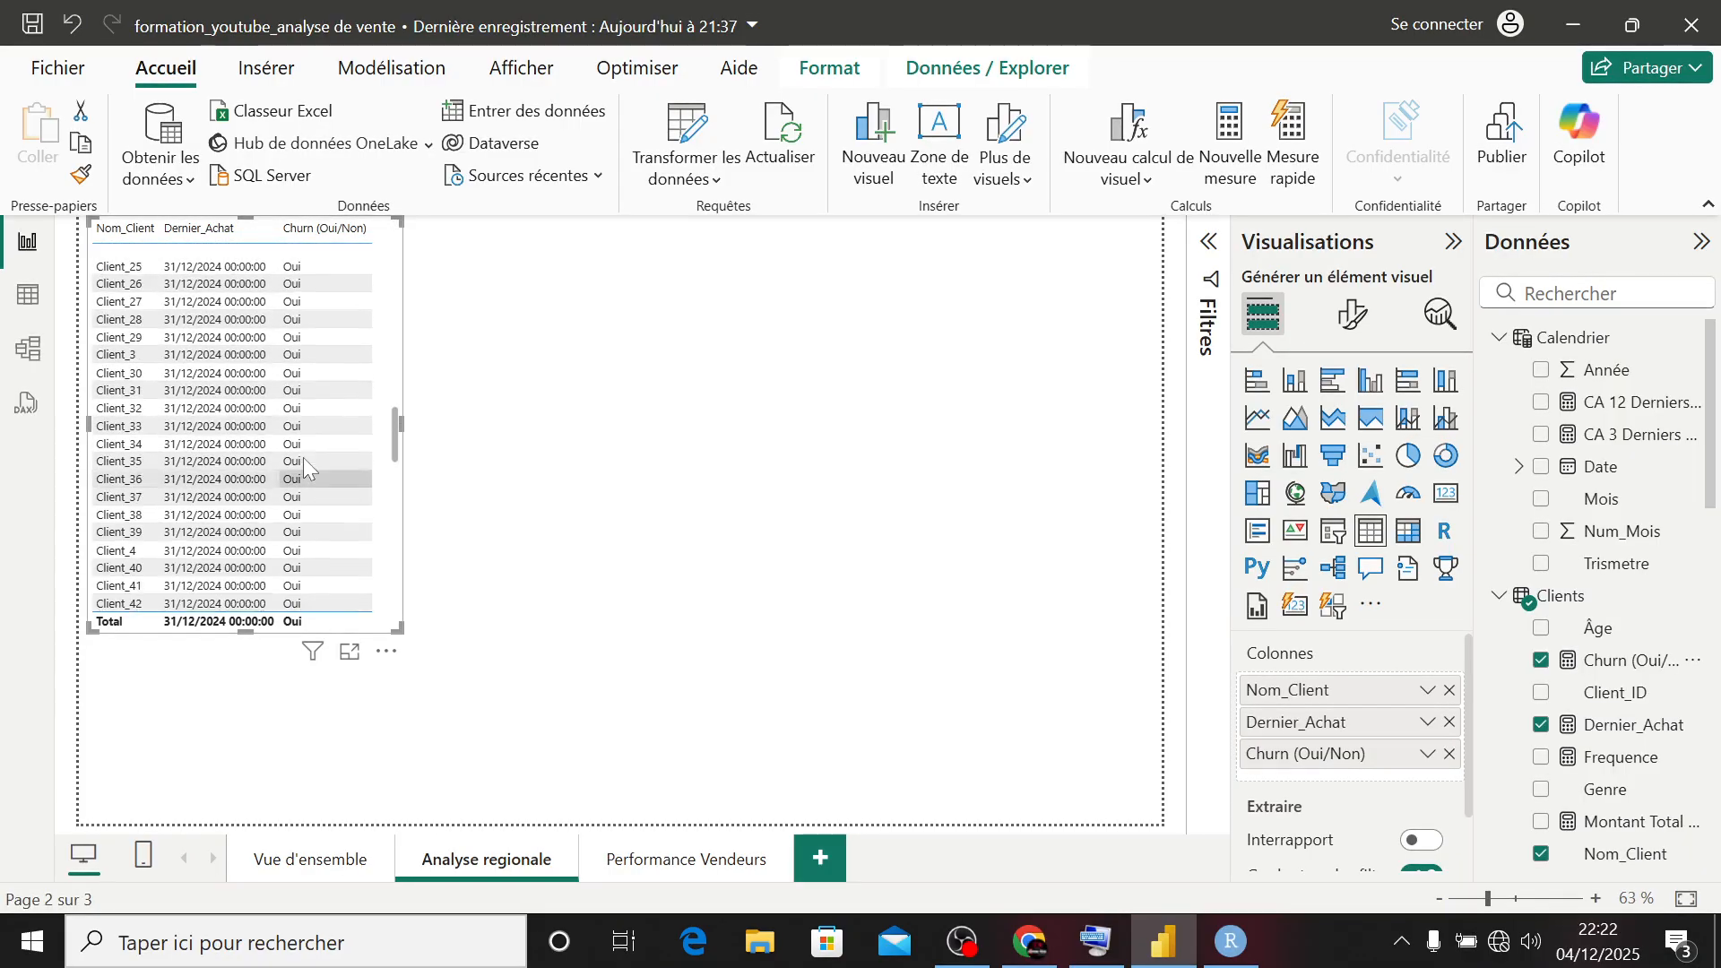
{"action": "scroll", "coordinate": [303, 457], "scroll_direction": "down", "scroll_amount": 10}
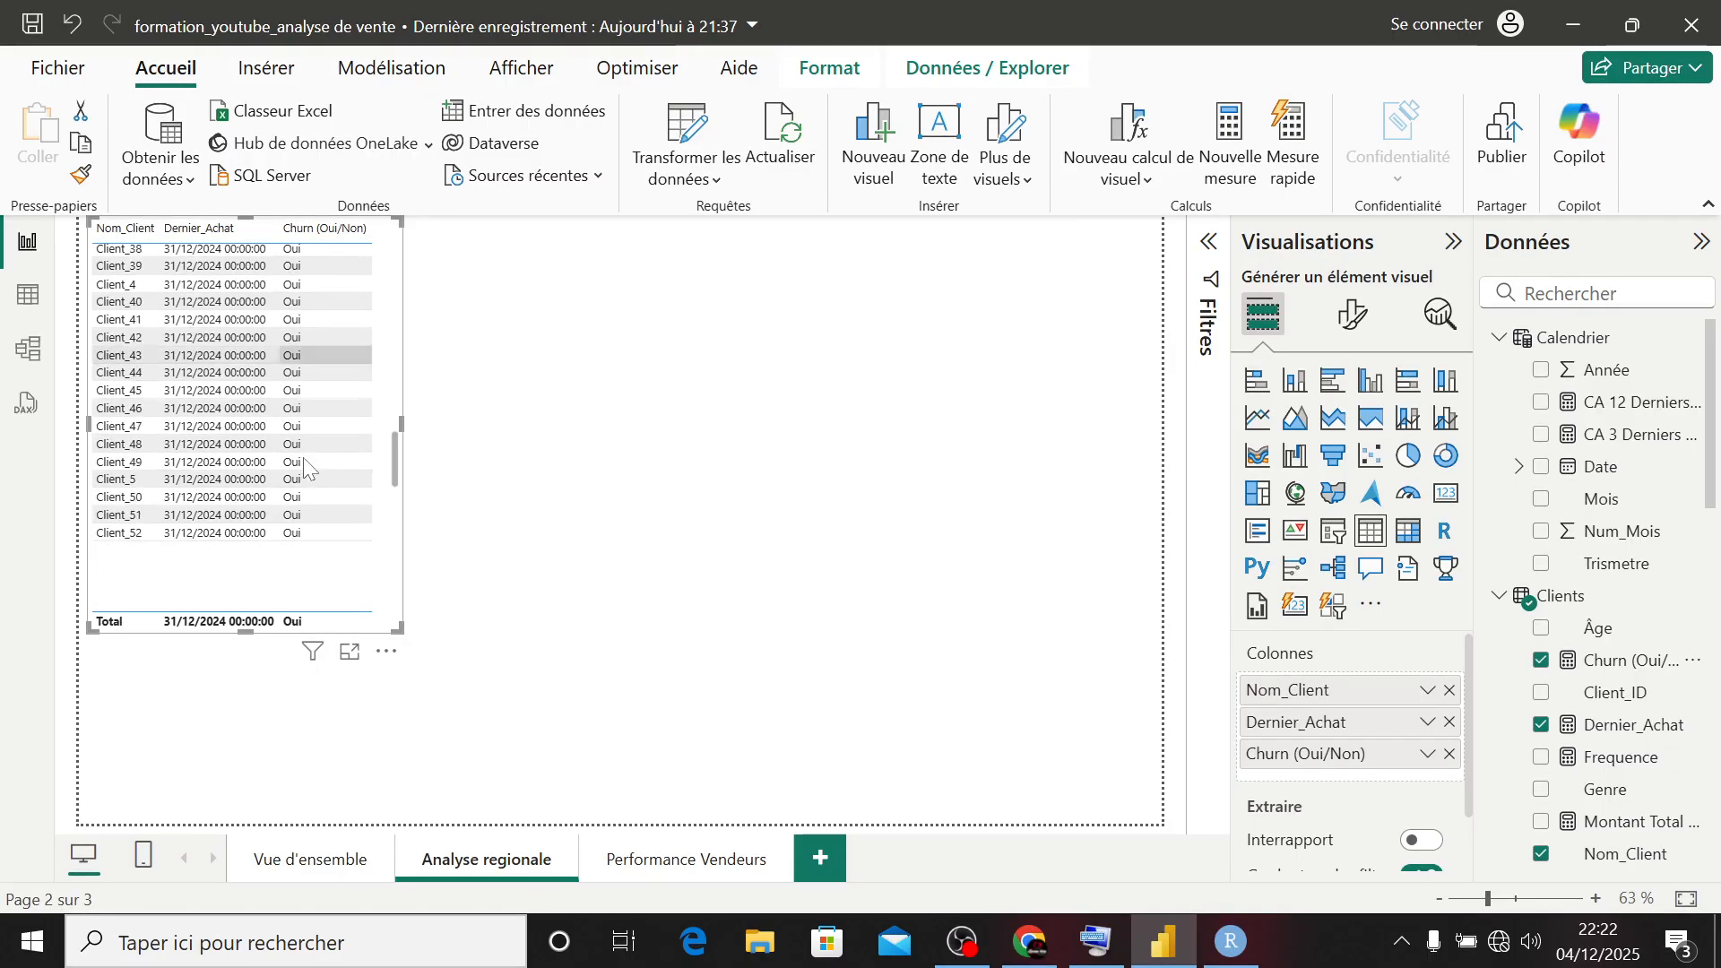
{"action": "scroll", "coordinate": [302, 457], "scroll_direction": "up", "scroll_amount": 20}
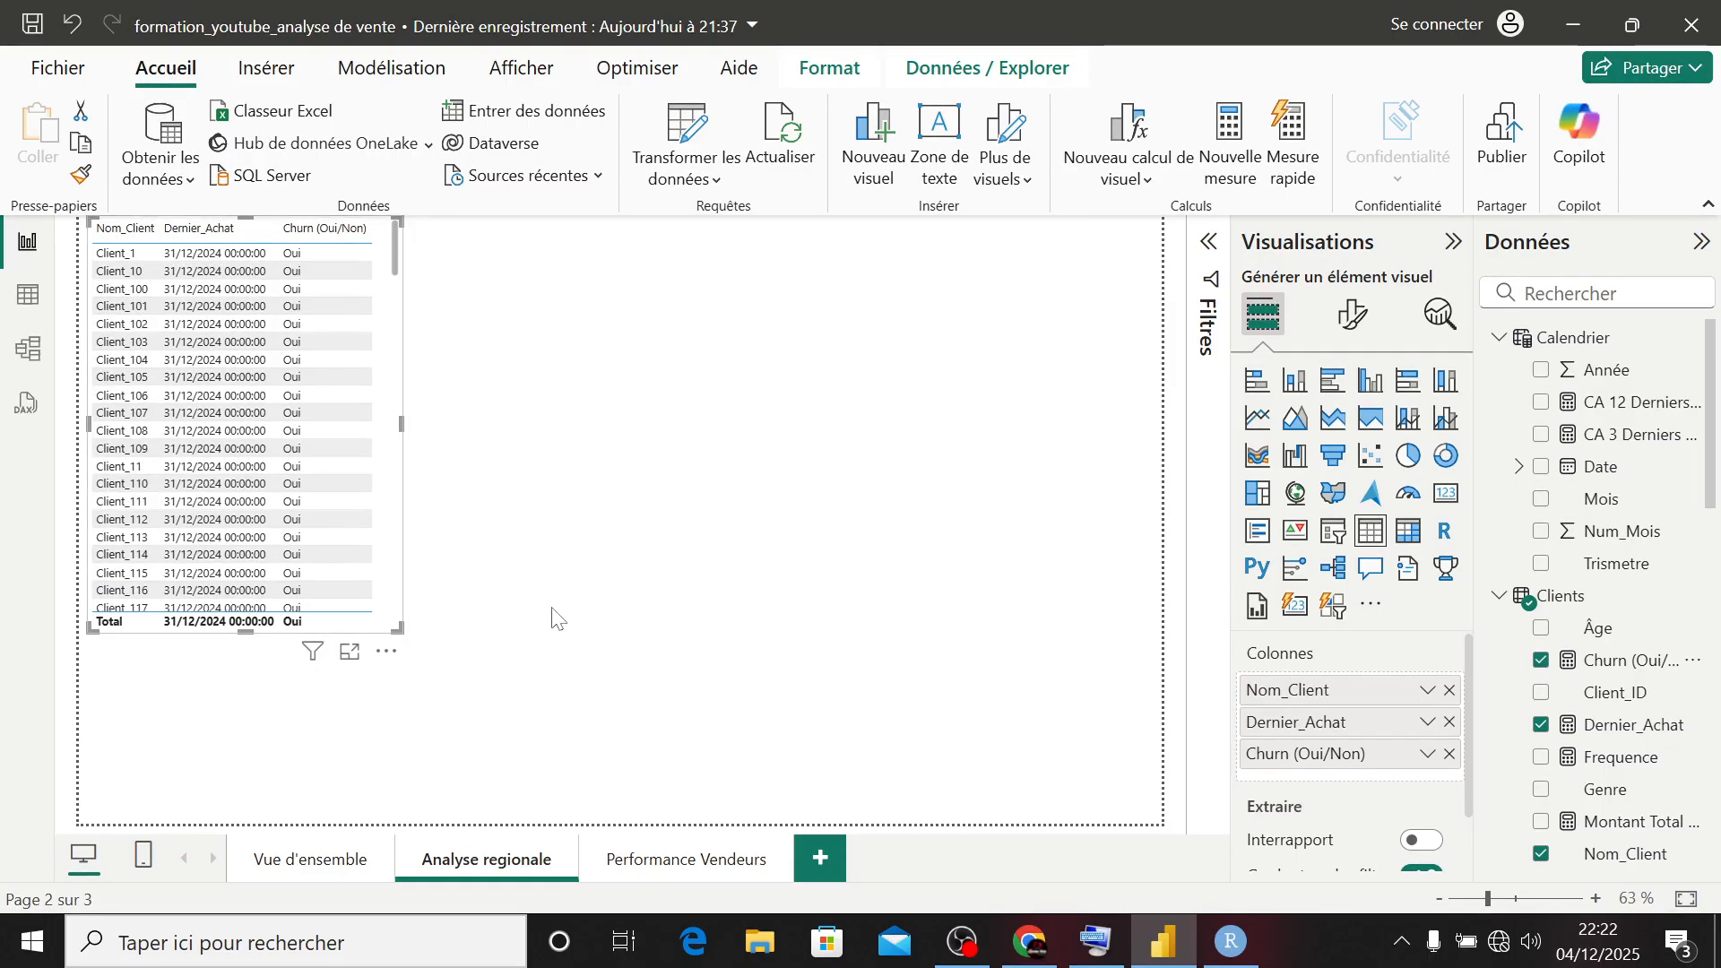
{"action": "left_click", "coordinate": [561, 789]}
- On the Vue d'ensemble page, filter the report by year 2023, followed by year 2024 instead
{"action": "left_click", "coordinate": [271, 876]}
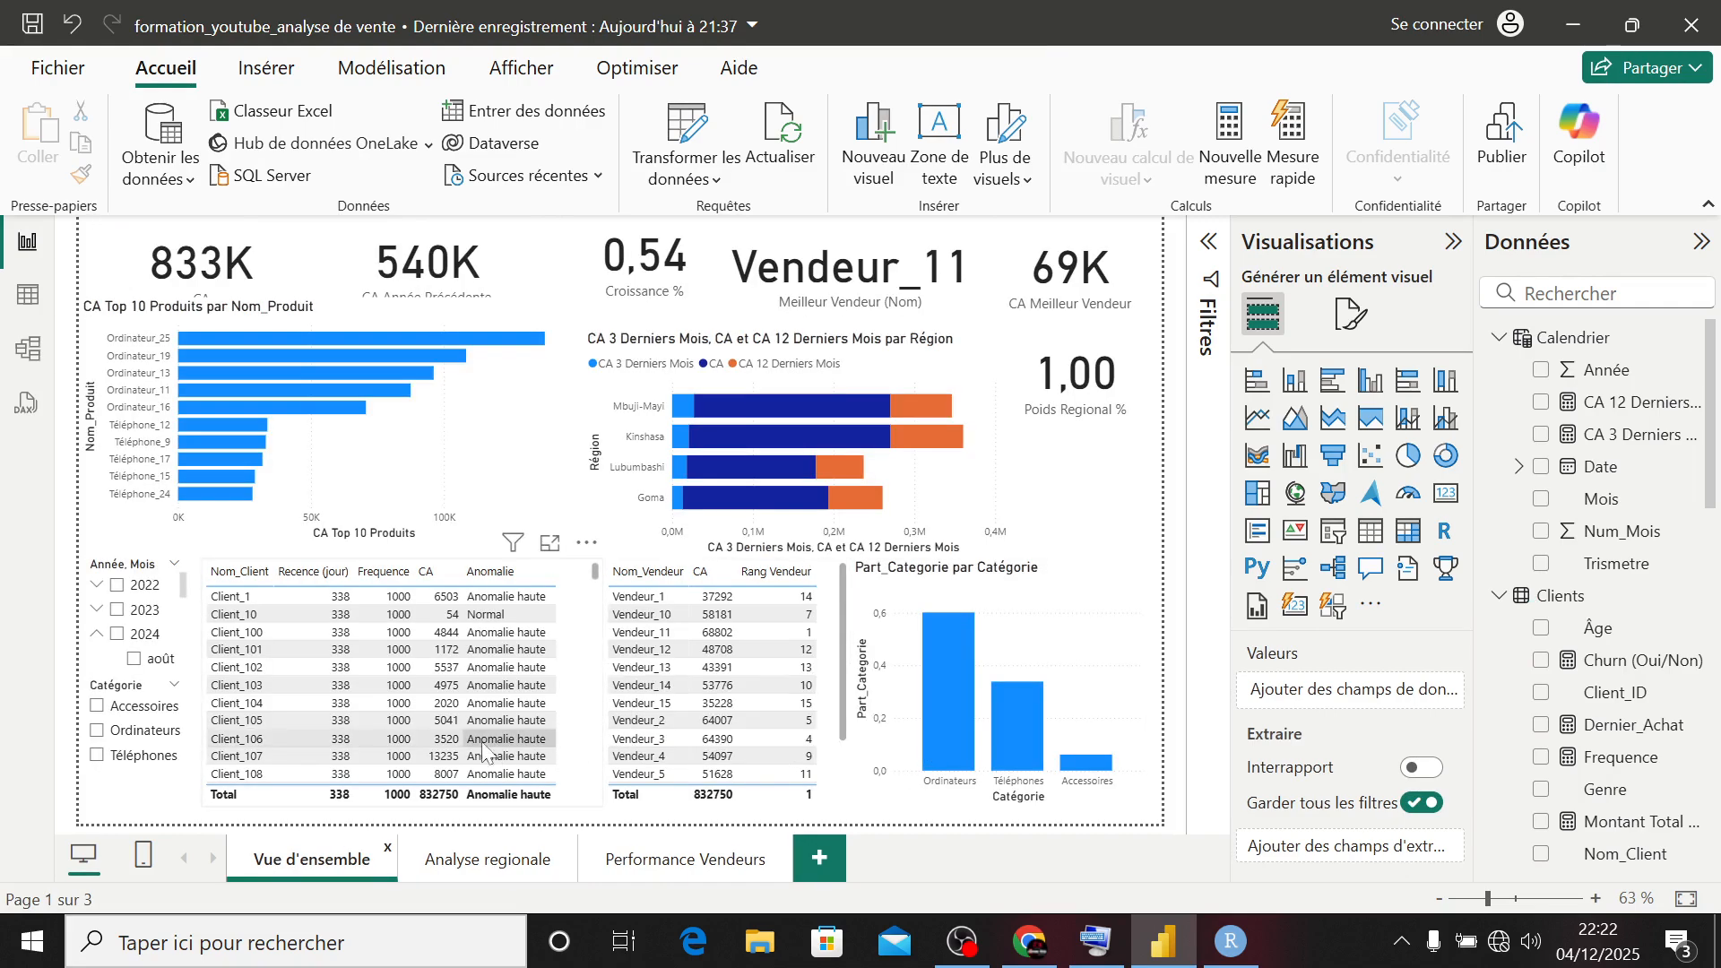
{"action": "left_click", "coordinate": [117, 610]}
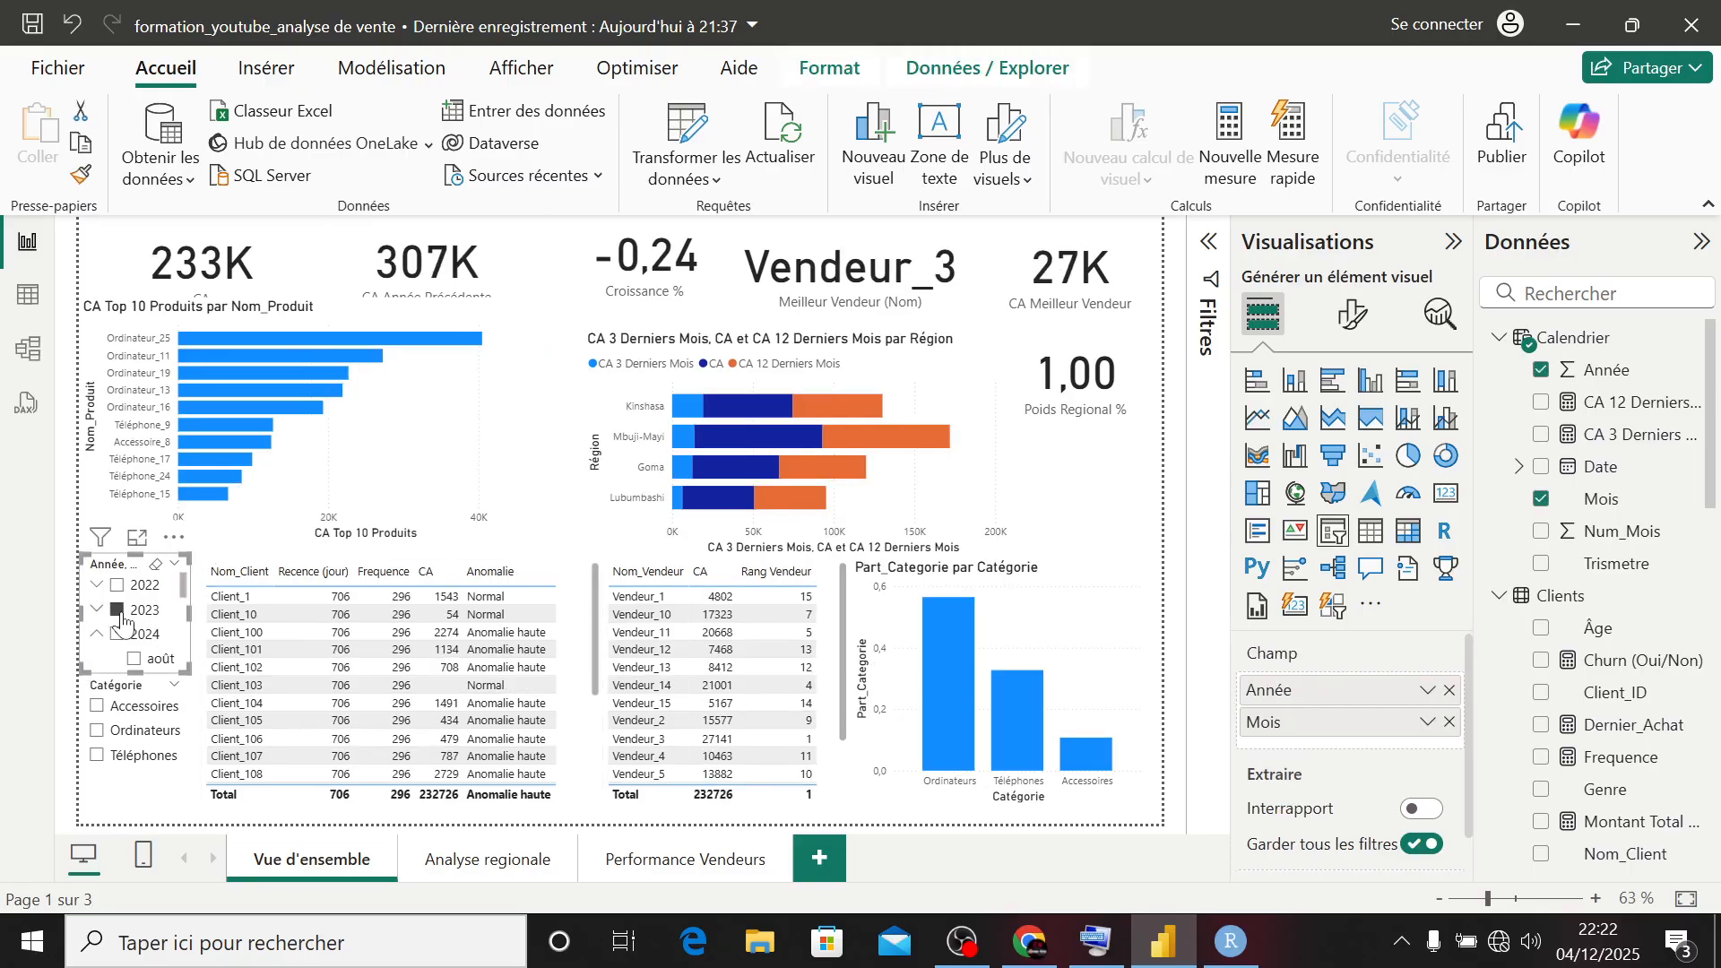
{"action": "left_click", "coordinate": [118, 633]}
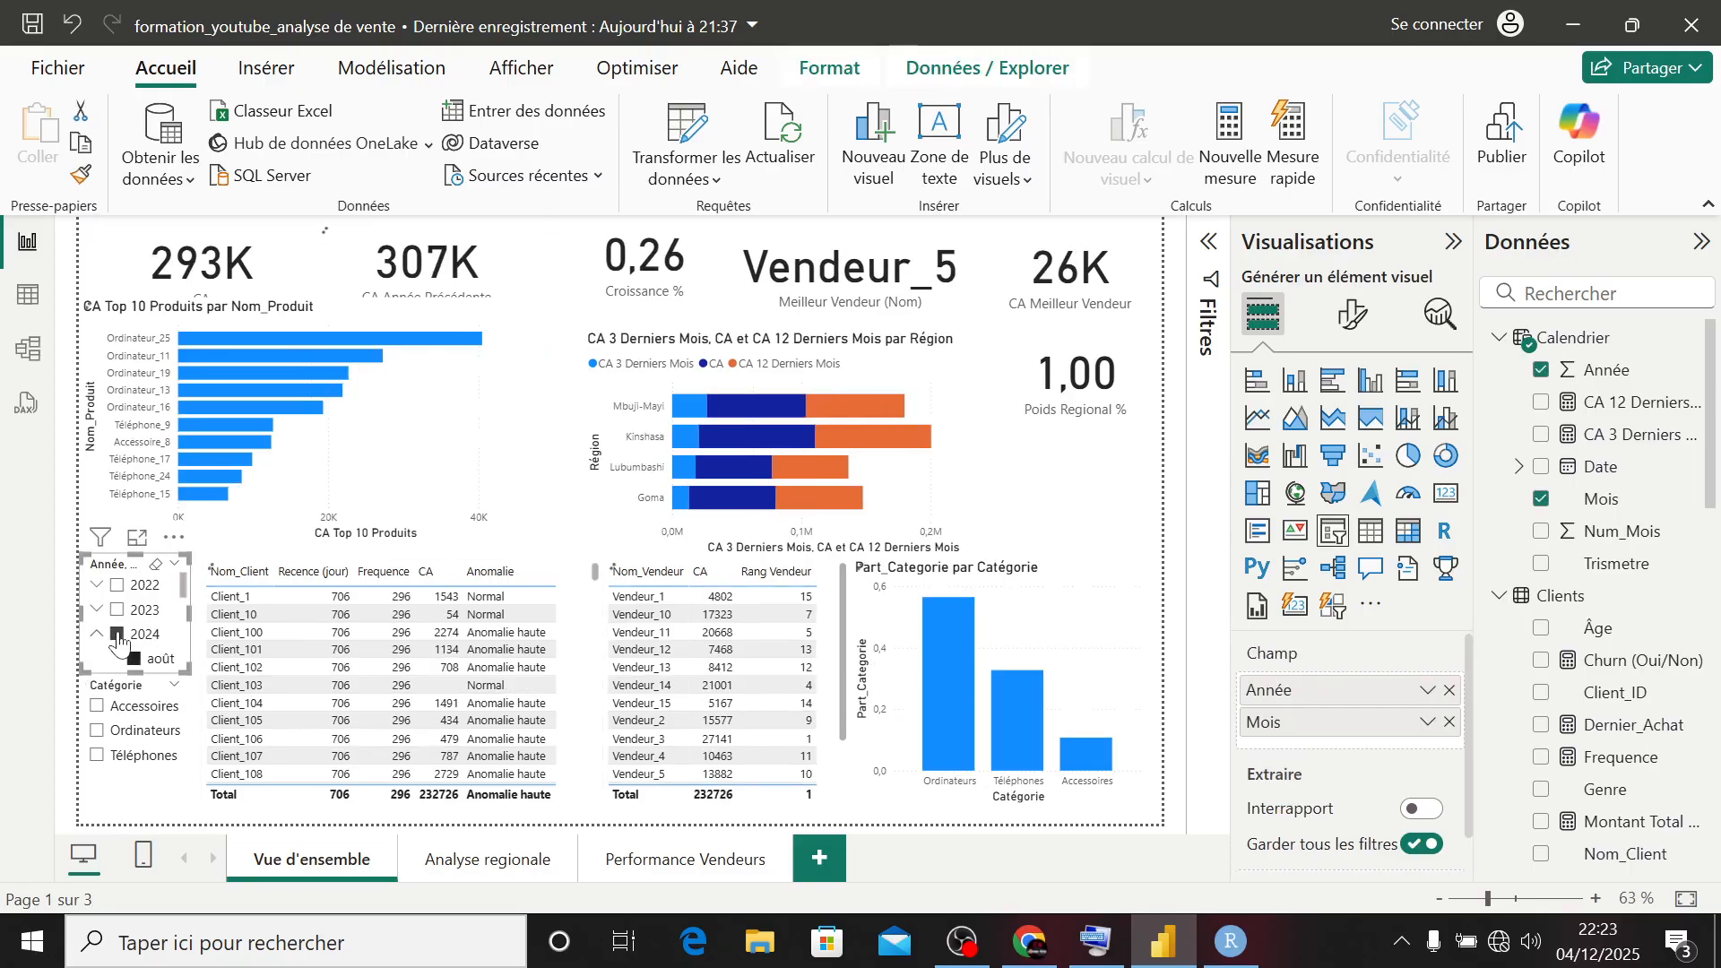